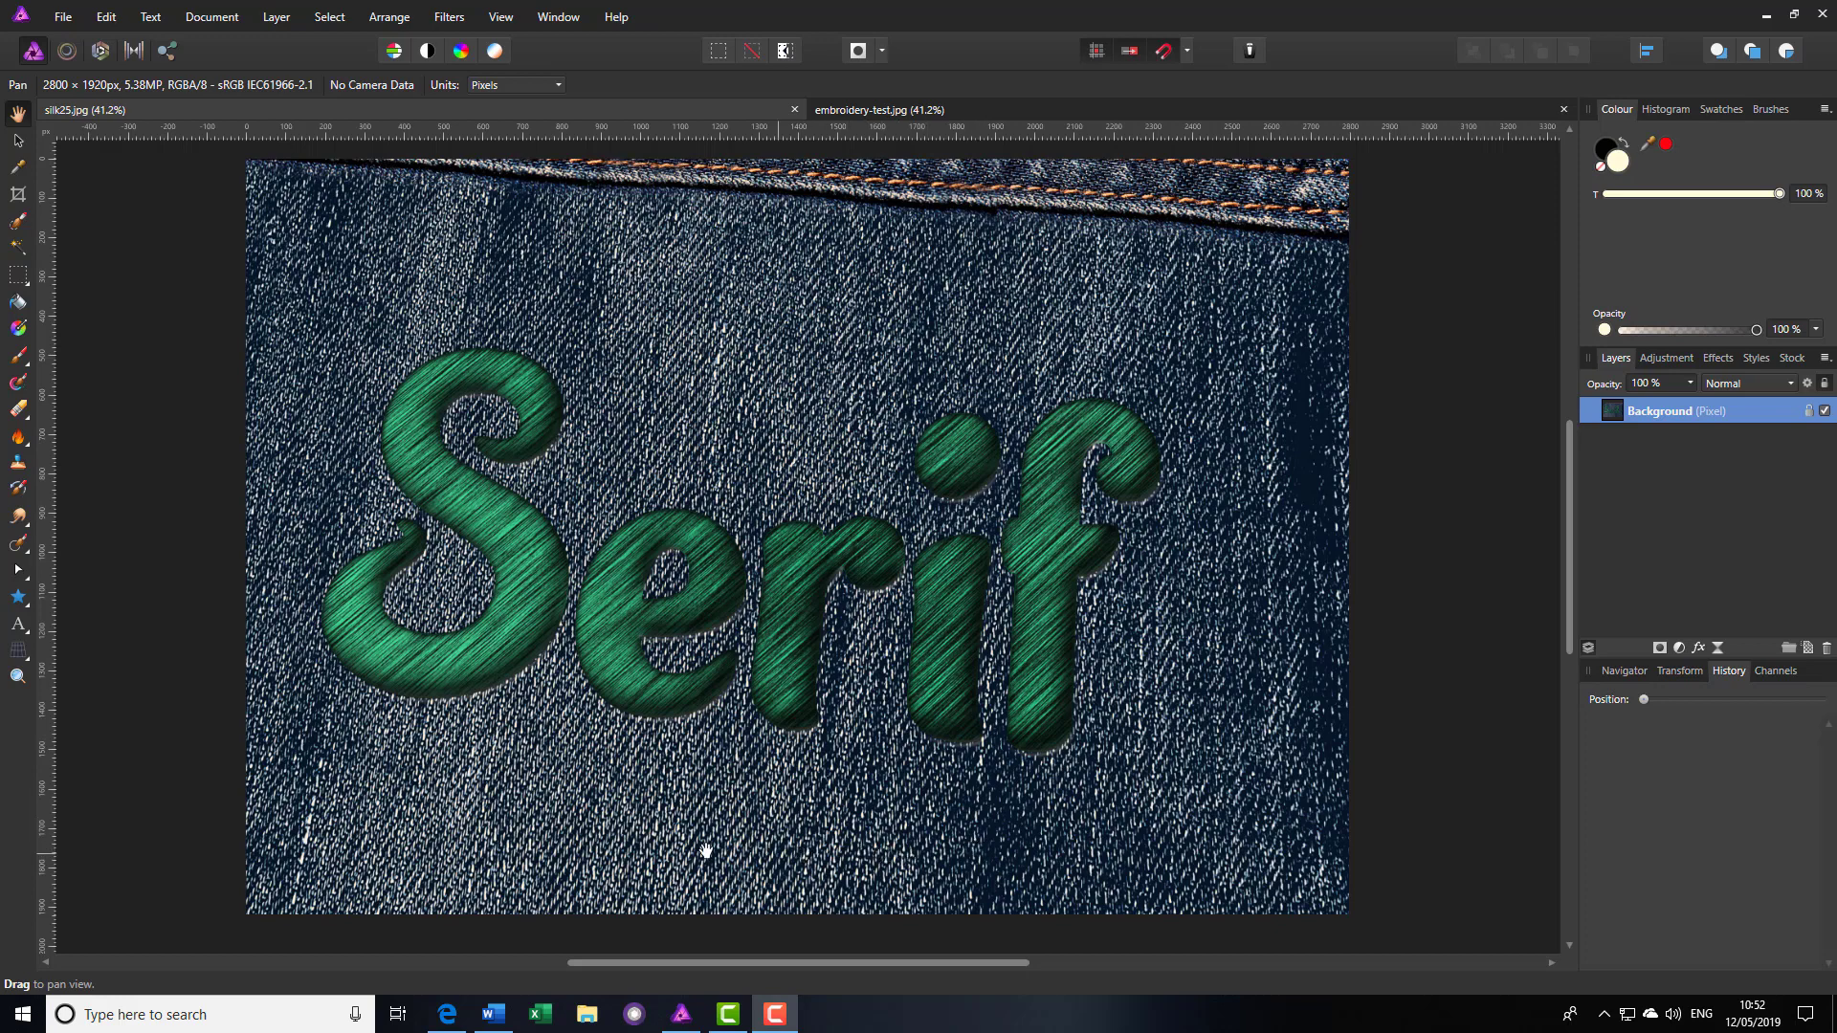
Step: Switch to the Edge browser and look over the PsdDude tutorial "Realistic Silk Embroidery Effect In Photoshop", including its example image and assets
{"action": "left_click", "coordinate": [454, 1022]}
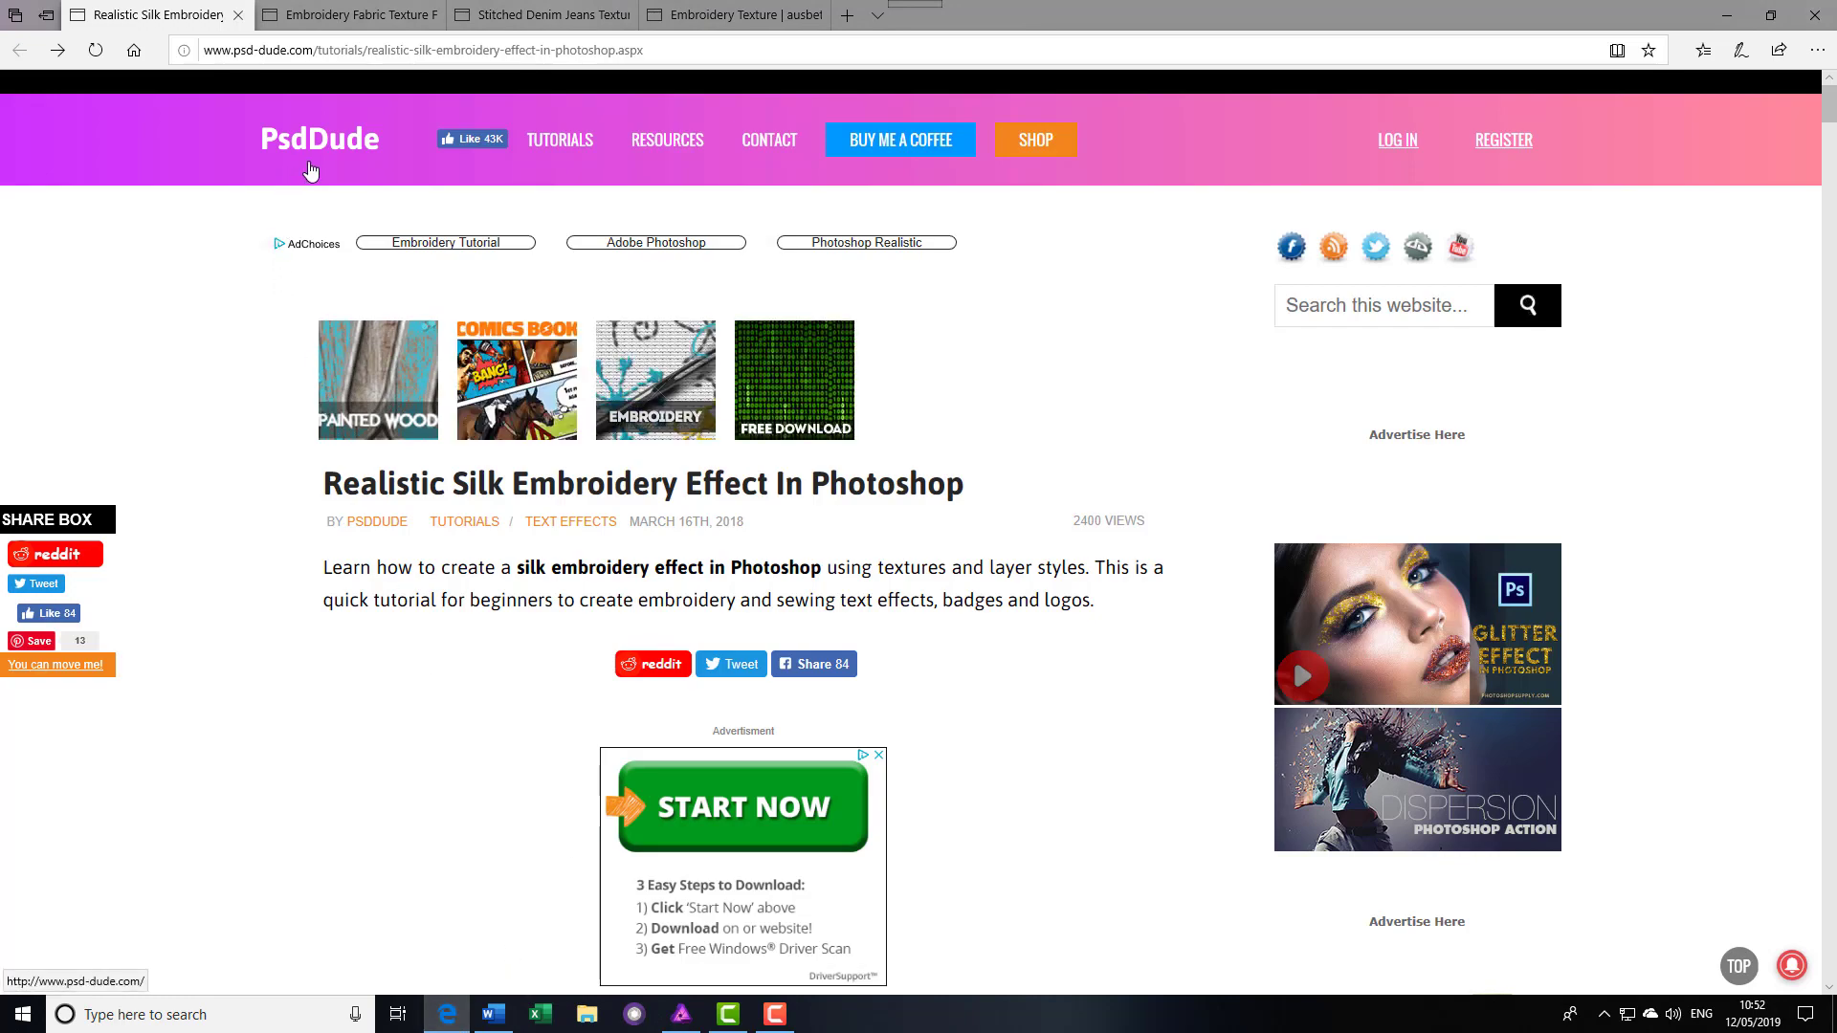
{"action": "scroll", "coordinate": [1008, 606], "scroll_direction": "down", "scroll_amount": 4}
{"action": "scroll", "coordinate": [1007, 606], "scroll_direction": "down", "scroll_amount": 5}
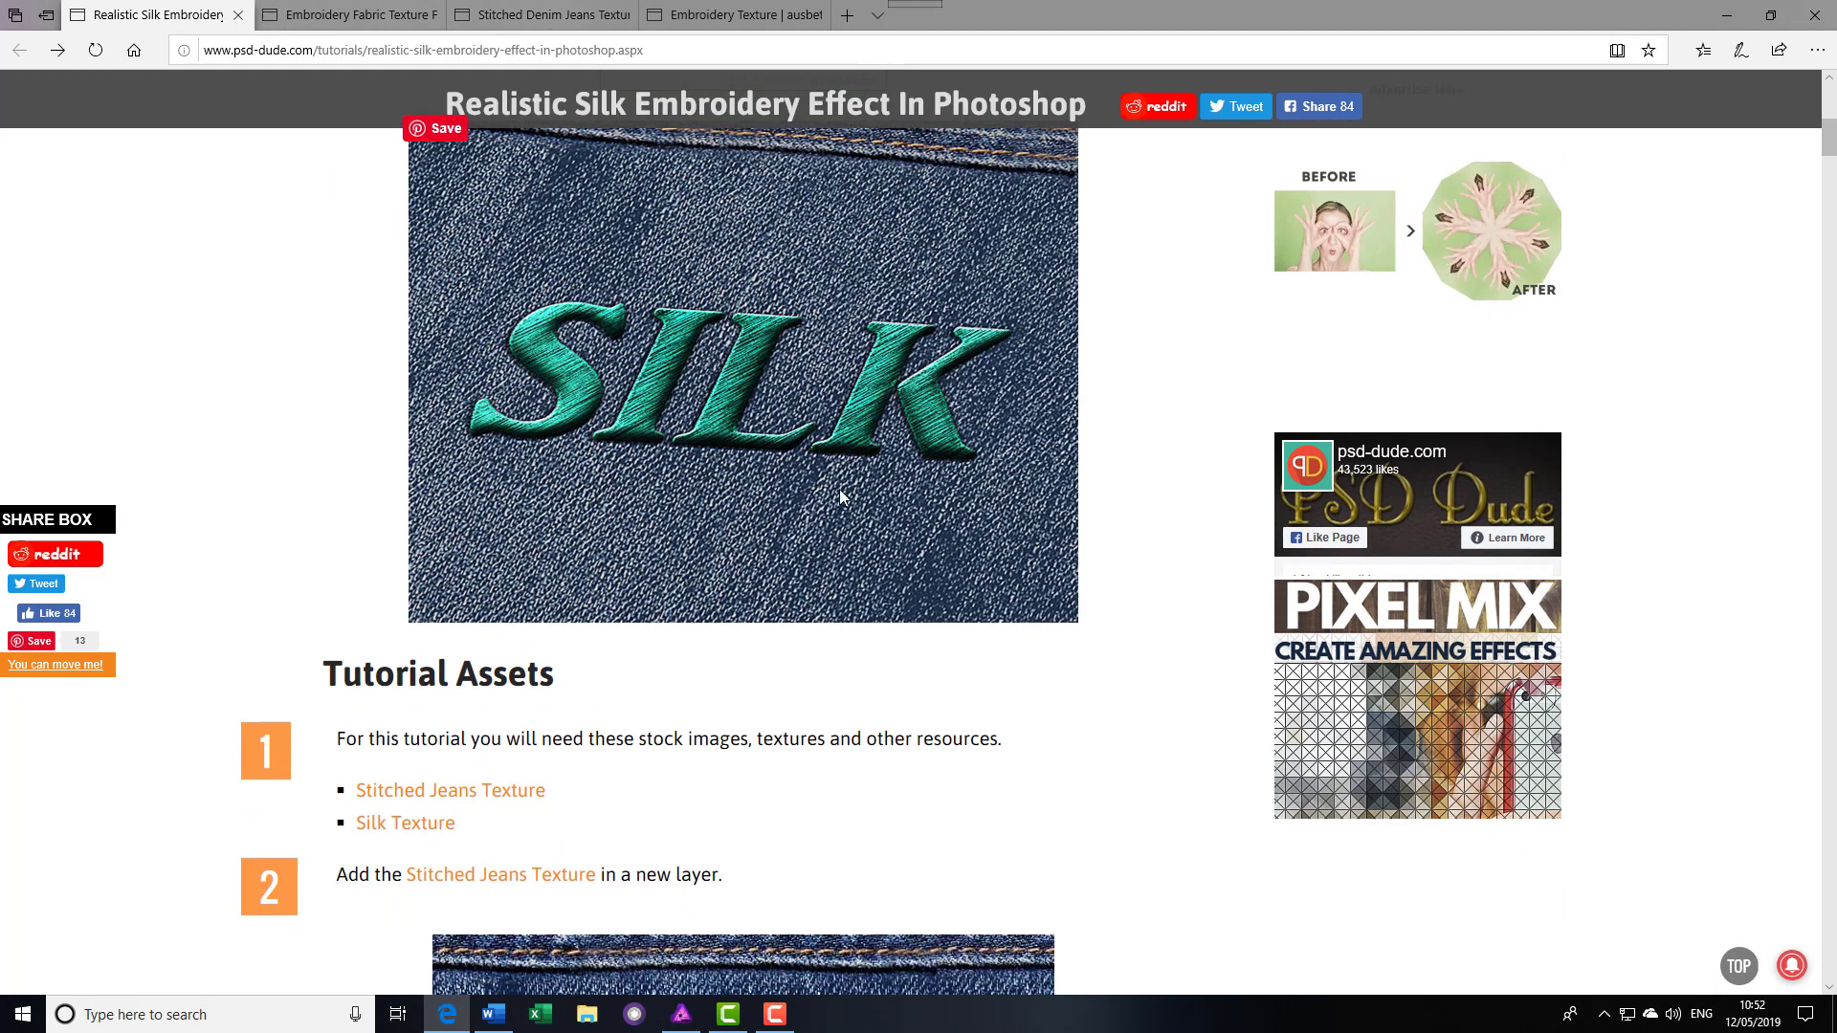
{"action": "scroll", "coordinate": [771, 402], "scroll_direction": "up", "scroll_amount": 1}
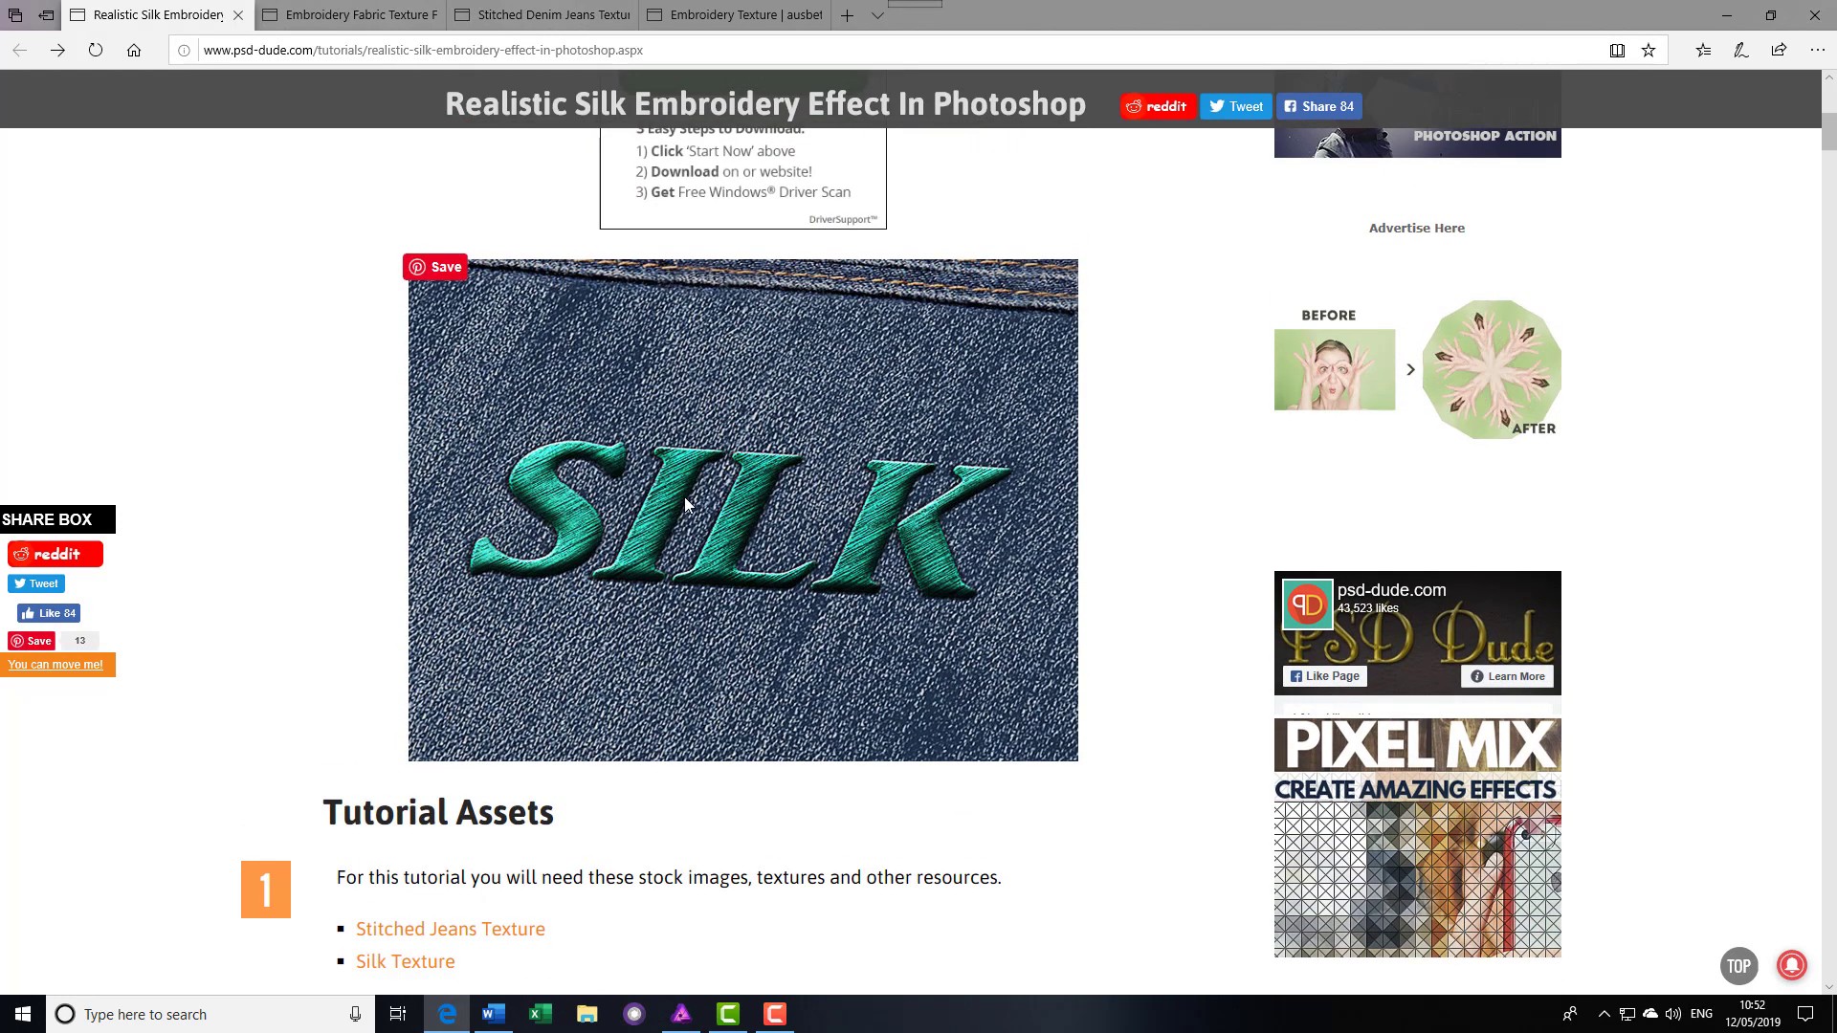
{"action": "scroll", "coordinate": [685, 497], "scroll_direction": "down", "scroll_amount": 1}
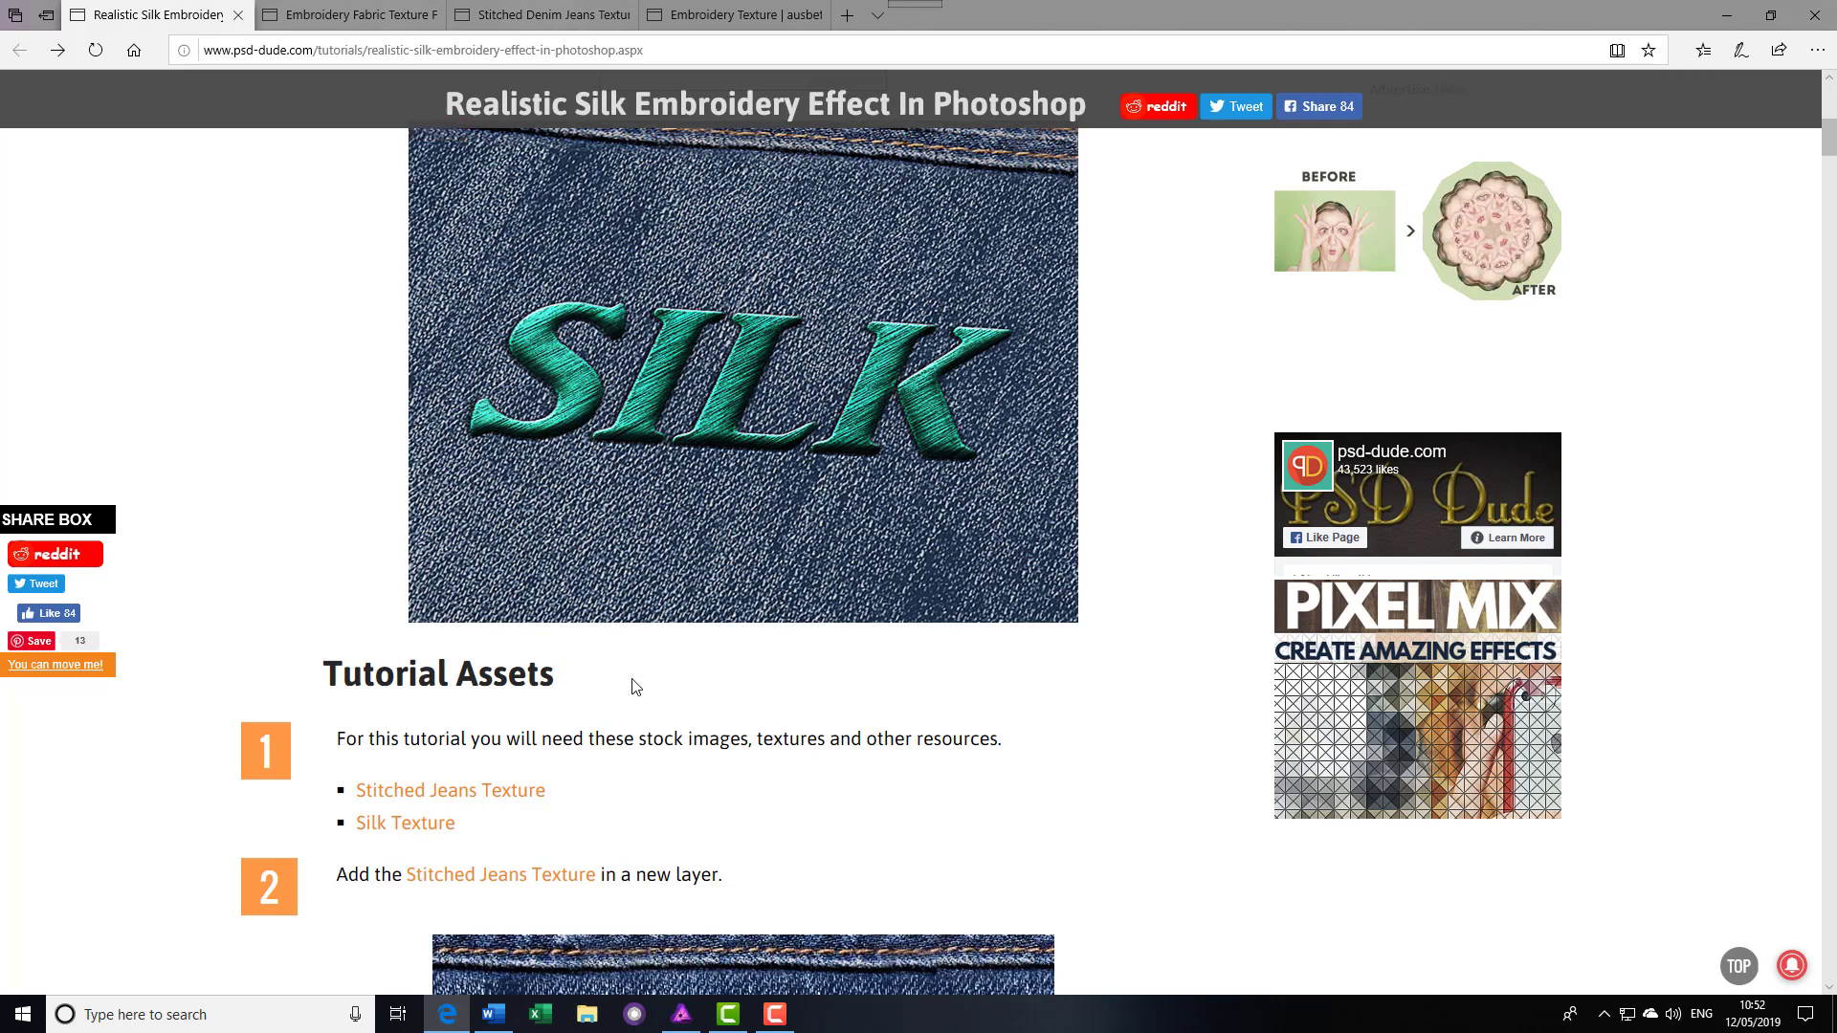
{"action": "scroll", "coordinate": [622, 690], "scroll_direction": "up", "scroll_amount": 1}
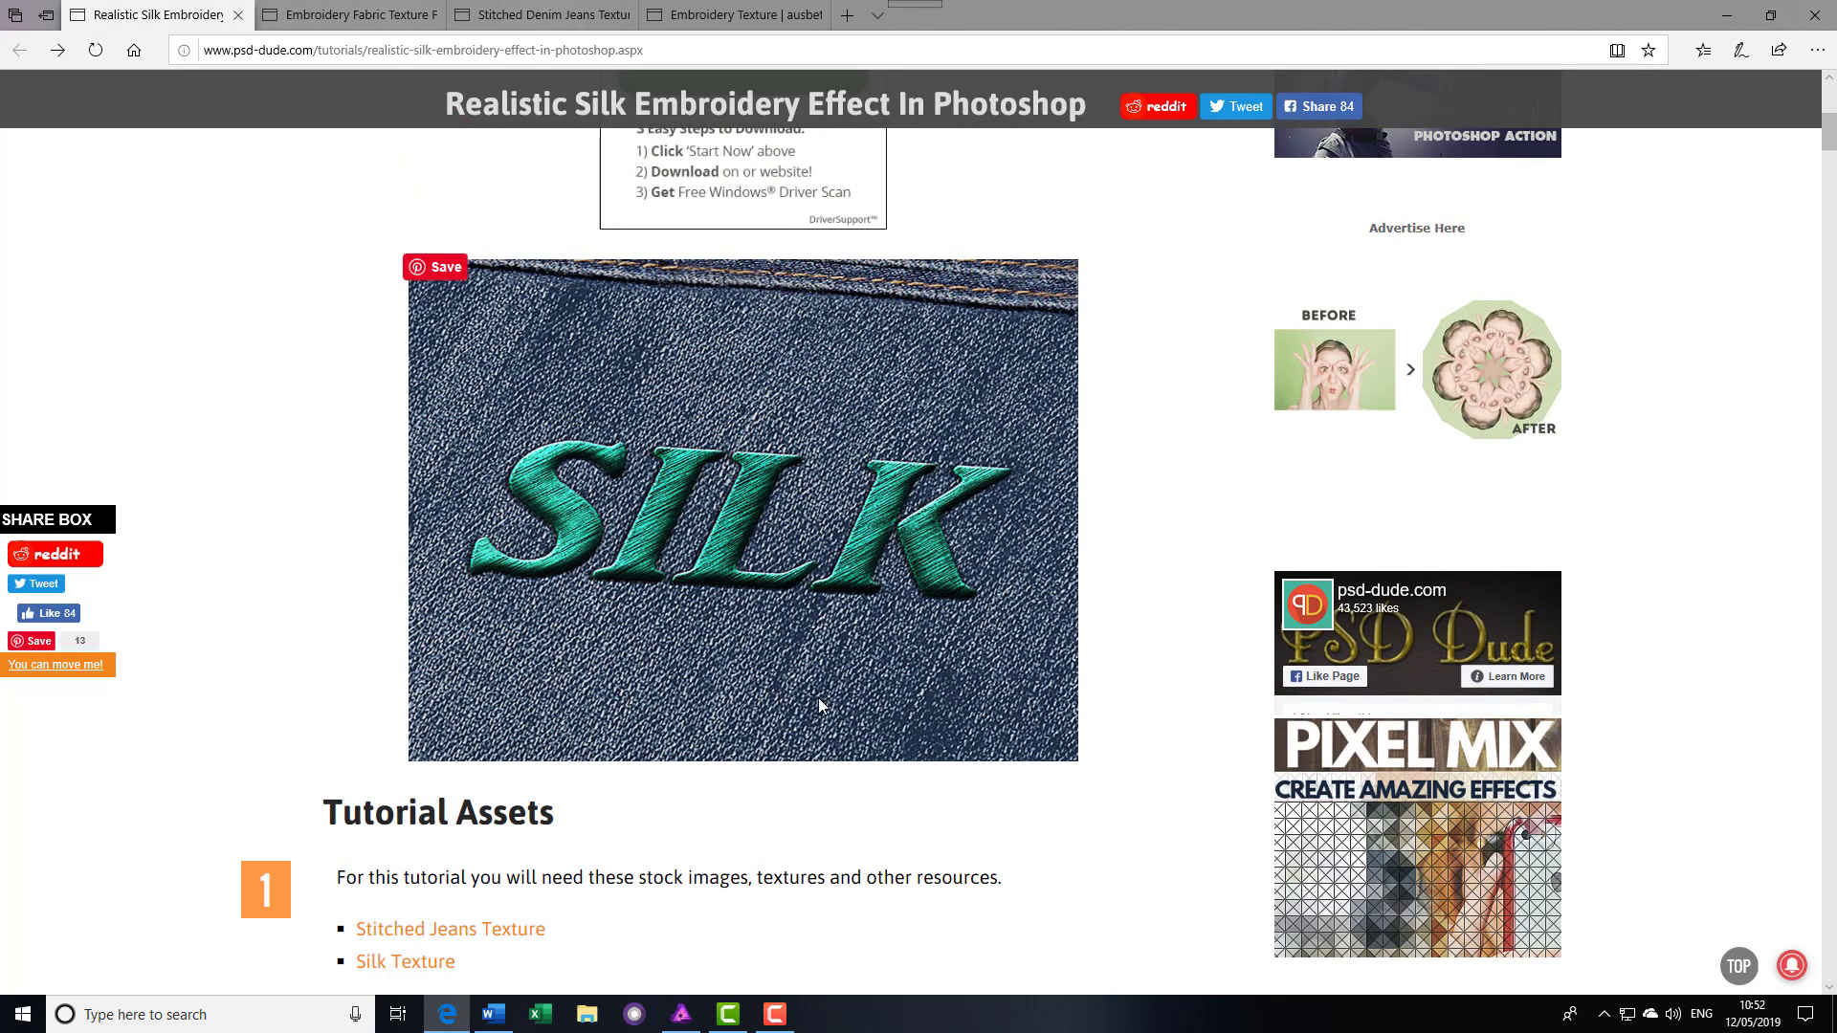
{"action": "scroll", "coordinate": [817, 693], "scroll_direction": "up", "scroll_amount": 1}
Step: Look over the Textures4Photoshop pages for the embroidery fabric texture and the stitched denim jeans texture
{"action": "left_click", "coordinate": [347, 16]}
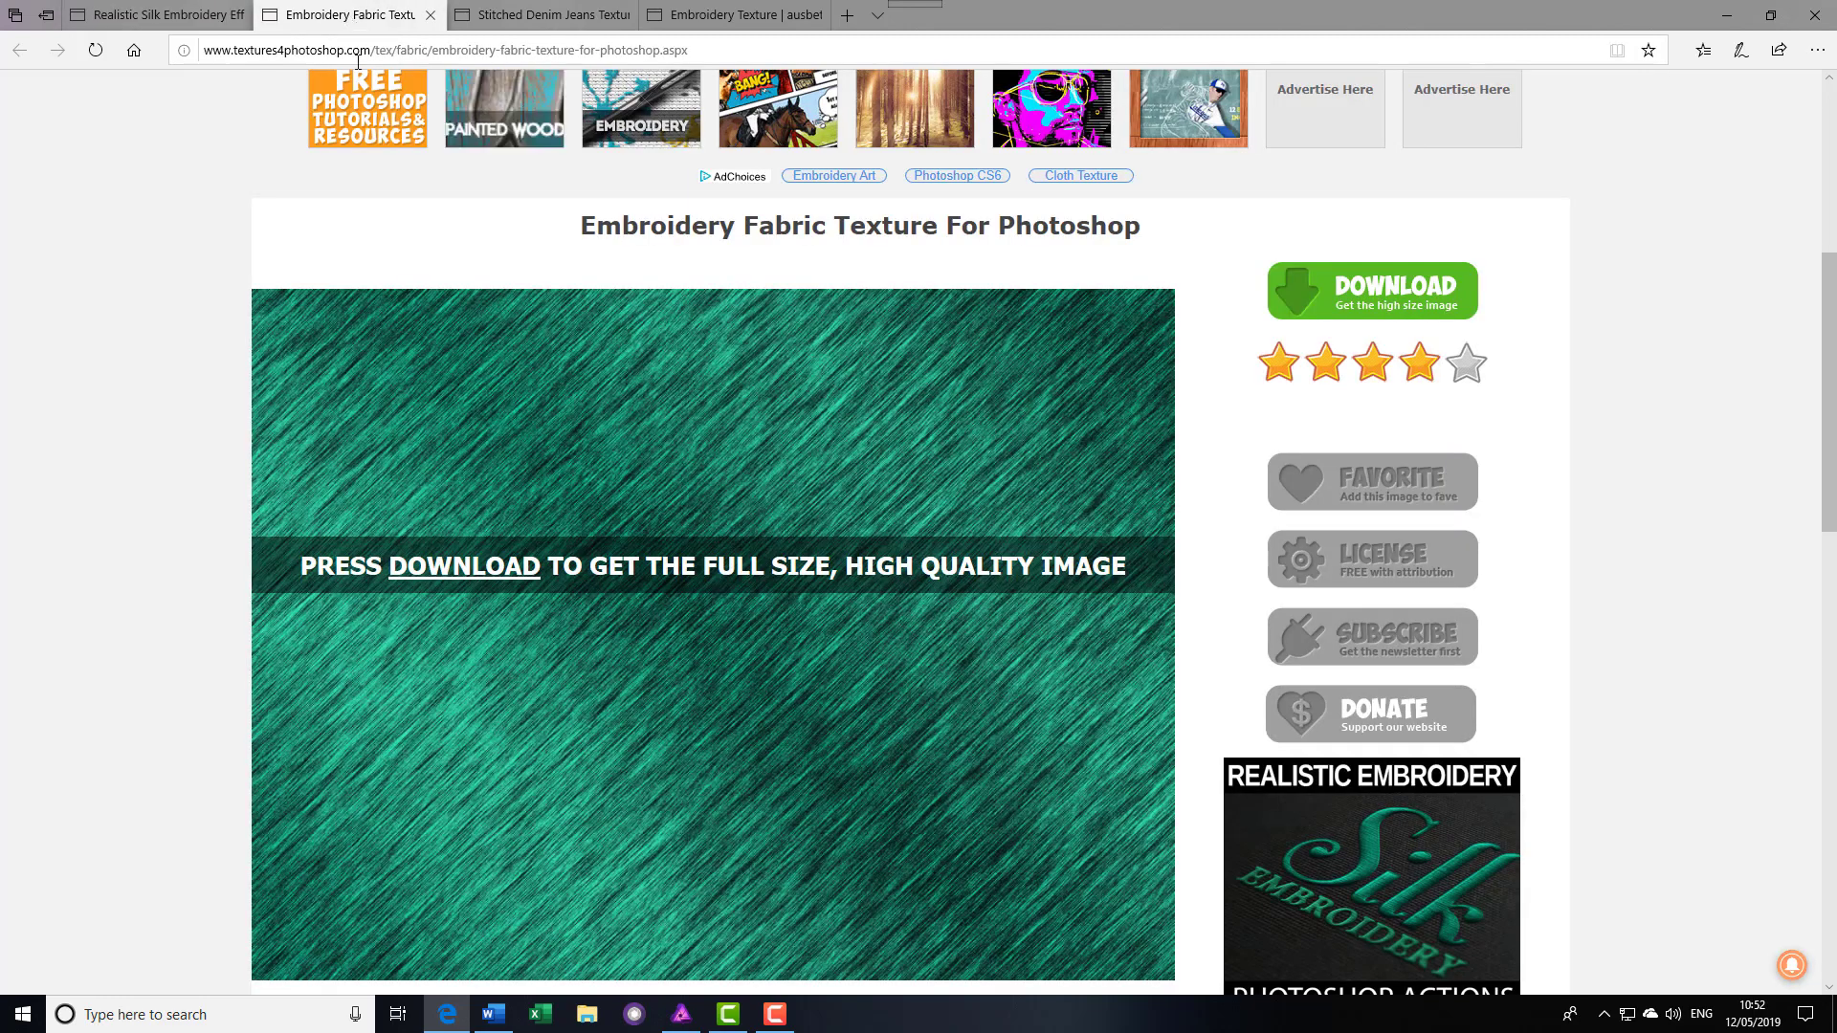
{"action": "scroll", "coordinate": [311, 389], "scroll_direction": "up", "scroll_amount": 3}
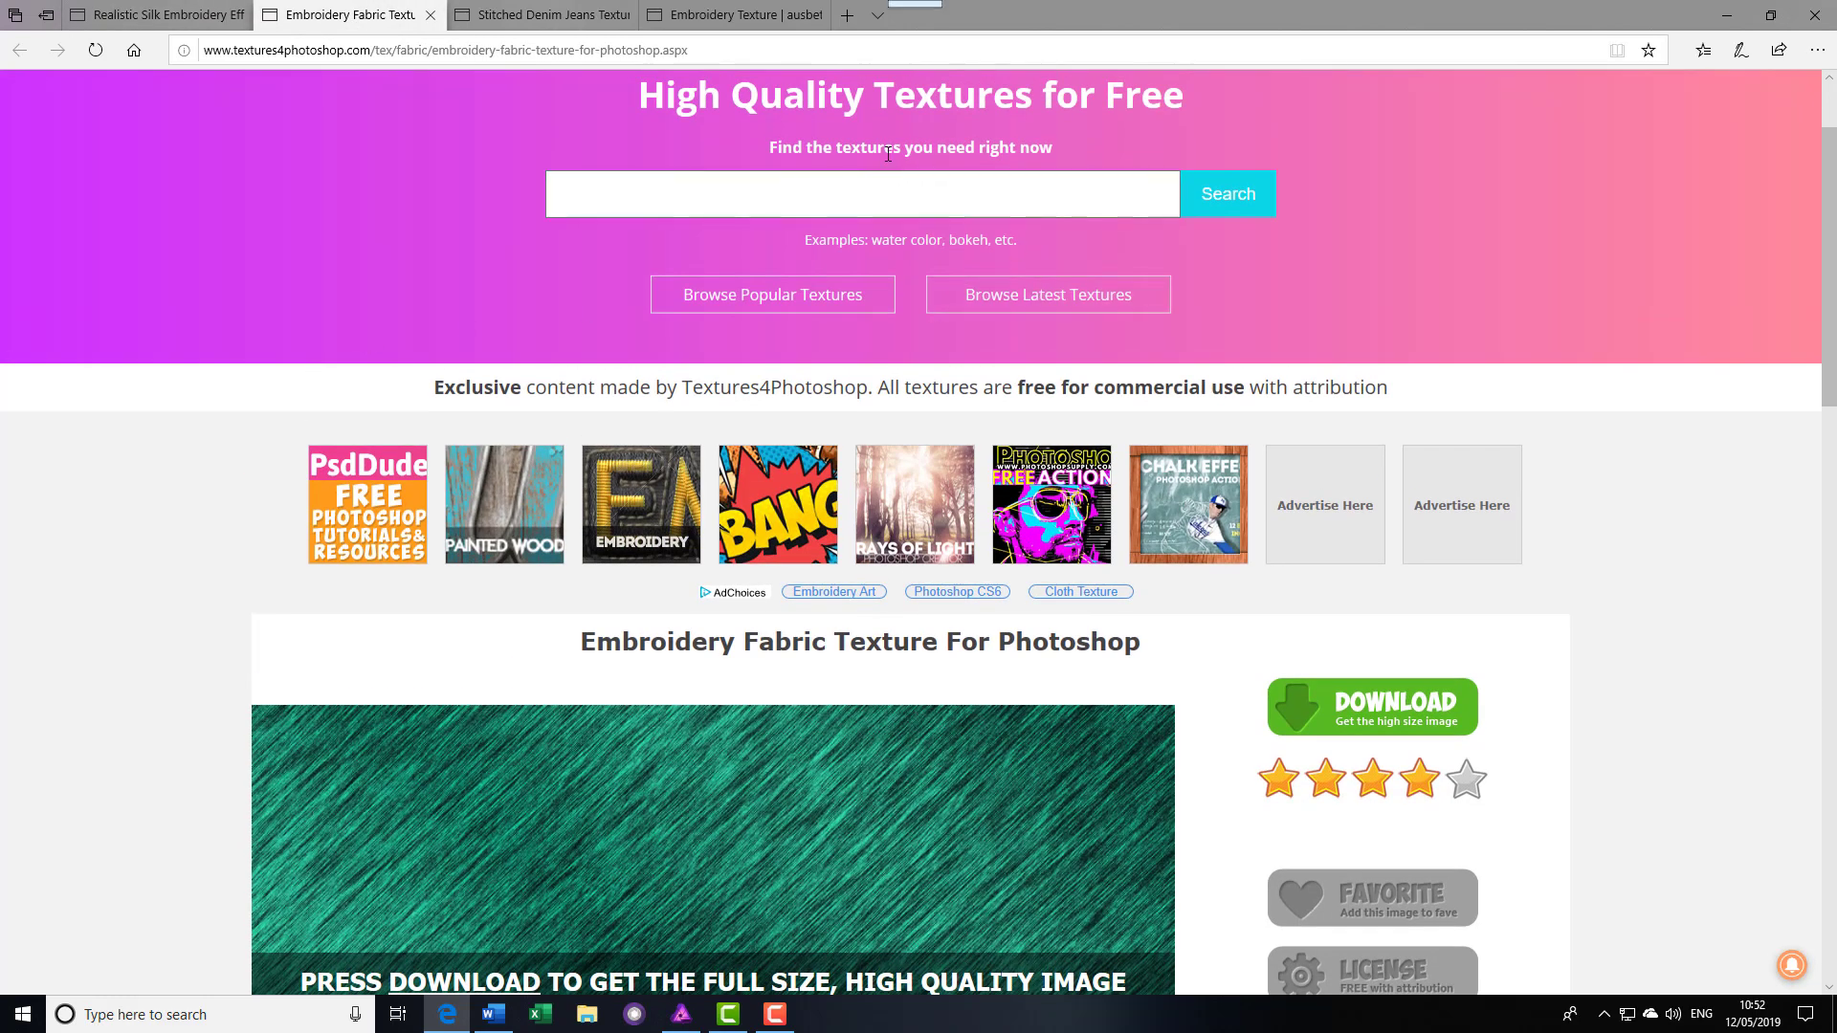
{"action": "scroll", "coordinate": [940, 149], "scroll_direction": "up", "scroll_amount": 1}
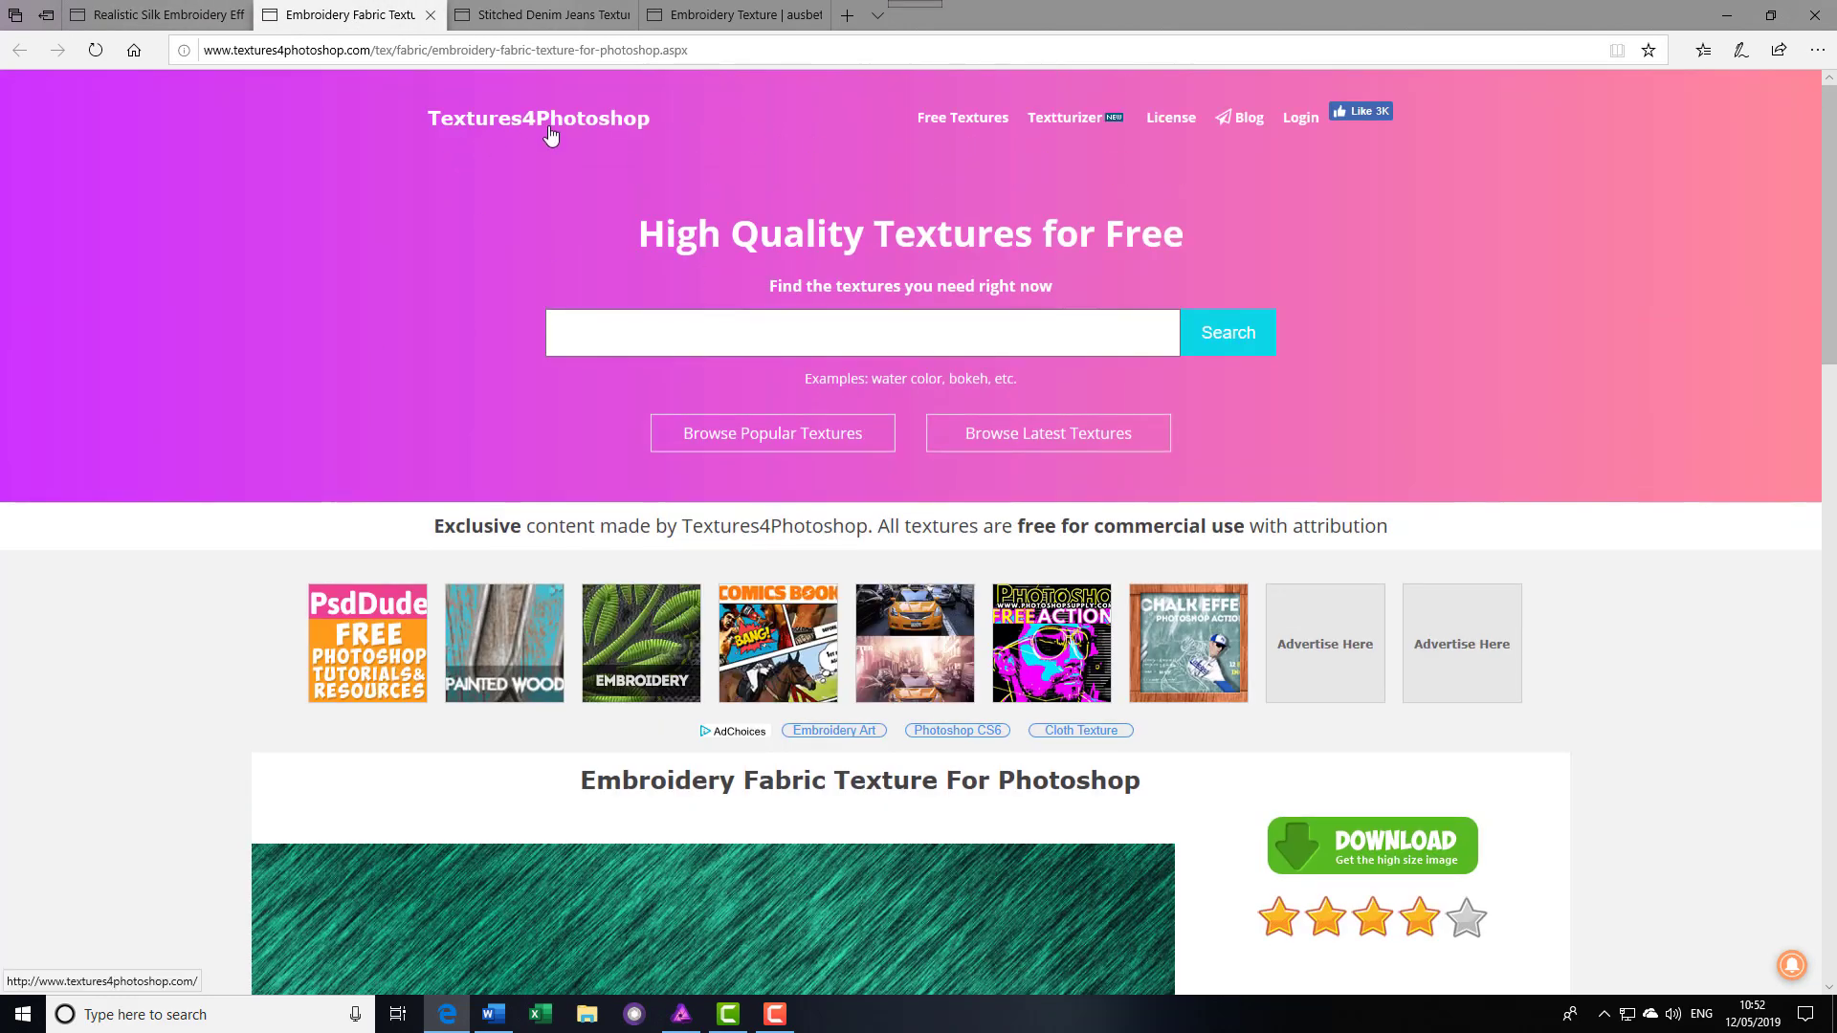
{"action": "scroll", "coordinate": [475, 270], "scroll_direction": "down", "scroll_amount": 3}
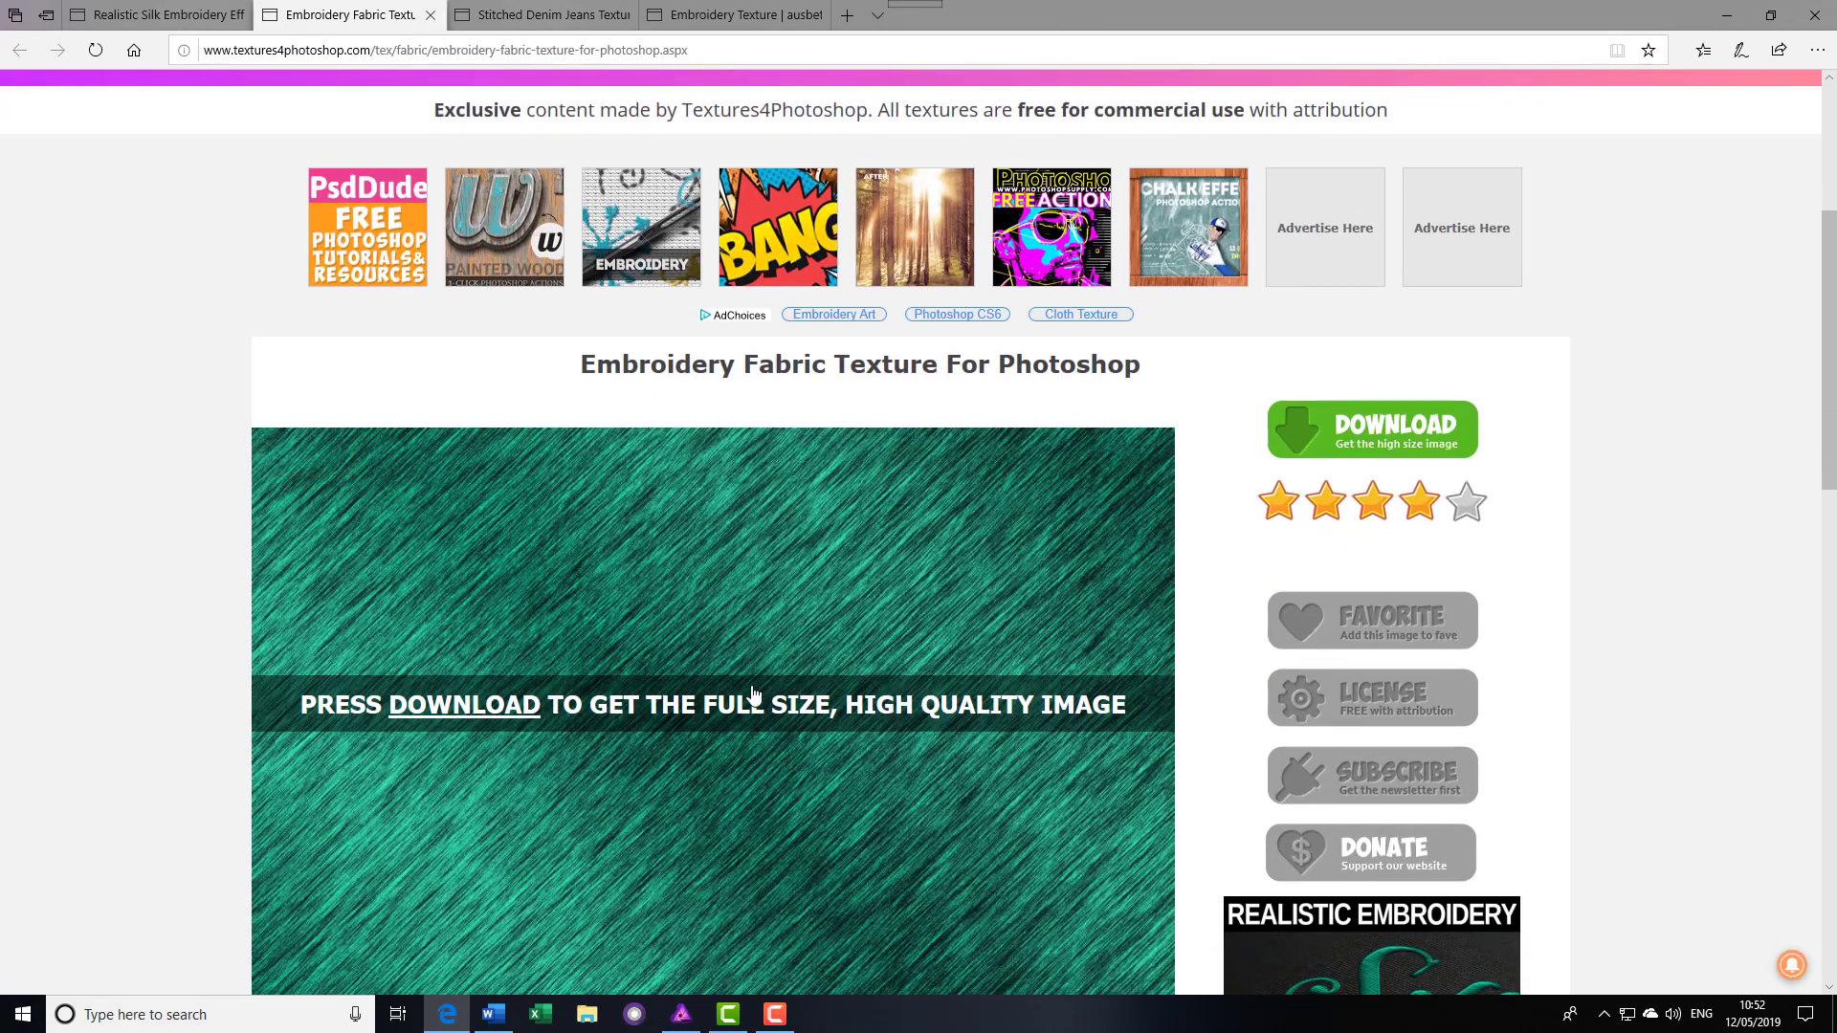
{"action": "left_click", "coordinate": [541, 14]}
{"action": "scroll", "coordinate": [683, 722], "scroll_direction": "down", "scroll_amount": 7}
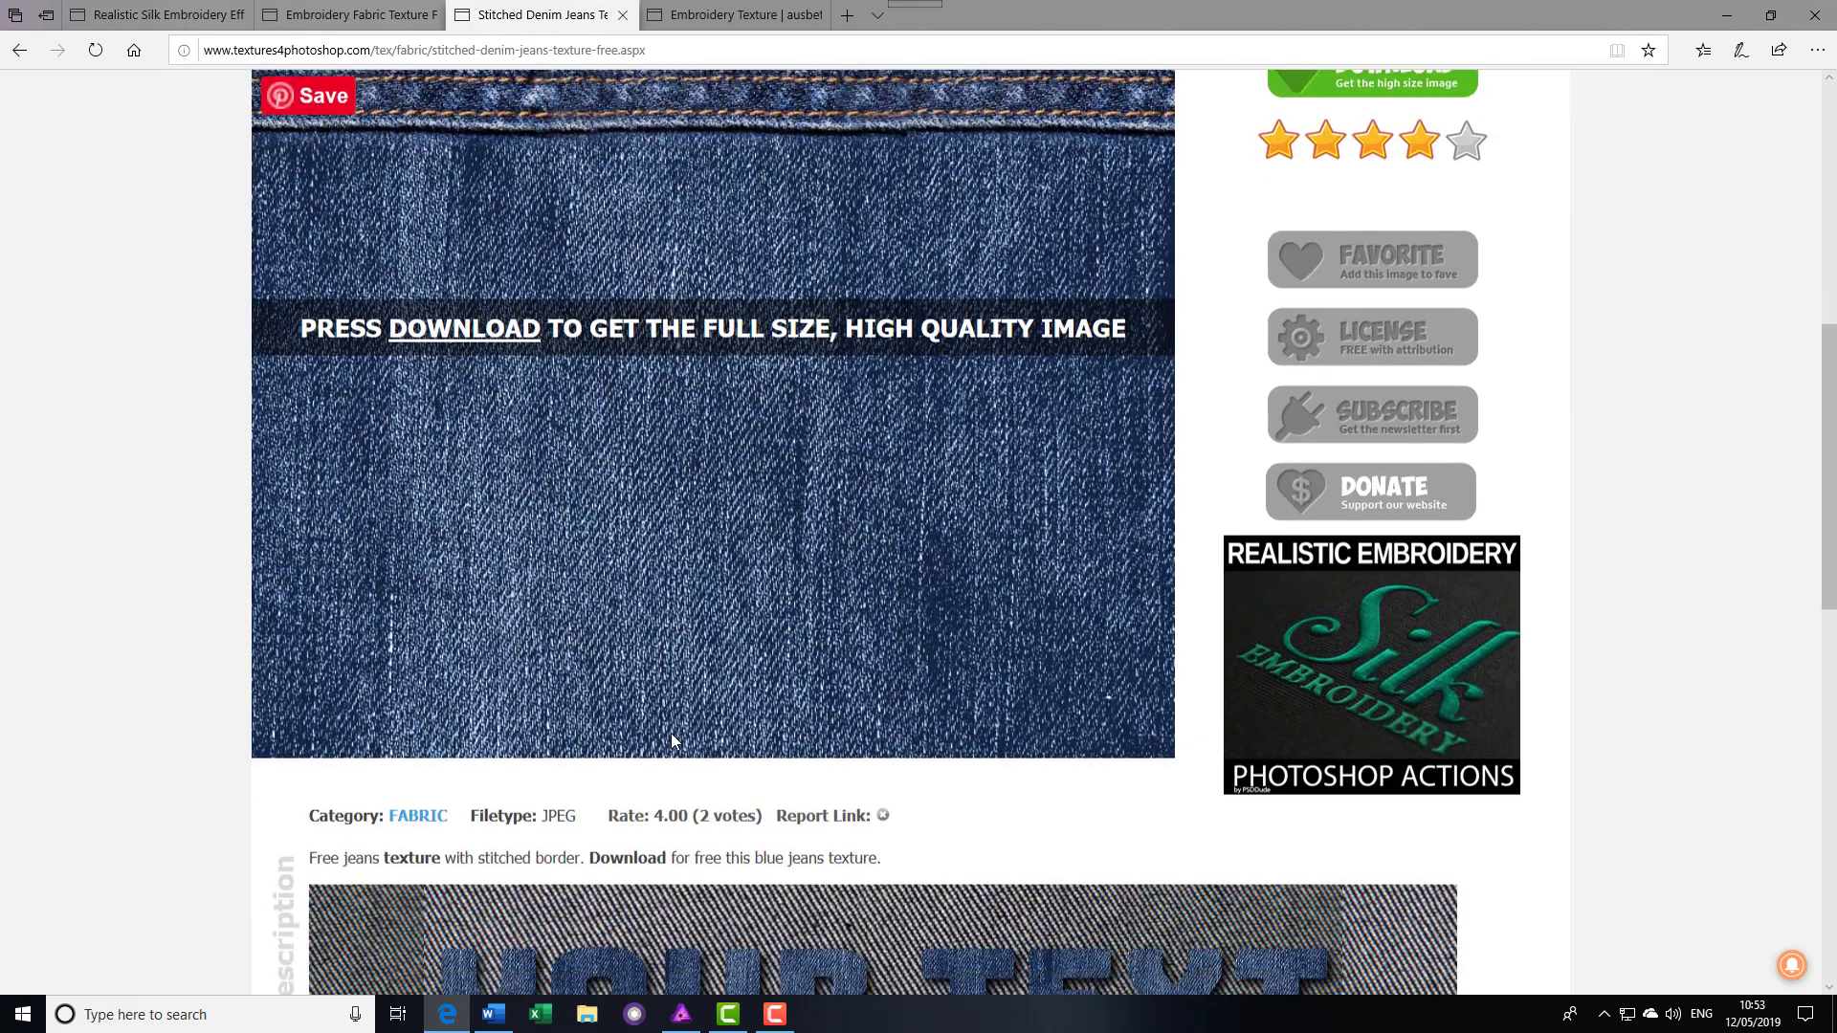
{"action": "scroll", "coordinate": [672, 732], "scroll_direction": "up", "scroll_amount": 6}
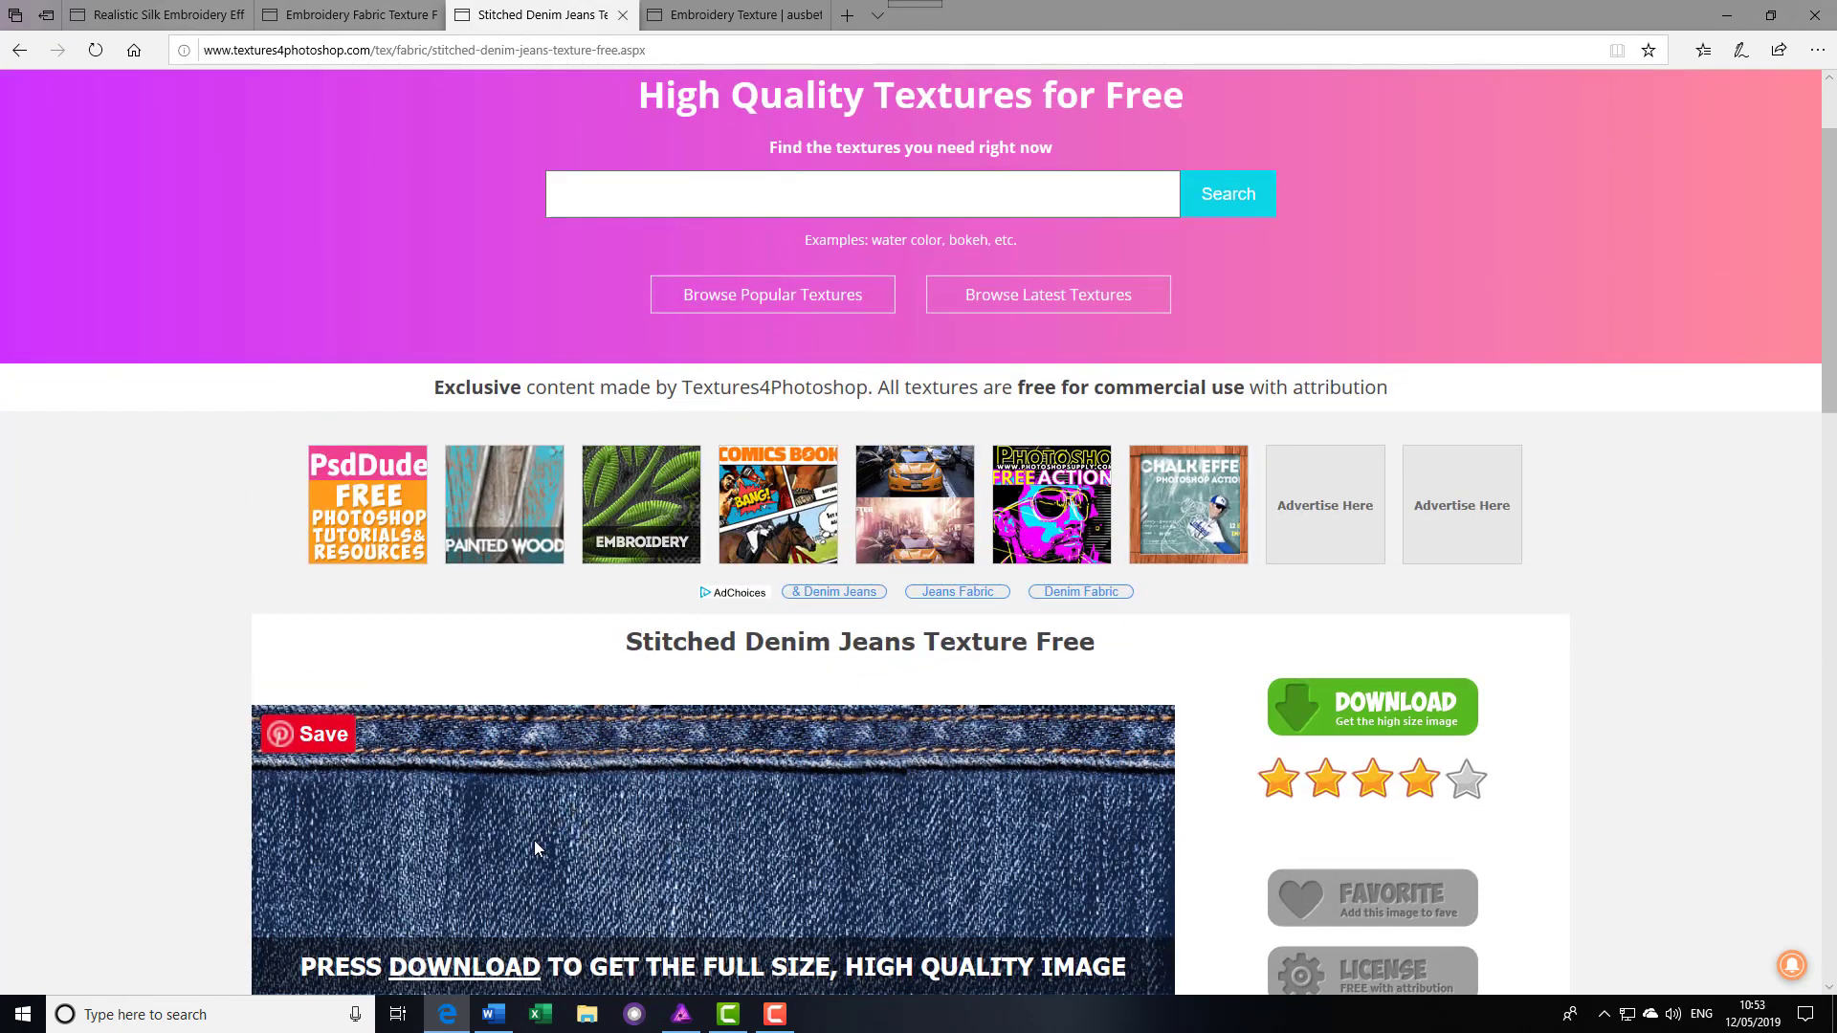
{"action": "scroll", "coordinate": [534, 840], "scroll_direction": "up", "scroll_amount": 1}
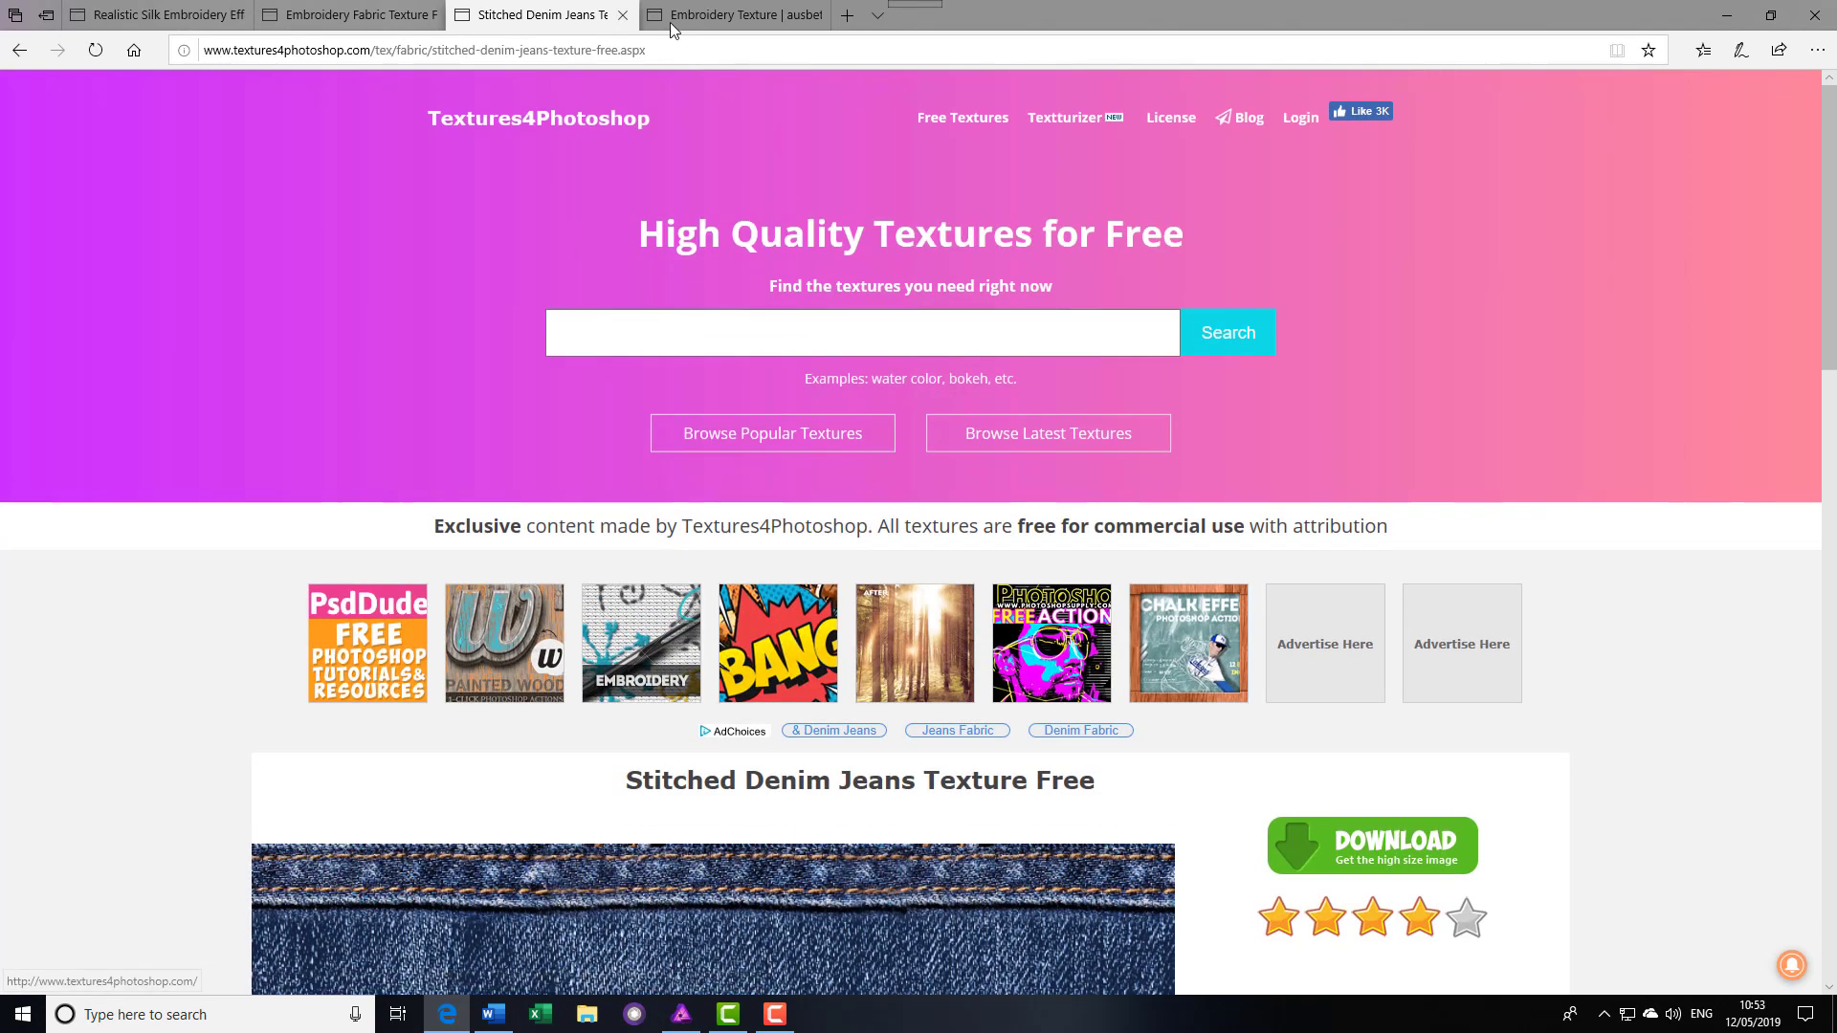
Step: Browse the sample images on the ausbeta.com embroidery texture page for other usable thread and fabric textures
{"action": "left_click", "coordinate": [765, 17]}
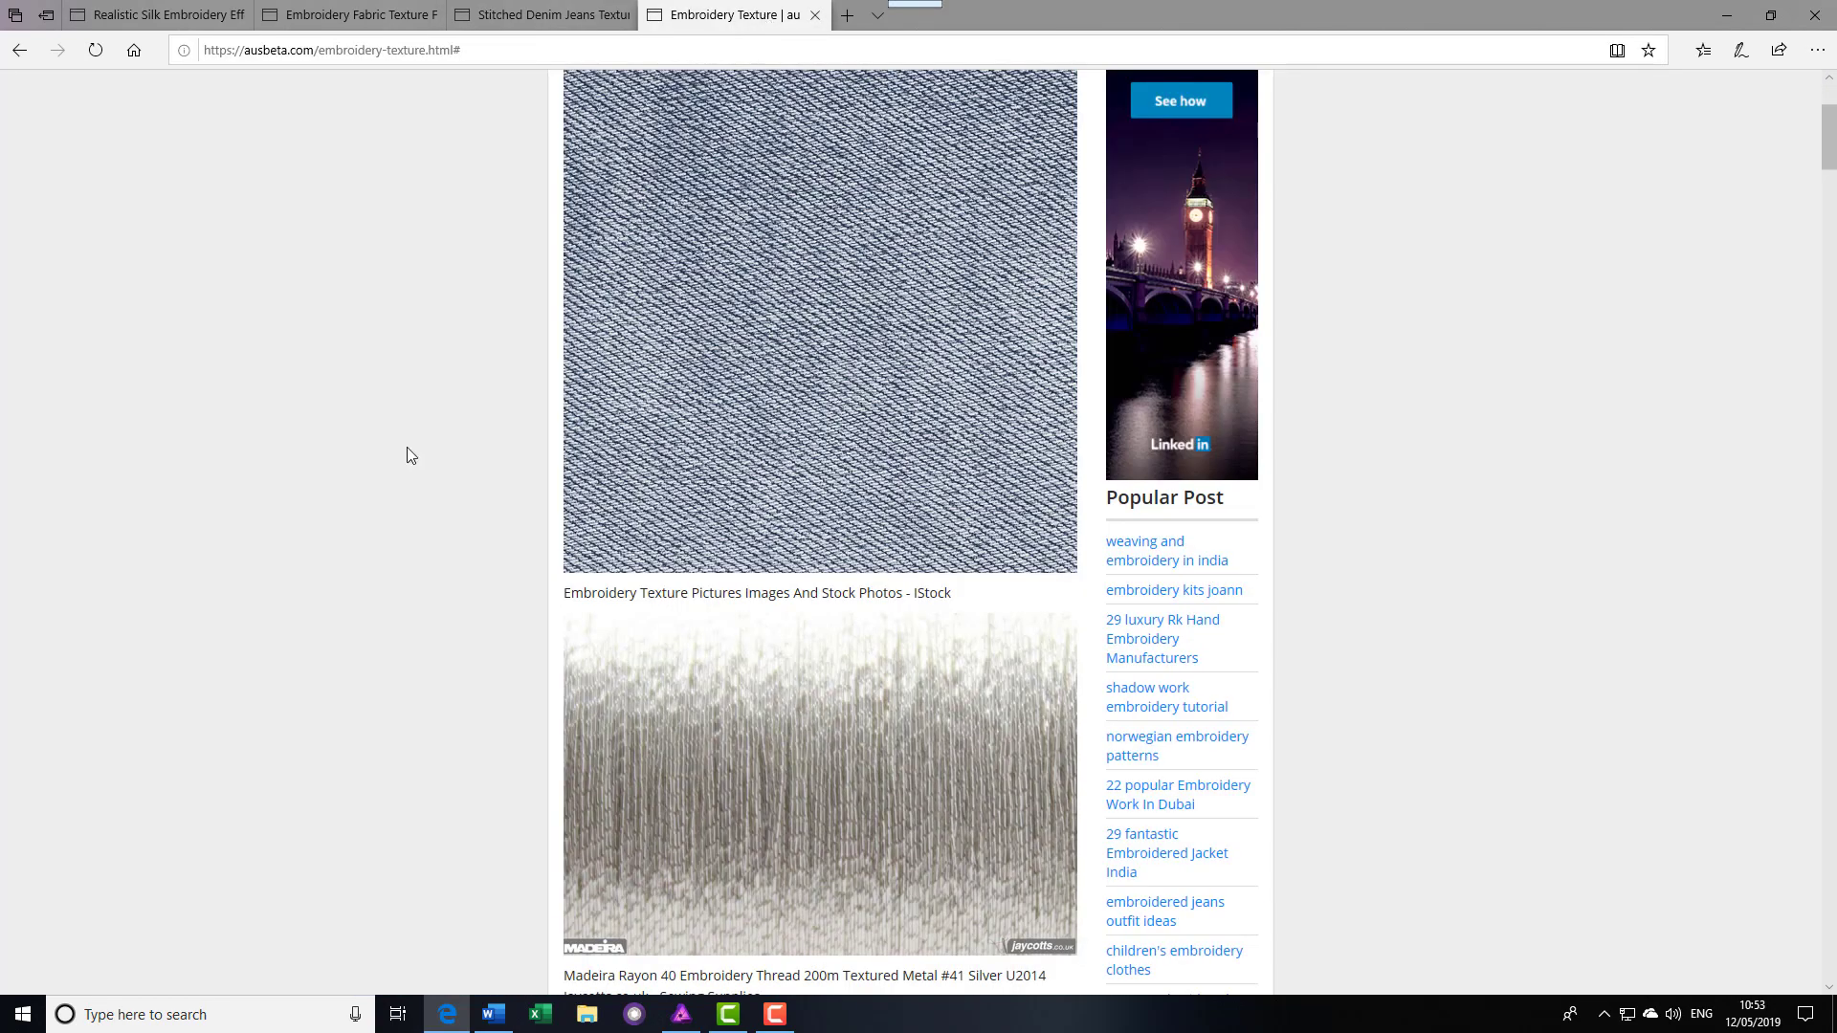
{"action": "scroll", "coordinate": [357, 484], "scroll_direction": "up", "scroll_amount": 2}
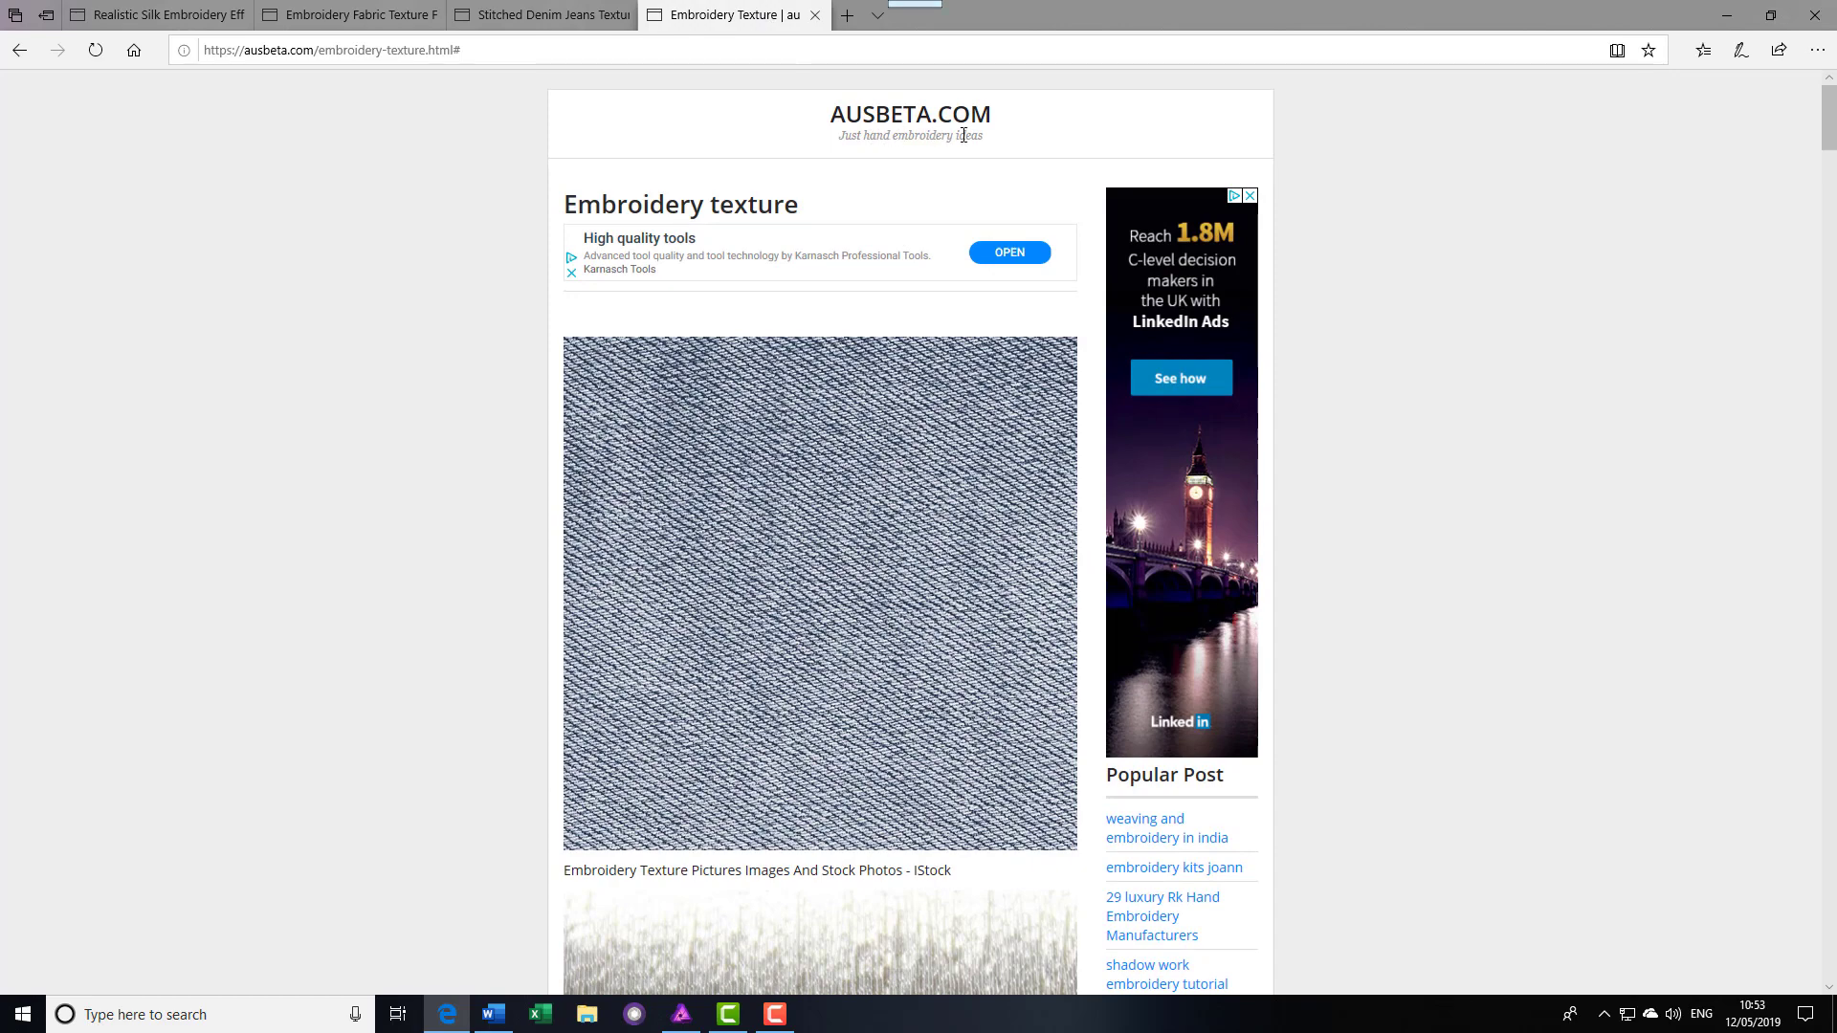
{"action": "scroll", "coordinate": [835, 728], "scroll_direction": "down", "scroll_amount": 5}
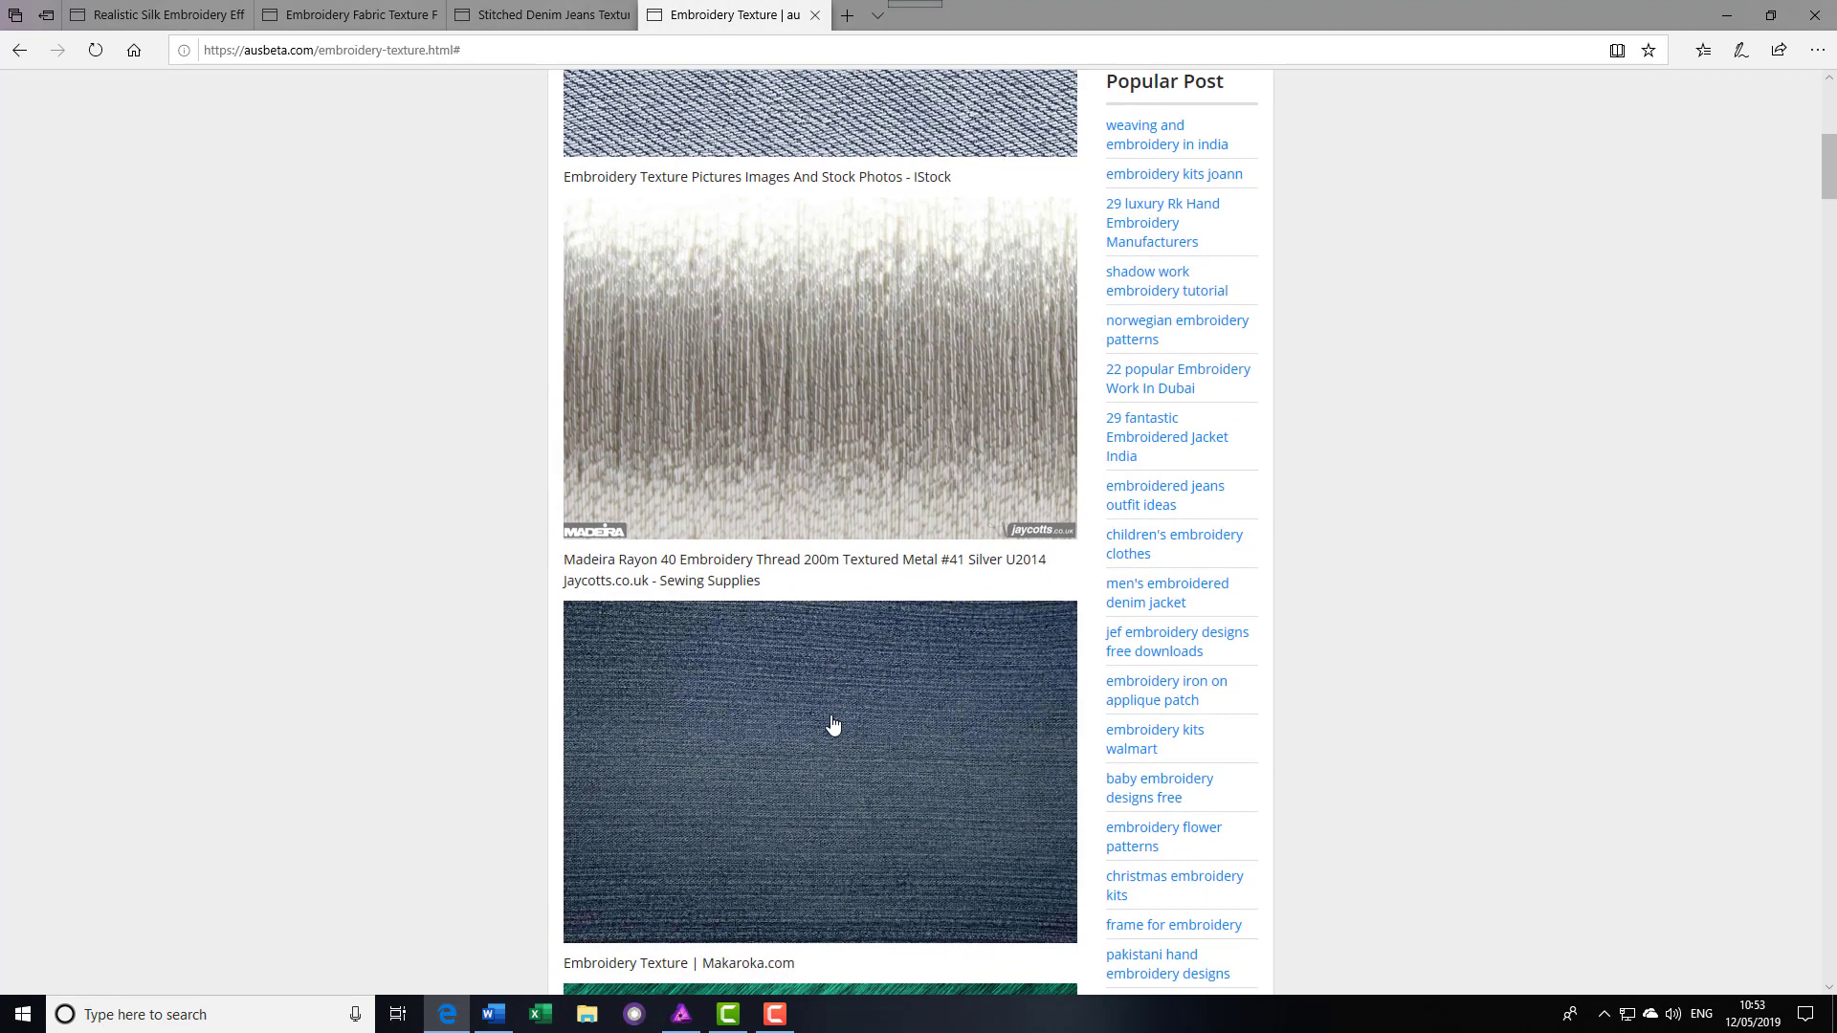
{"action": "scroll", "coordinate": [832, 725], "scroll_direction": "down", "scroll_amount": 4}
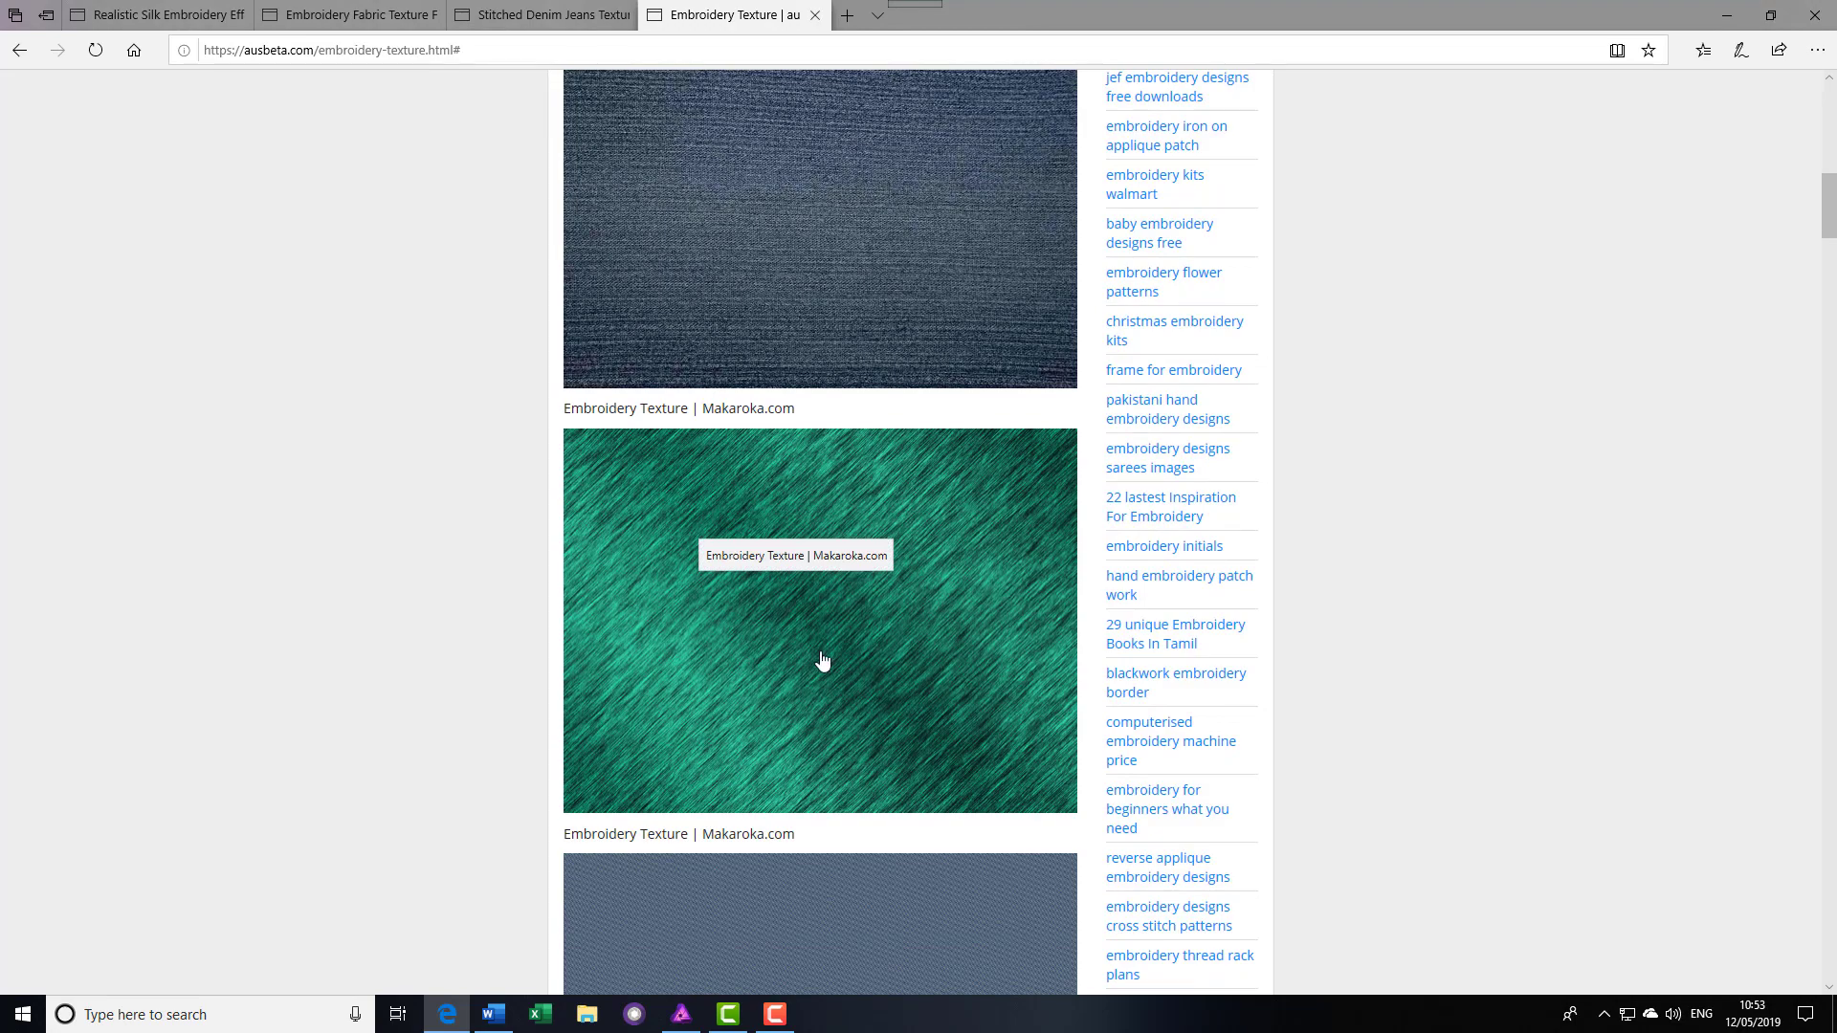
{"action": "scroll", "coordinate": [822, 661], "scroll_direction": "down", "scroll_amount": 7}
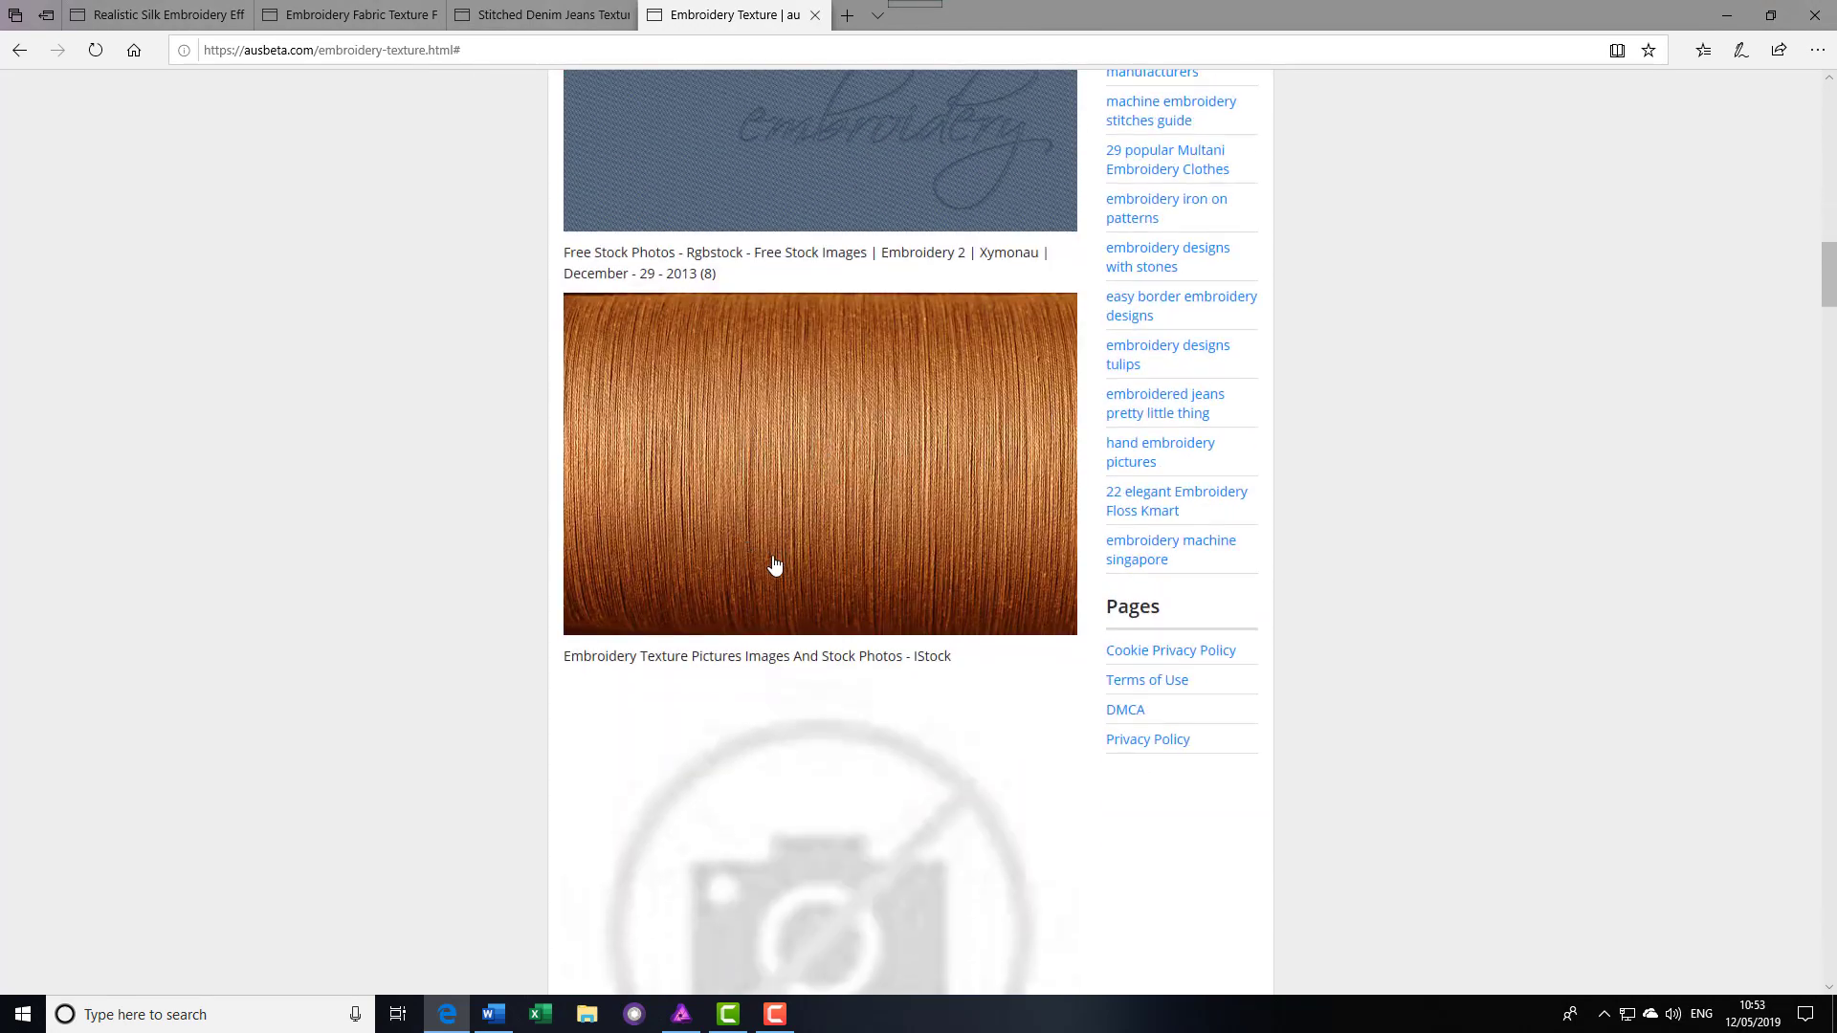
{"action": "scroll", "coordinate": [775, 564], "scroll_direction": "down", "scroll_amount": 12}
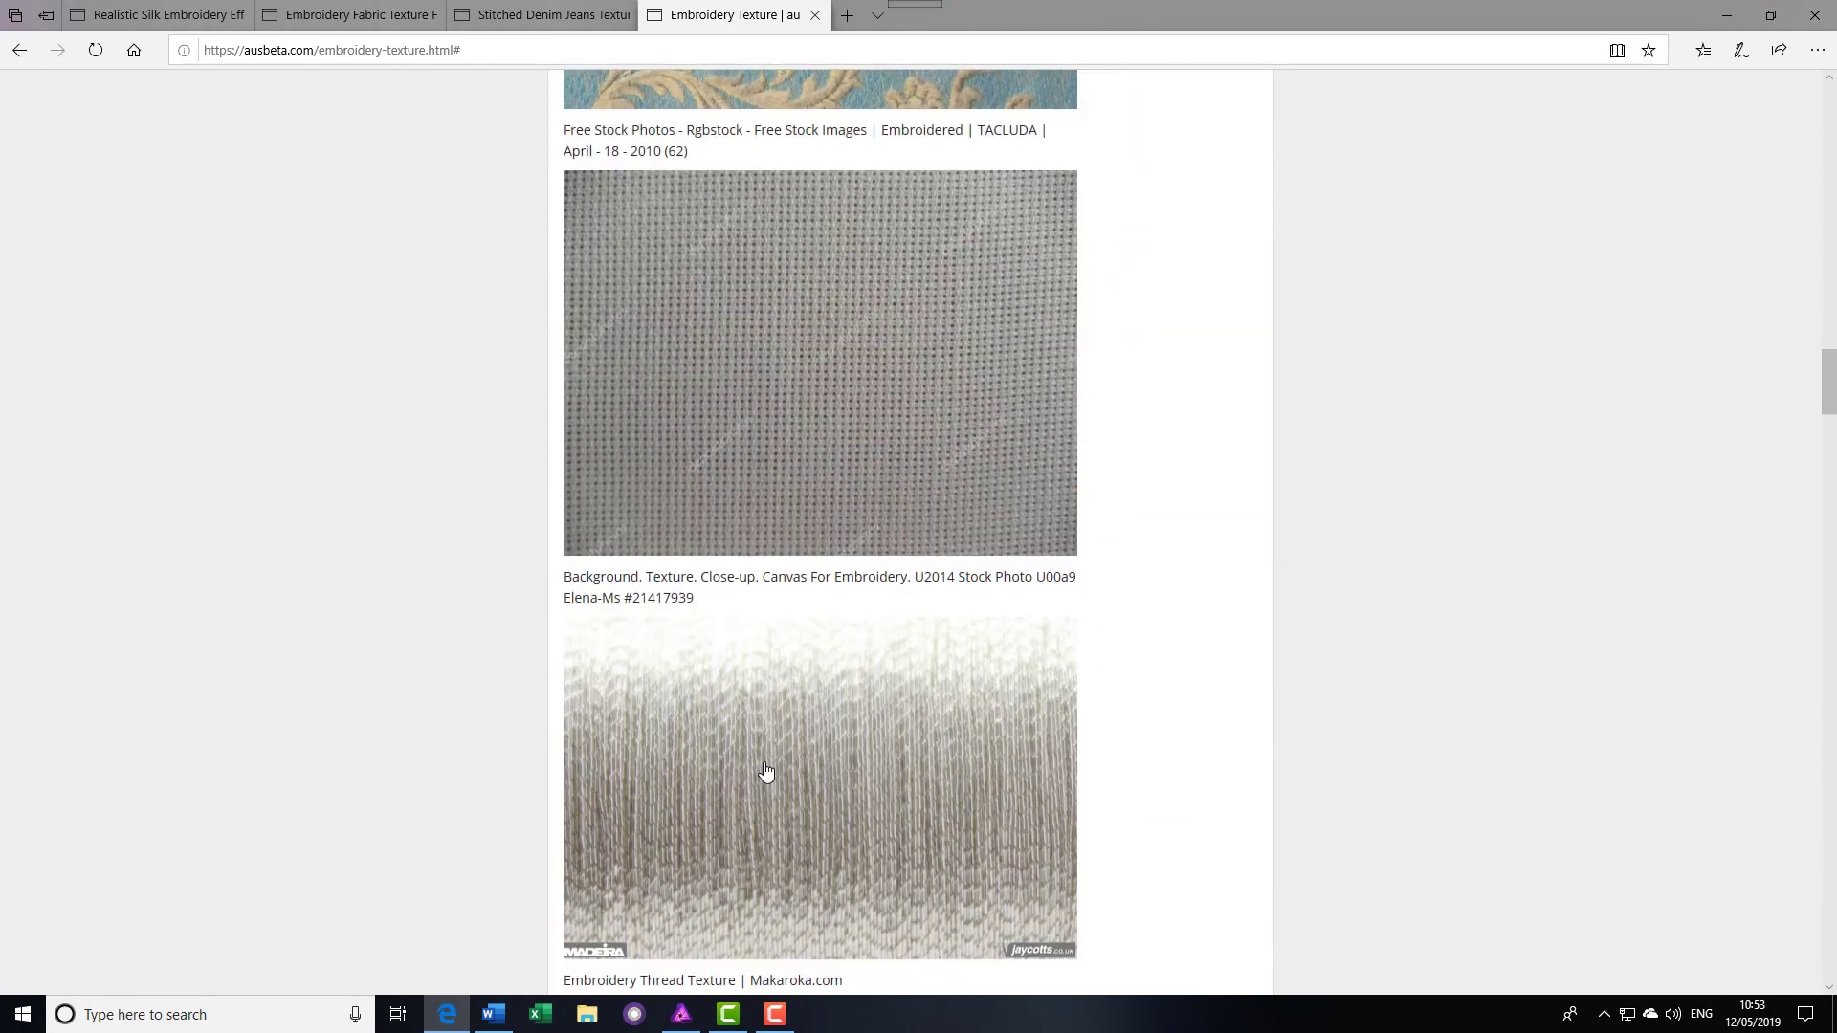
{"action": "scroll", "coordinate": [765, 770], "scroll_direction": "up", "scroll_amount": 20}
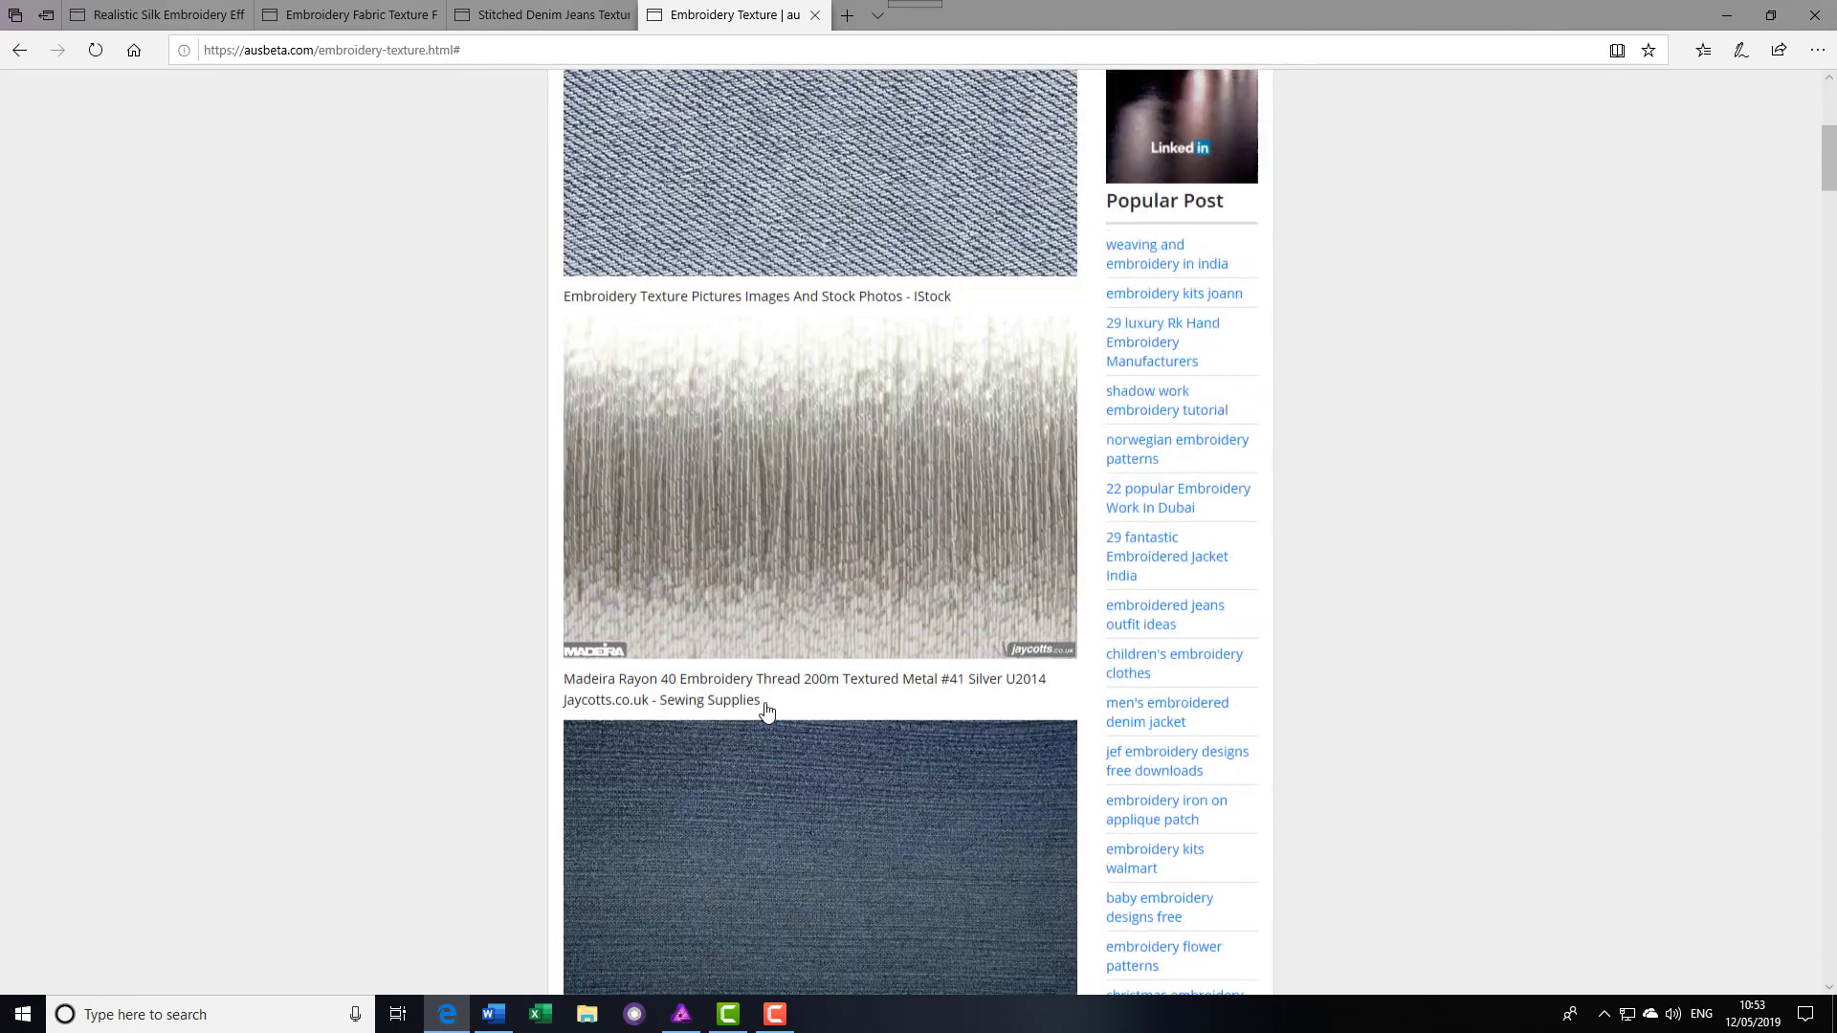
{"action": "scroll", "coordinate": [752, 574], "scroll_direction": "up", "scroll_amount": 5}
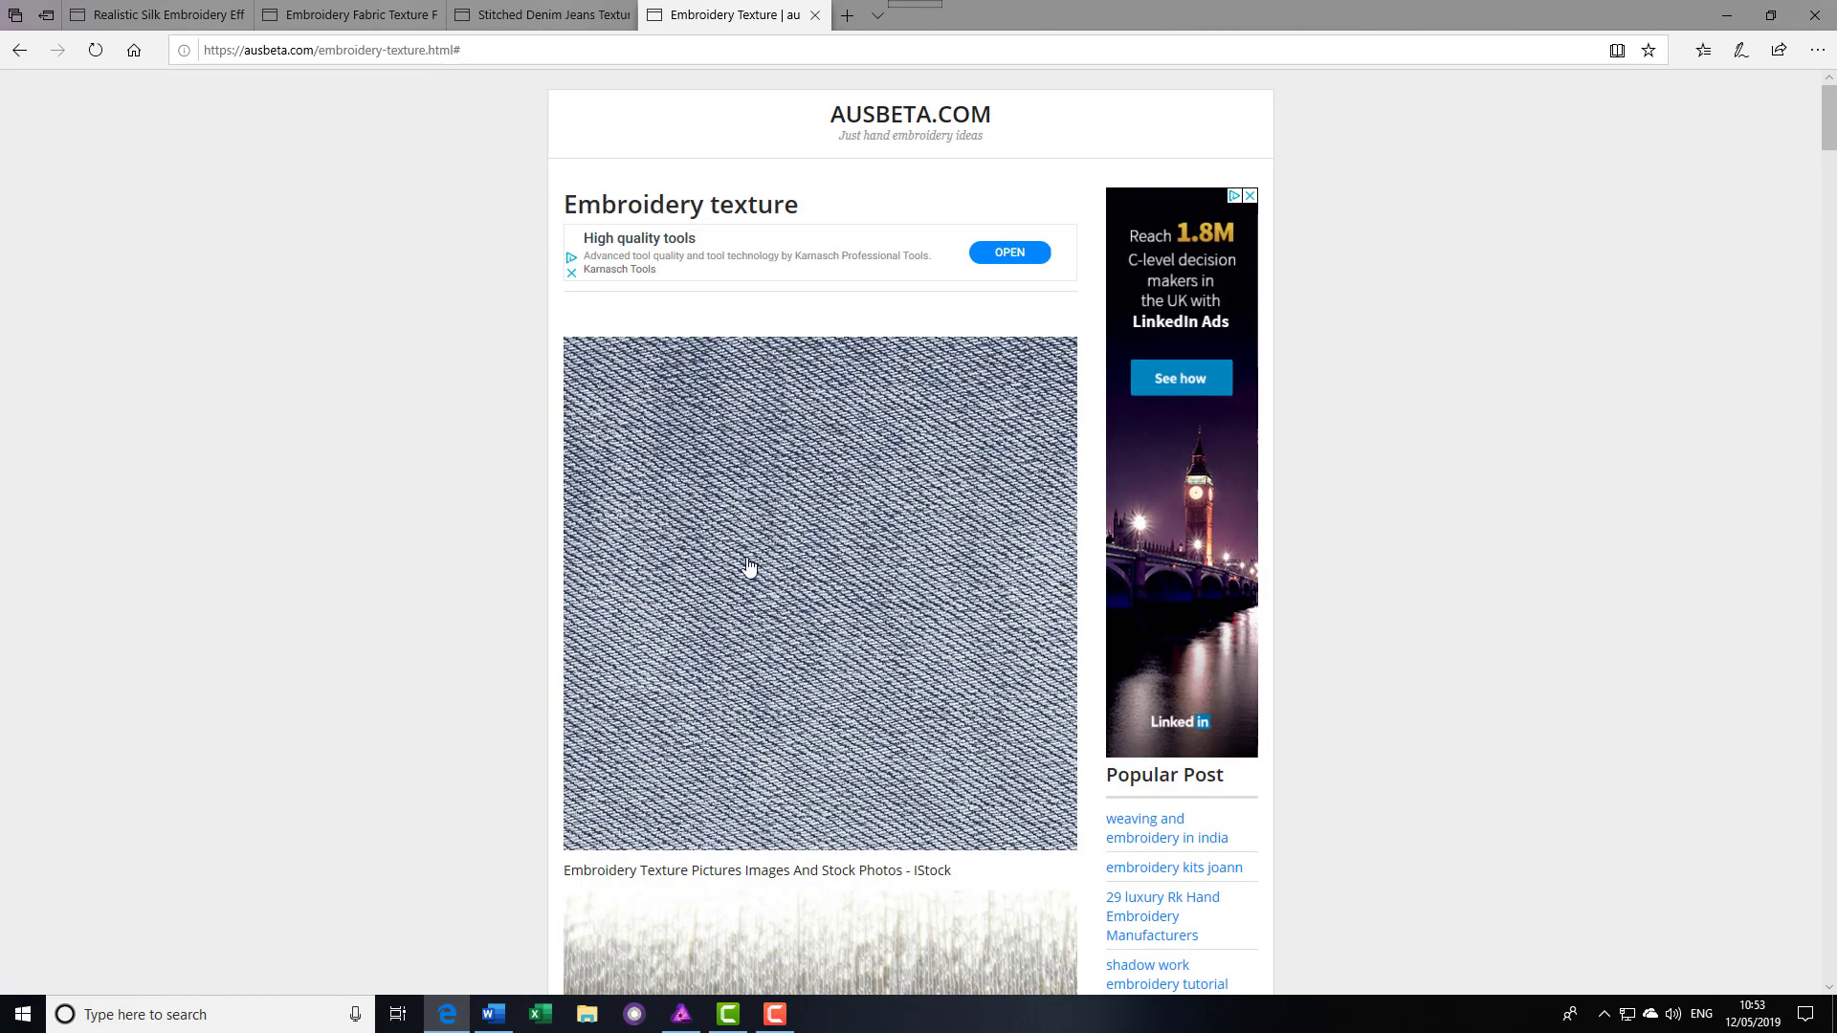
Step: Switch back to Affinity Photo and close the example images silk25.jpg and embroidery-test.jpg
{"action": "left_click", "coordinate": [681, 1016]}
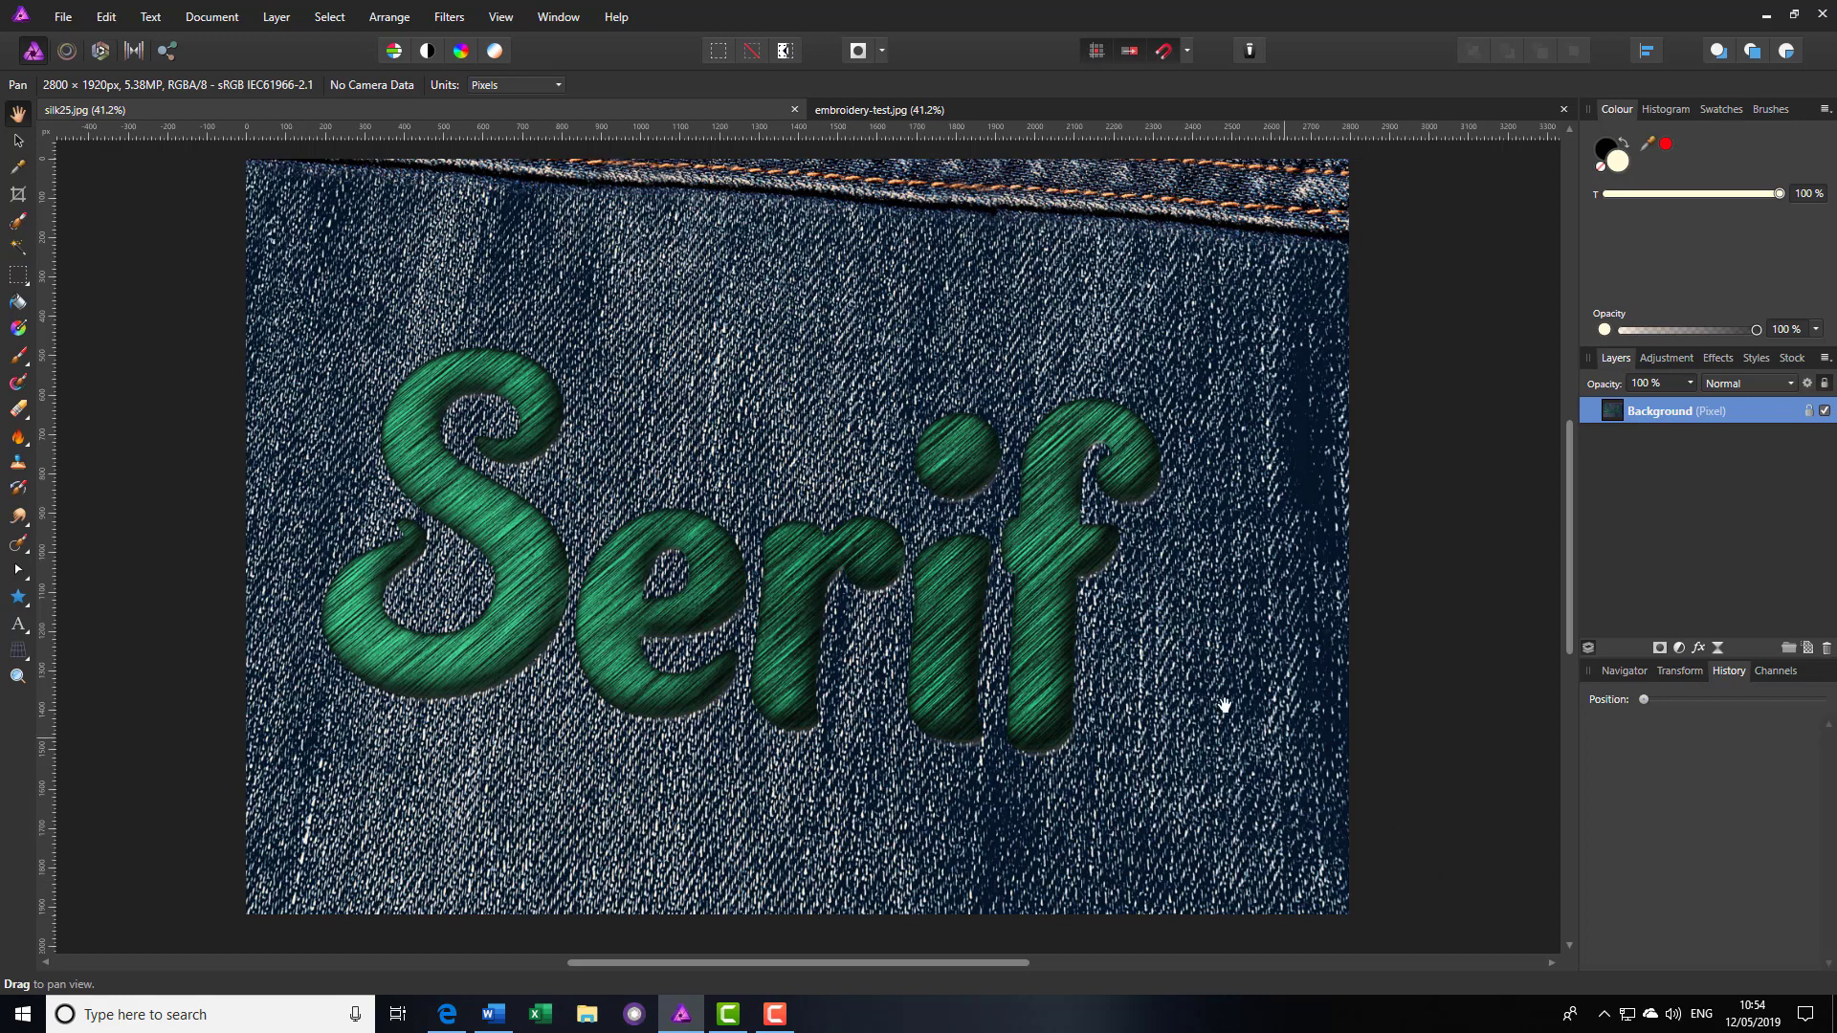
{"action": "left_click", "coordinate": [794, 110]}
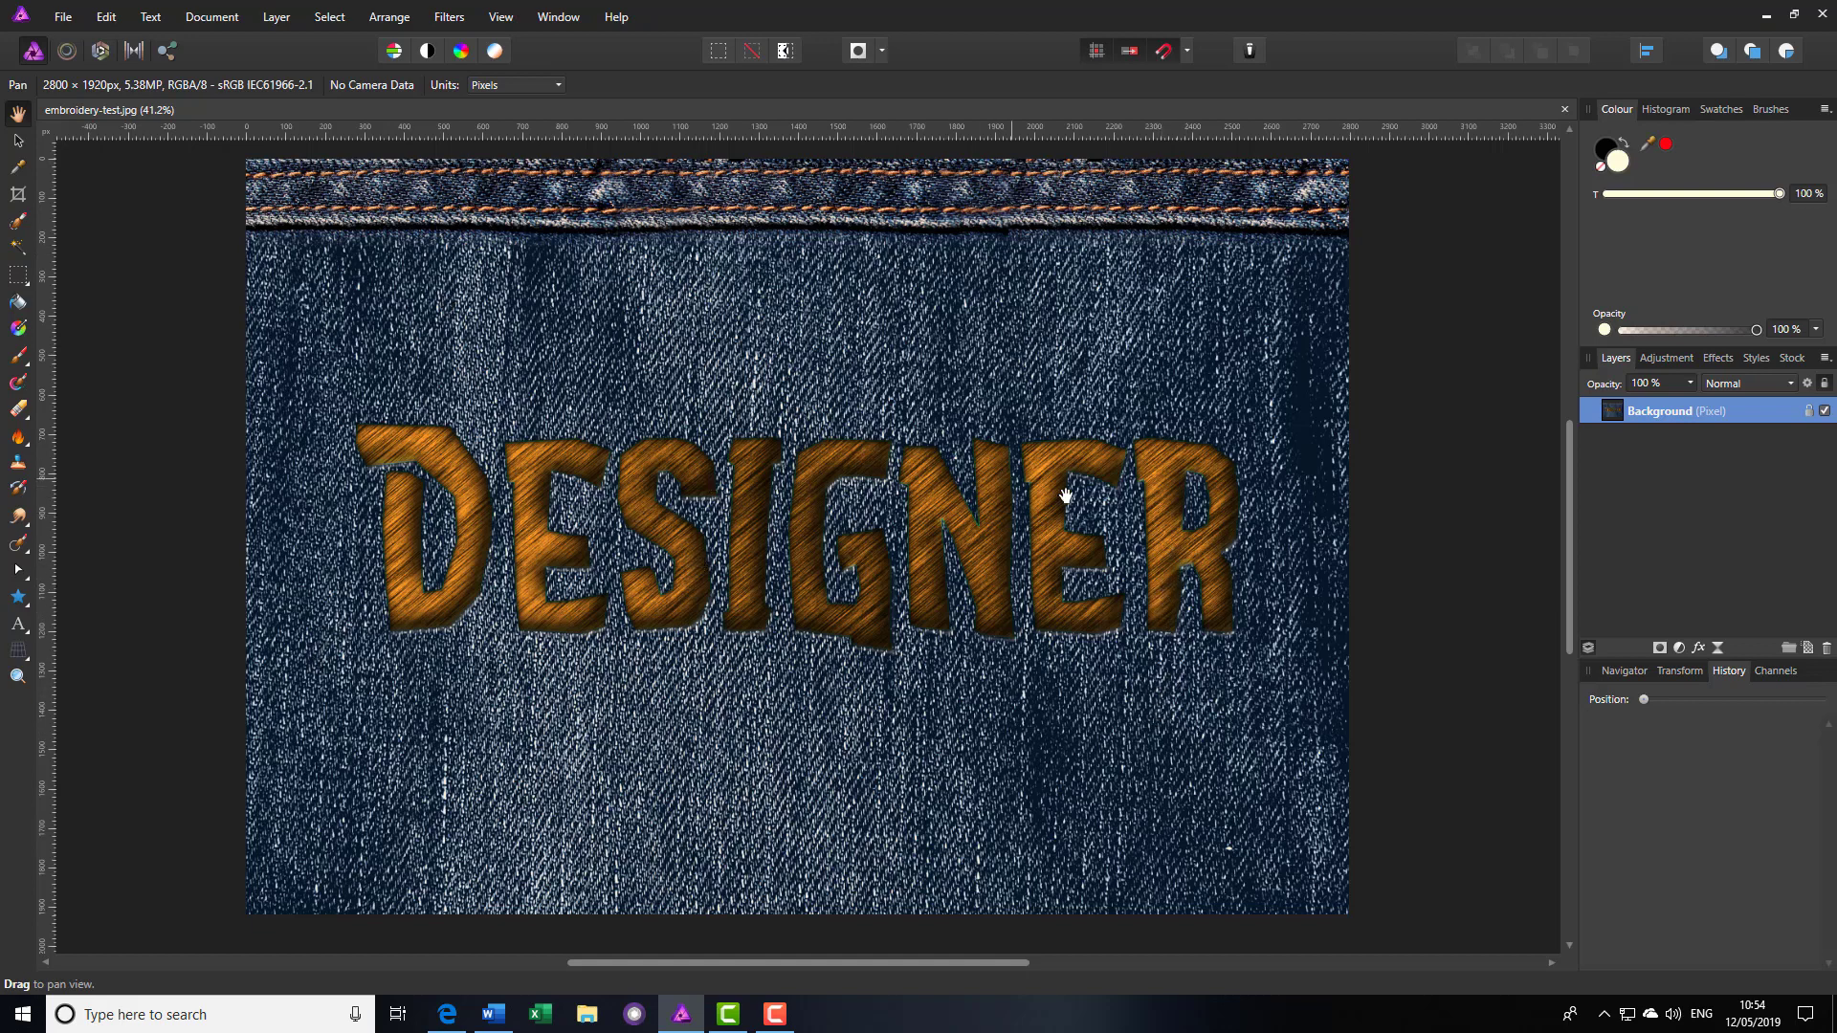
{"action": "left_click", "coordinate": [1566, 111]}
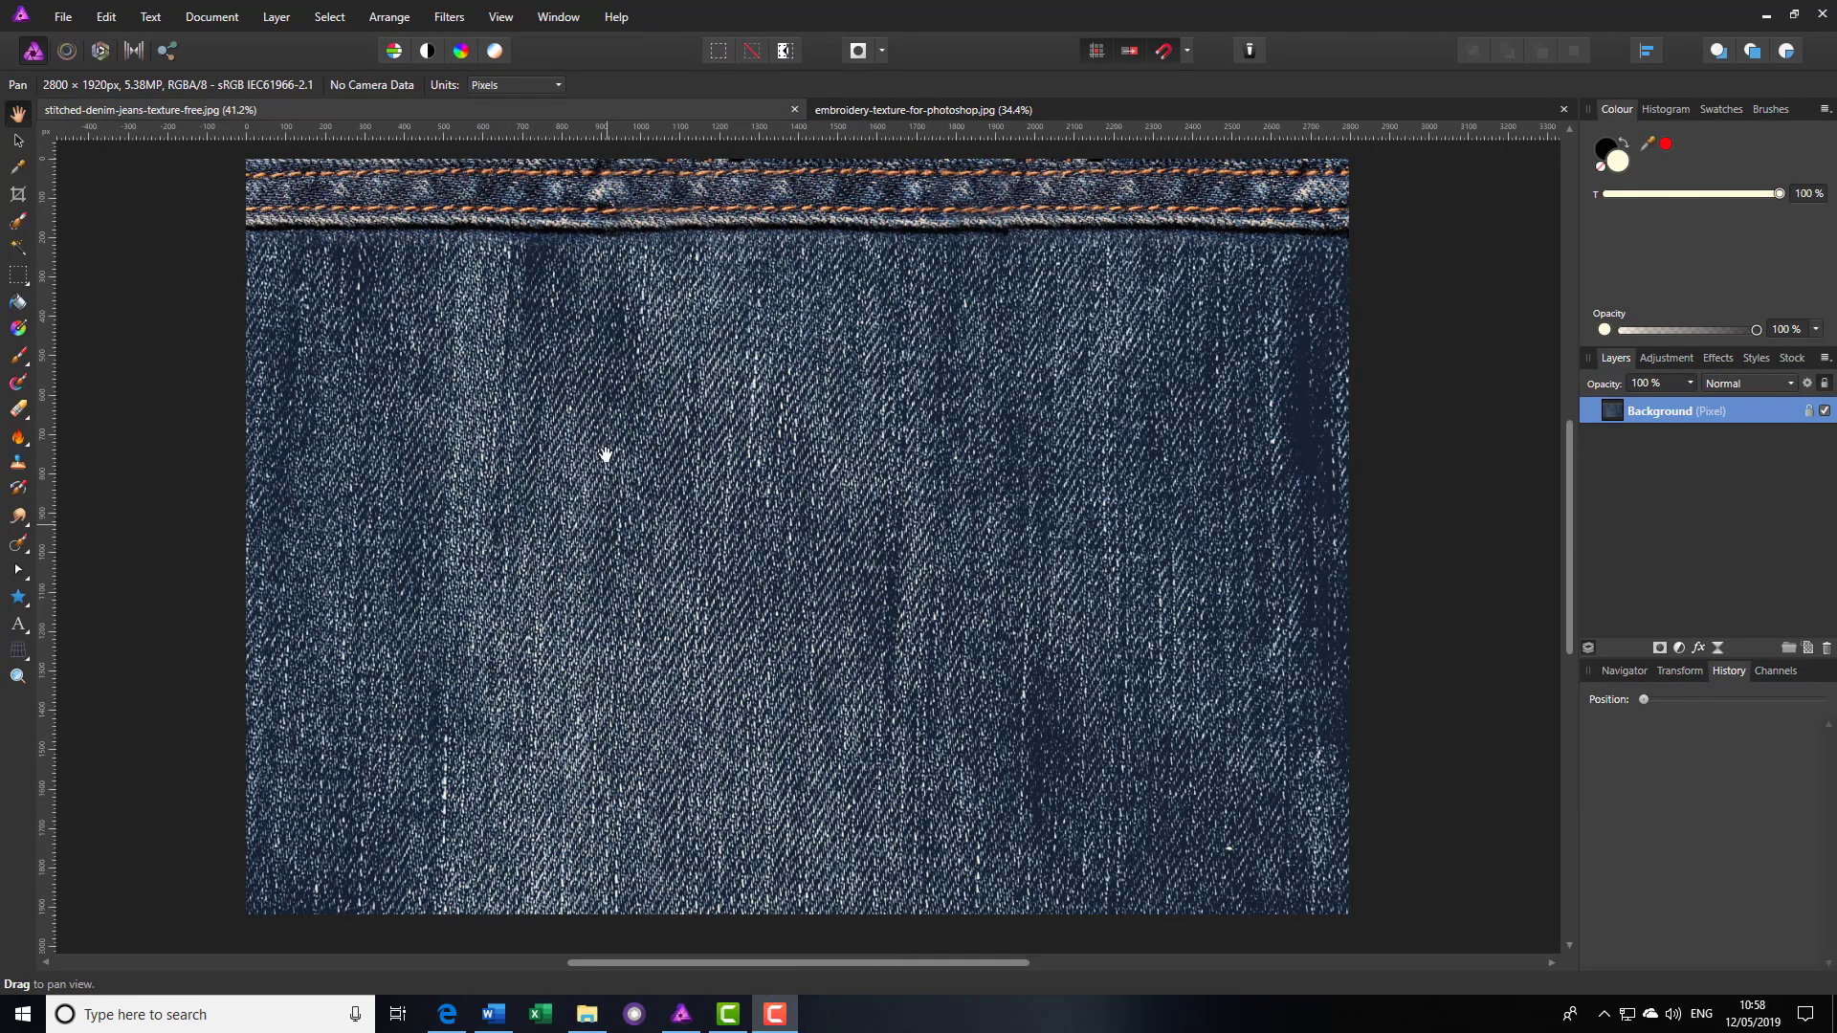
Step: Add a Levels adjustment with a 7% black level to stitched-denim-jeans-texture-free.jpg and merge it into the Background layer
{"action": "left_click", "coordinate": [974, 115]}
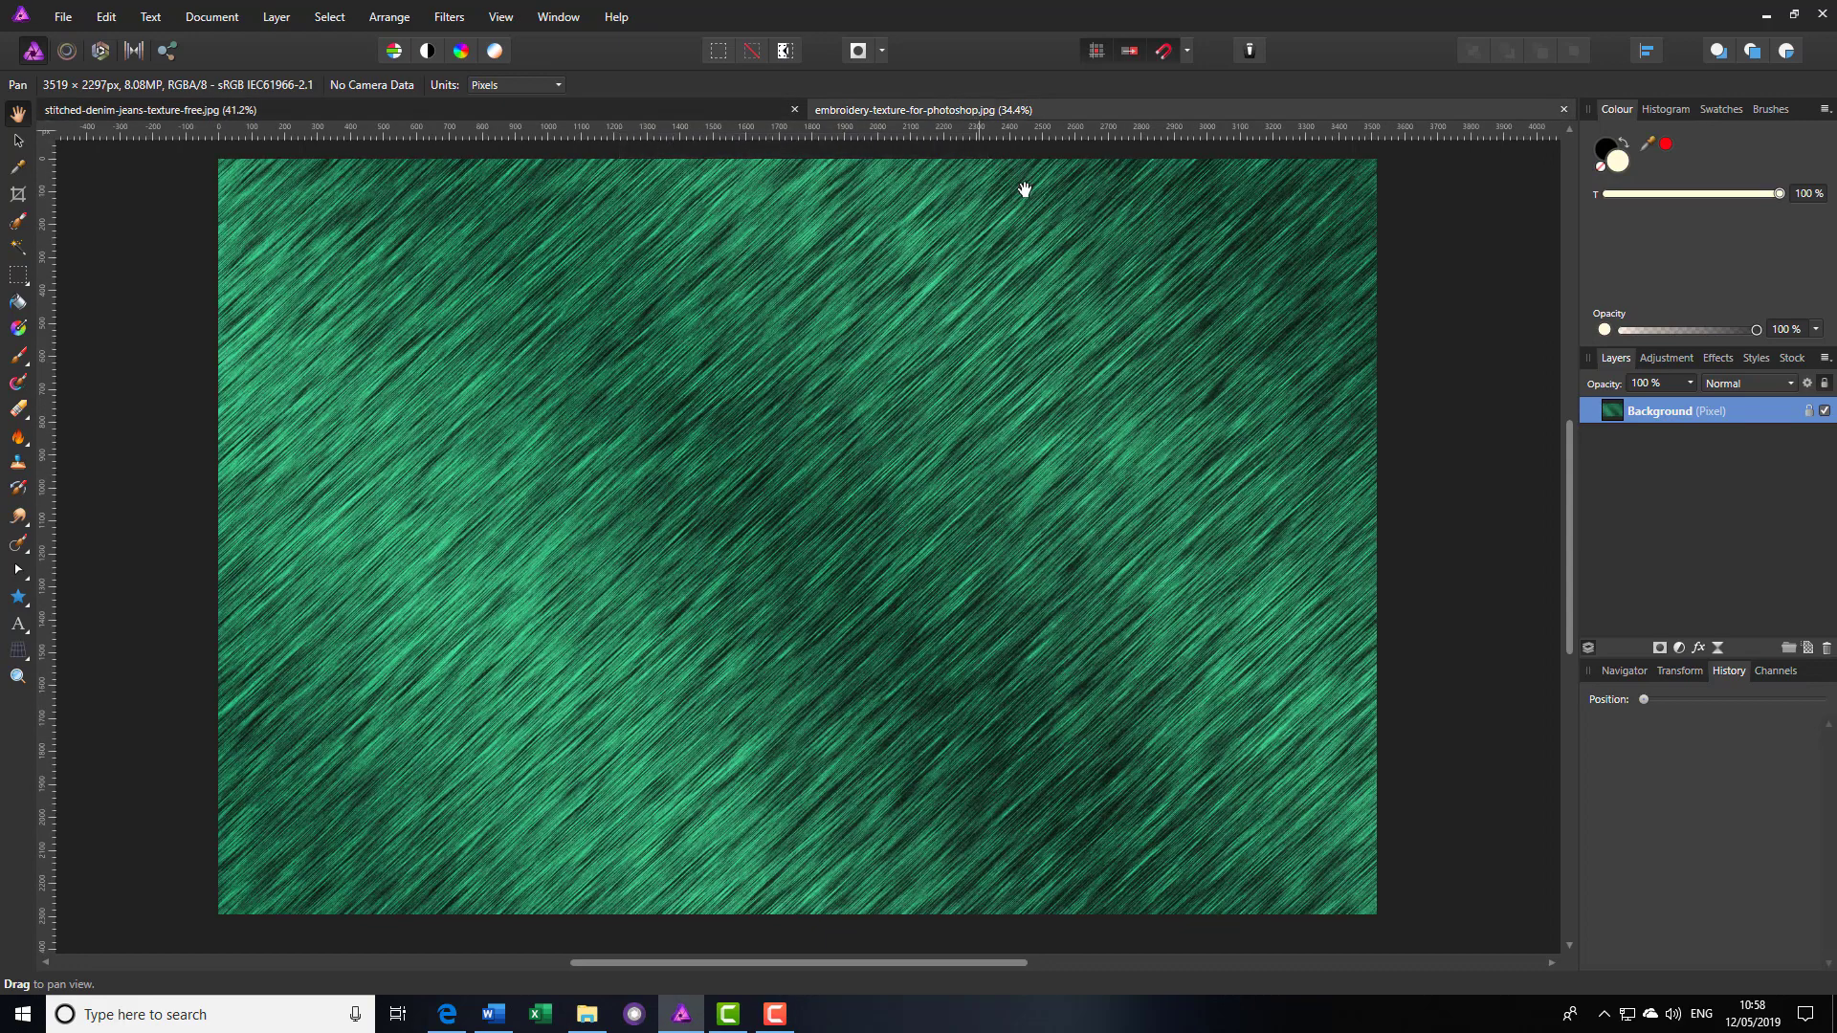
{"action": "left_click", "coordinate": [711, 113]}
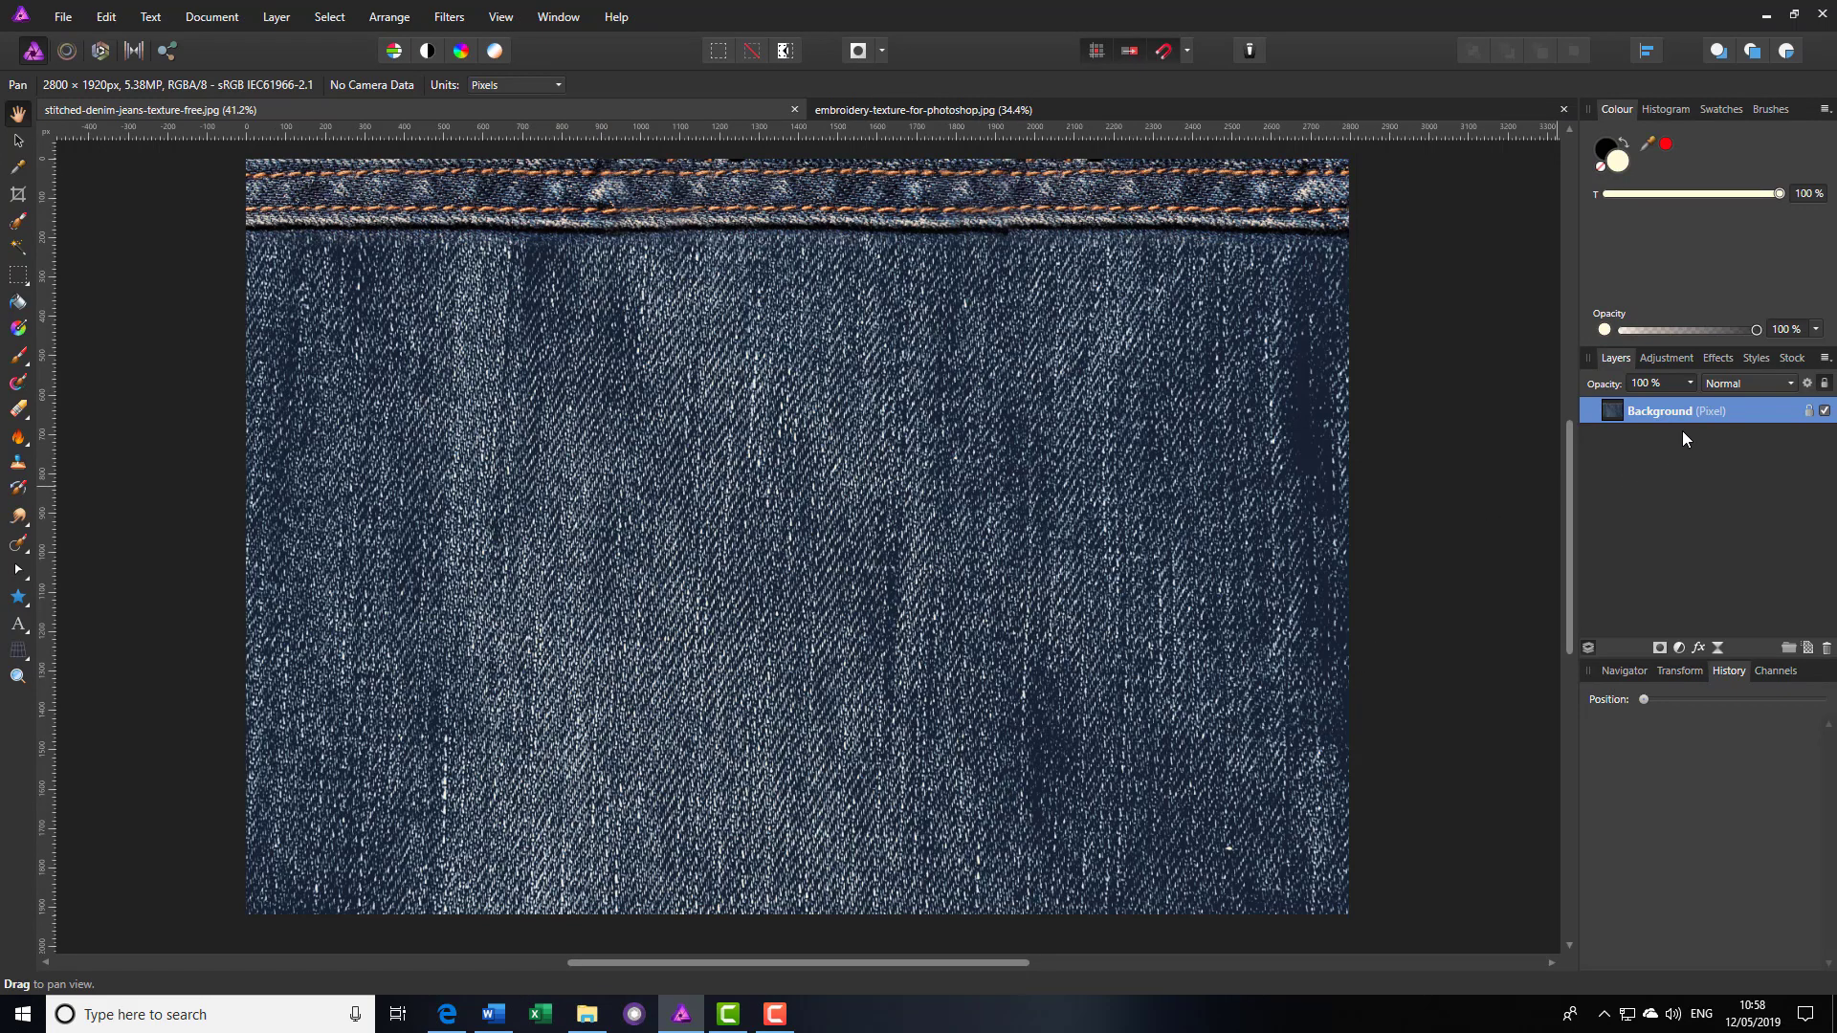
{"action": "left_click", "coordinate": [1680, 650]}
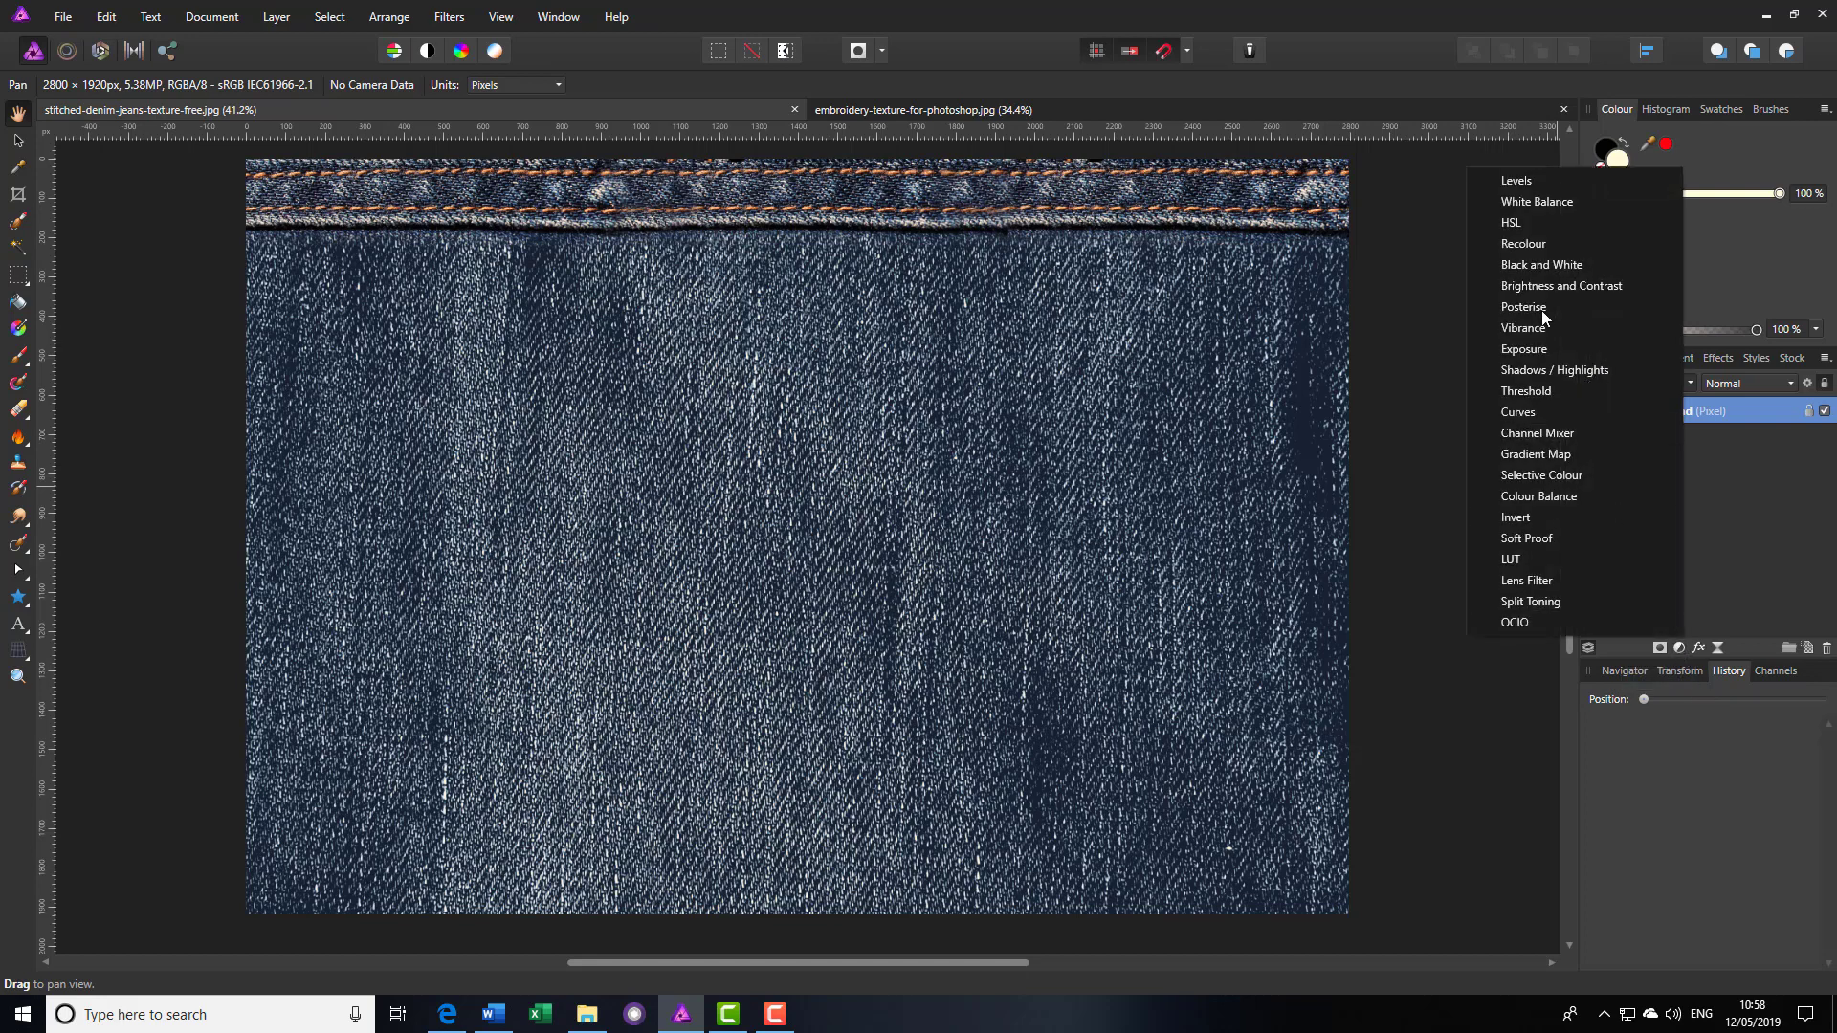
{"action": "left_click", "coordinate": [1516, 182]}
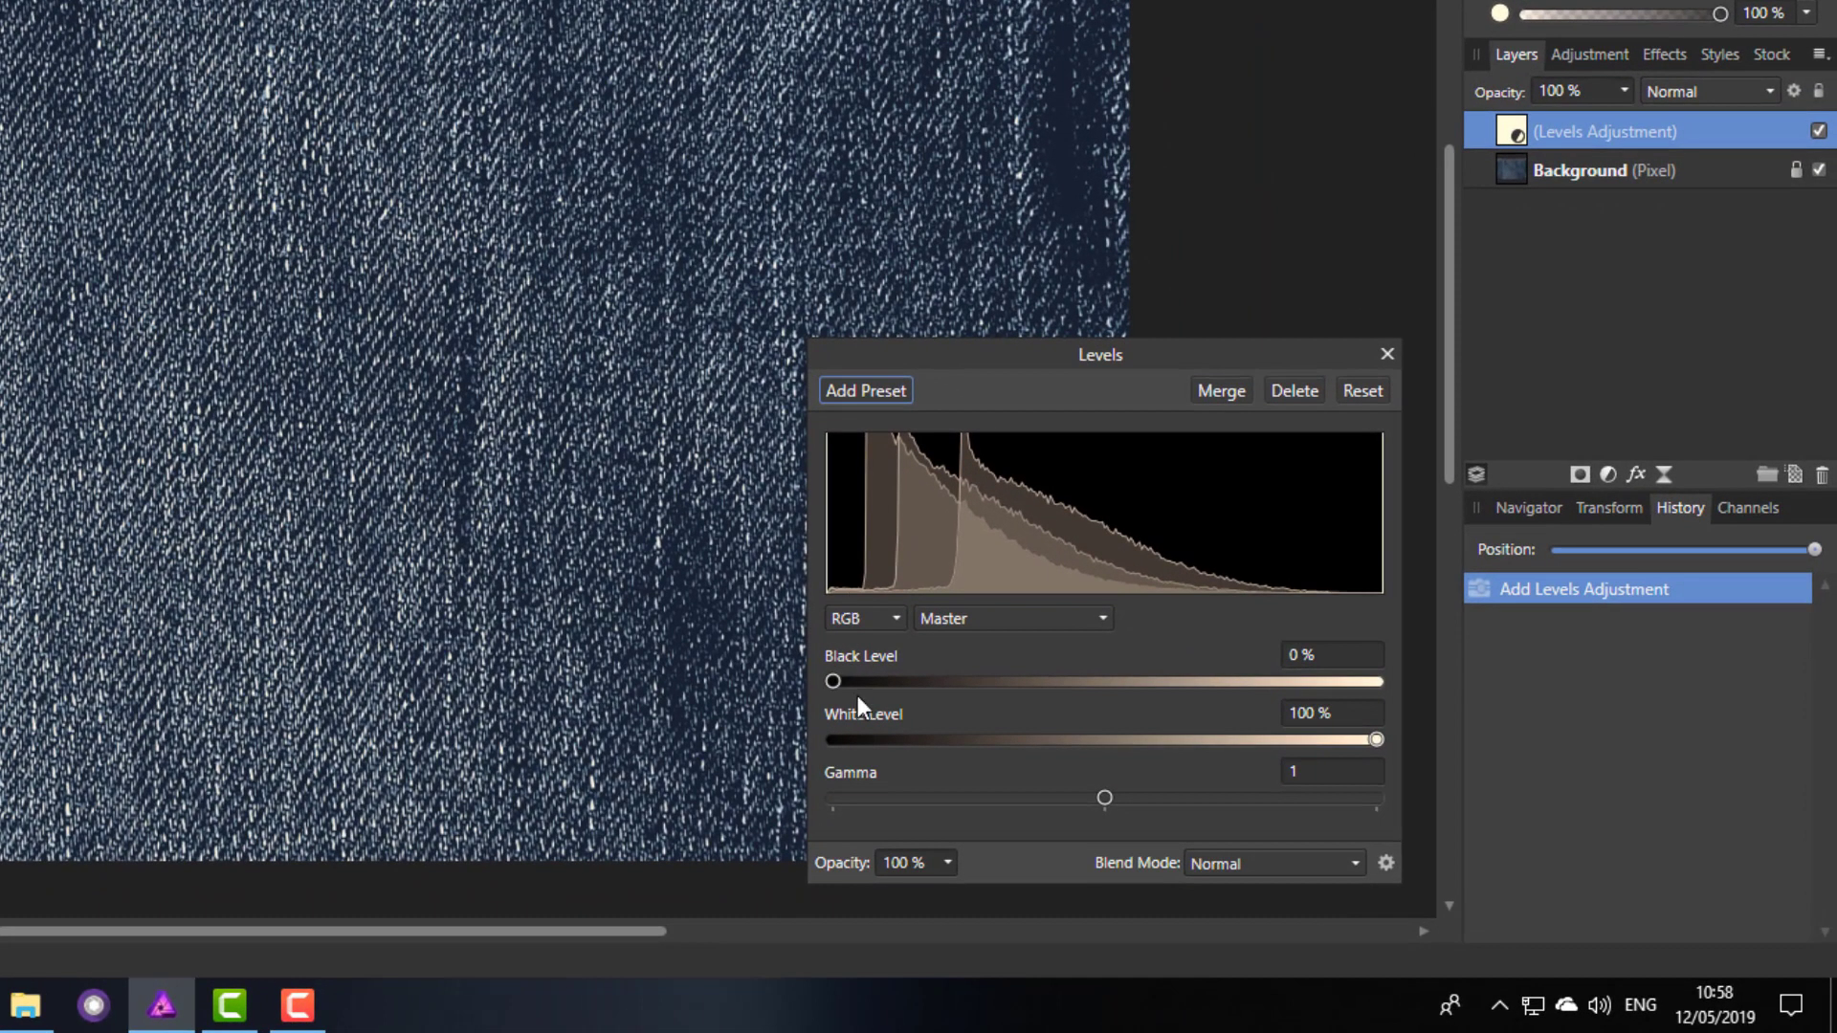
{"action": "left_click_drag", "start_coordinate": [835, 685], "coordinate": [870, 681]}
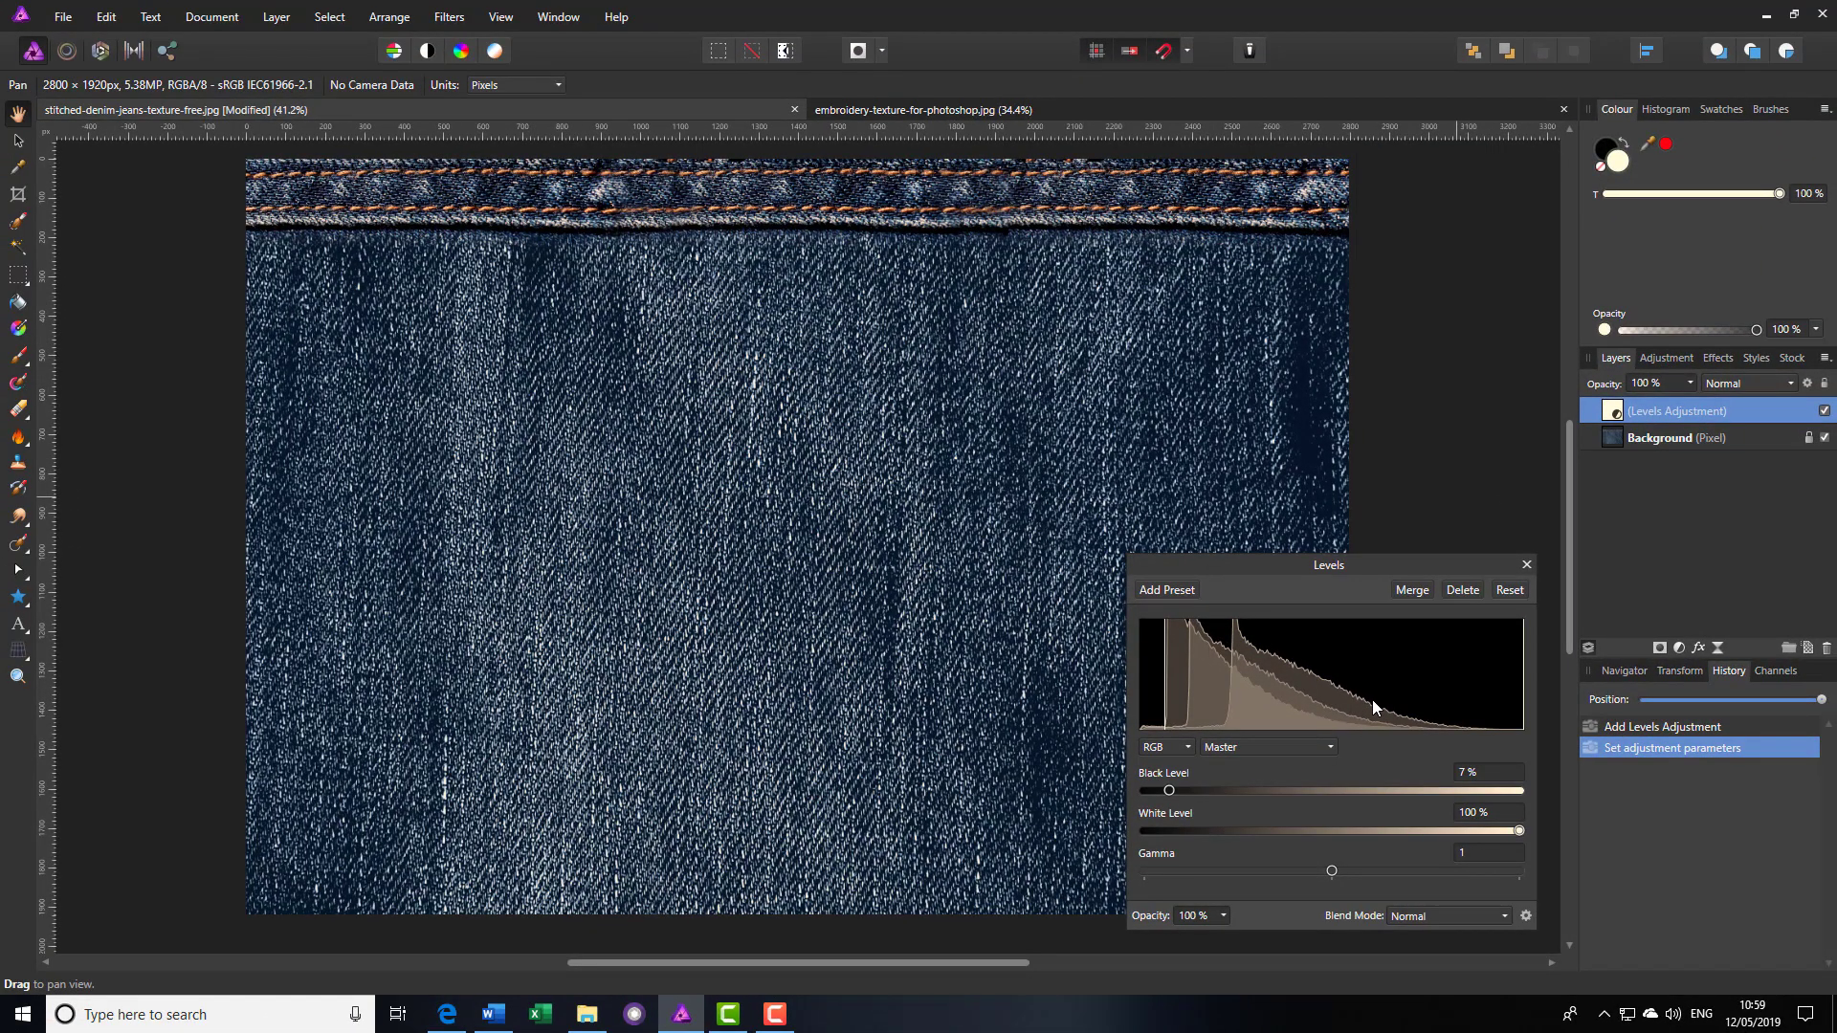
{"action": "left_click", "coordinate": [1527, 566]}
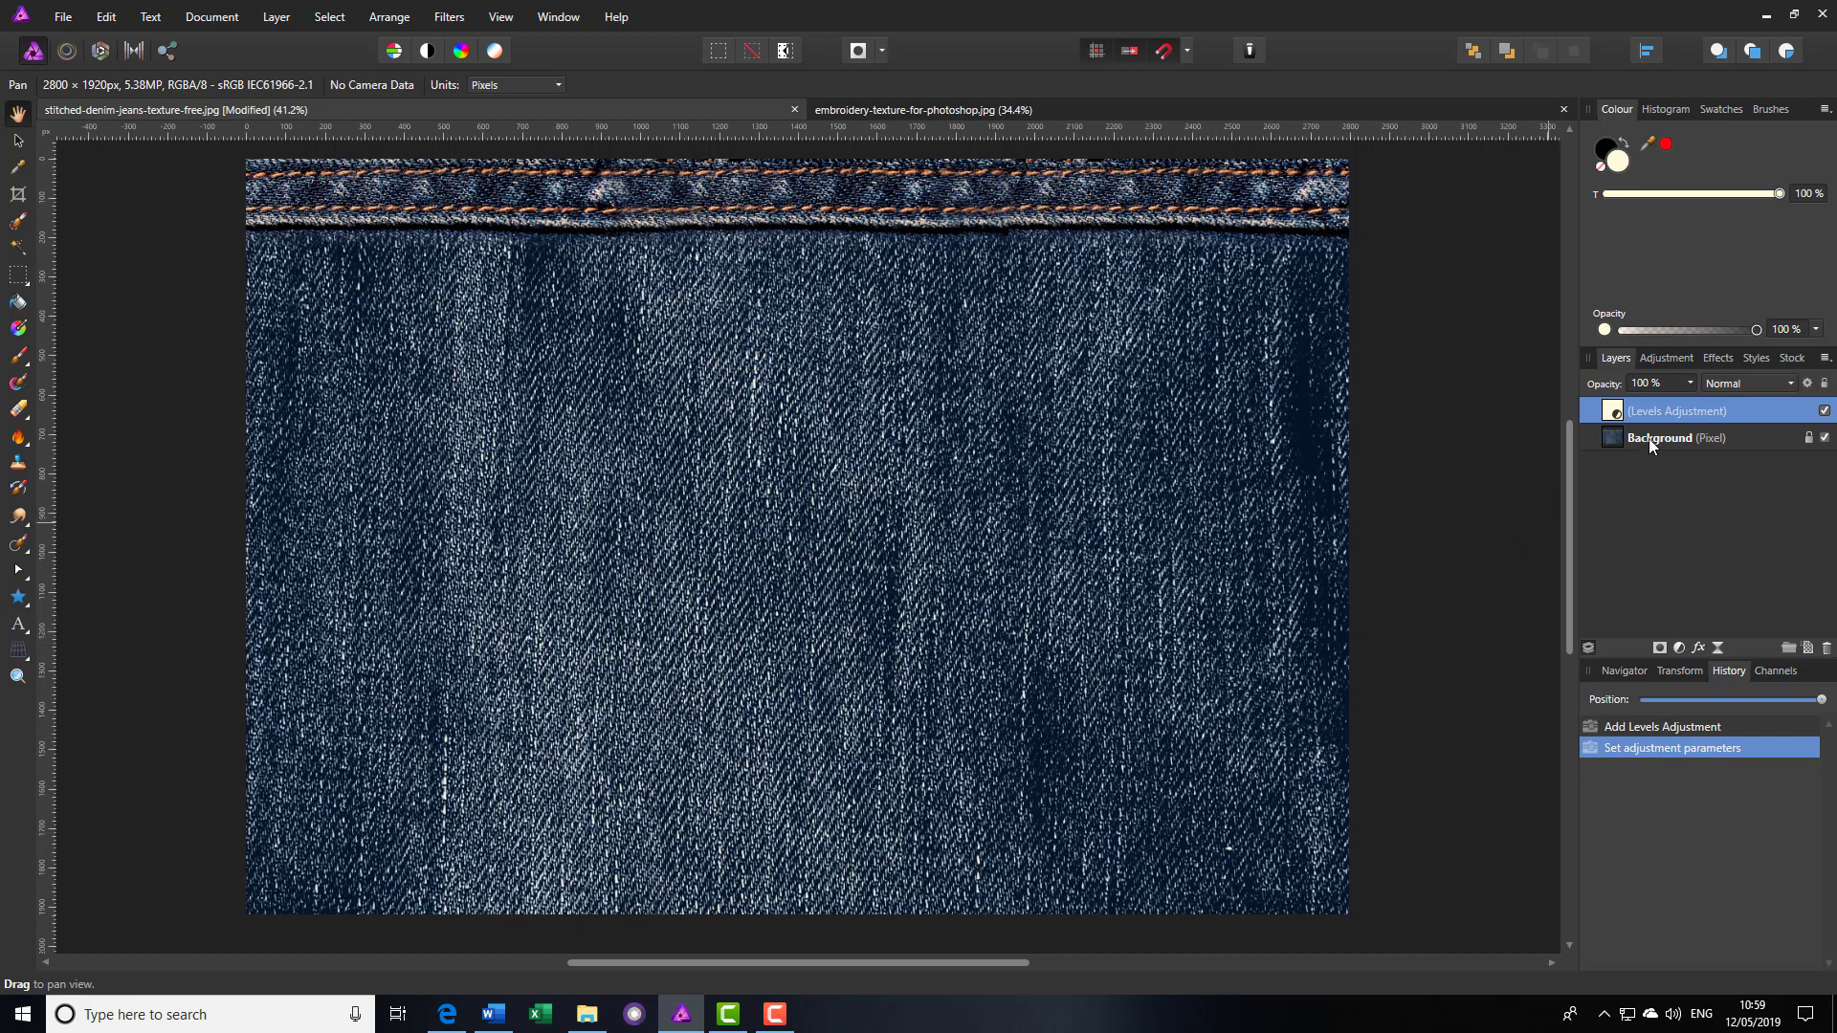
{"action": "double_click", "coordinate": [1613, 416]}
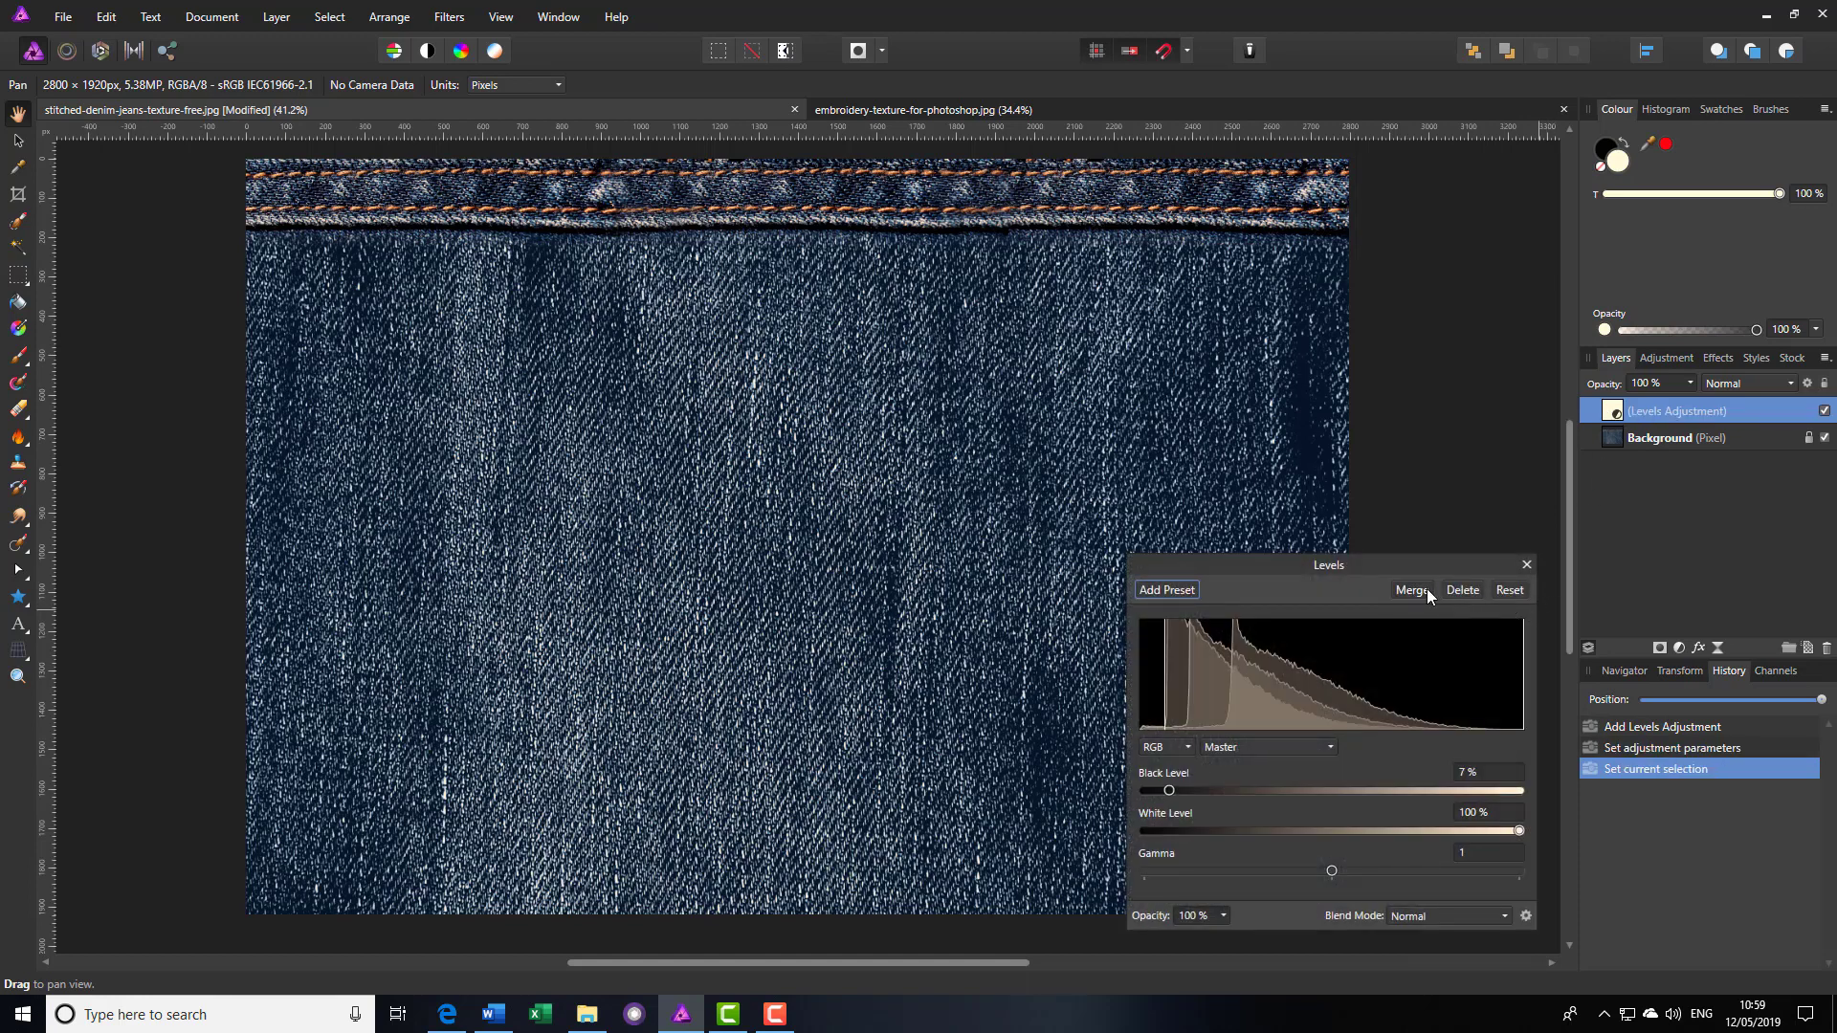
{"action": "left_click", "coordinate": [1412, 590]}
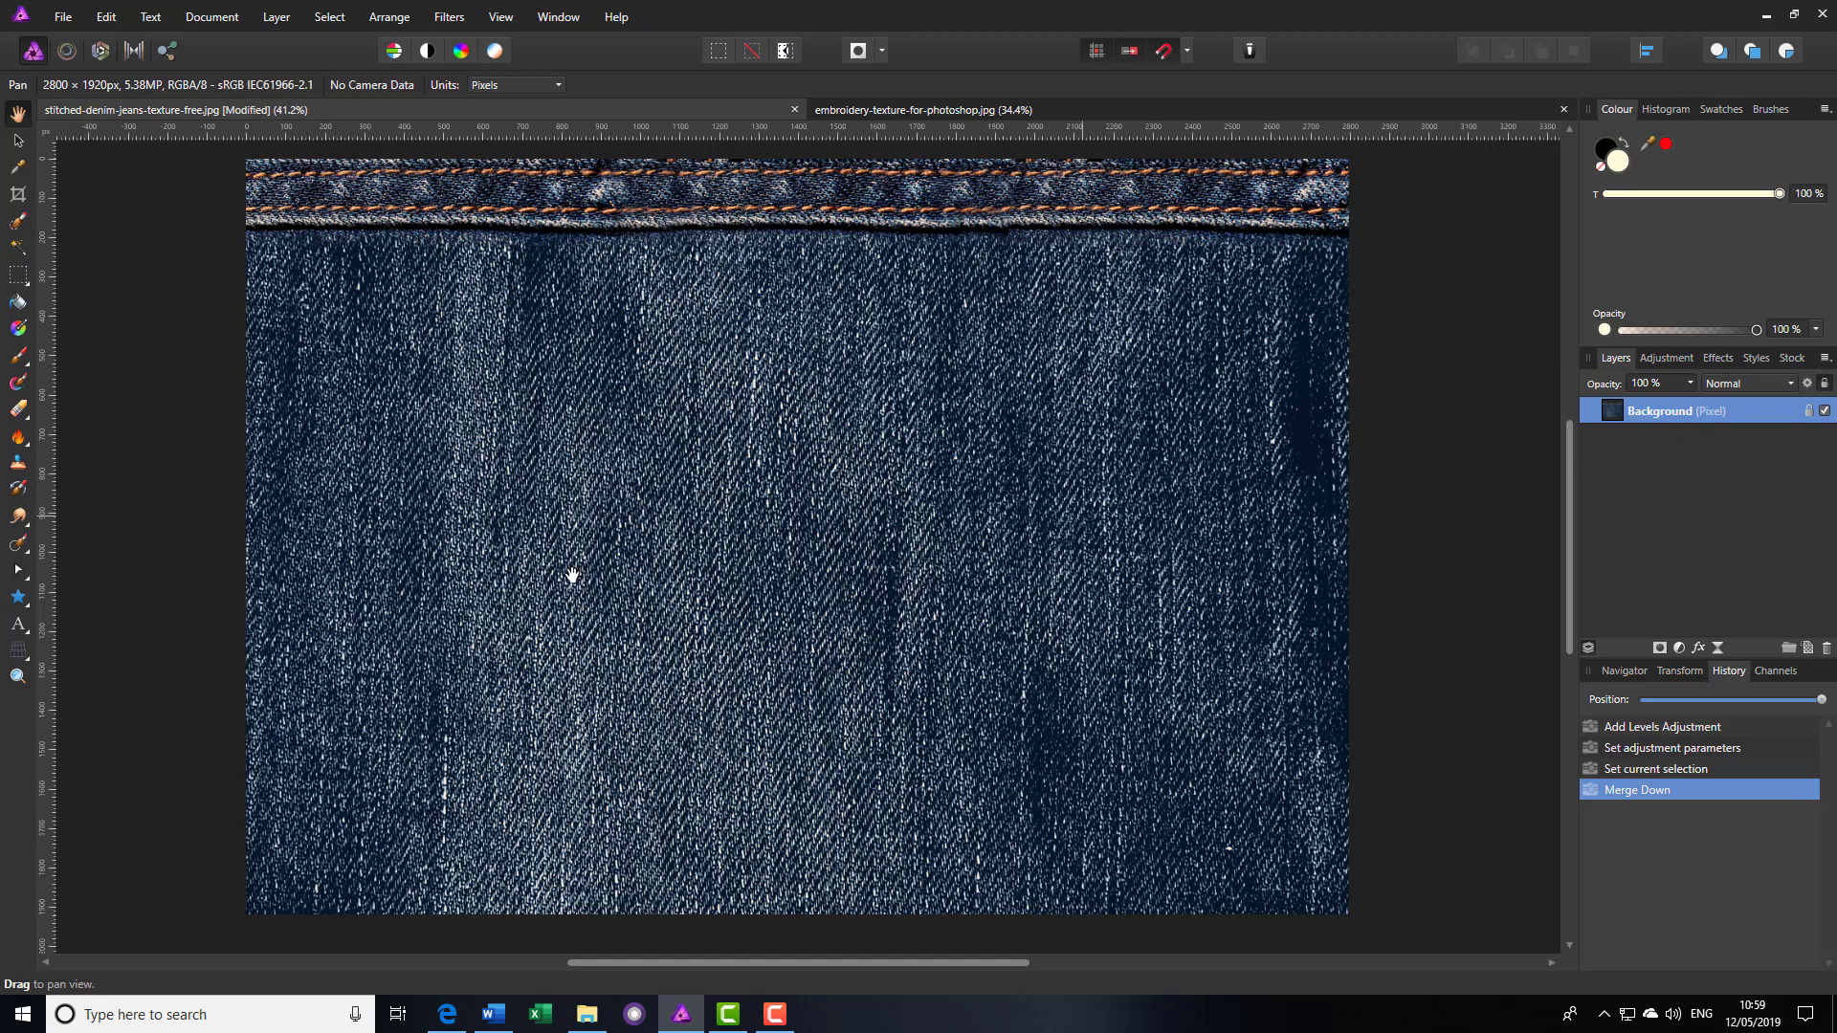
Step: Activate the Artistic Text tool and set the text fill to White from the Grays swatches
{"action": "left_click", "coordinate": [20, 626]}
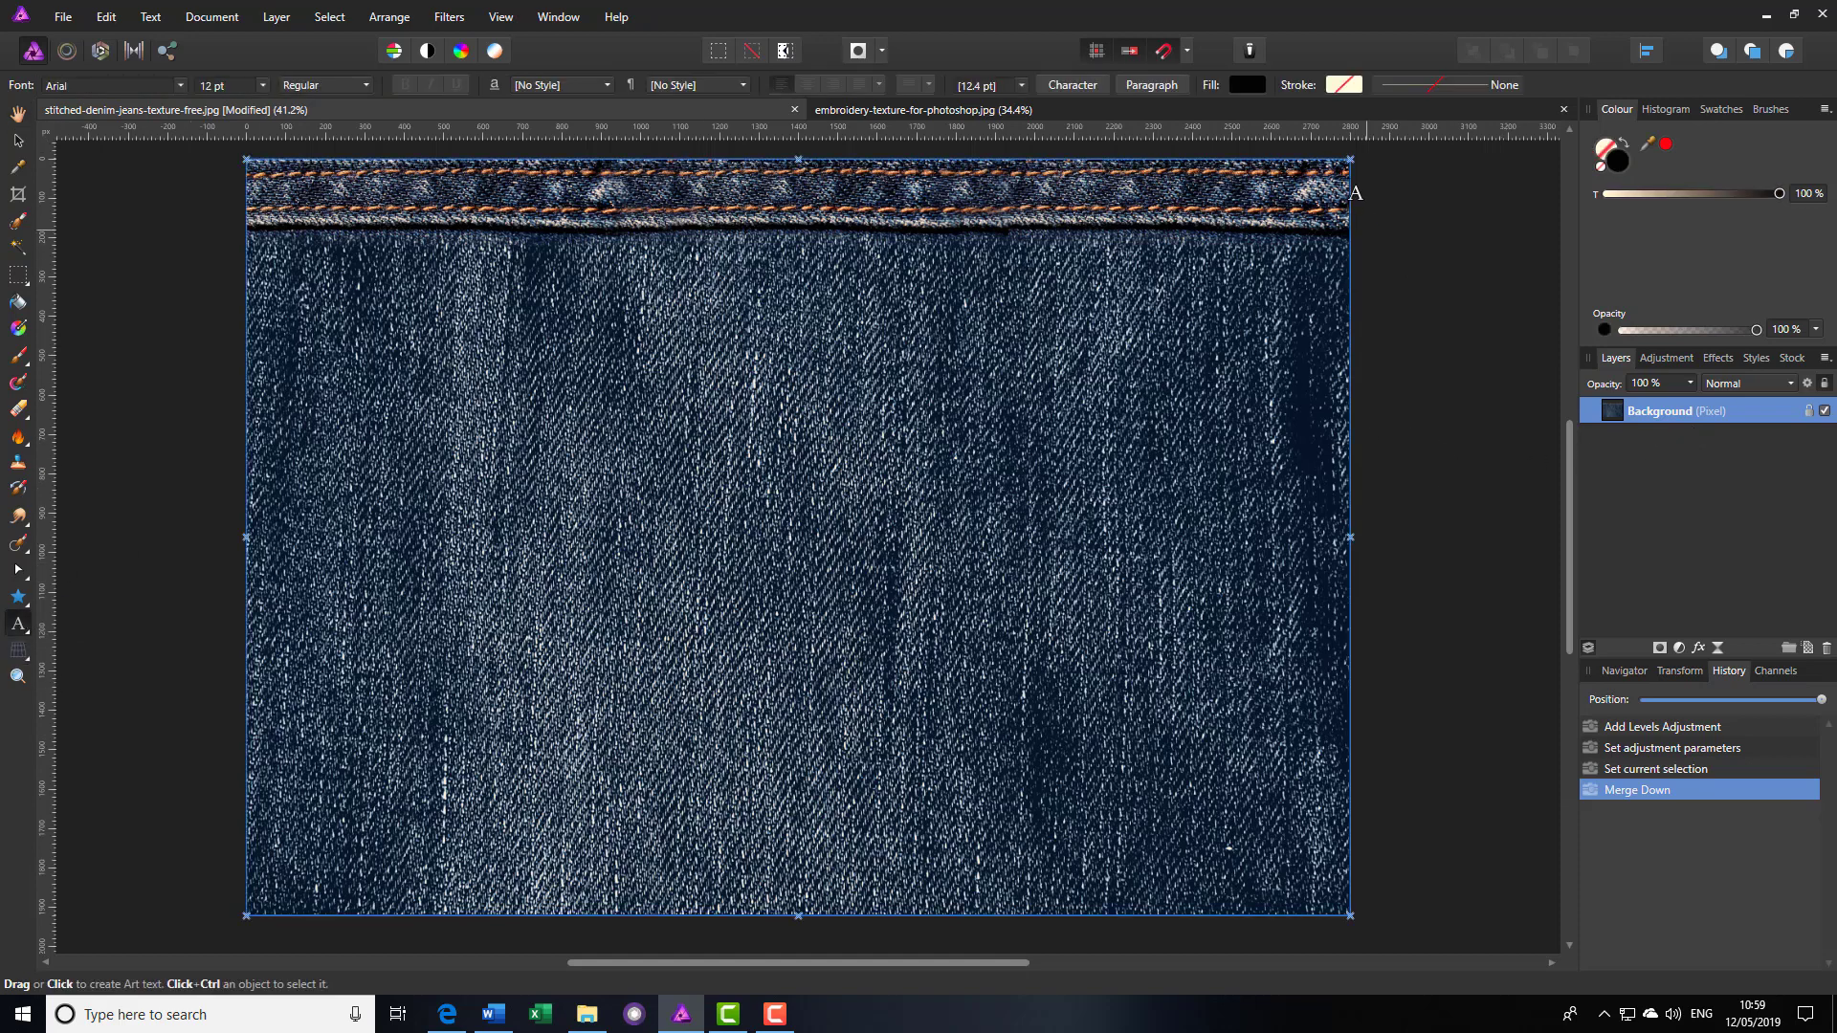
{"action": "left_click", "coordinate": [1247, 84]}
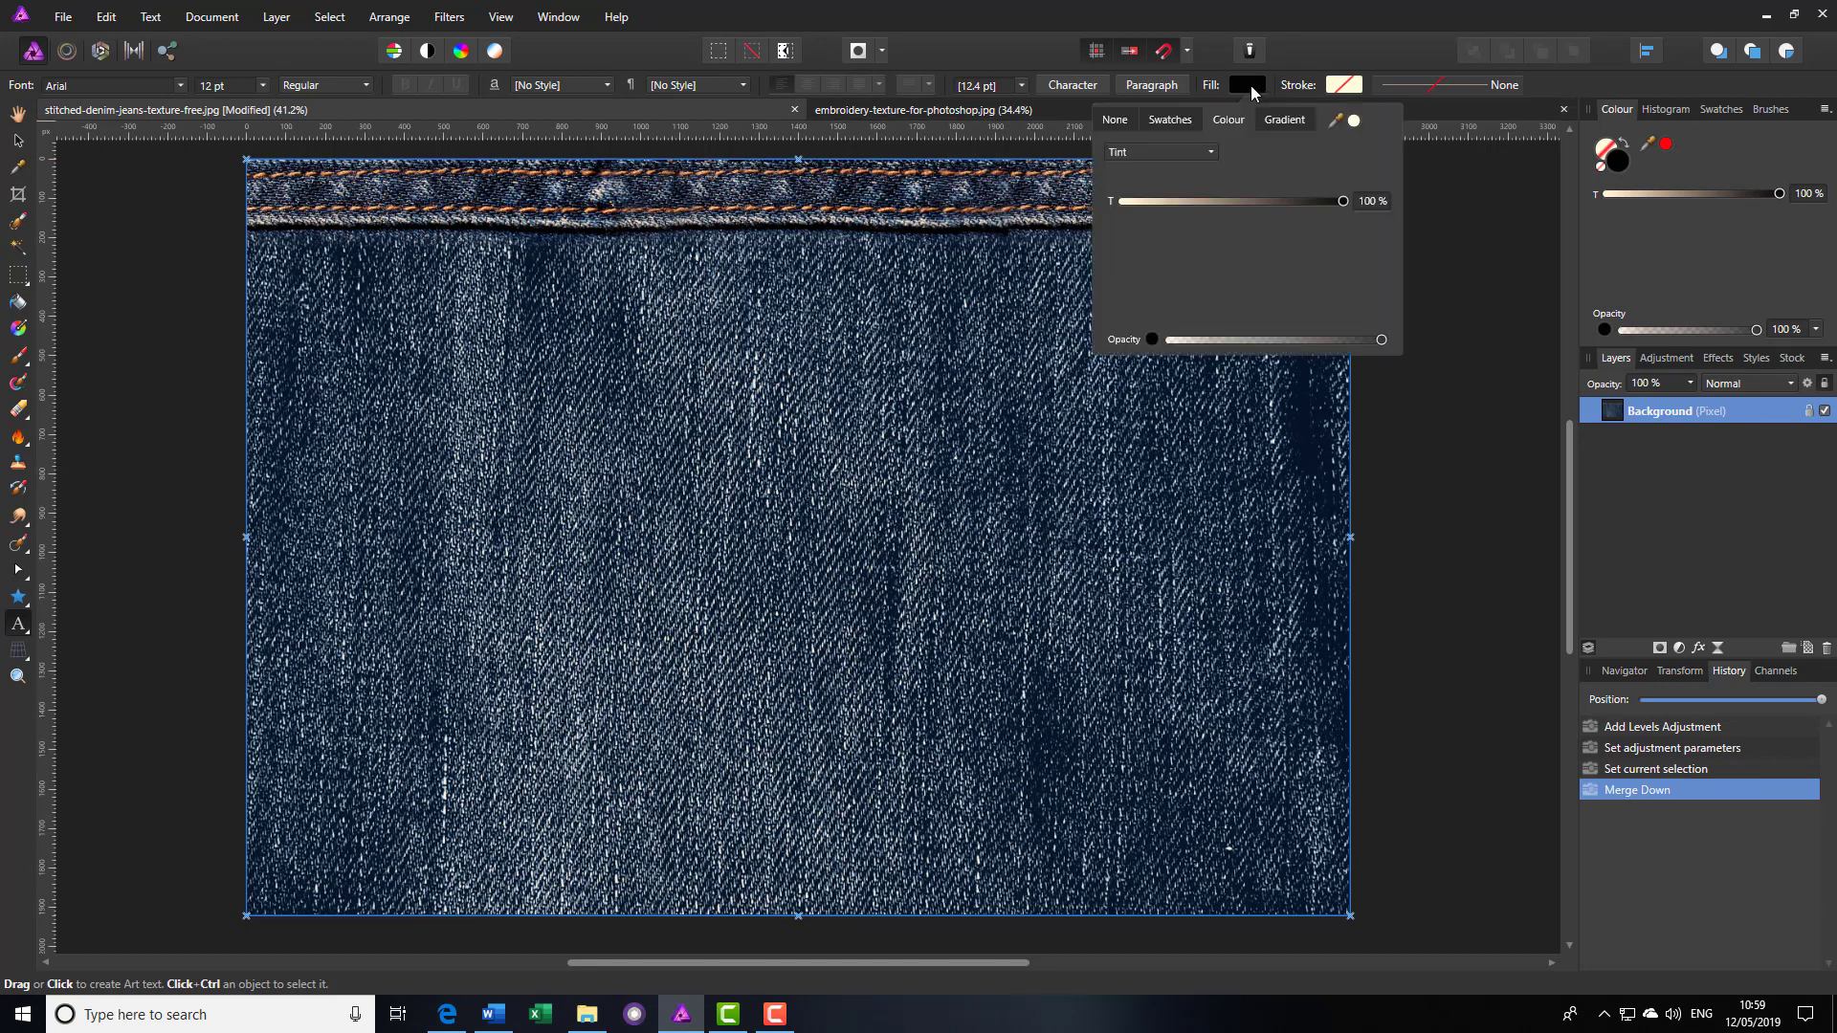
{"action": "left_click", "coordinate": [1194, 120]}
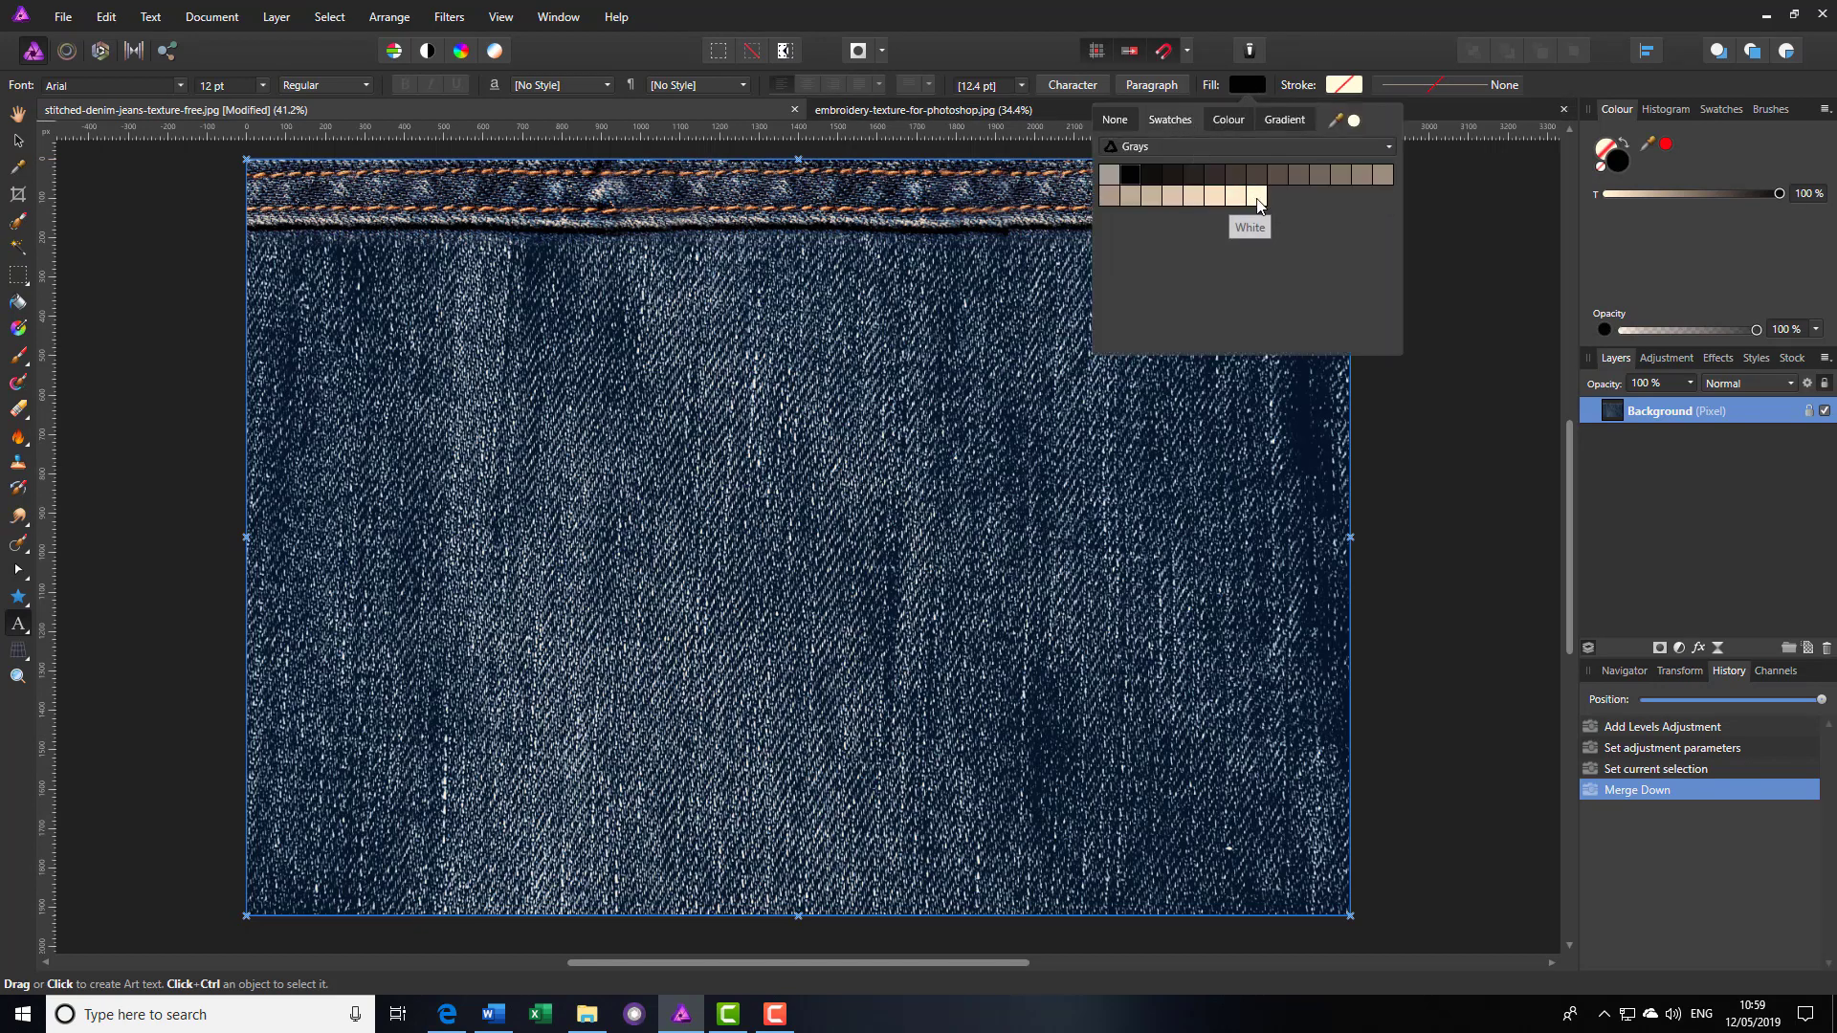
{"action": "left_click", "coordinate": [1258, 196]}
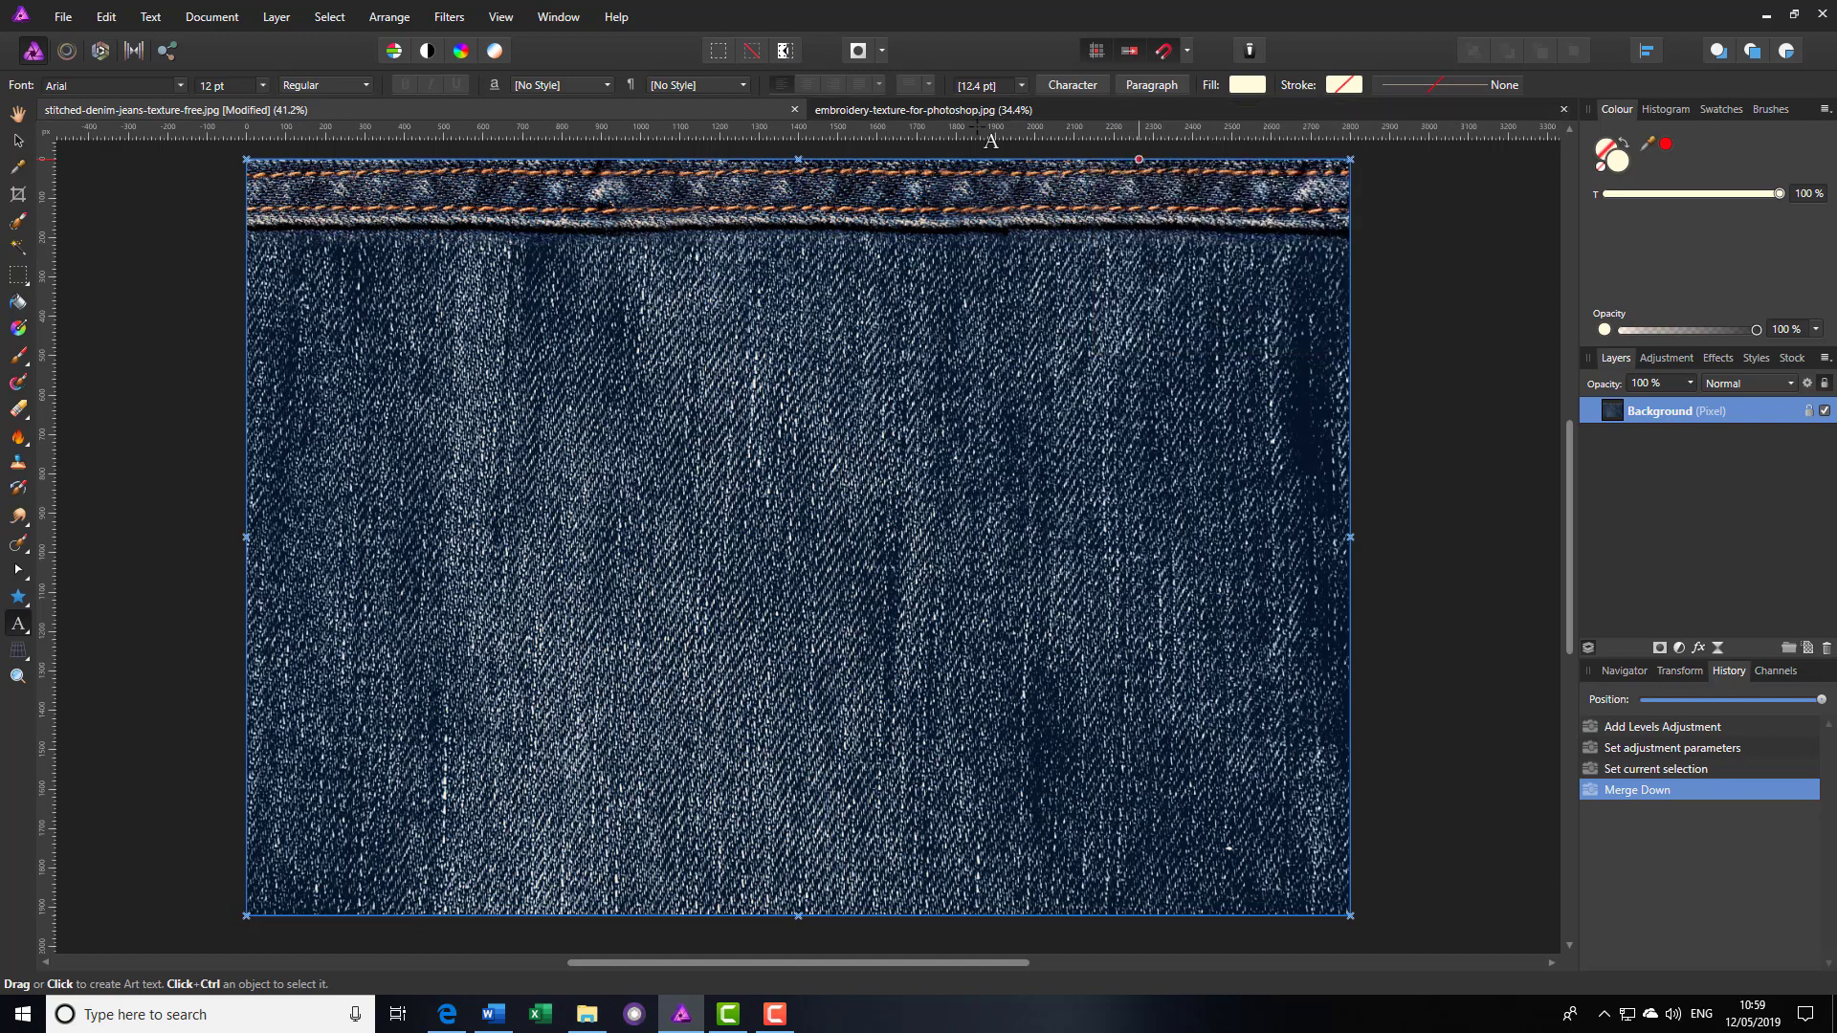
Step: Set the font for the new artistic text to AttackAttack
{"action": "left_click", "coordinate": [180, 86]}
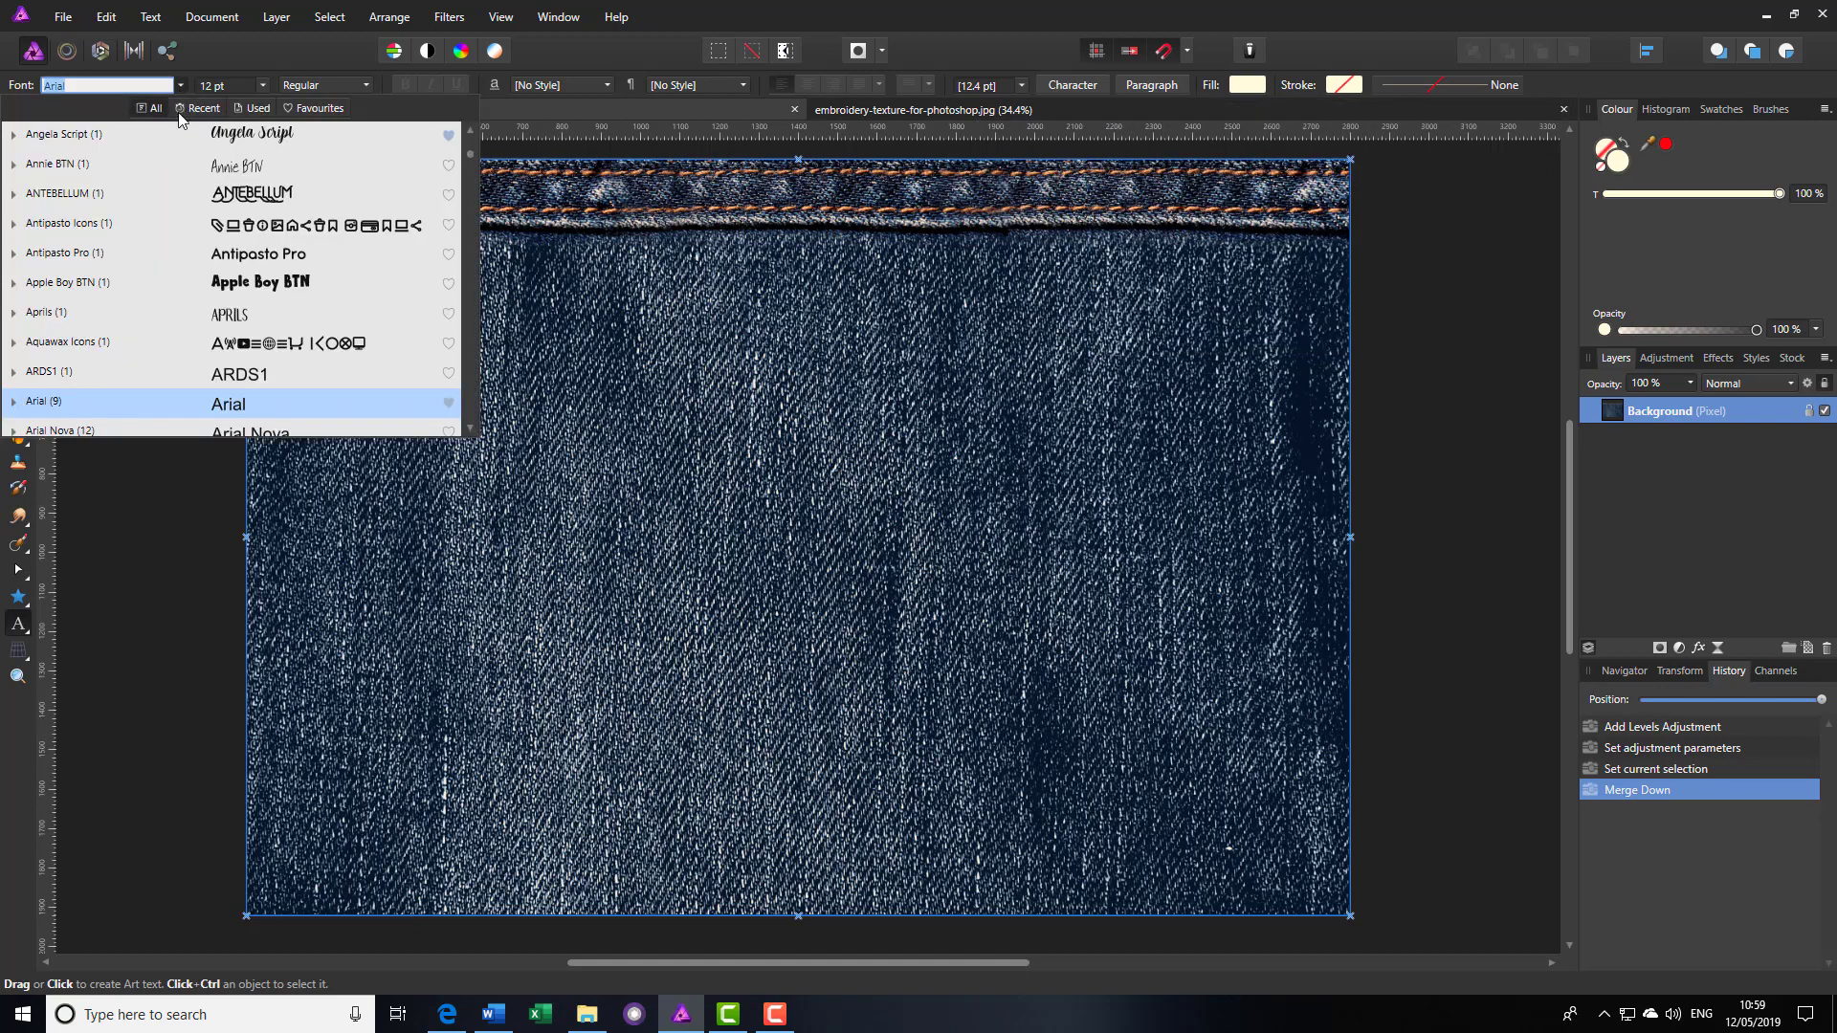
{"action": "scroll", "coordinate": [284, 326], "scroll_direction": "down", "scroll_amount": 3}
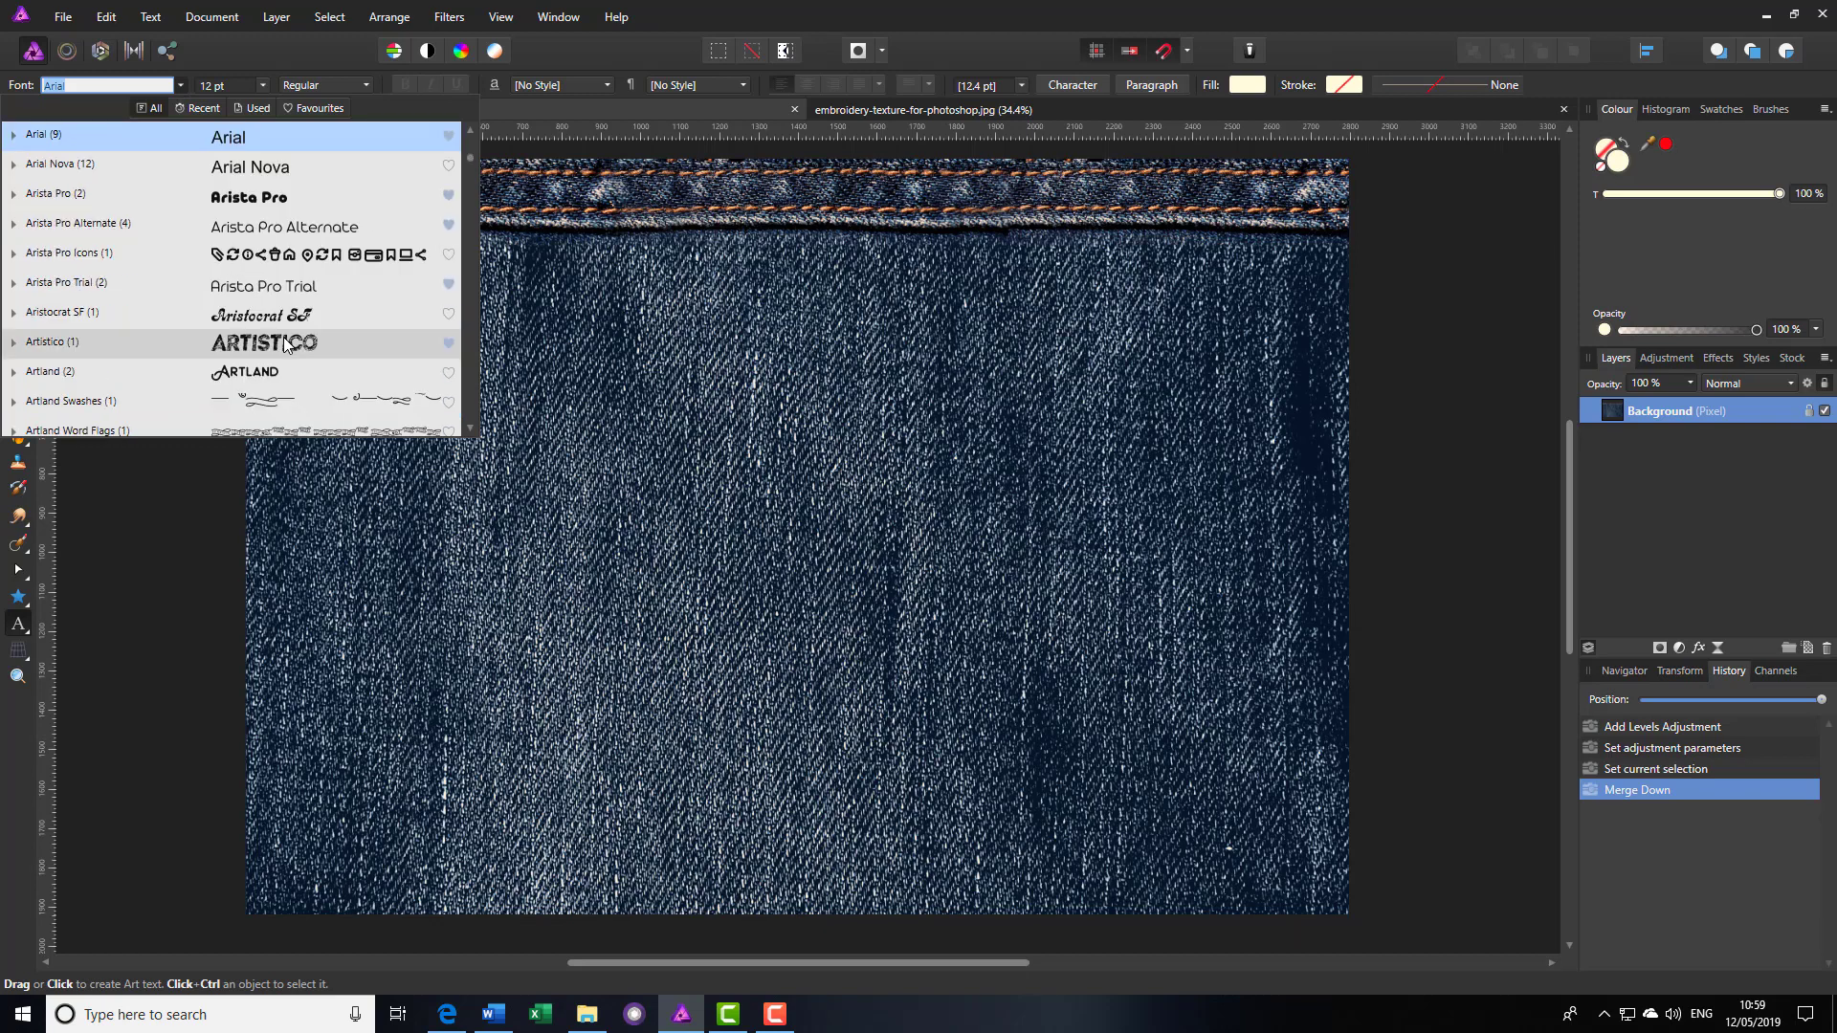
{"action": "scroll", "coordinate": [267, 377], "scroll_direction": "down", "scroll_amount": 1}
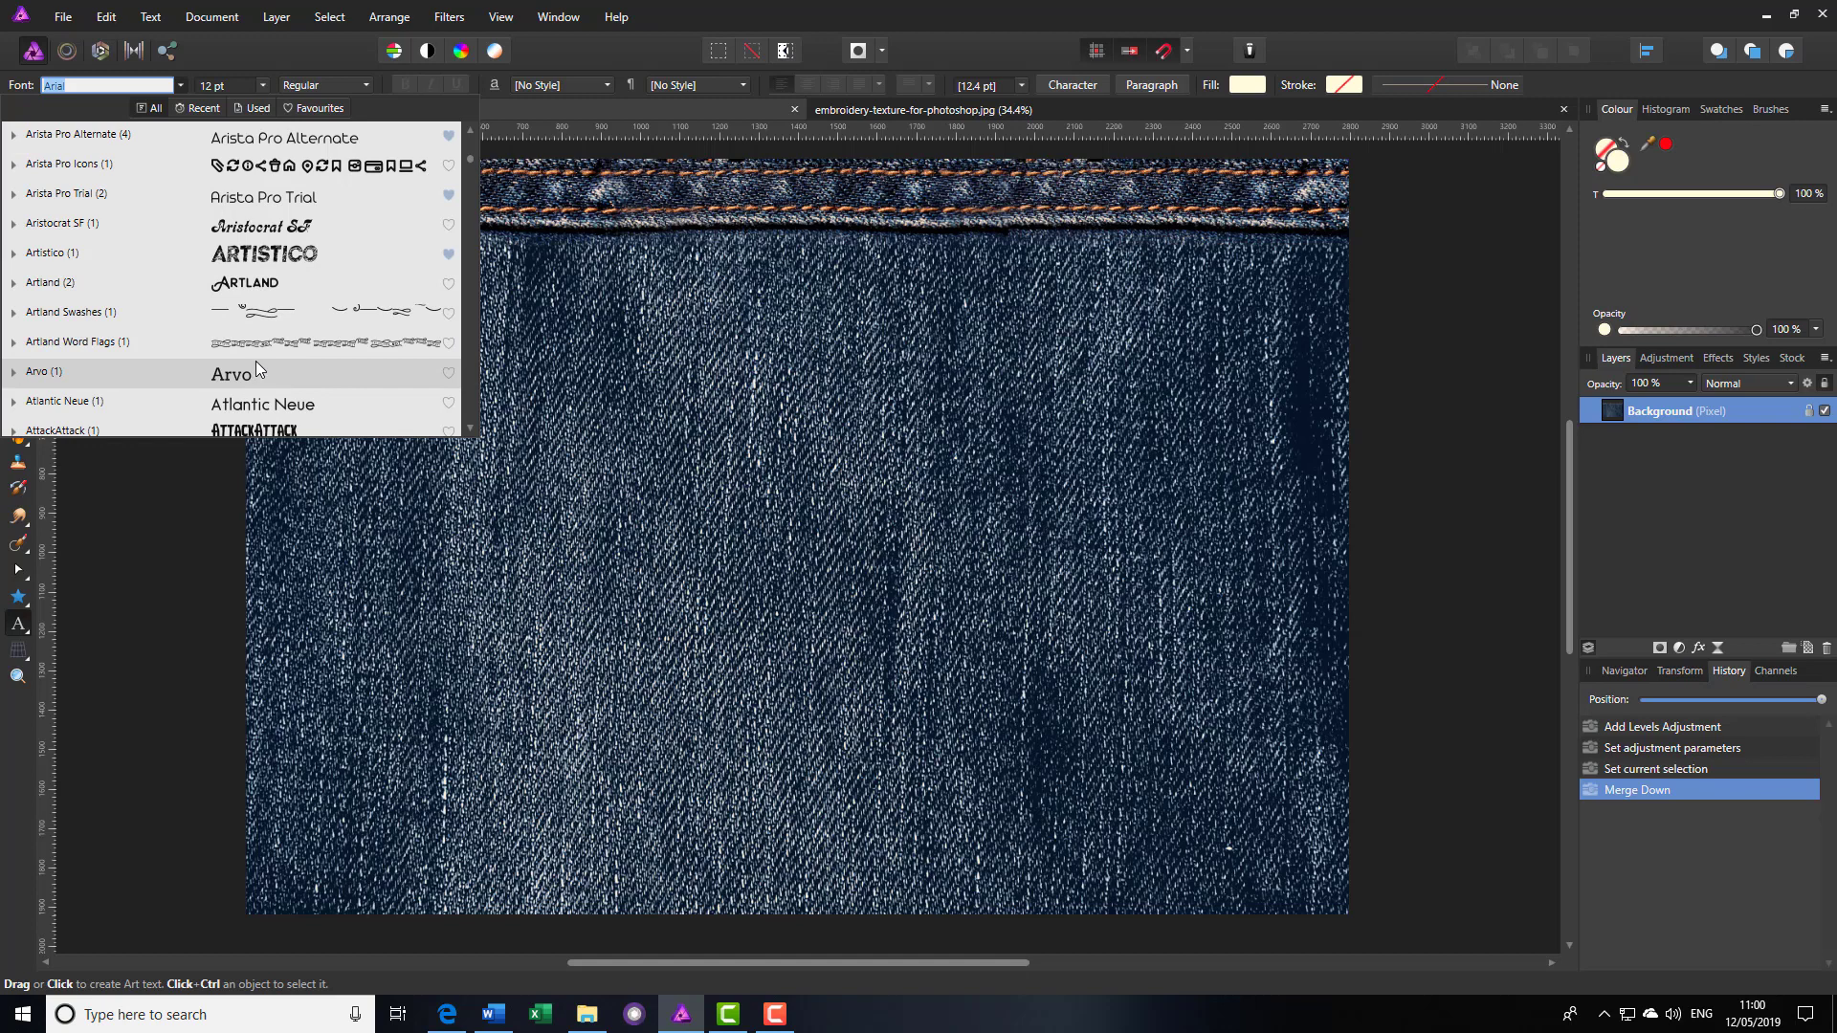
{"action": "scroll", "coordinate": [256, 364], "scroll_direction": "down", "scroll_amount": 1}
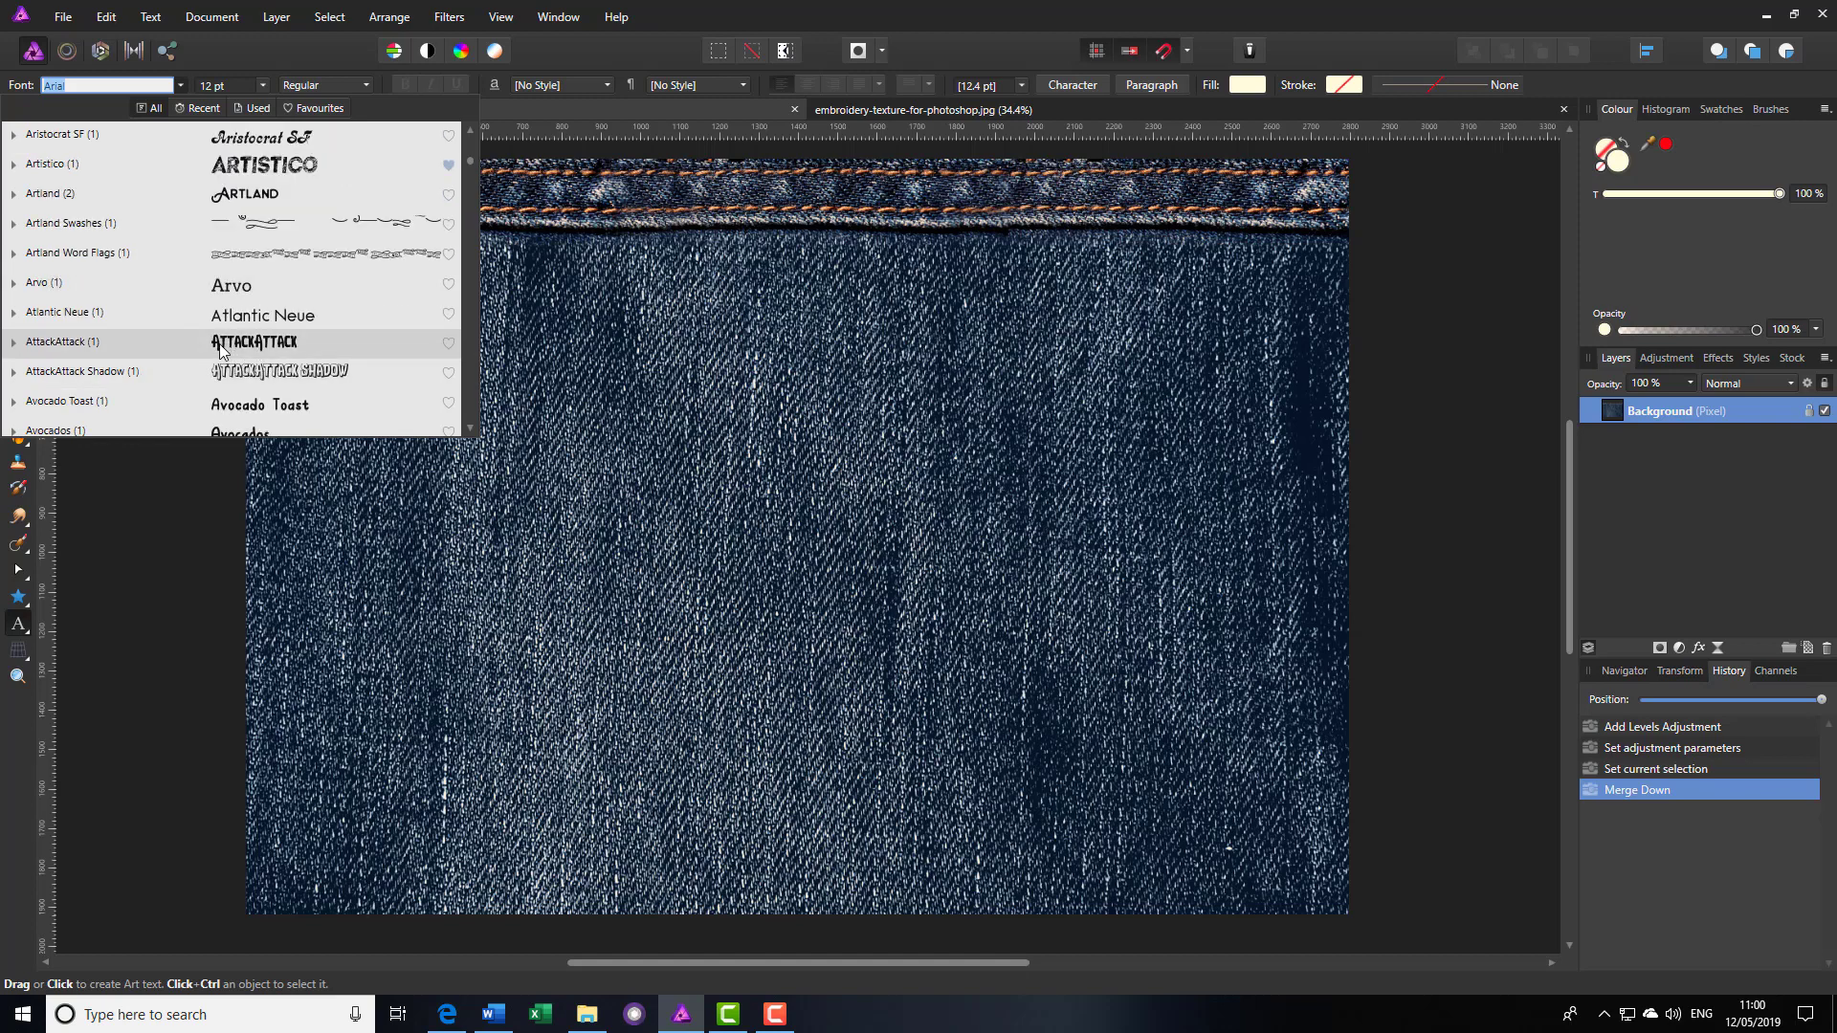
{"action": "left_click", "coordinate": [239, 343]}
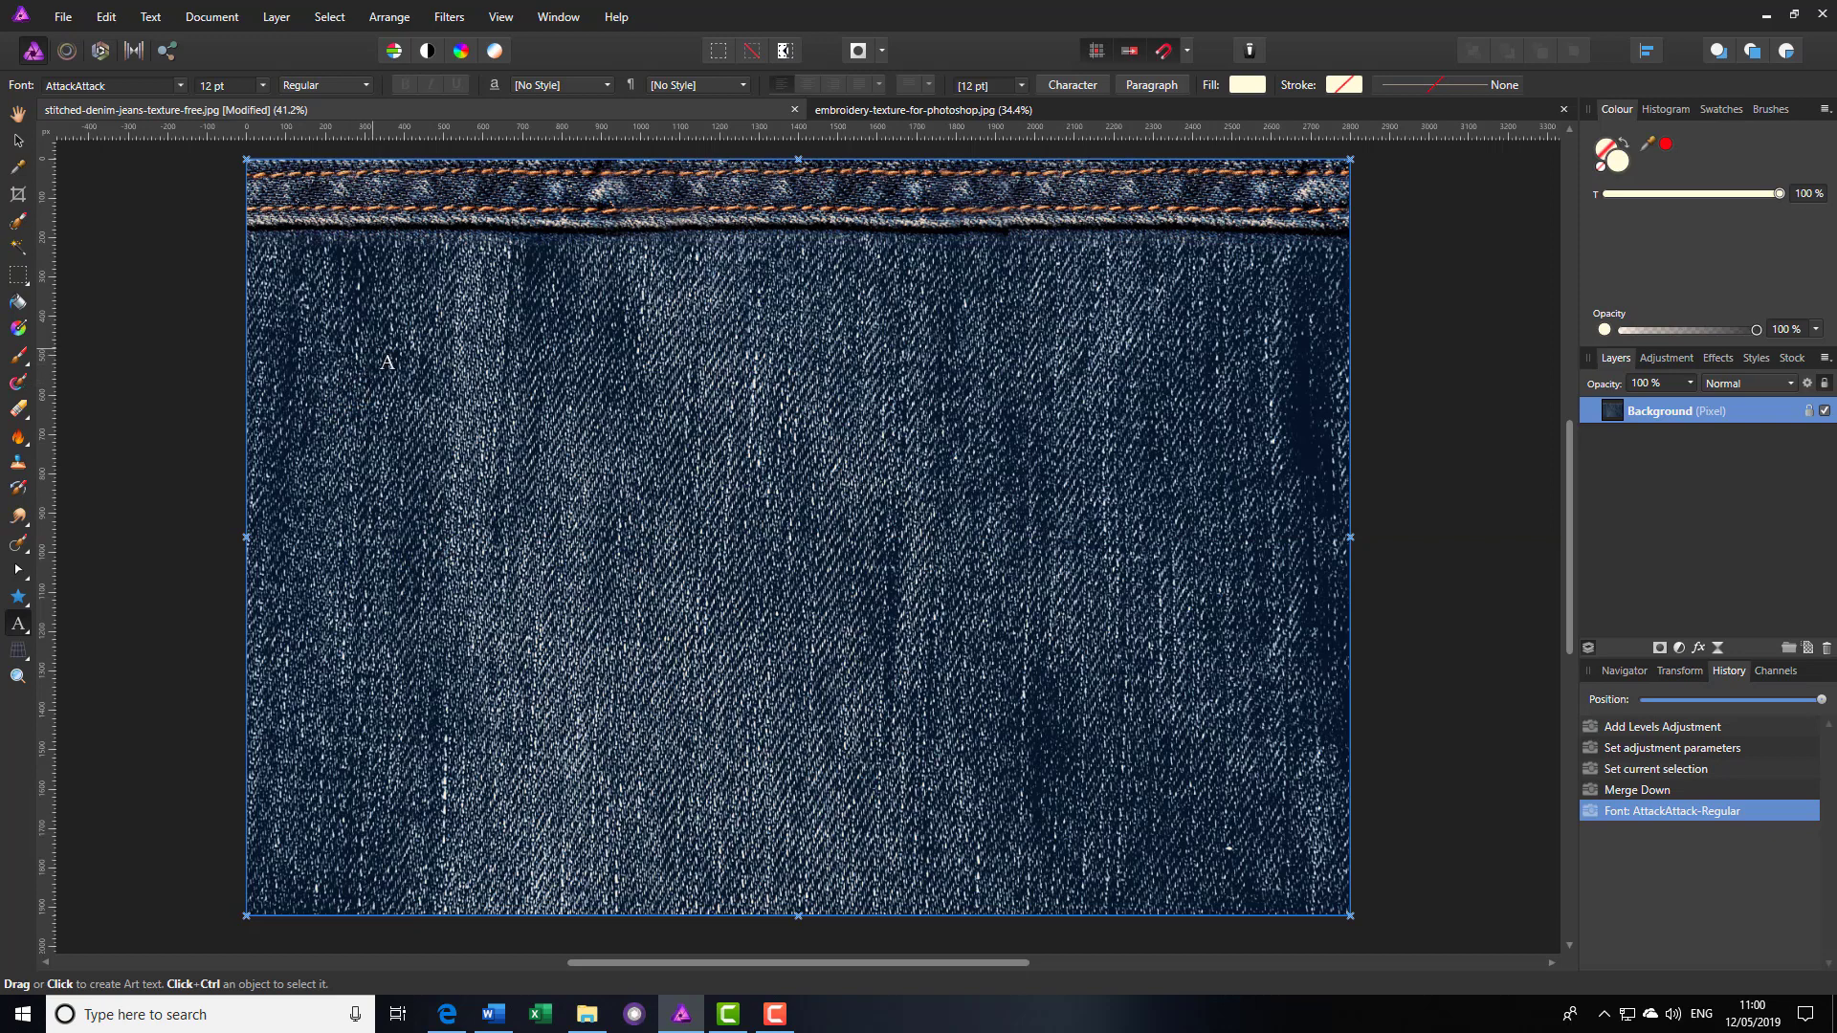
Step: Add the artistic text "Affinity" across the denim, then move and scale it to about 881.5 pt so it fits inside the image
{"action": "left_click_drag", "start_coordinate": [388, 362], "coordinate": [394, 662]}
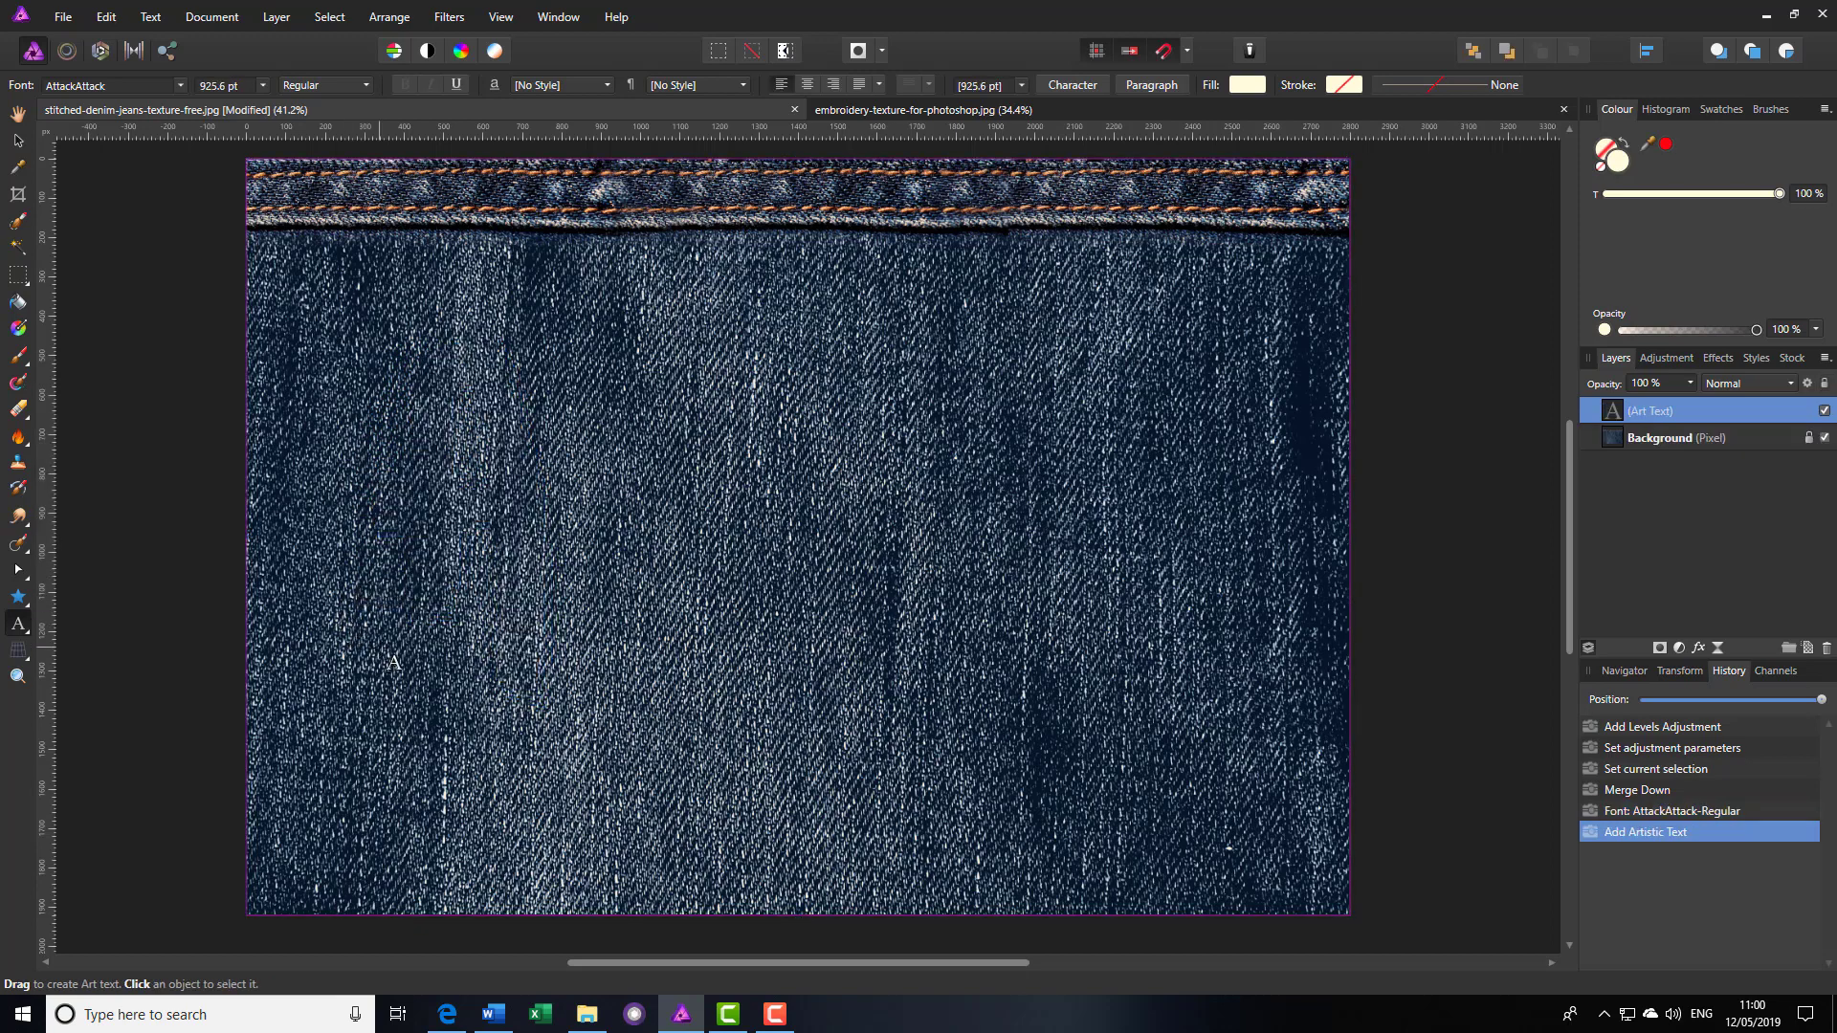
{"action": "type", "text": "Aff"}
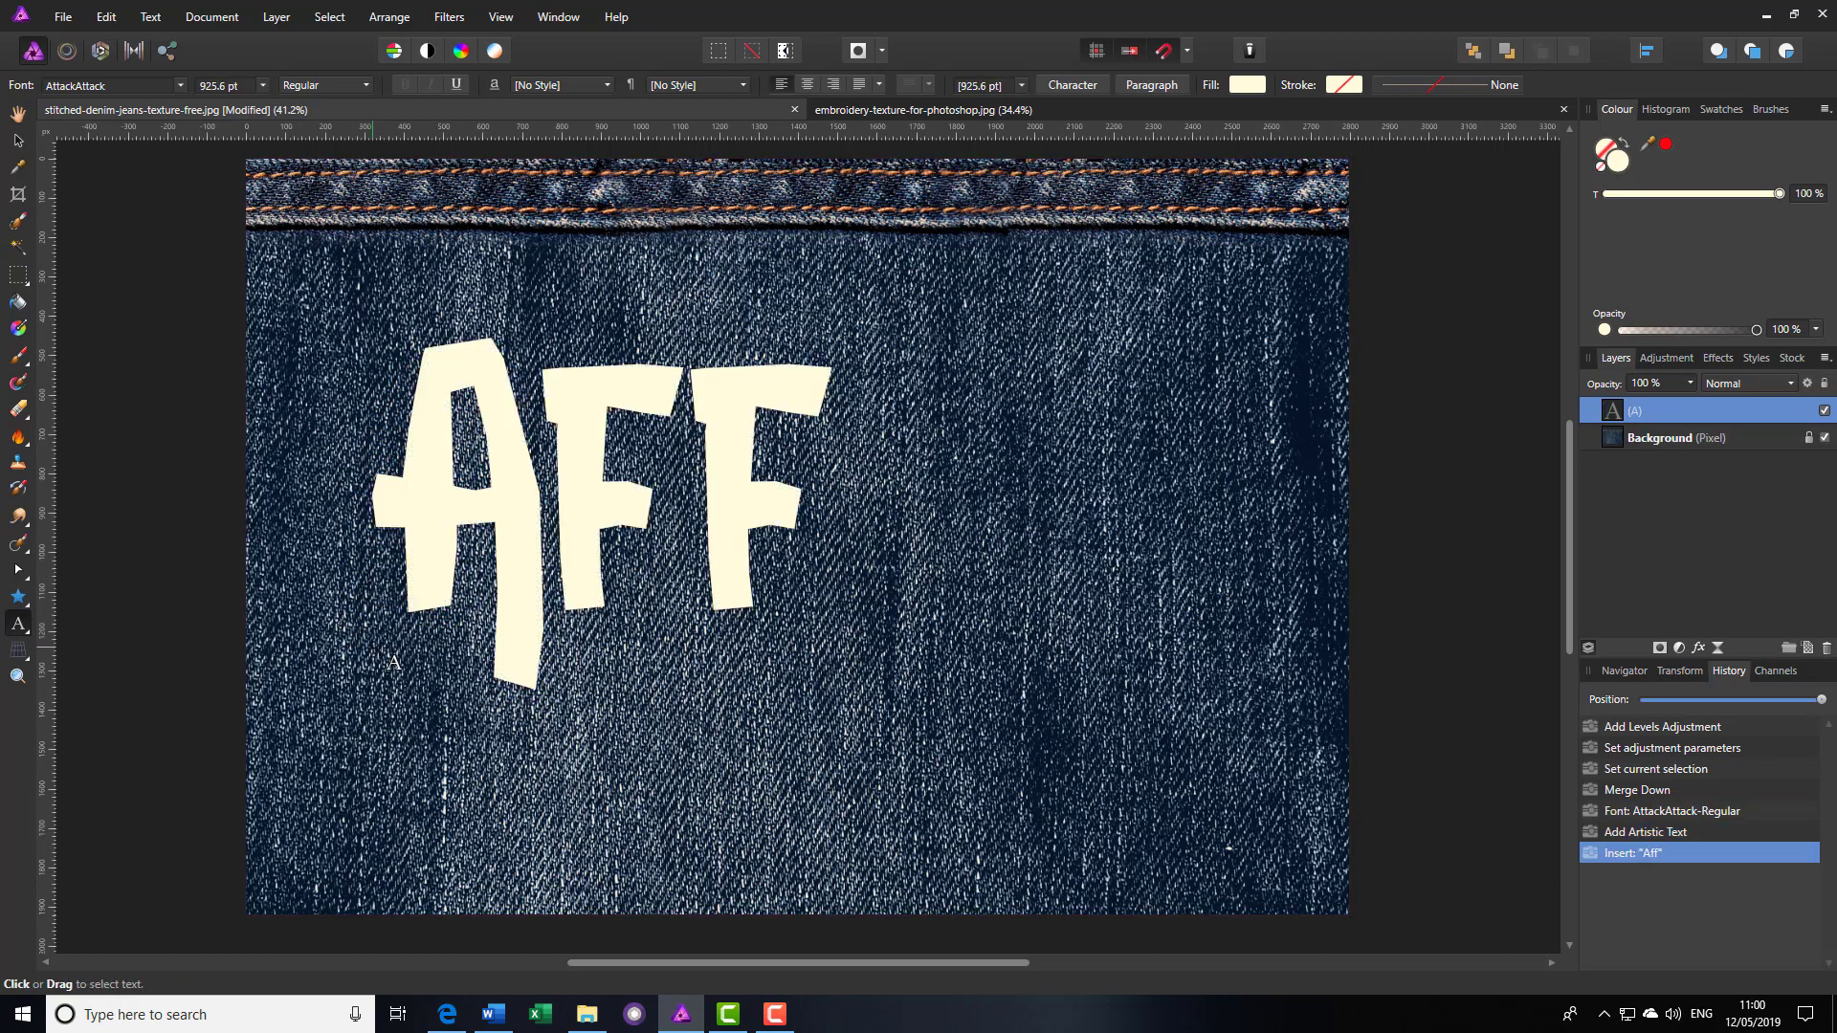
{"action": "type", "text": "inity"}
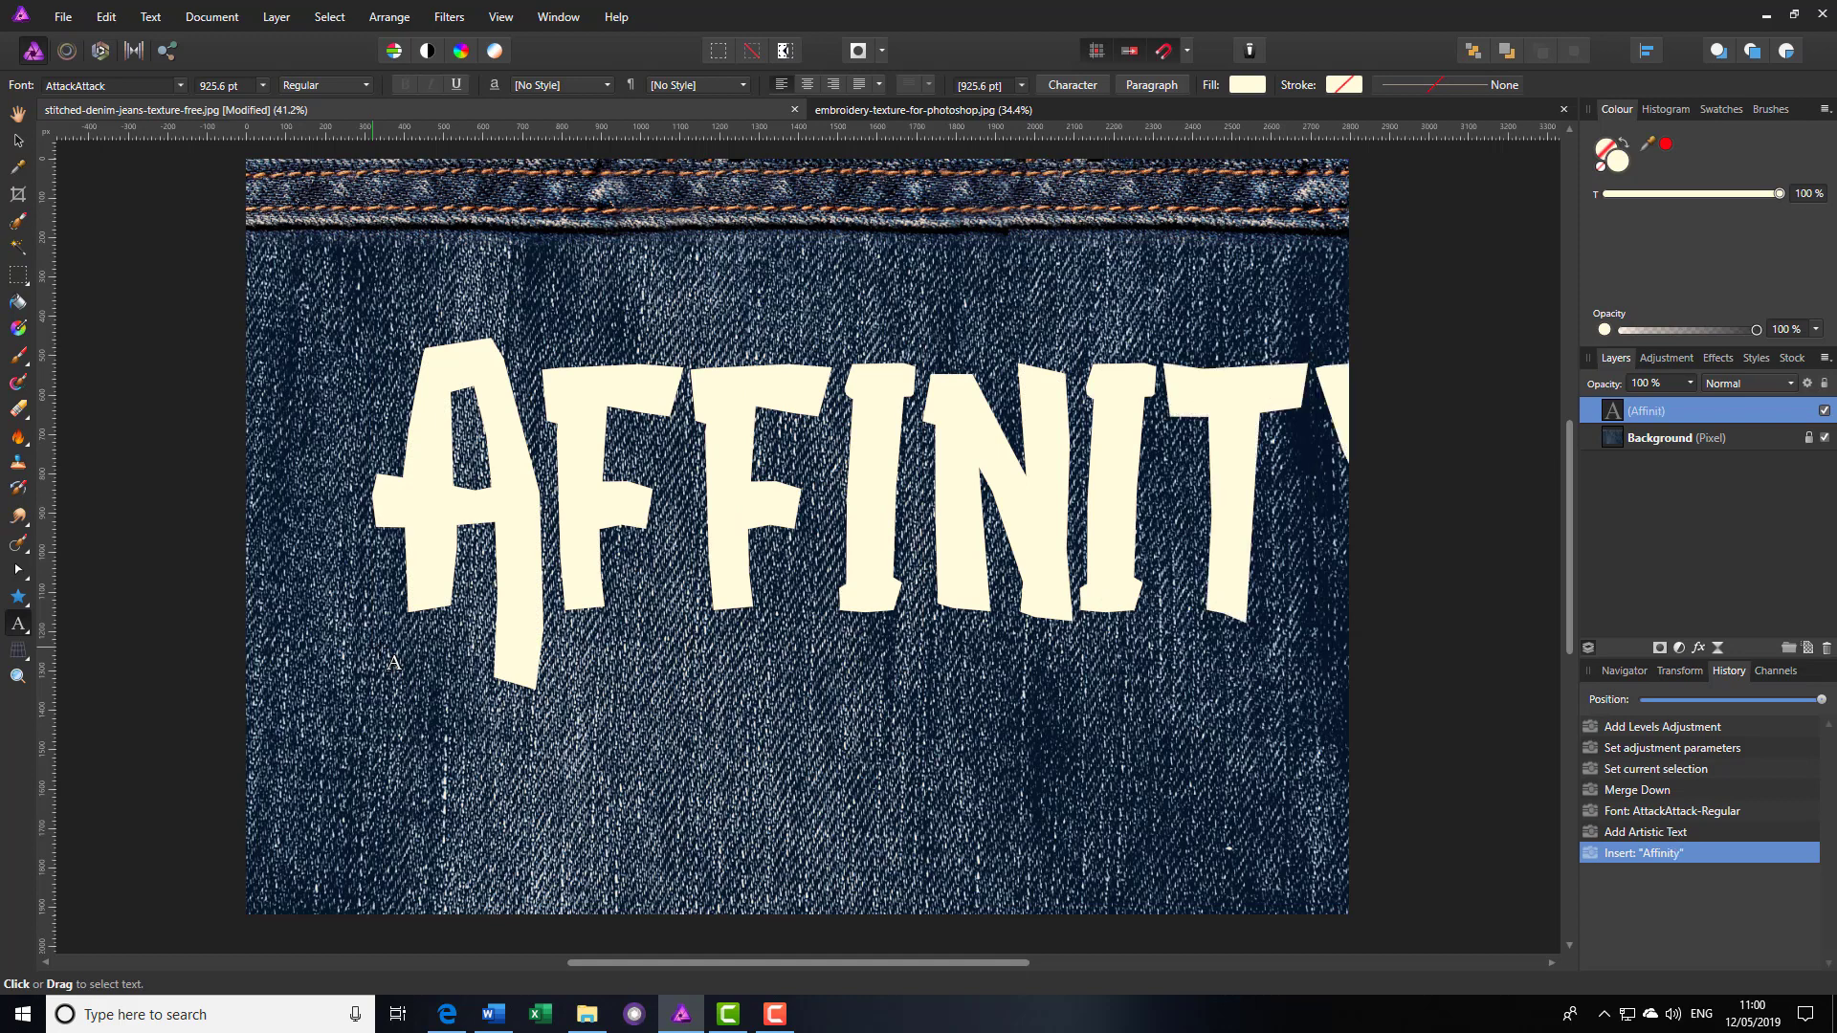
{"action": "key", "text": "Escape"}
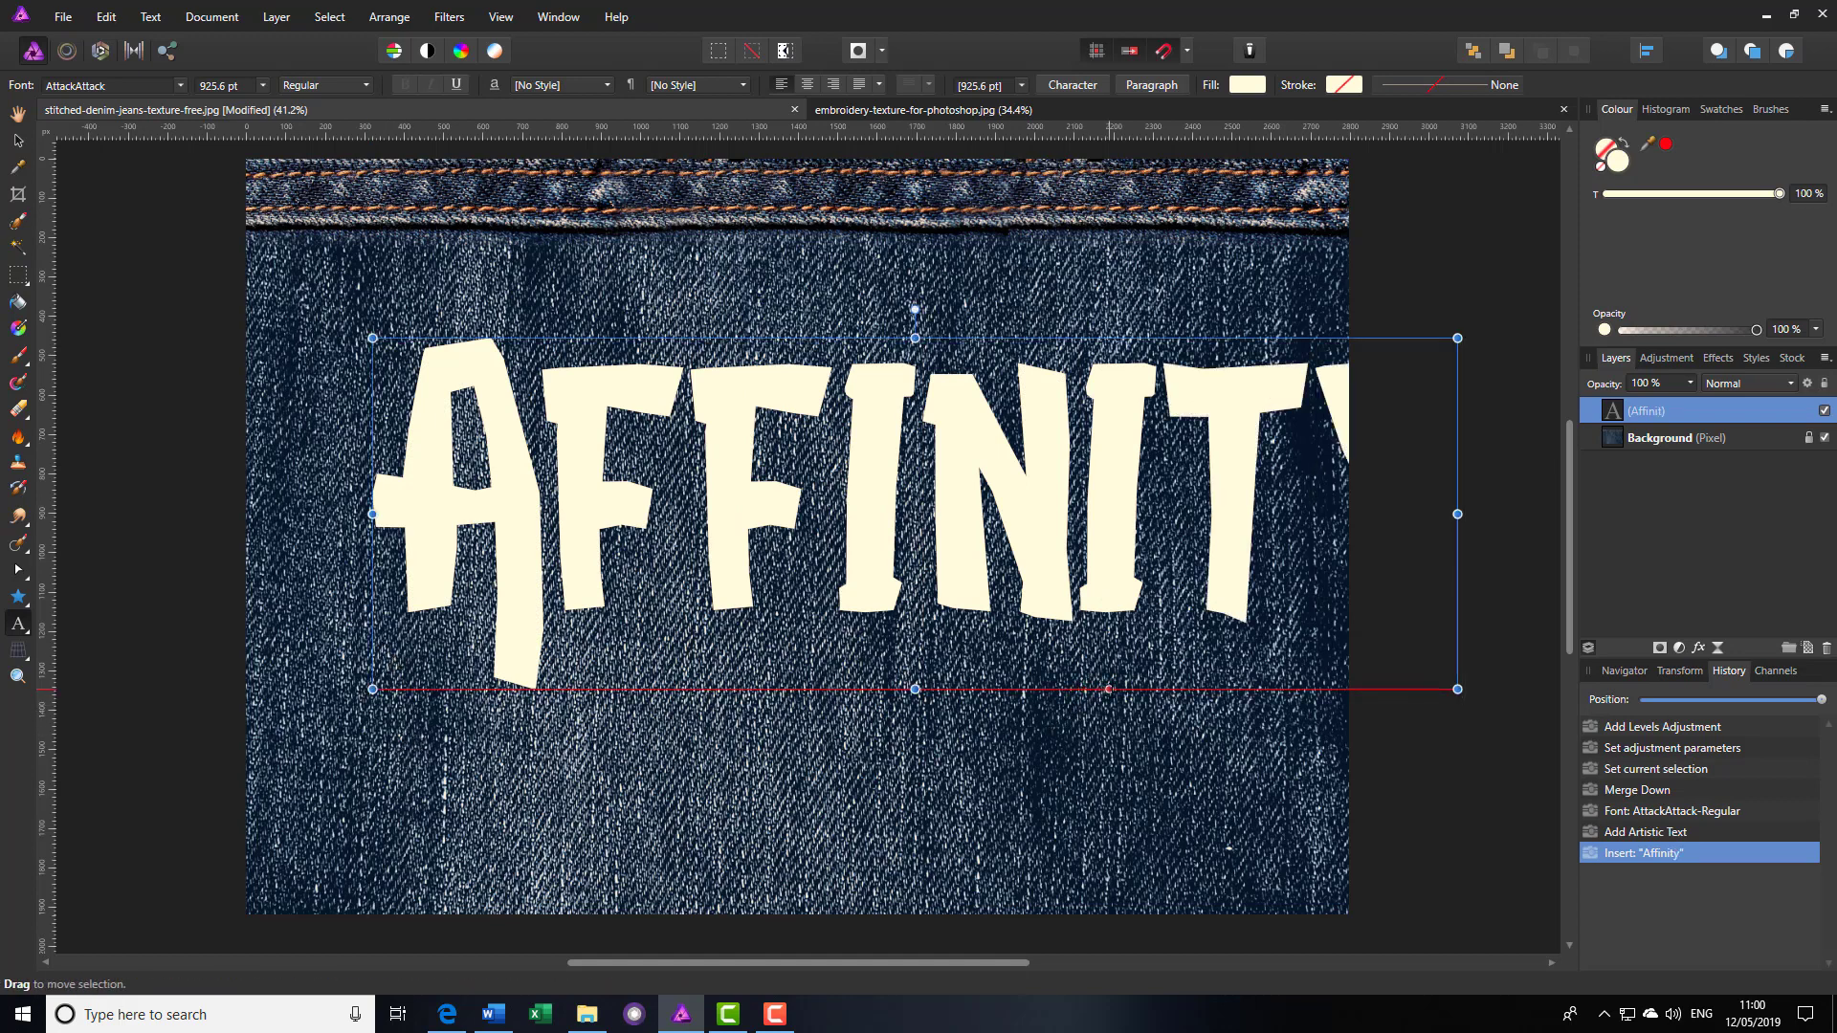
{"action": "left_click_drag", "start_coordinate": [1105, 689], "coordinate": [992, 713]}
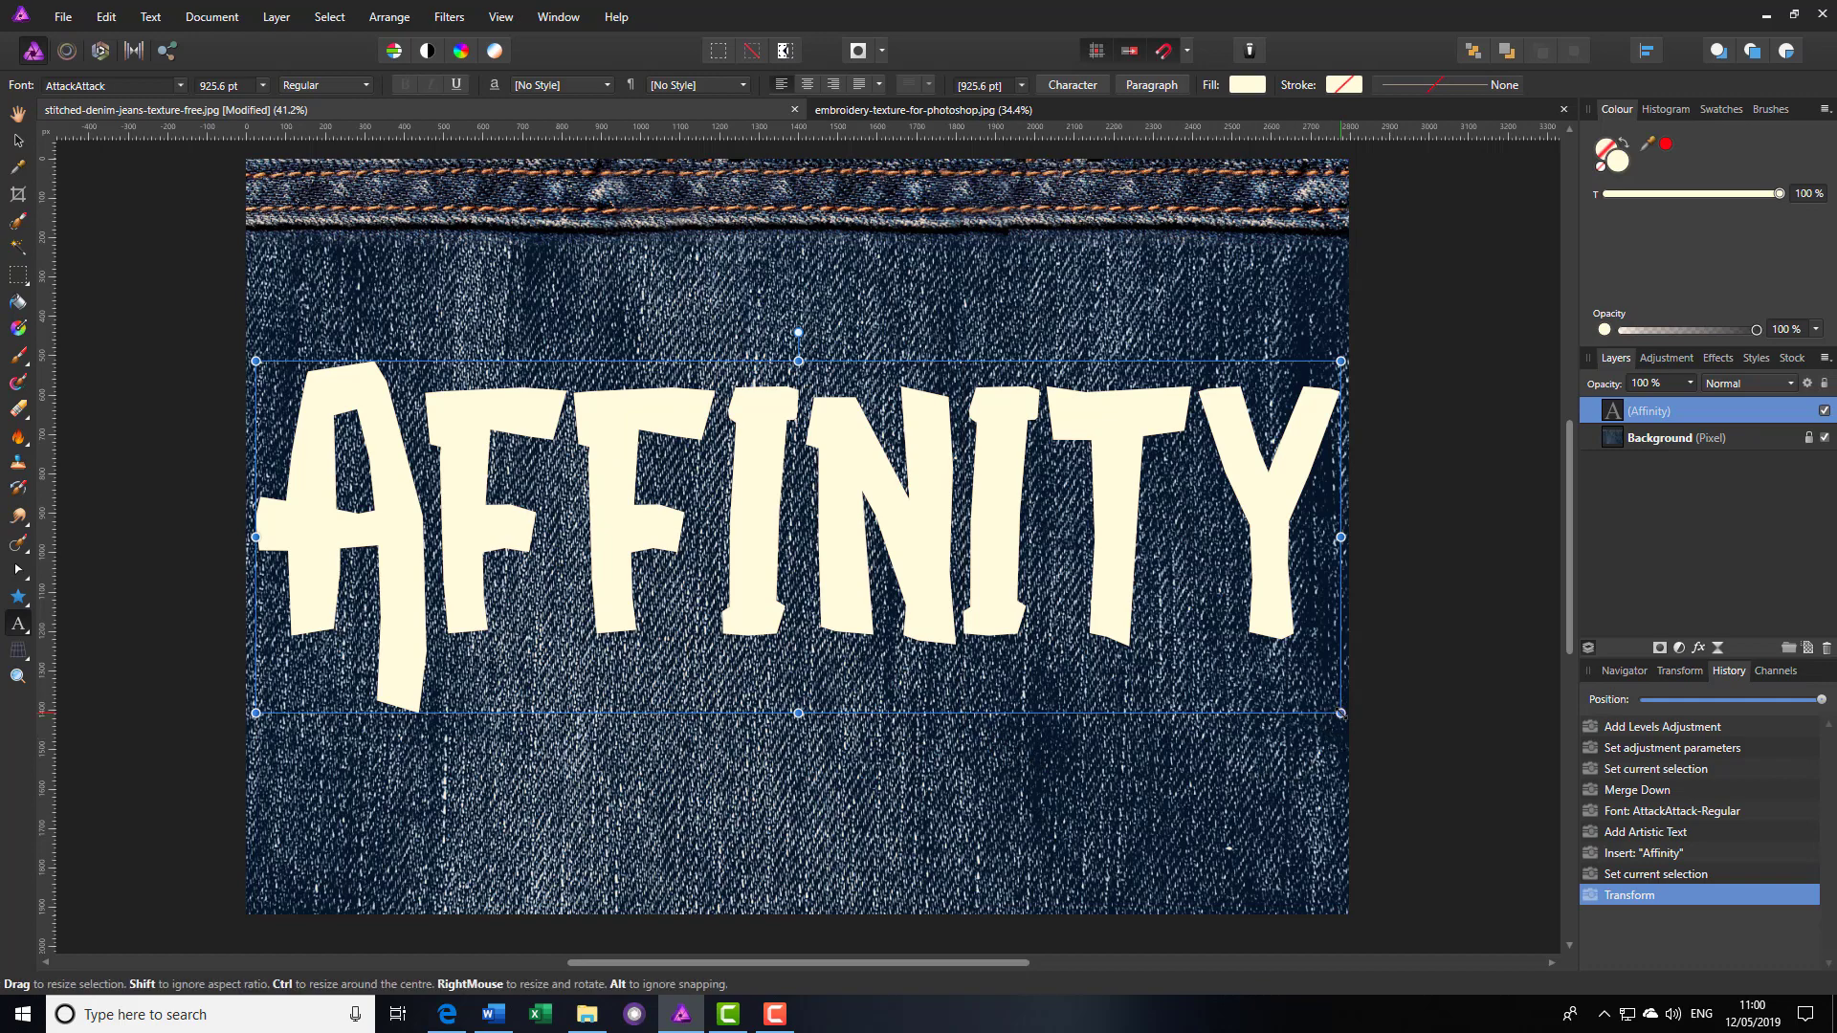
{"action": "left_click_drag", "start_coordinate": [1340, 713], "coordinate": [1289, 695]}
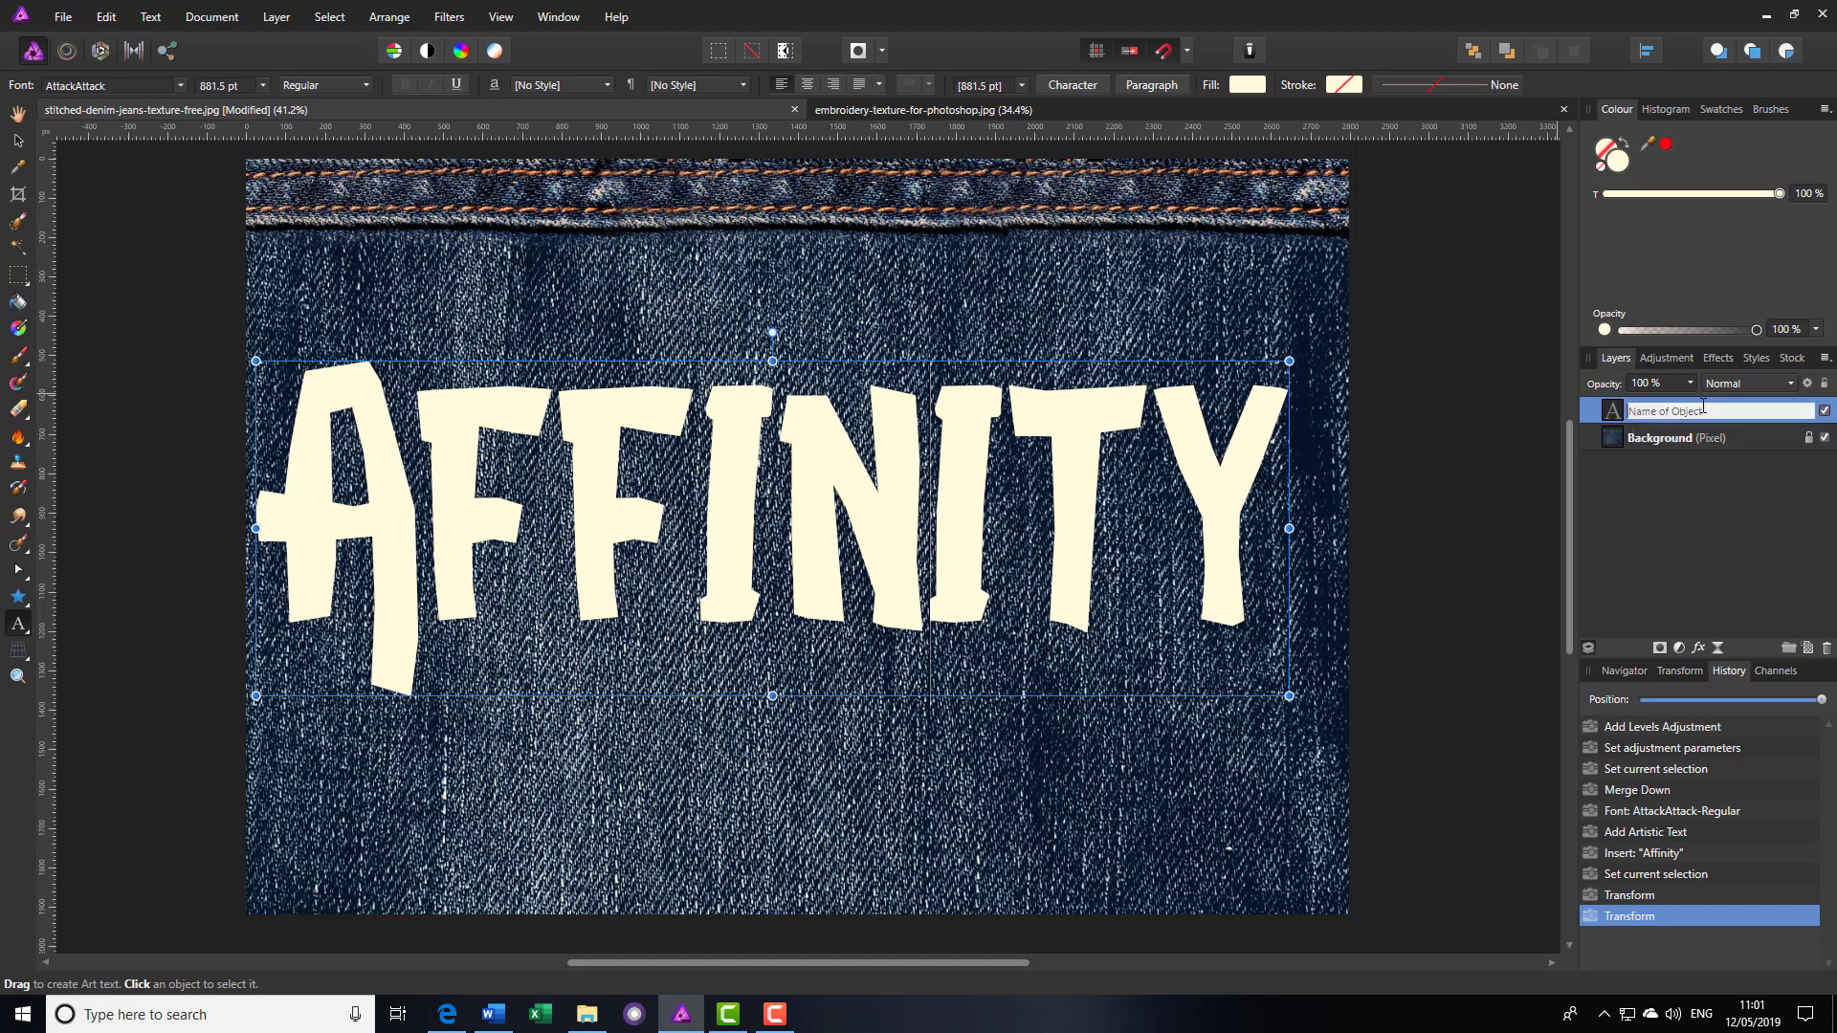
Step: Duplicate the Affinity text layer three times to make a stack of four identical text layers
{"action": "left_click", "coordinate": [1621, 411]}
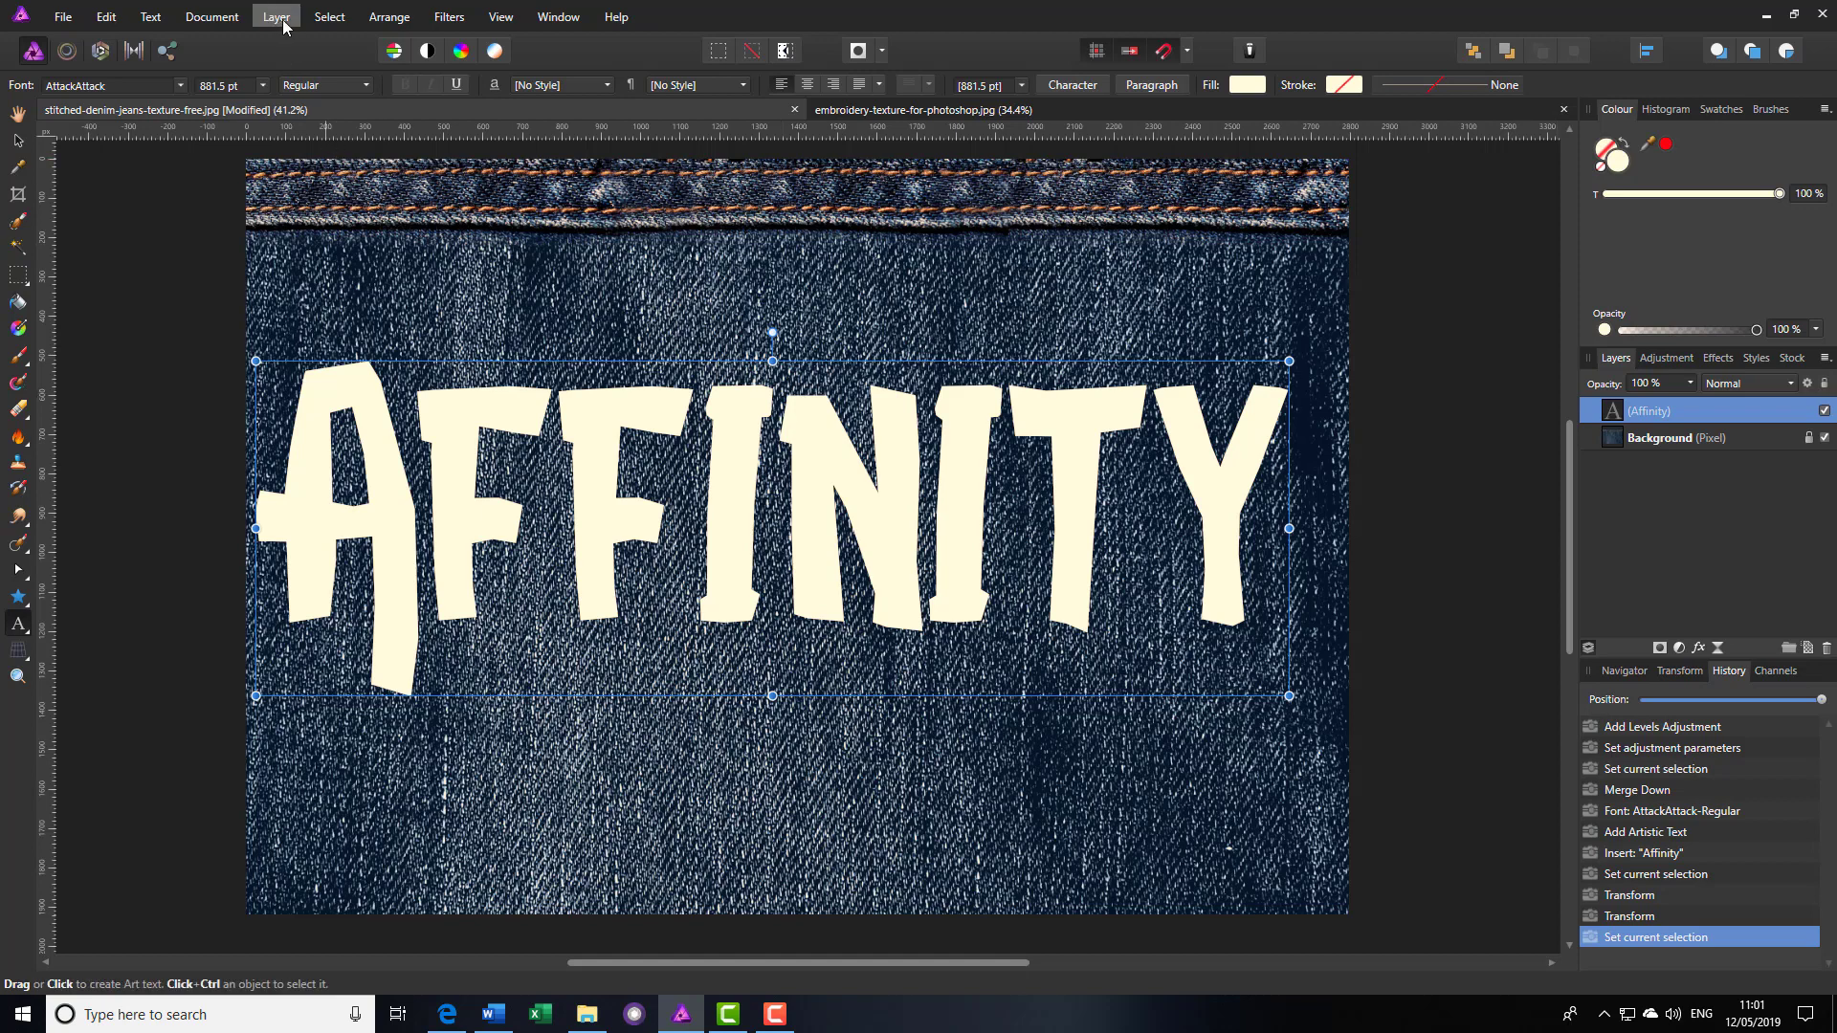
{"action": "right_click", "coordinate": [1614, 411]}
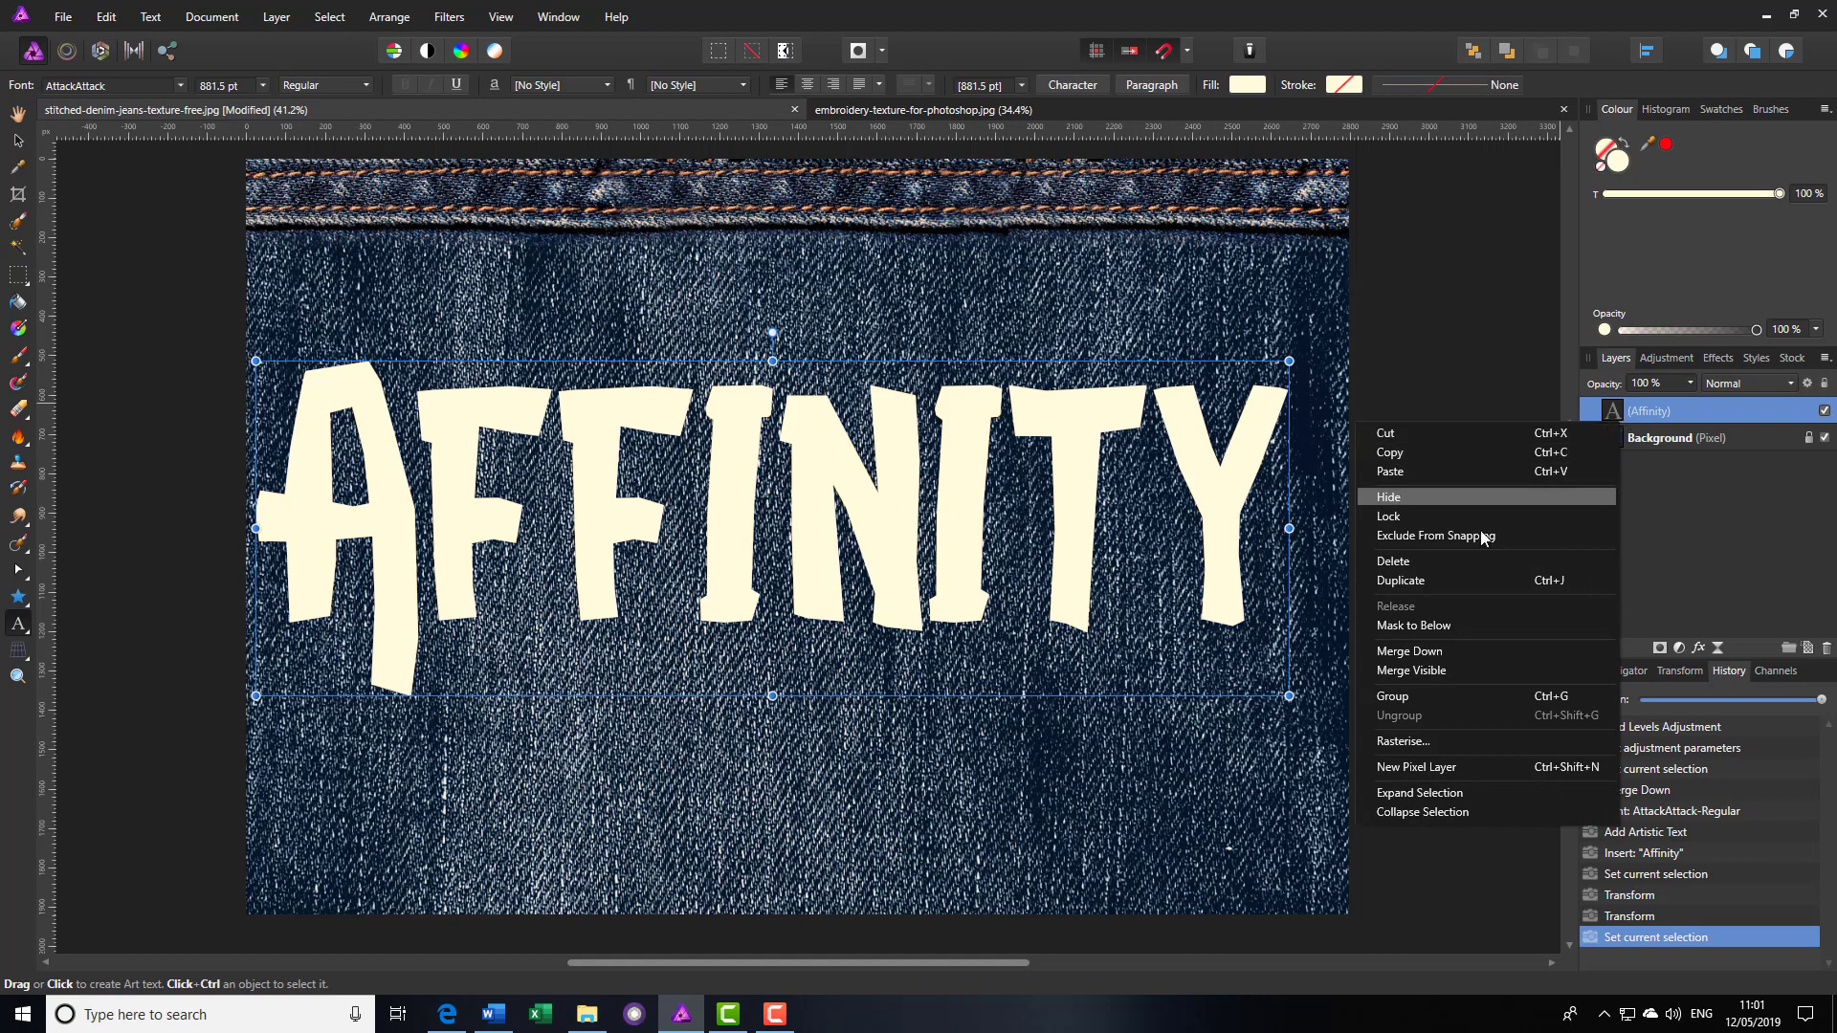
{"action": "left_click", "coordinate": [1429, 580]}
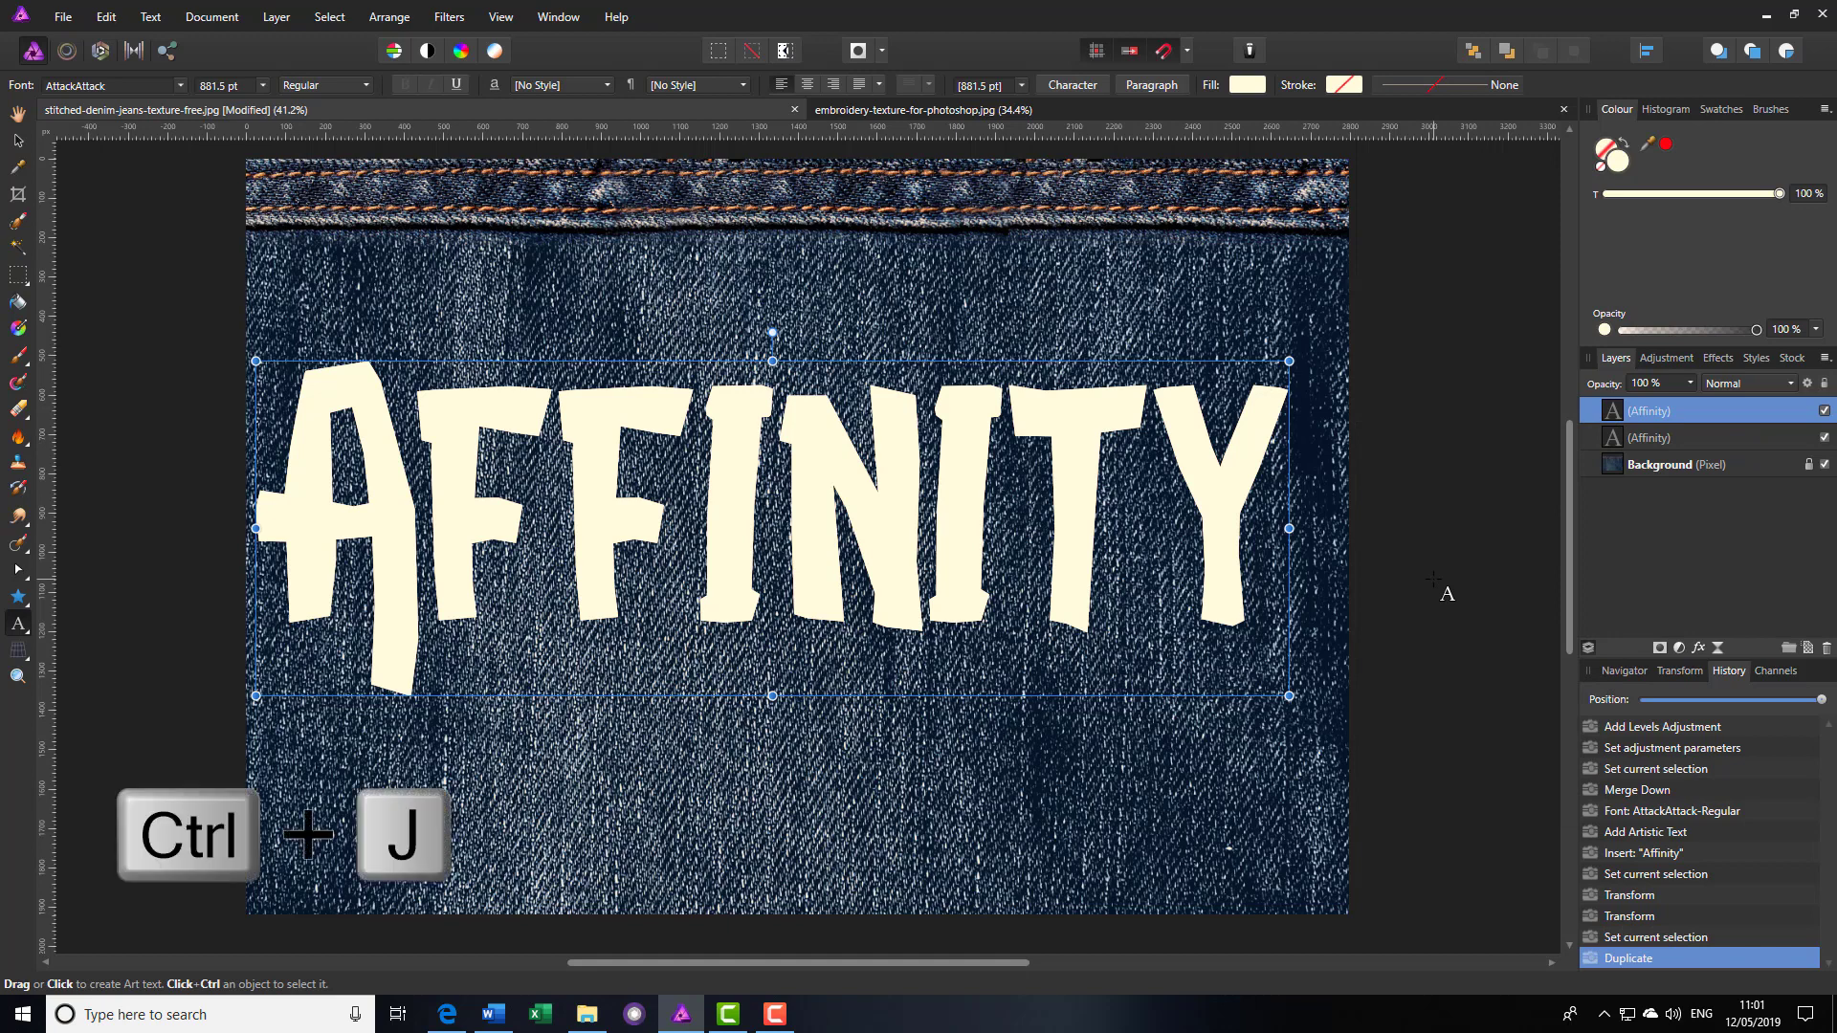
{"action": "key", "text": "ctrl+j"}
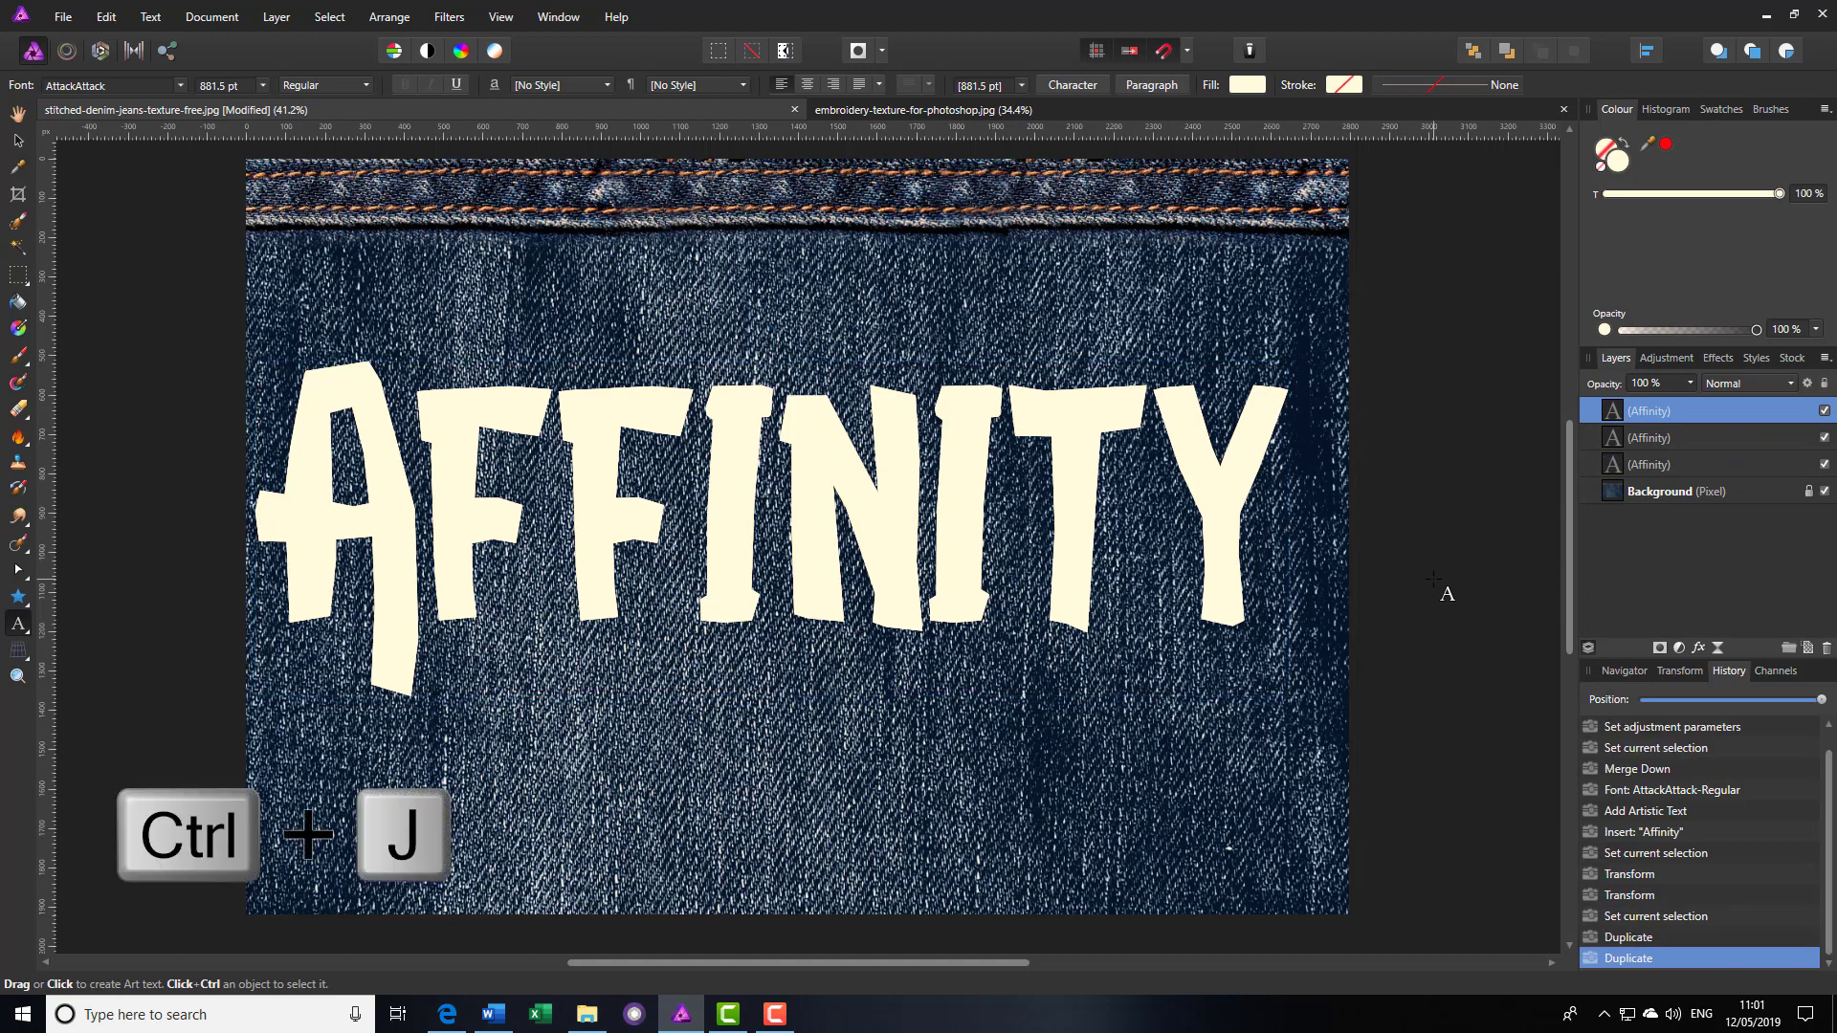
{"action": "key", "text": "ctrl+j"}
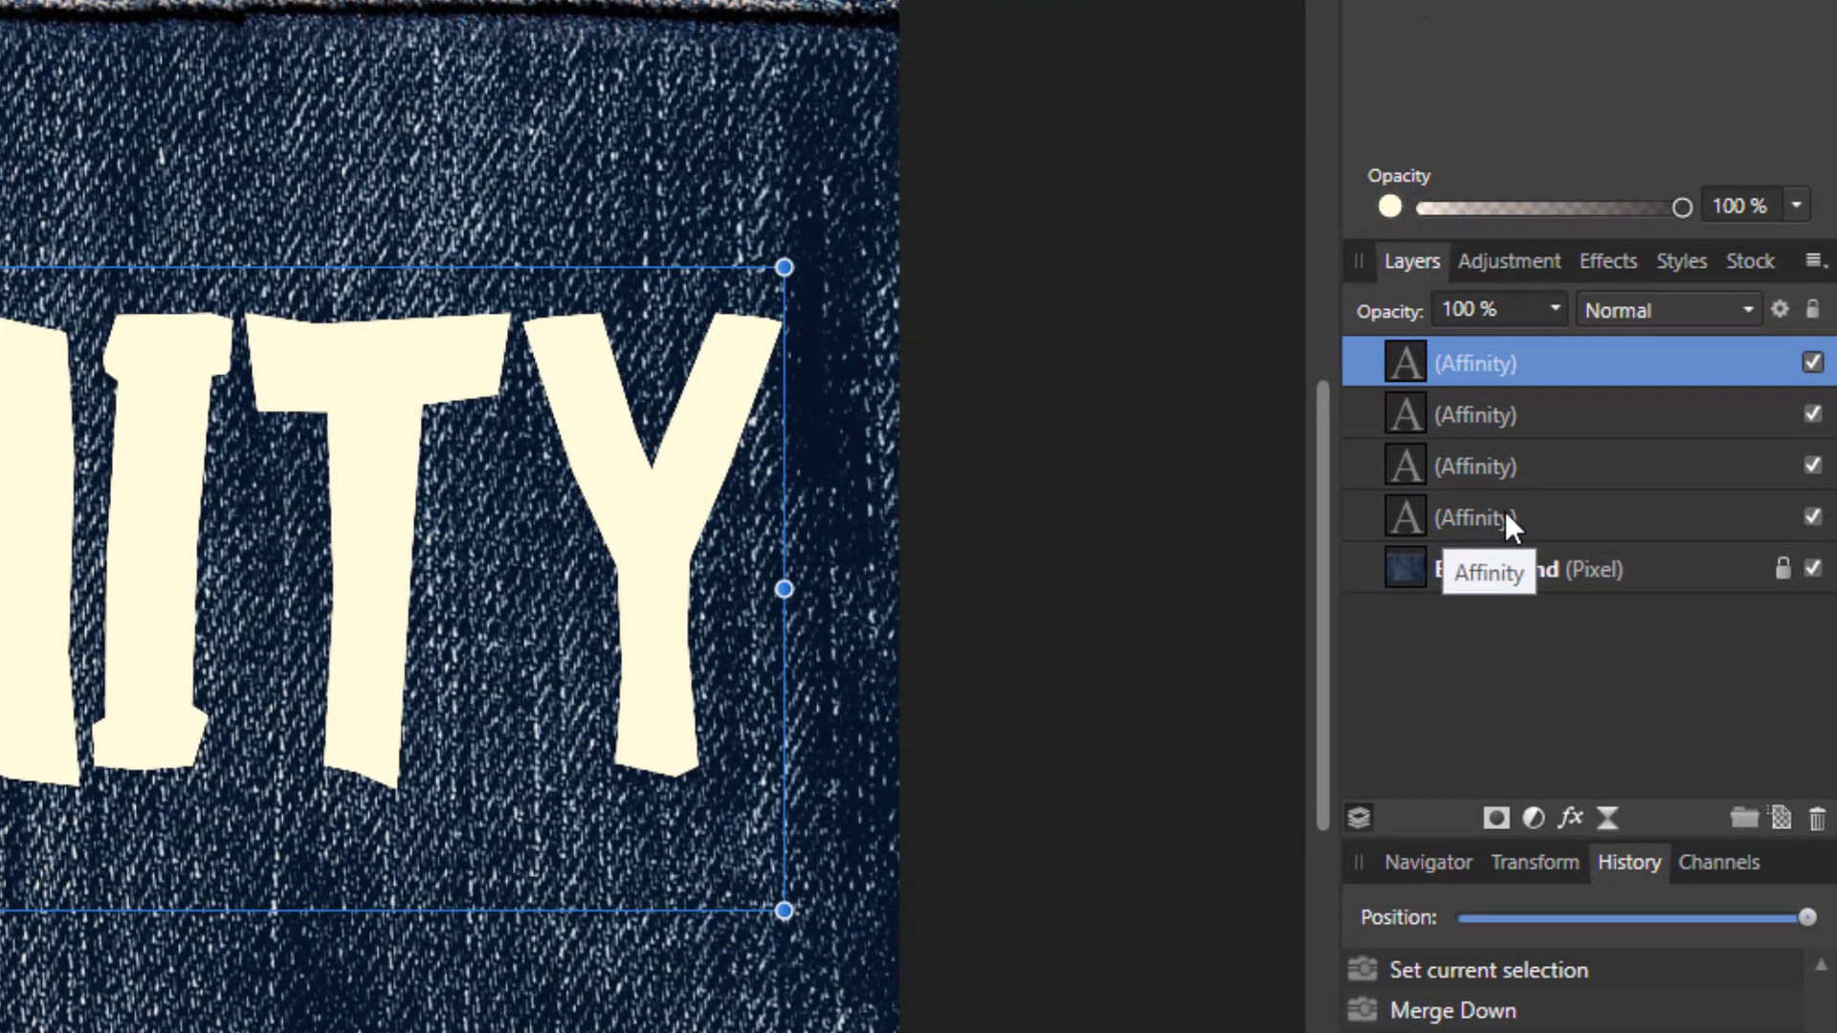
Step: Rename the lowest Affinity text layer to 1 and the one directly above it to 2
{"action": "double_click", "coordinate": [1663, 491]}
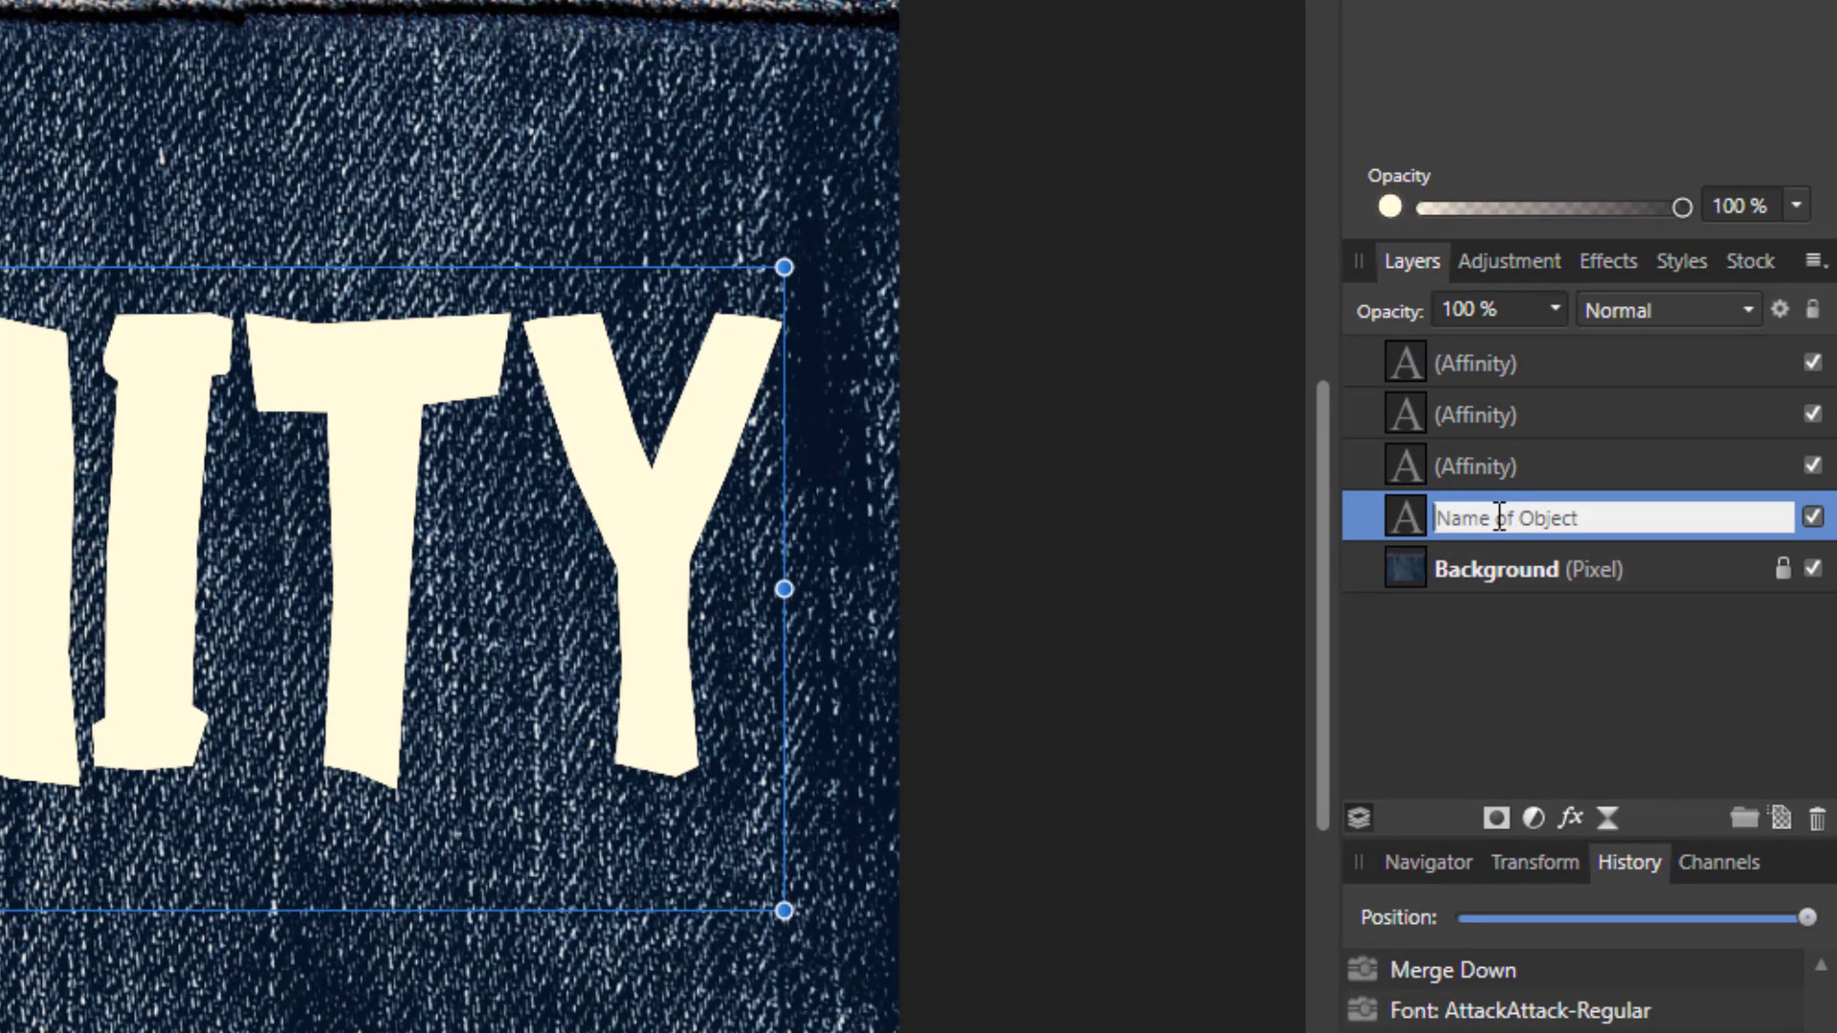
{"action": "type", "text": "1"}
{"action": "key", "text": "Return"}
{"action": "left_click", "coordinate": [1470, 452]}
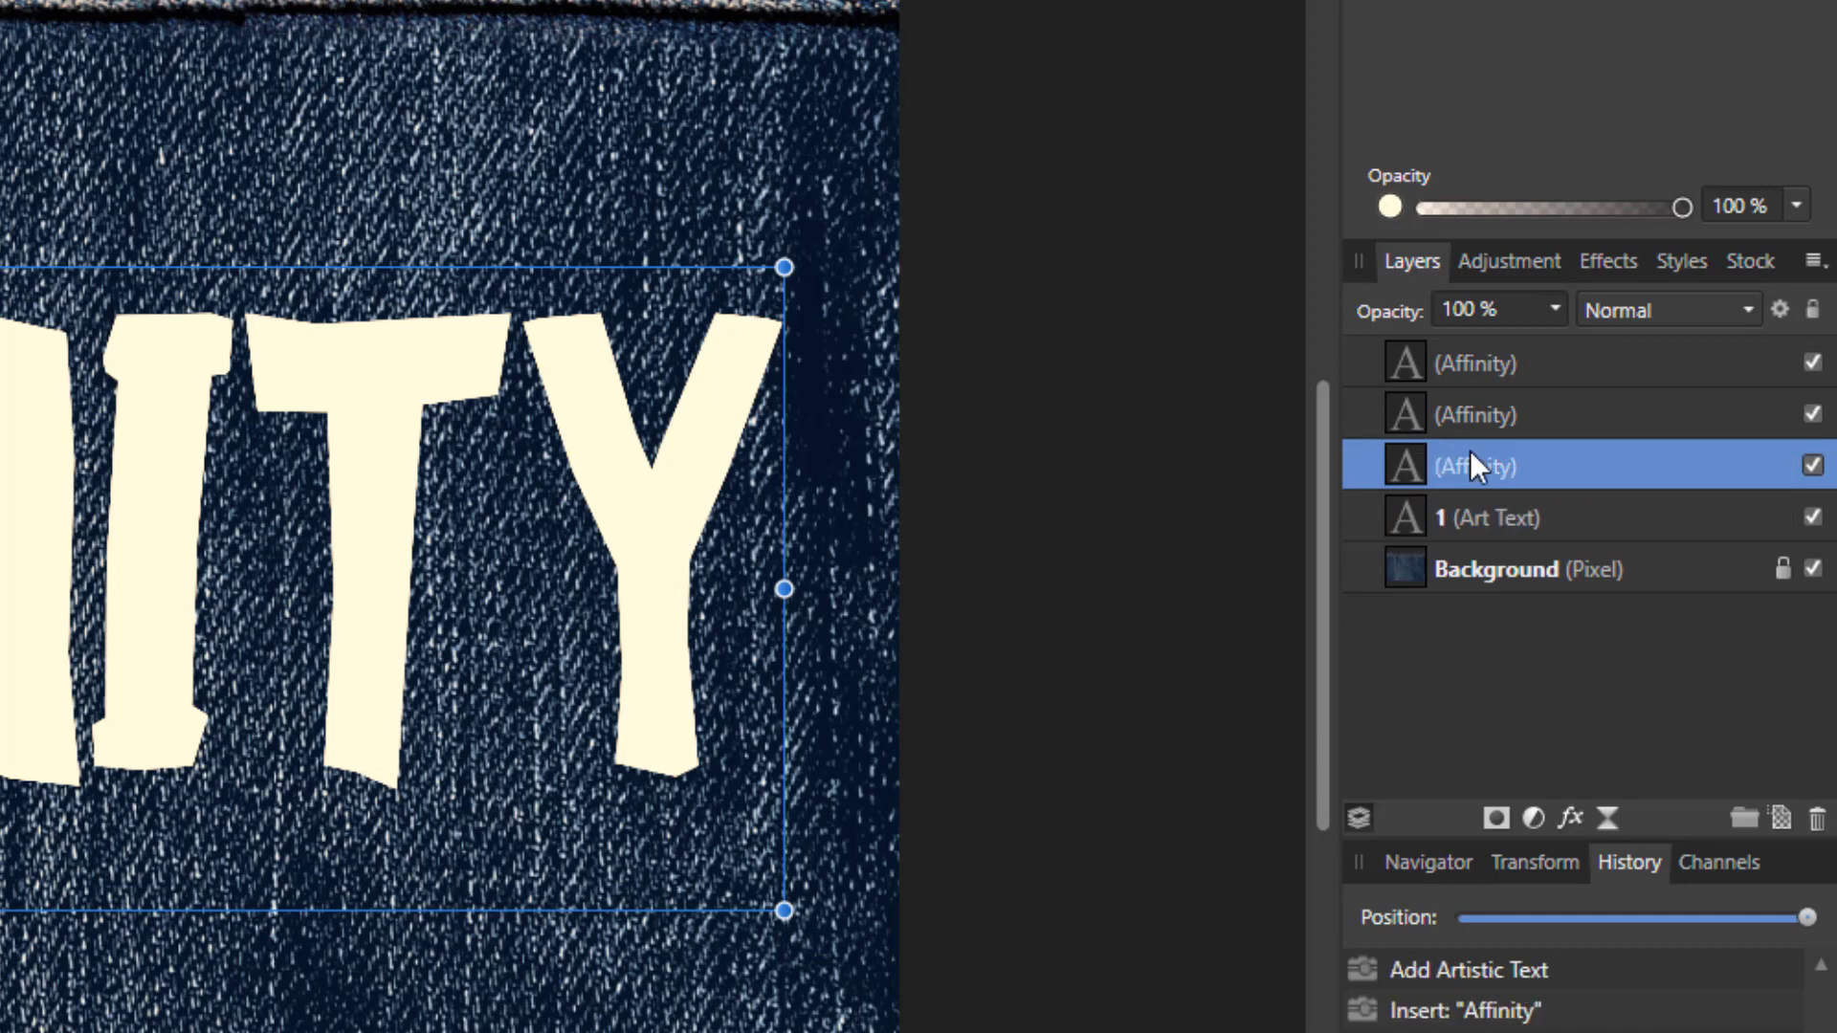
{"action": "key", "text": "2"}
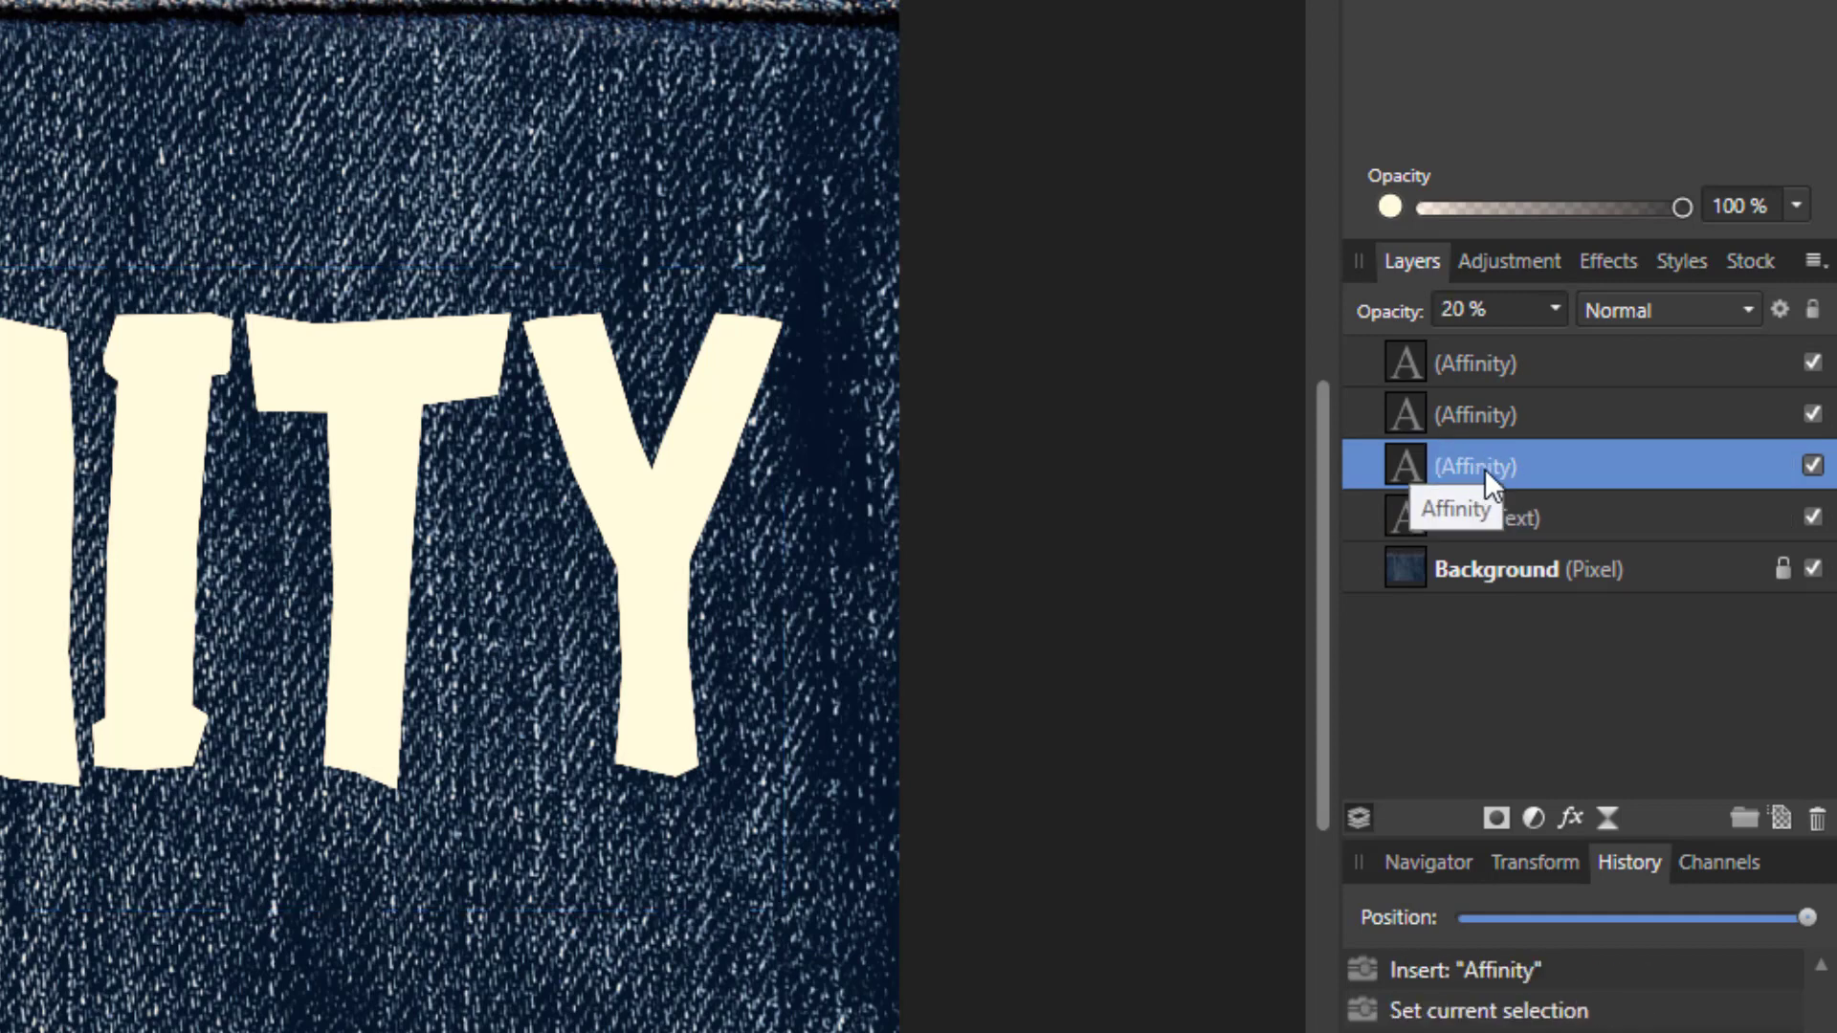
{"action": "key", "text": "ctrl+z"}
{"action": "double_click", "coordinate": [1488, 468]}
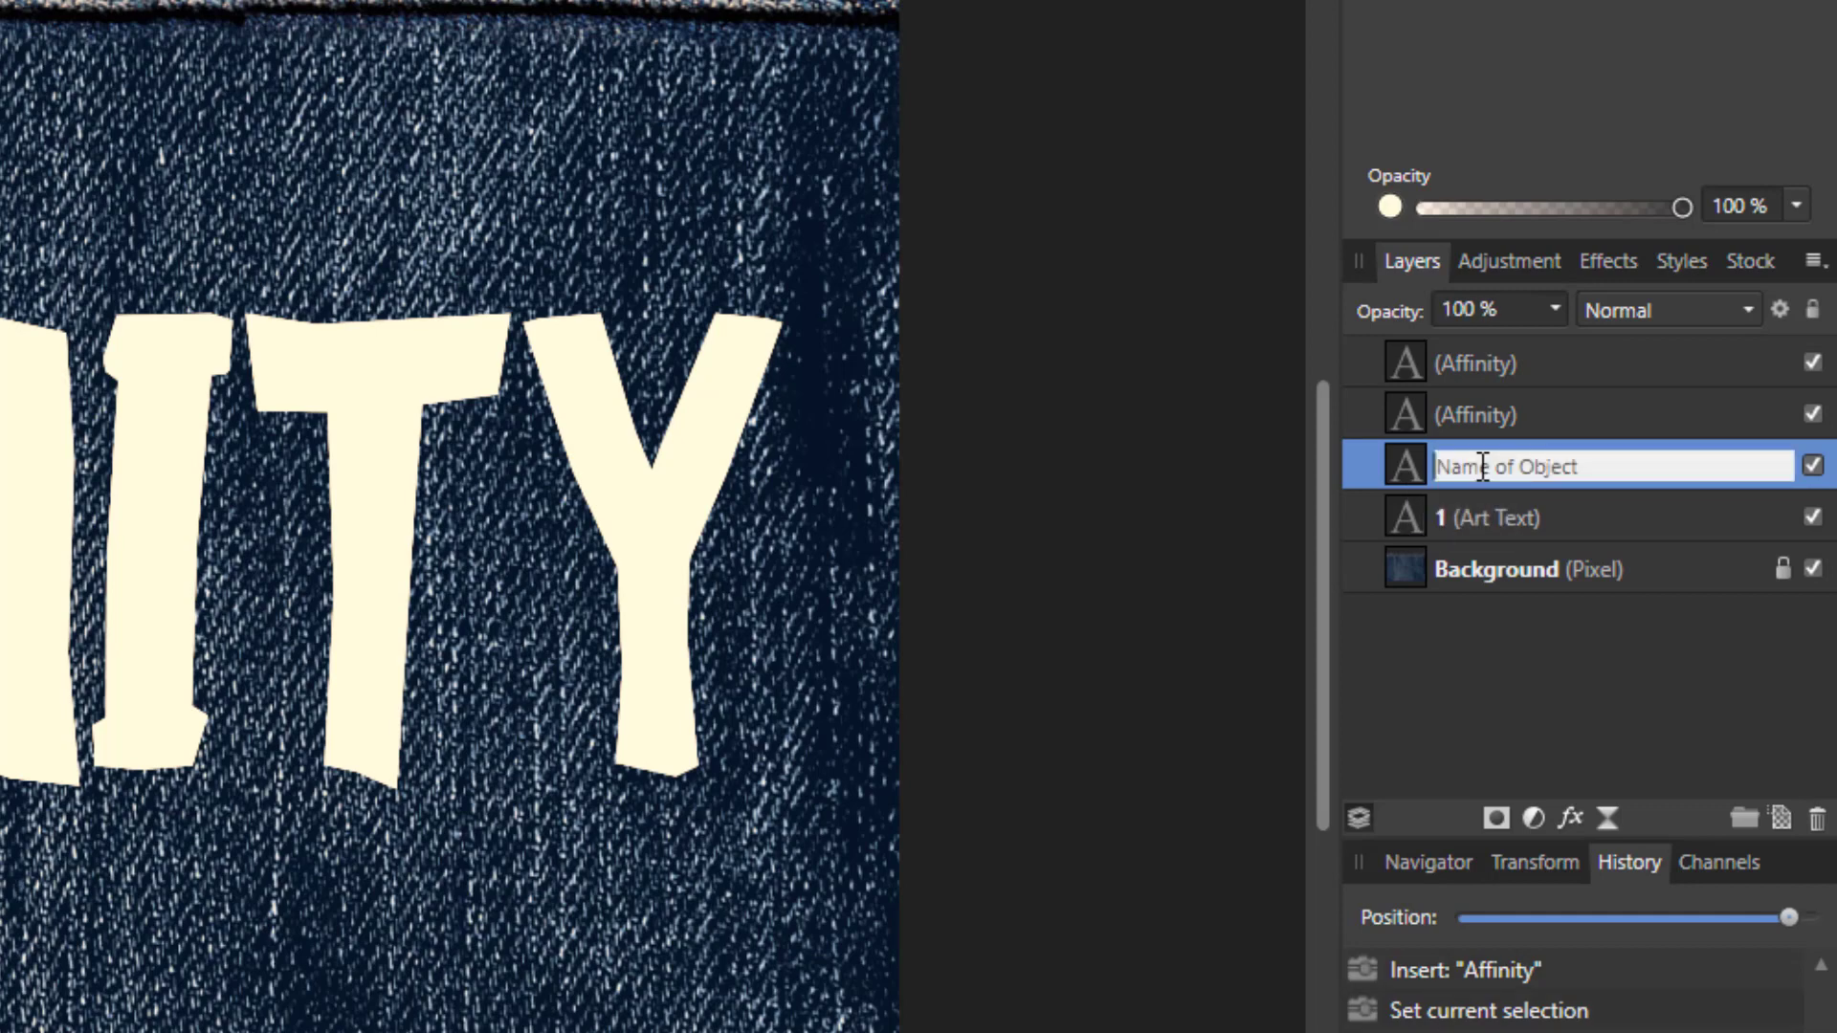
{"action": "type", "text": "2"}
Step: Rename the two remaining Affinity text layers above layer 2 to 3 and 4, in ascending order
{"action": "left_click", "coordinate": [1471, 411]}
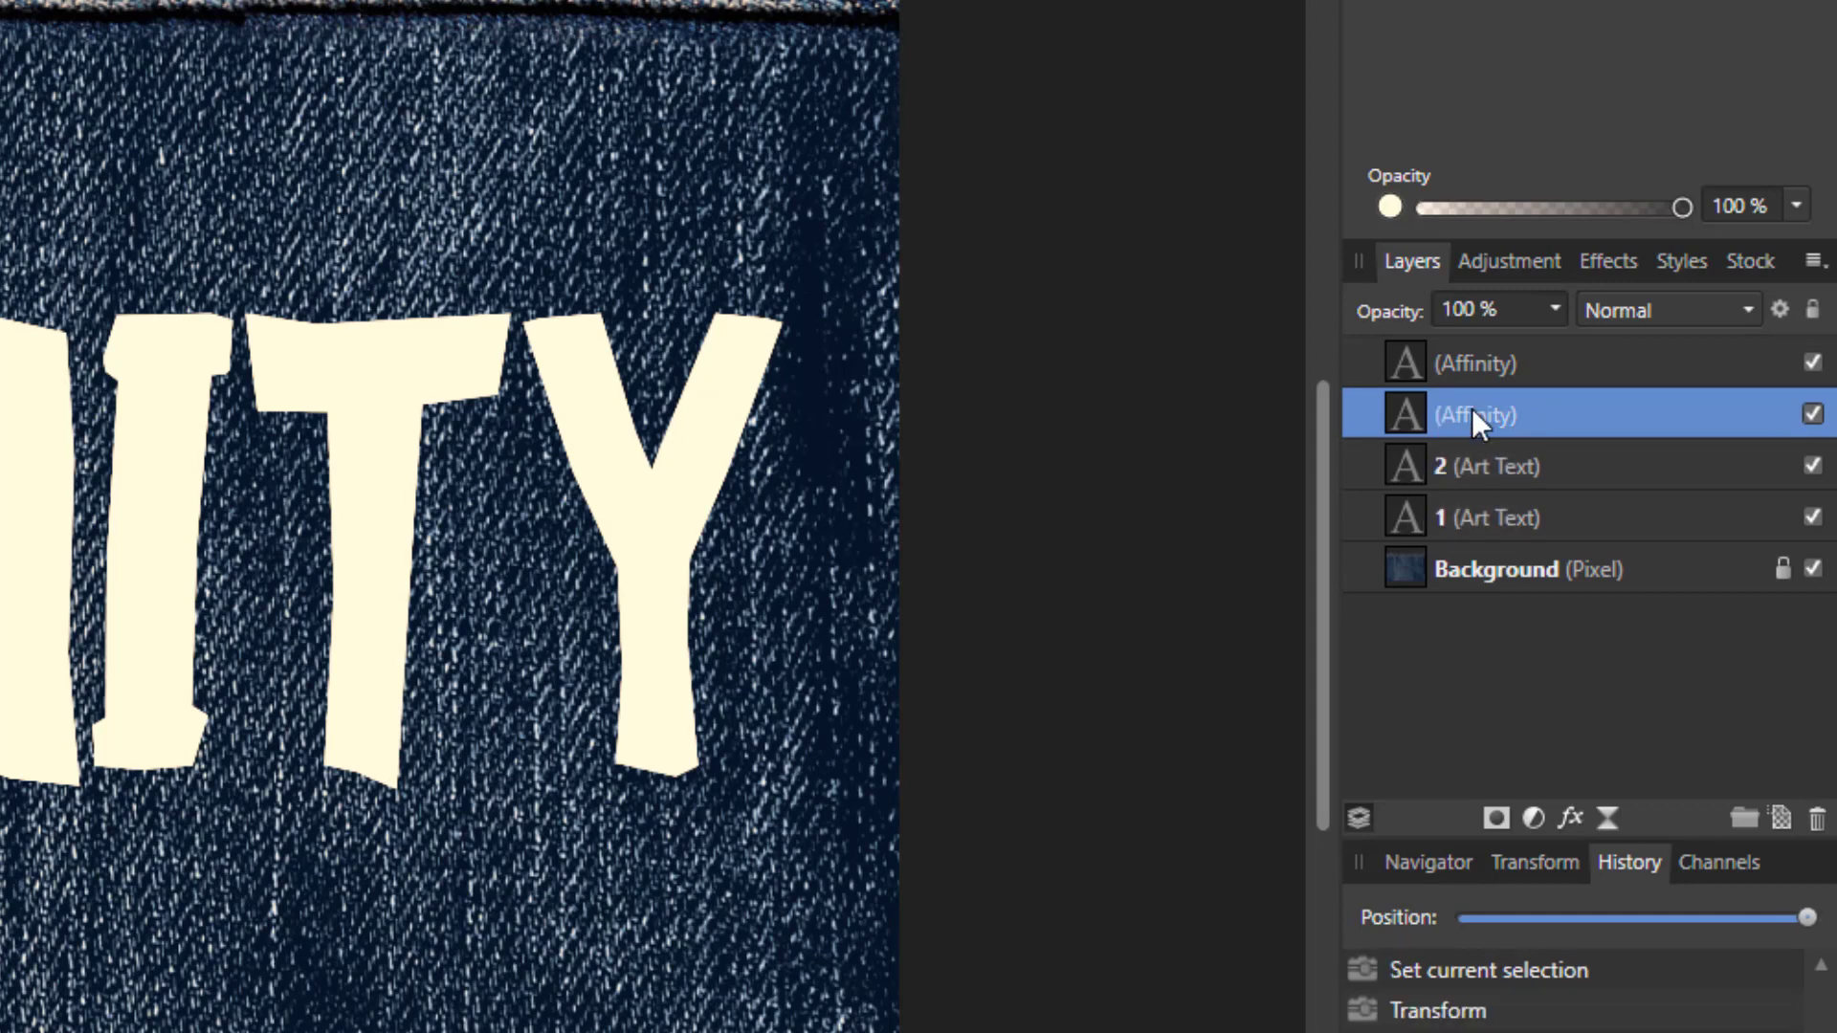
{"action": "double_click", "coordinate": [1471, 410]}
{"action": "type", "text": "3"}
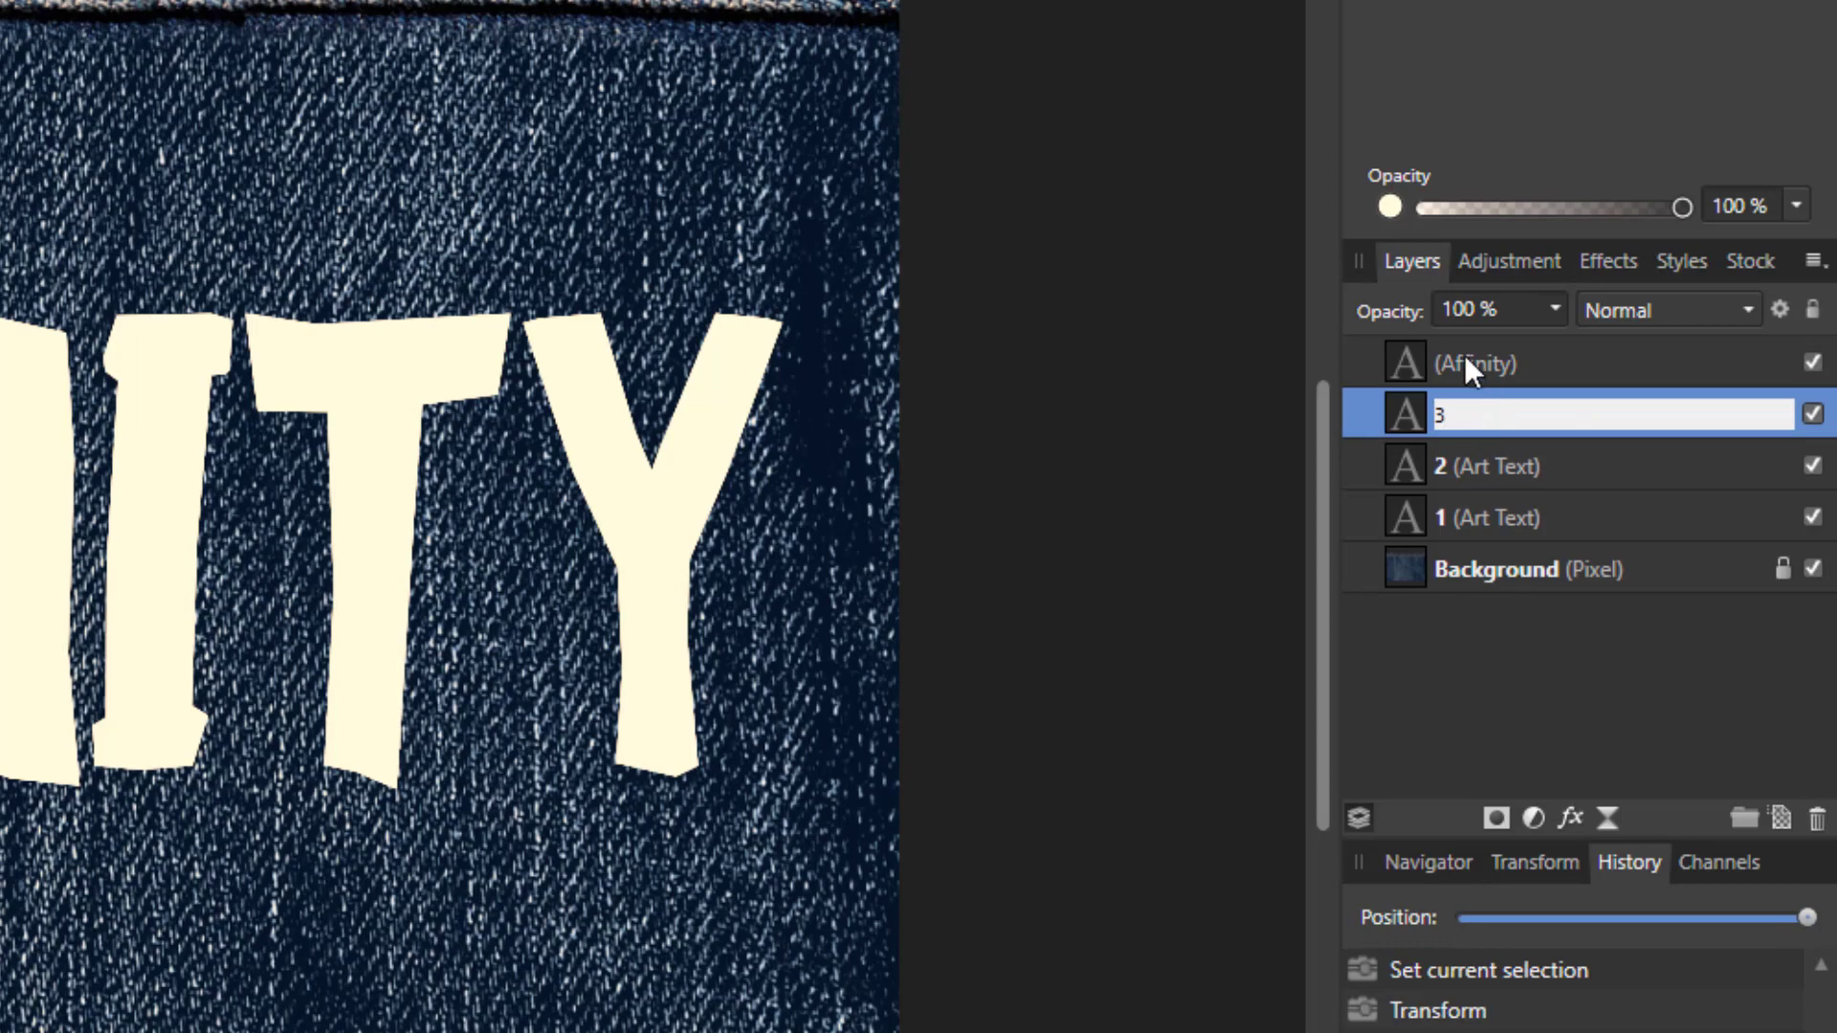
{"action": "key", "text": "Return"}
{"action": "left_click", "coordinate": [1468, 362]}
{"action": "double_click", "coordinate": [1467, 362]}
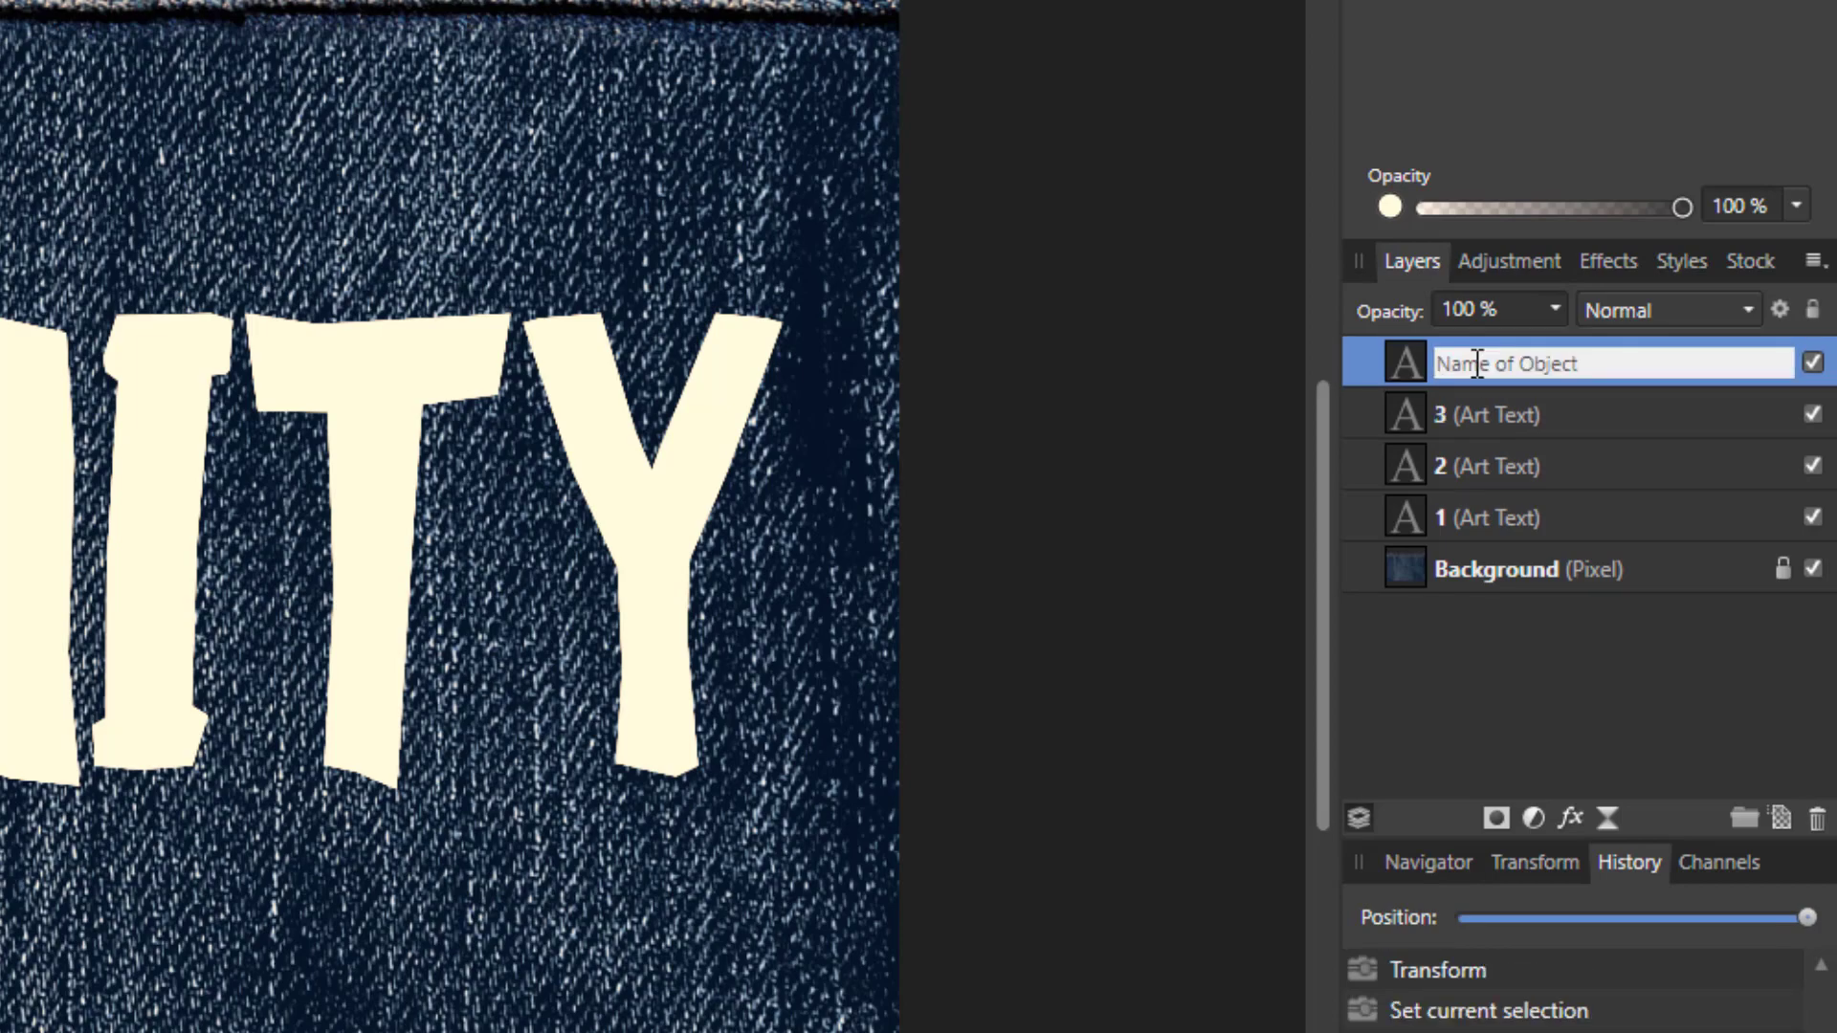
{"action": "type", "text": "4"}
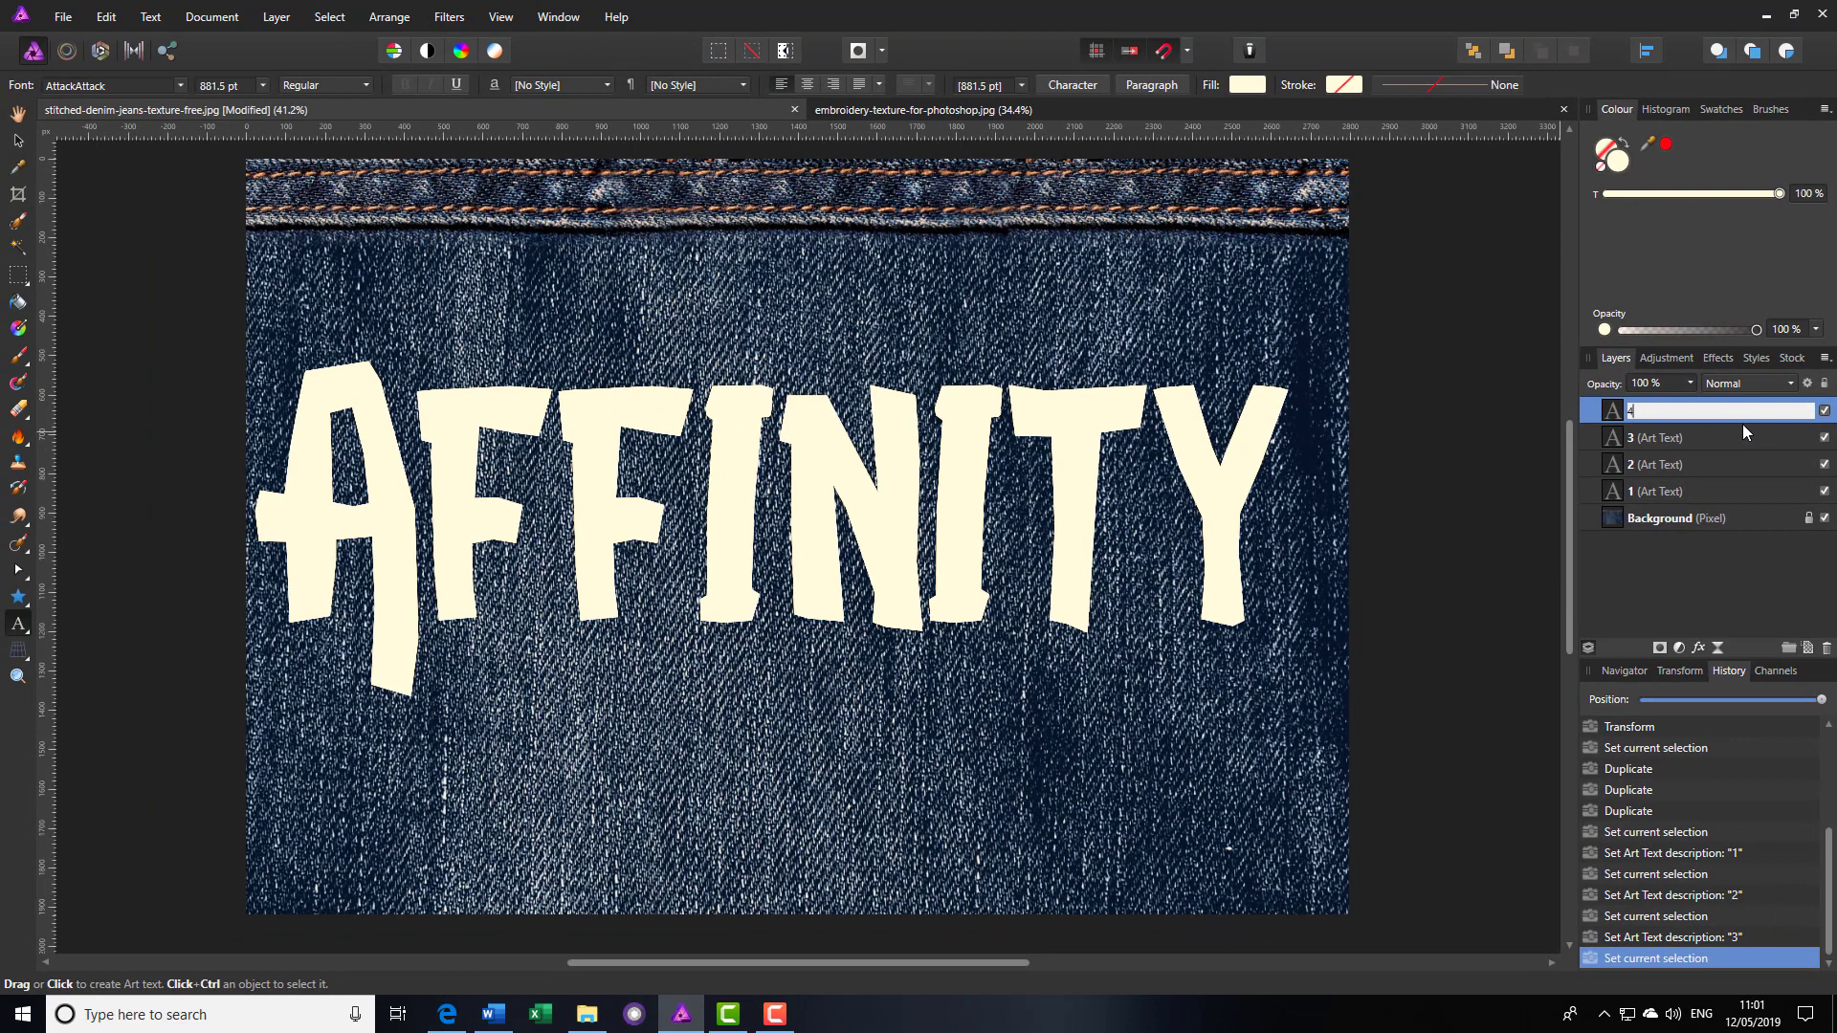
{"action": "key", "text": "Return"}
Step: Hide text layers 4, 3 and 2 so that only text layer 1 shows over the denim
{"action": "left_click", "coordinate": [1825, 411]}
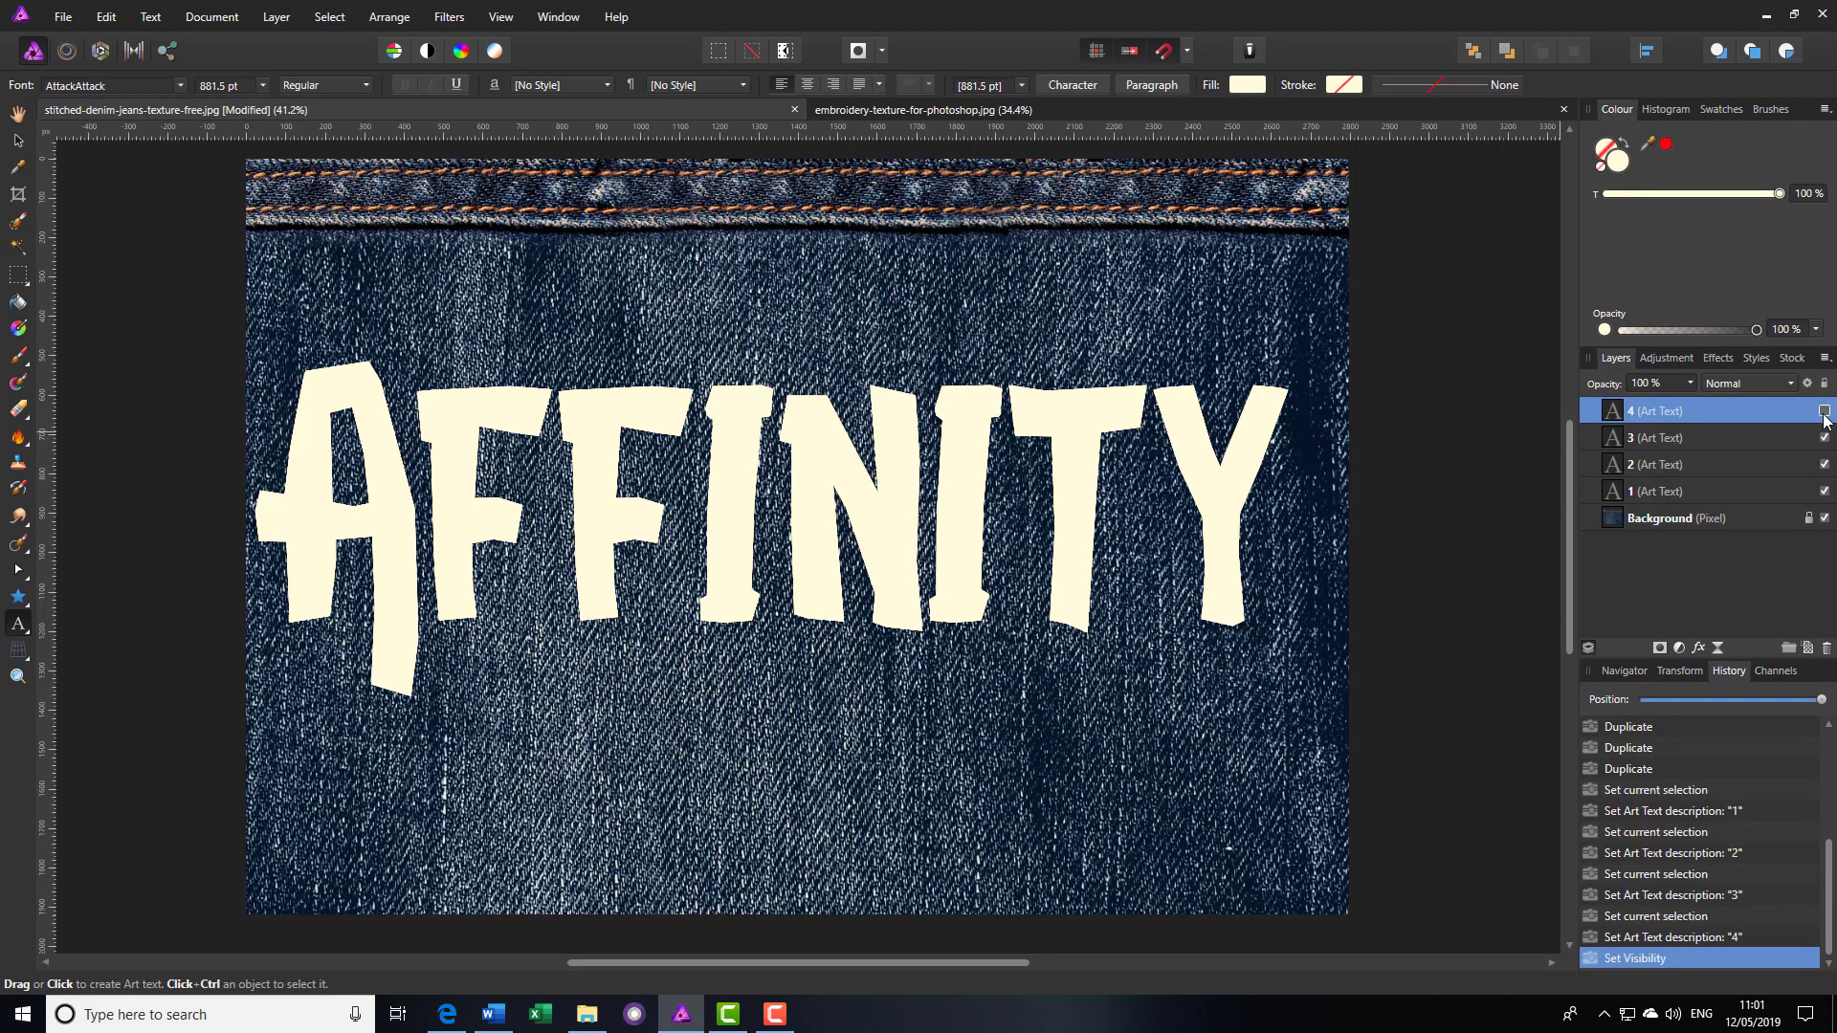
{"action": "left_click", "coordinate": [1824, 438]}
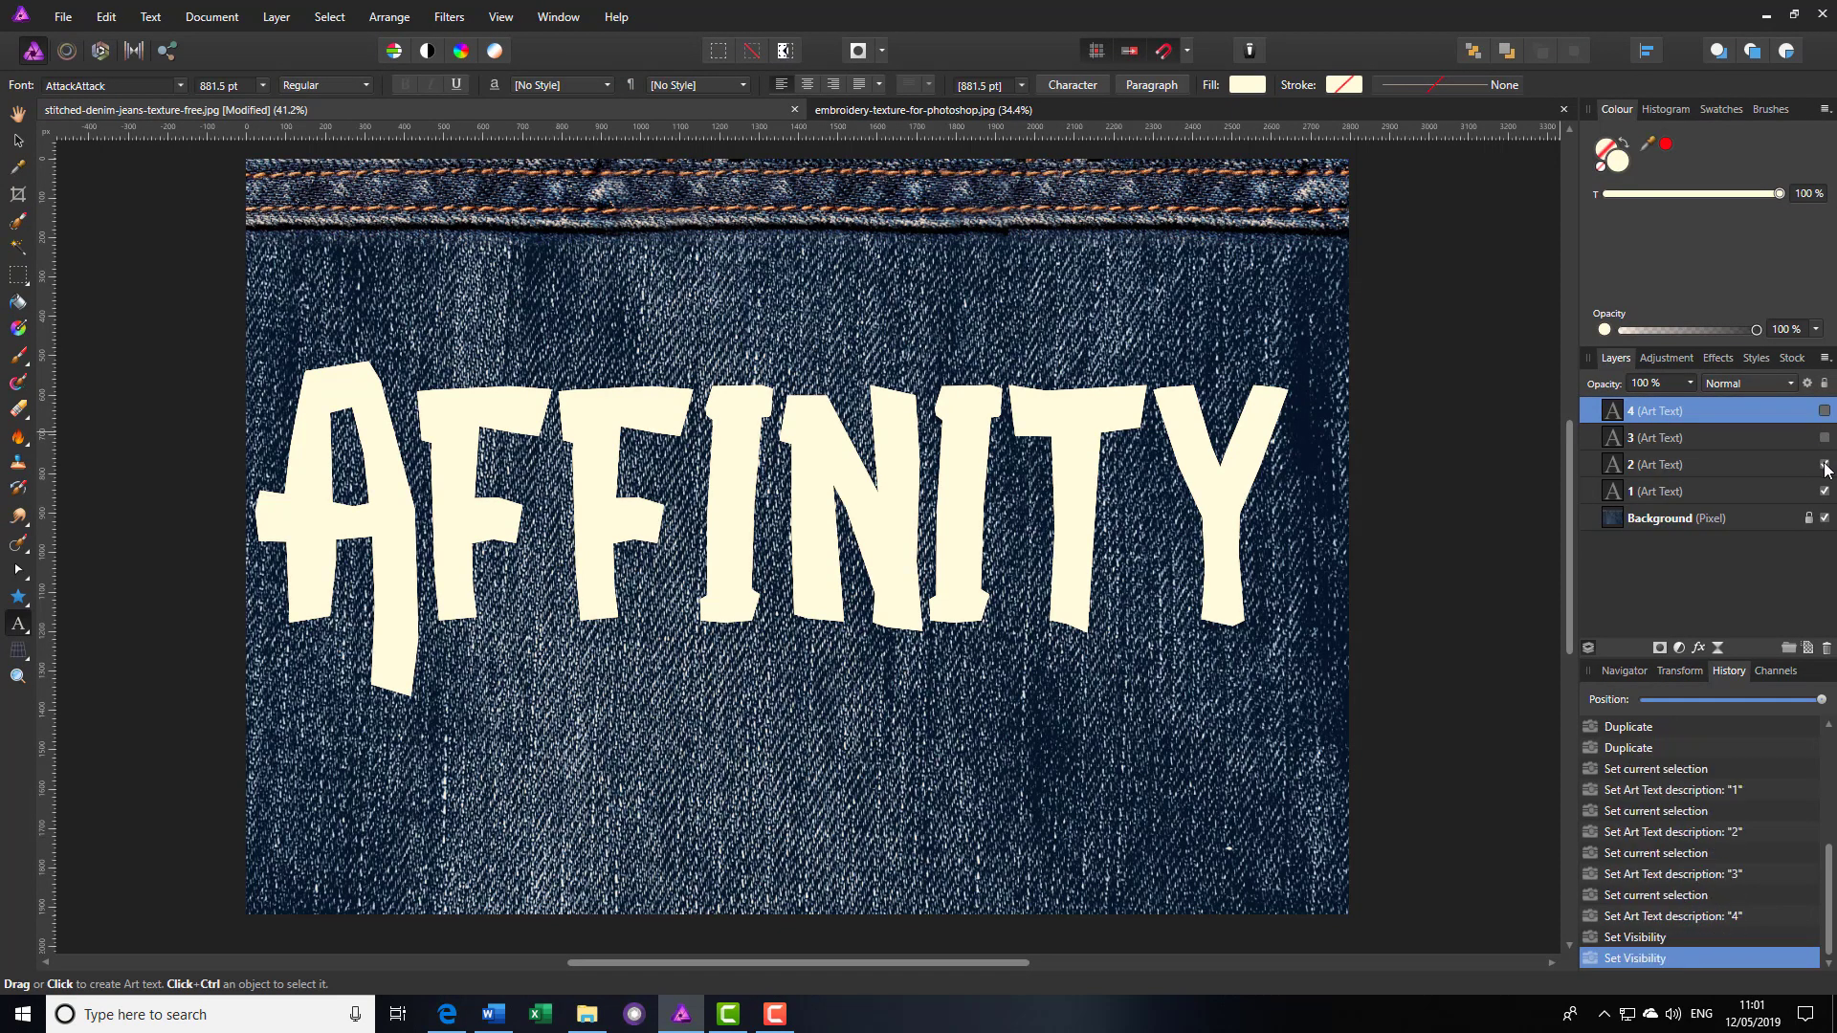
{"action": "left_click", "coordinate": [1824, 464]}
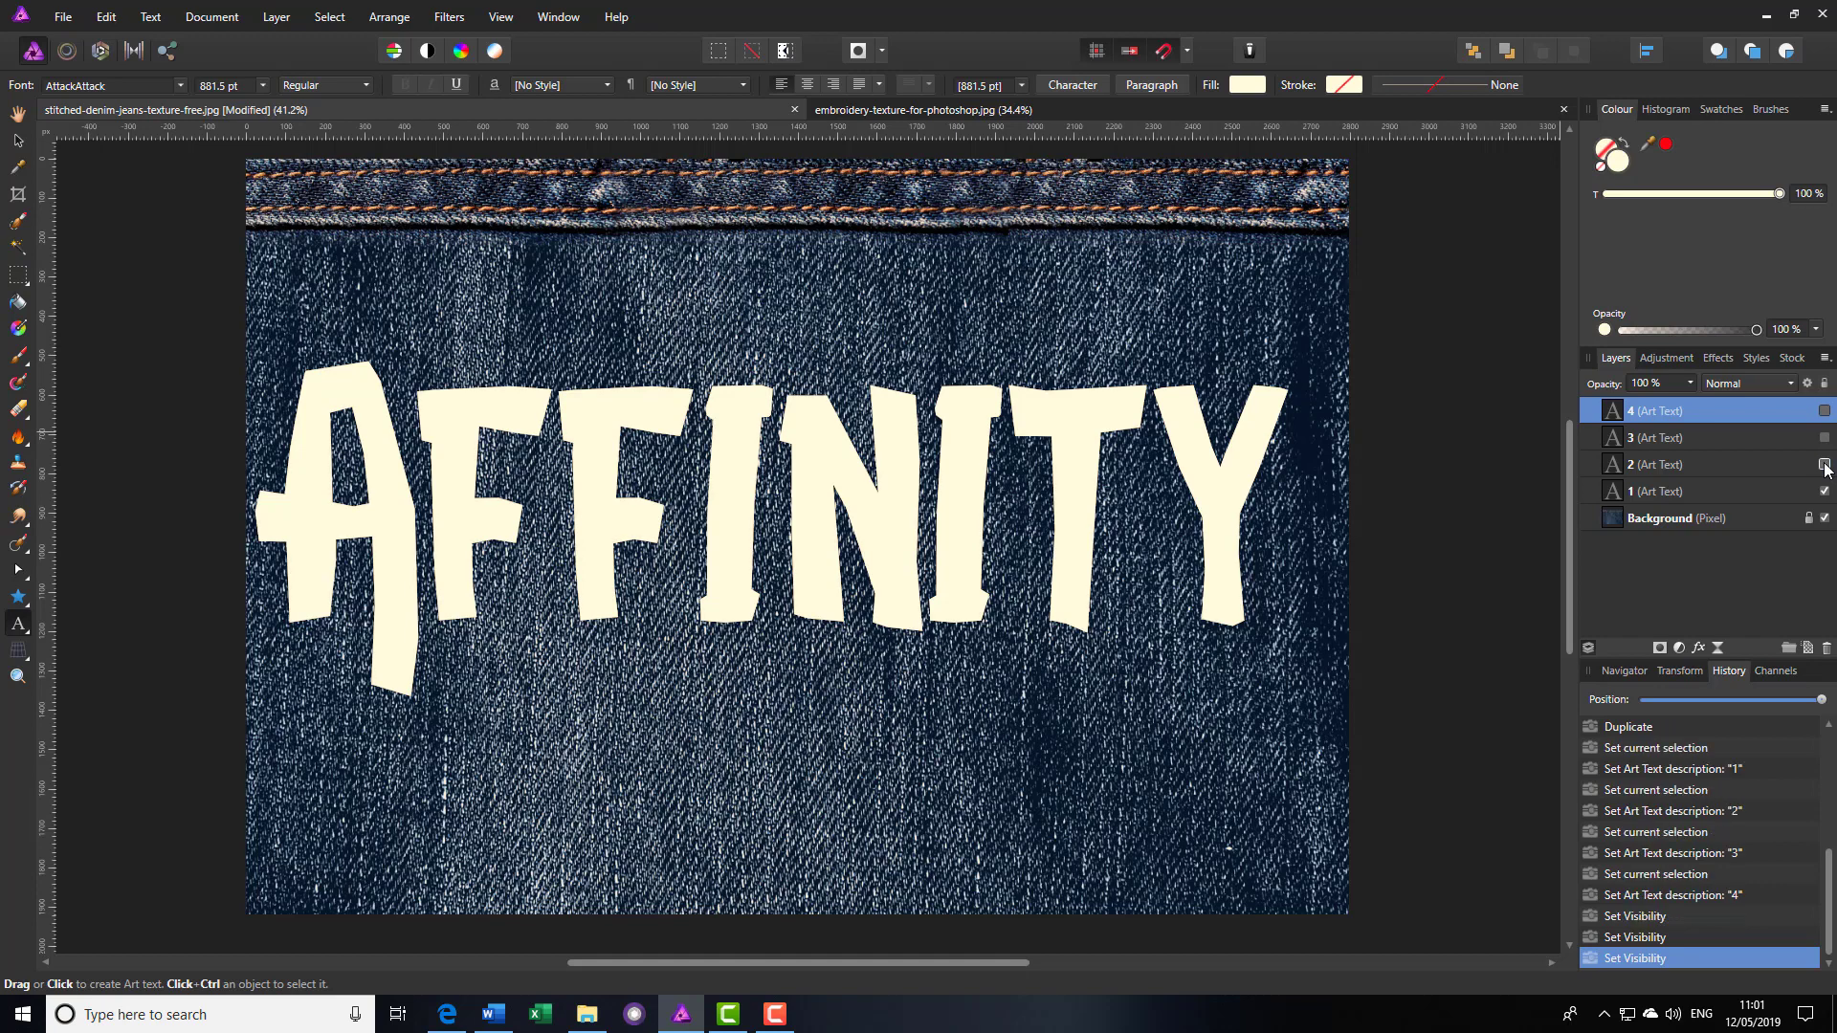
Step: Set the blend mode of text layer 1 to Soft Light
{"action": "left_click", "coordinate": [1694, 491]}
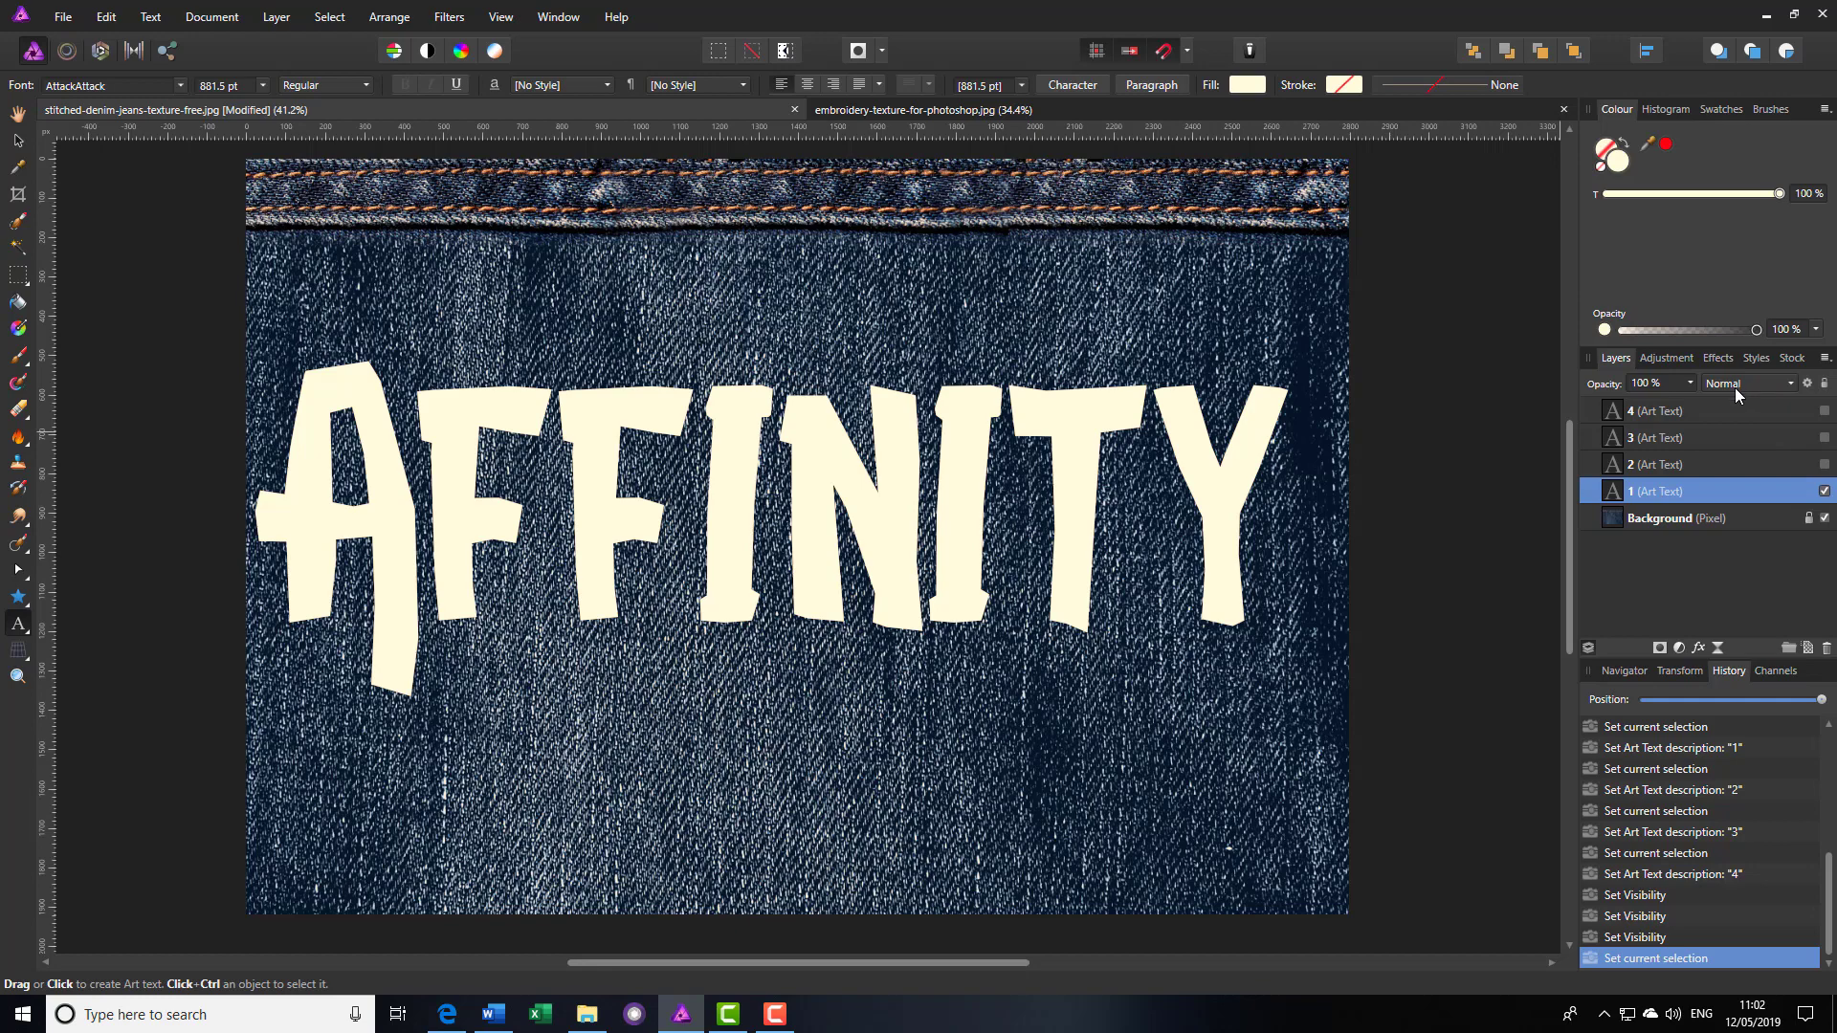
{"action": "left_click", "coordinate": [1792, 387]}
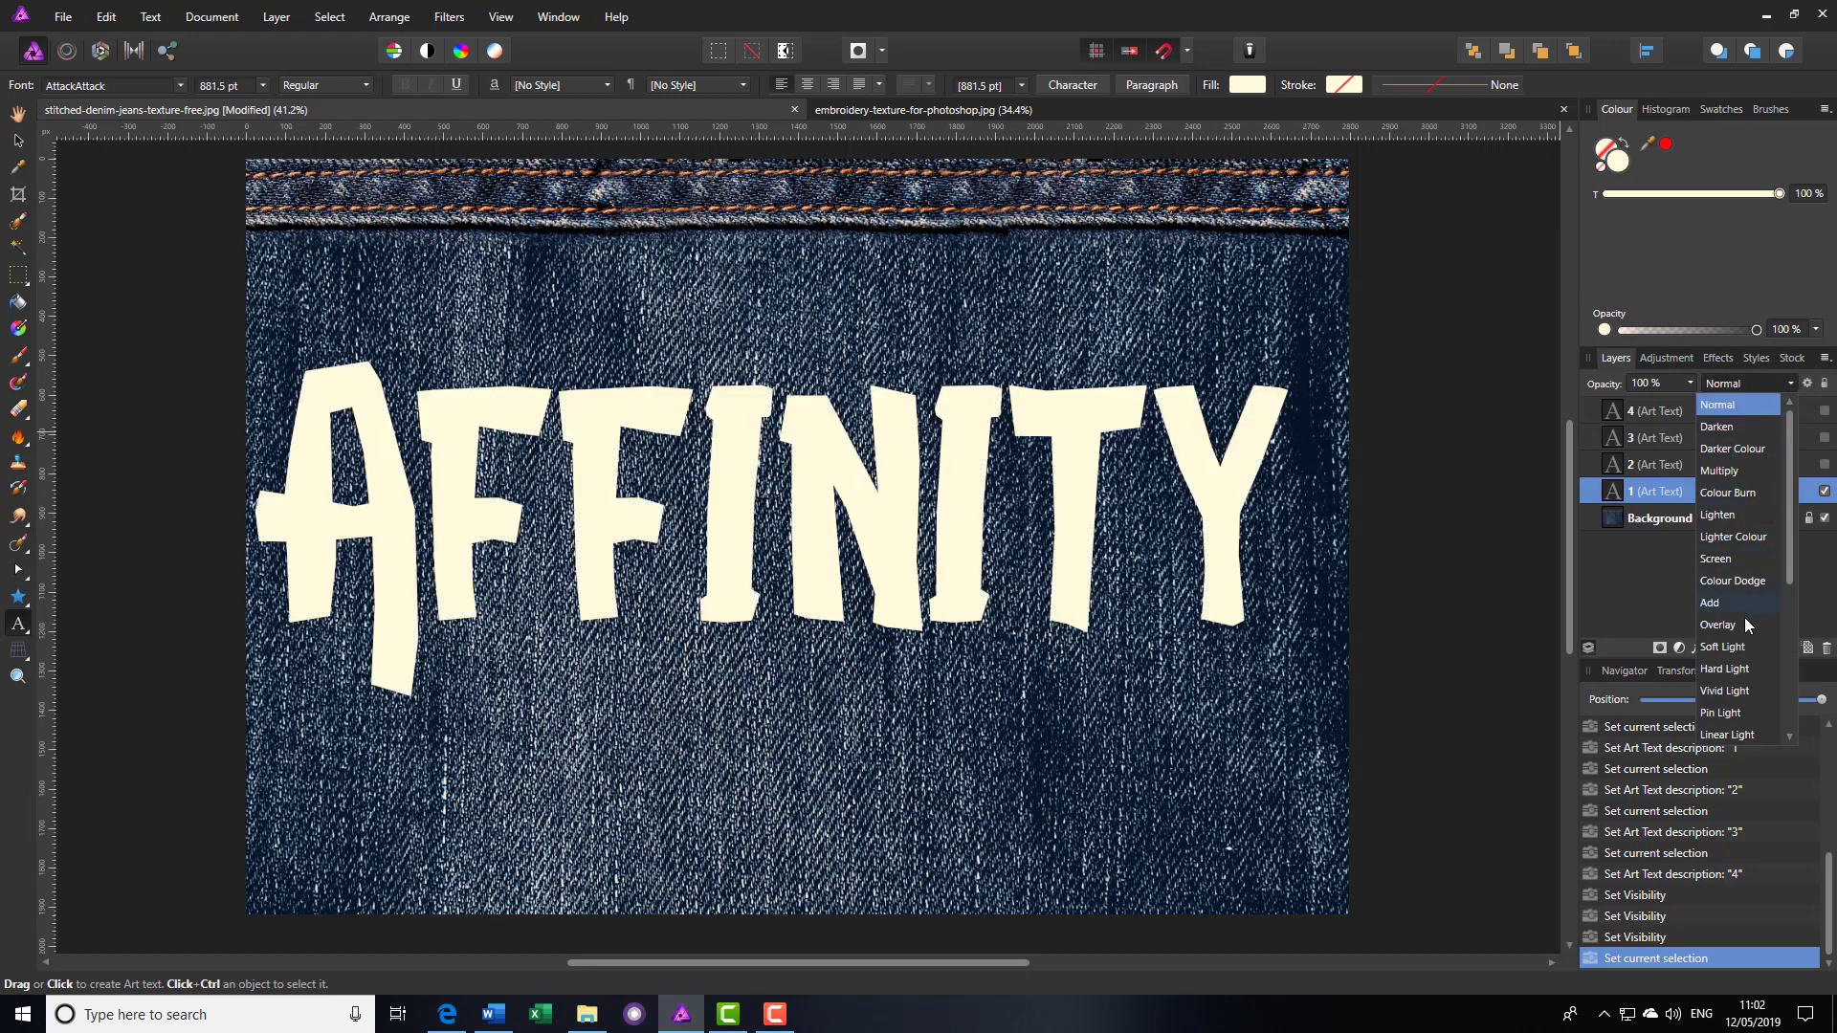
{"action": "left_click", "coordinate": [1723, 647]}
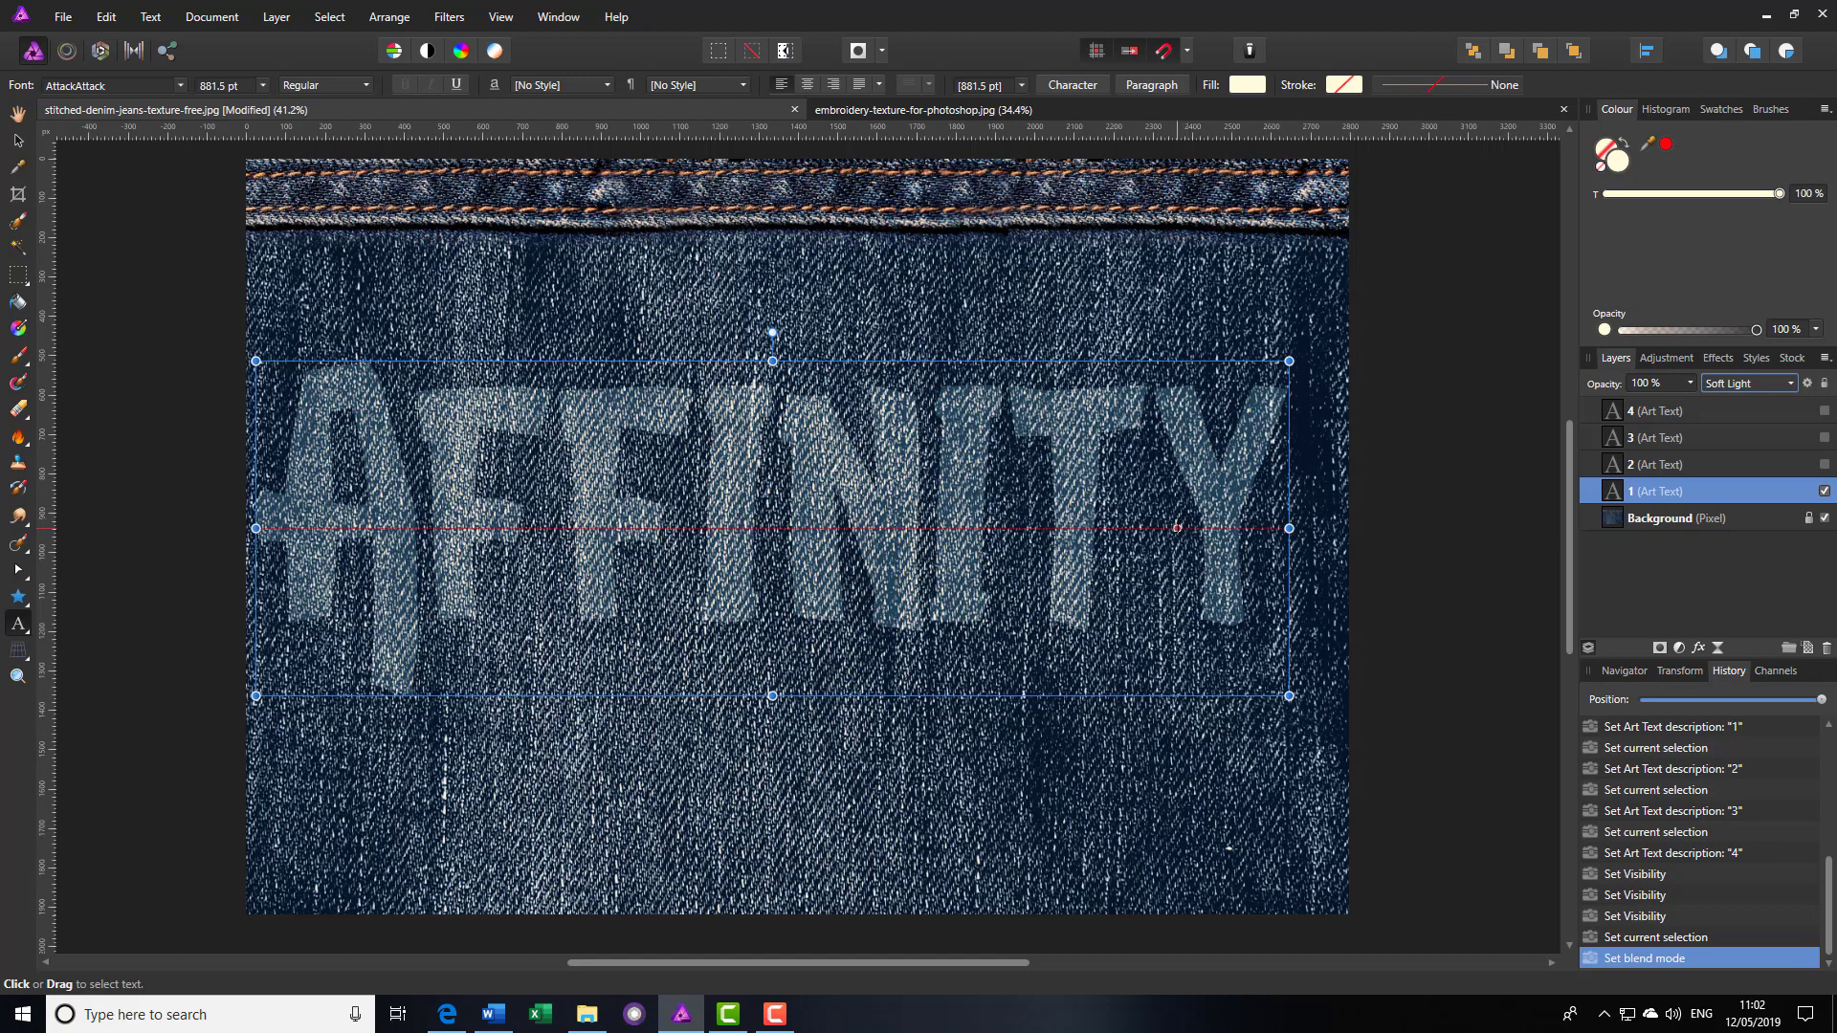
Step: Add an Inner Shadow layer effect to text layer 1 with a 2 px radius and a 5 px offset
{"action": "left_click", "coordinate": [1698, 648]}
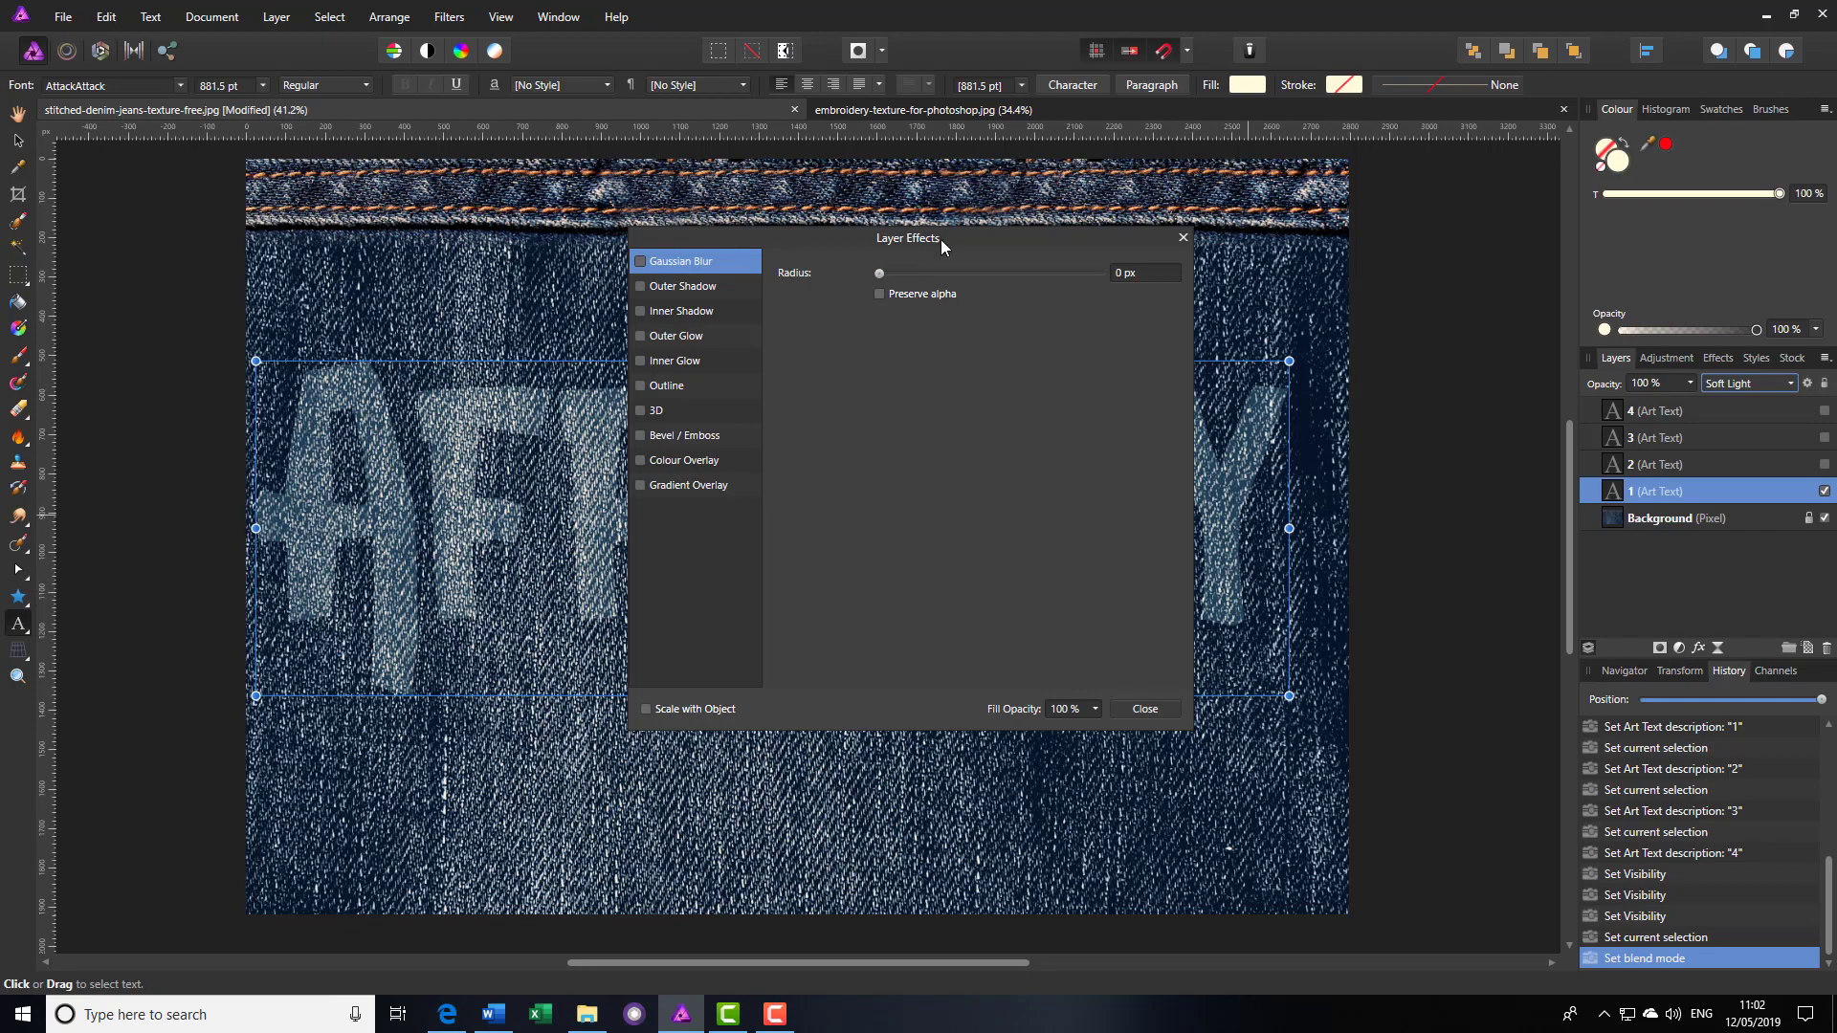
{"action": "left_click_drag", "start_coordinate": [944, 239], "coordinate": [1477, 173]}
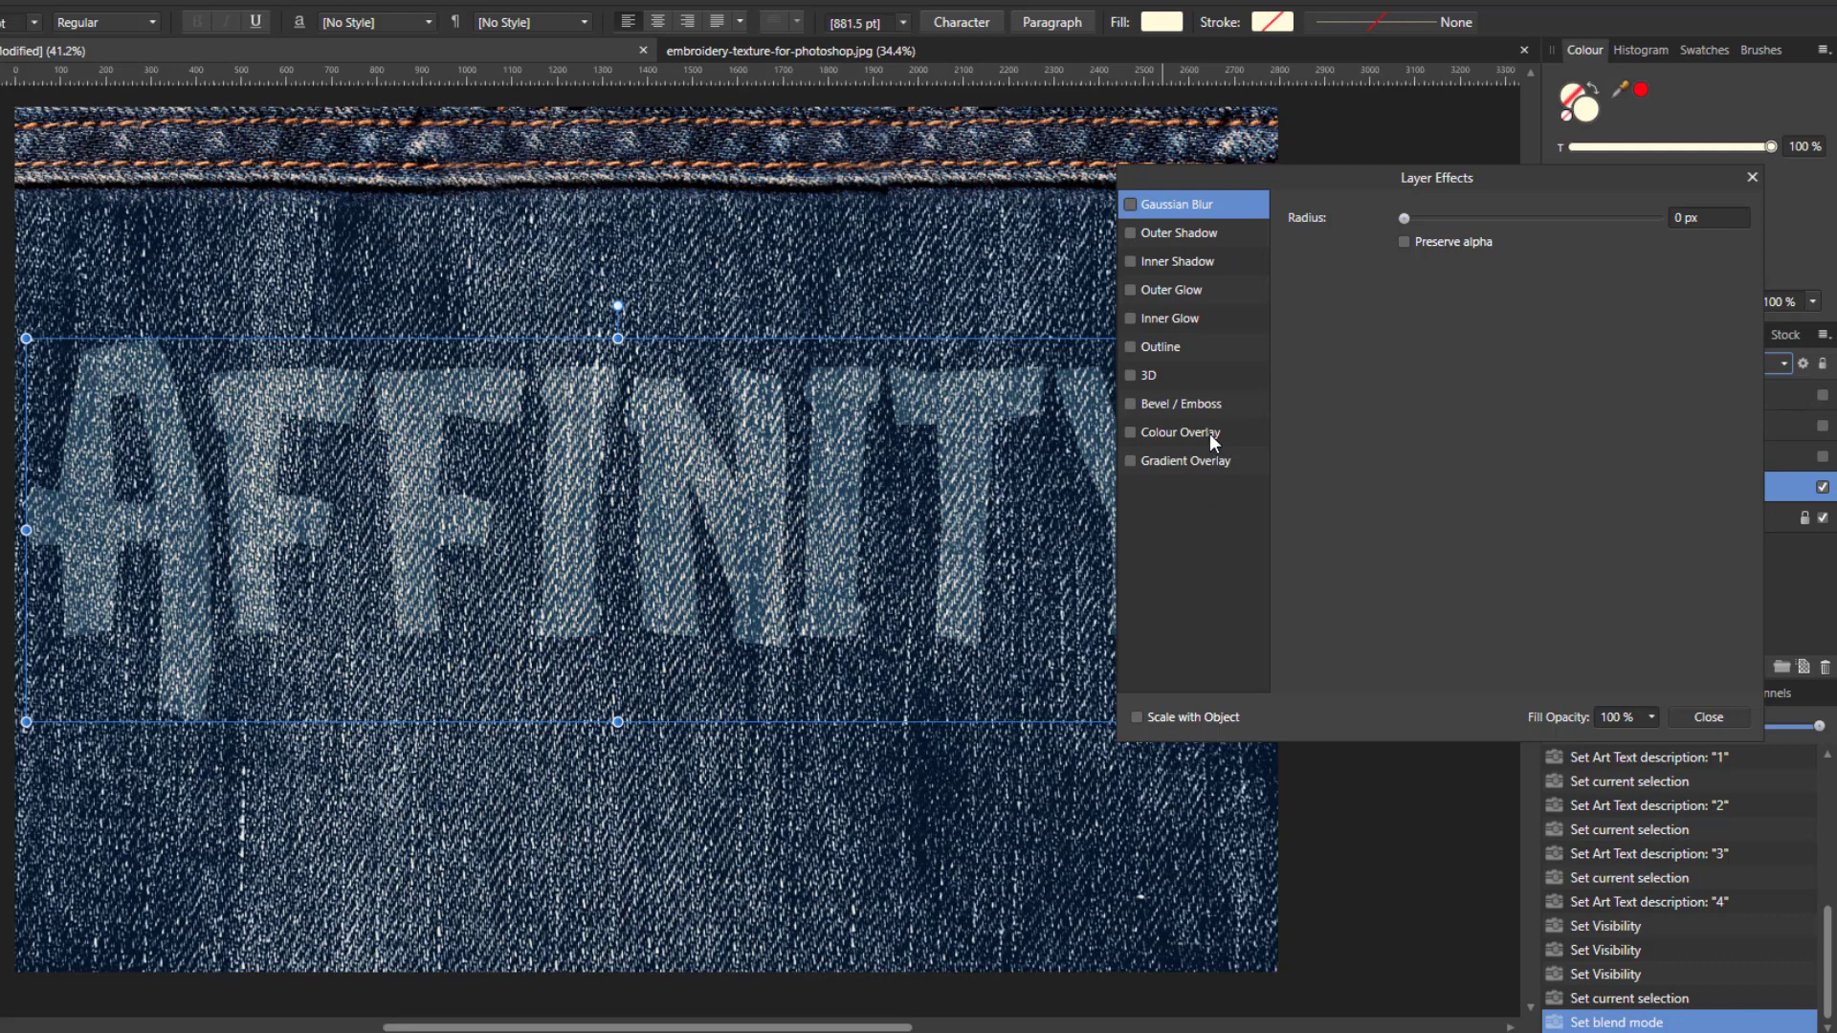
{"action": "left_click", "coordinate": [1130, 261]}
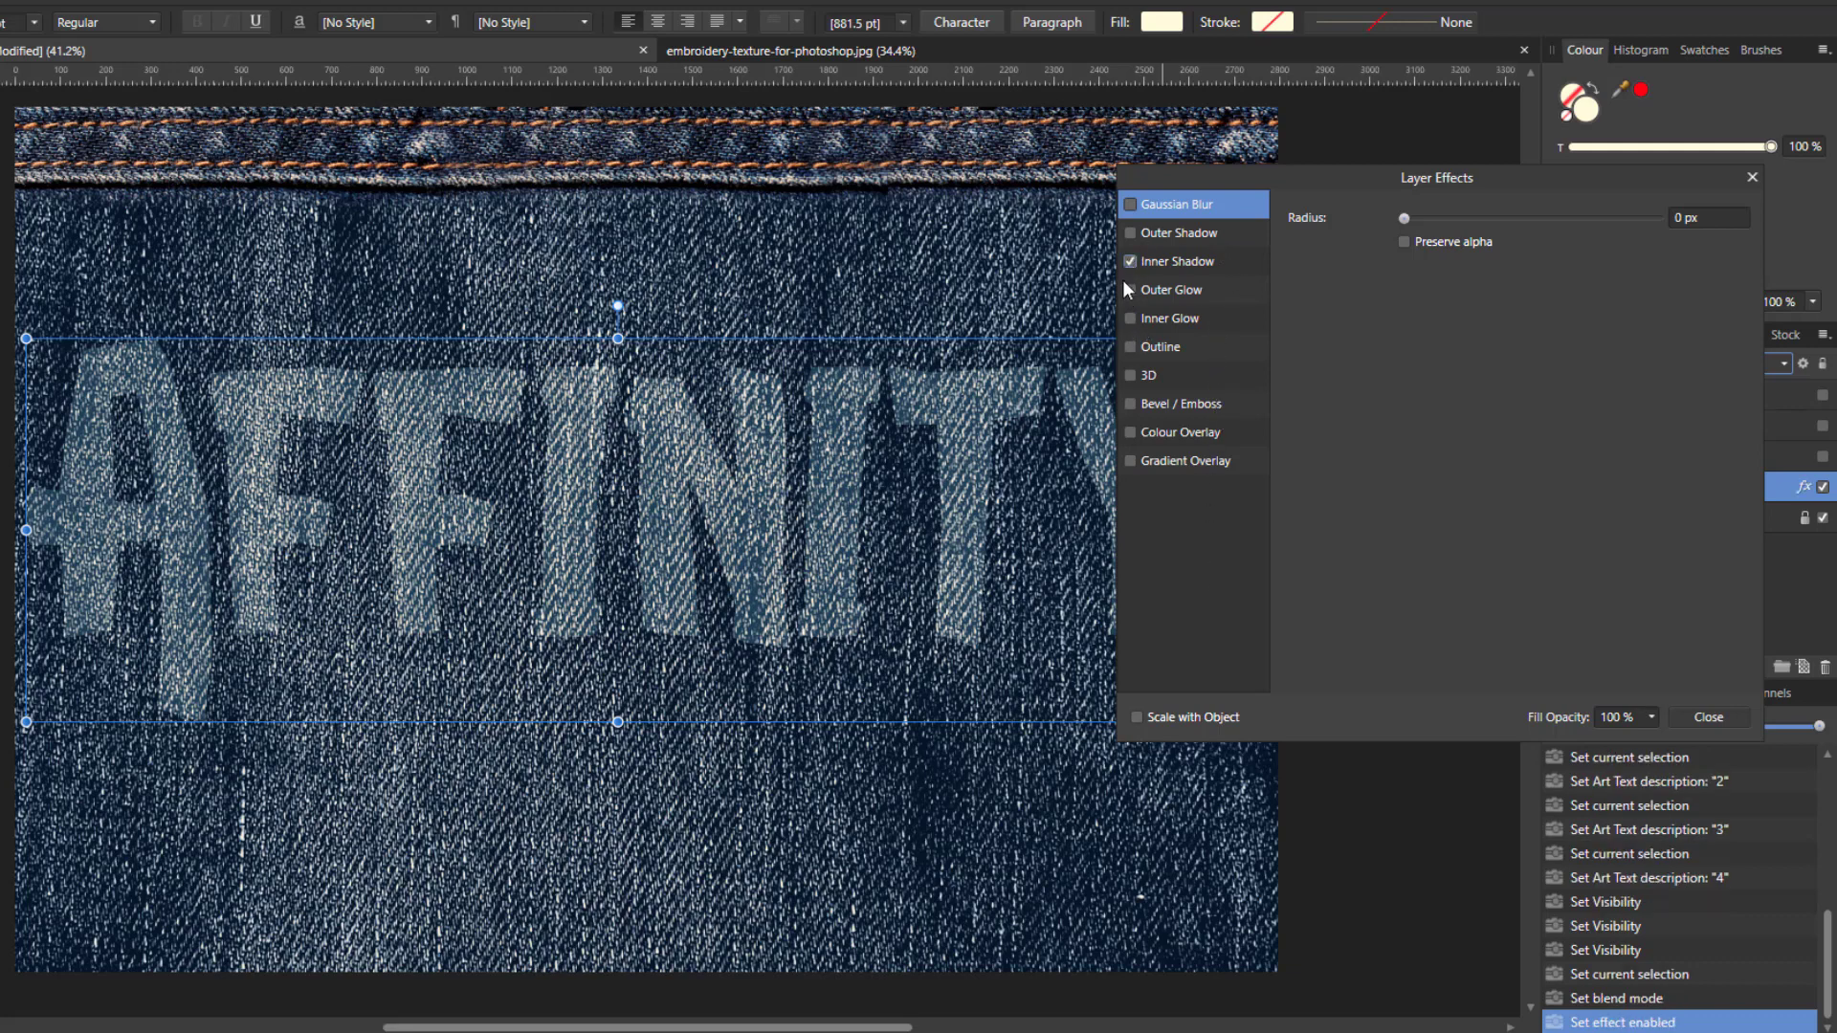
{"action": "left_click", "coordinate": [1205, 260]}
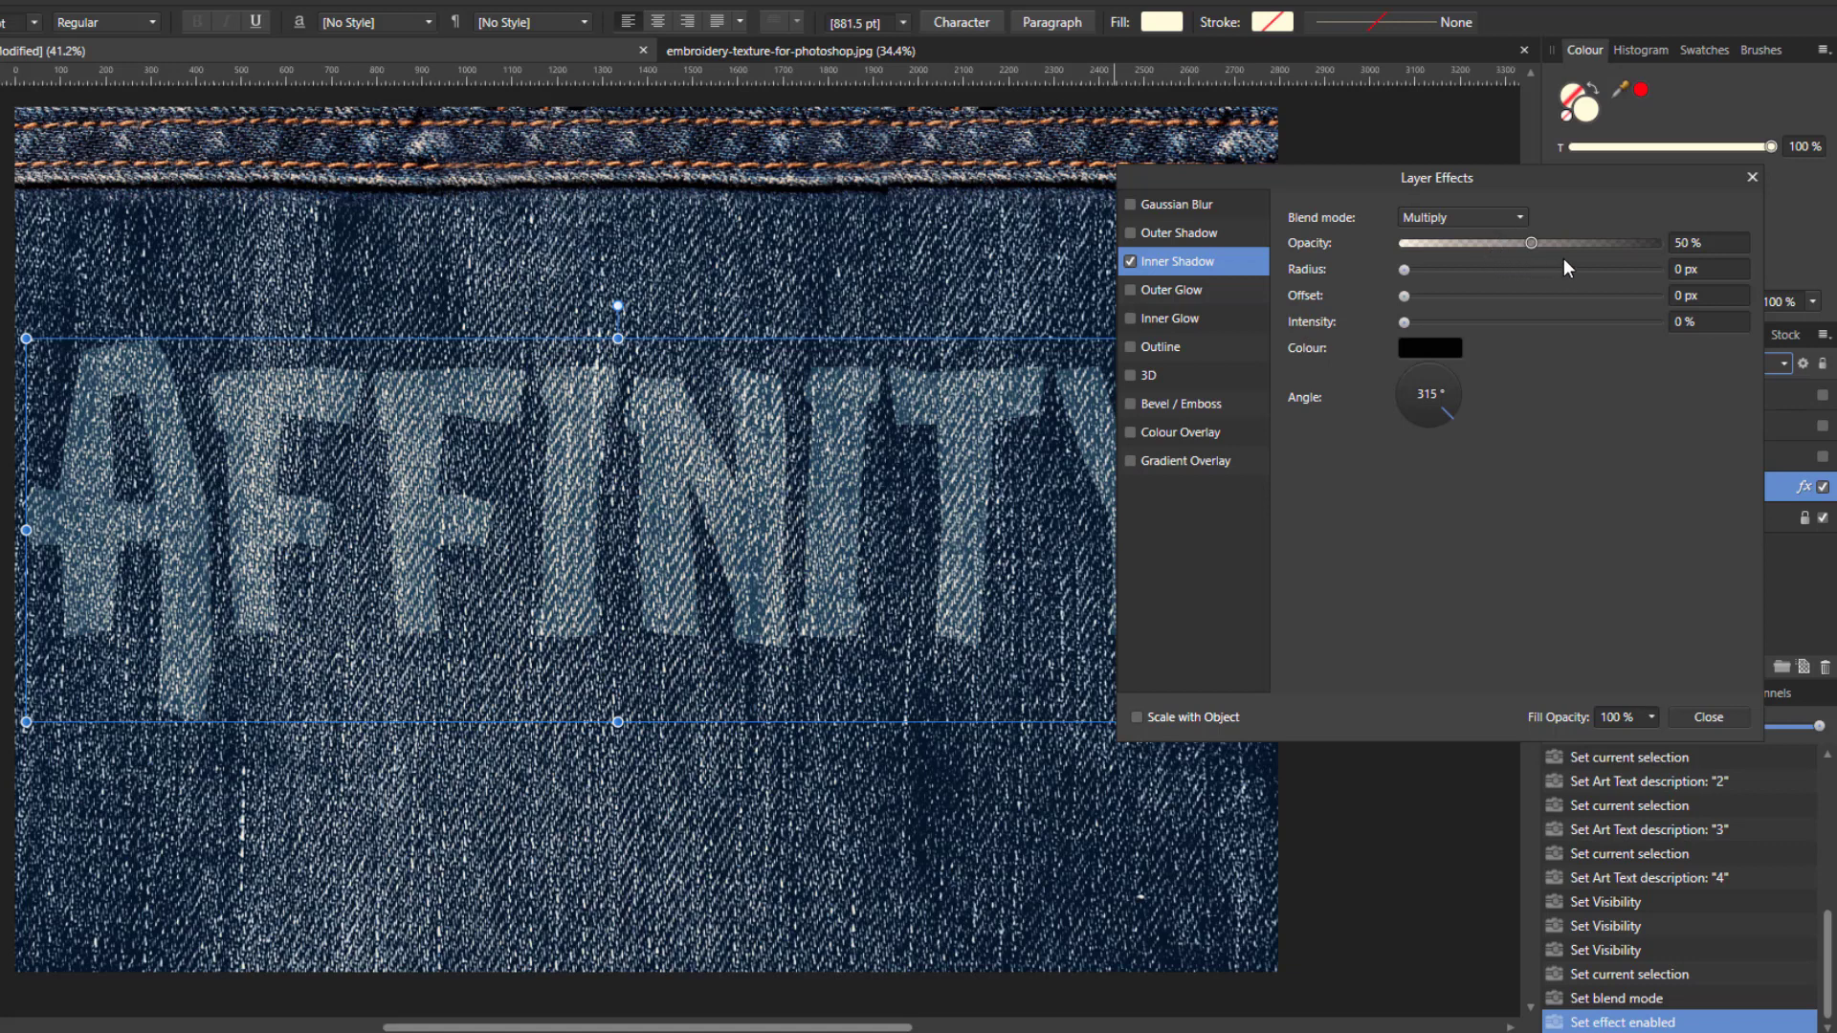
{"action": "left_click", "coordinate": [1680, 274]}
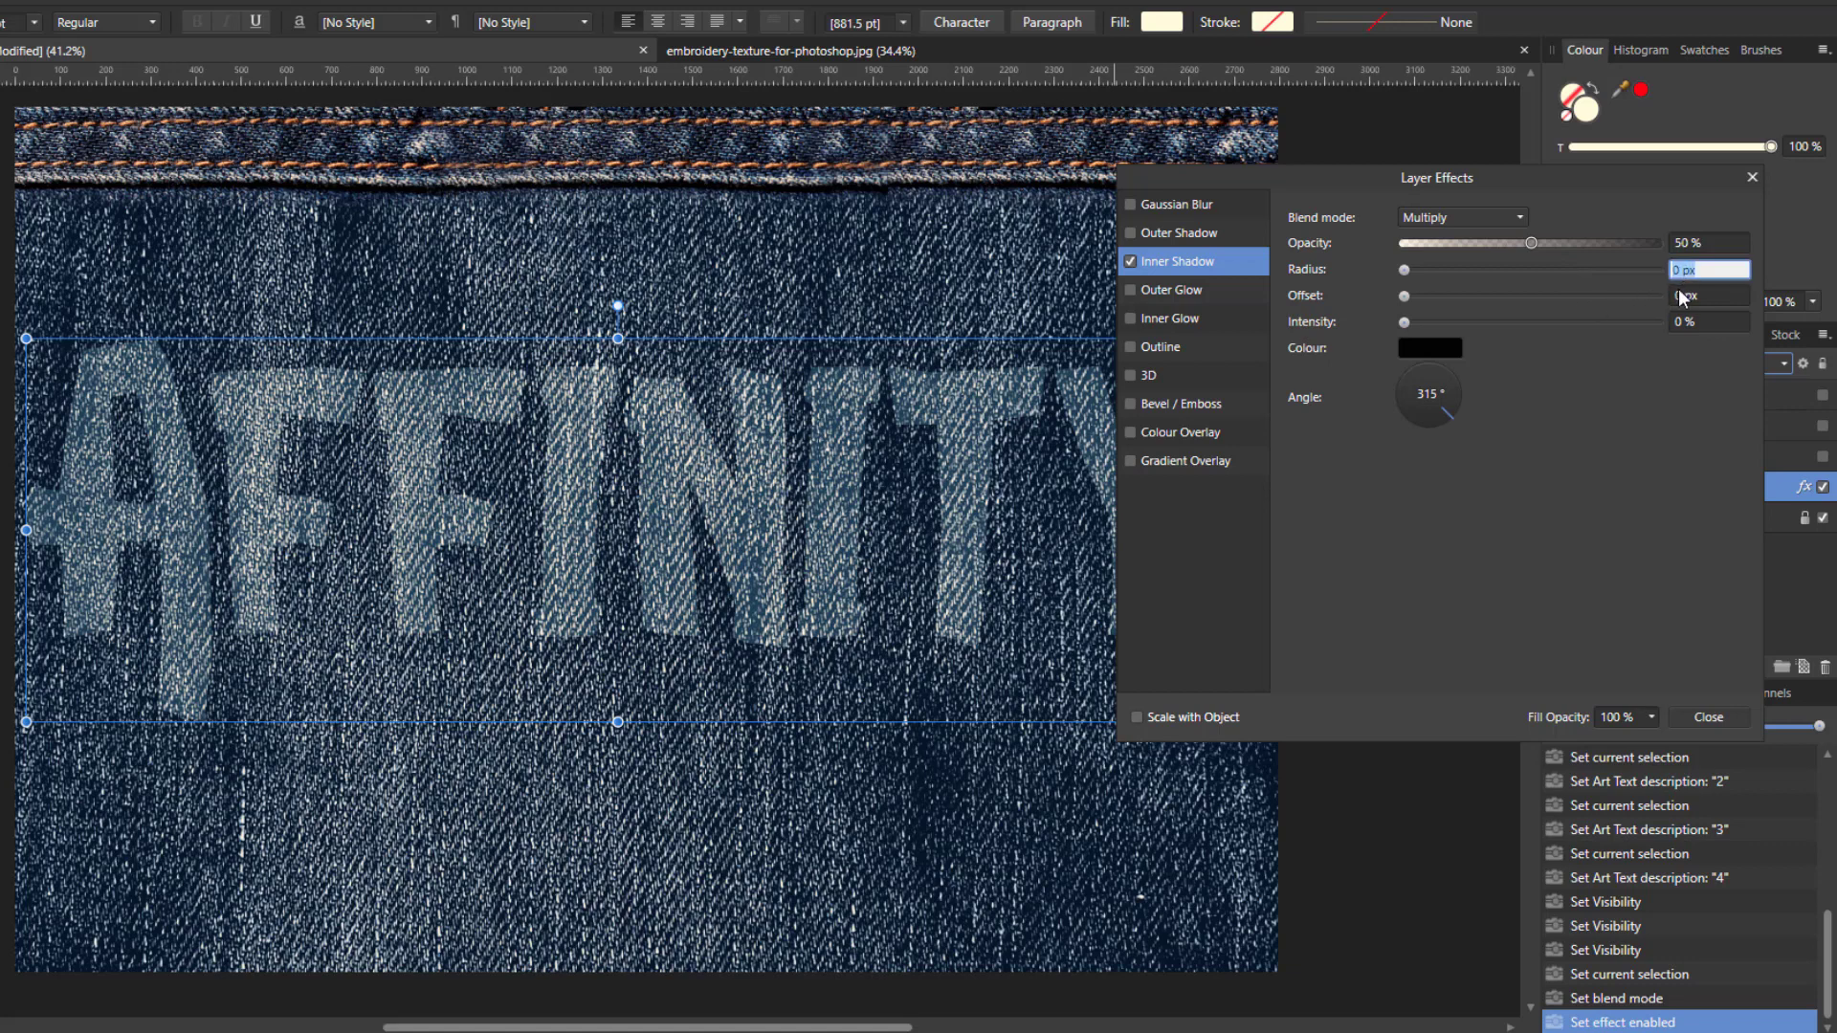
{"action": "type", "text": "2"}
{"action": "left_click", "coordinate": [1689, 300]}
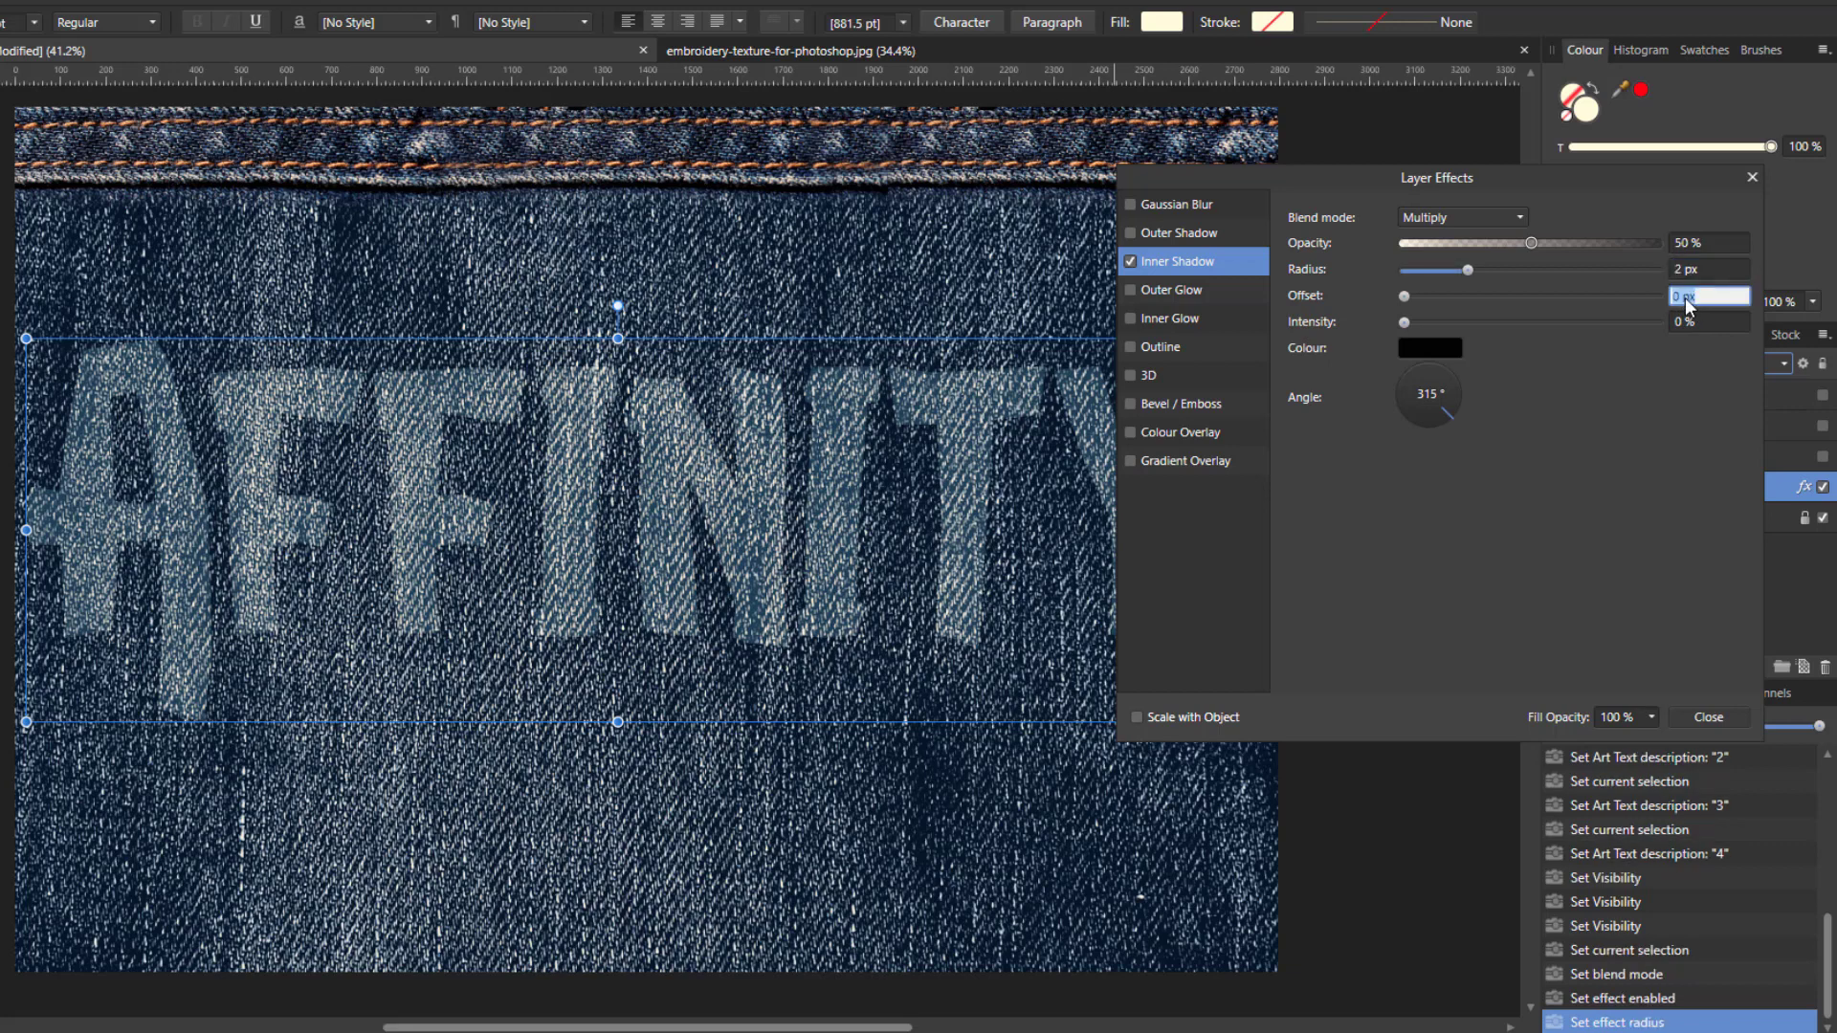
{"action": "type", "text": "5"}
Step: Set the inner shadow's intensity to 5% and its angle to 135°
{"action": "left_click", "coordinate": [1680, 322]}
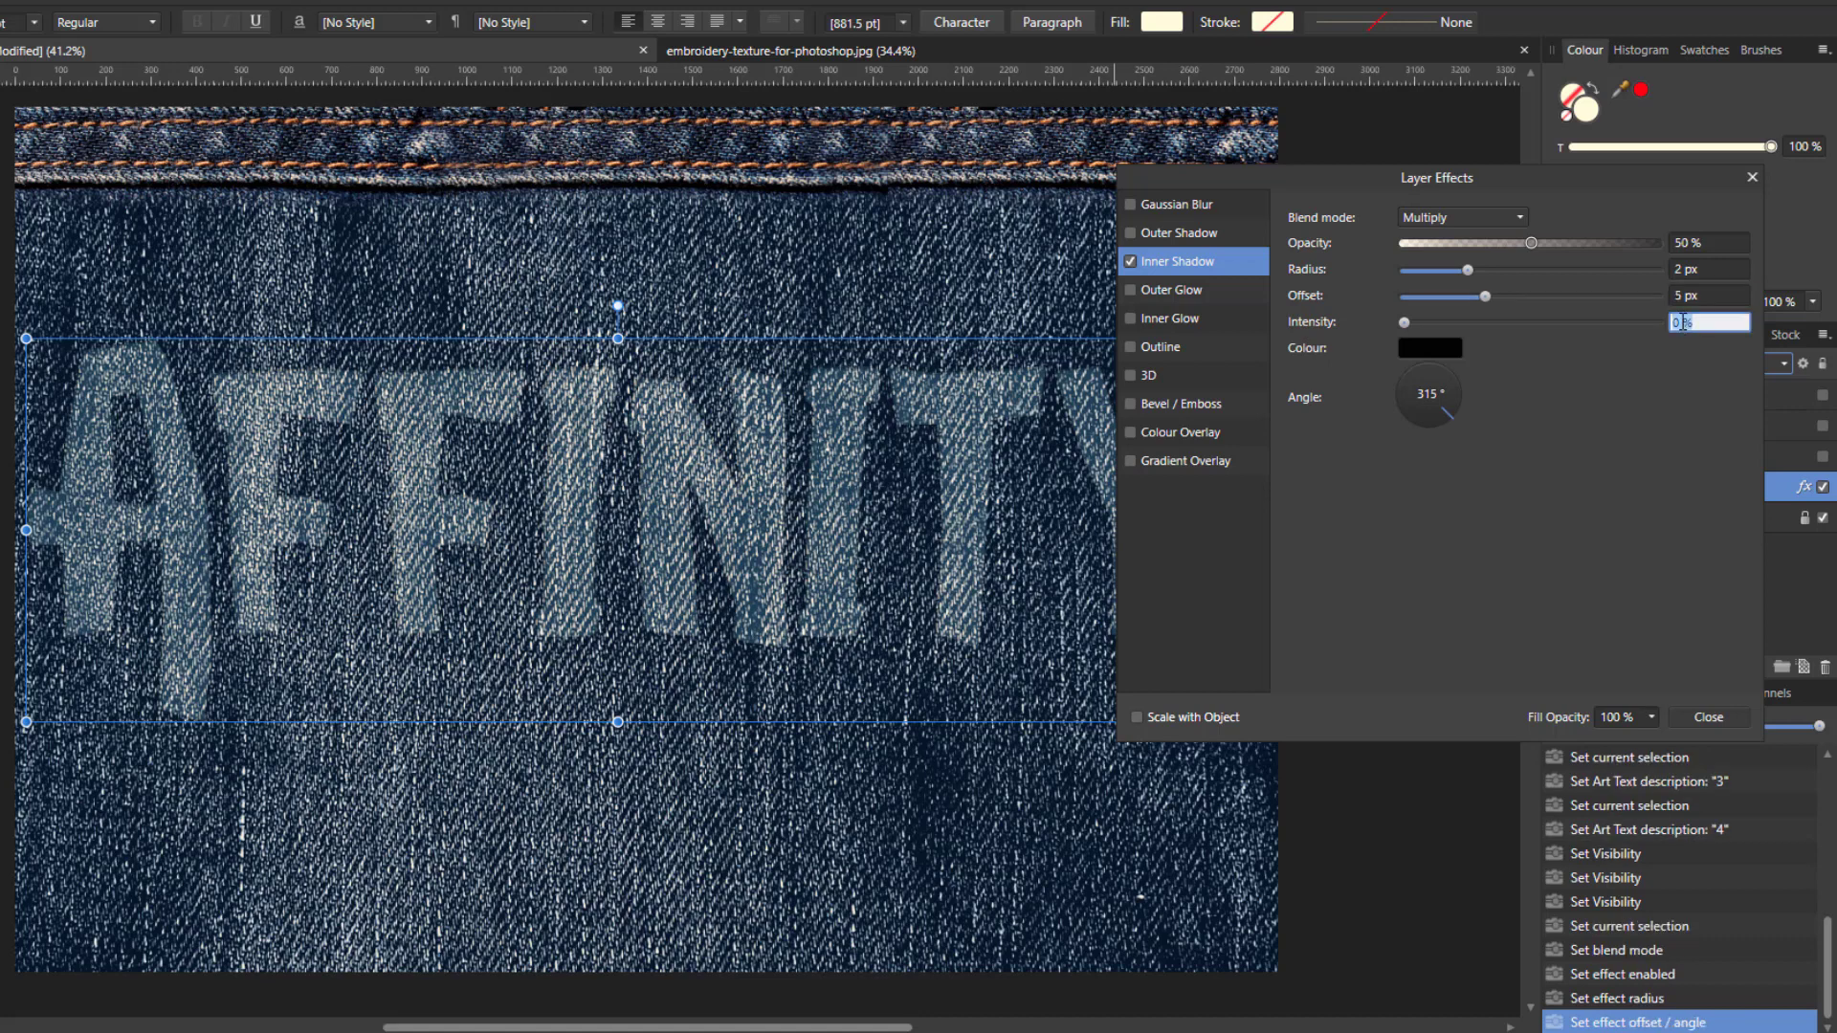
{"action": "type", "text": "5"}
{"action": "key", "text": "Return"}
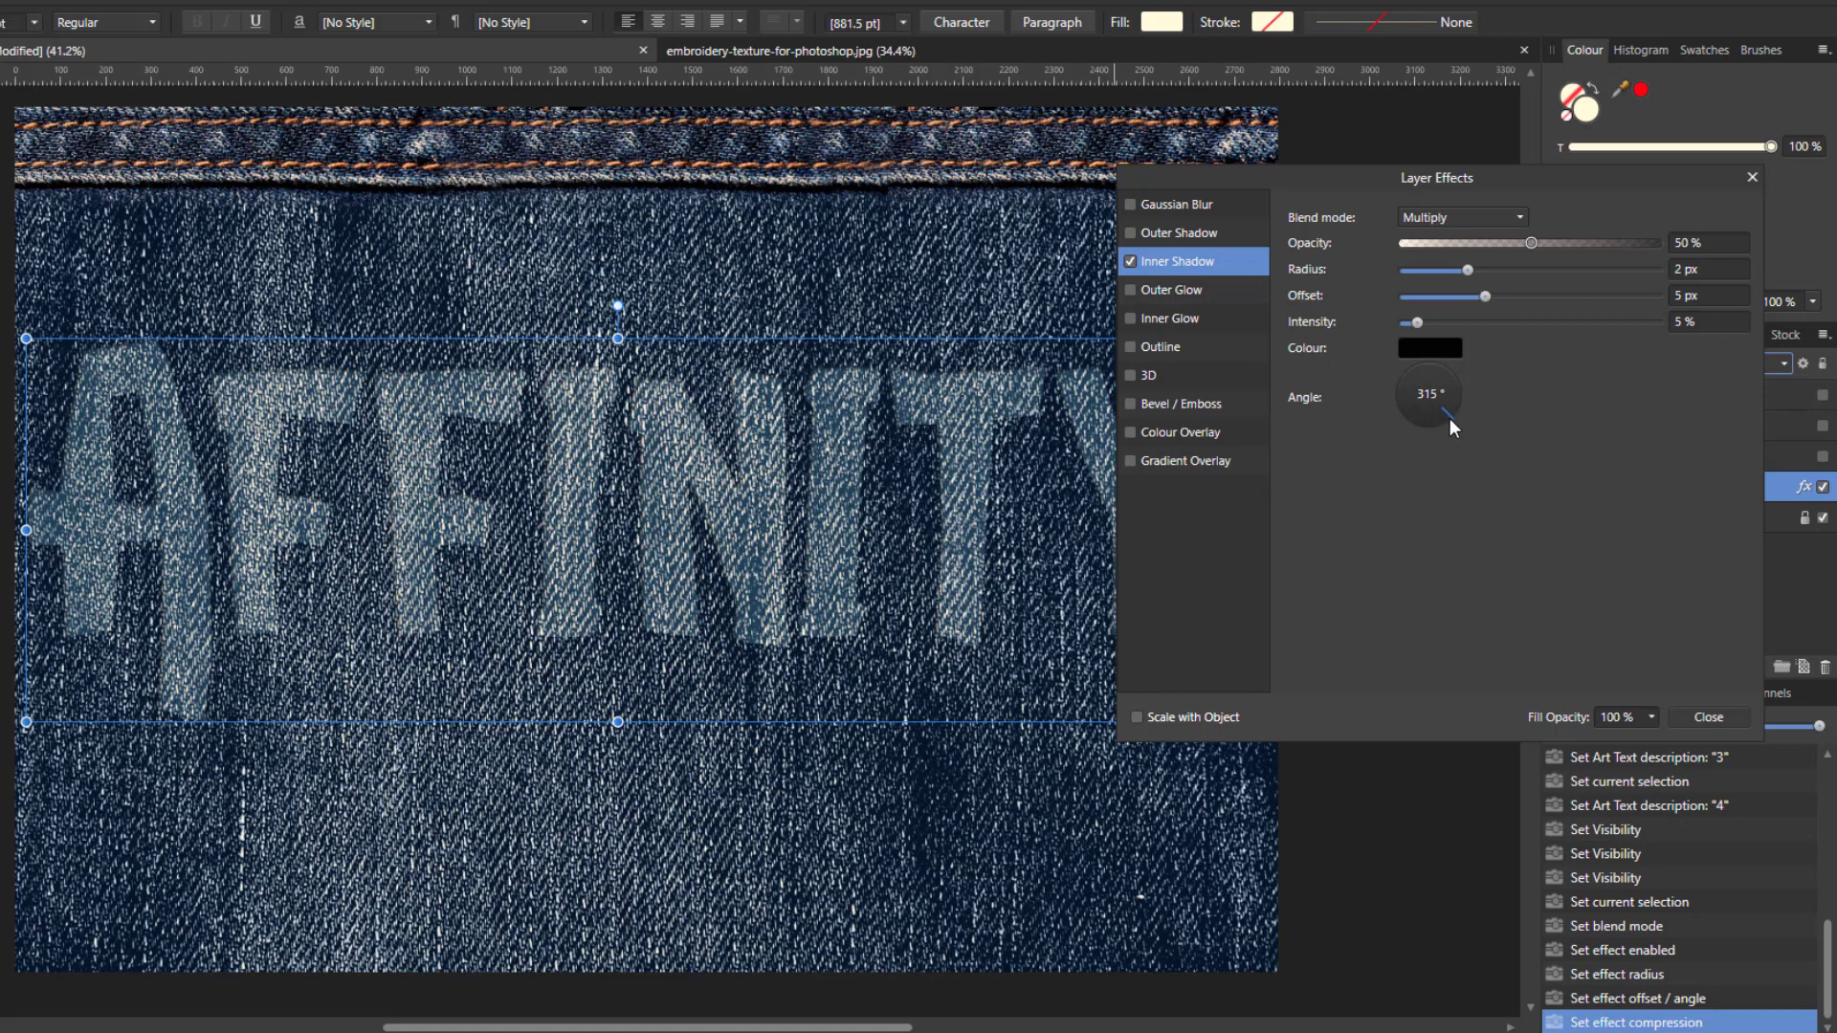
{"action": "left_click", "coordinate": [1409, 372]}
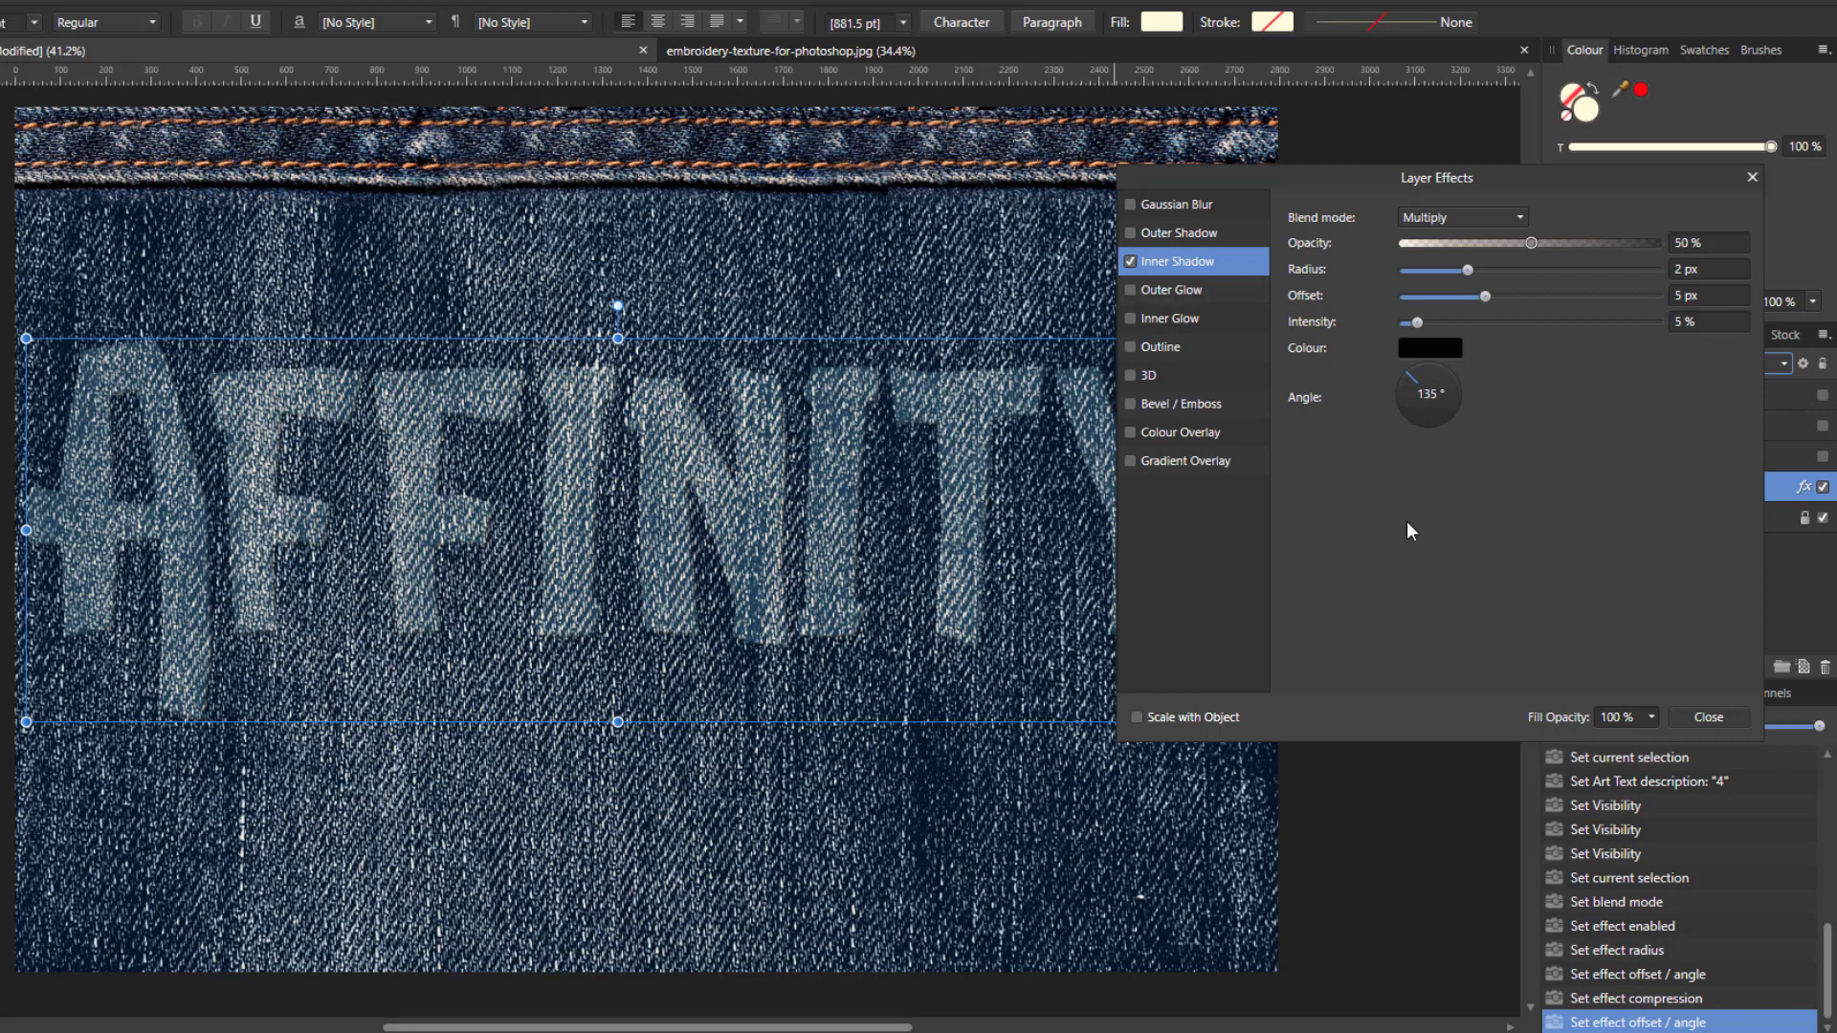
Step: Enable an Inner Glow on text layer 1 with the Normal blend mode and 10% opacity
{"action": "left_click", "coordinate": [1130, 318]}
{"action": "left_click", "coordinate": [1182, 318]}
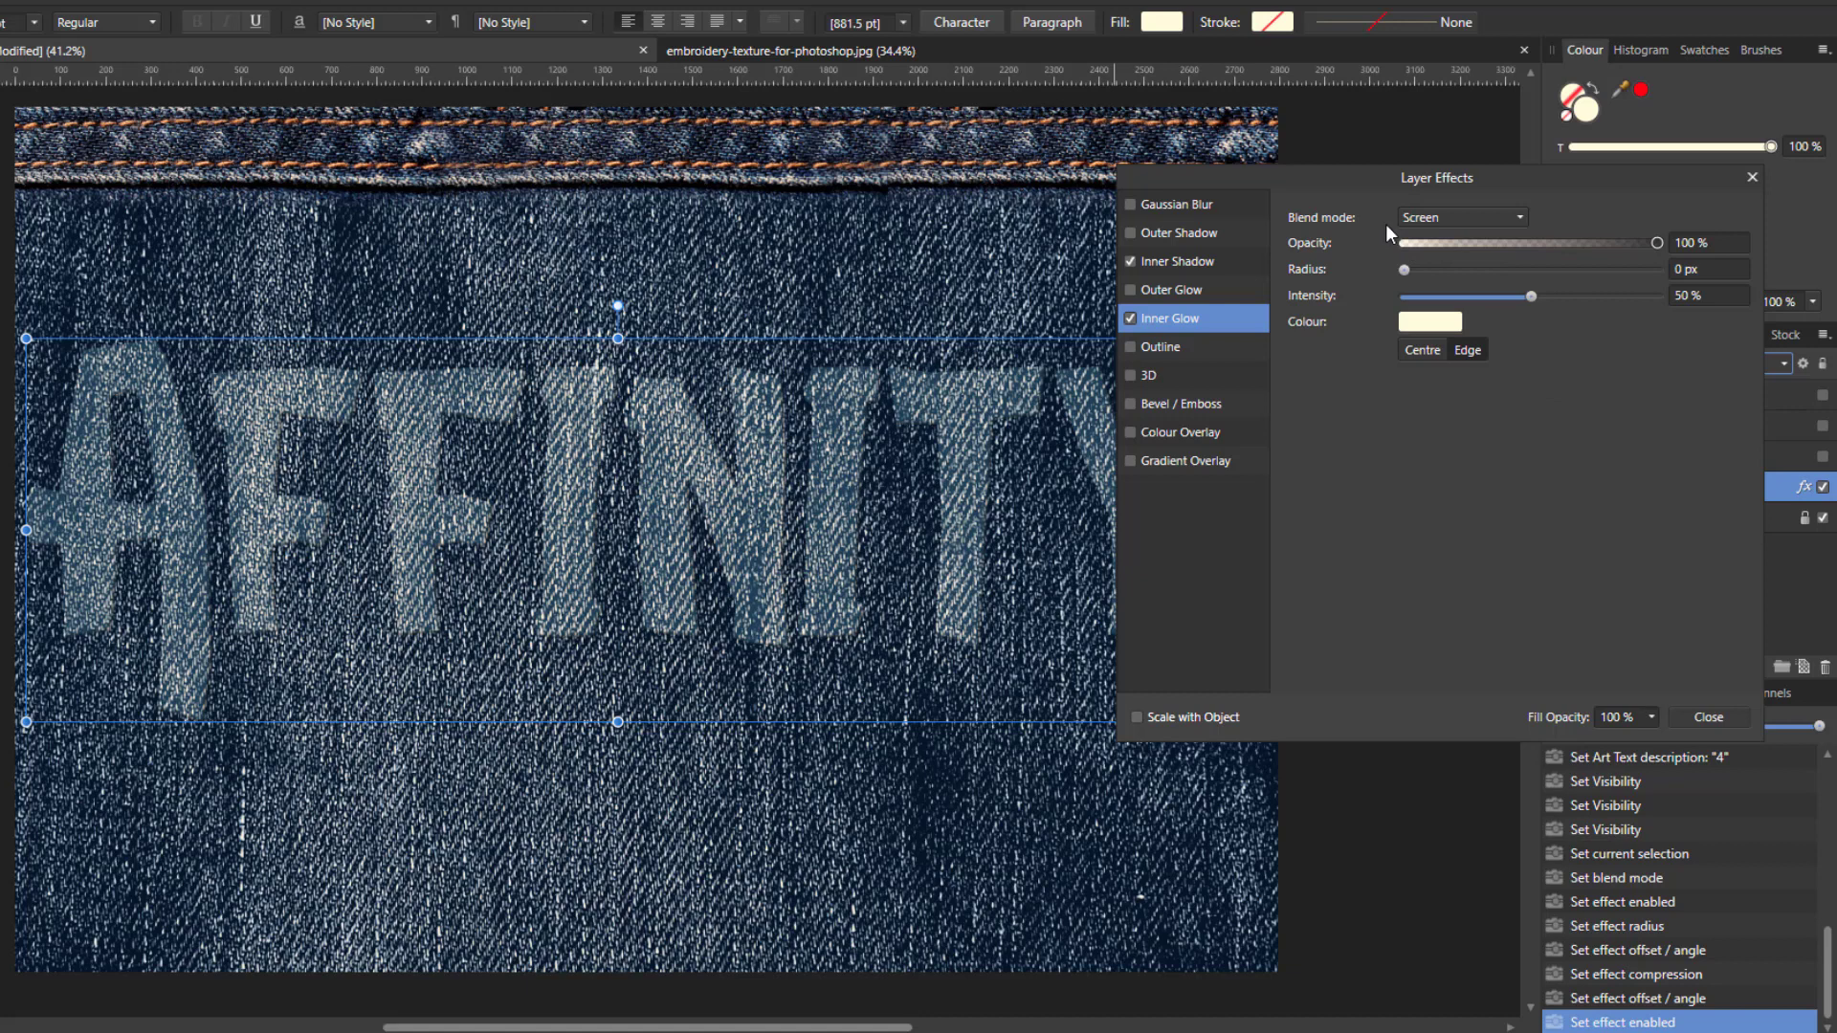
{"action": "left_click", "coordinate": [1519, 218]}
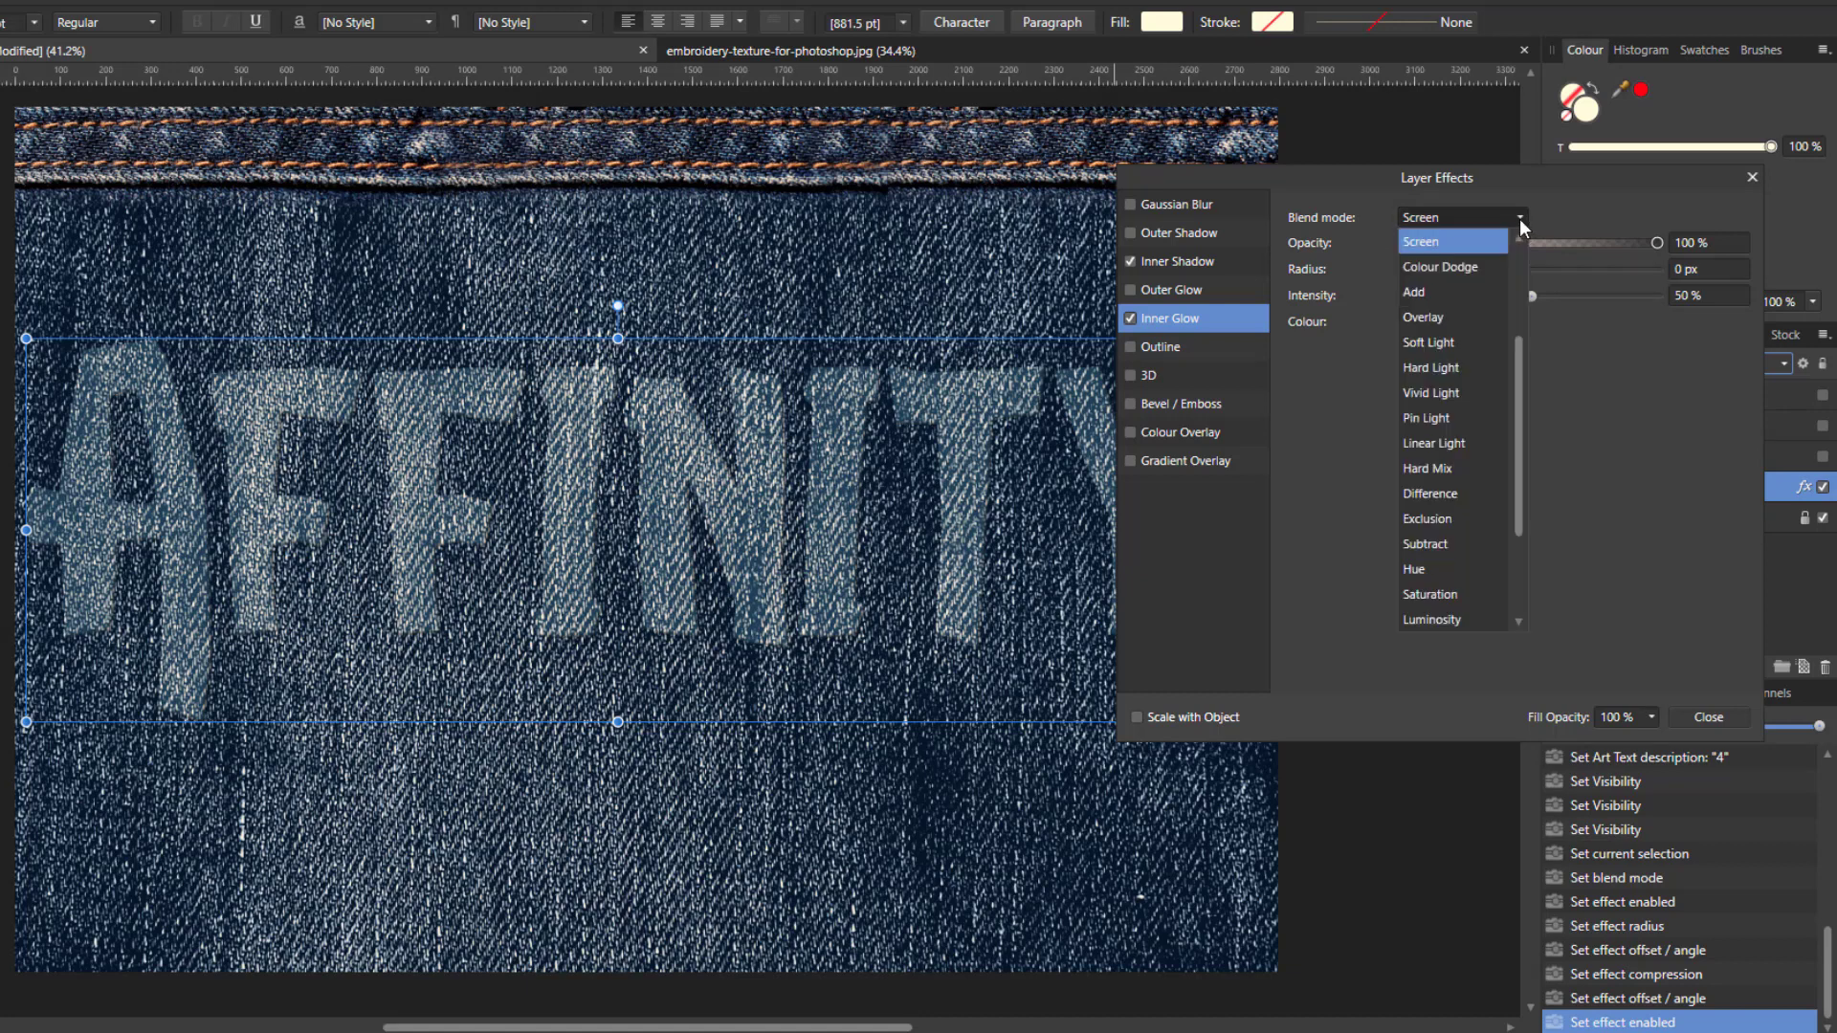
{"action": "scroll", "coordinate": [1517, 250], "scroll_direction": "up", "scroll_amount": 3}
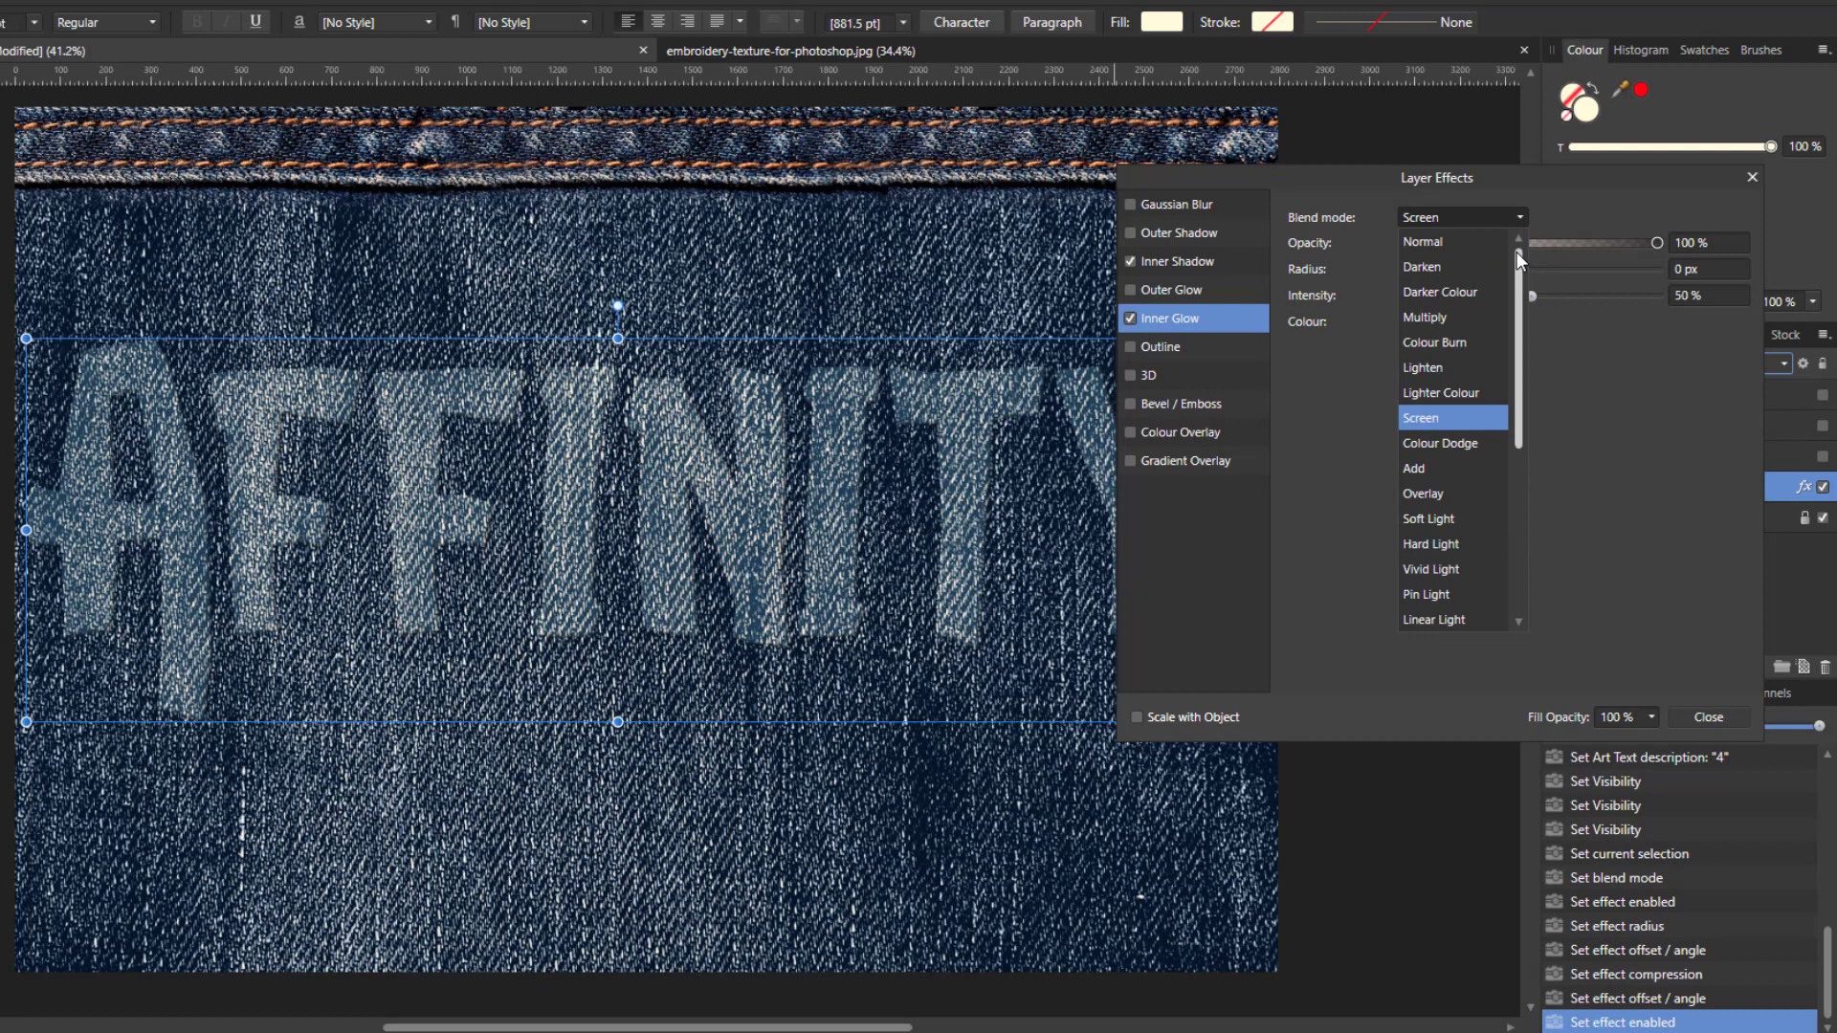
{"action": "left_click", "coordinate": [1446, 249]}
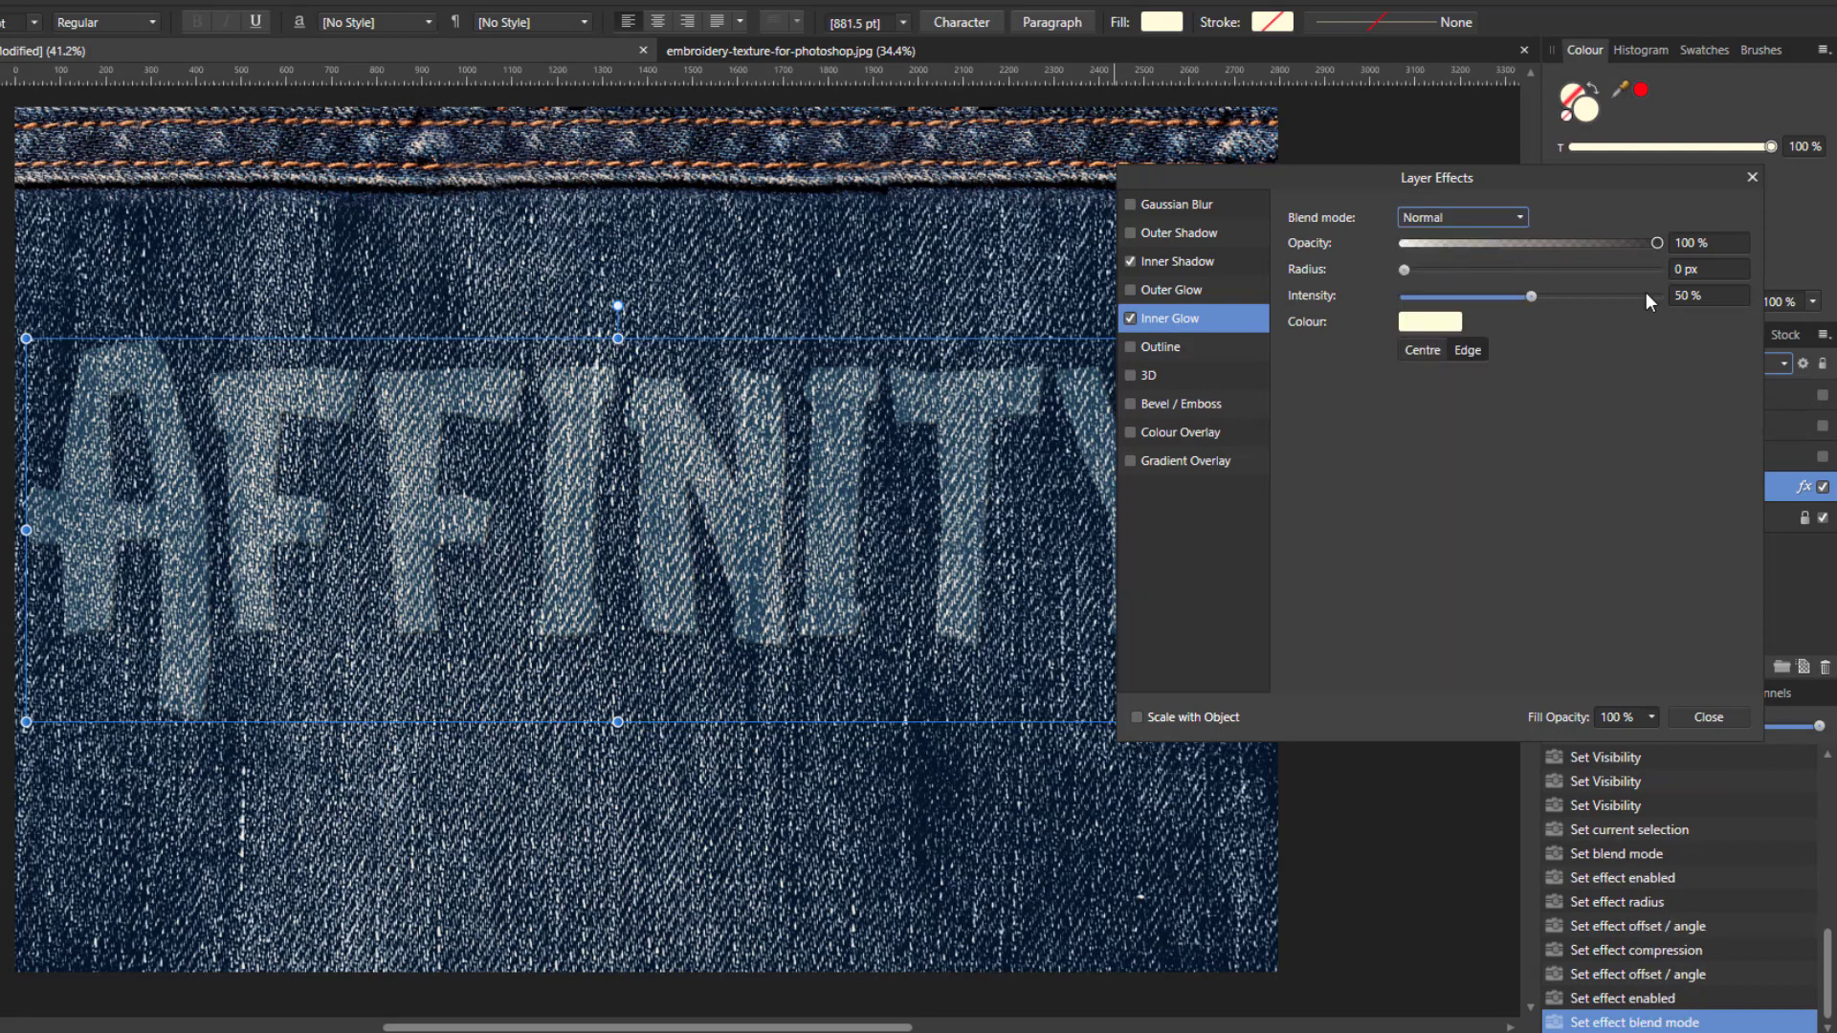
{"action": "left_click", "coordinate": [1687, 244]}
{"action": "type", "text": "10"}
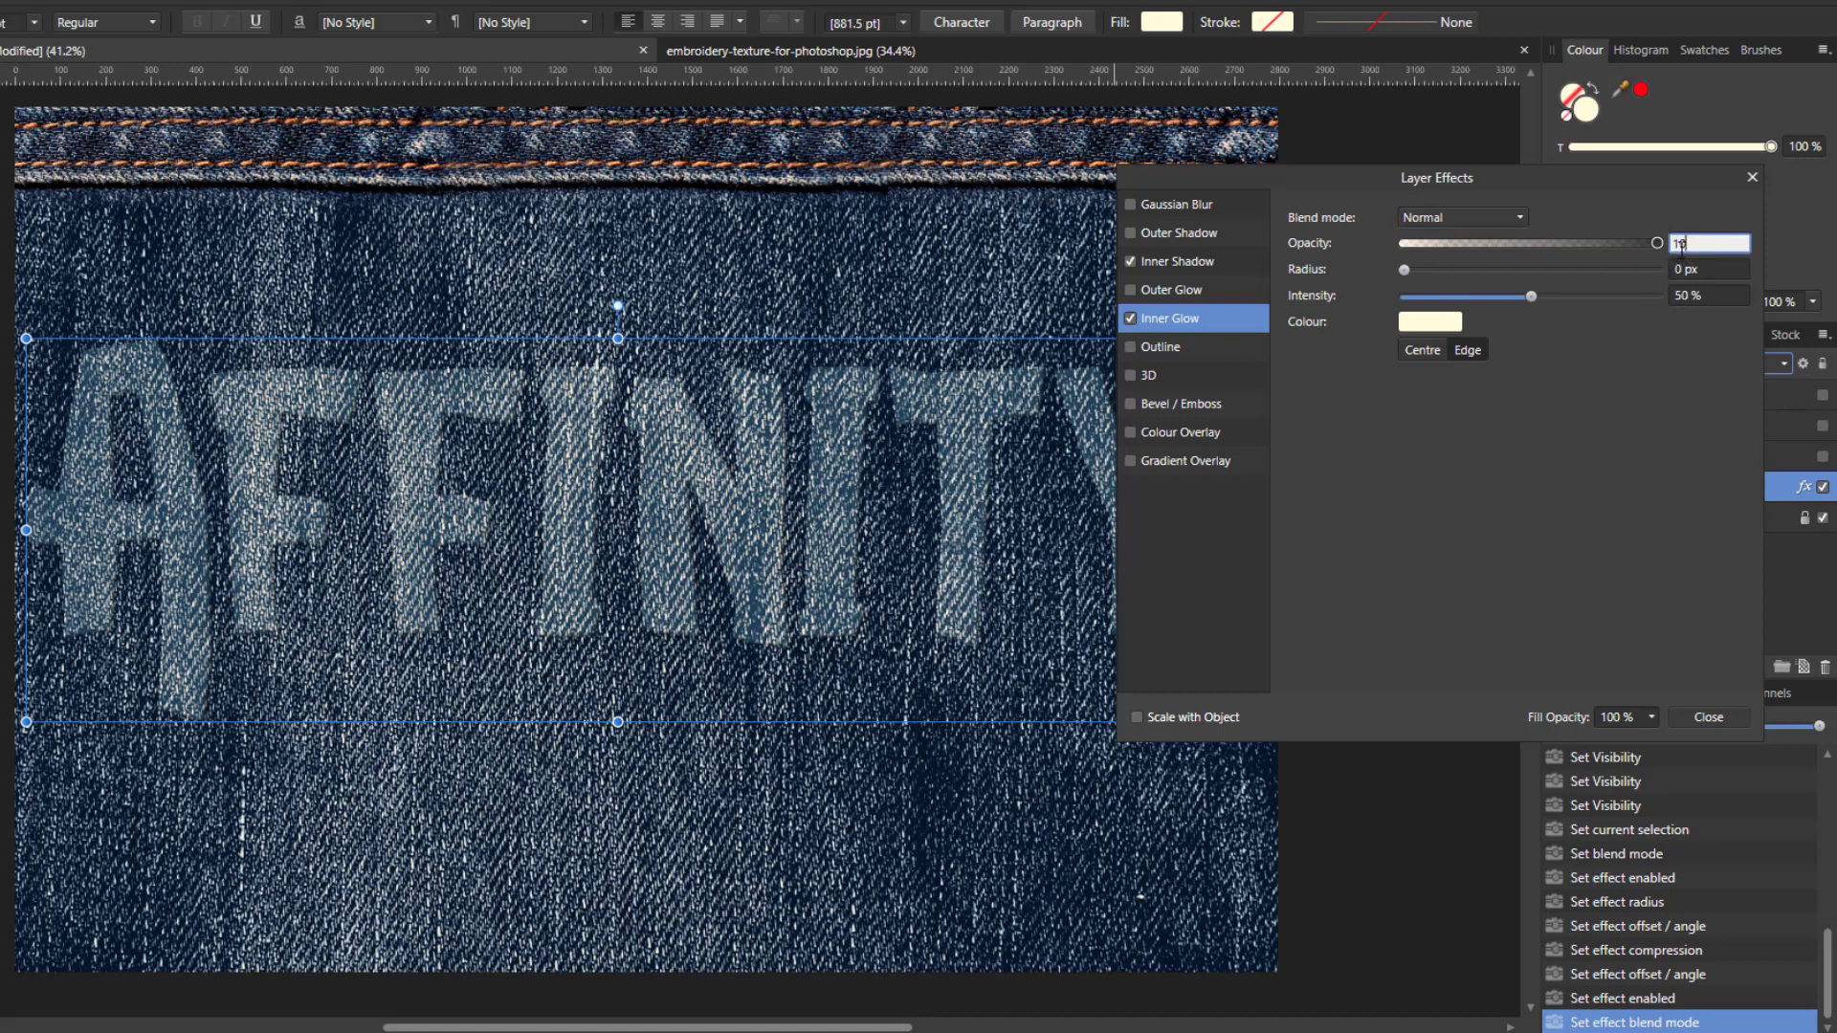
{"action": "key", "text": "Return"}
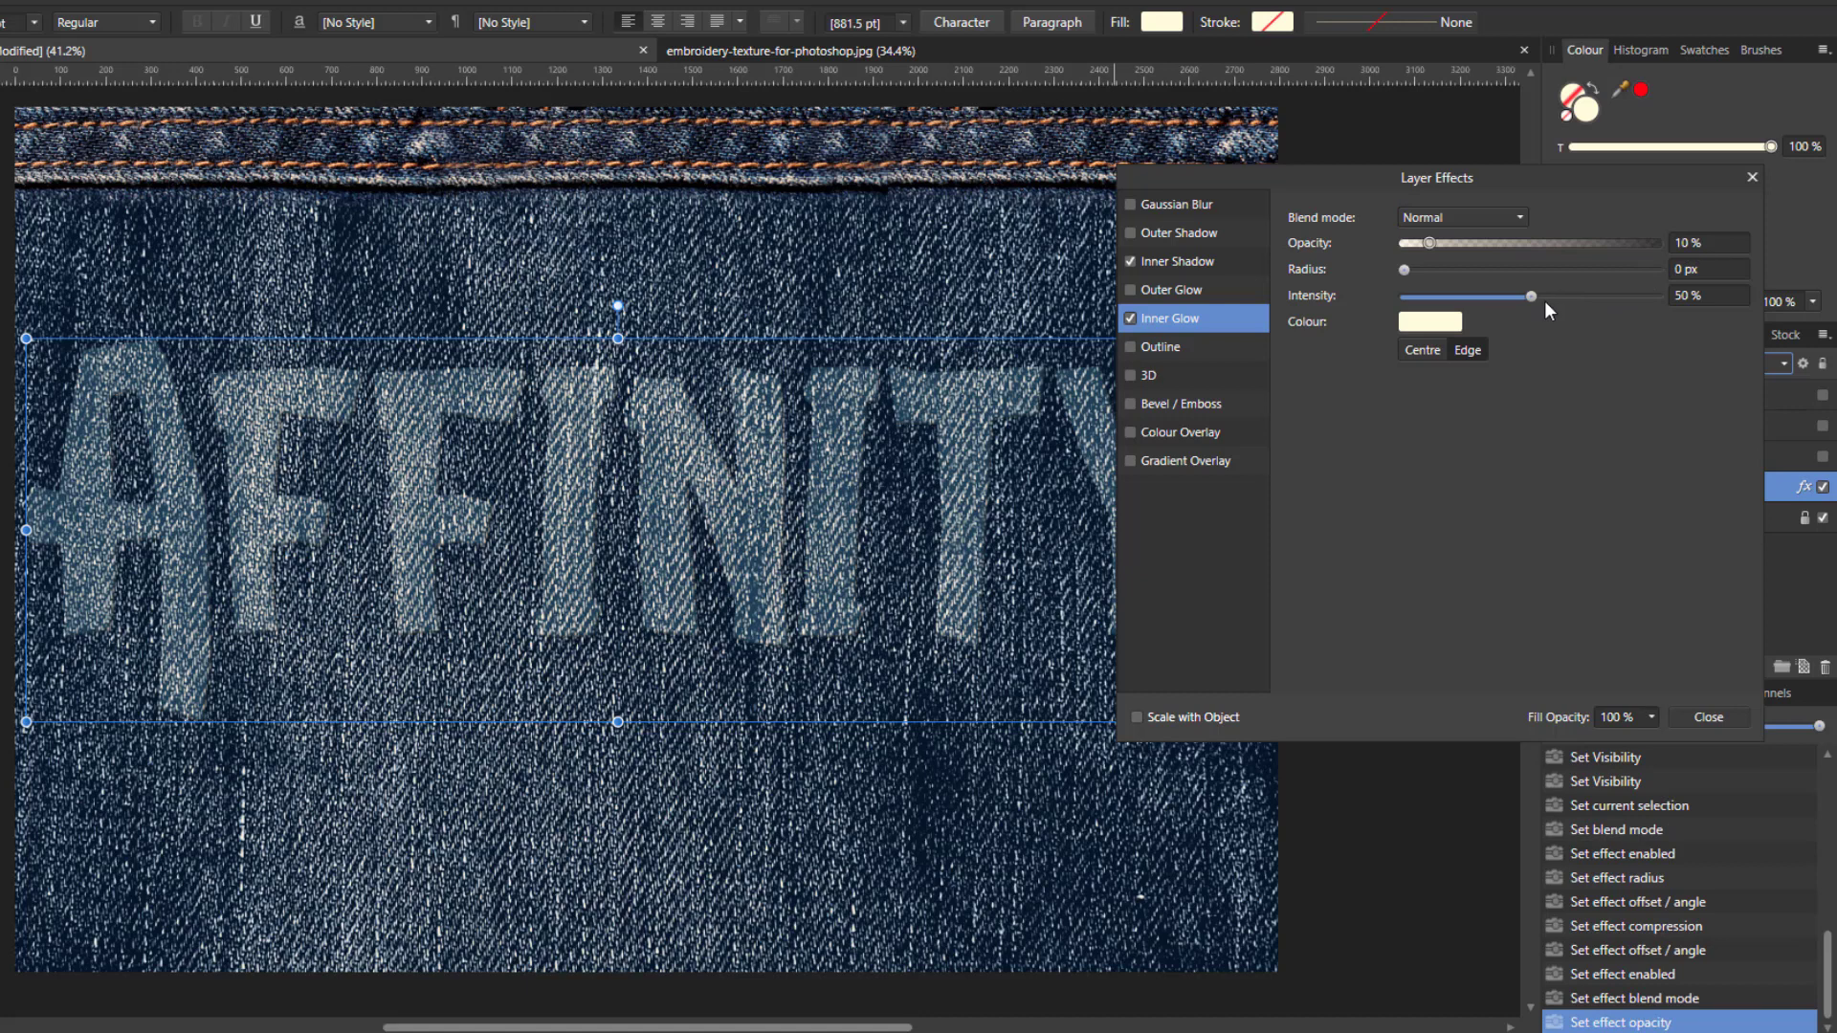
Step: Set the inner glow's radius to 13 px and its intensity to 10%
{"action": "left_click", "coordinate": [1687, 268]}
{"action": "type", "text": "13"}
{"action": "left_click", "coordinate": [1688, 294]}
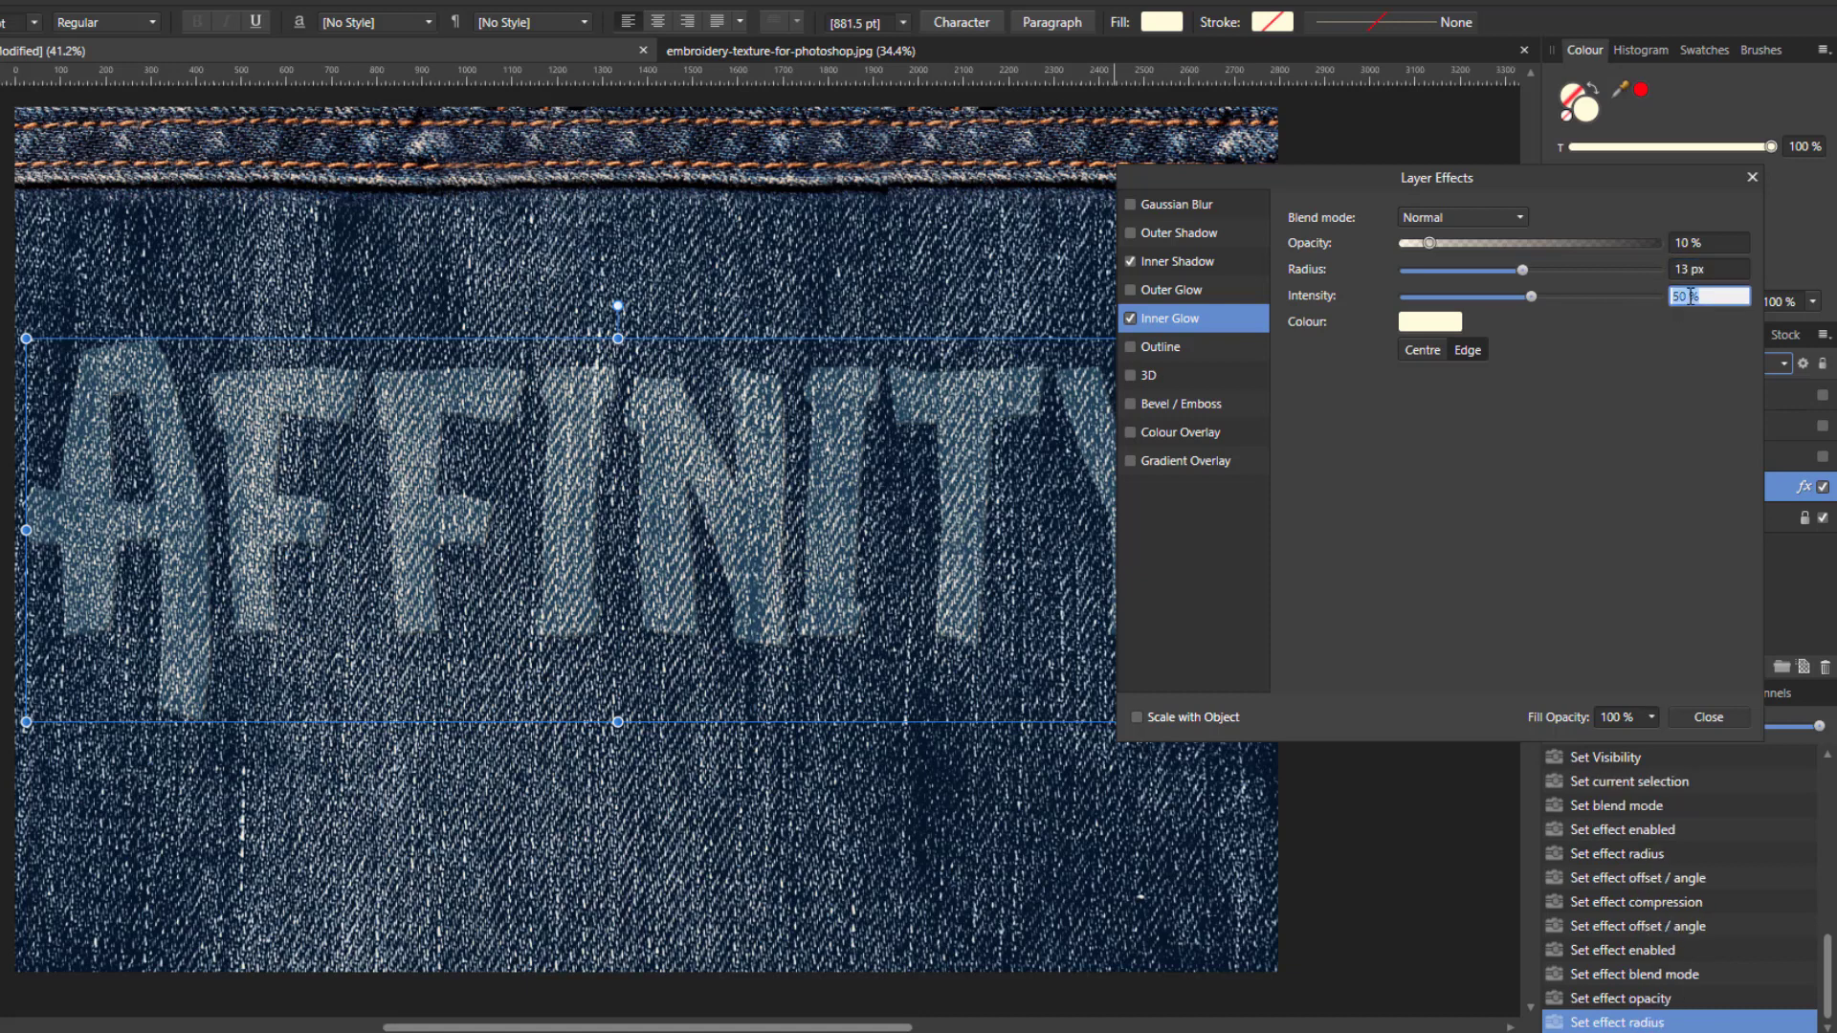
{"action": "type", "text": "10"}
{"action": "key", "text": "Return"}
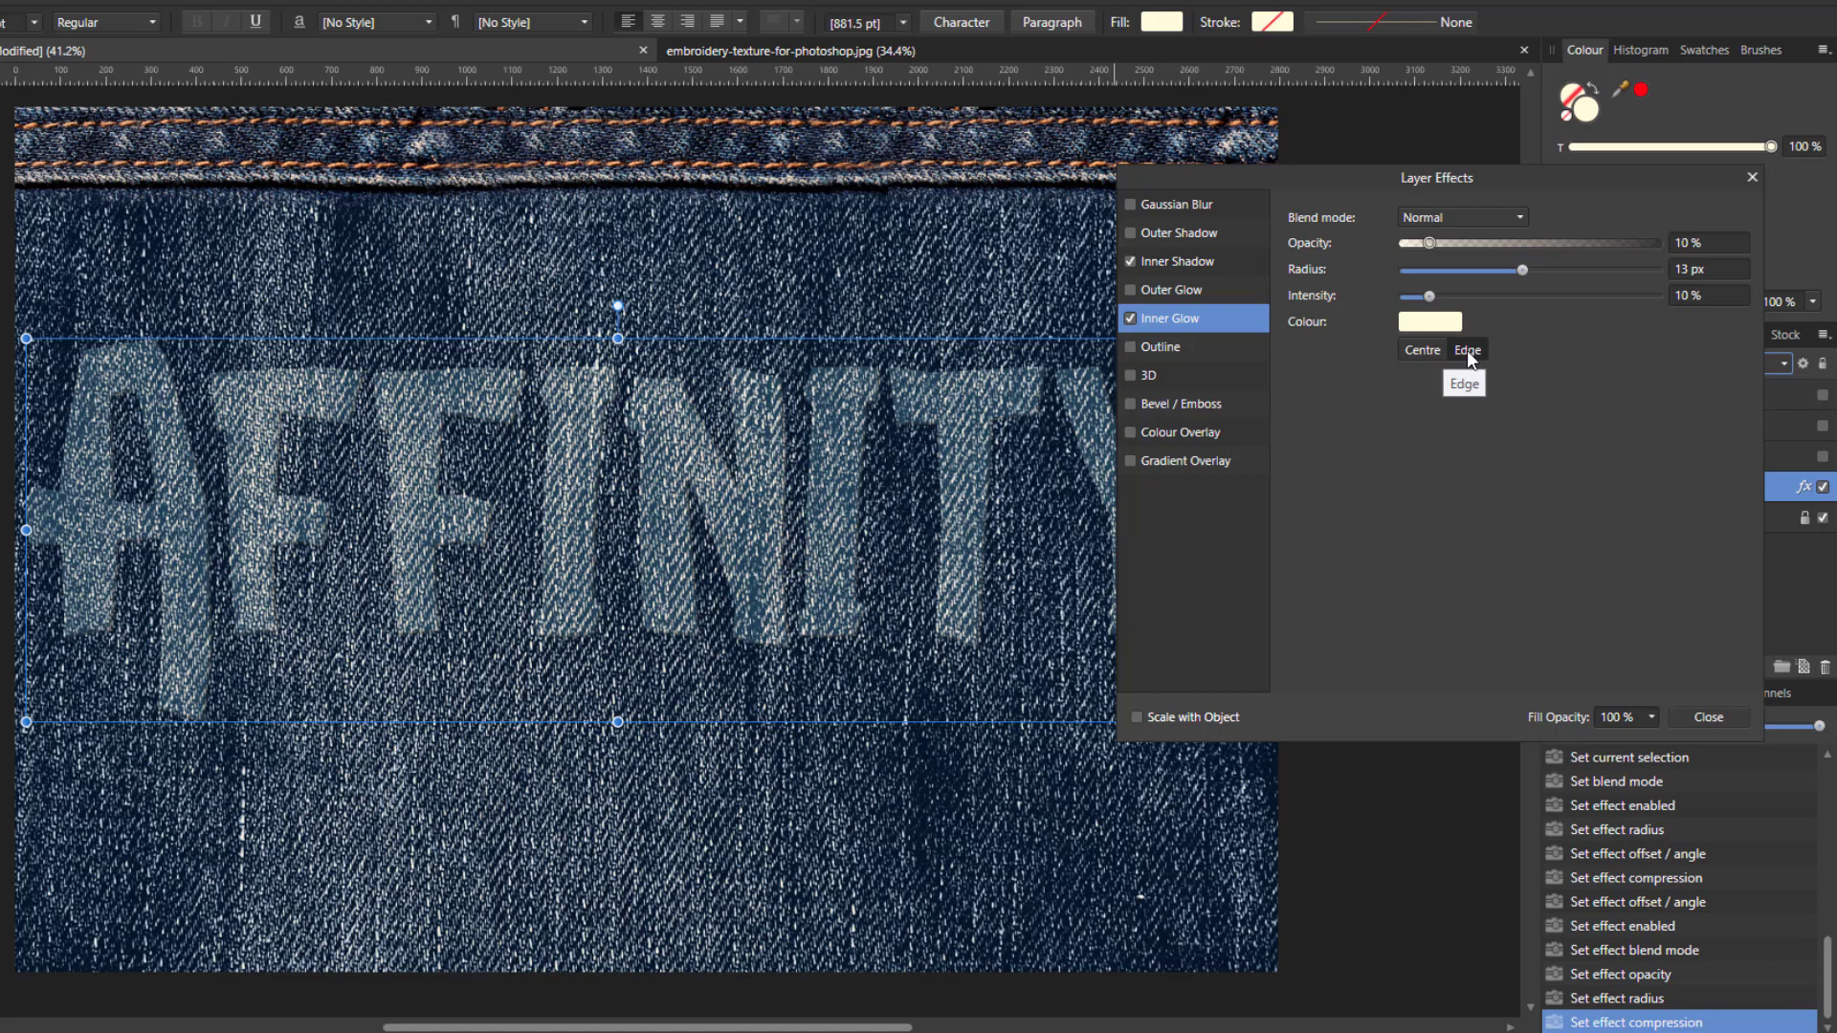
Step: Enable an Outer type Bevel / Emboss on text layer 1 with a 10 px radius and 1 px soften
{"action": "left_click", "coordinate": [1131, 405]}
{"action": "left_click", "coordinate": [1189, 406]}
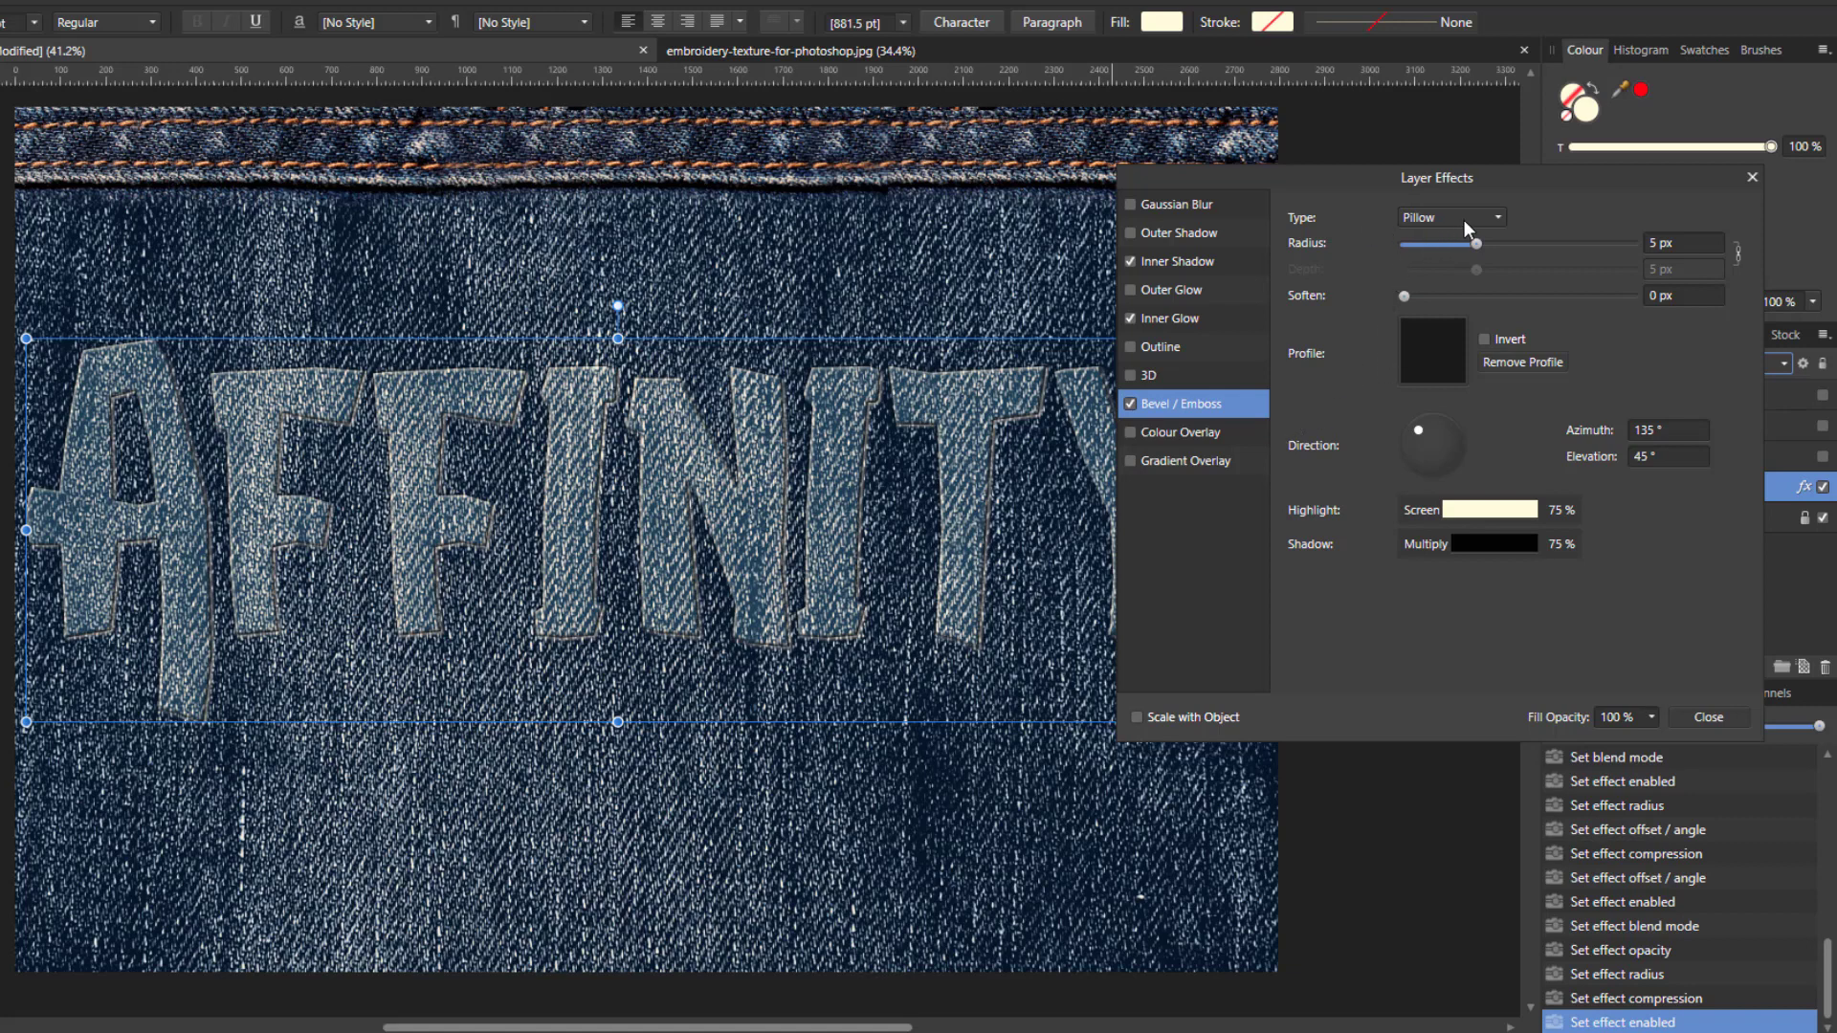
{"action": "left_click", "coordinate": [1499, 220]}
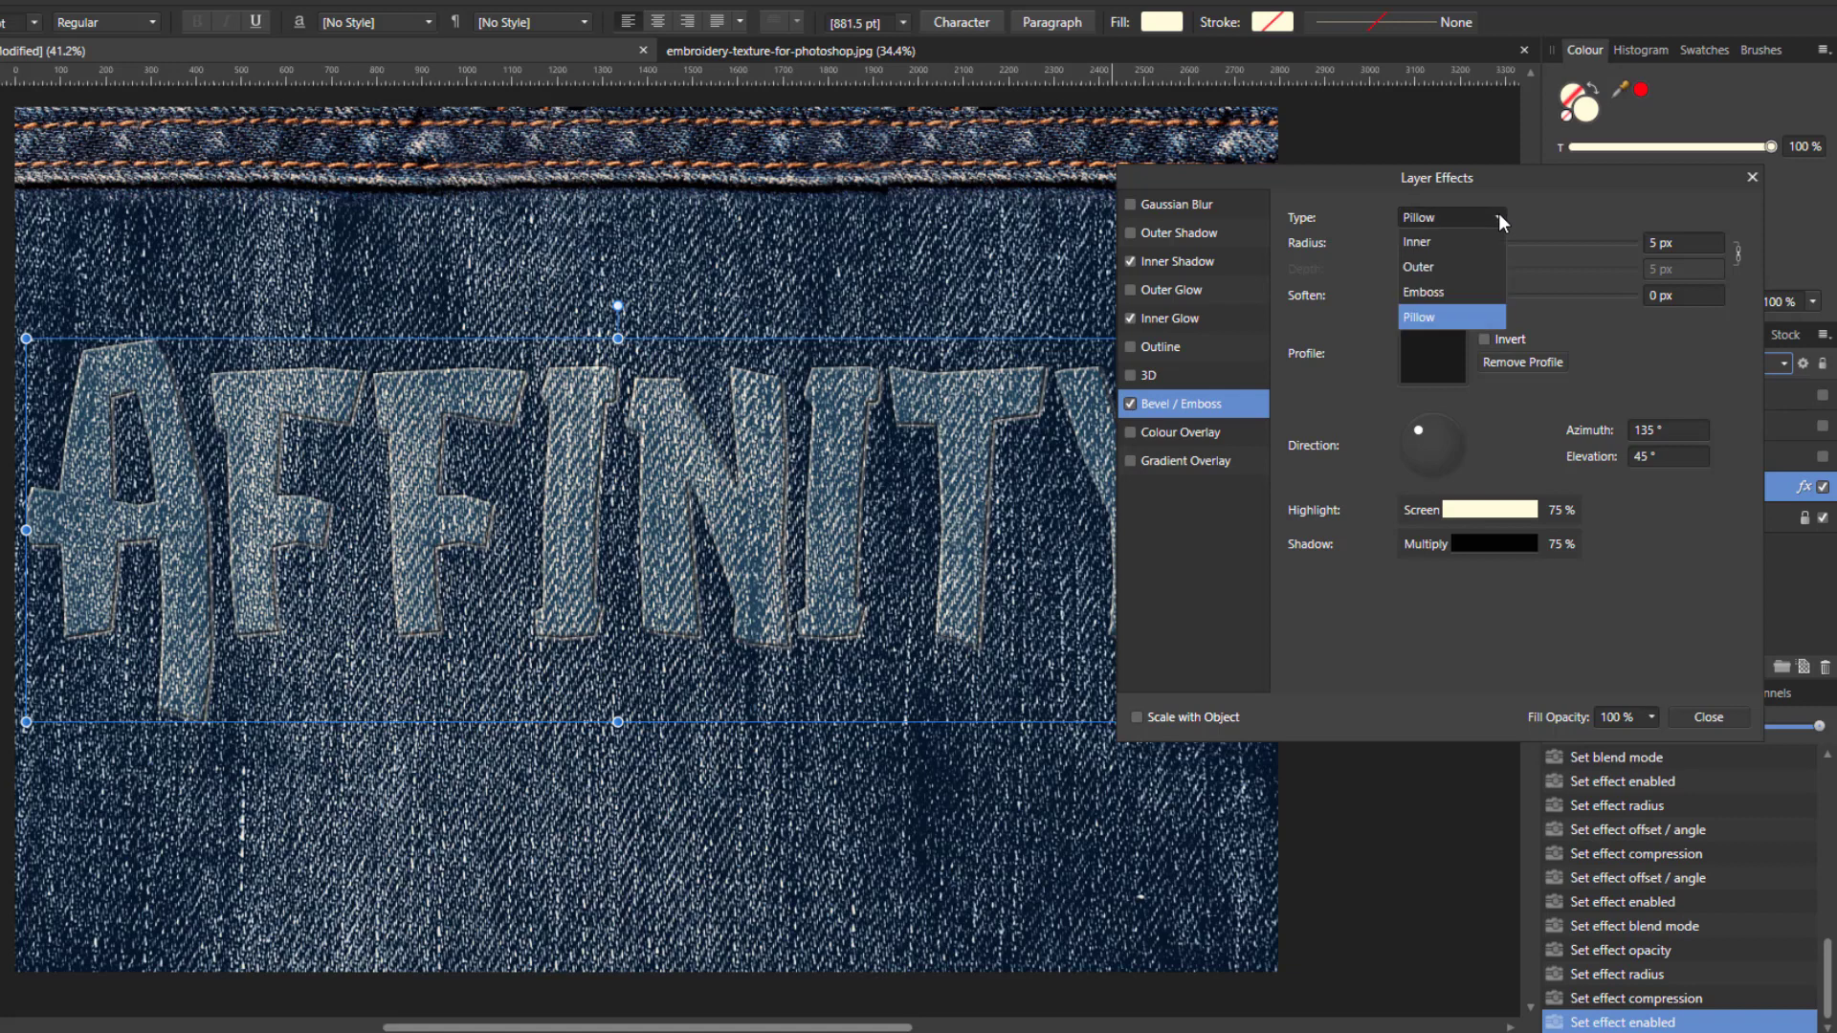
{"action": "left_click", "coordinate": [1432, 267]}
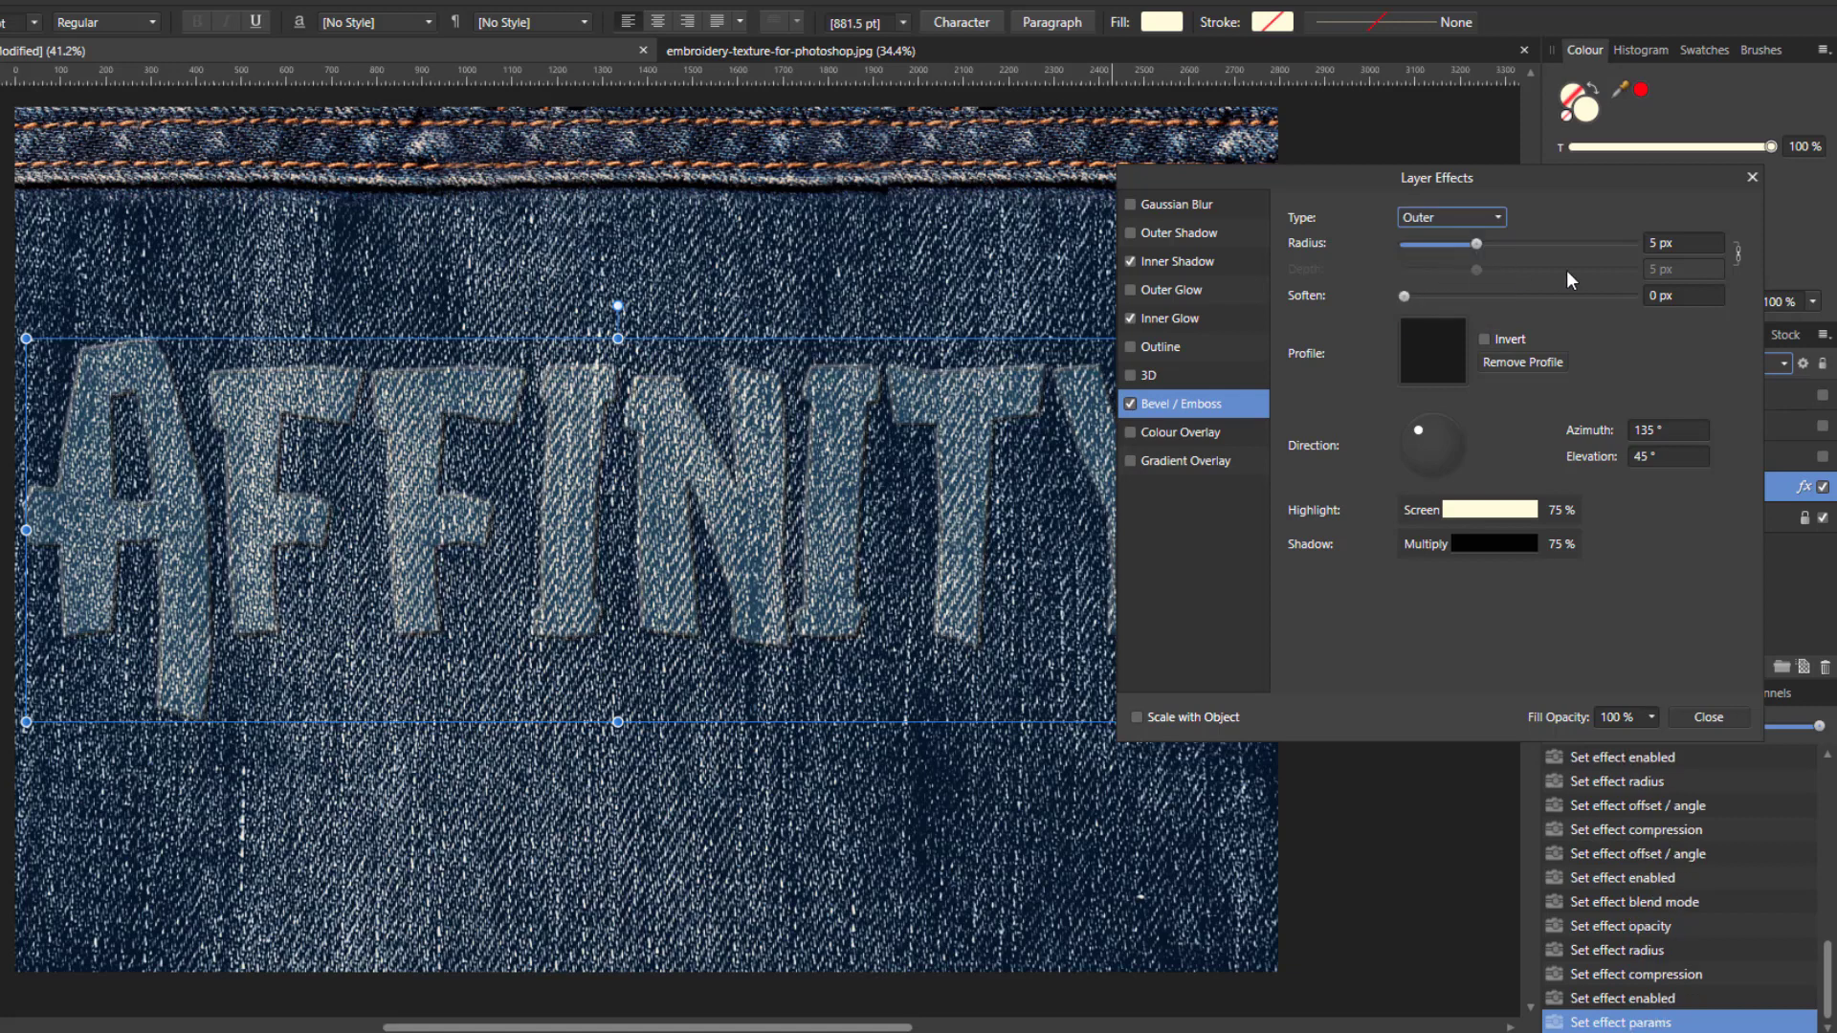
{"action": "left_click", "coordinate": [1673, 239]}
{"action": "type", "text": "10"}
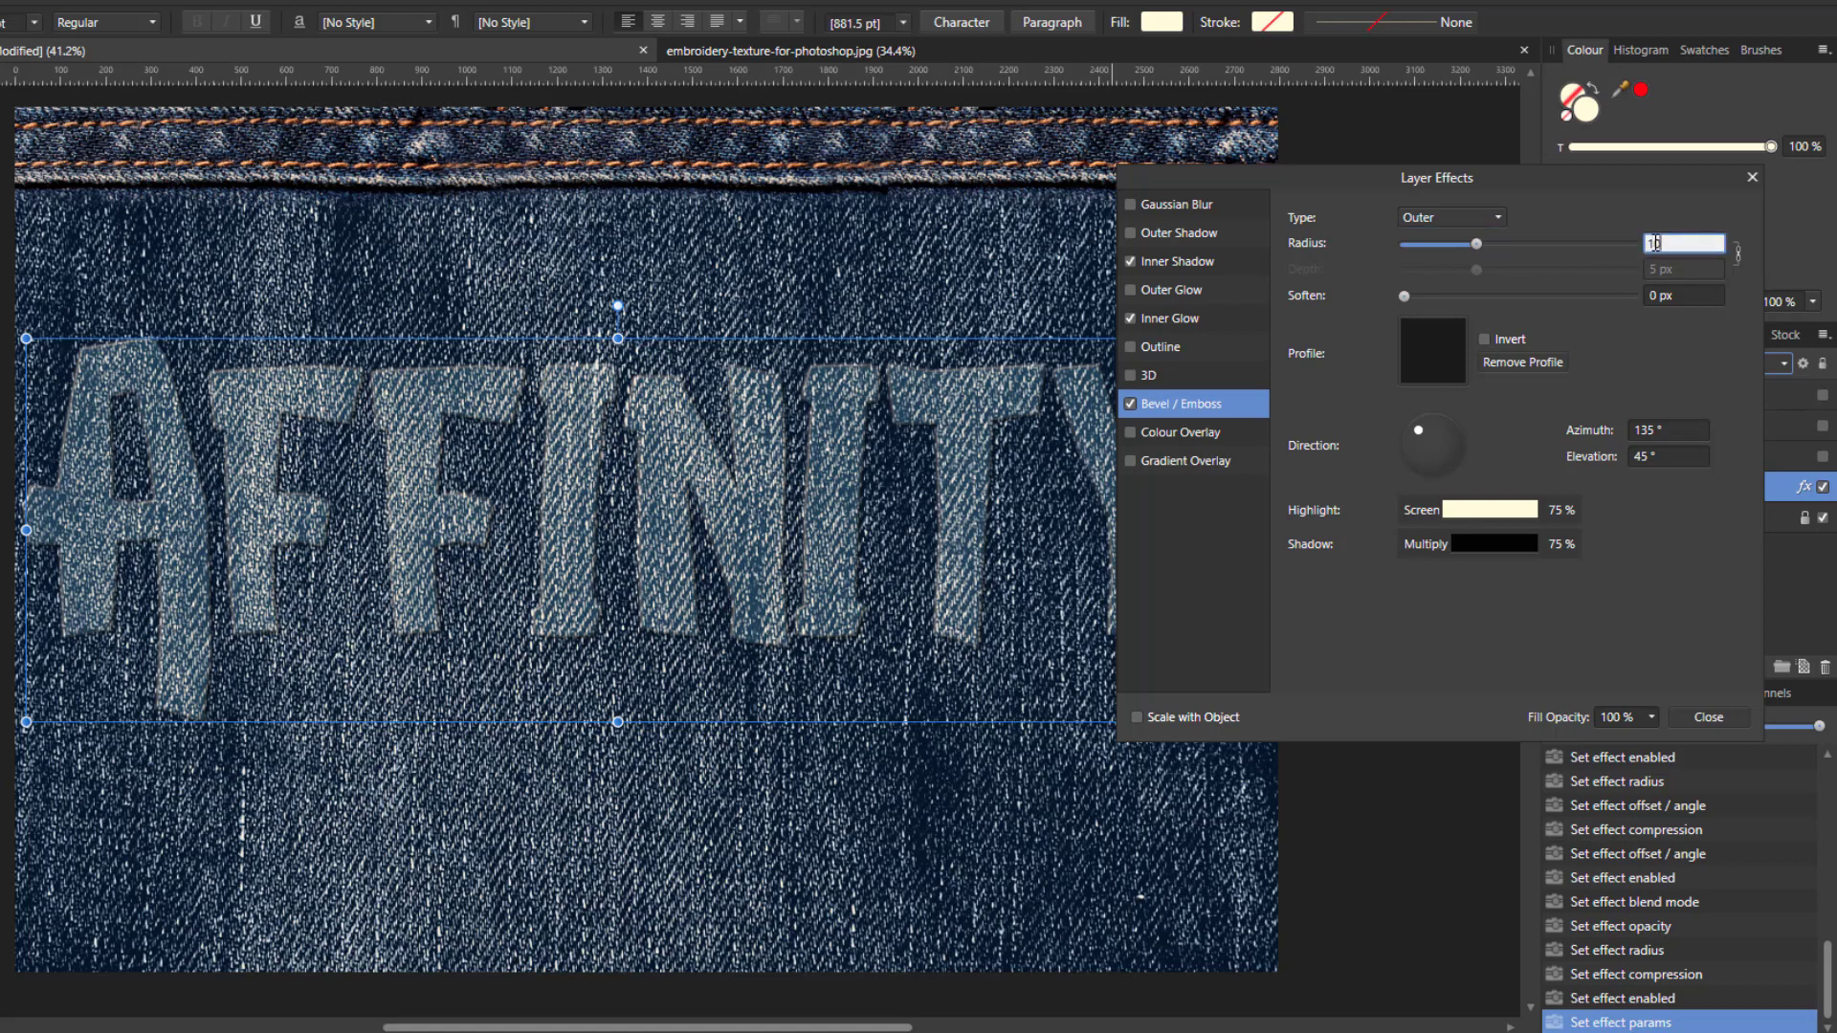
{"action": "left_click", "coordinate": [1665, 296]}
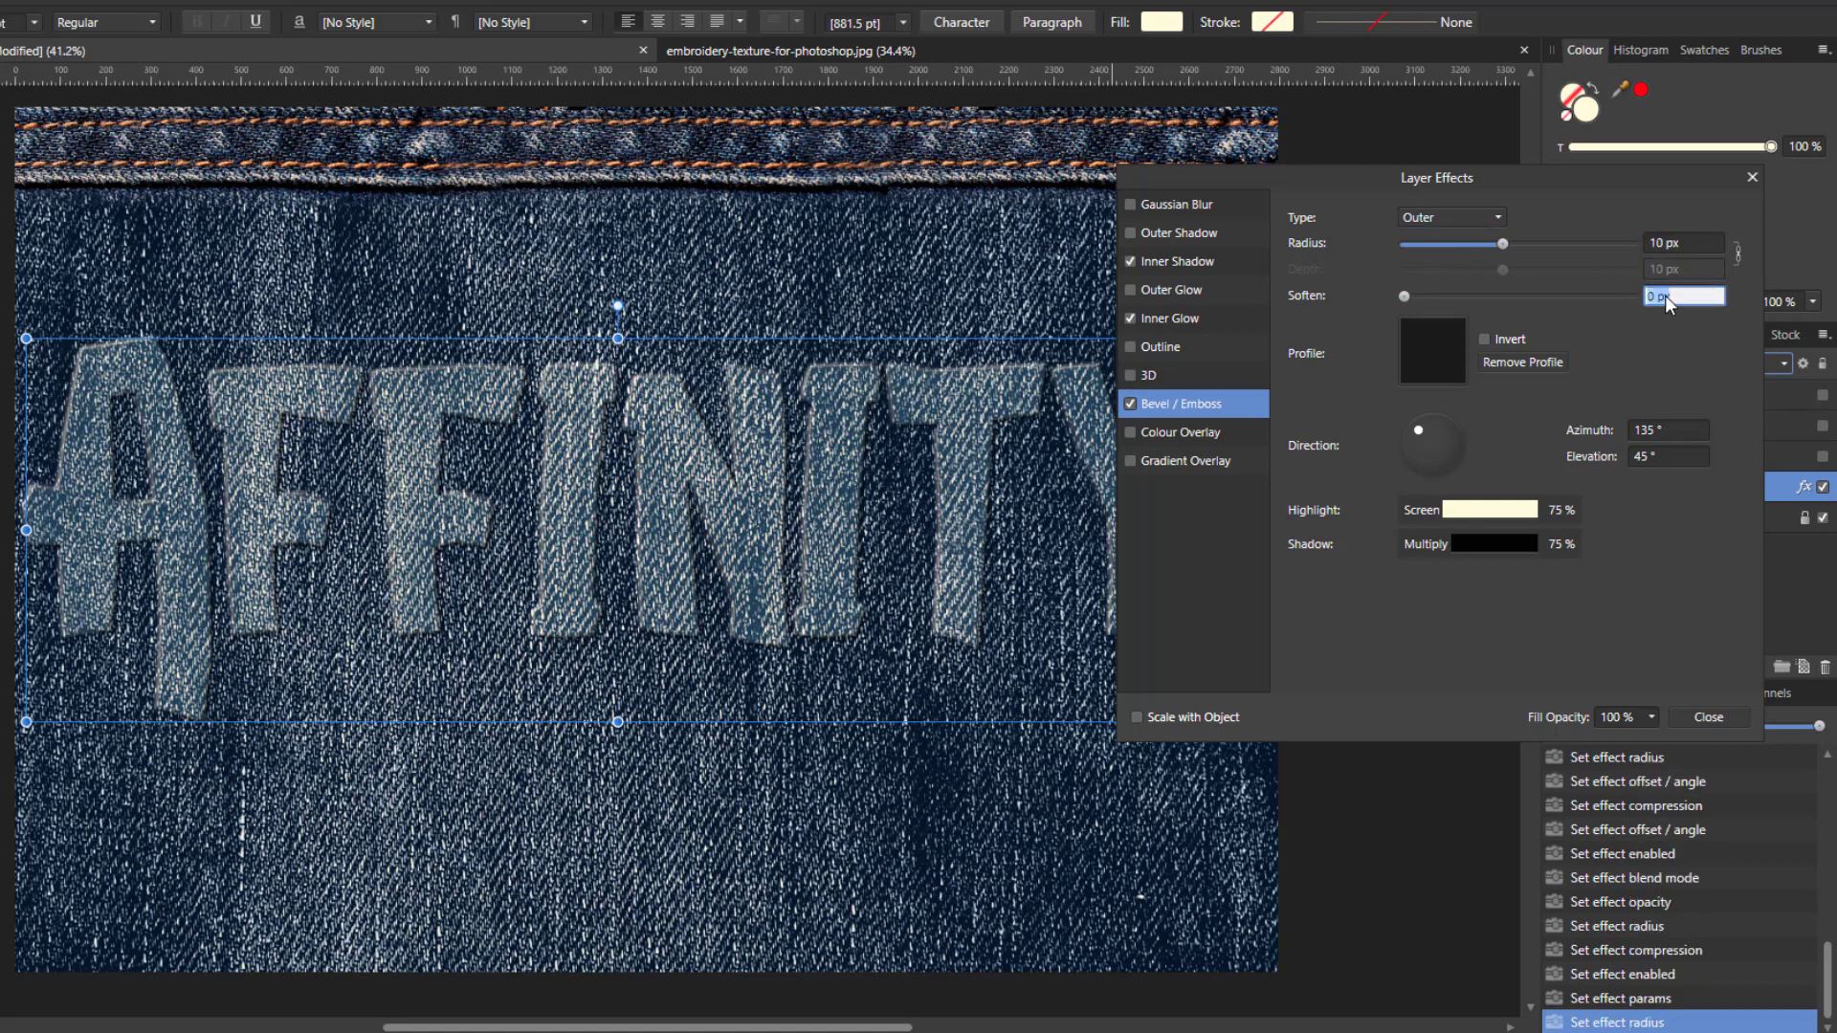
{"action": "type", "text": "1"}
{"action": "key", "text": "Return"}
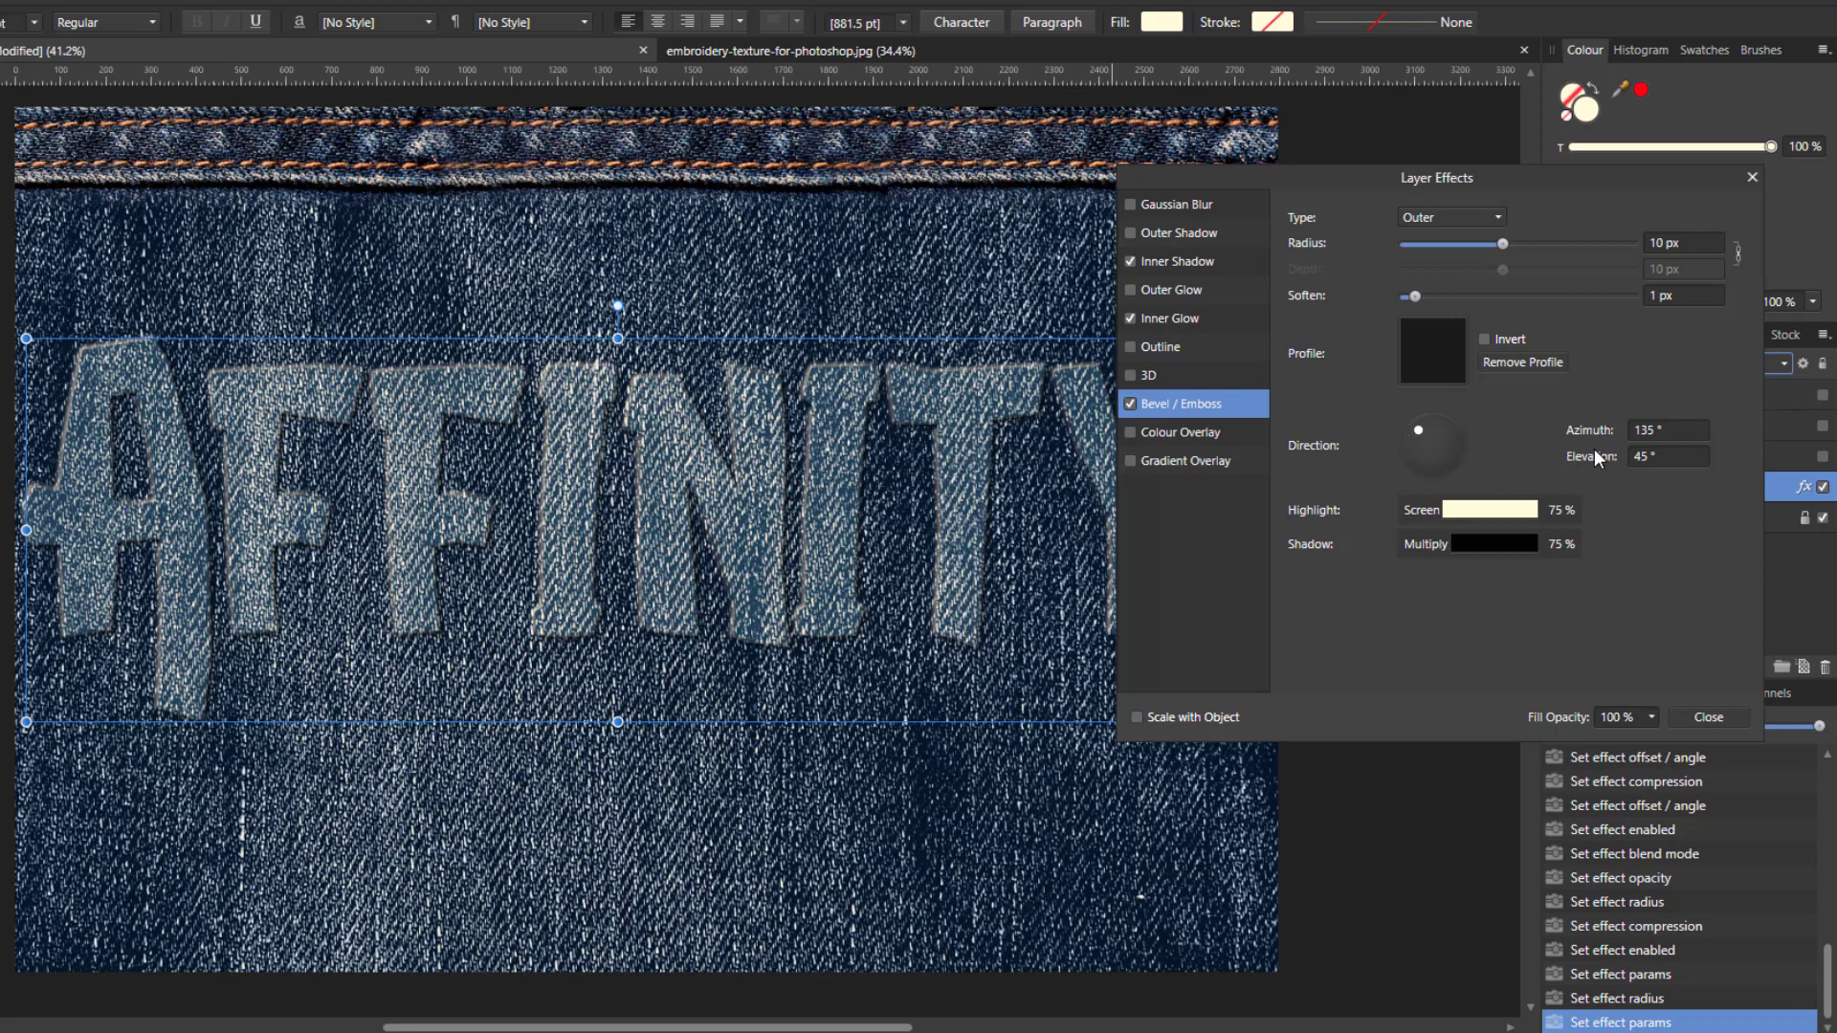
Step: Set the bevel's light direction to an azimuth of -60° and an elevation of 64°
{"action": "left_click", "coordinate": [1660, 430]}
{"action": "type", "text": "-"}
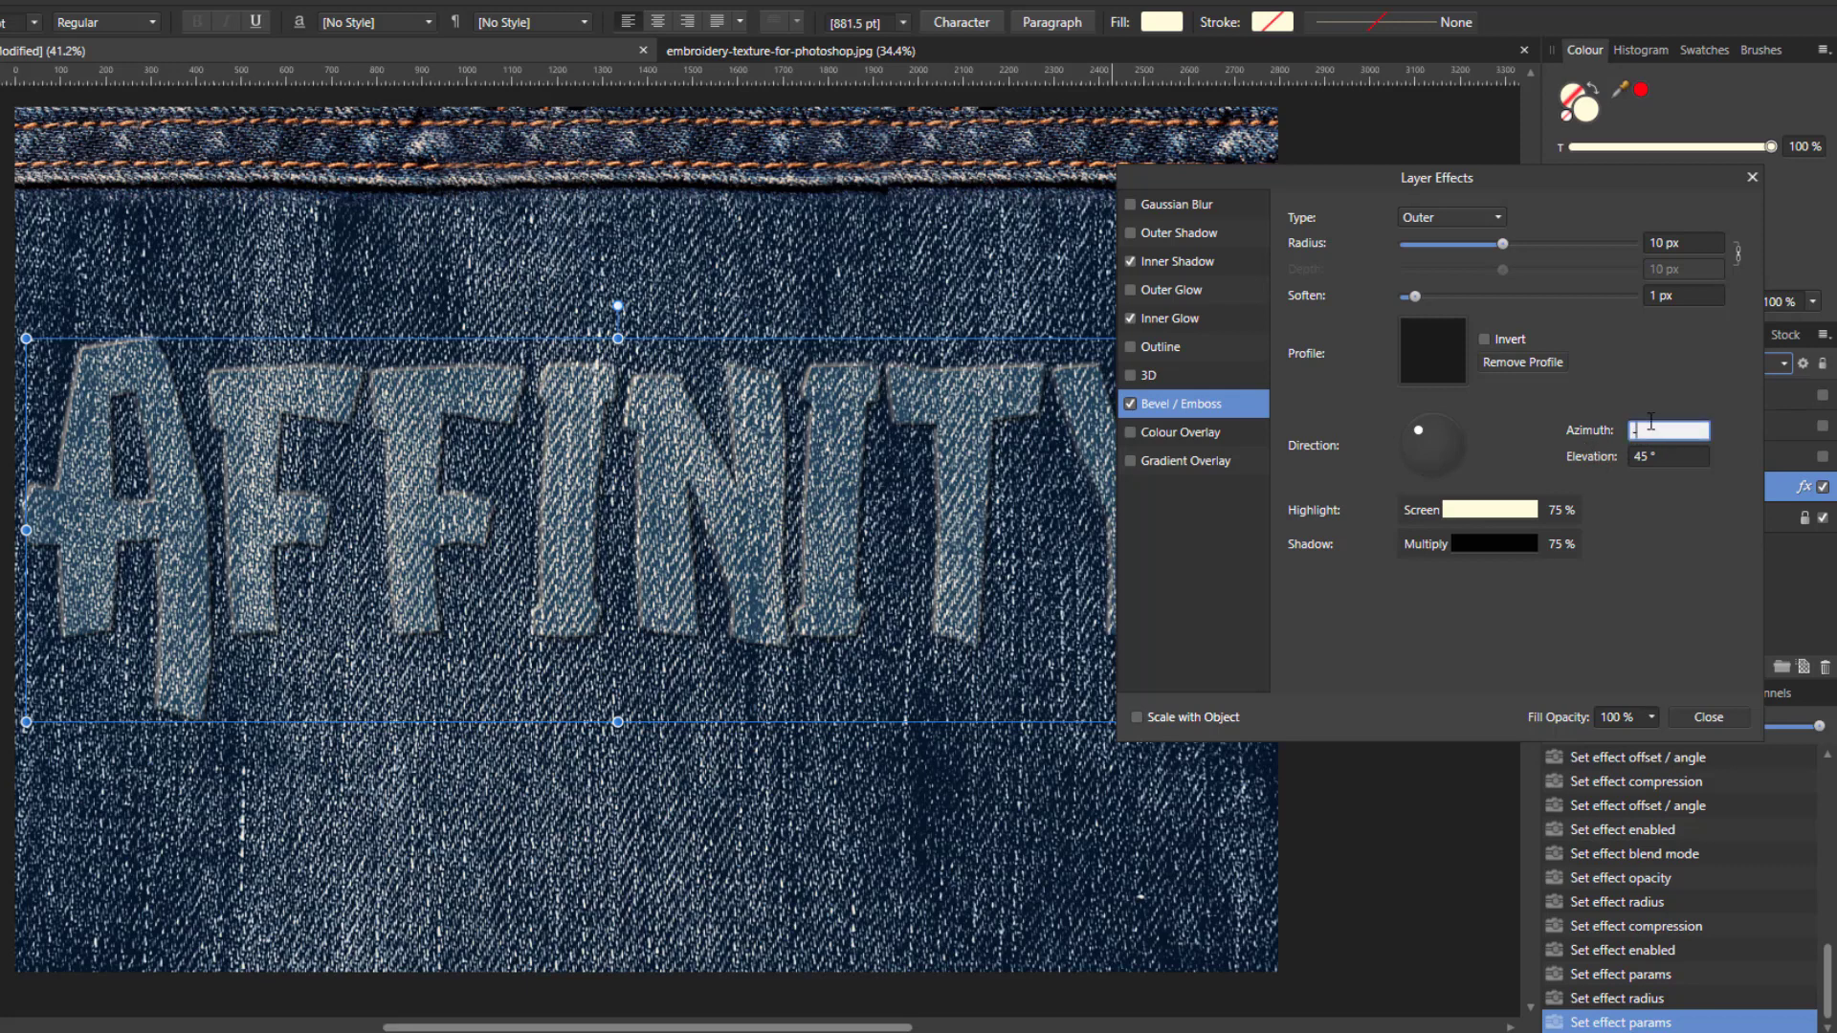
{"action": "type", "text": "60"}
{"action": "left_click", "coordinate": [1651, 460]}
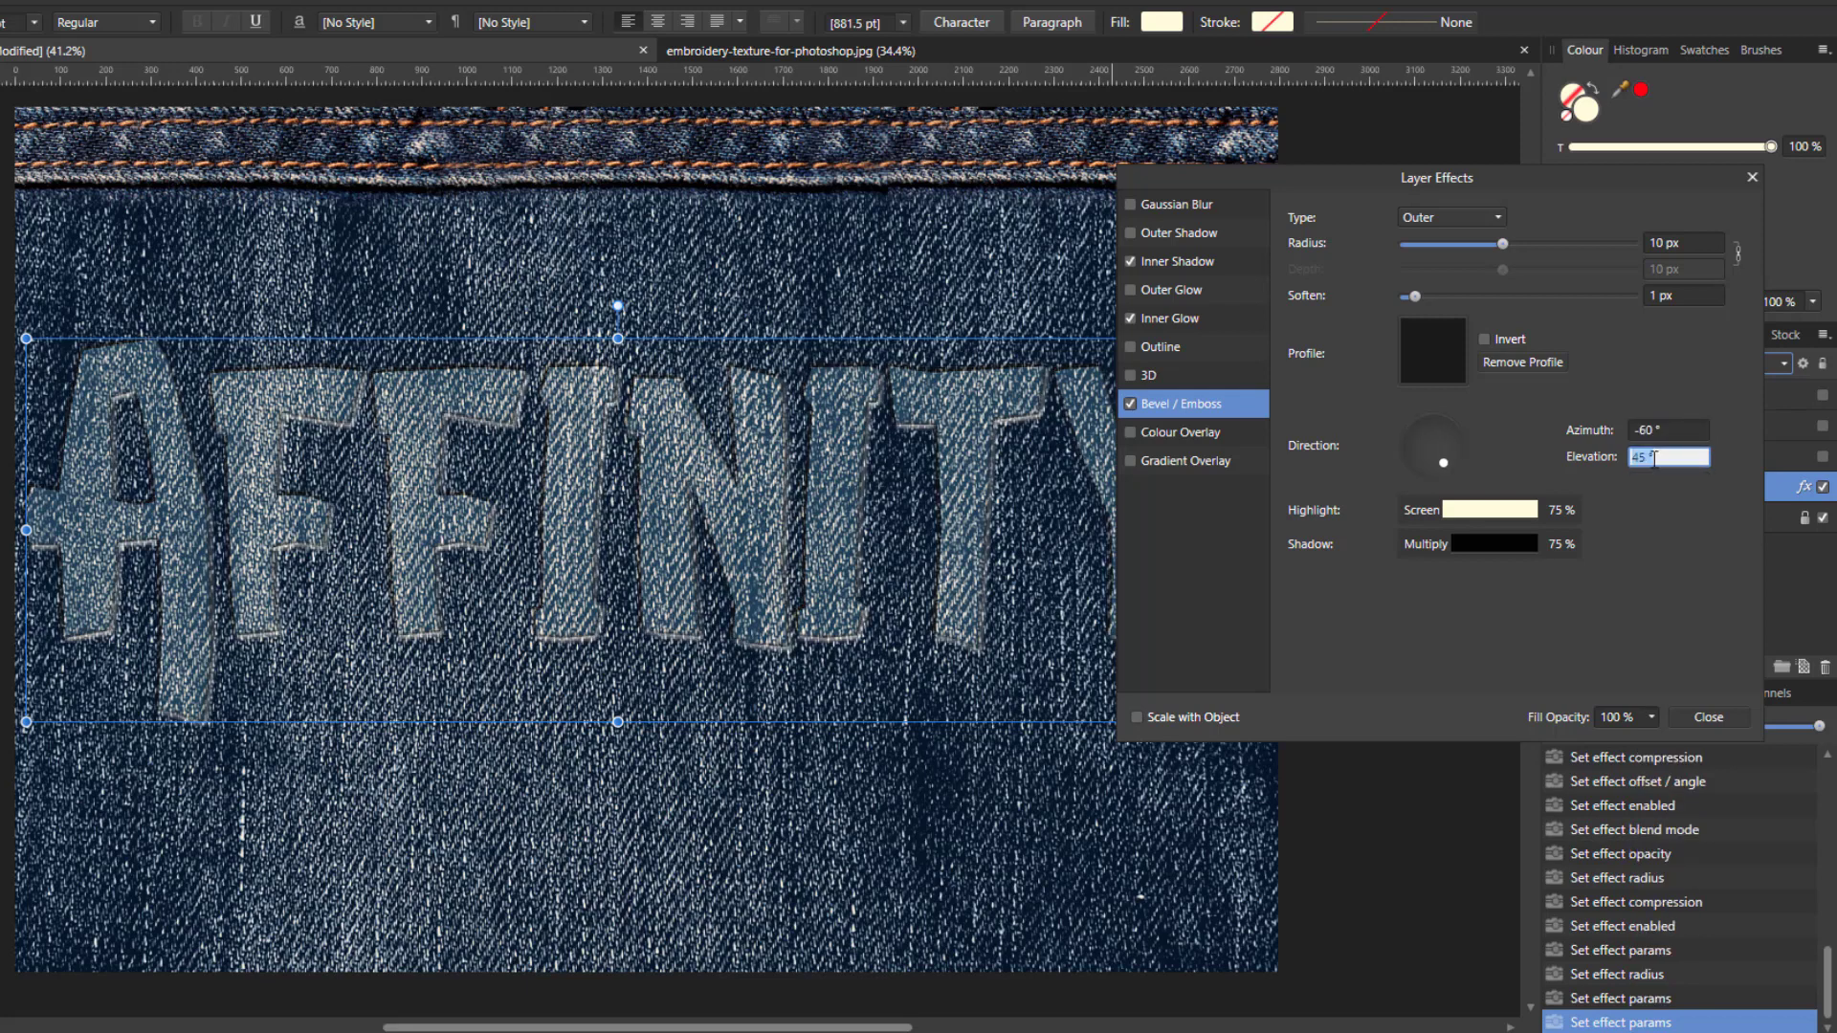
{"action": "type", "text": "64"}
{"action": "key", "text": "Return"}
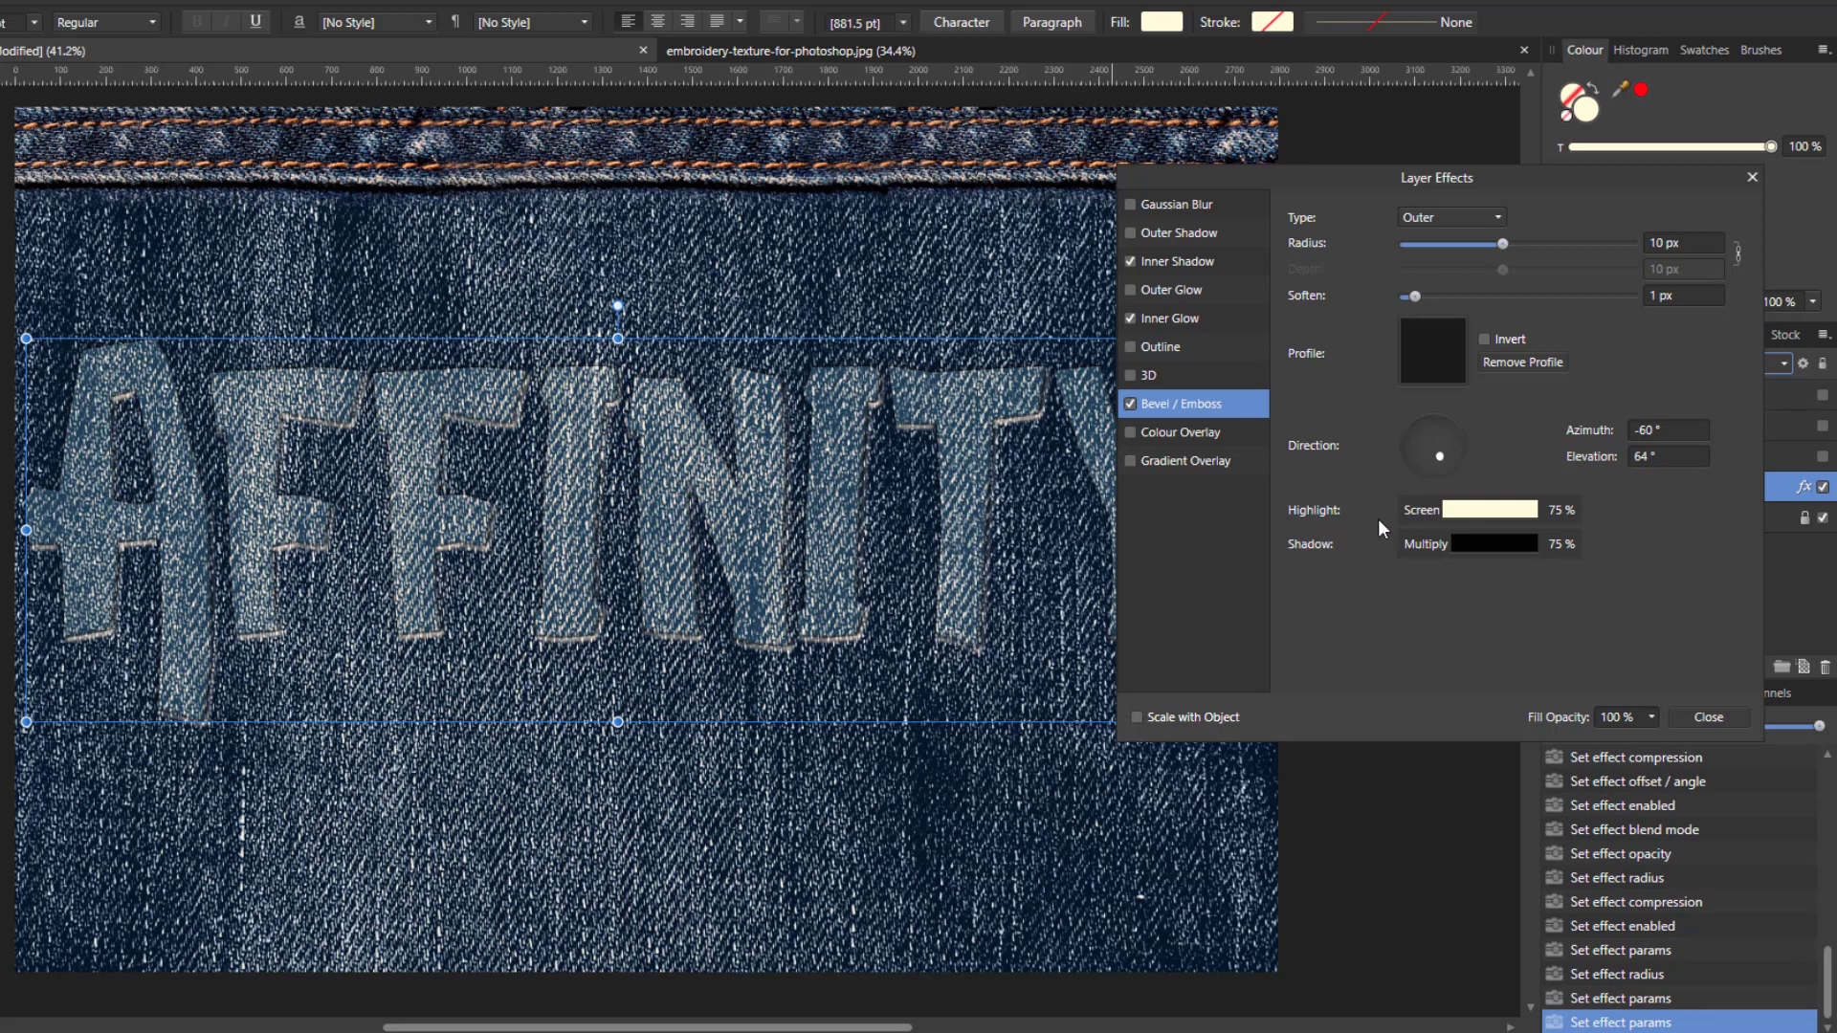
Step: Set the bevel's highlight to Colour Dodge at 36% opacity and lower its Multiply shadow to 40% opacity
{"action": "left_click", "coordinate": [1476, 512]}
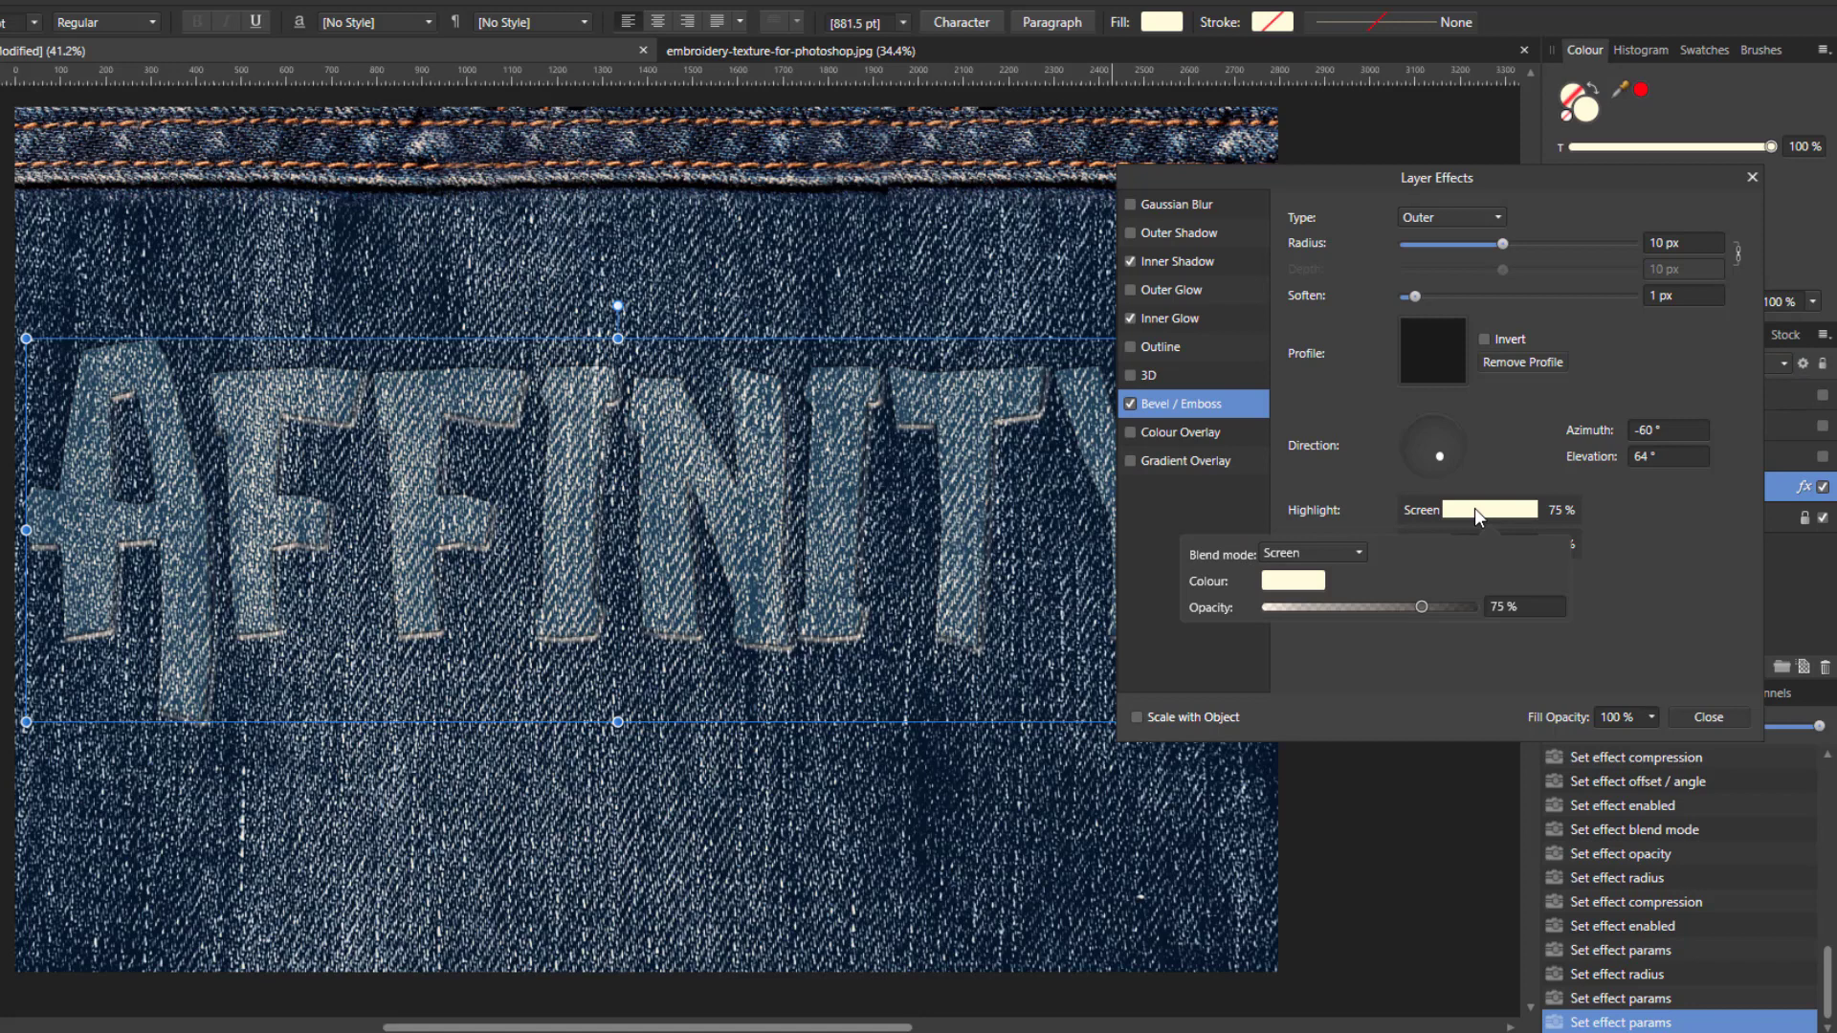
{"action": "left_click", "coordinate": [1356, 555]}
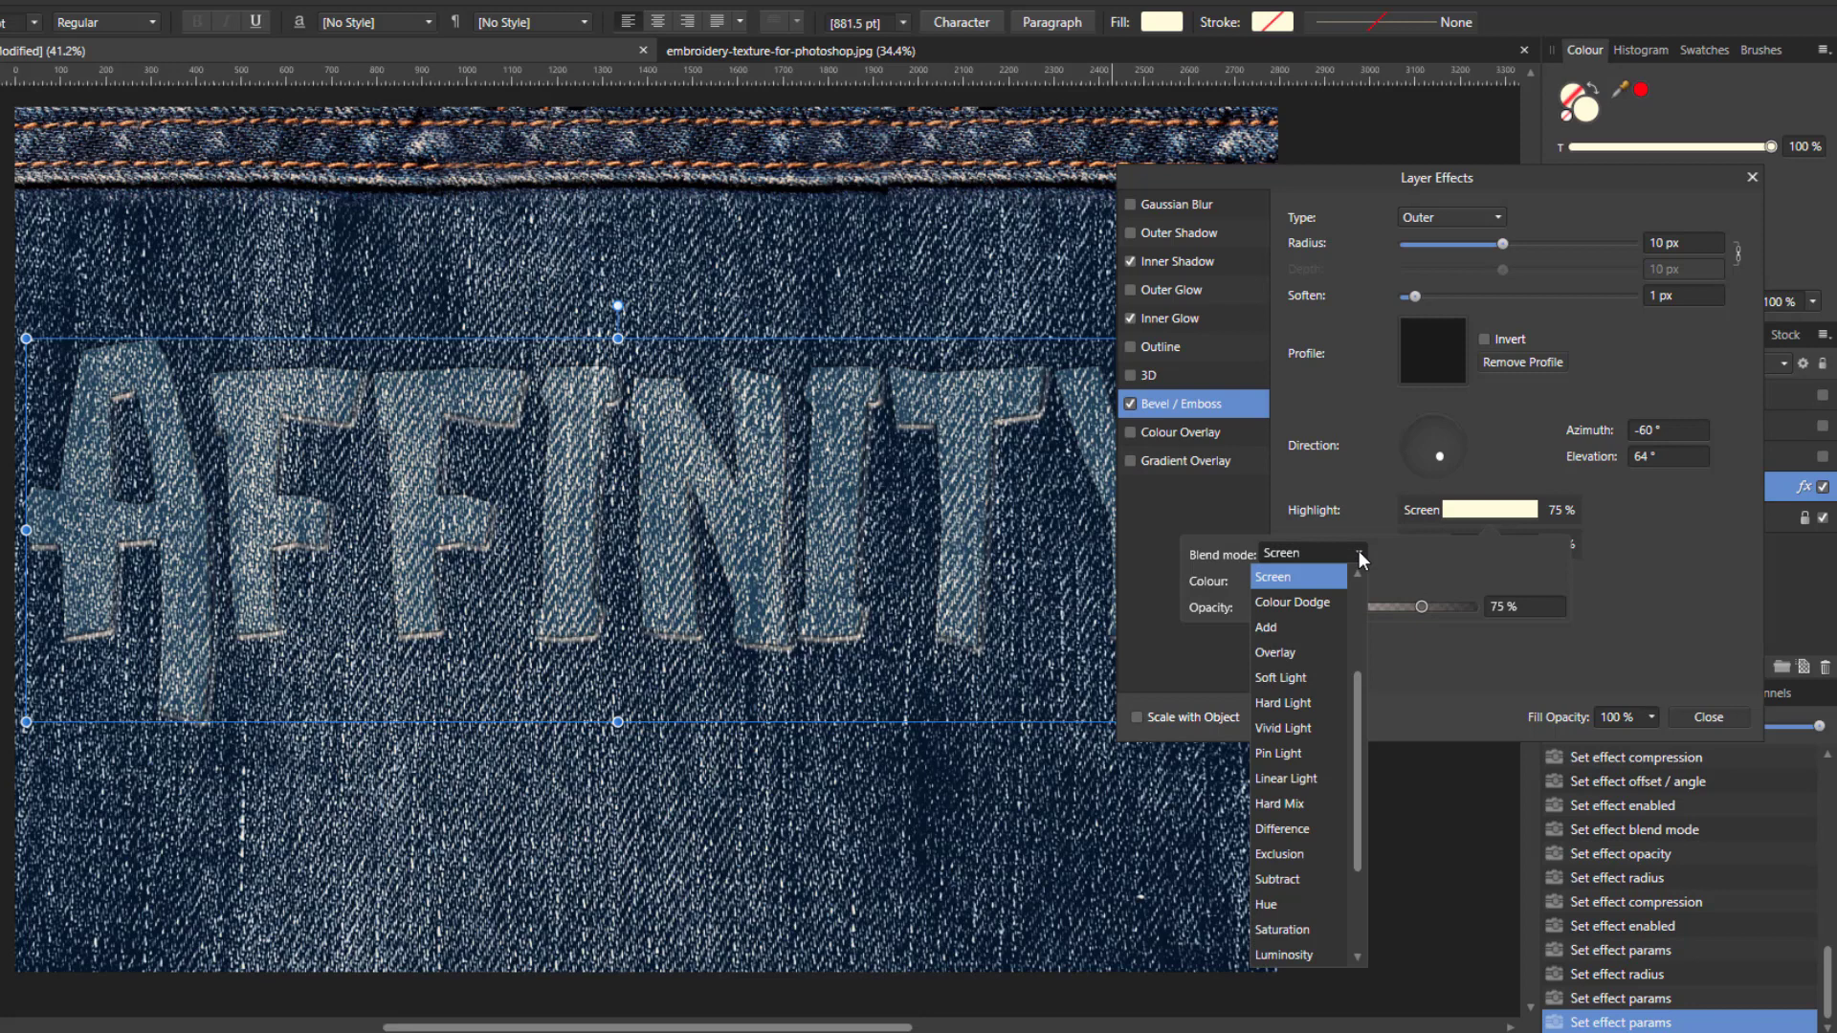
{"action": "left_click", "coordinate": [1312, 601]}
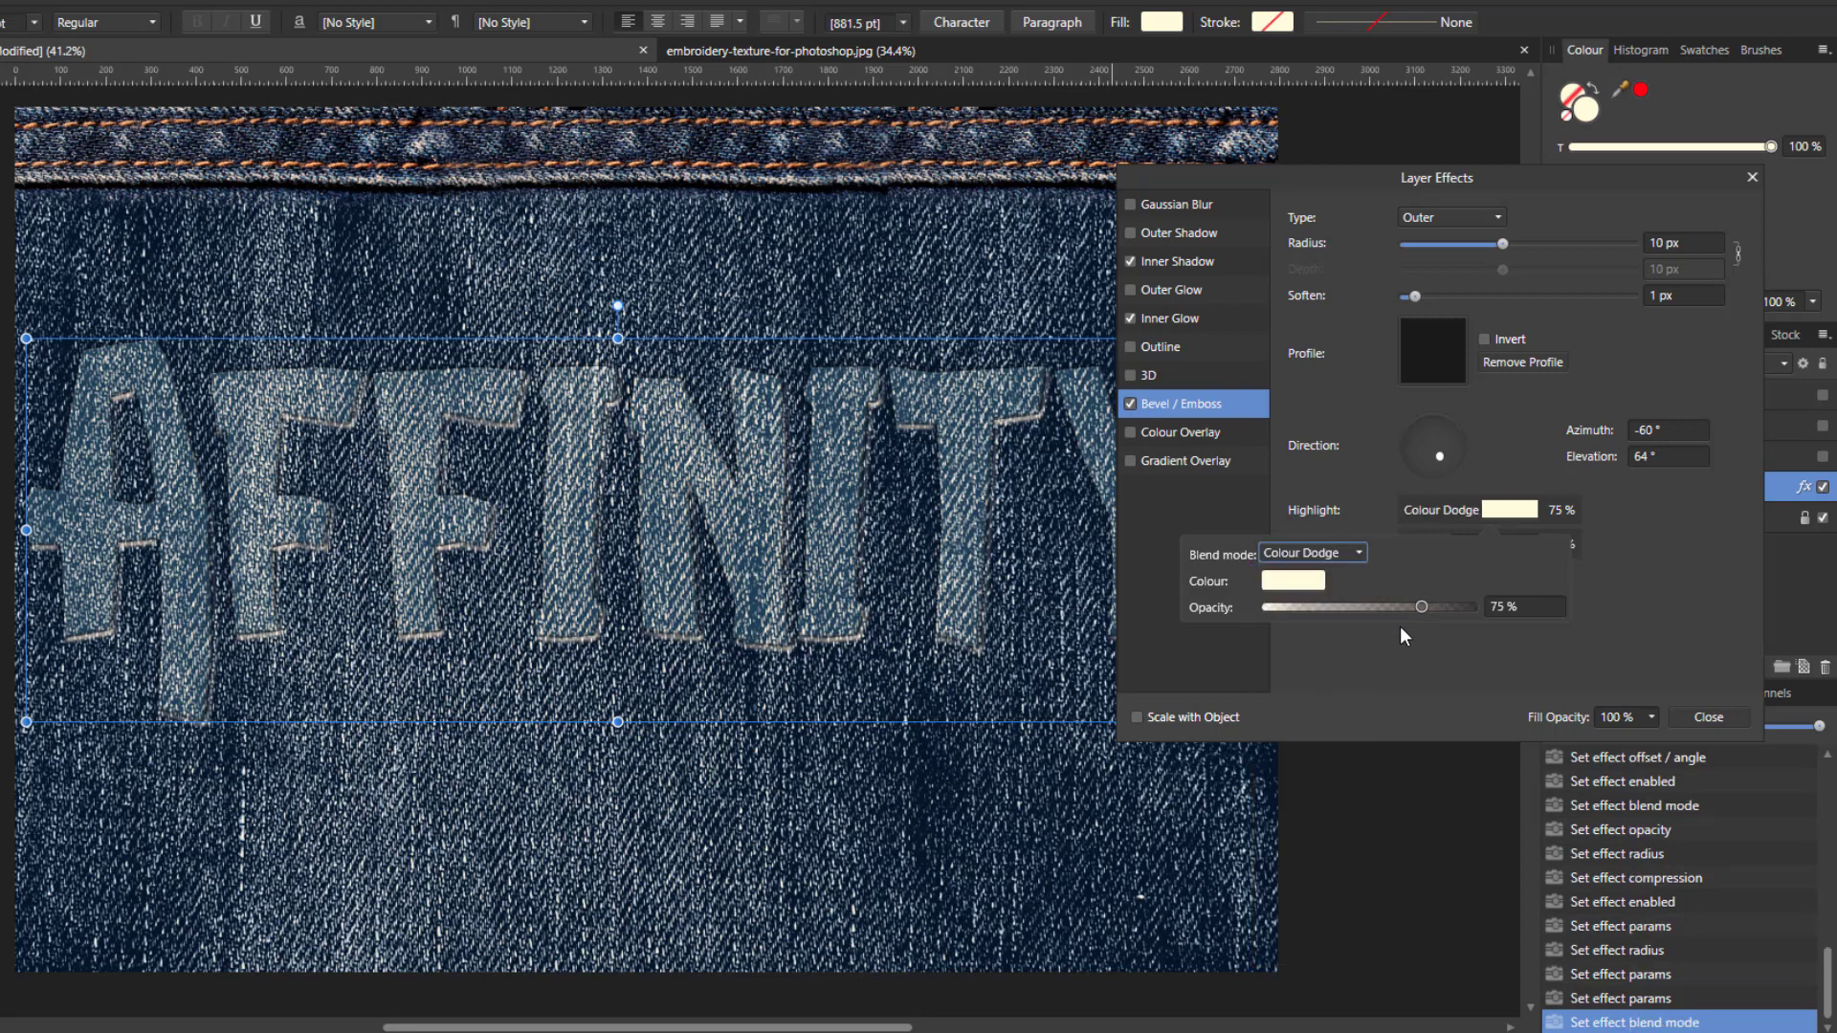
{"action": "left_click_drag", "start_coordinate": [1421, 608], "coordinate": [1341, 616]}
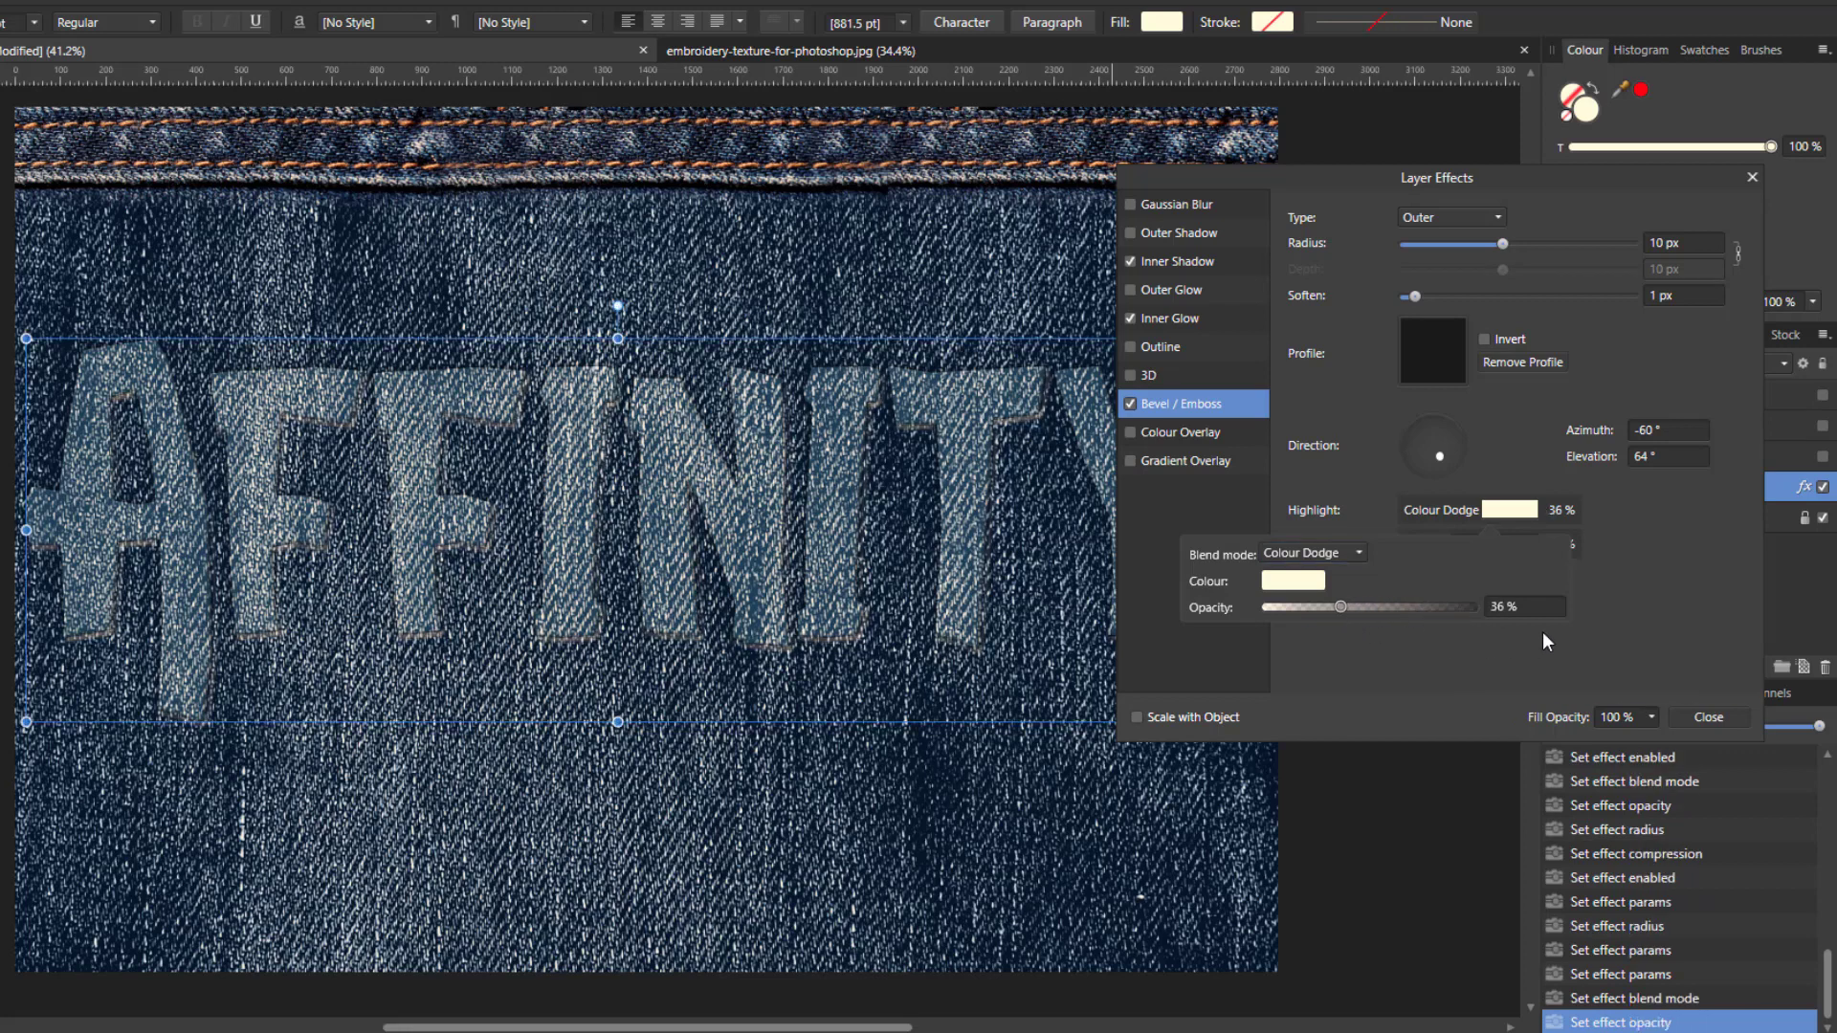
{"action": "left_click", "coordinate": [1614, 592]}
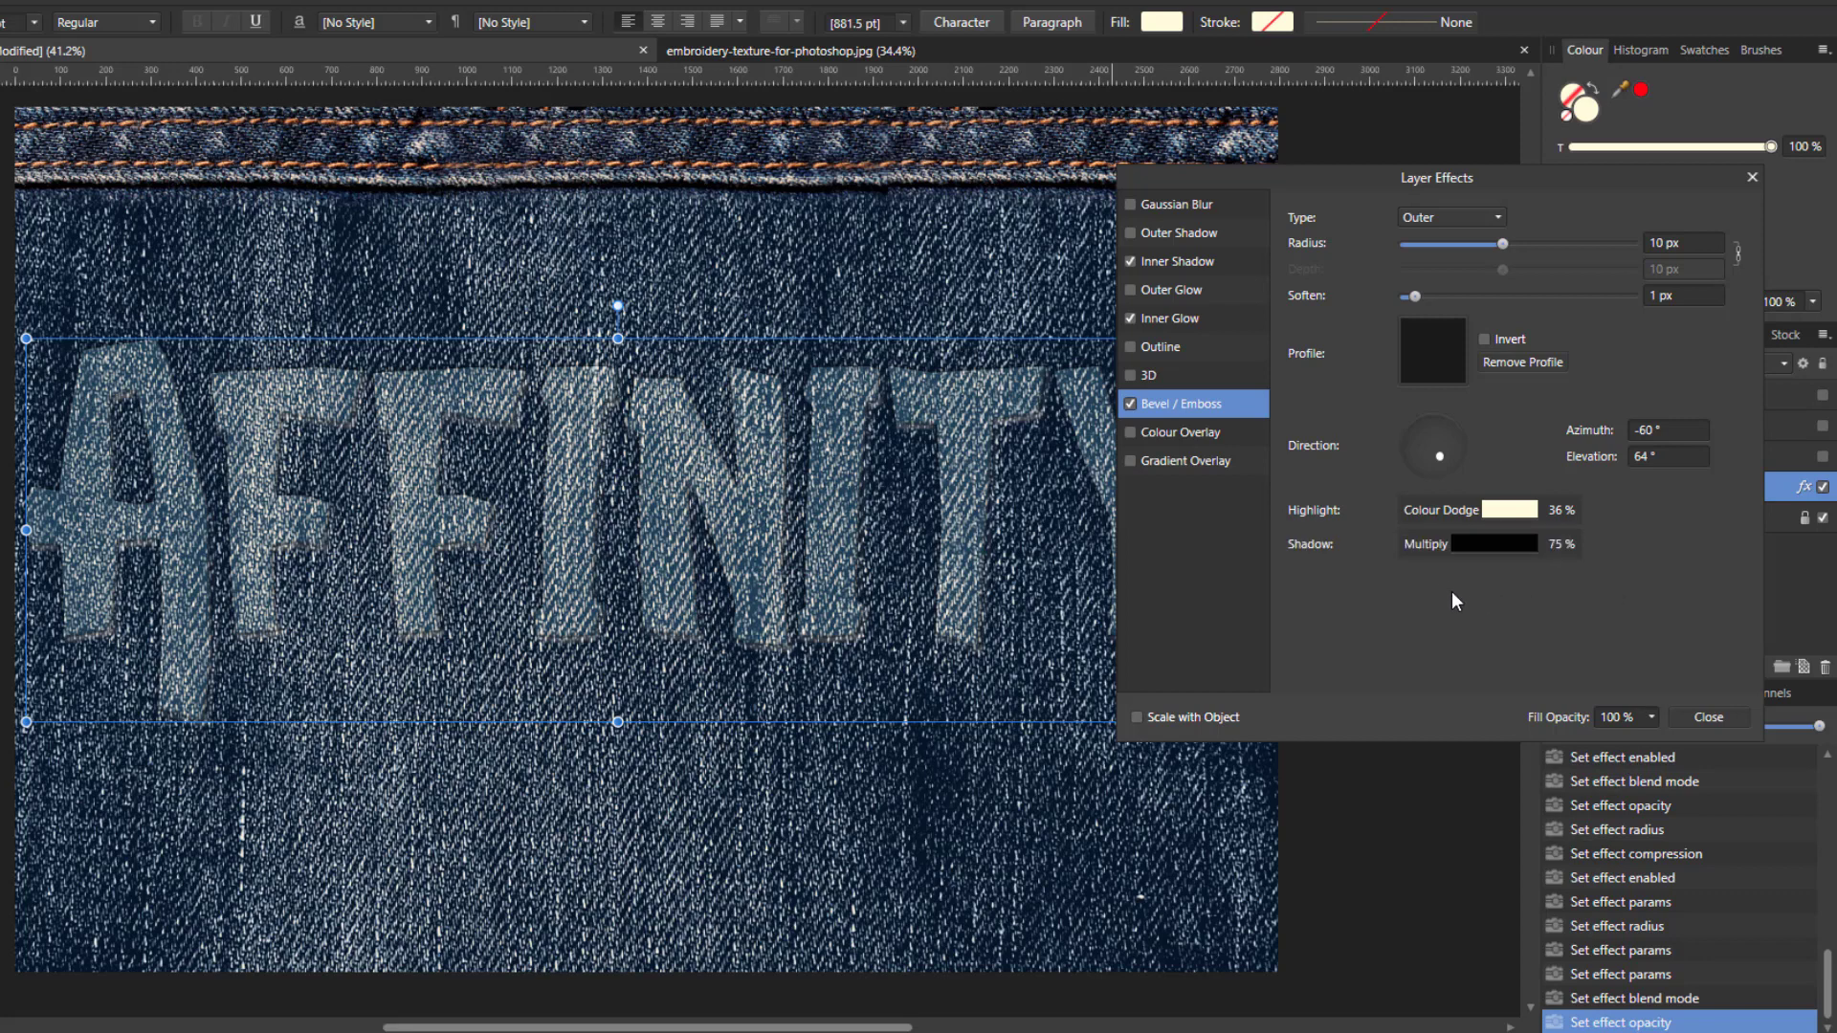
{"action": "left_click", "coordinate": [1482, 544]}
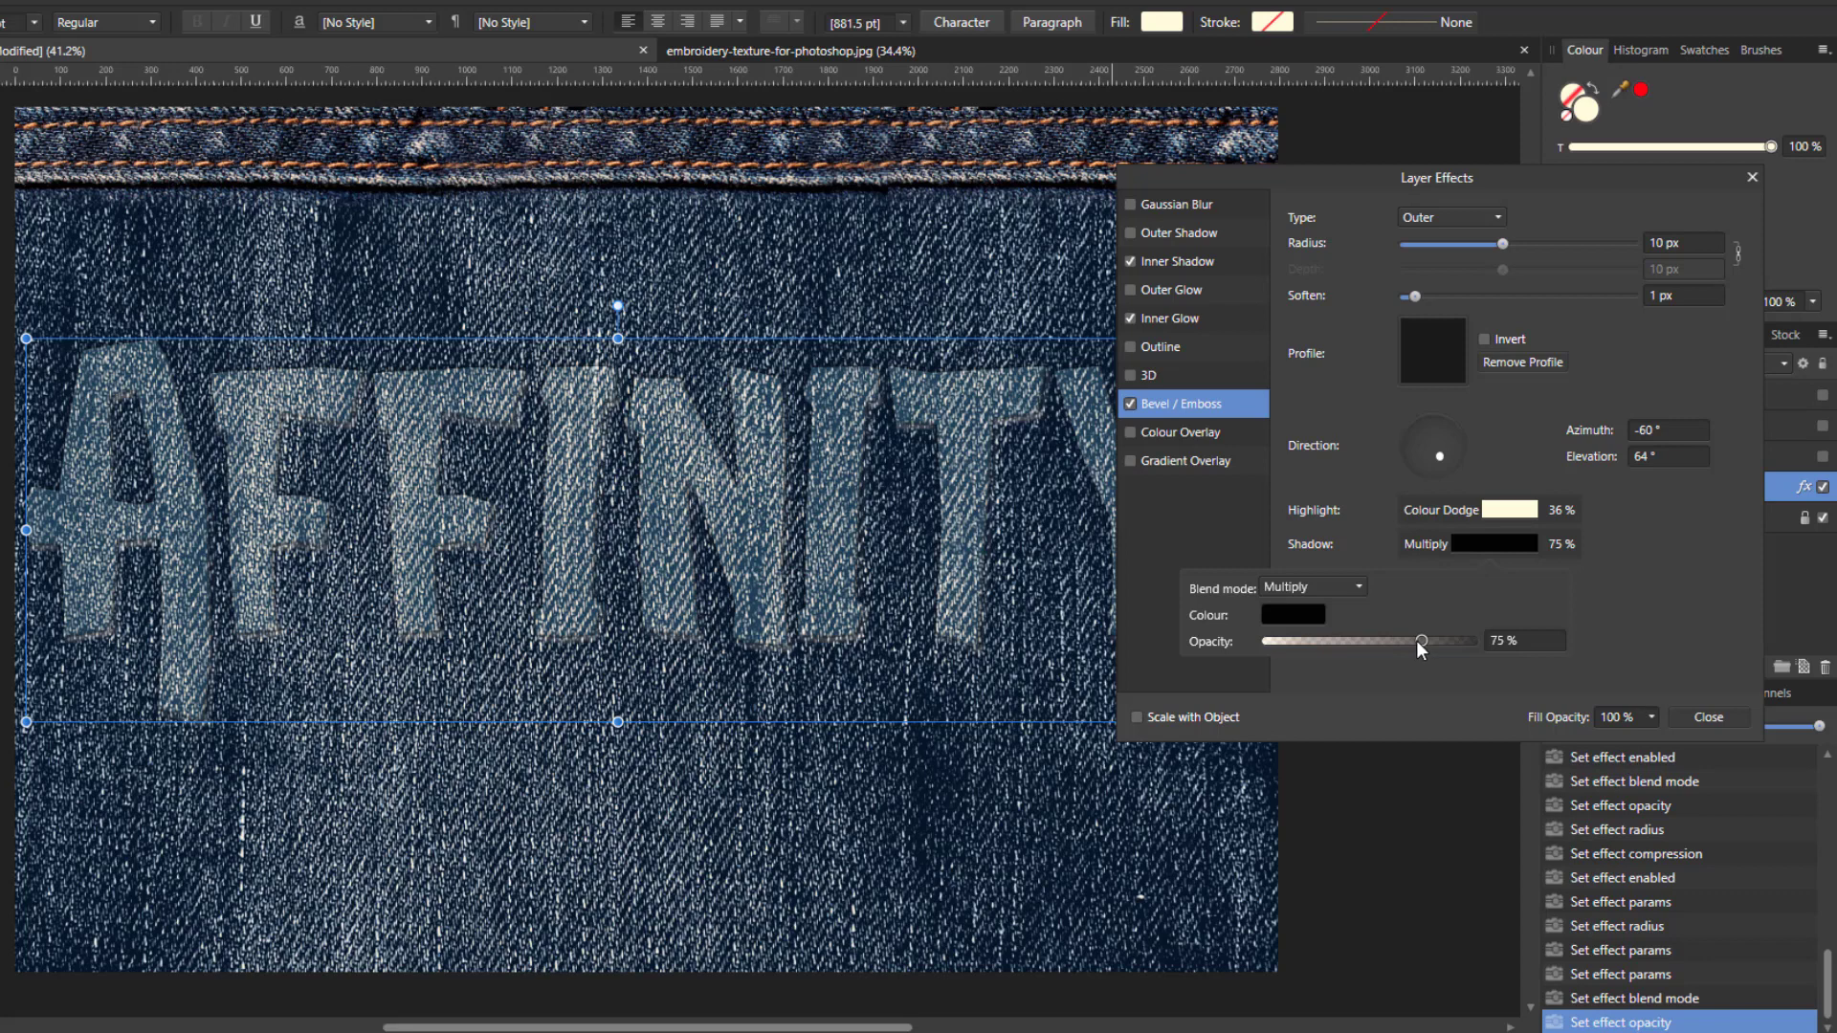
{"action": "left_click_drag", "start_coordinate": [1418, 642], "coordinate": [1350, 641]}
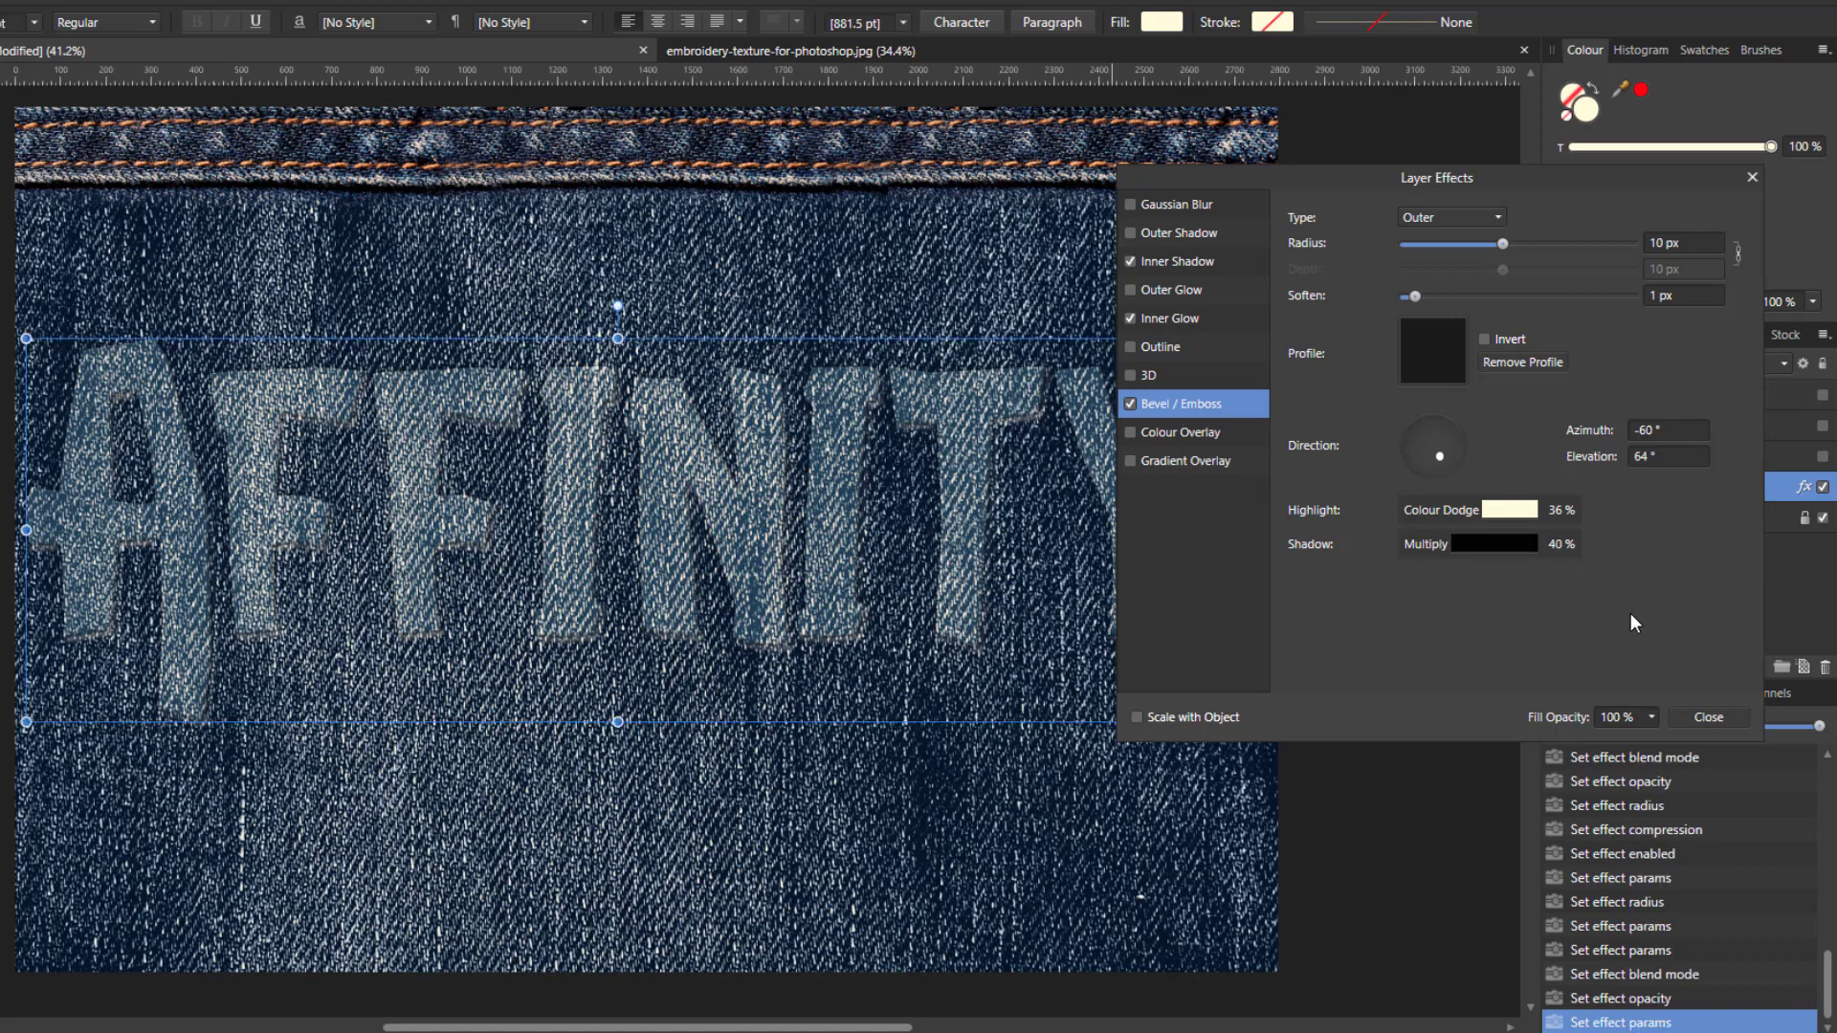
Step: Enable a black Colour Overlay effect on text layer 1 and set its opacity to 80%
{"action": "left_click", "coordinate": [1127, 433]}
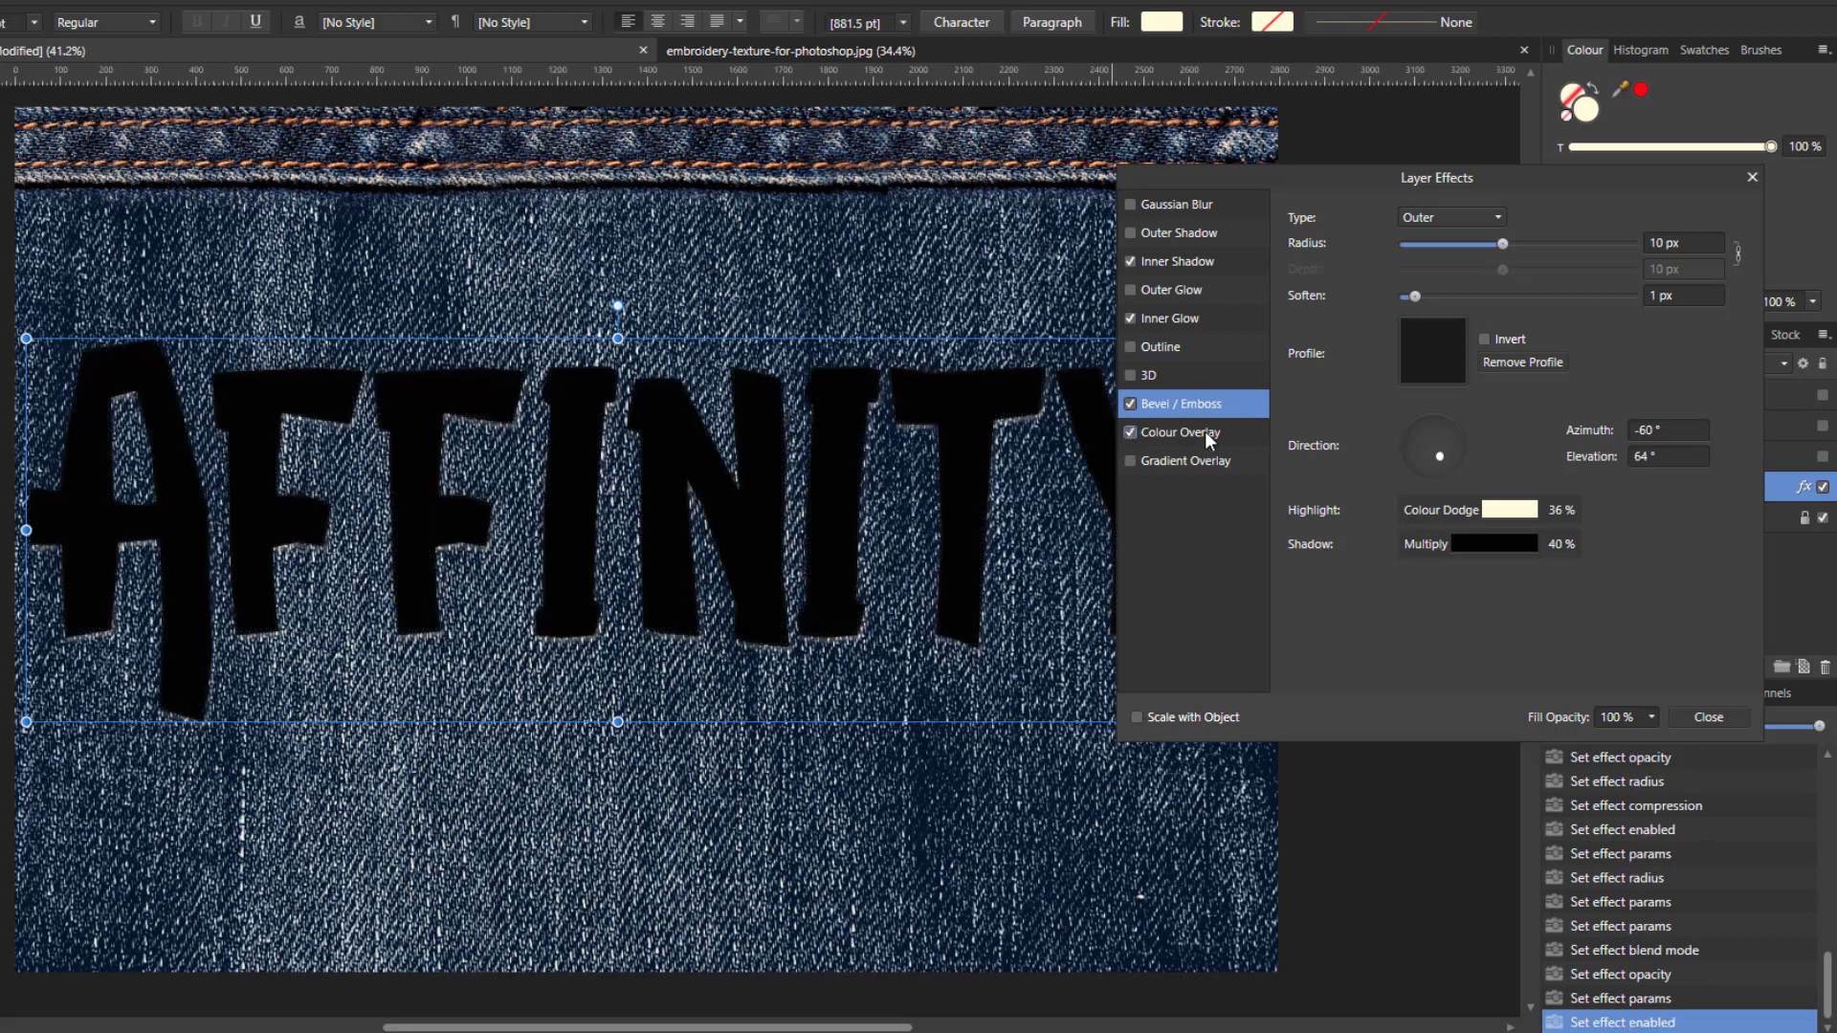
{"action": "left_click", "coordinate": [1204, 430]}
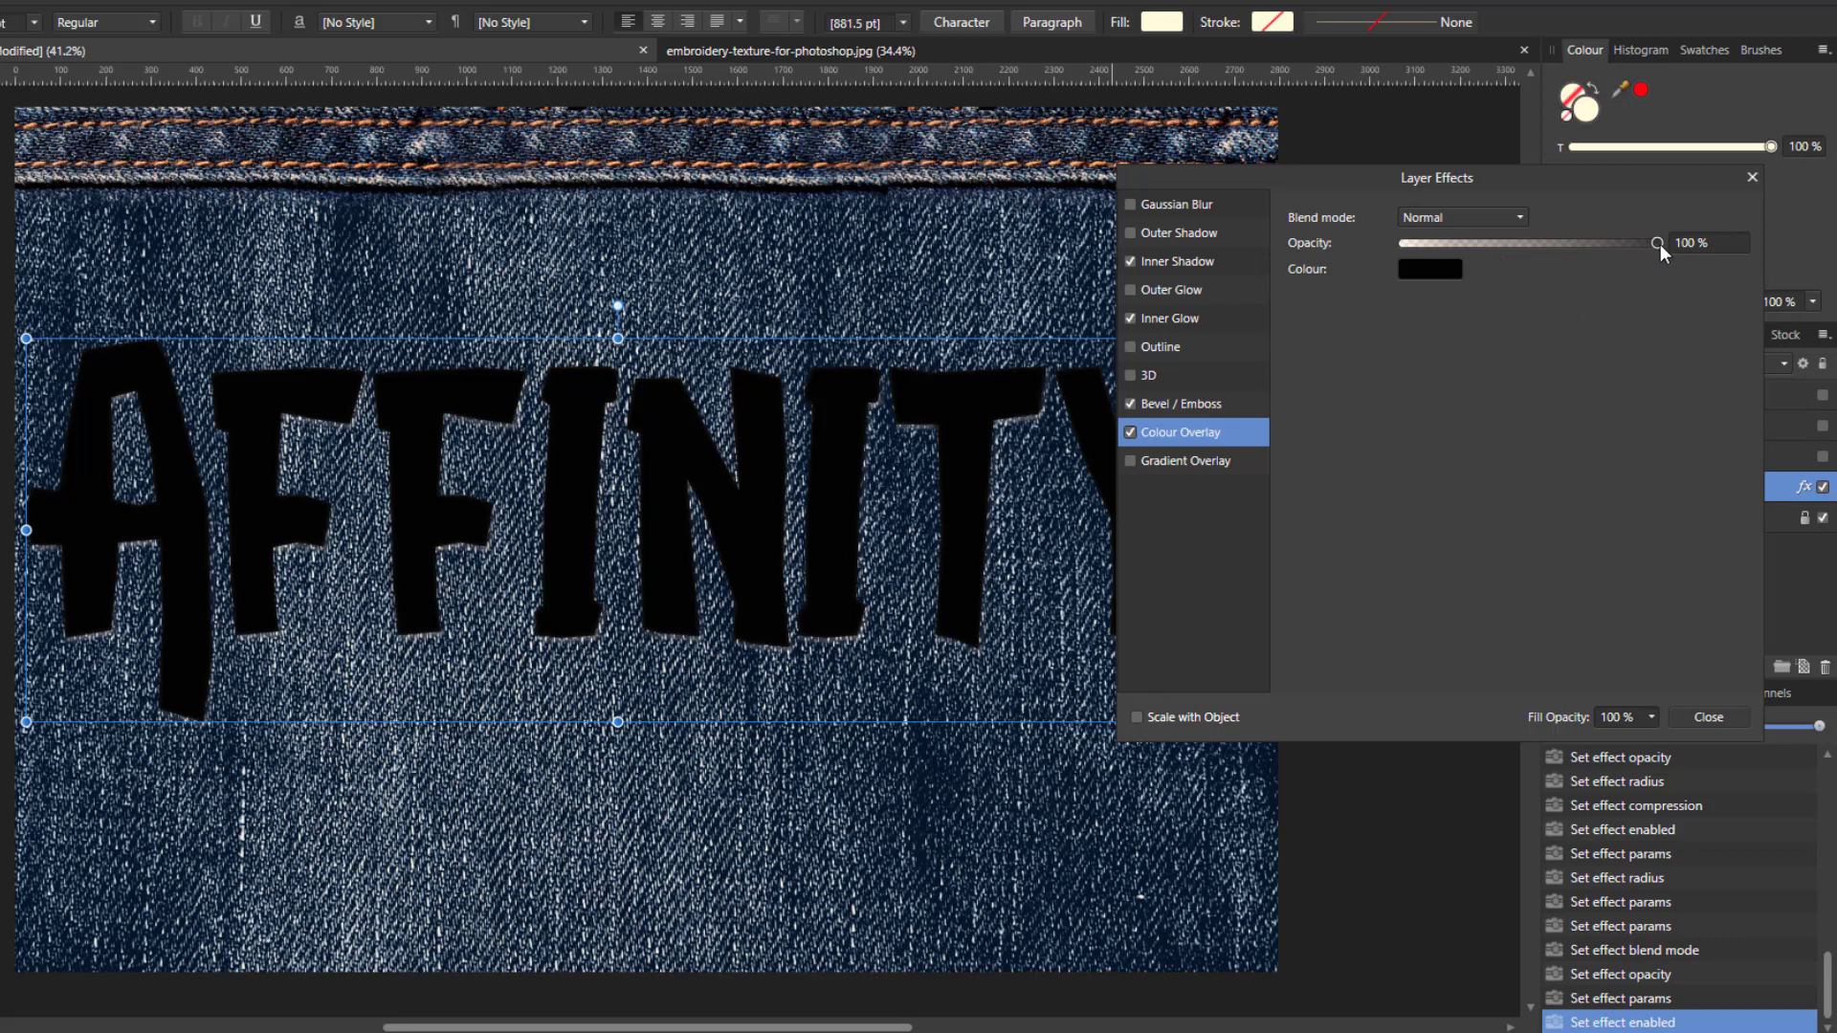
{"action": "left_click_drag", "start_coordinate": [1658, 244], "coordinate": [1618, 267]}
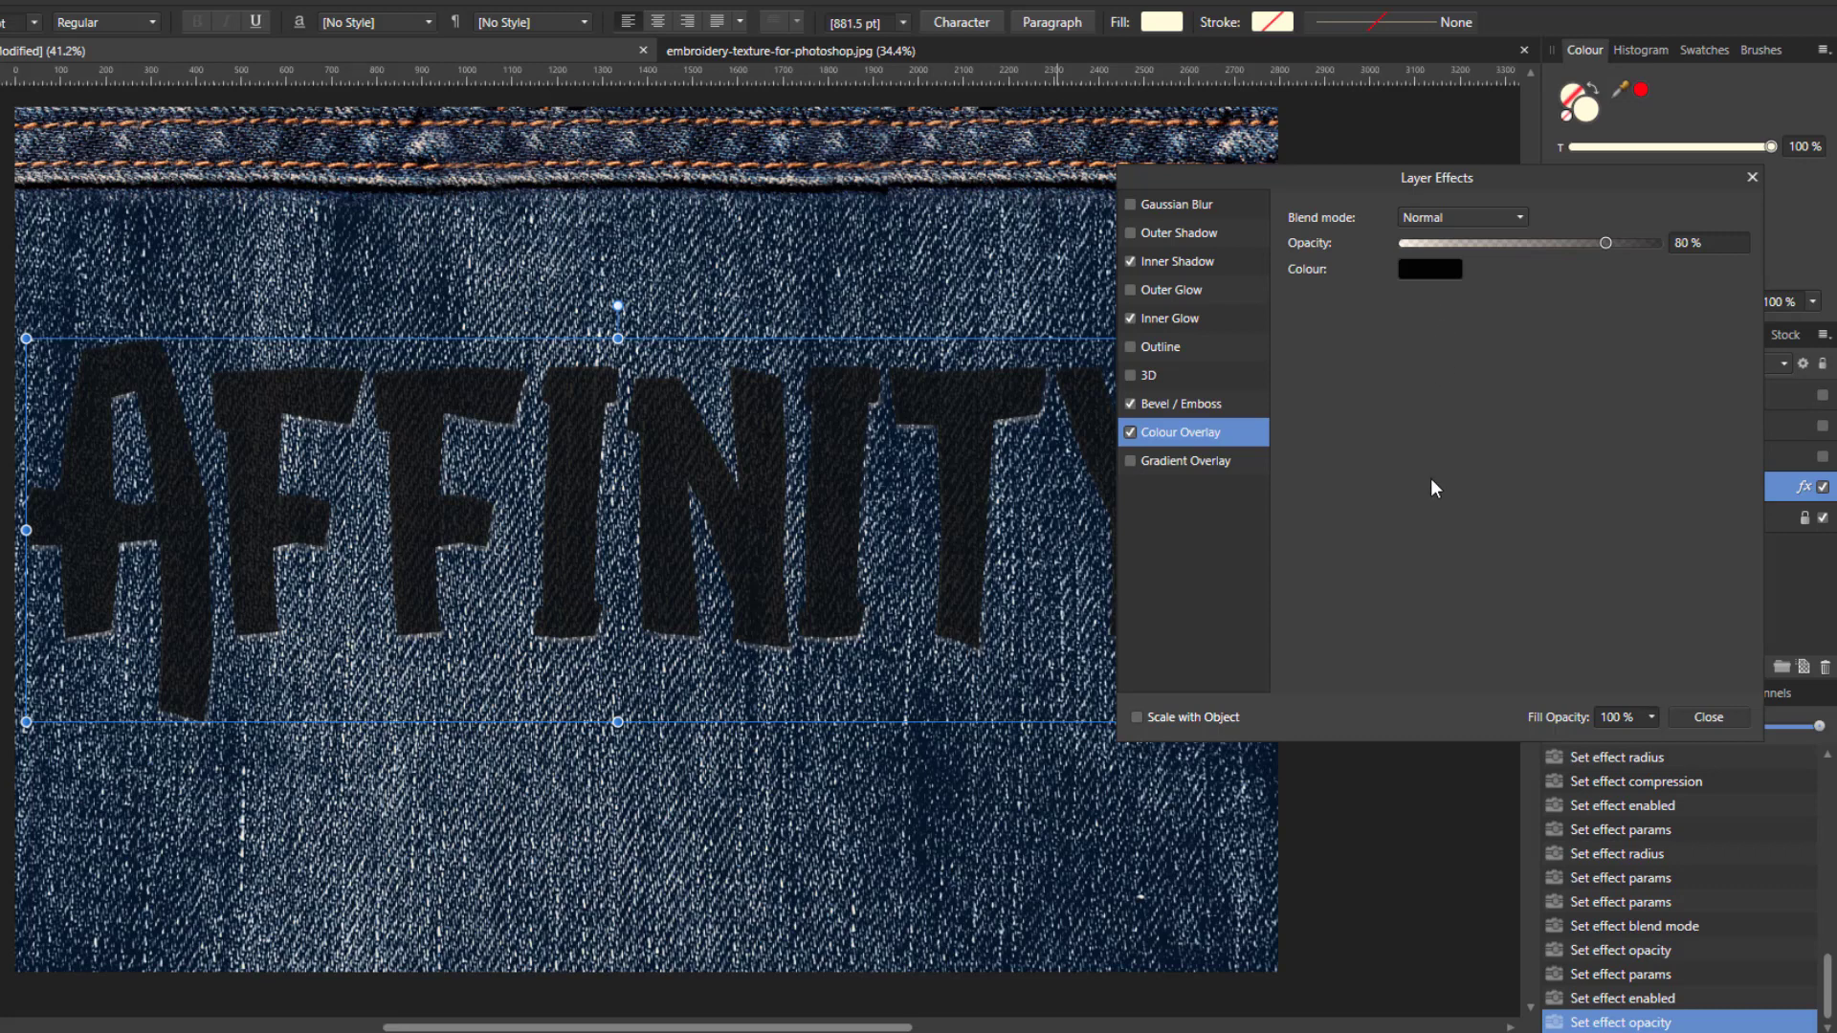
{"action": "left_click", "coordinate": [1708, 717]}
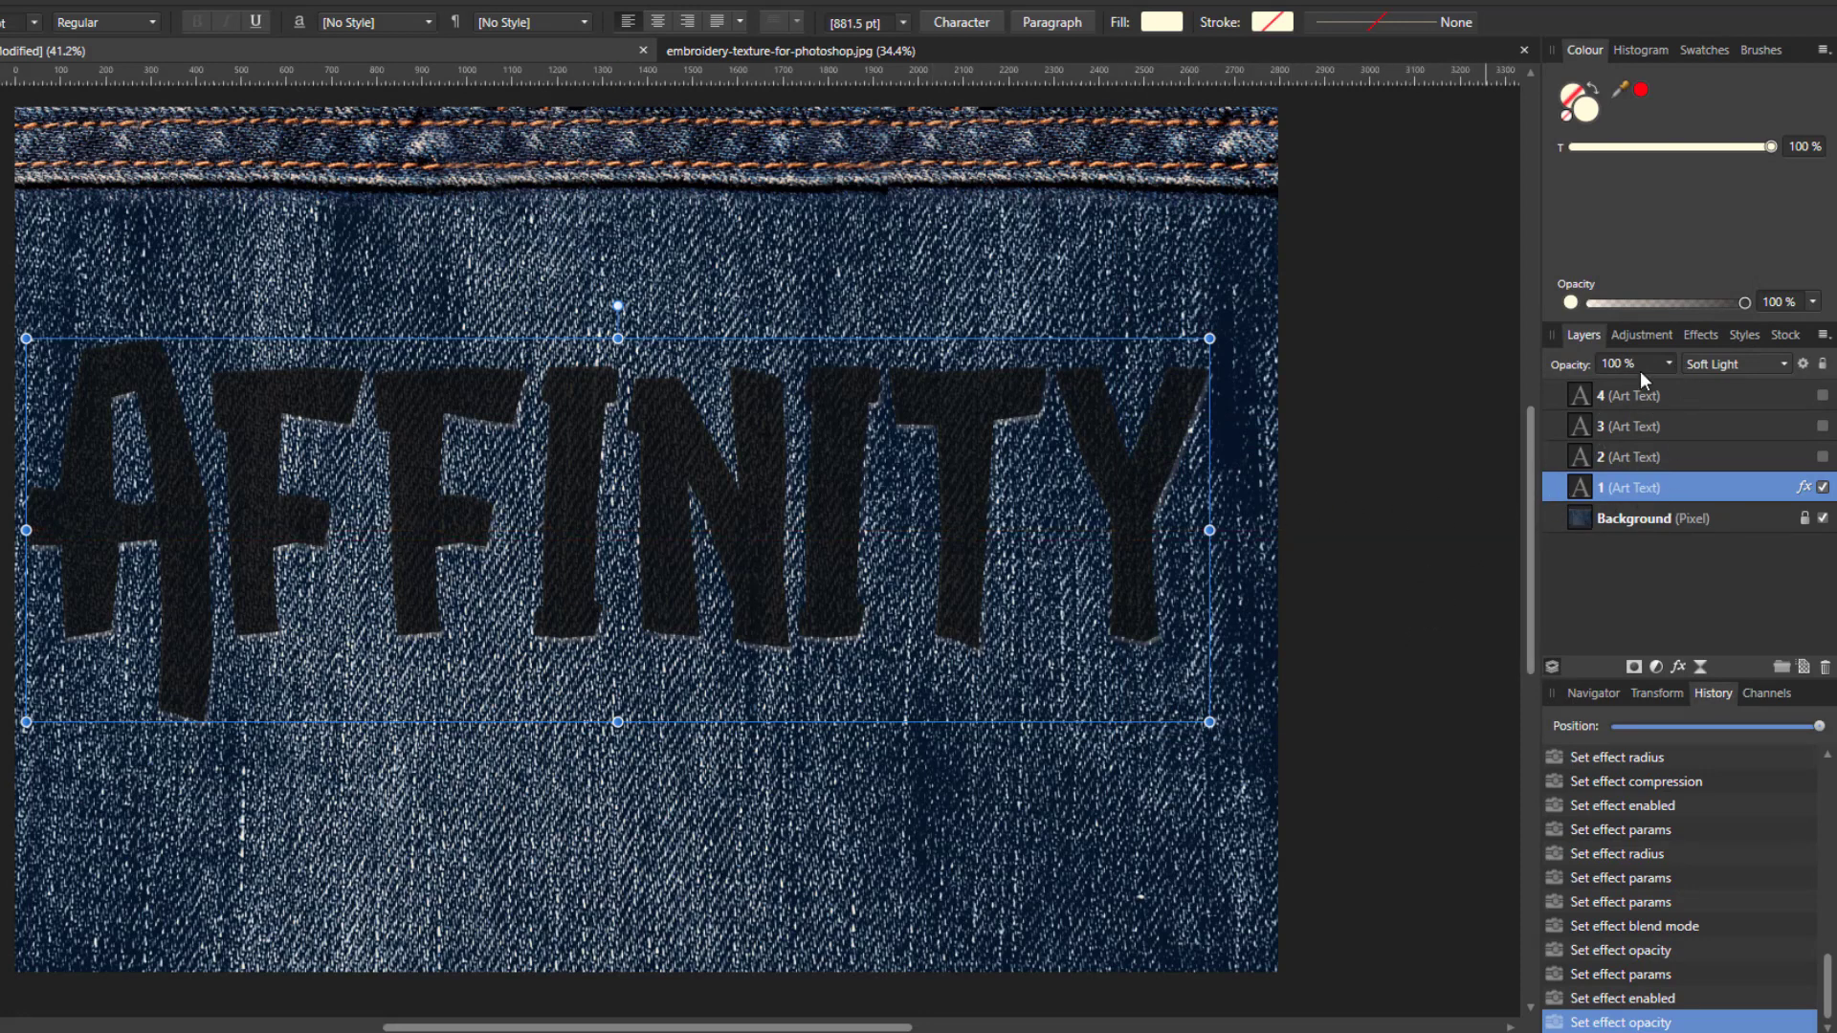
Step: Try lower overall opacities for text layer 1, then return it to 100%
{"action": "left_click", "coordinate": [1669, 365]}
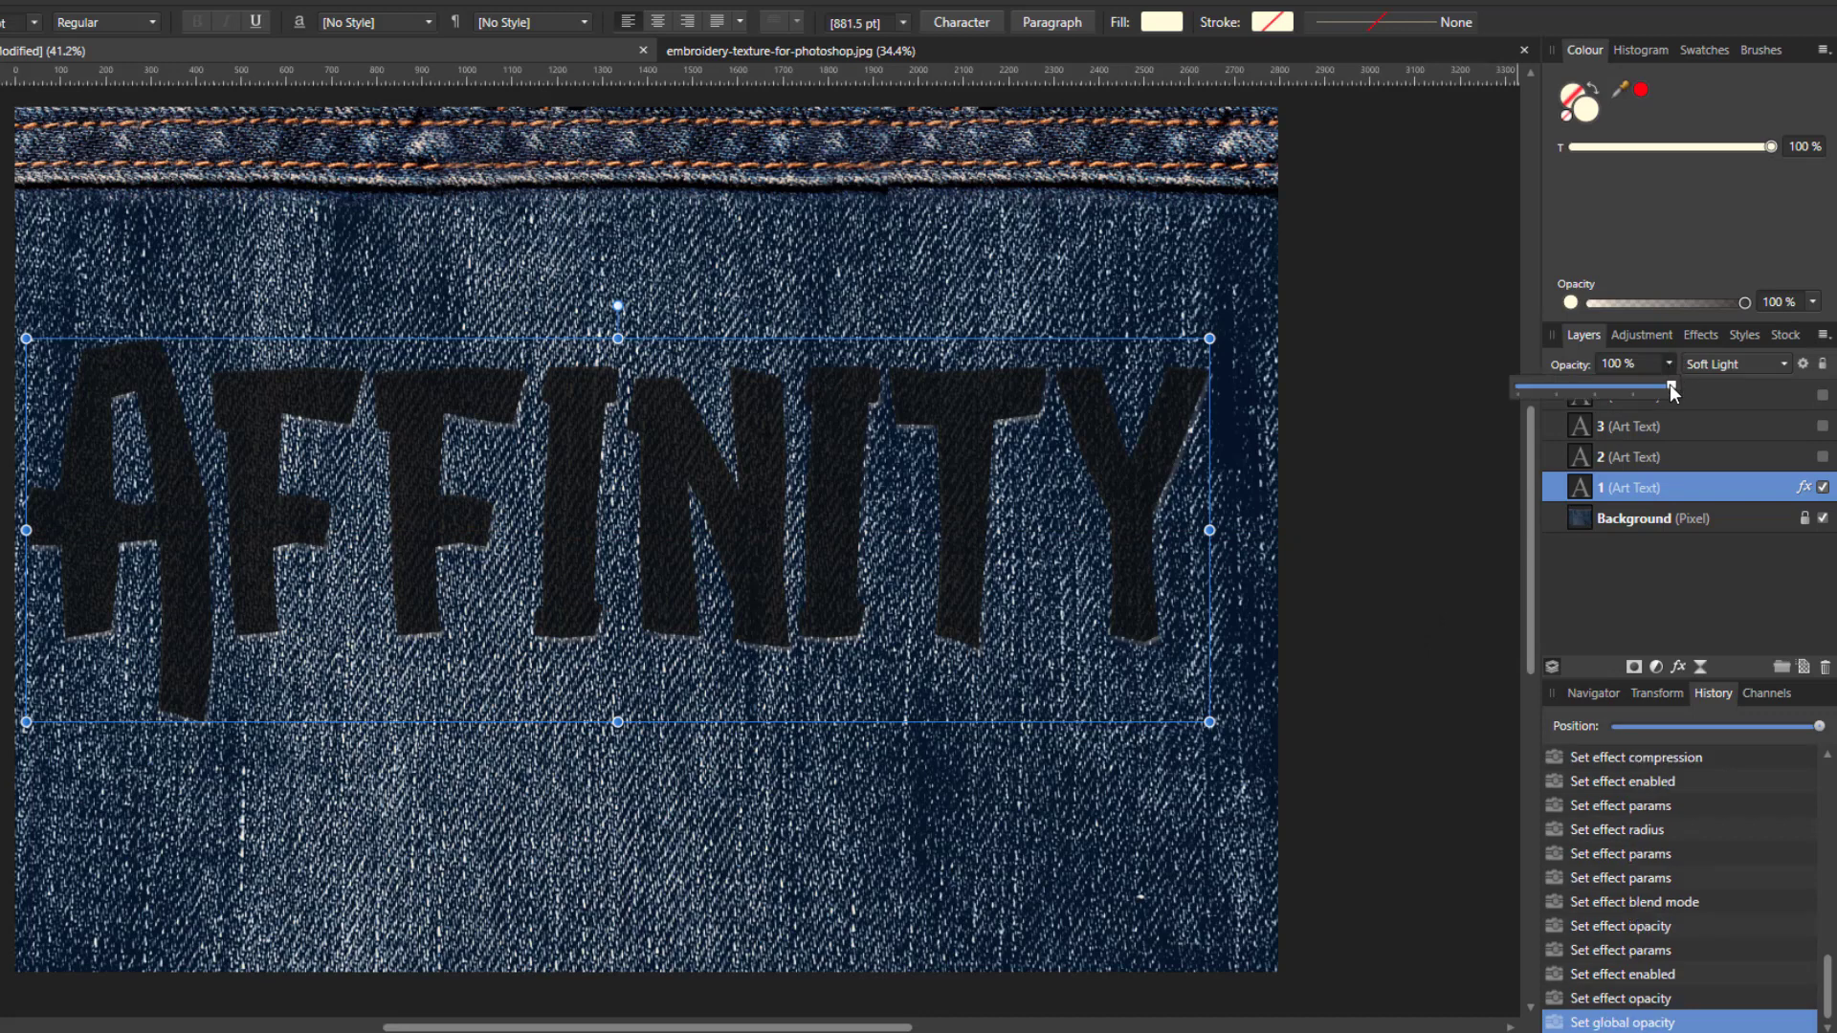
{"action": "left_click_drag", "start_coordinate": [1659, 392], "coordinate": [1648, 395]}
{"action": "left_click_drag", "start_coordinate": [1663, 399], "coordinate": [1666, 400]}
{"action": "left_click_drag", "start_coordinate": [1651, 392], "coordinate": [1633, 396]}
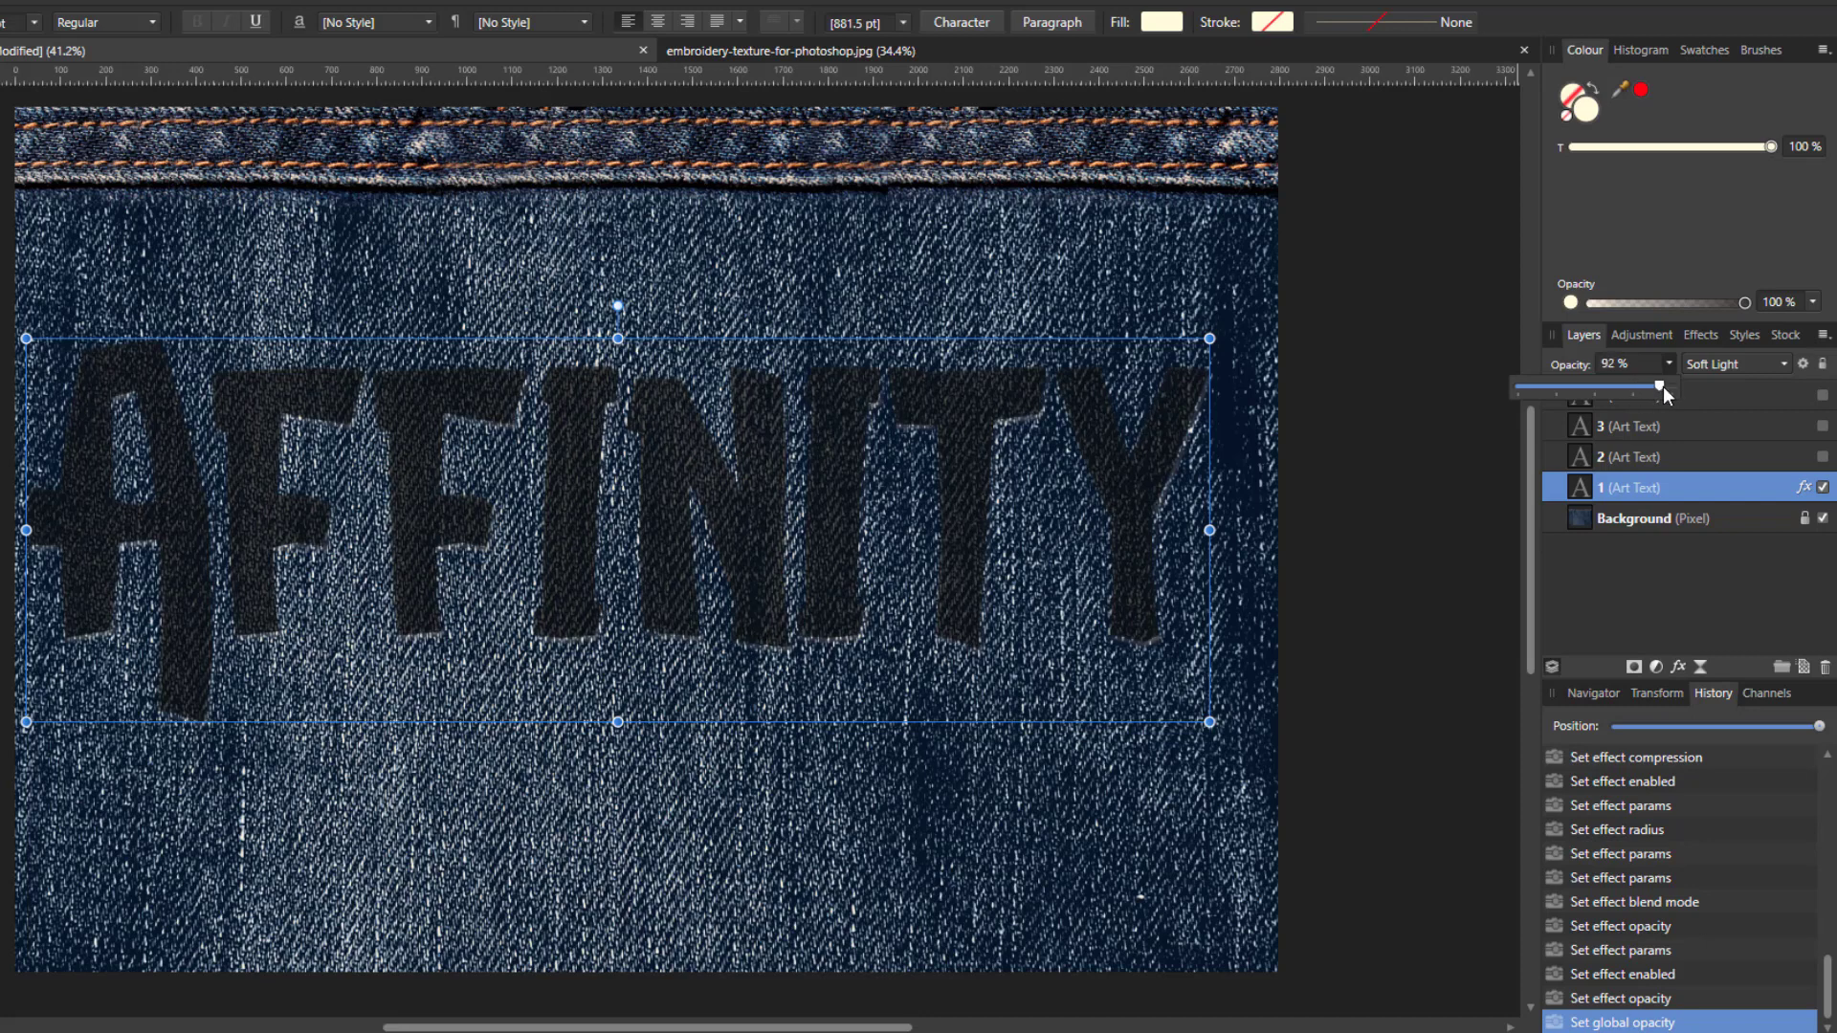
{"action": "left_click_drag", "start_coordinate": [1665, 392], "coordinate": [1673, 392]}
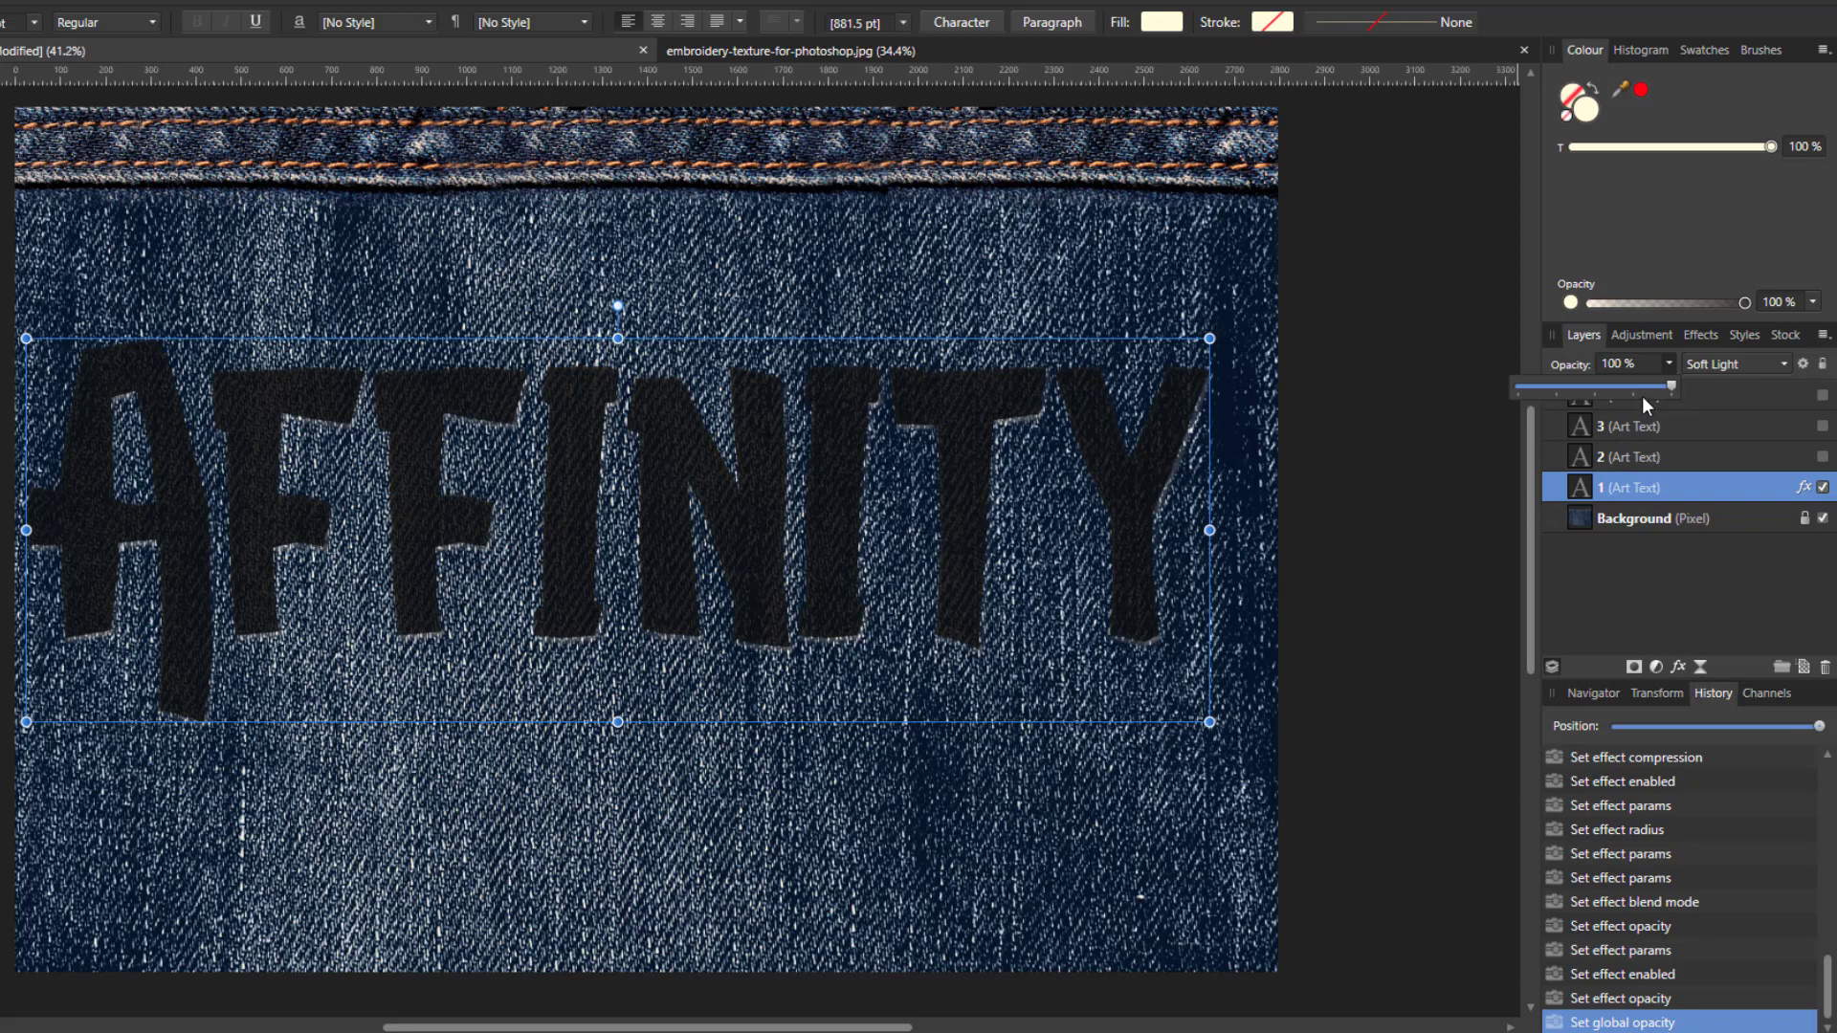
{"action": "left_click", "coordinate": [1533, 452]}
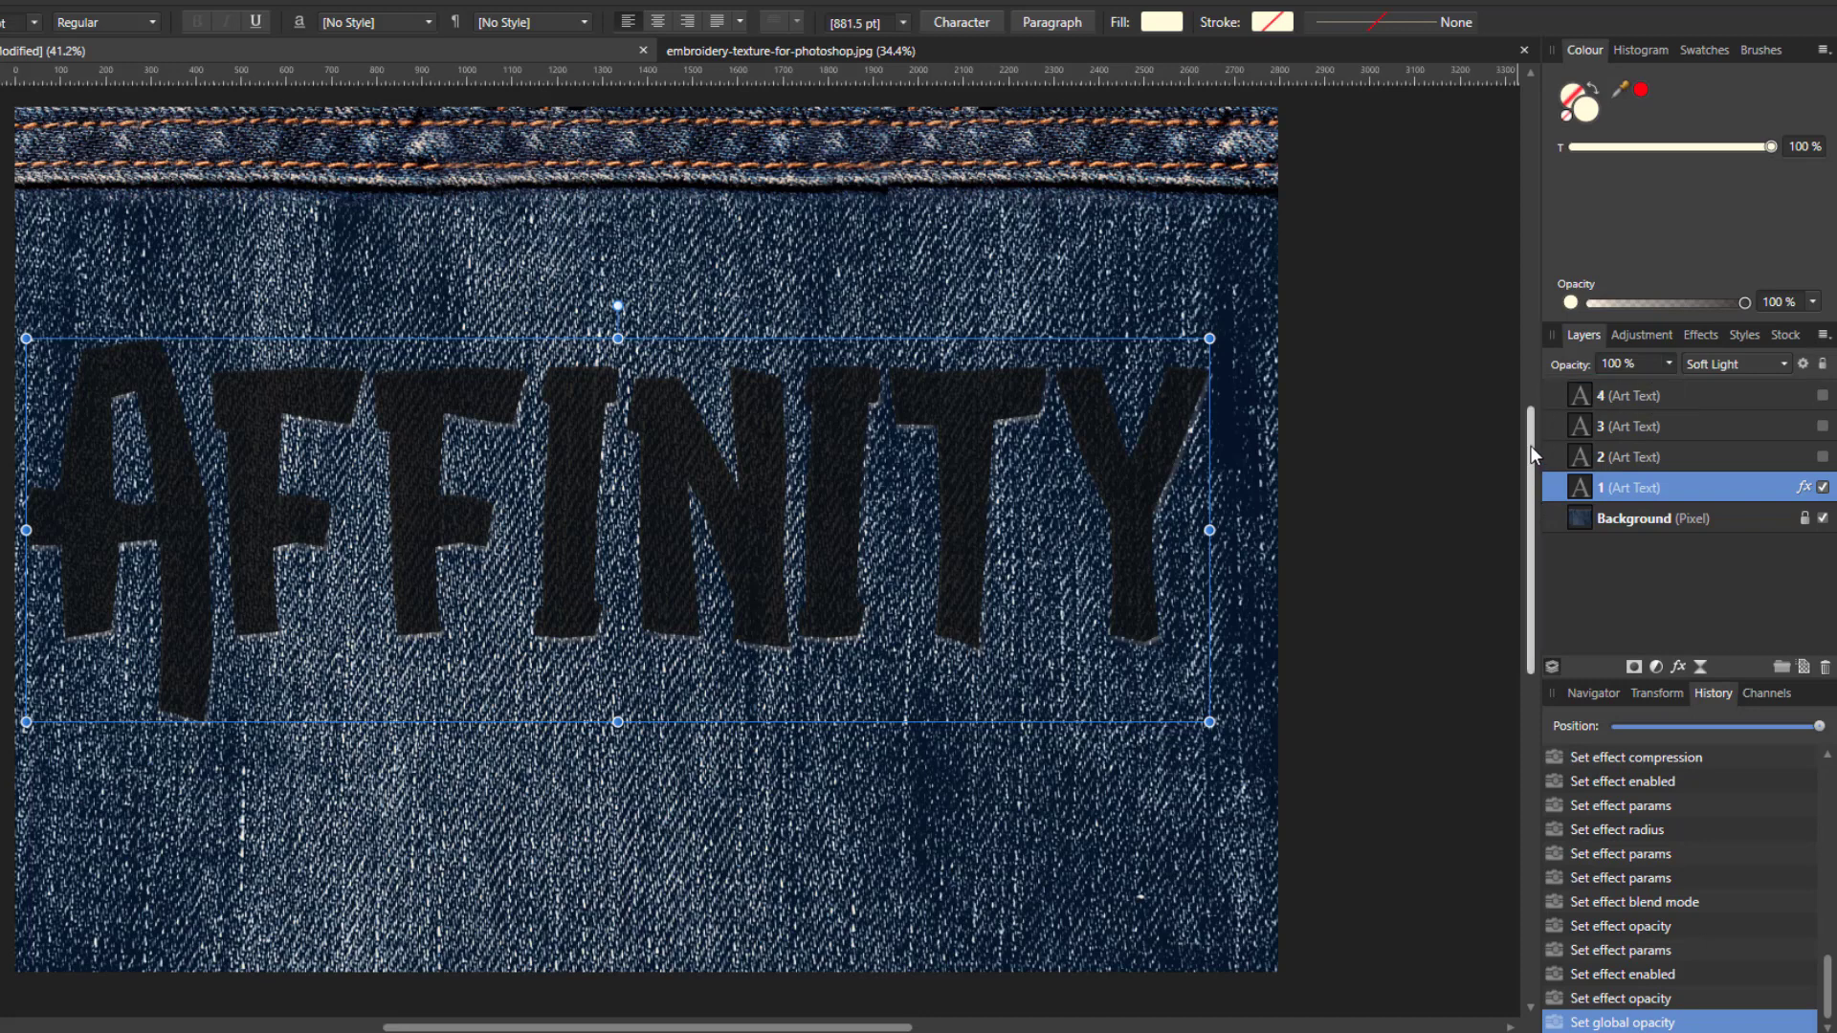
Step: Make text layer 2 visible and enable an Outer Shadow effect on it
{"action": "left_click", "coordinate": [1714, 459]}
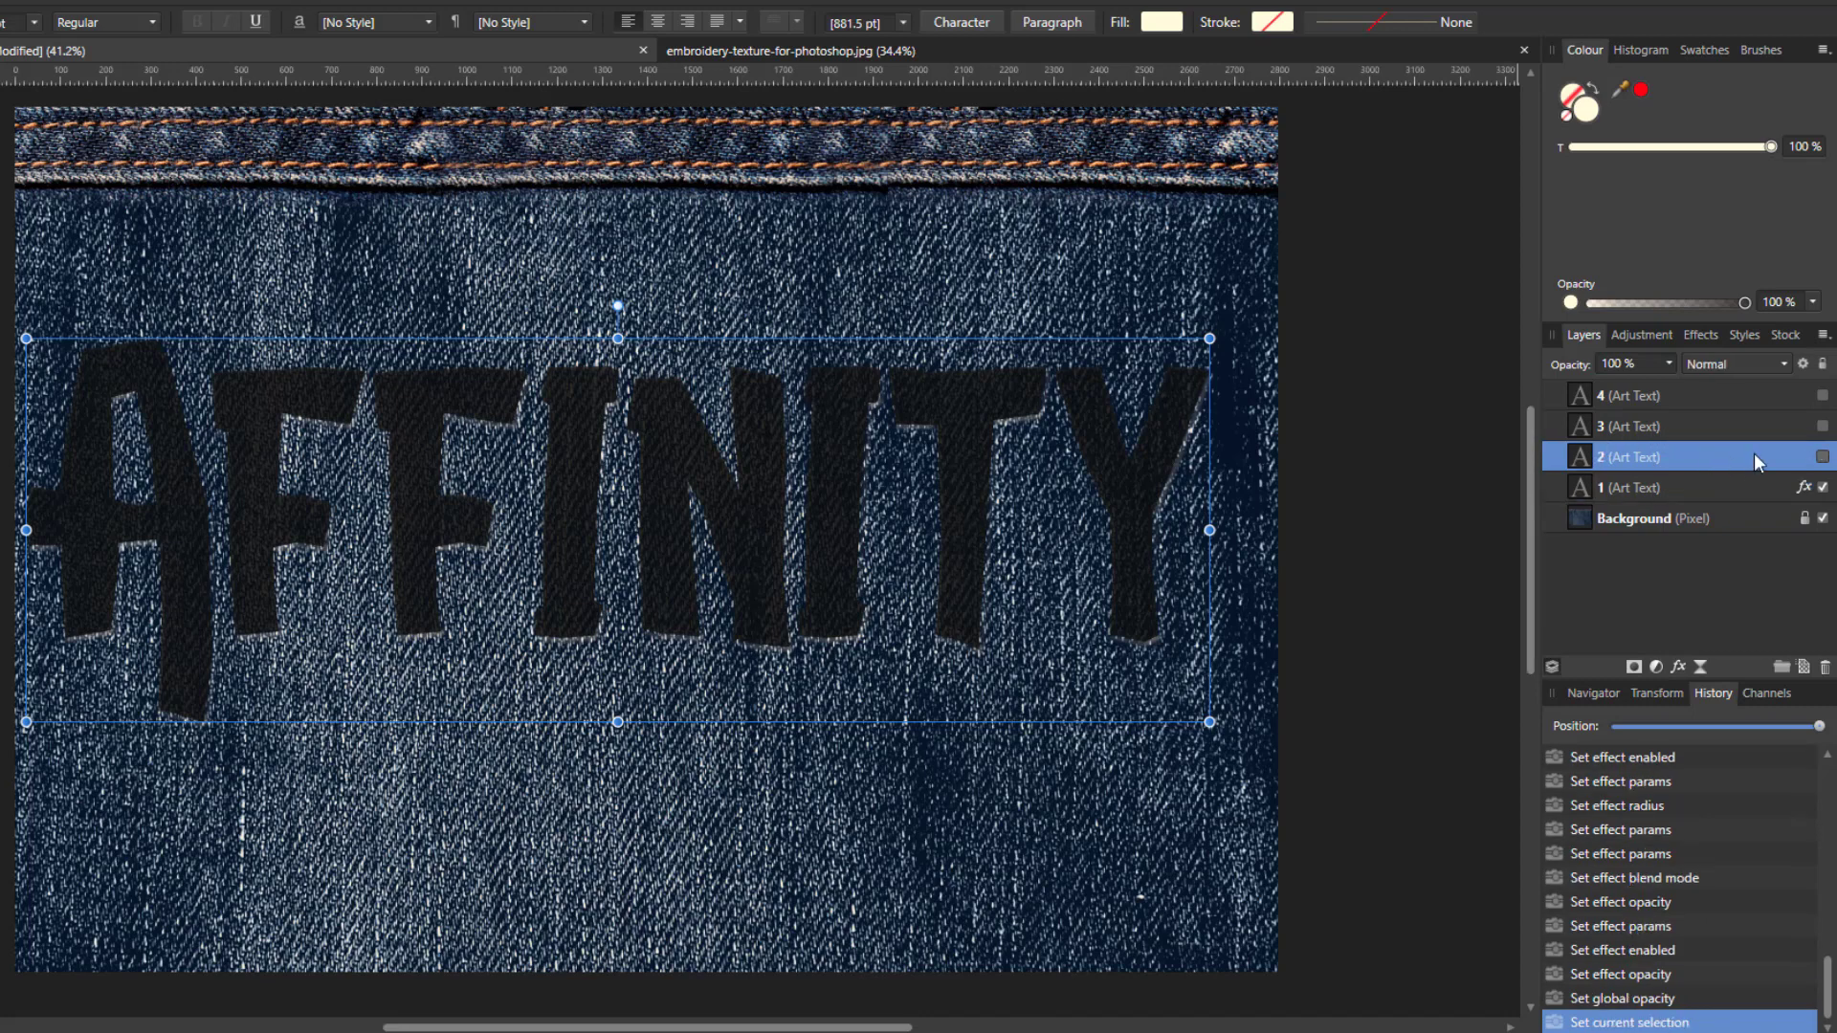
{"action": "left_click", "coordinate": [1823, 456]}
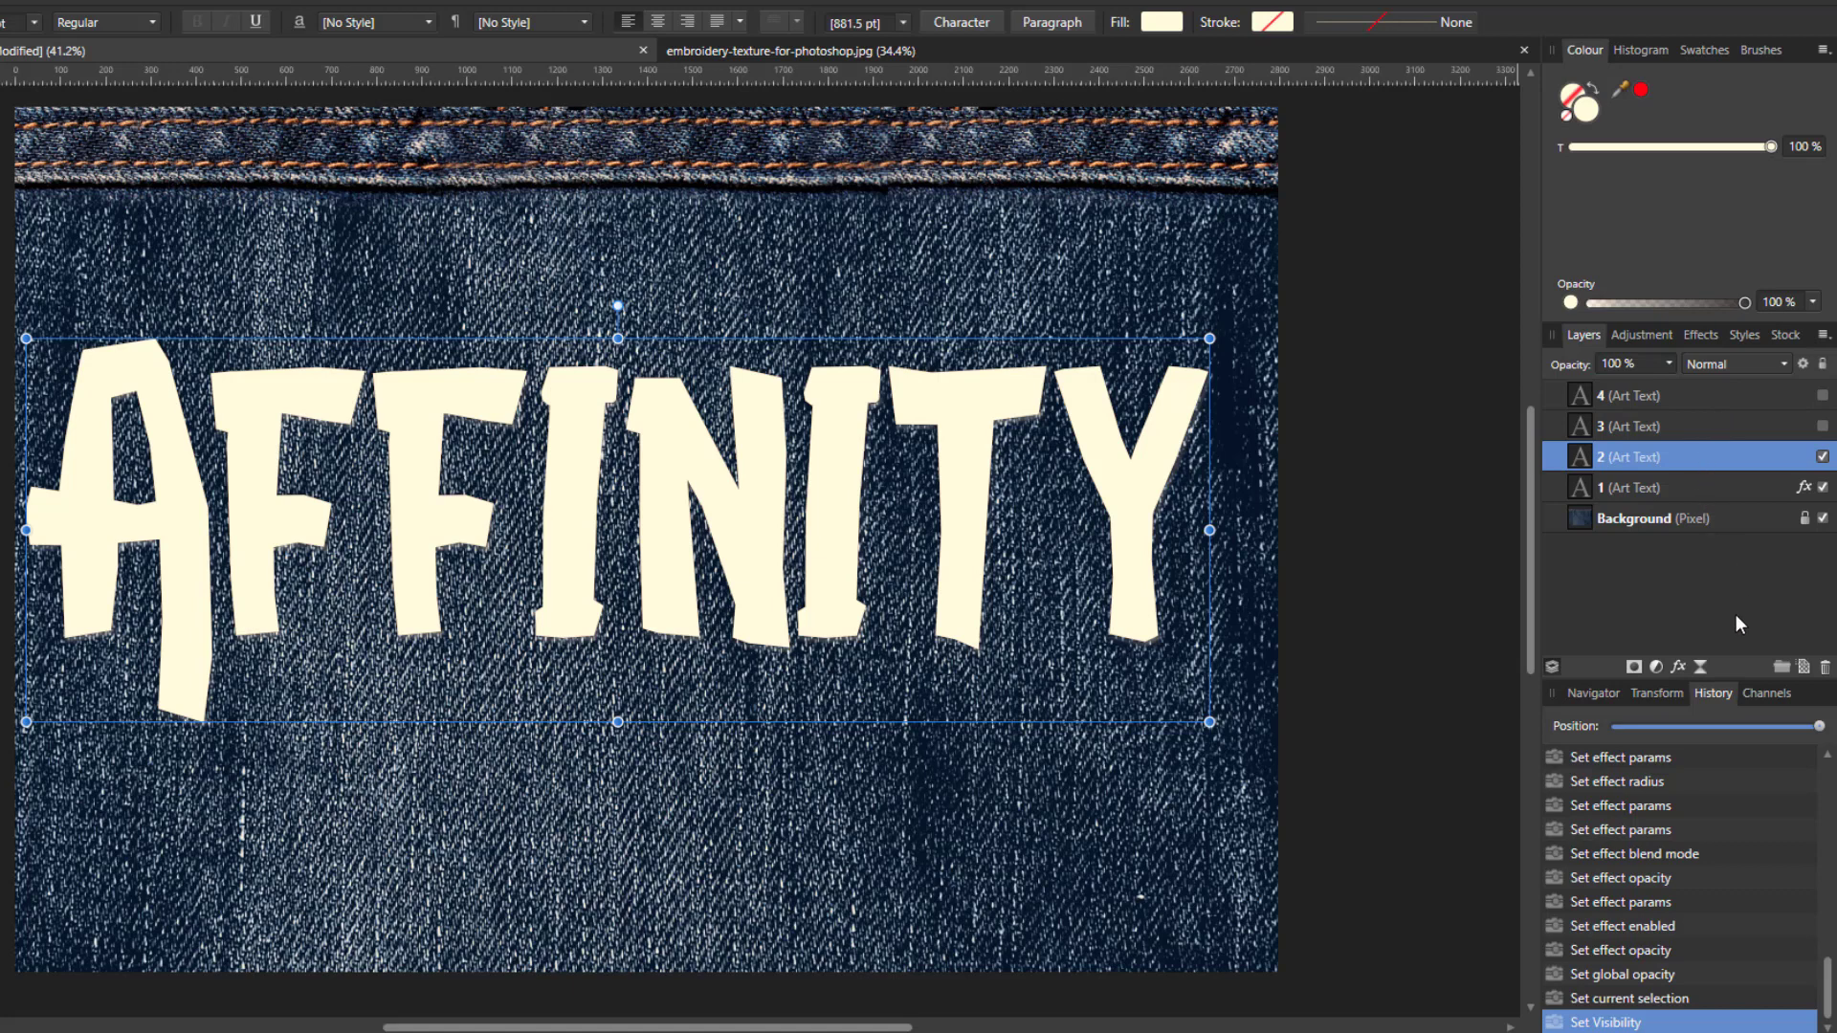
{"action": "left_click", "coordinate": [1676, 667]}
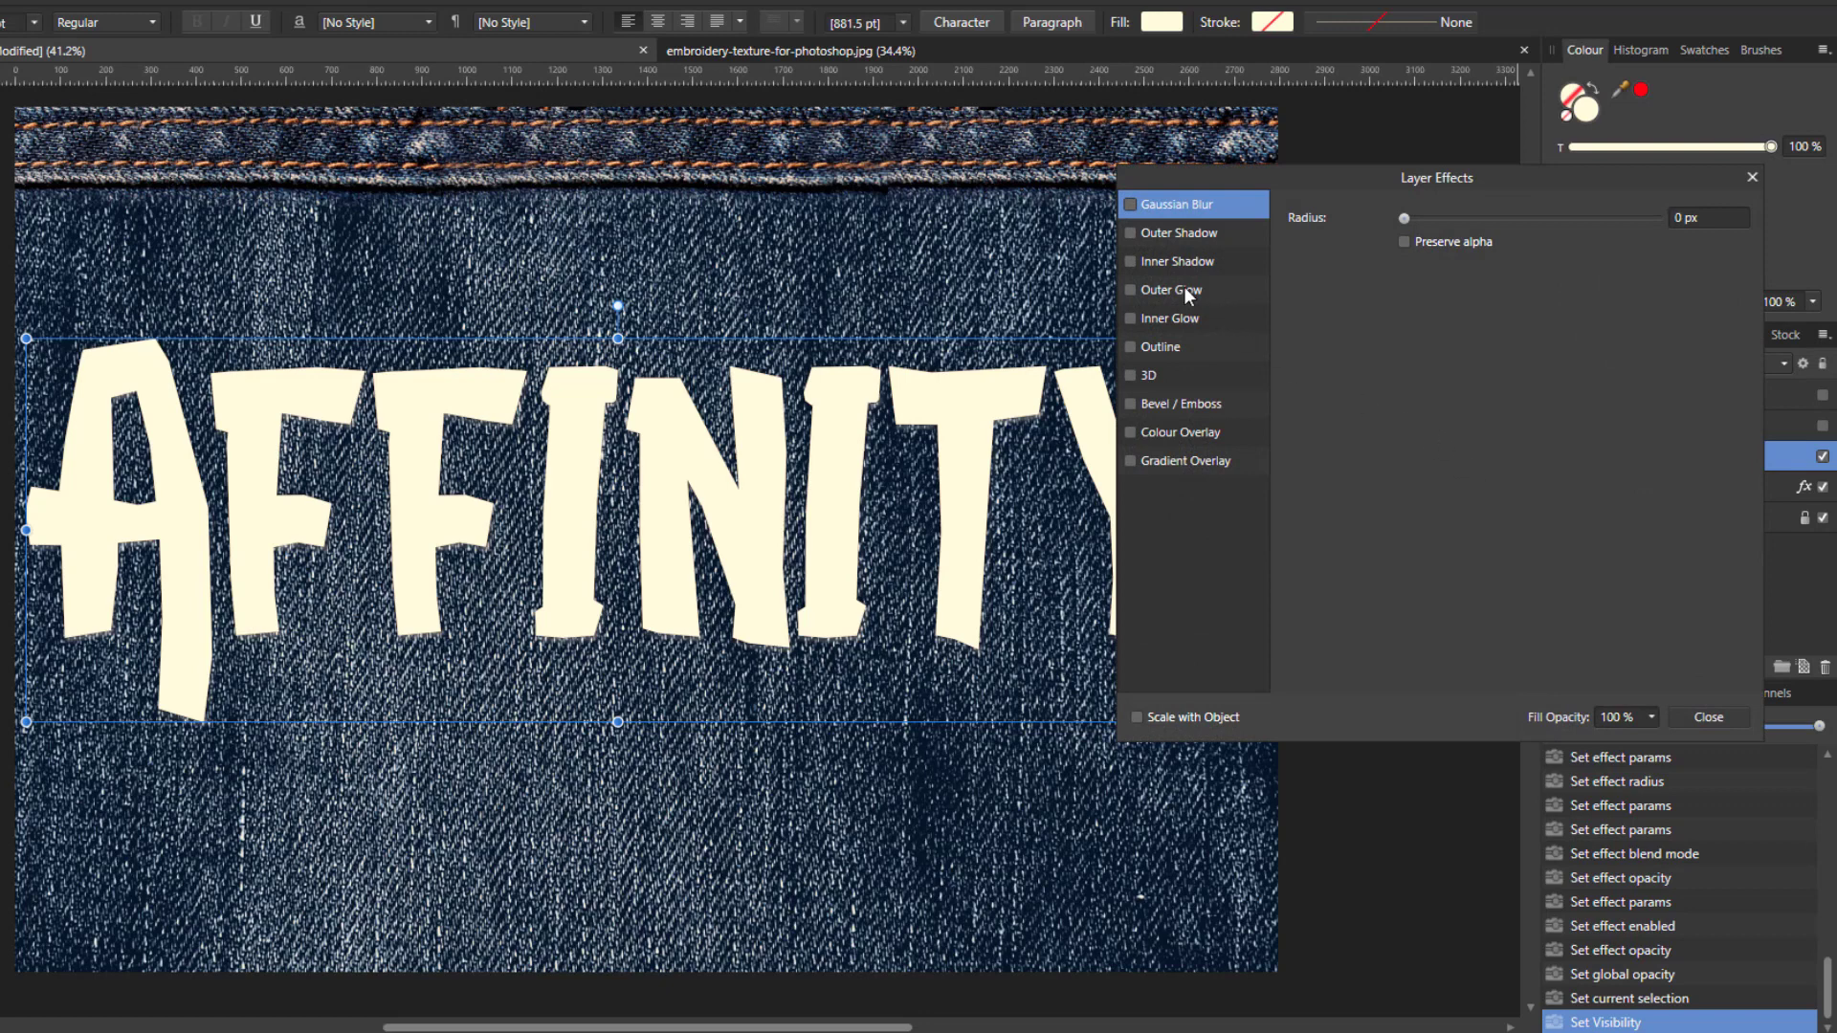
{"action": "left_click", "coordinate": [1130, 234]}
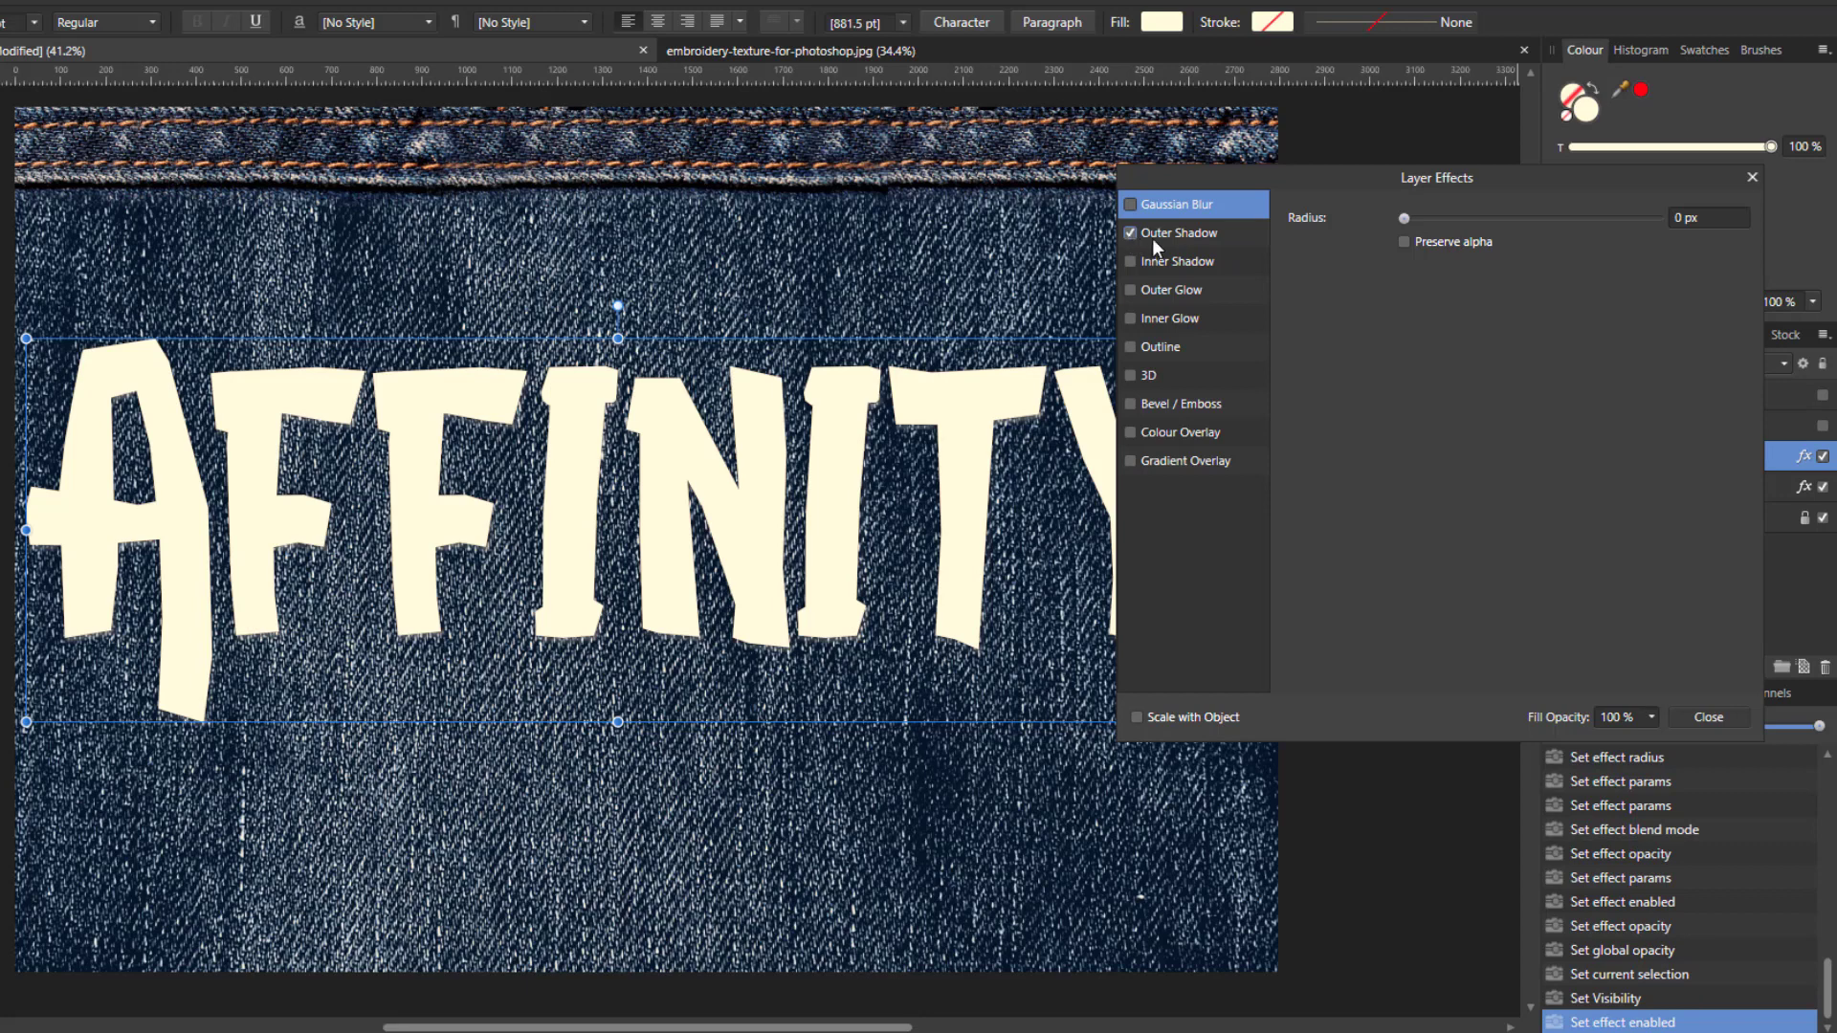
{"action": "left_click", "coordinate": [1187, 237]}
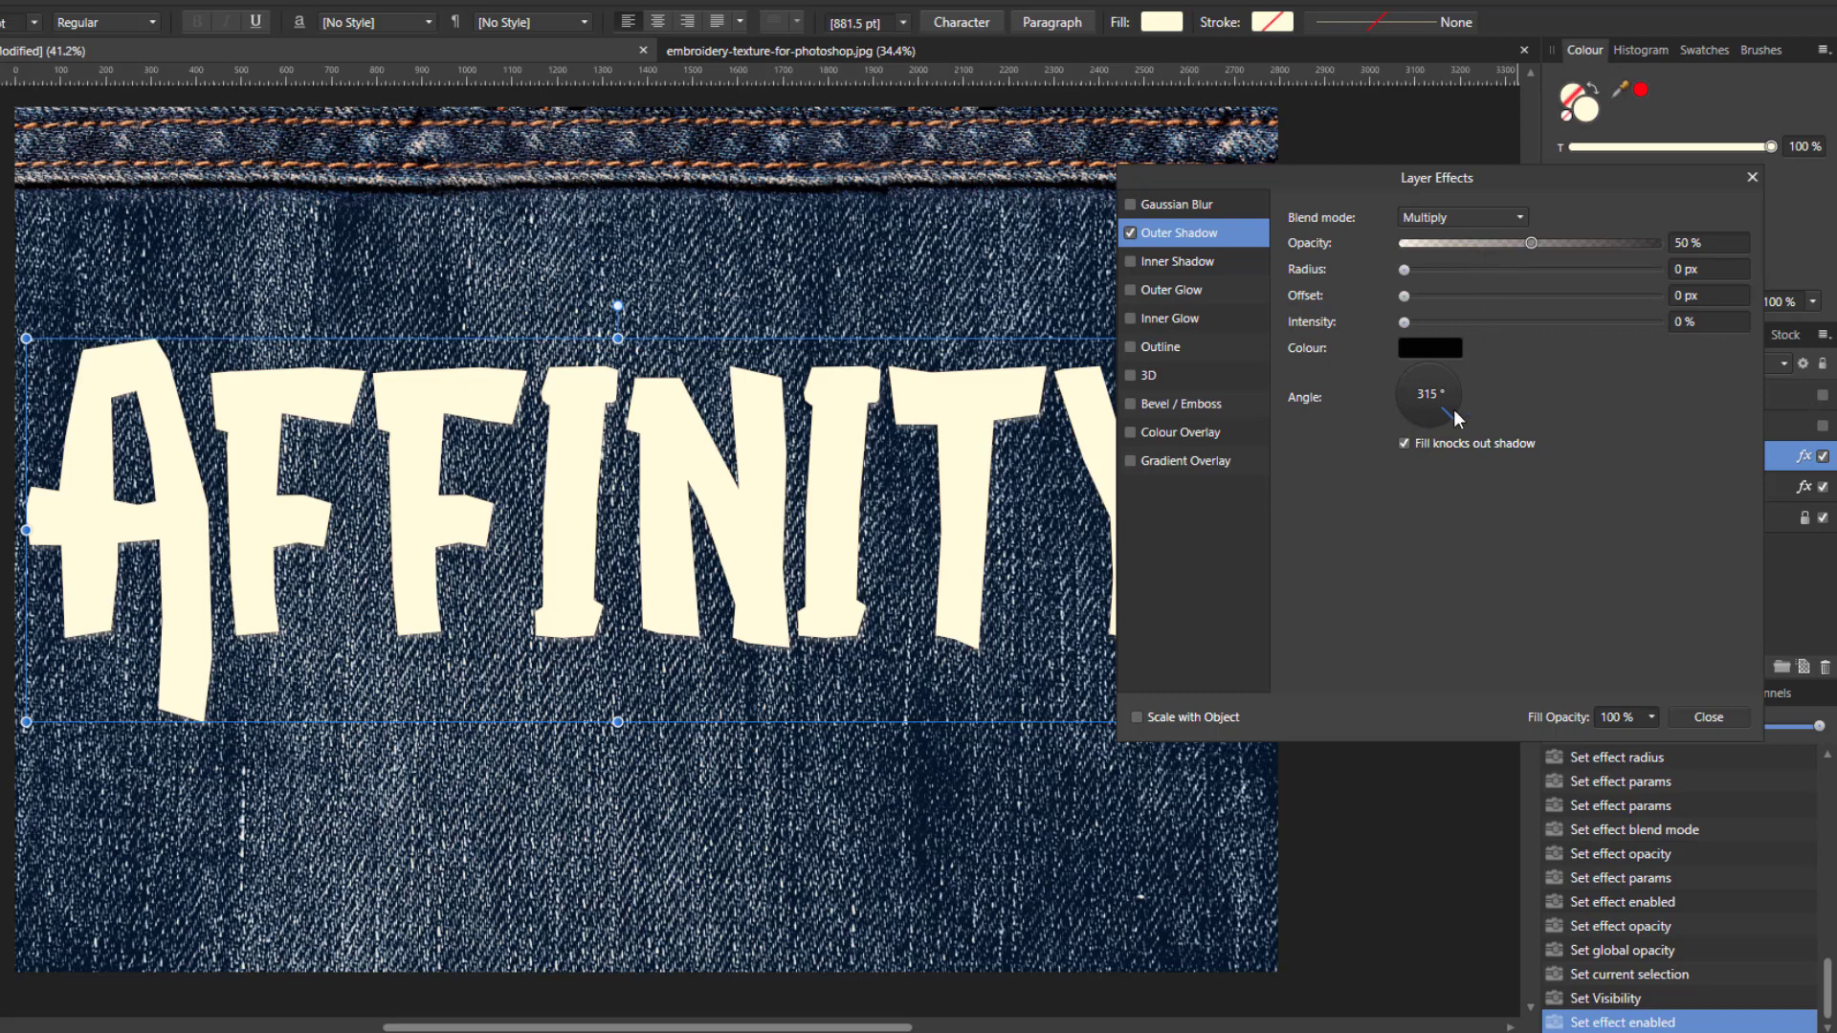
Step: Set the outer shadow's angle to 135°, its opacity to 75% and its offset to 1 px
{"action": "left_click", "coordinate": [1414, 387]}
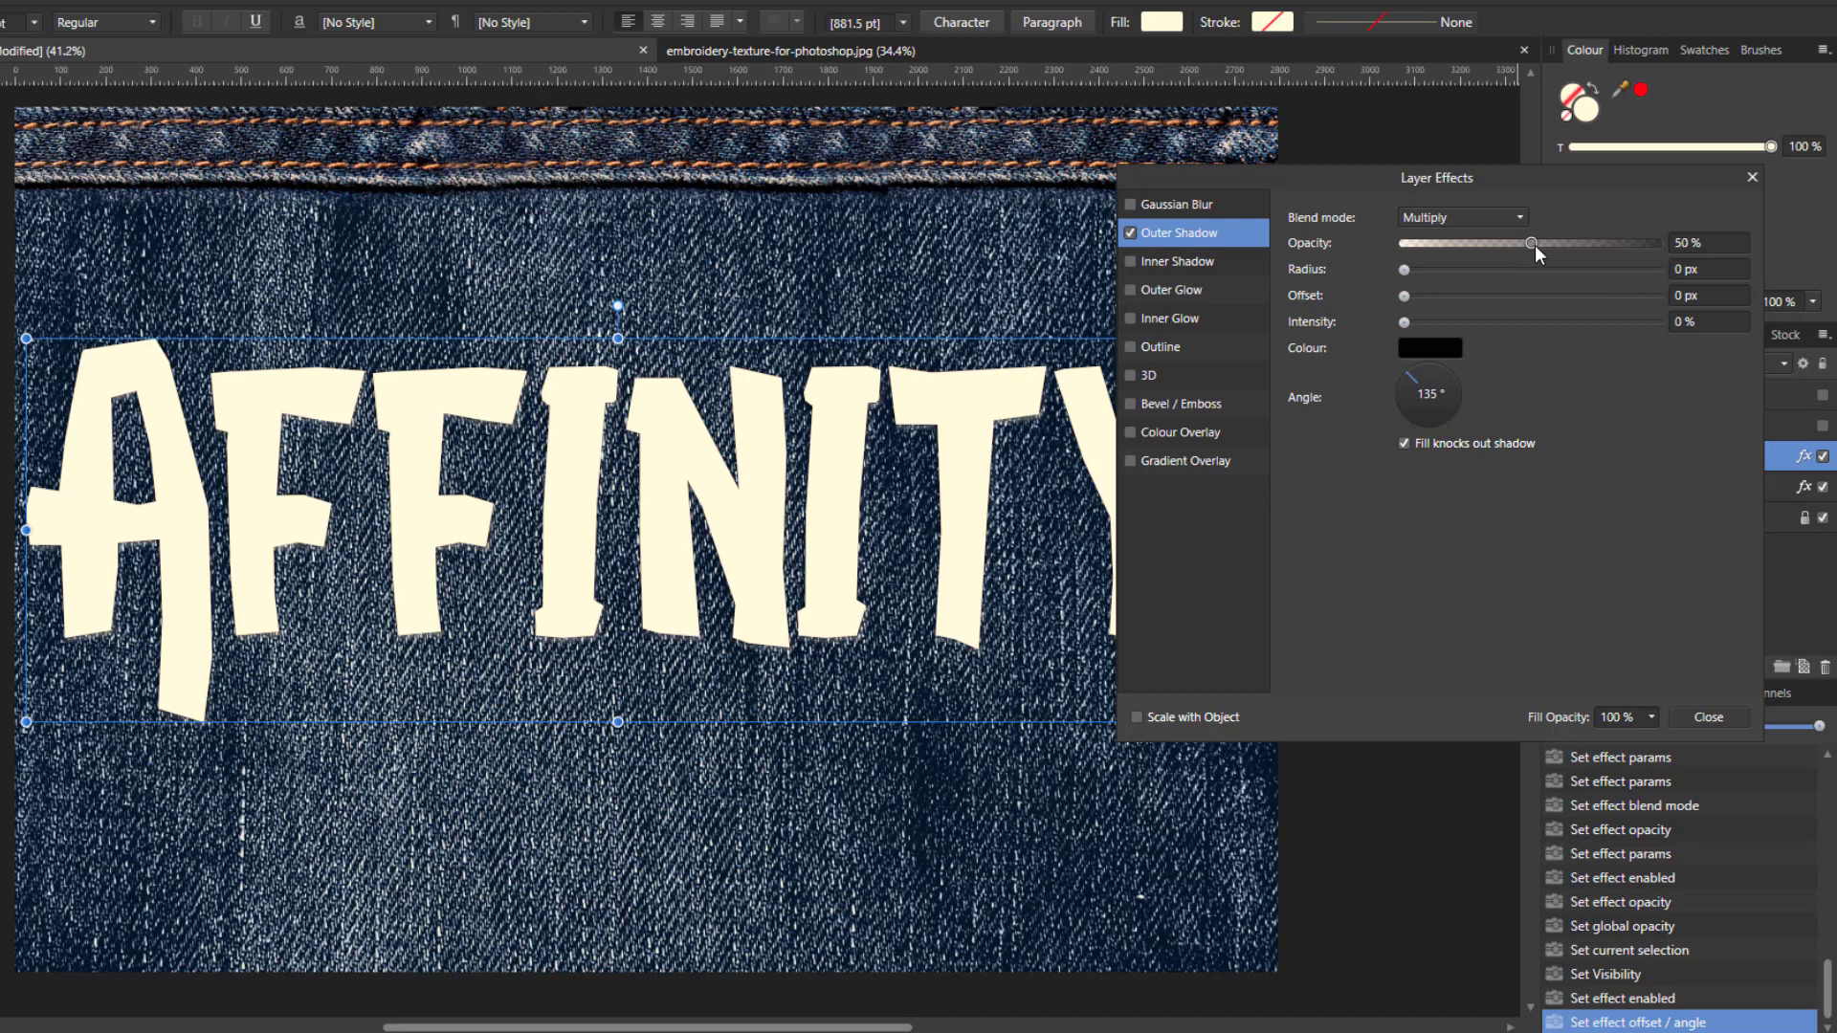
{"action": "left_click_drag", "start_coordinate": [1534, 245], "coordinate": [1582, 257]}
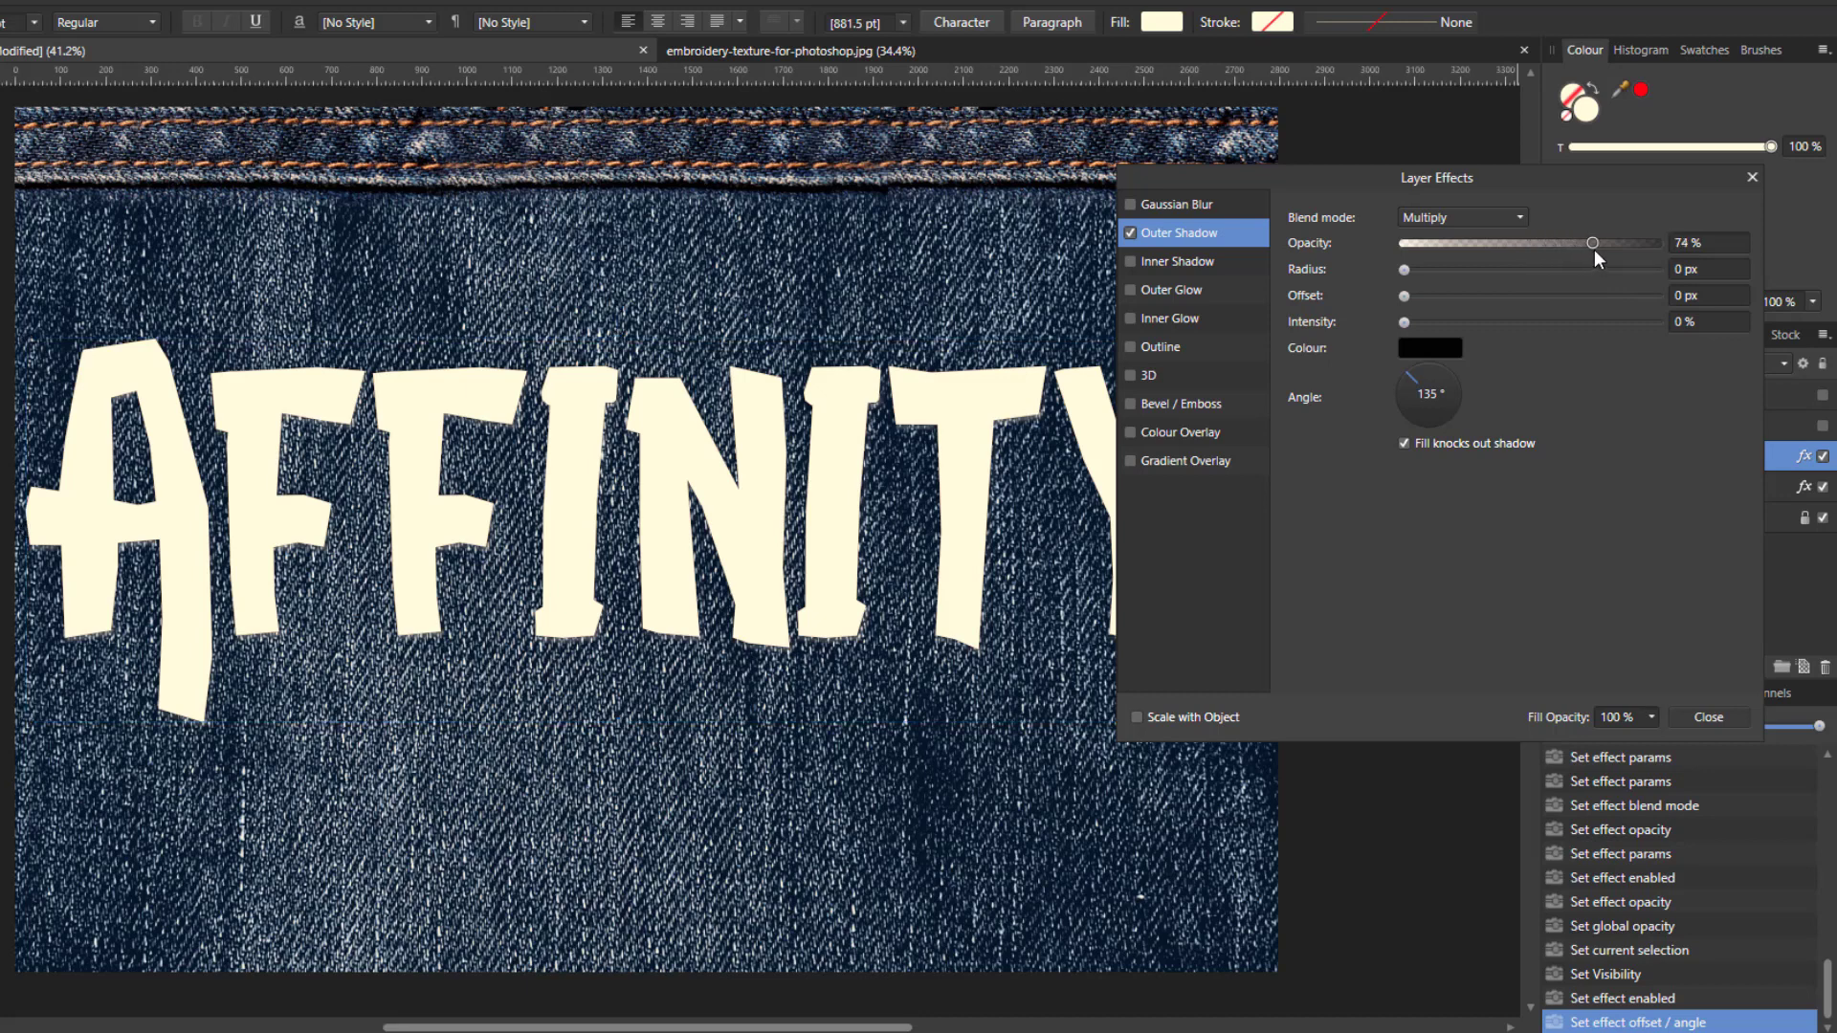
{"action": "left_click_drag", "start_coordinate": [1594, 249], "coordinate": [1595, 256]}
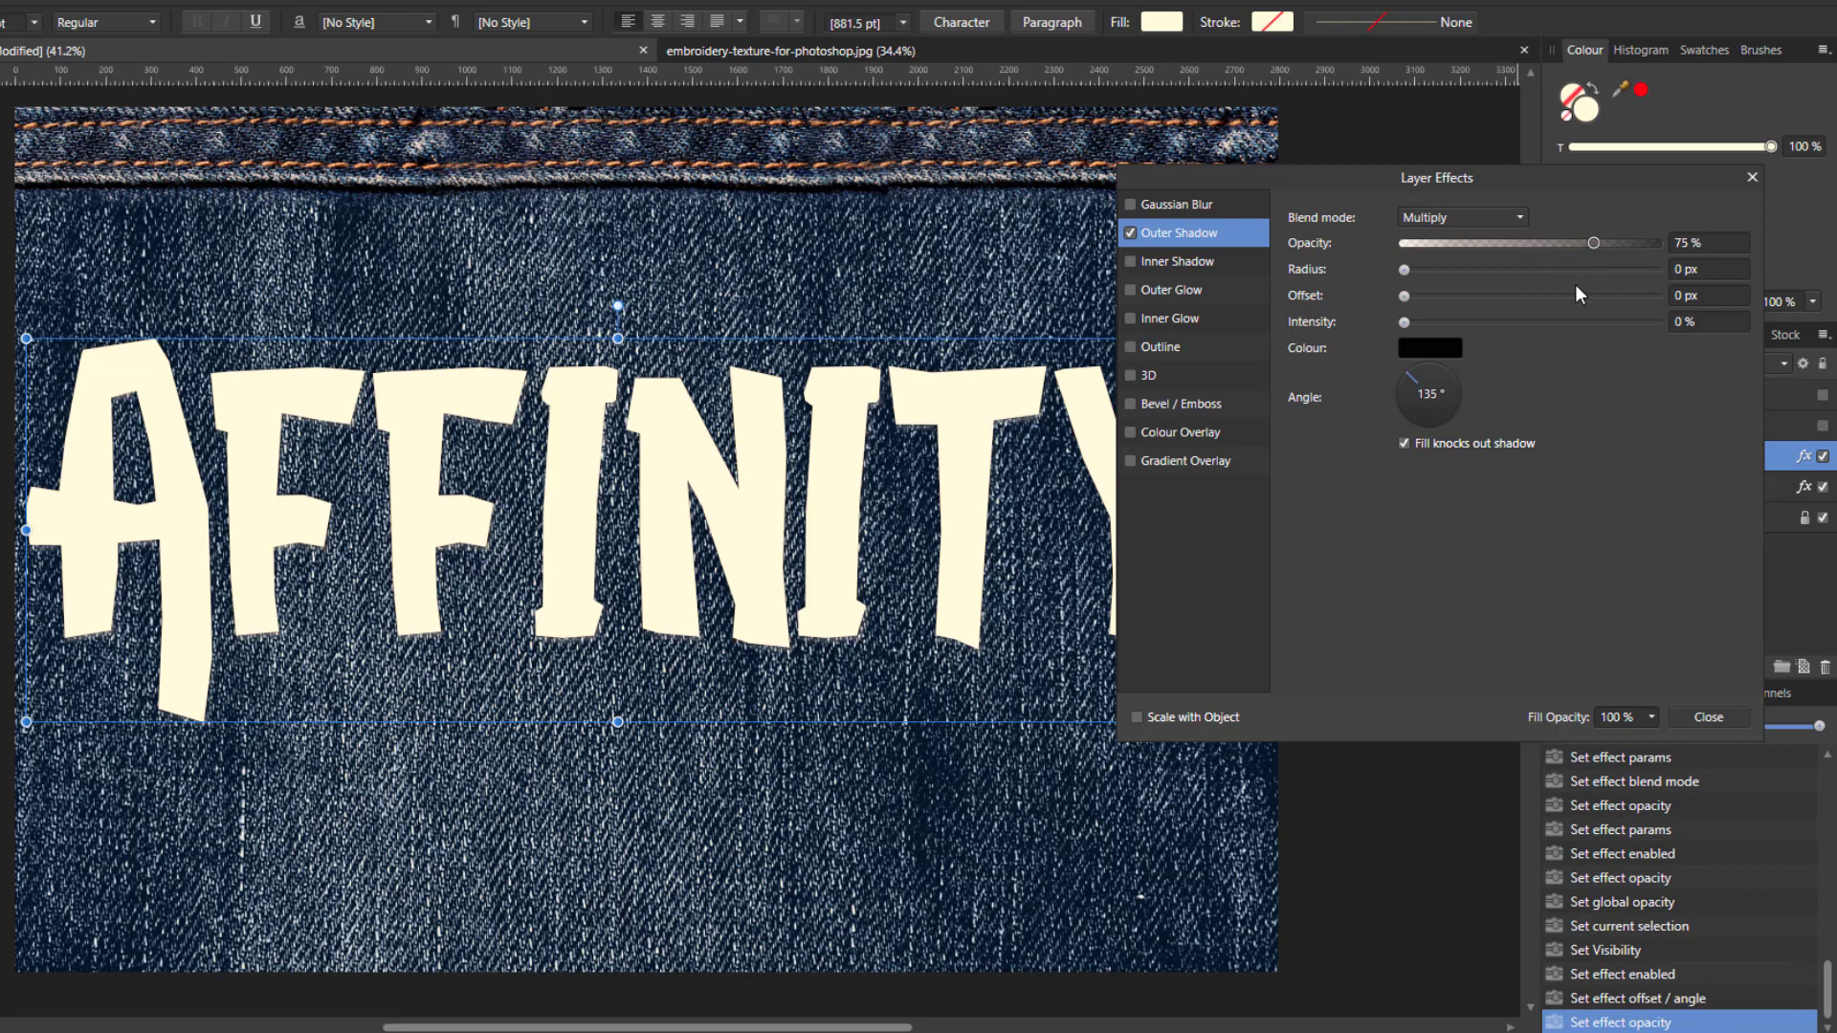
{"action": "left_click", "coordinate": [1686, 303]}
{"action": "type", "text": "1"}
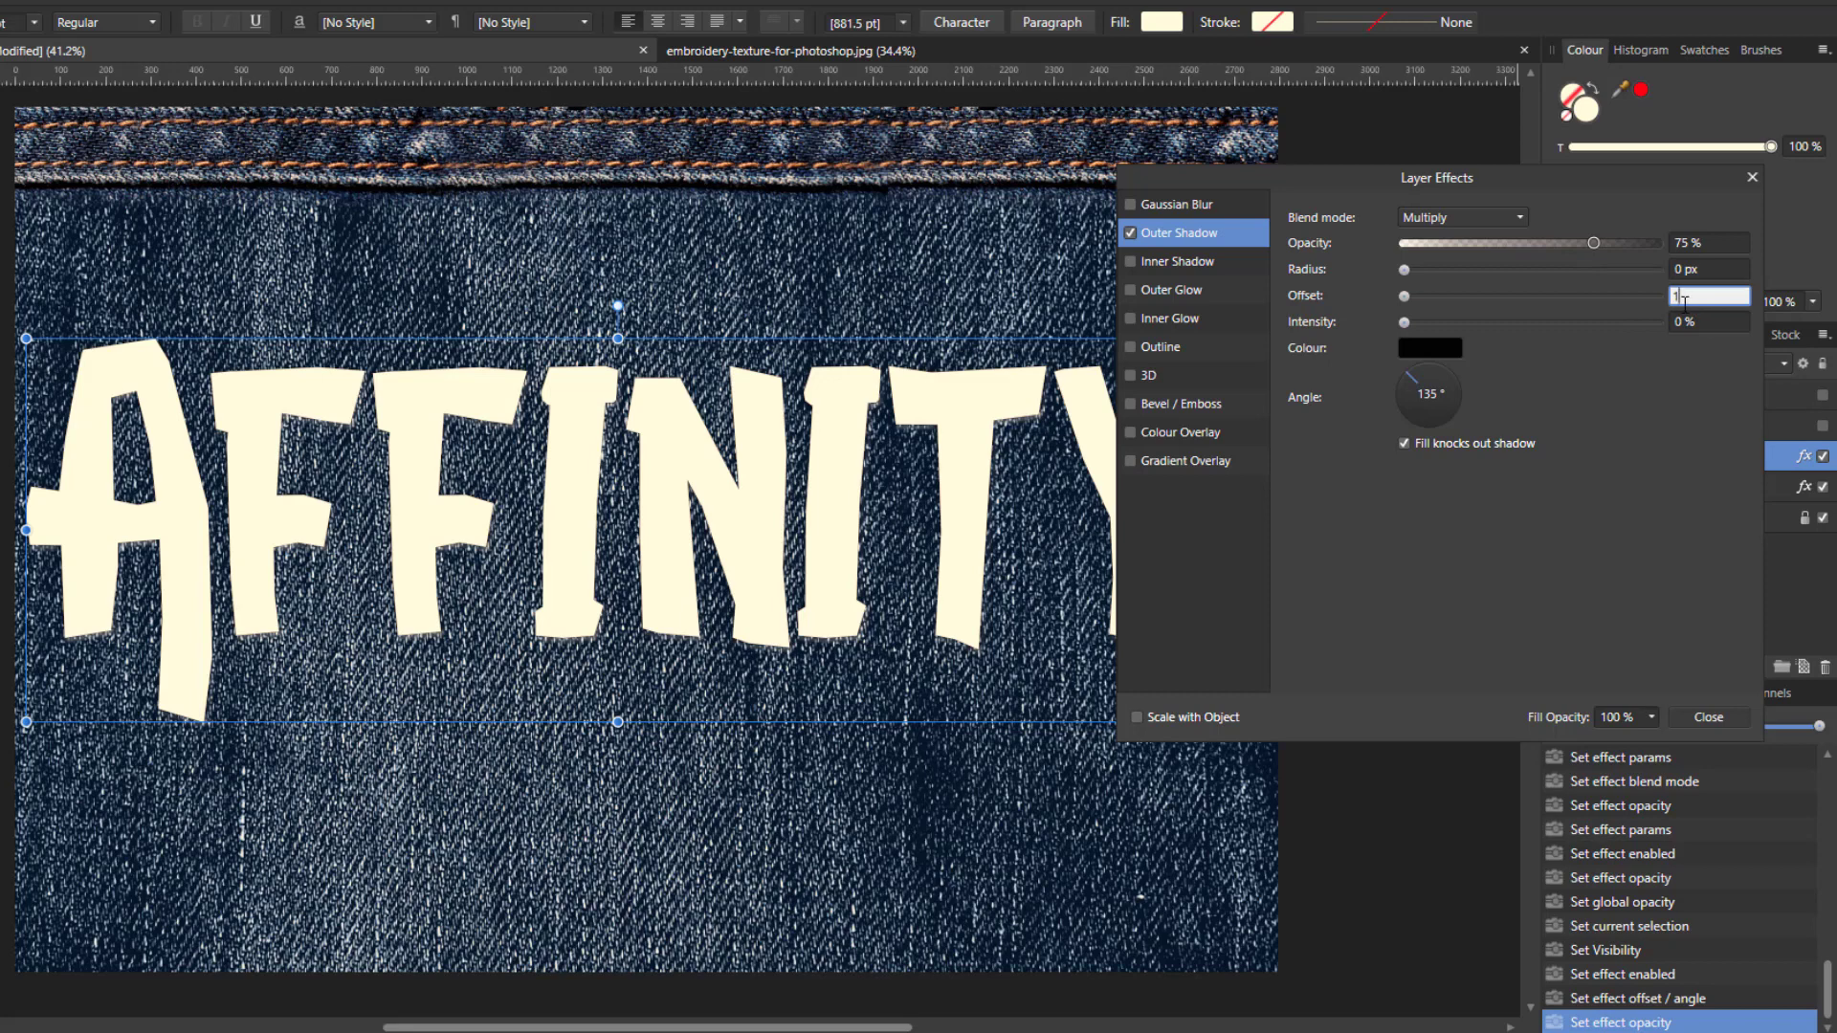
{"action": "key", "text": "Return"}
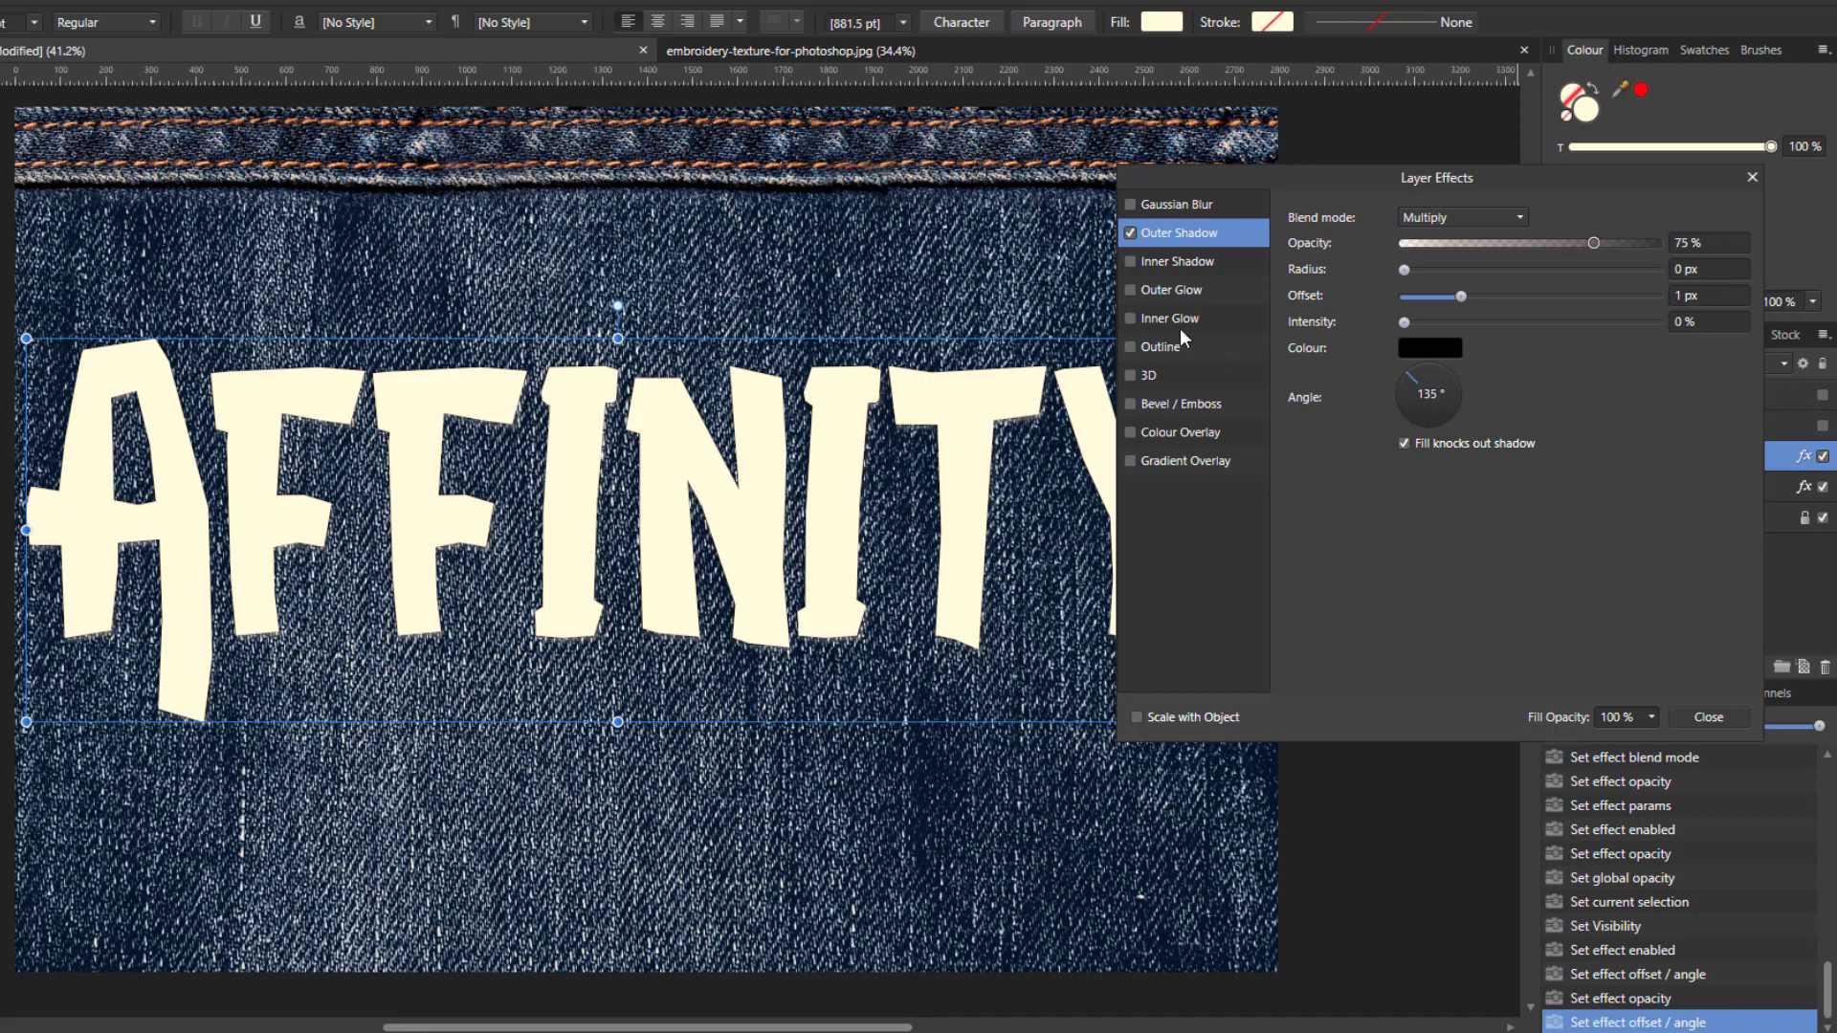
Step: Enable an Inner Shadow on text layer 2 with 60% opacity, a 9 px radius and 16% intensity
{"action": "left_click", "coordinate": [1130, 261]}
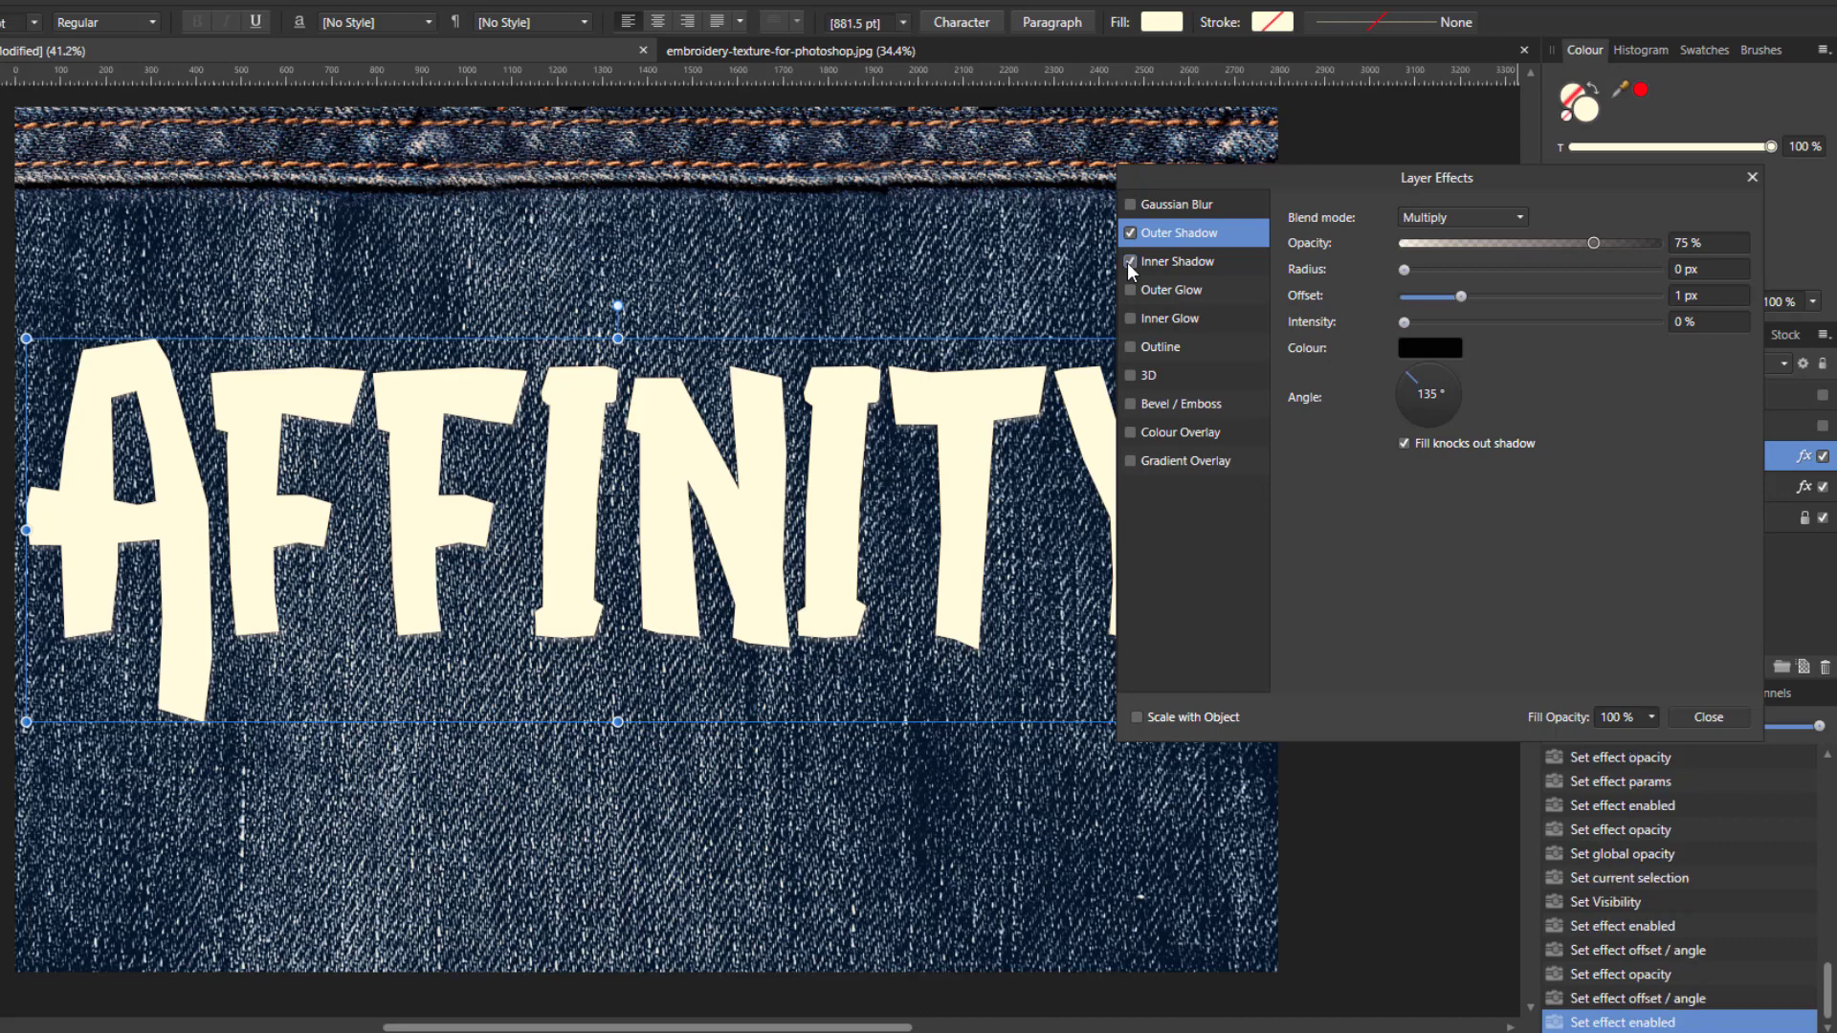
{"action": "left_click", "coordinate": [1202, 267]}
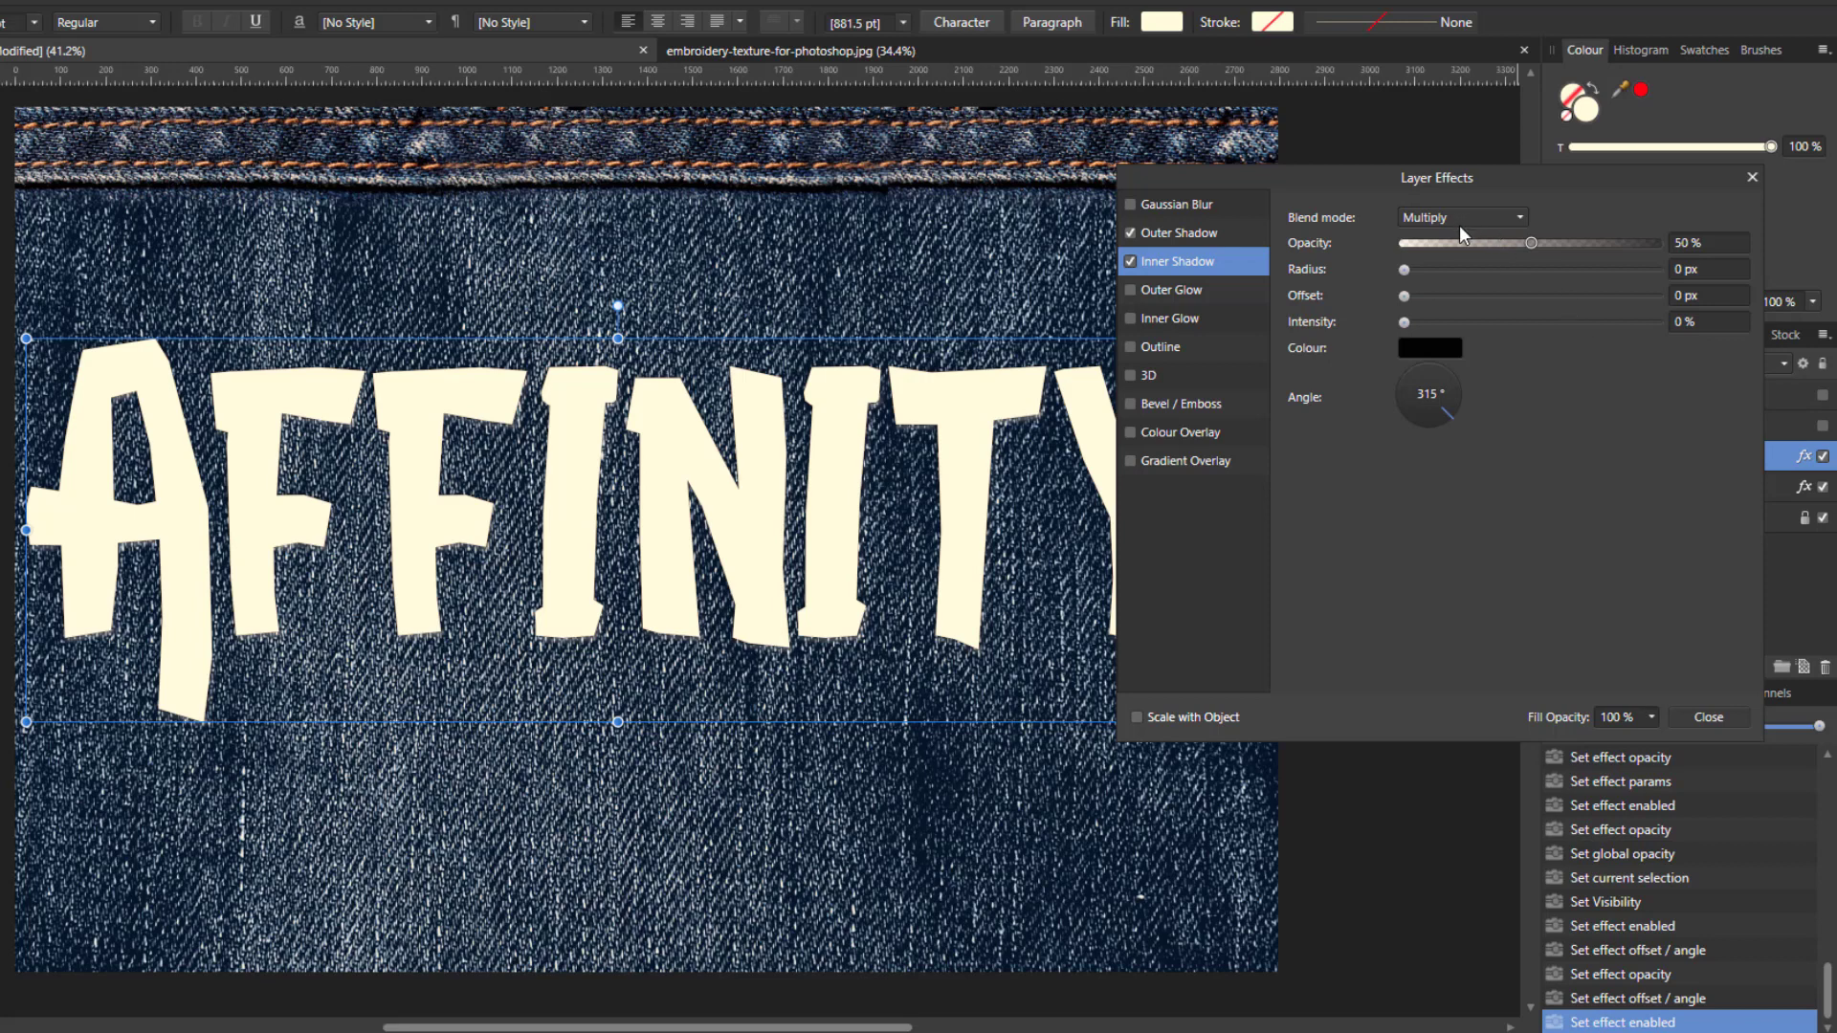
{"action": "left_click_drag", "start_coordinate": [1531, 244], "coordinate": [1556, 241]}
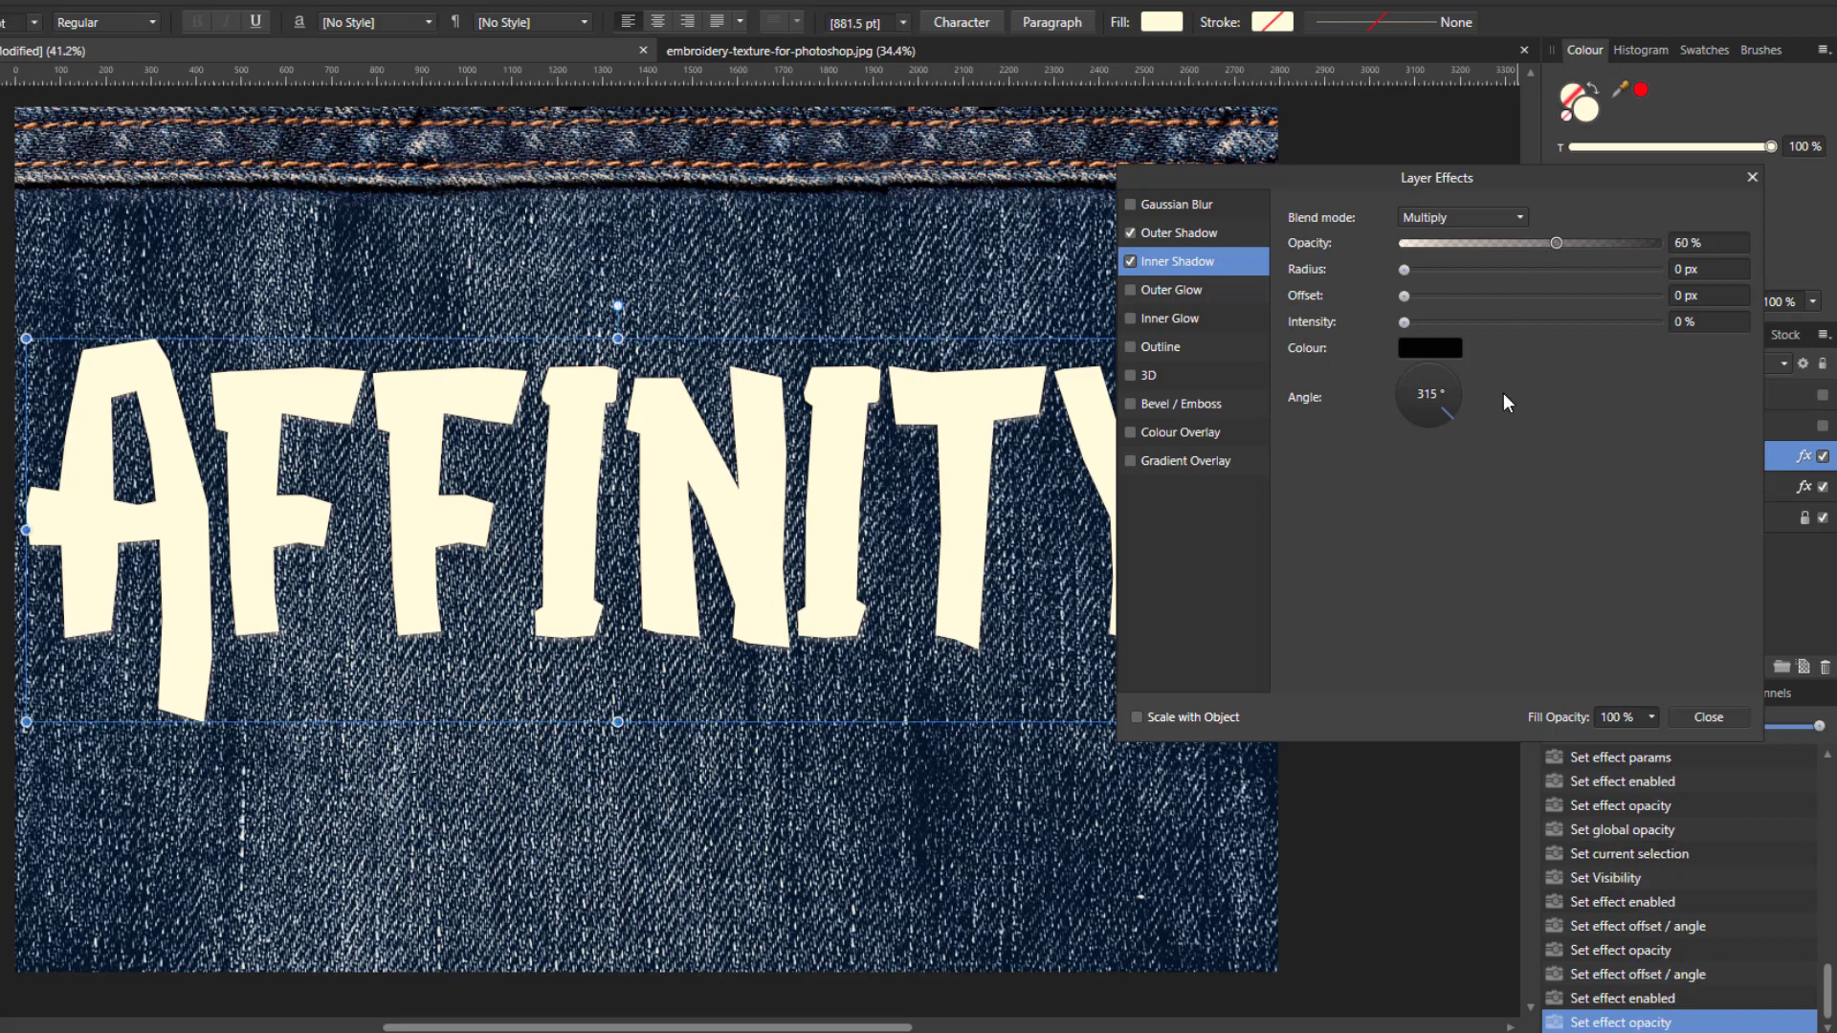
{"action": "left_click", "coordinate": [1694, 270]}
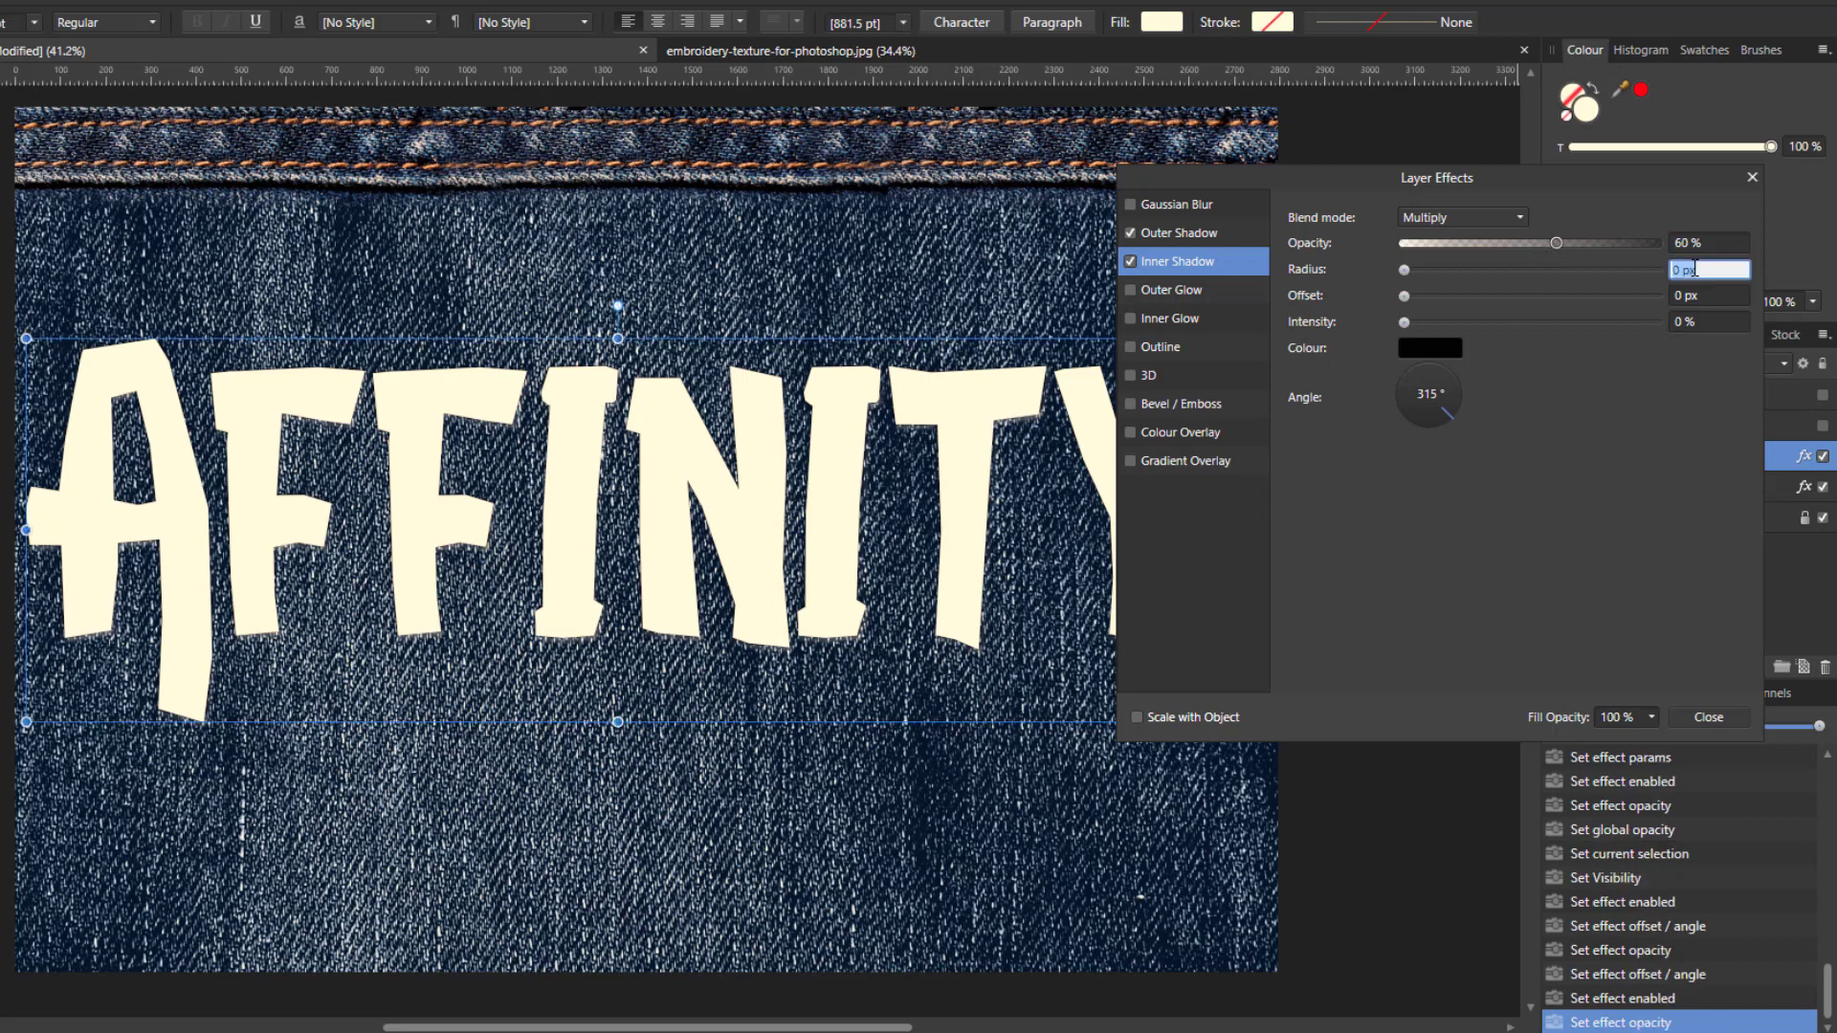
{"action": "type", "text": "9"}
{"action": "left_click", "coordinate": [1684, 324]}
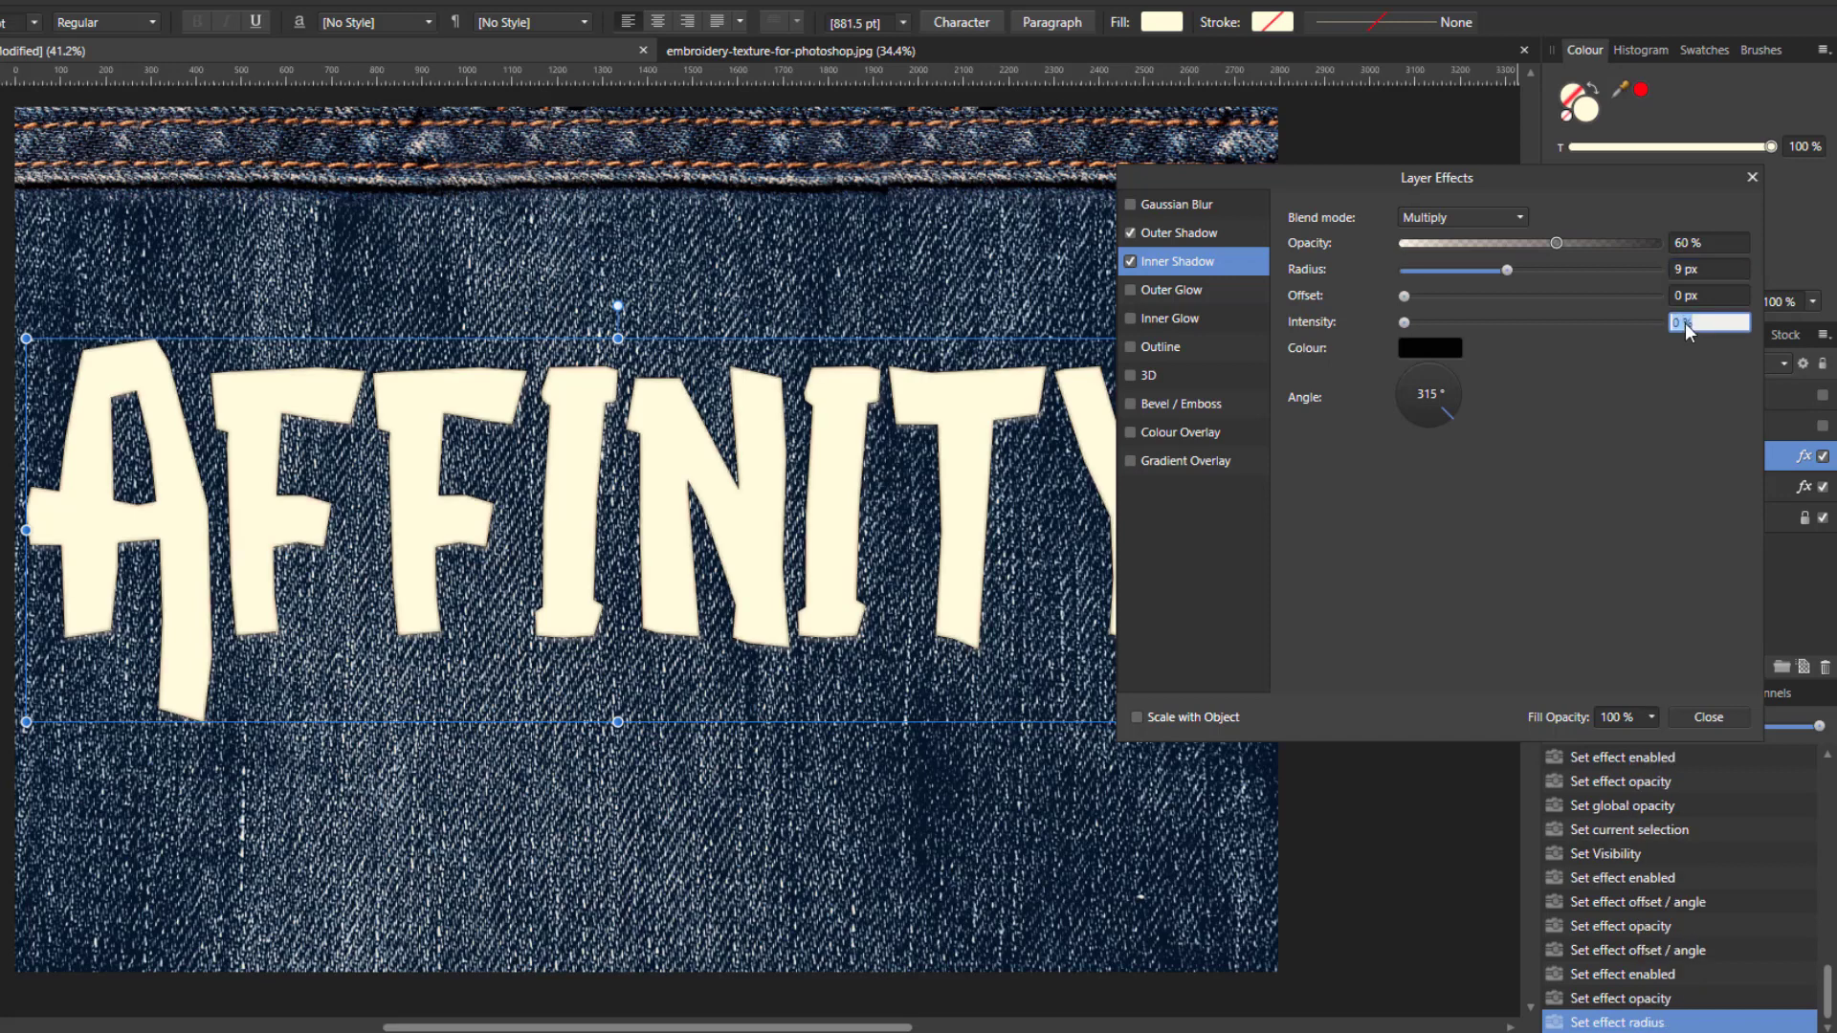
{"action": "type", "text": "16"}
Step: Enable an Inner Glow on text layer 2 with Overlay blend mode and a 4 px radius
{"action": "left_click", "coordinate": [1130, 318]}
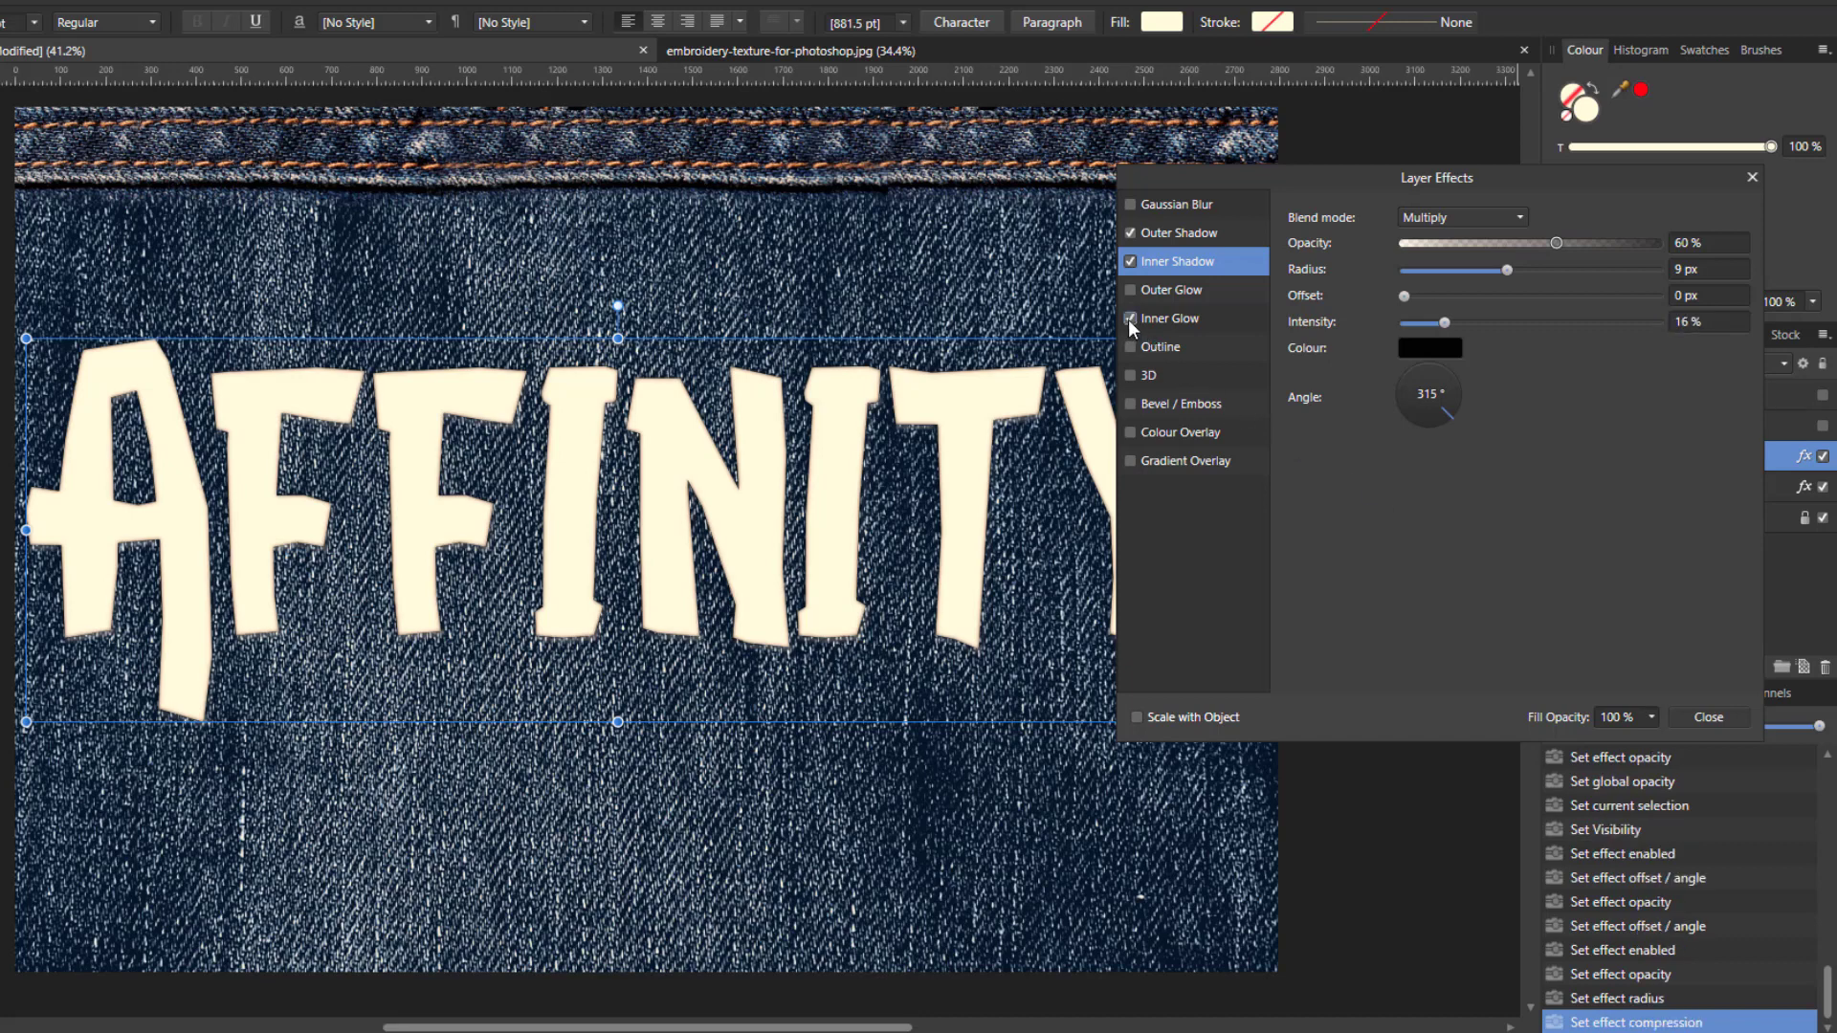
{"action": "left_click", "coordinate": [1198, 317]}
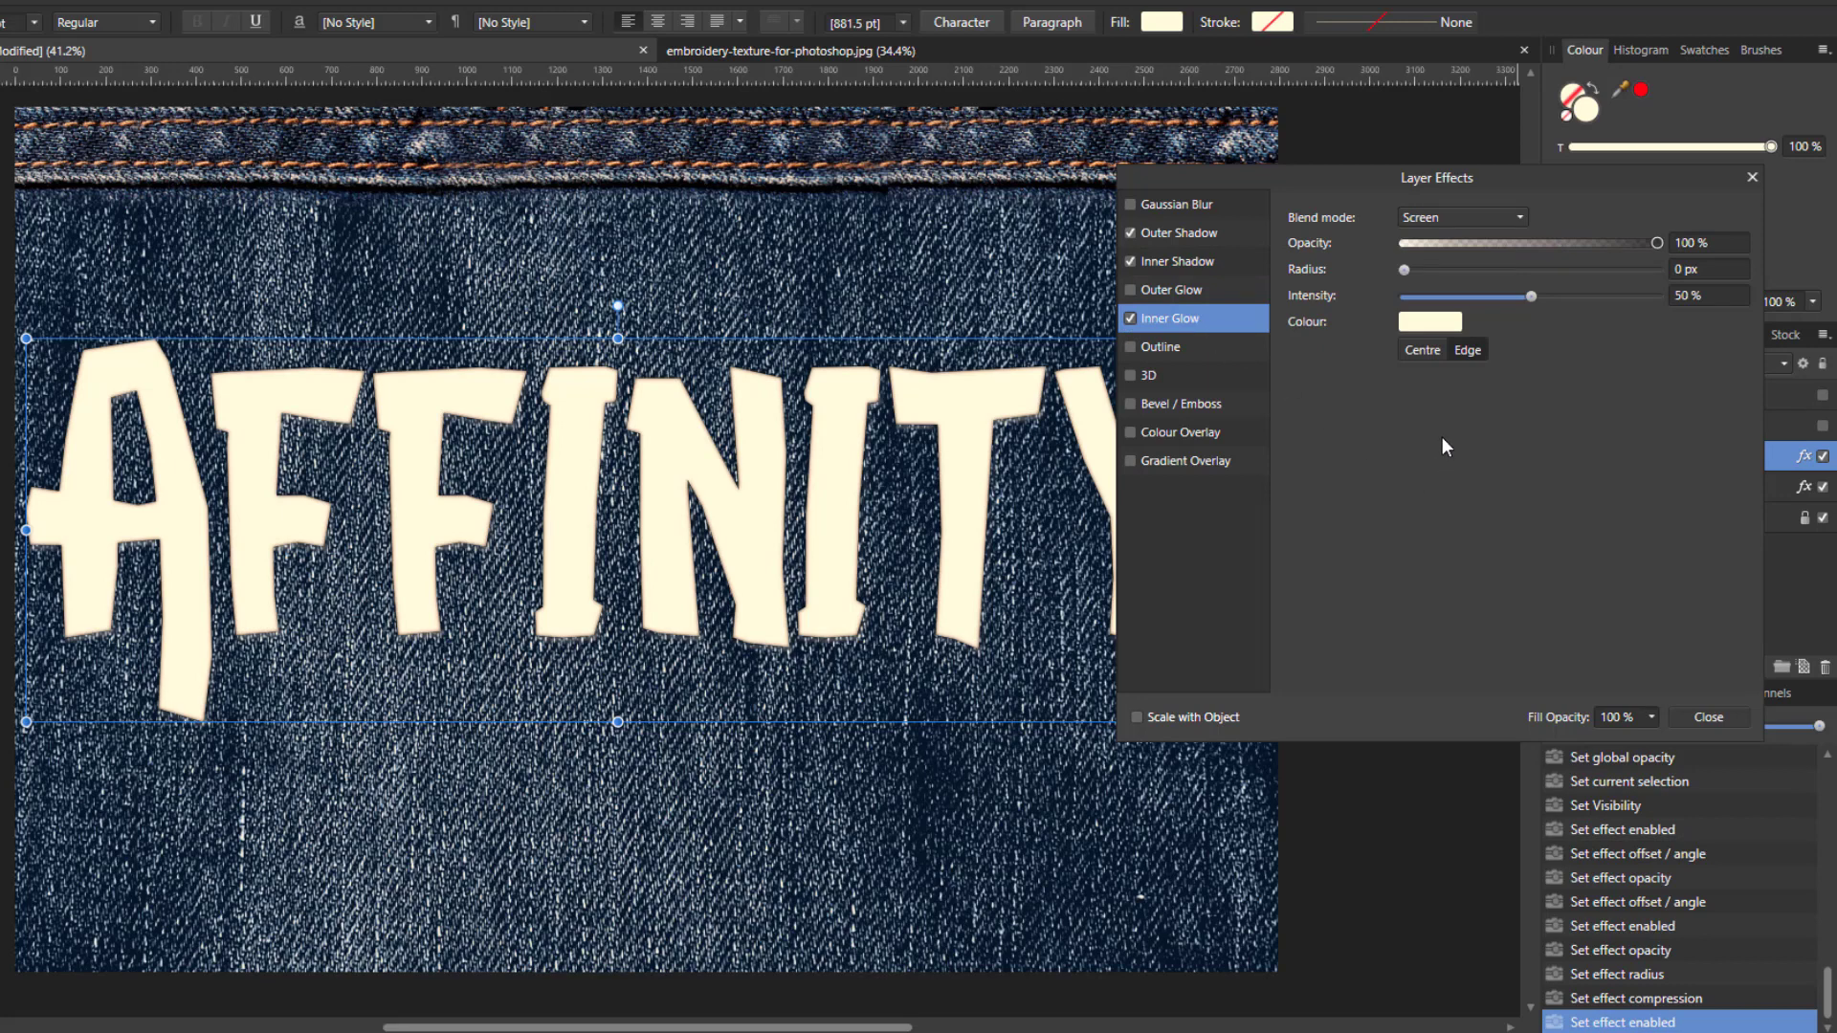
{"action": "left_click", "coordinate": [1517, 219]}
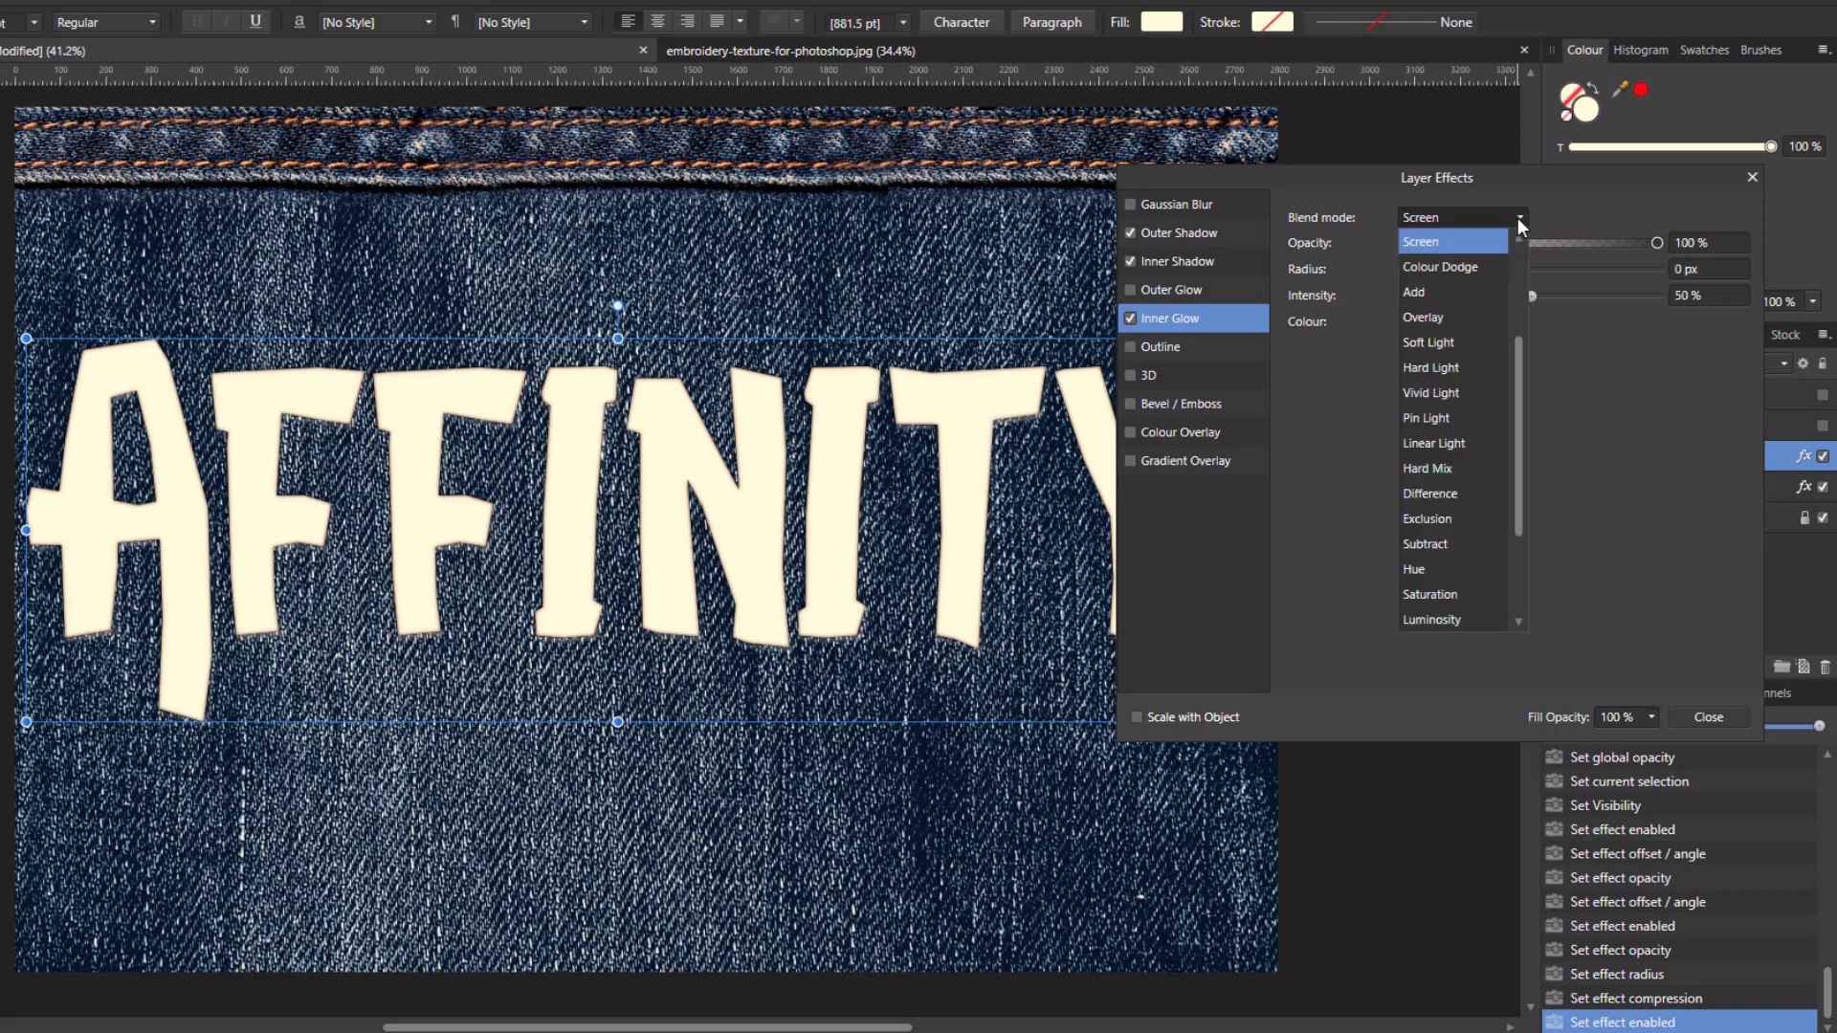
{"action": "left_click", "coordinate": [1437, 321]}
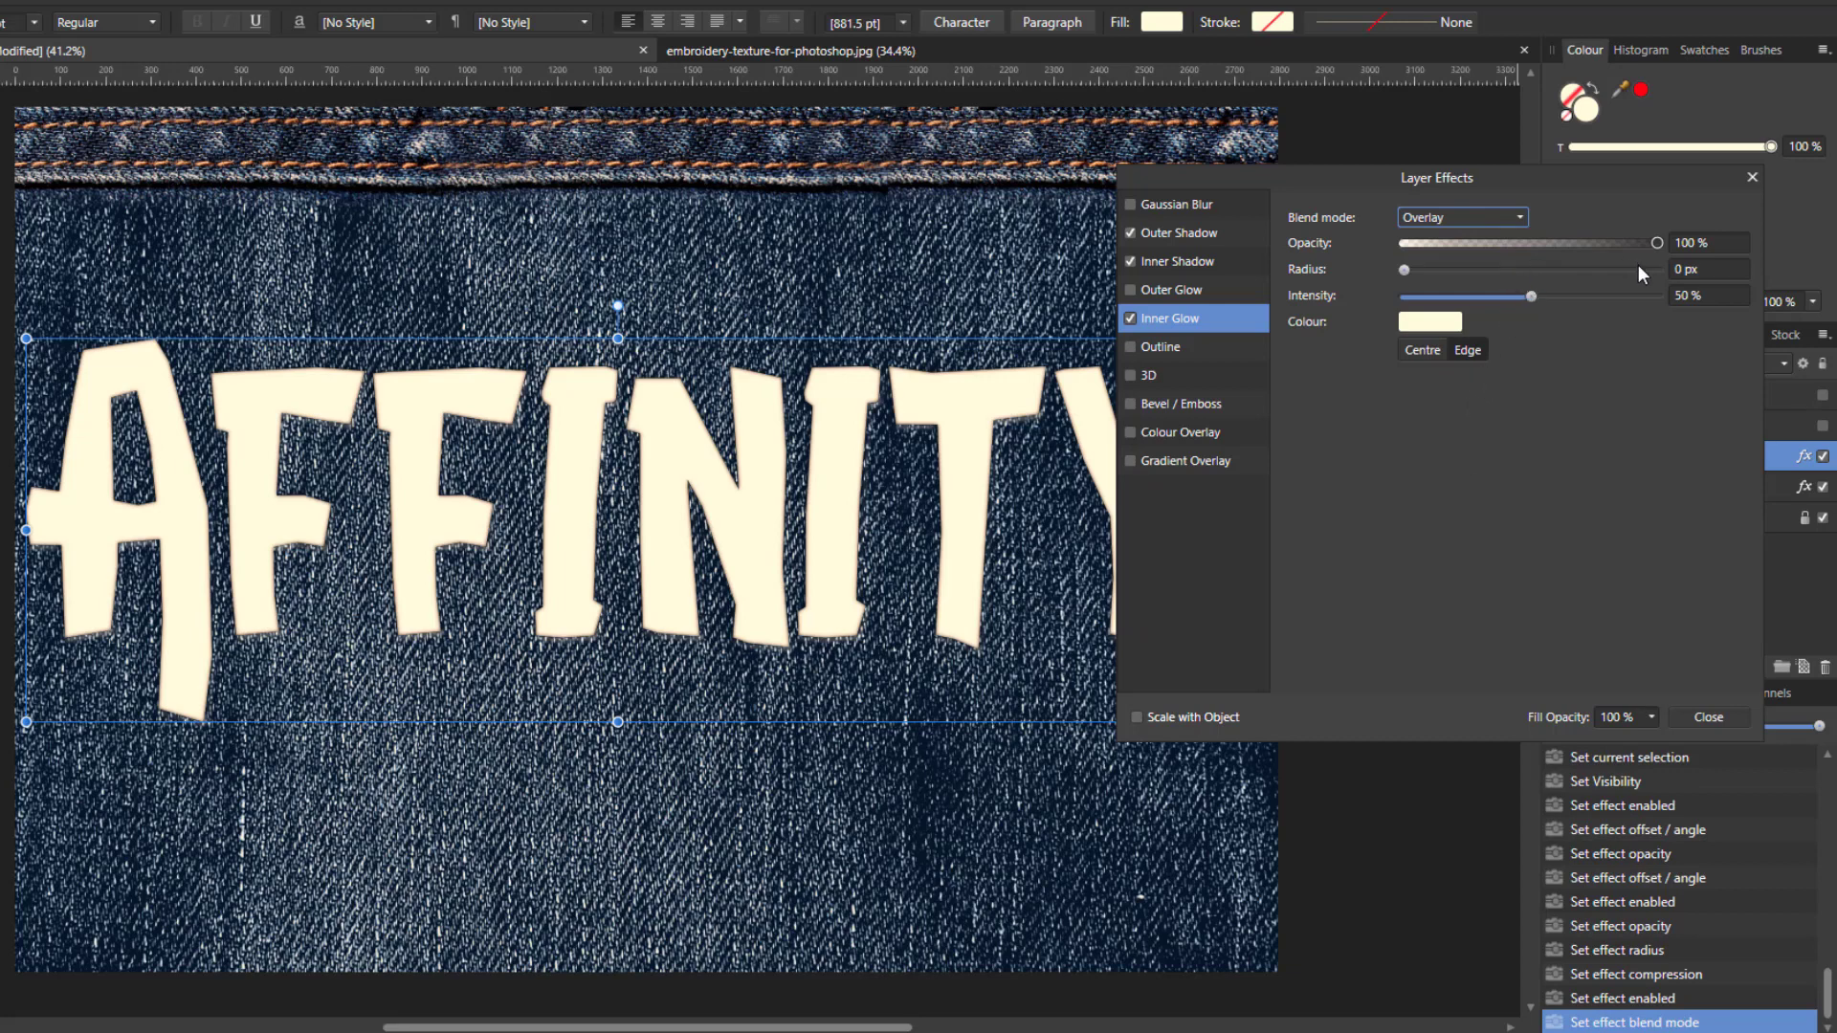
{"action": "left_click", "coordinate": [1684, 269]}
{"action": "type", "text": "4"}
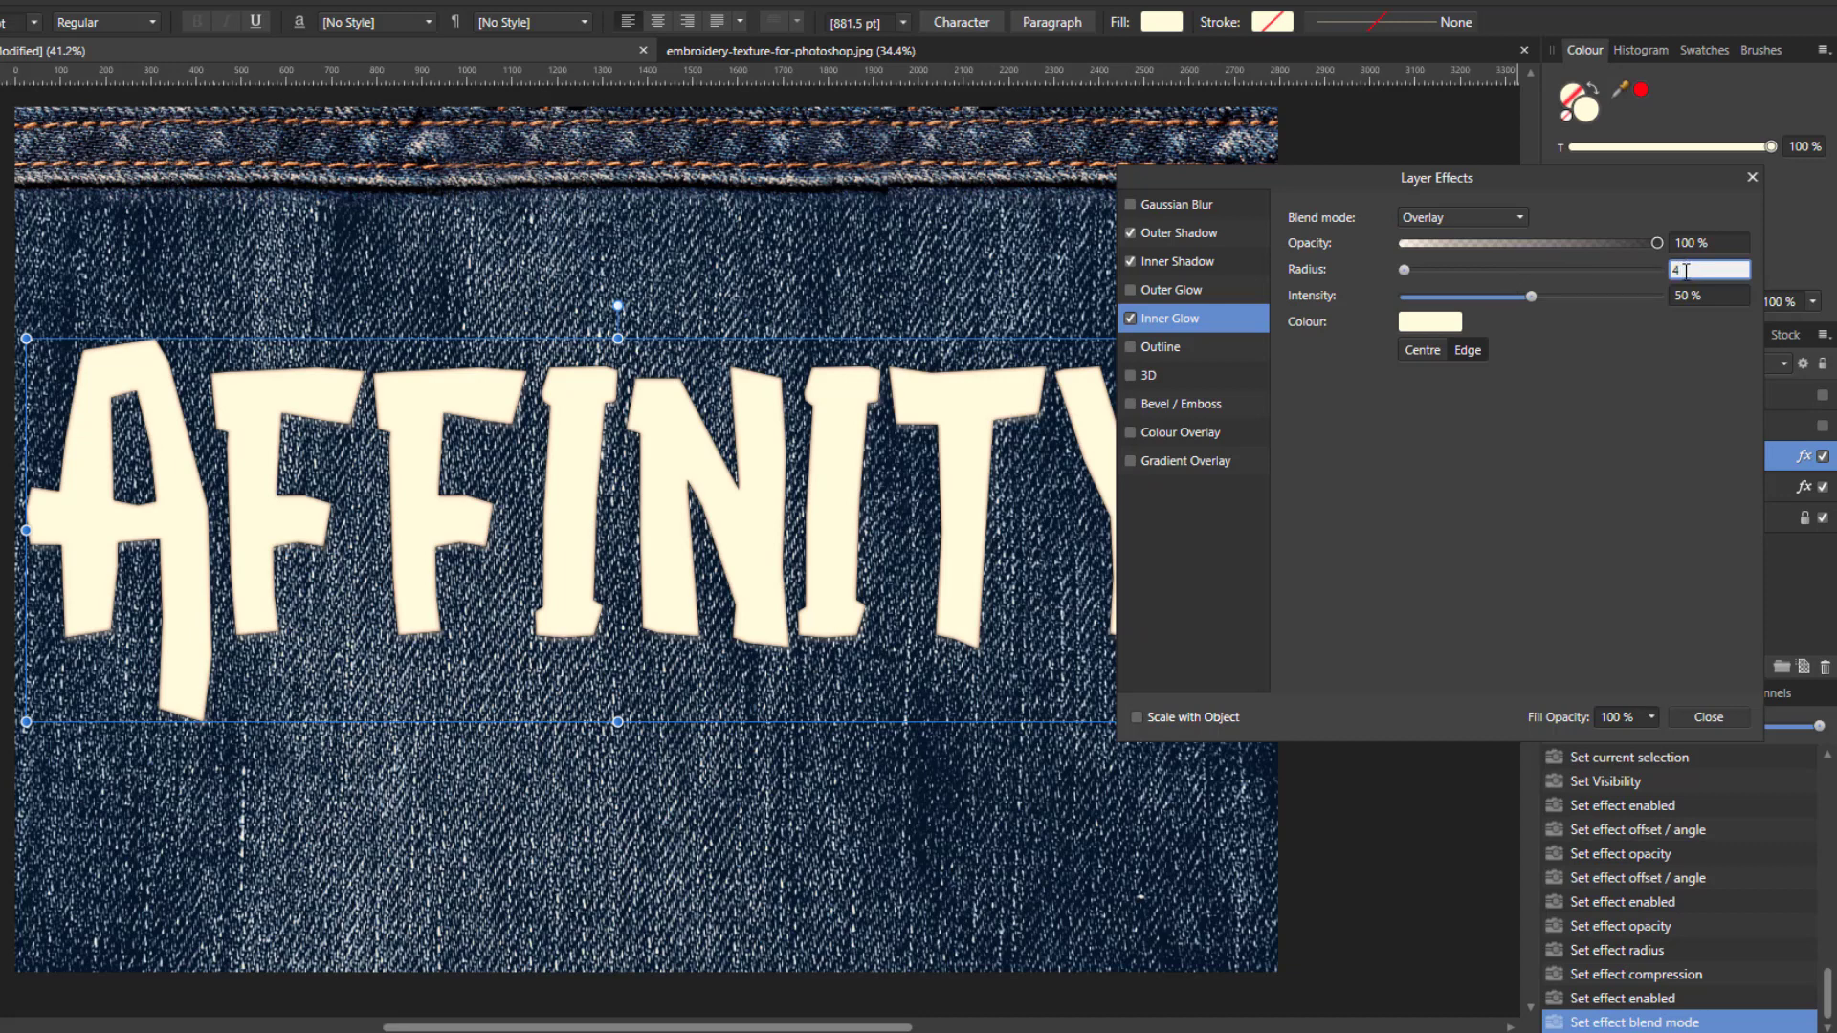
{"action": "key", "text": "Return"}
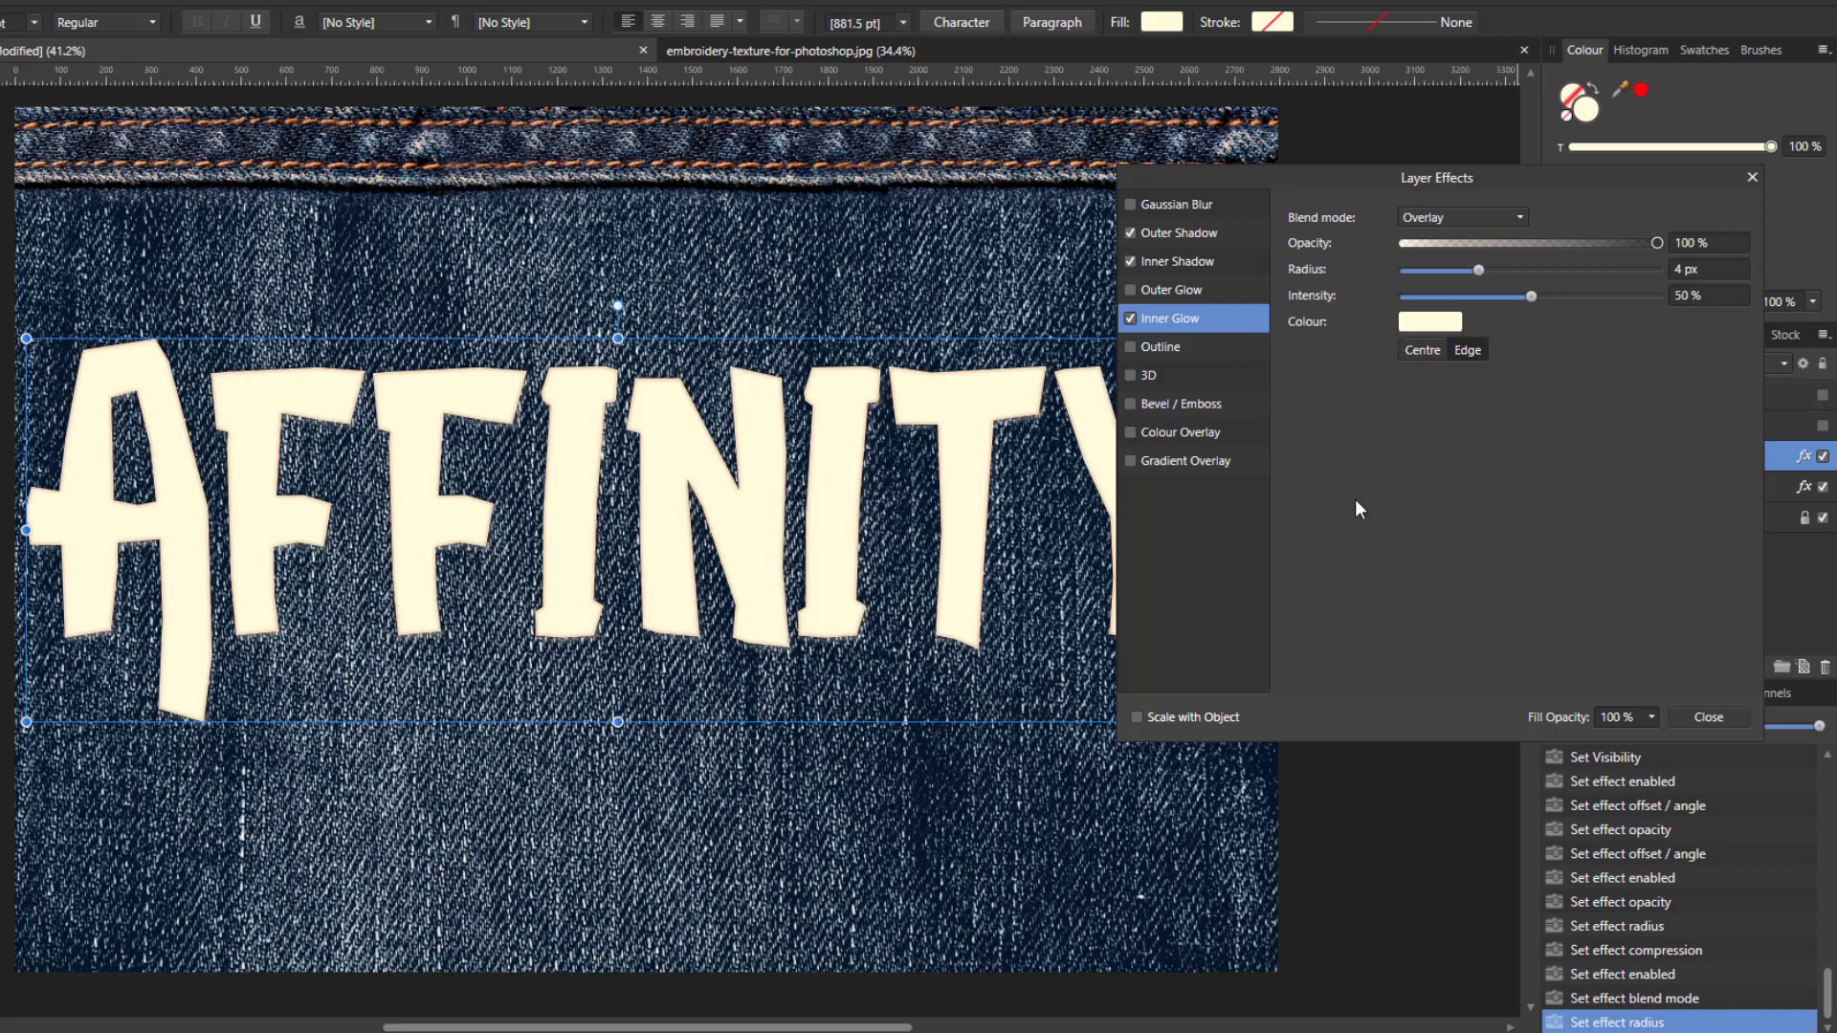
Step: Raise the noise of the inner glow's colour to its maximum
{"action": "left_click", "coordinate": [1443, 328]}
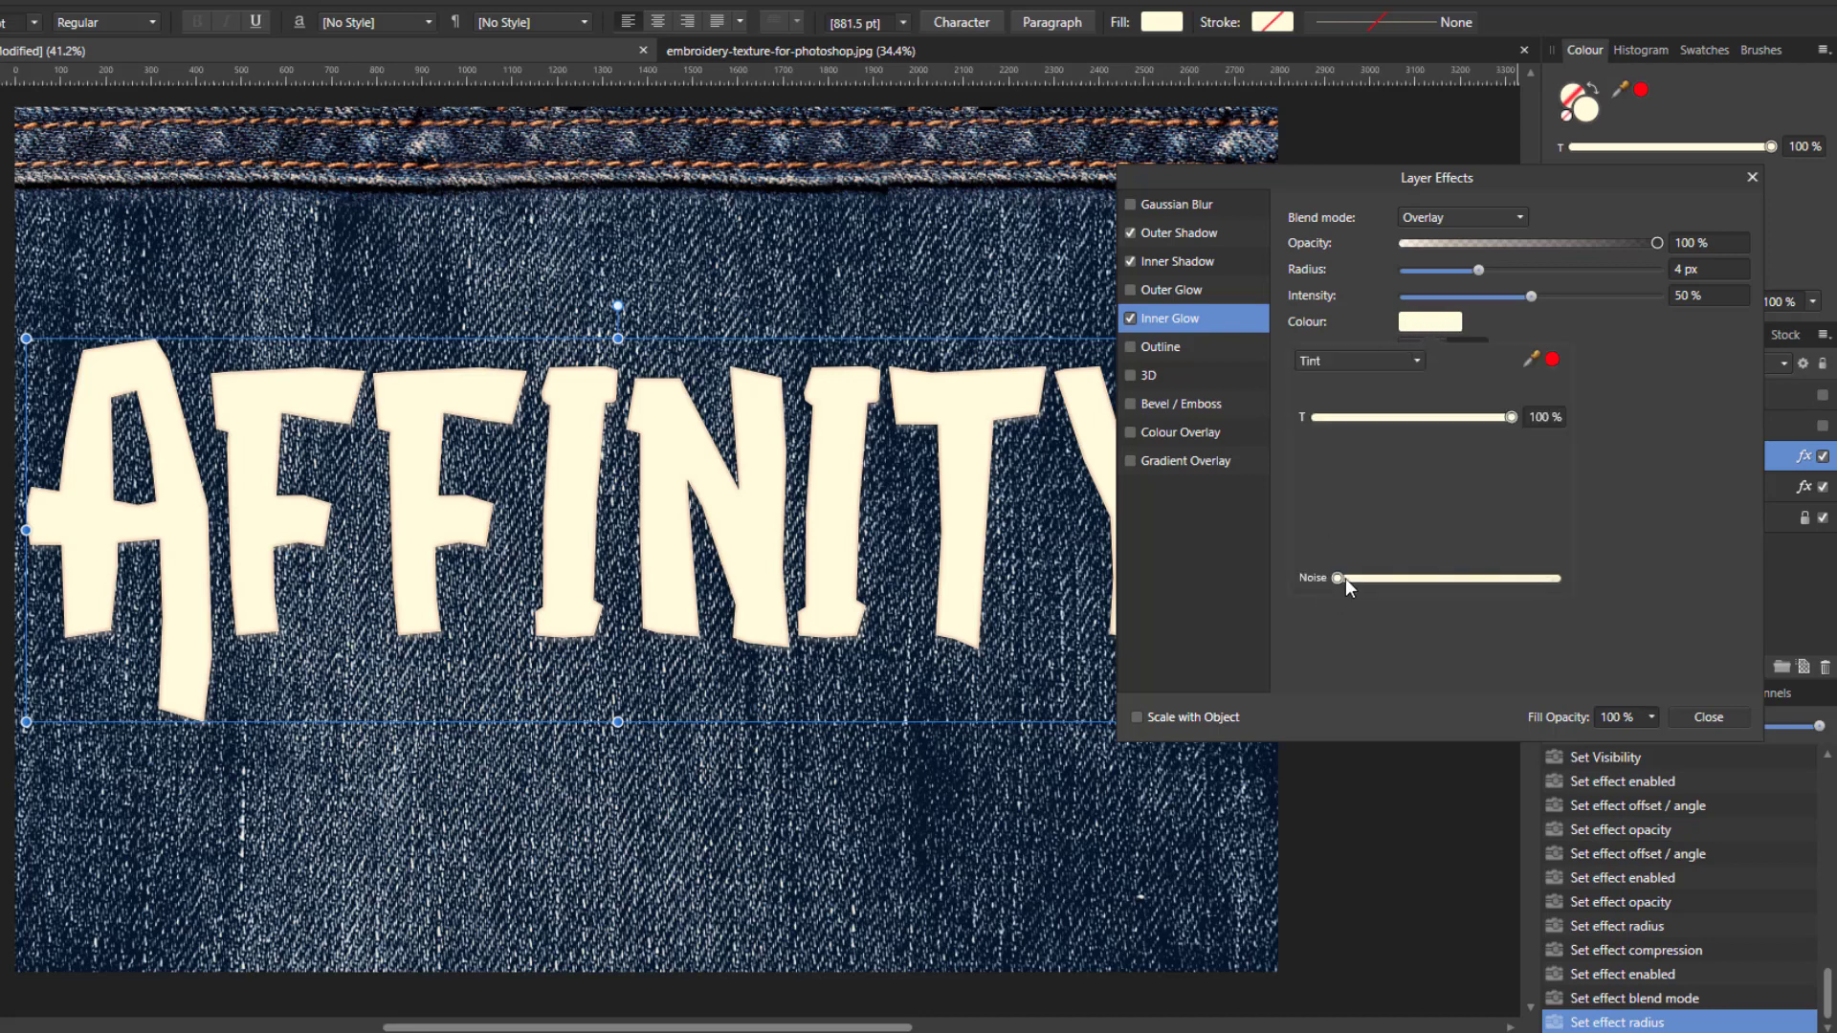
{"action": "left_click_drag", "start_coordinate": [1337, 582], "coordinate": [1339, 580]}
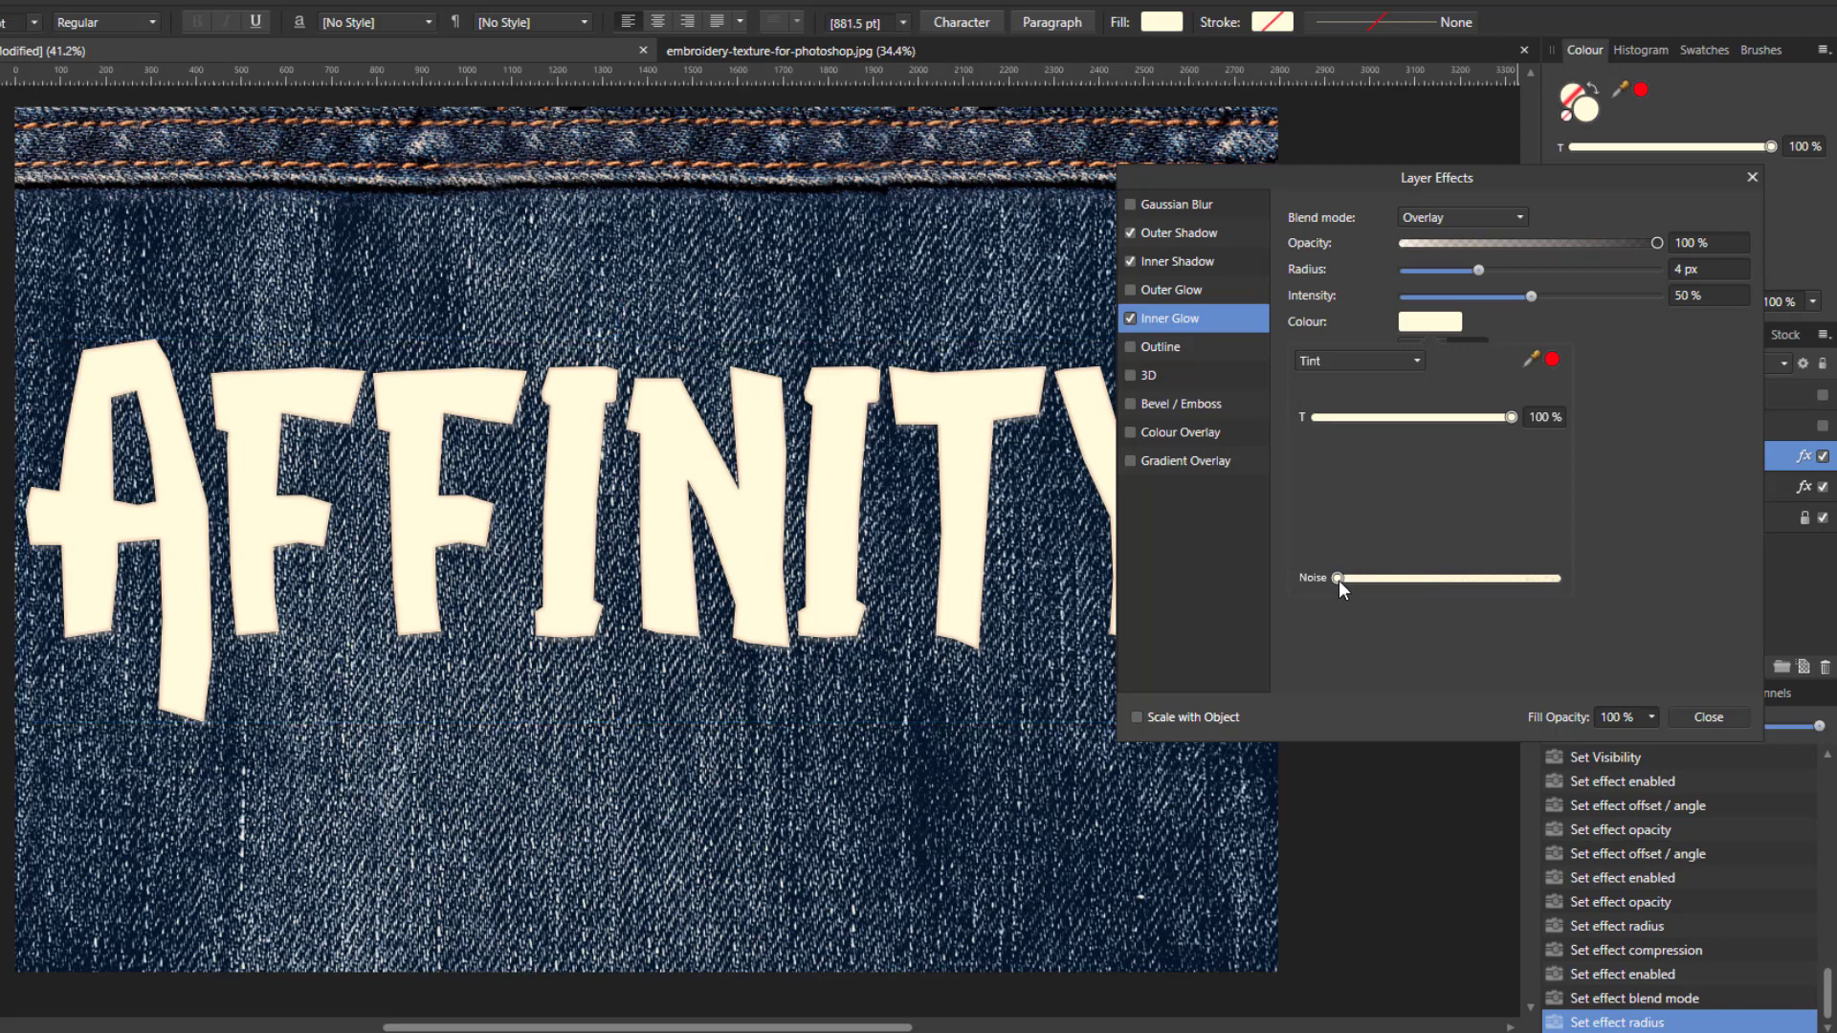
{"action": "left_click_drag", "start_coordinate": [1572, 584], "coordinate": [1632, 548]}
{"action": "left_click", "coordinate": [1645, 530]}
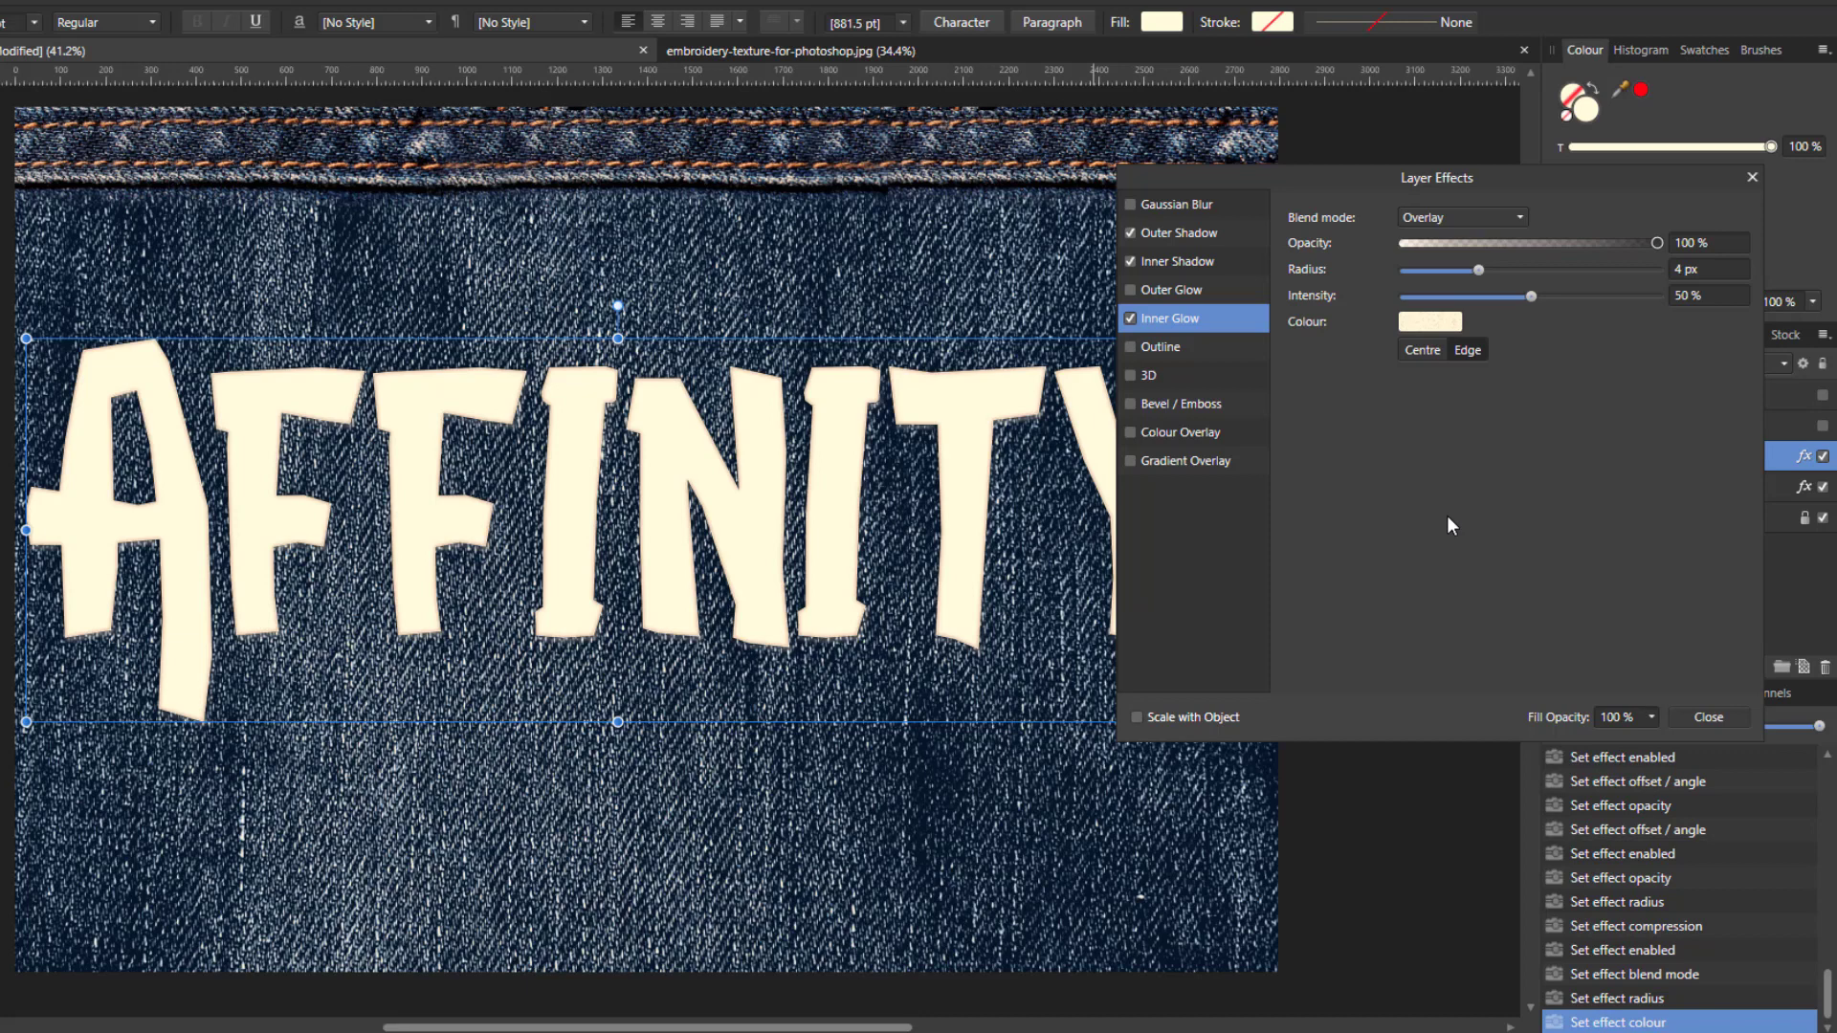
Step: Enable an Outline effect on text layer 2 and set its radius to 2 px
{"action": "left_click", "coordinate": [1131, 349]}
{"action": "left_click", "coordinate": [1176, 350]}
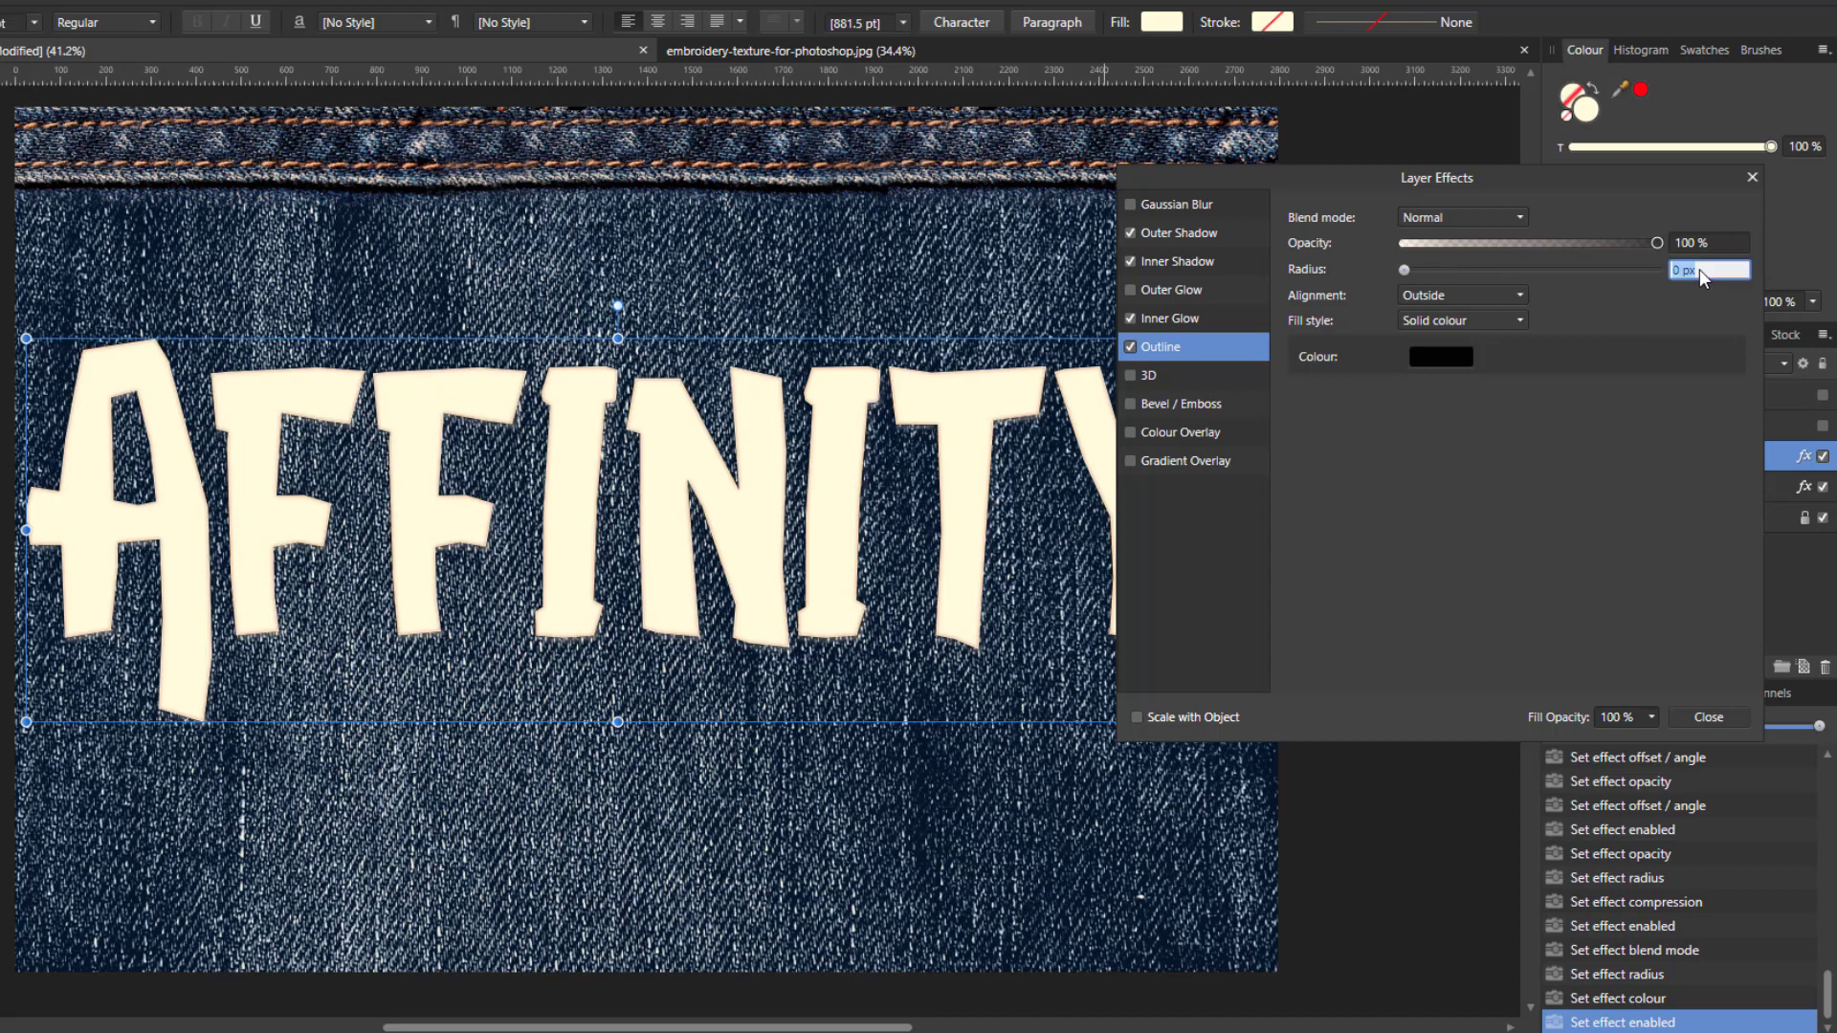
{"action": "type", "text": "18"}
{"action": "key", "text": "Return"}
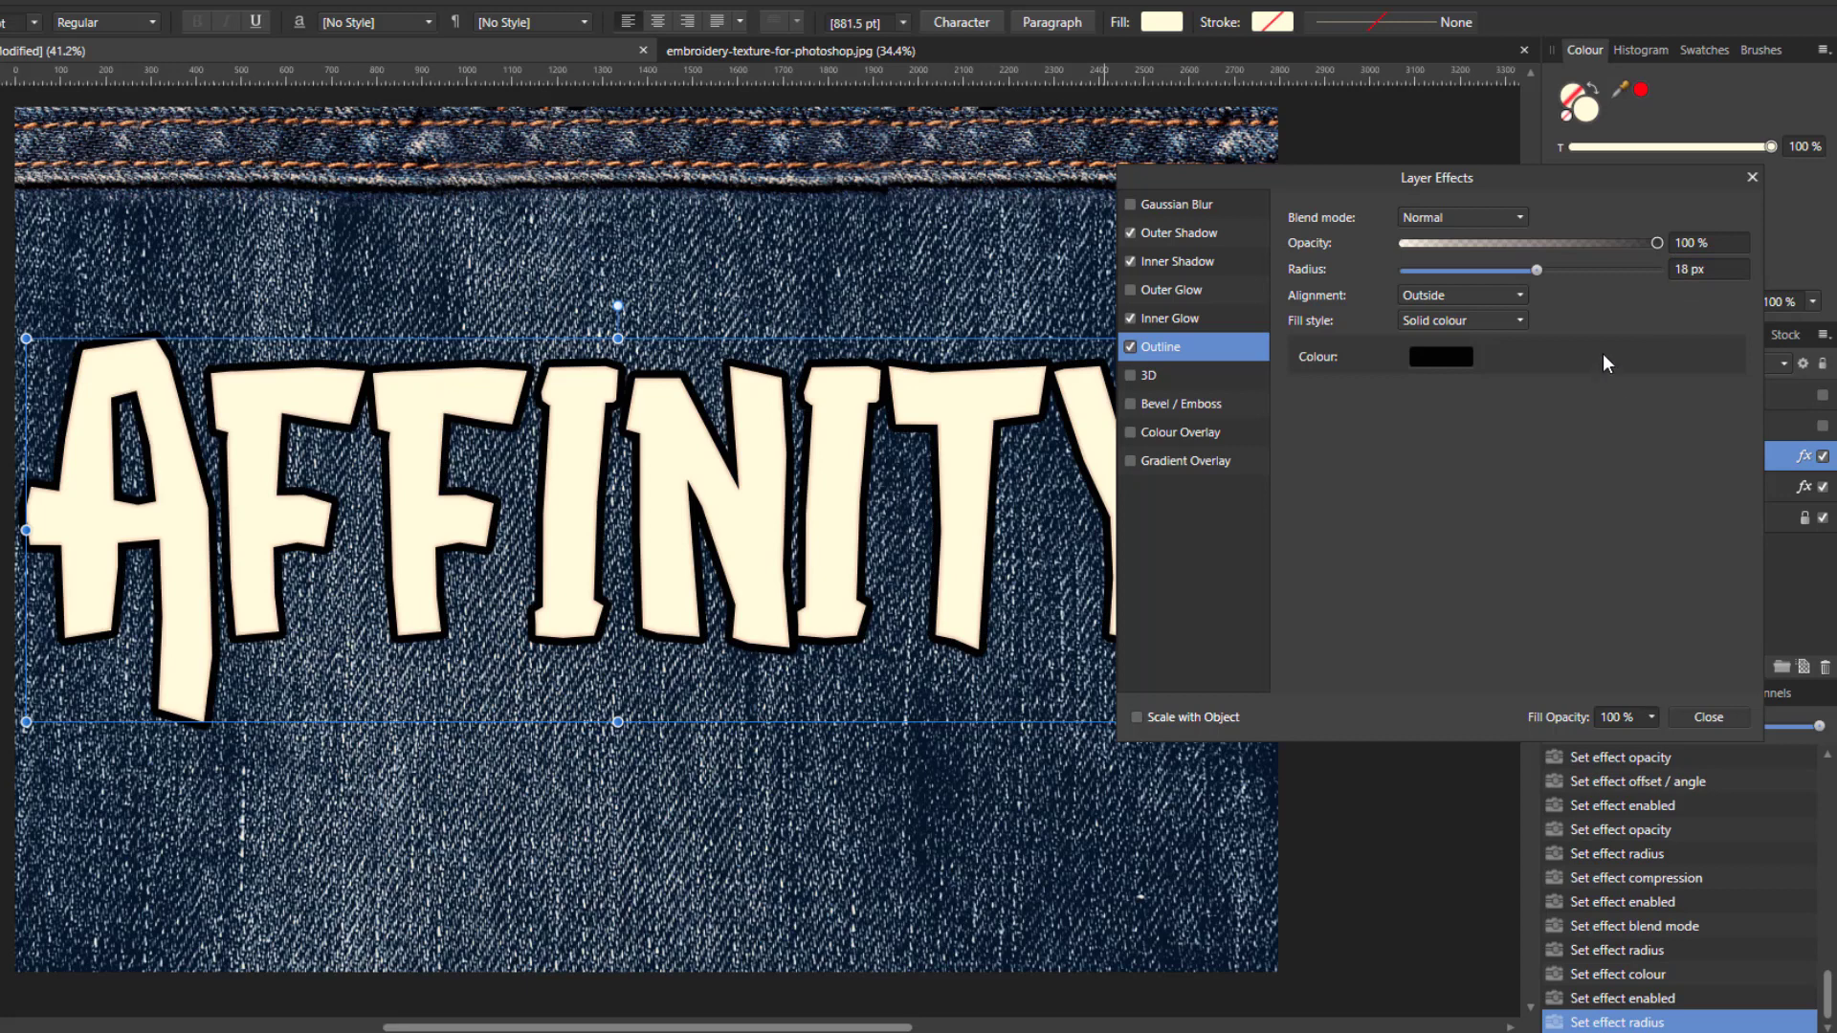
{"action": "double_click", "coordinate": [1688, 270]}
{"action": "type", "text": "2"}
{"action": "key", "text": "Return"}
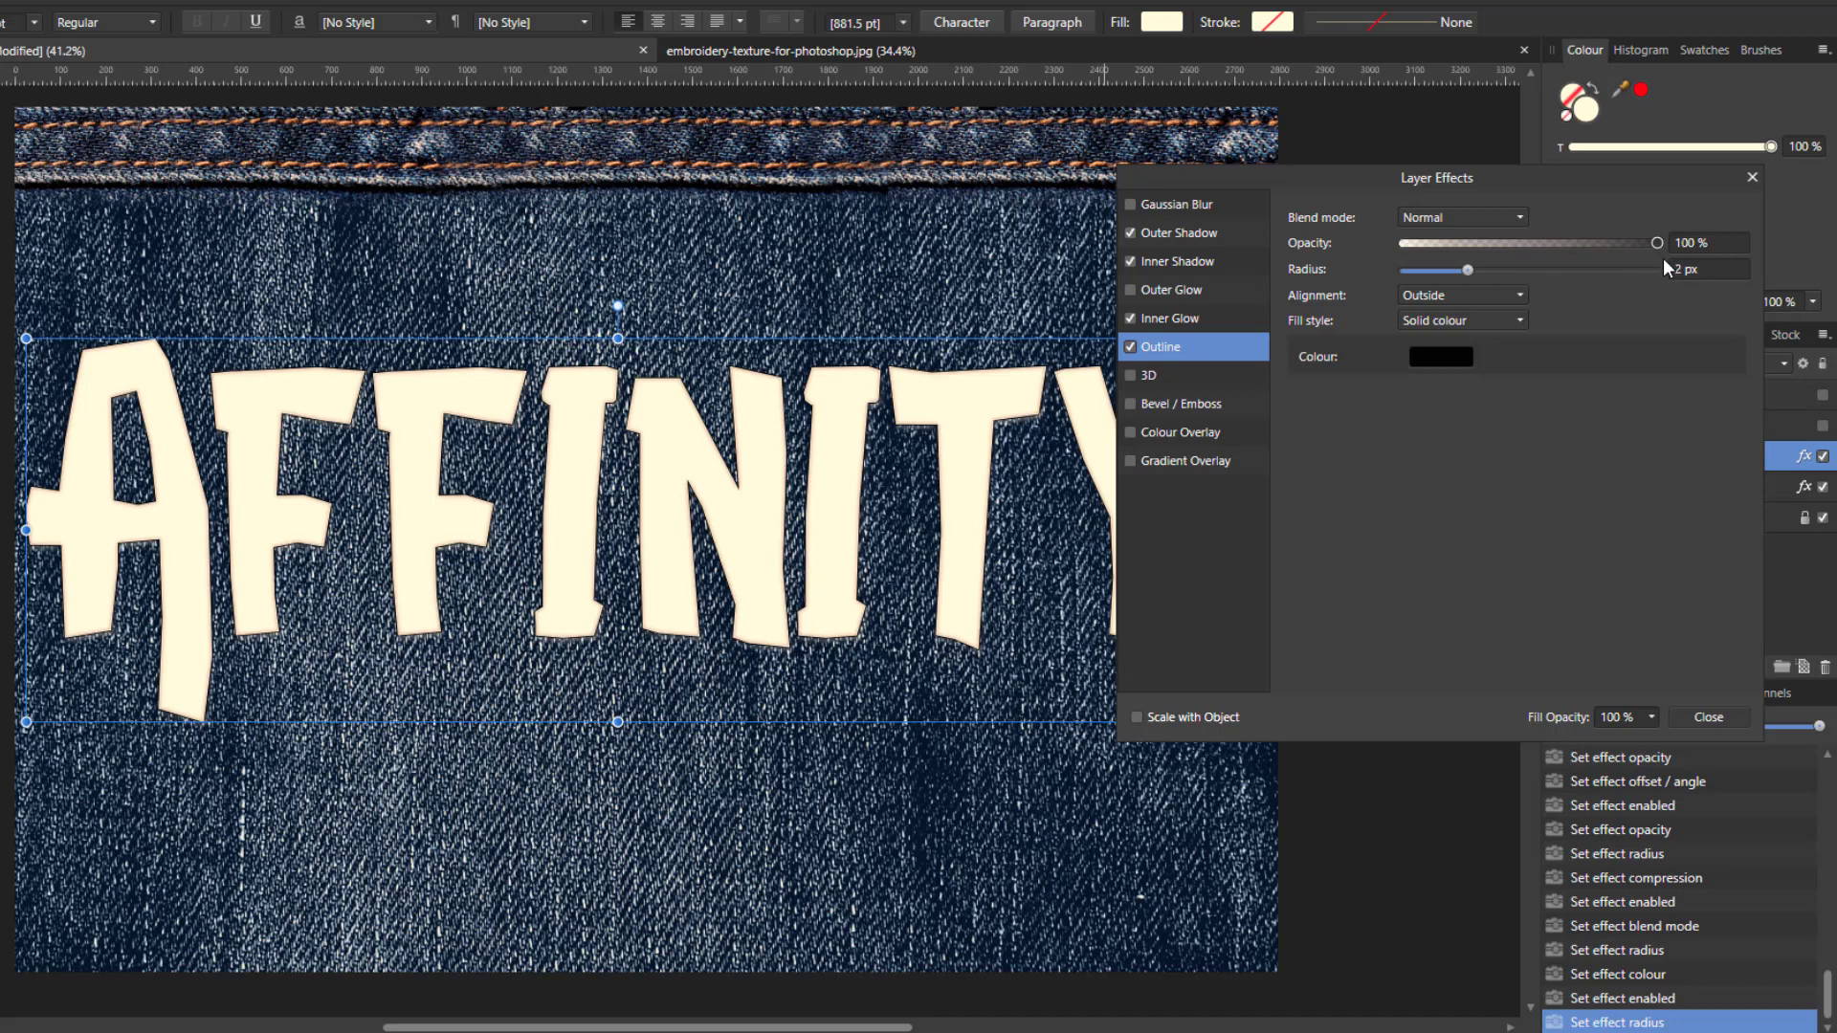
Step: Lower the outline effect's opacity on text layer 2 to 76% and set its alignment to Inside
{"action": "left_click_drag", "start_coordinate": [1656, 246], "coordinate": [1596, 250]}
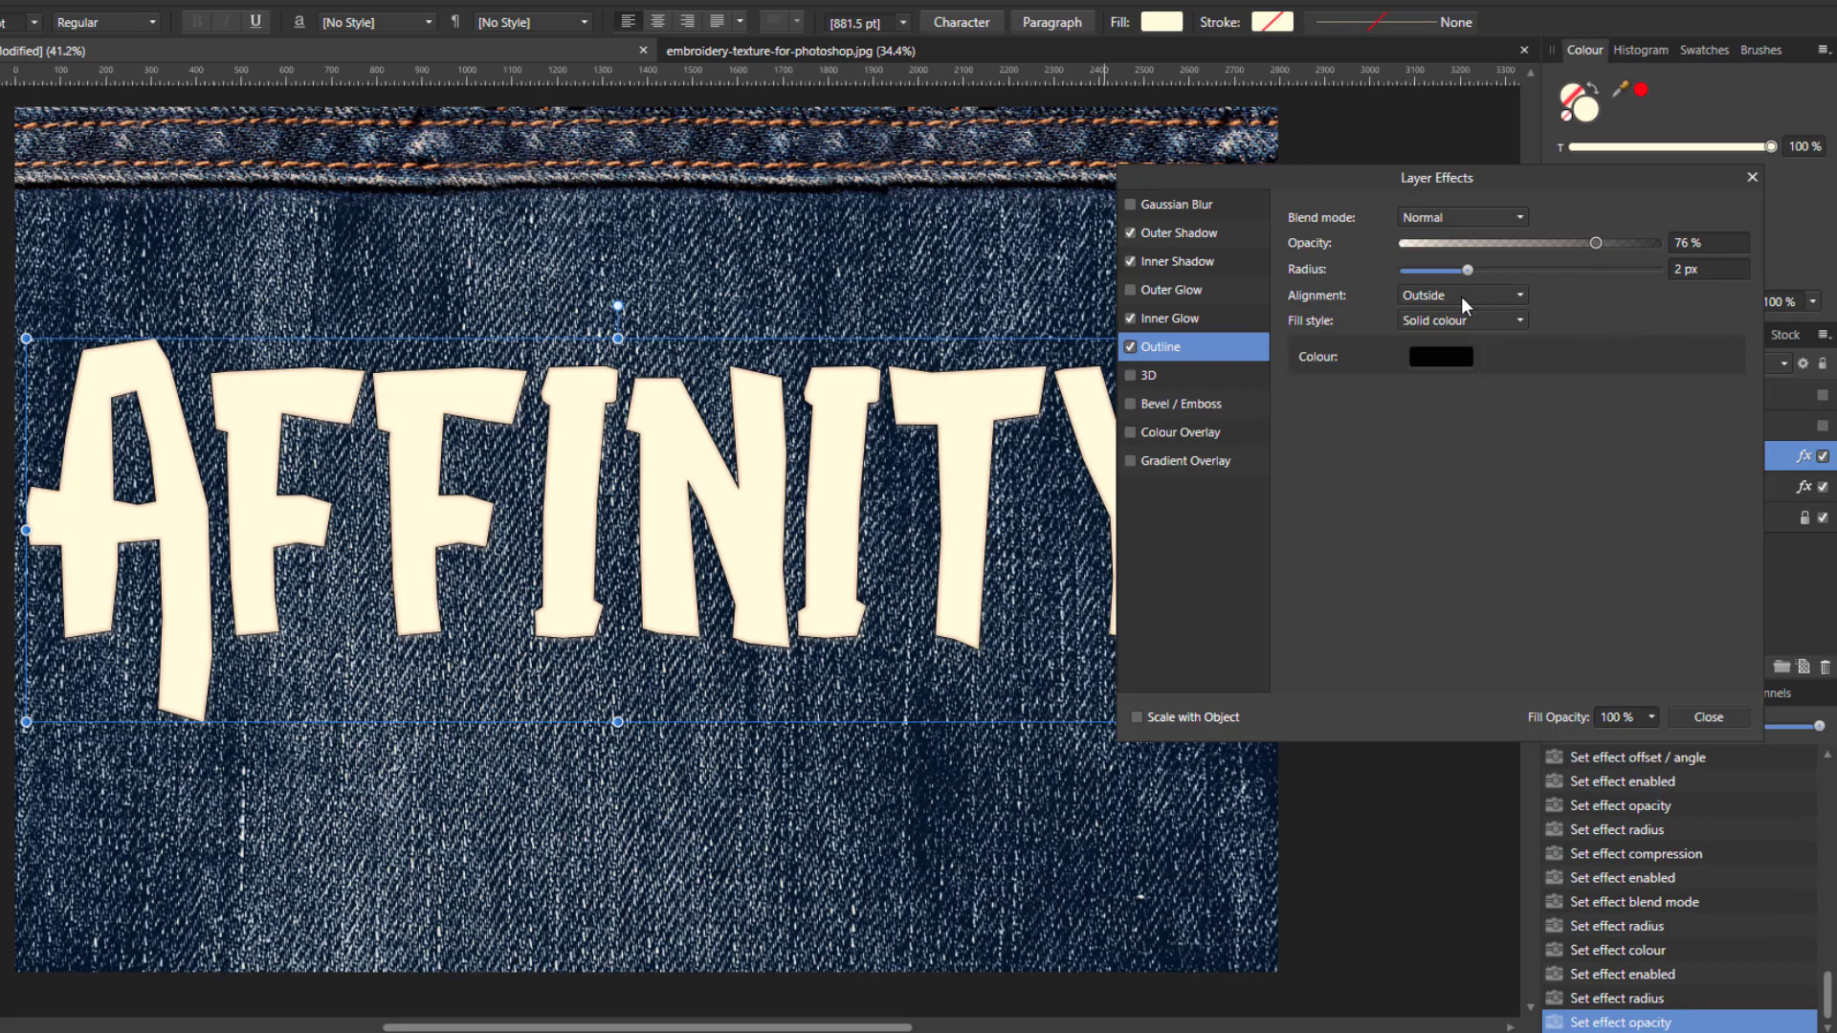
{"action": "left_click", "coordinate": [1519, 296]}
{"action": "left_click", "coordinate": [1424, 373]}
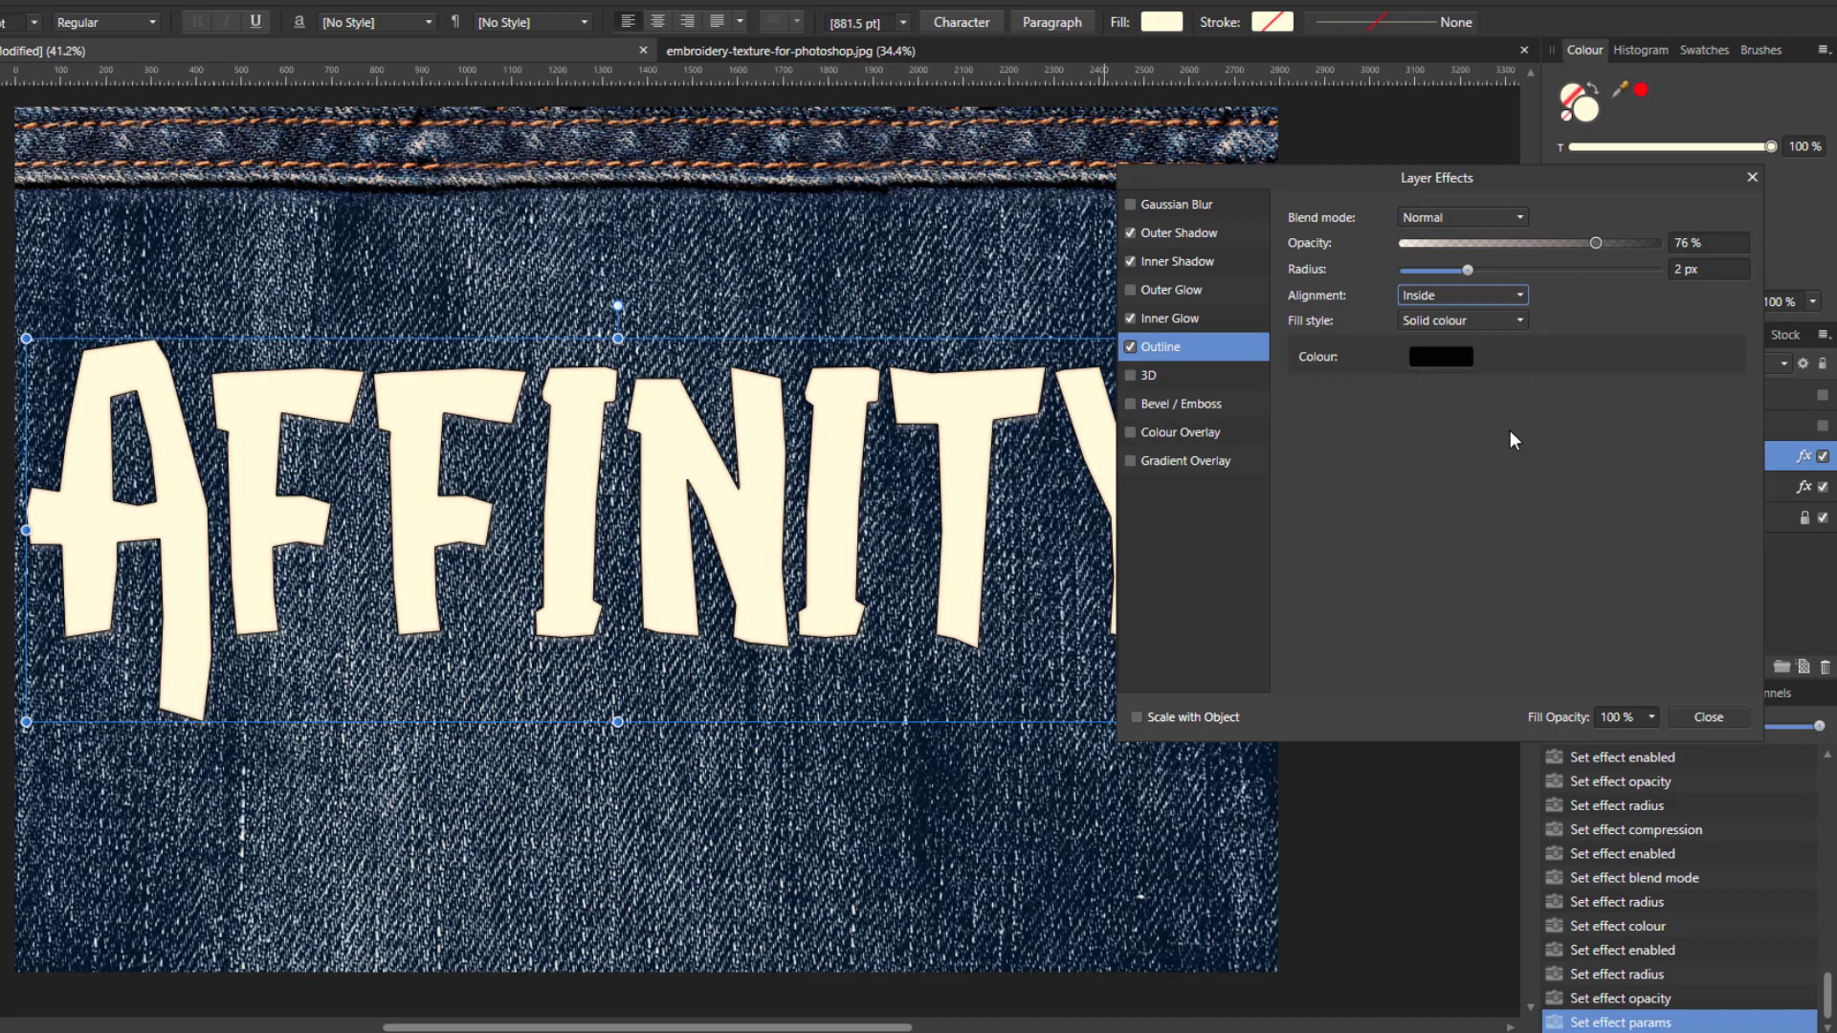
Step: Set the outline effect's colour on text layer 2 to hex 00FFBF using the RGB hex sliders
{"action": "left_click", "coordinate": [1444, 359]}
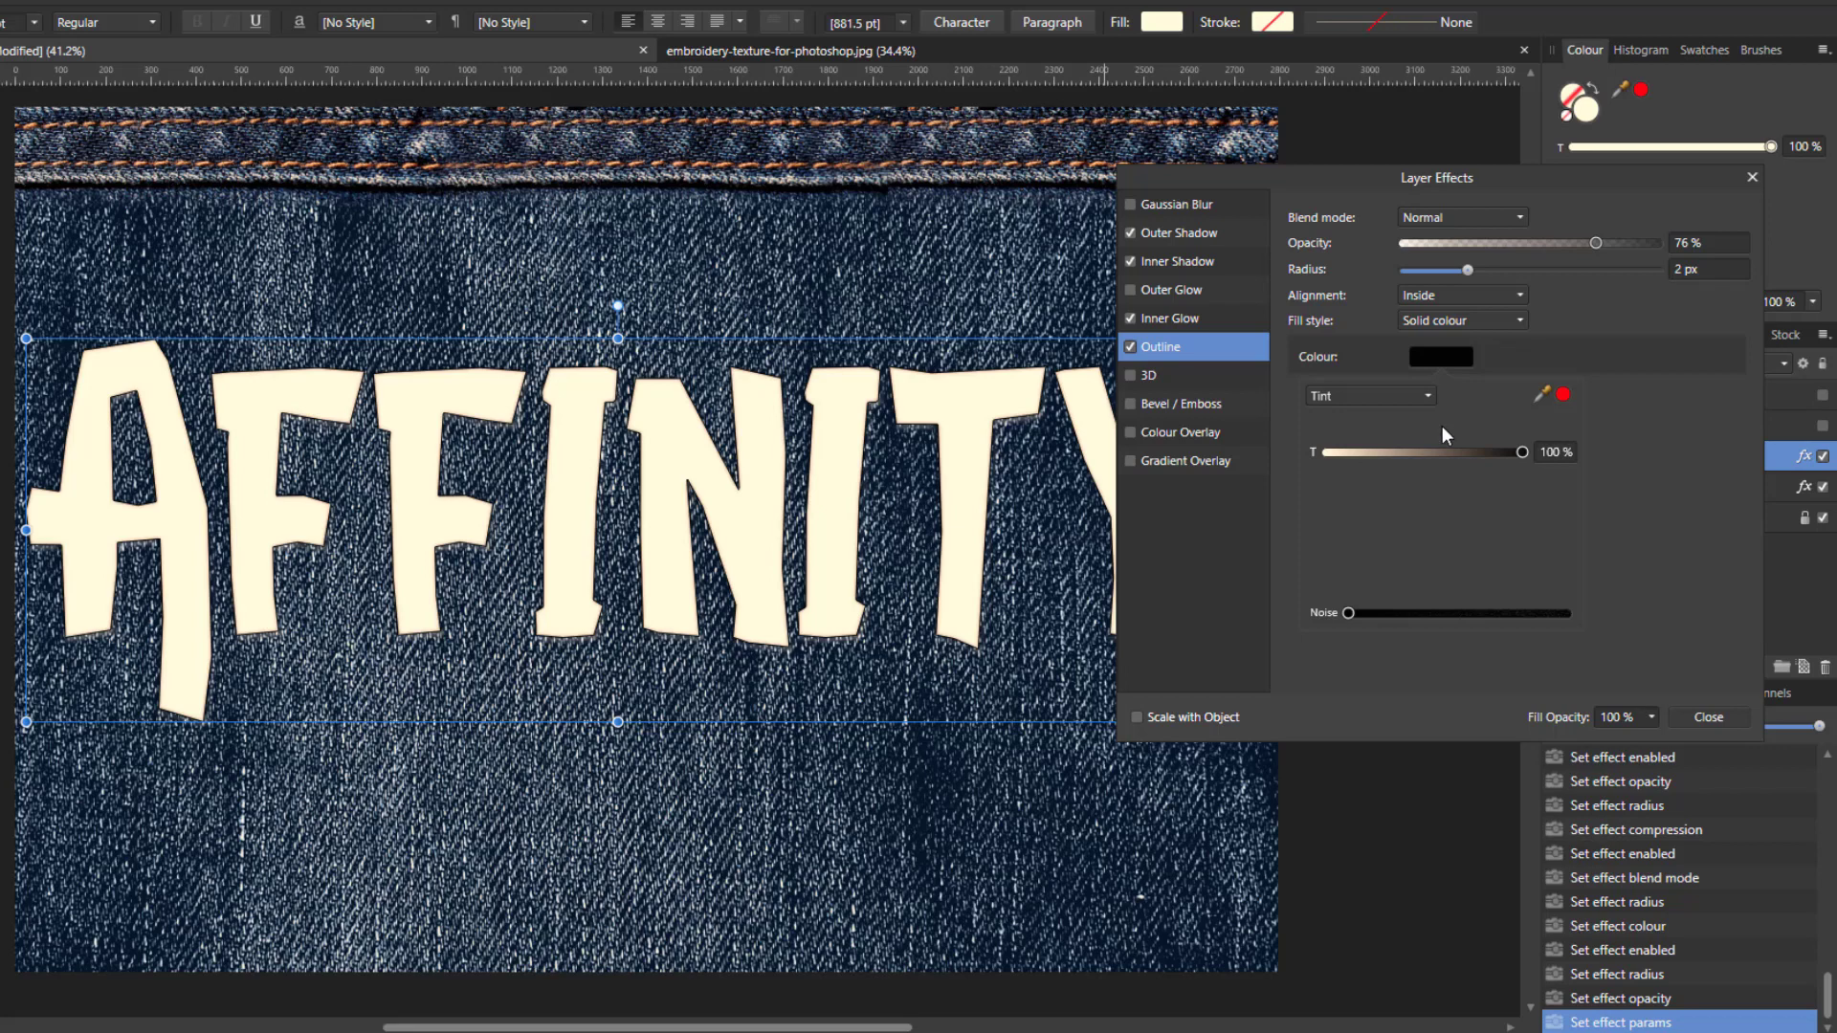
{"action": "left_click", "coordinate": [1427, 396]}
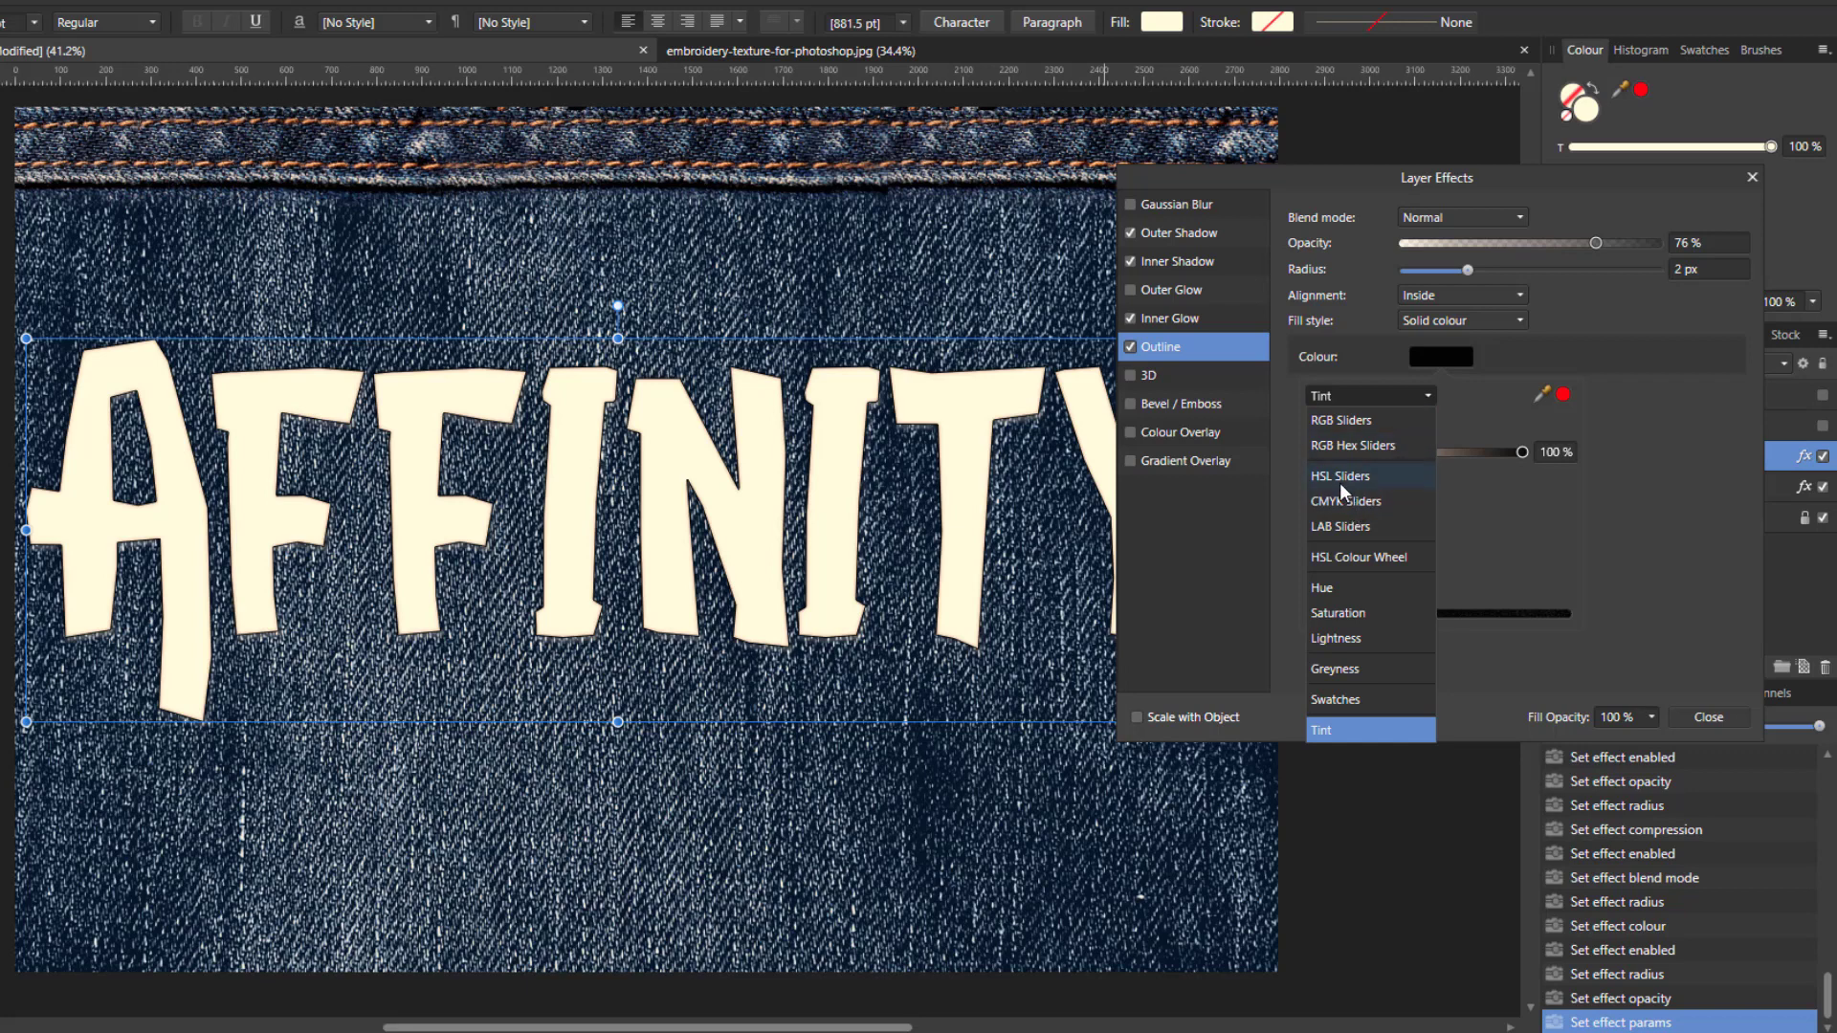
{"action": "left_click", "coordinate": [1353, 446]}
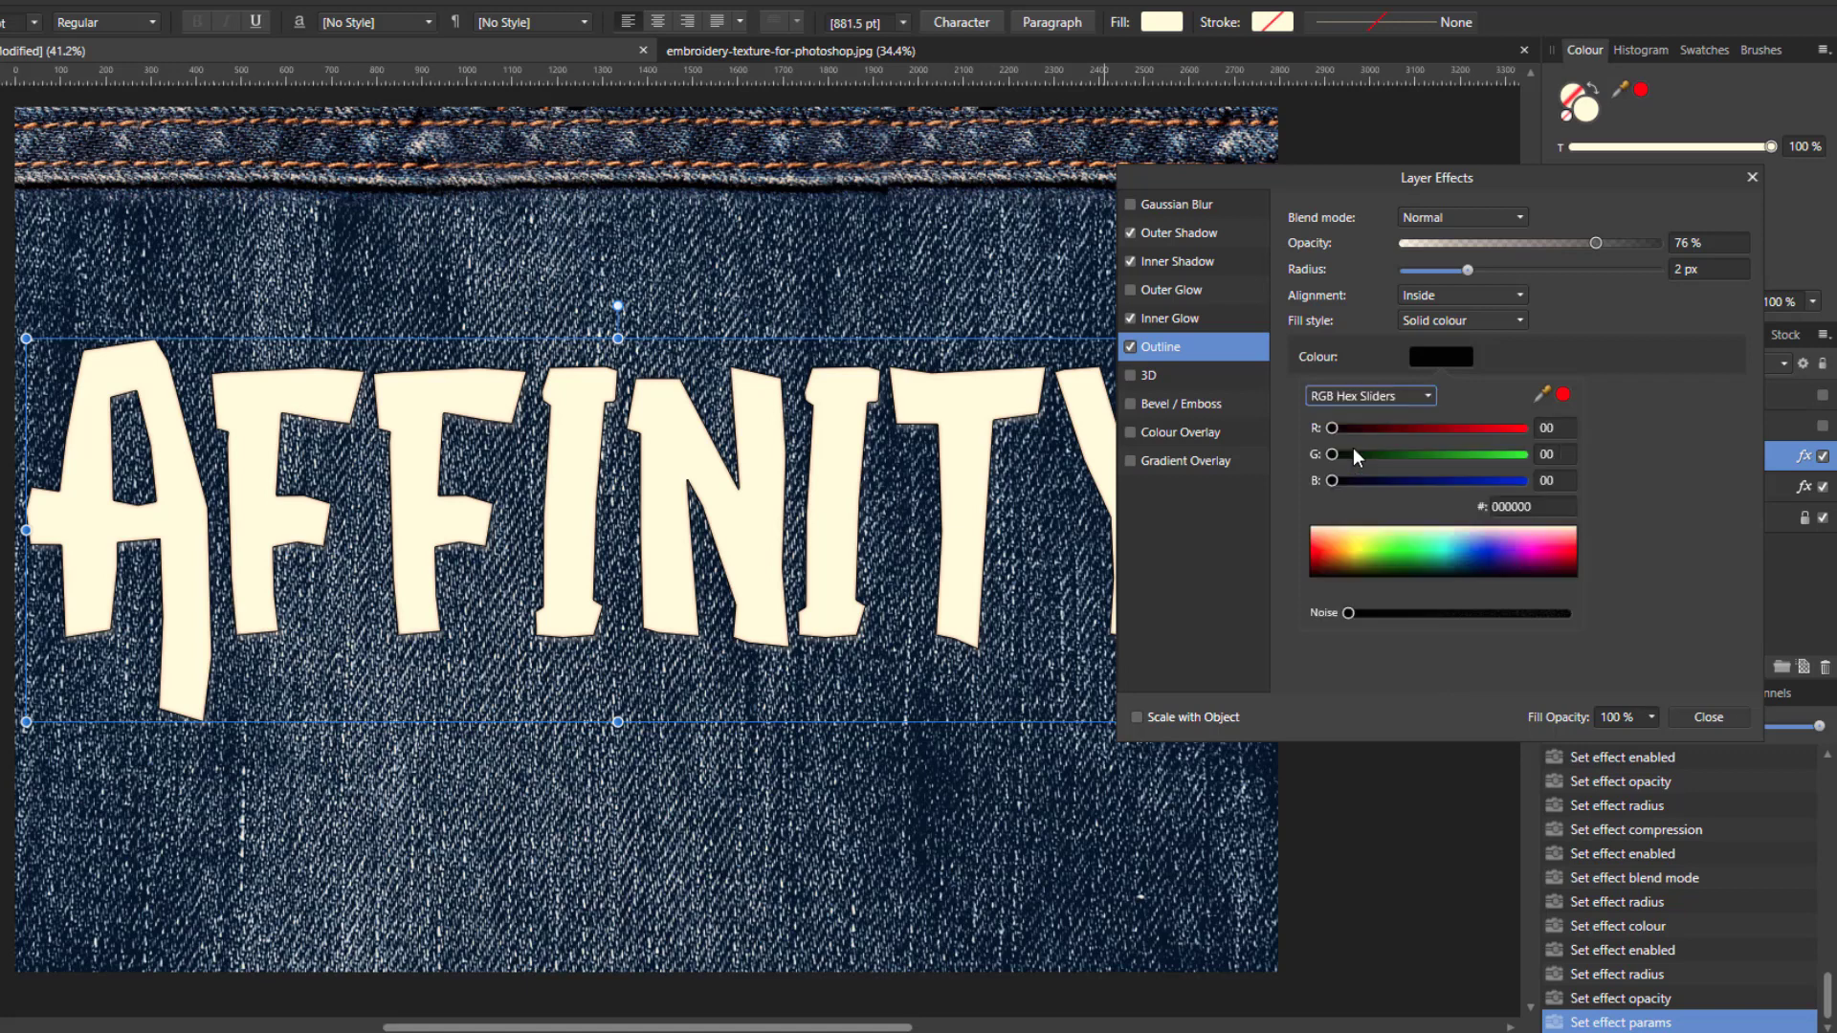
{"action": "left_click", "coordinate": [1518, 504]}
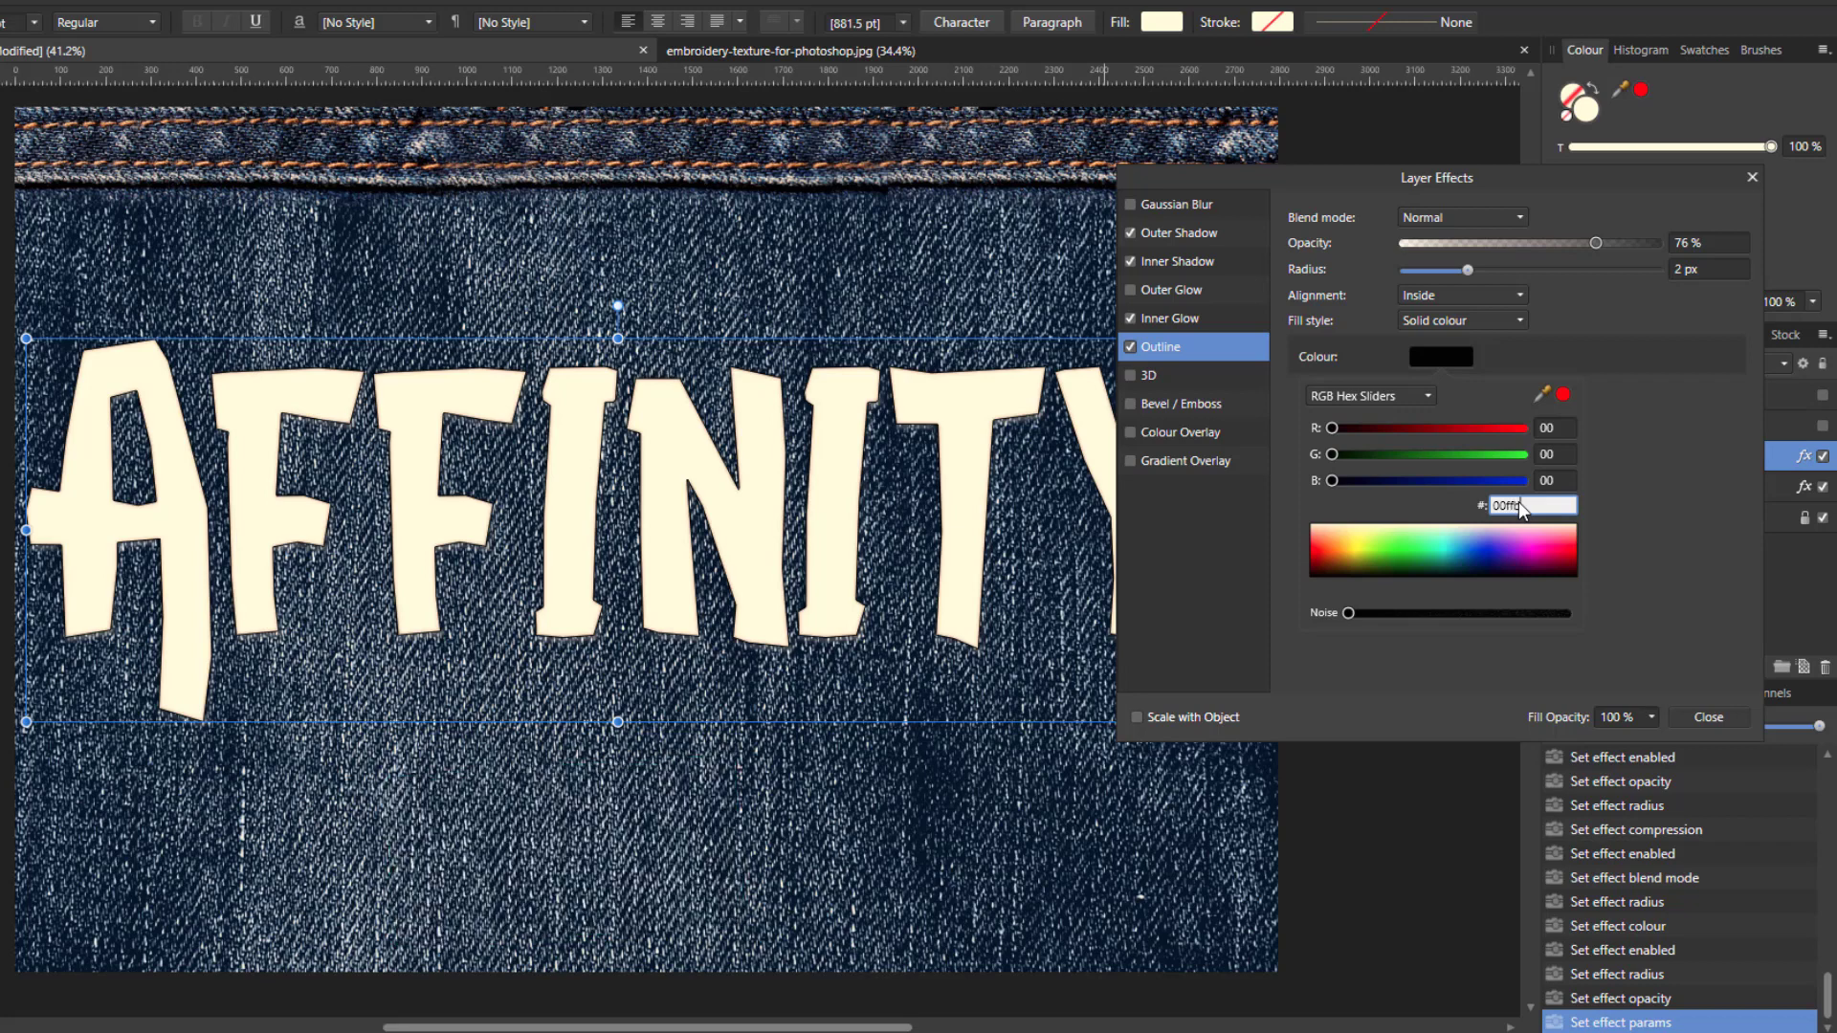
{"action": "type", "text": "00ffbf"}
{"action": "key", "text": "Return"}
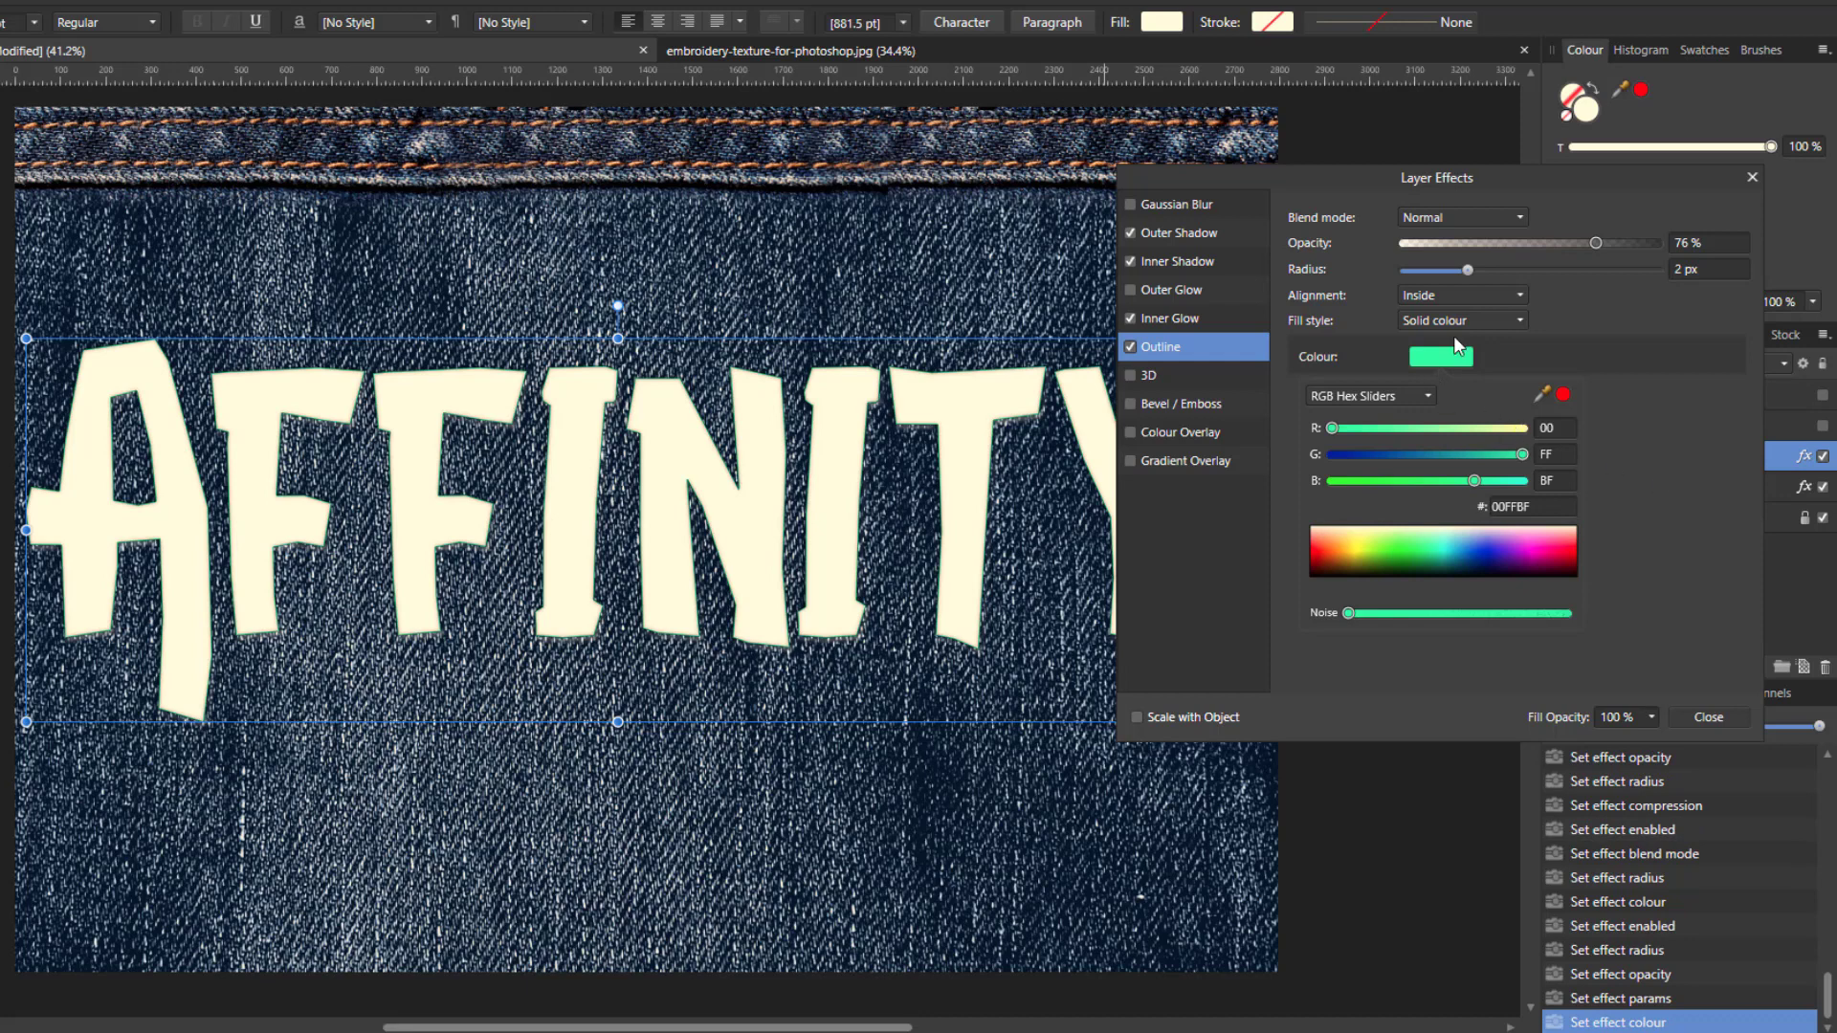
{"action": "left_click", "coordinate": [1644, 419]}
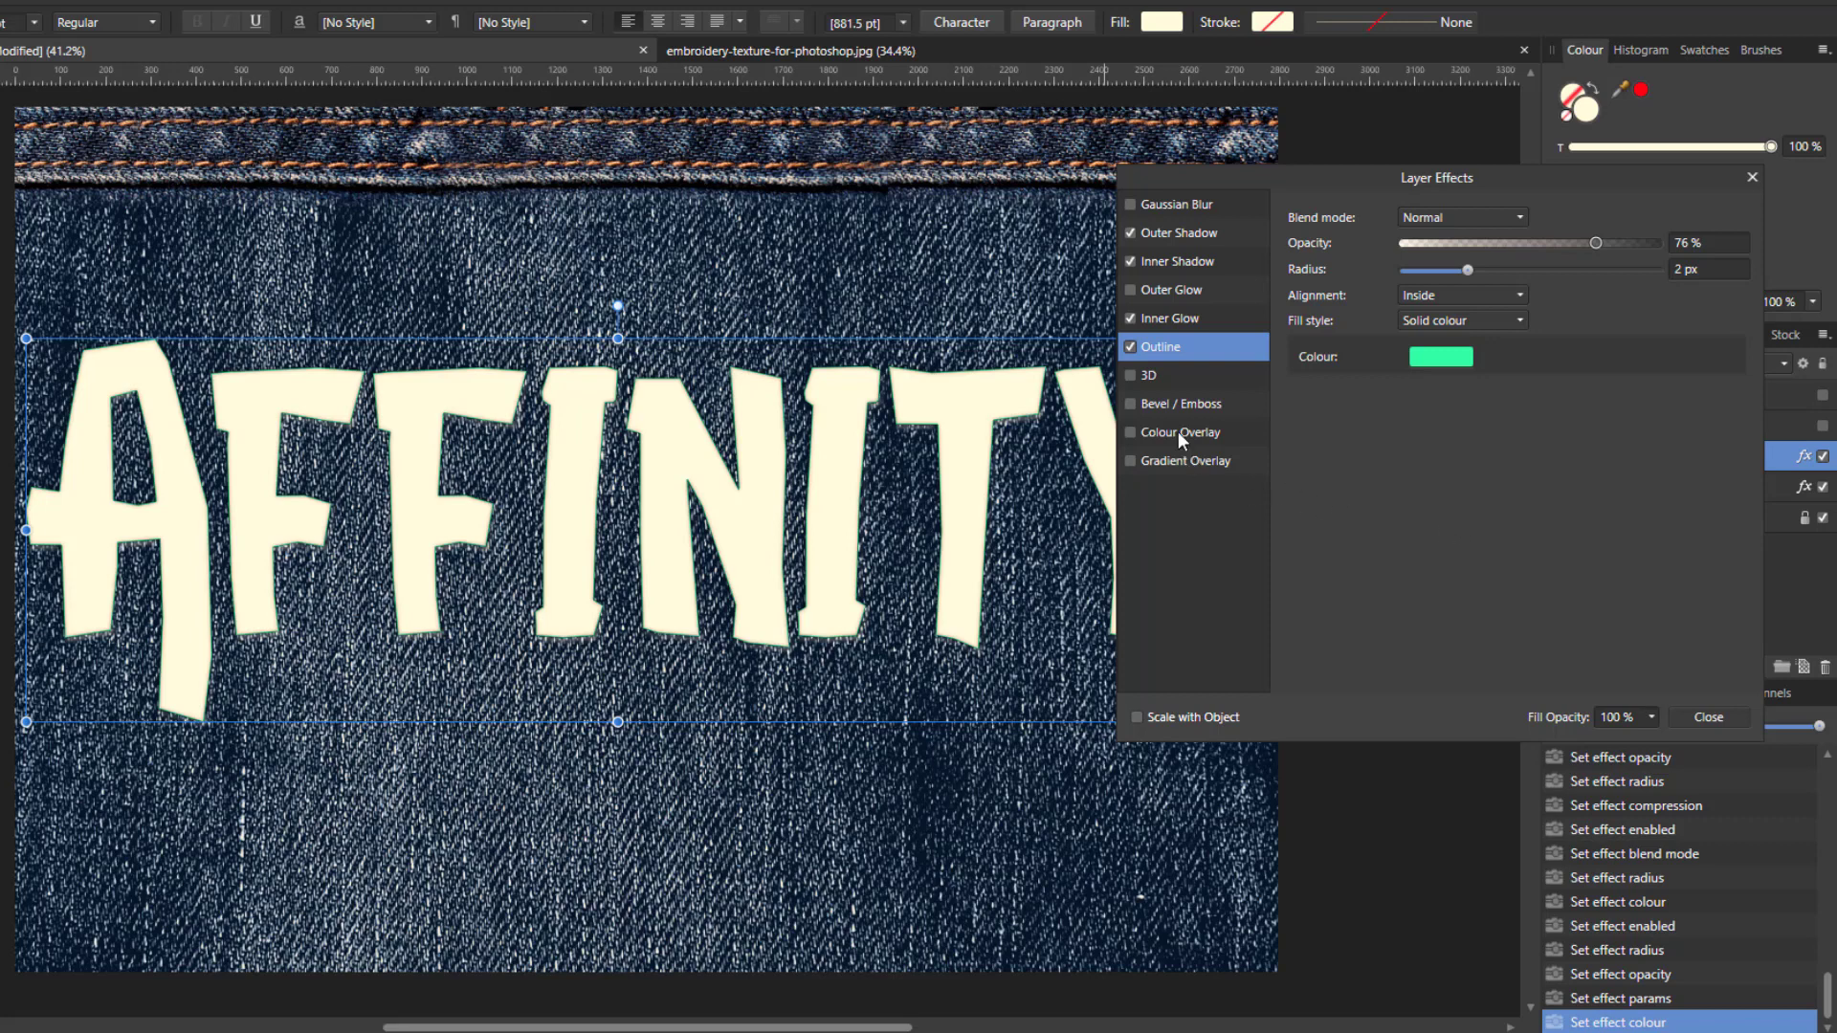
Step: Enable a Bevel / Emboss effect on text layer 2 with the Inner type and an 18 px radius
{"action": "left_click", "coordinate": [1131, 406]}
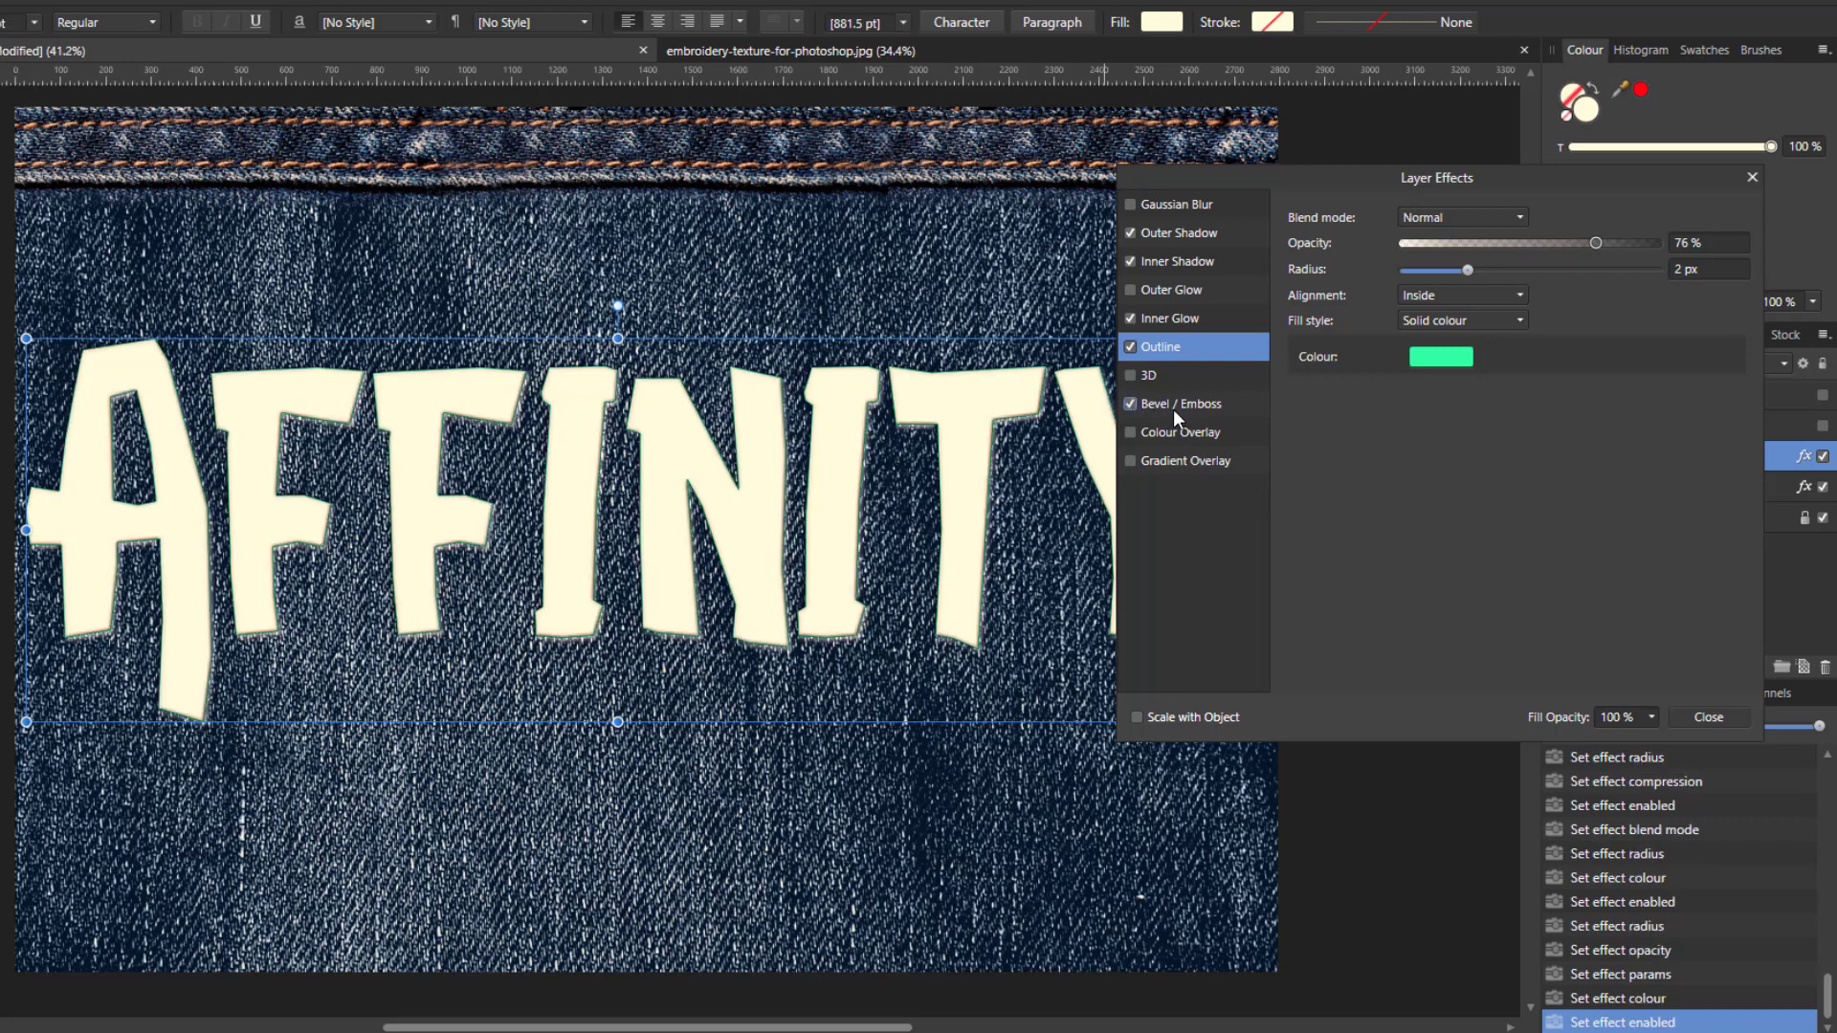
{"action": "left_click", "coordinate": [1199, 404]}
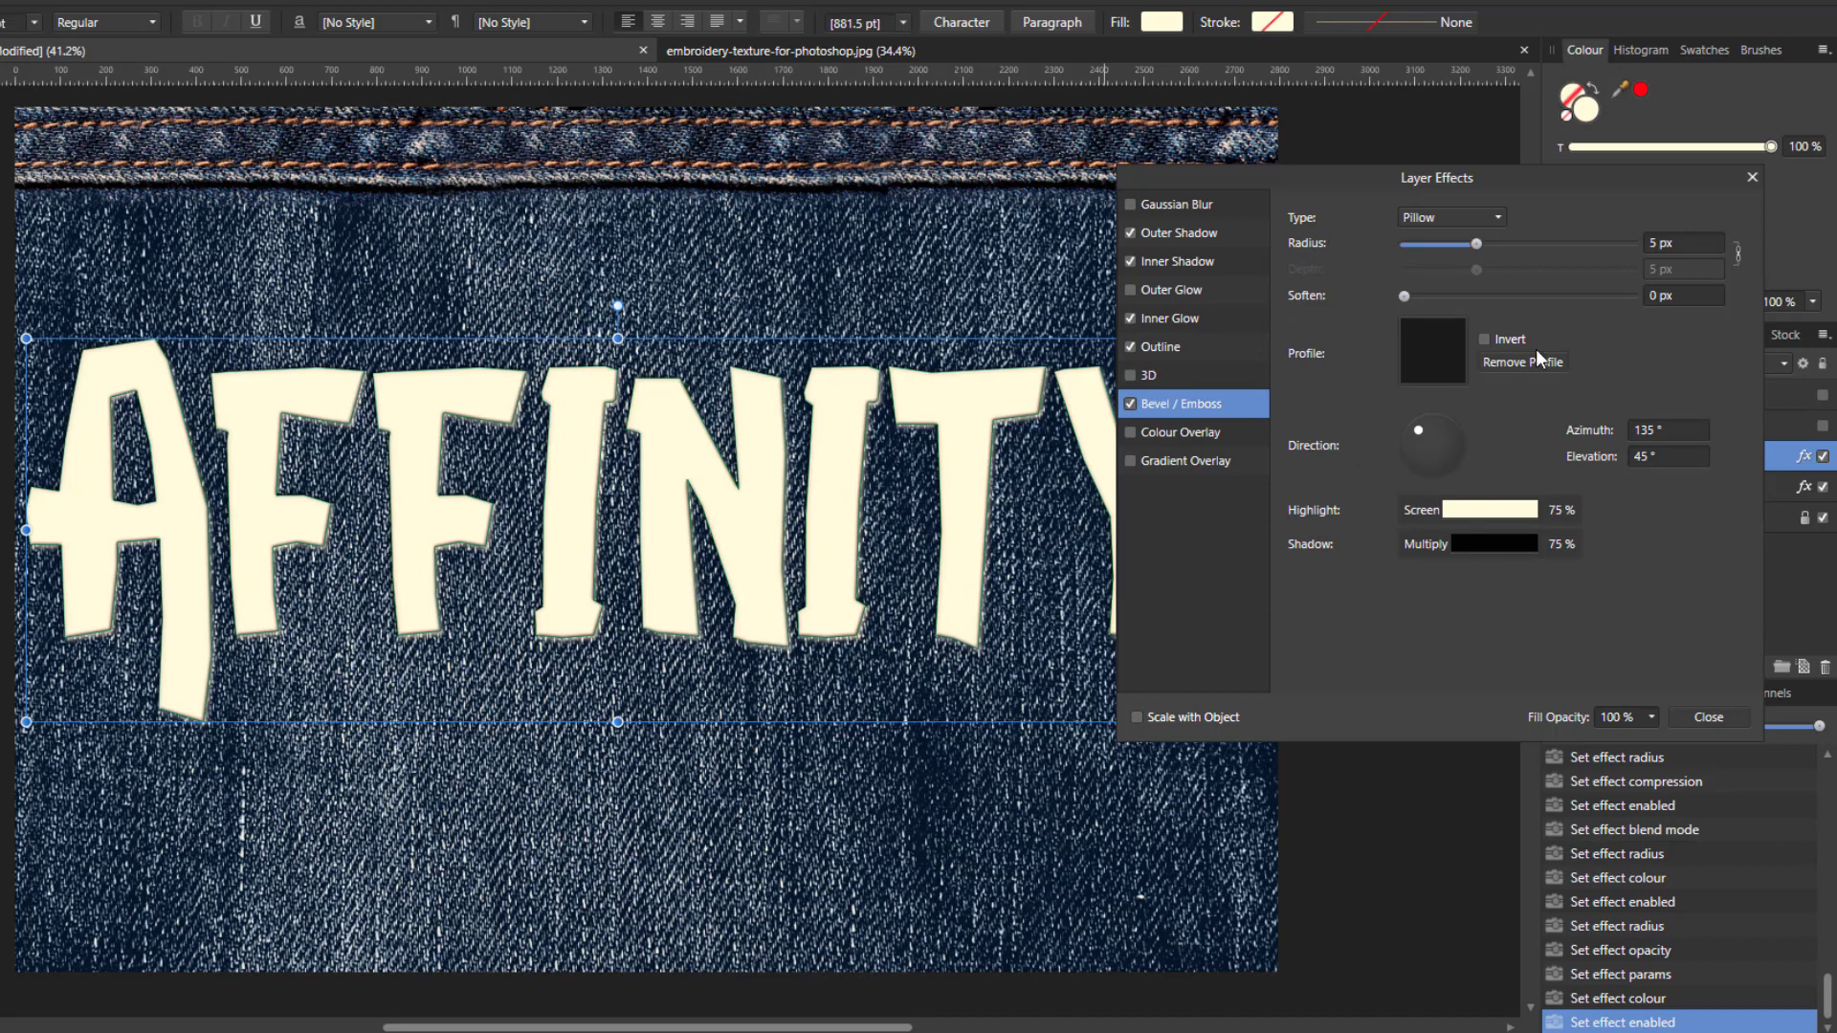
{"action": "left_click", "coordinate": [1495, 220]}
{"action": "left_click", "coordinate": [1445, 241]}
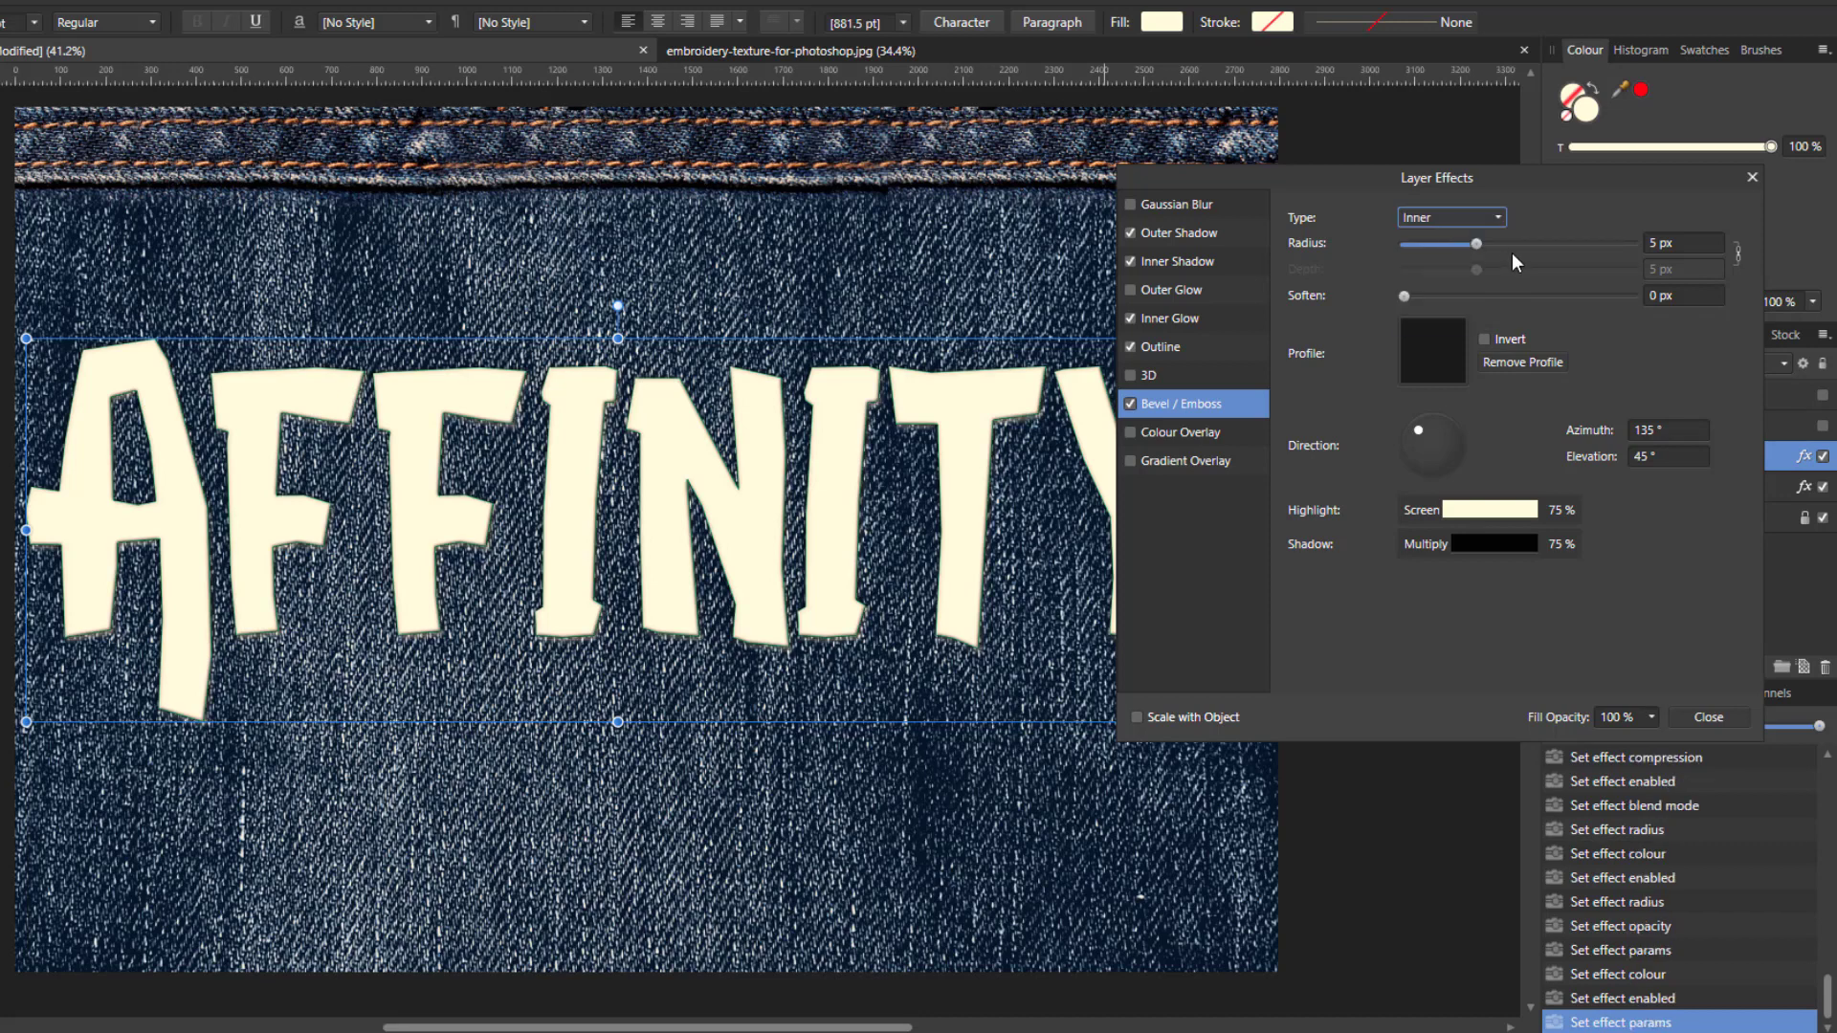
{"action": "left_click", "coordinate": [1679, 243]}
{"action": "type", "text": "18"}
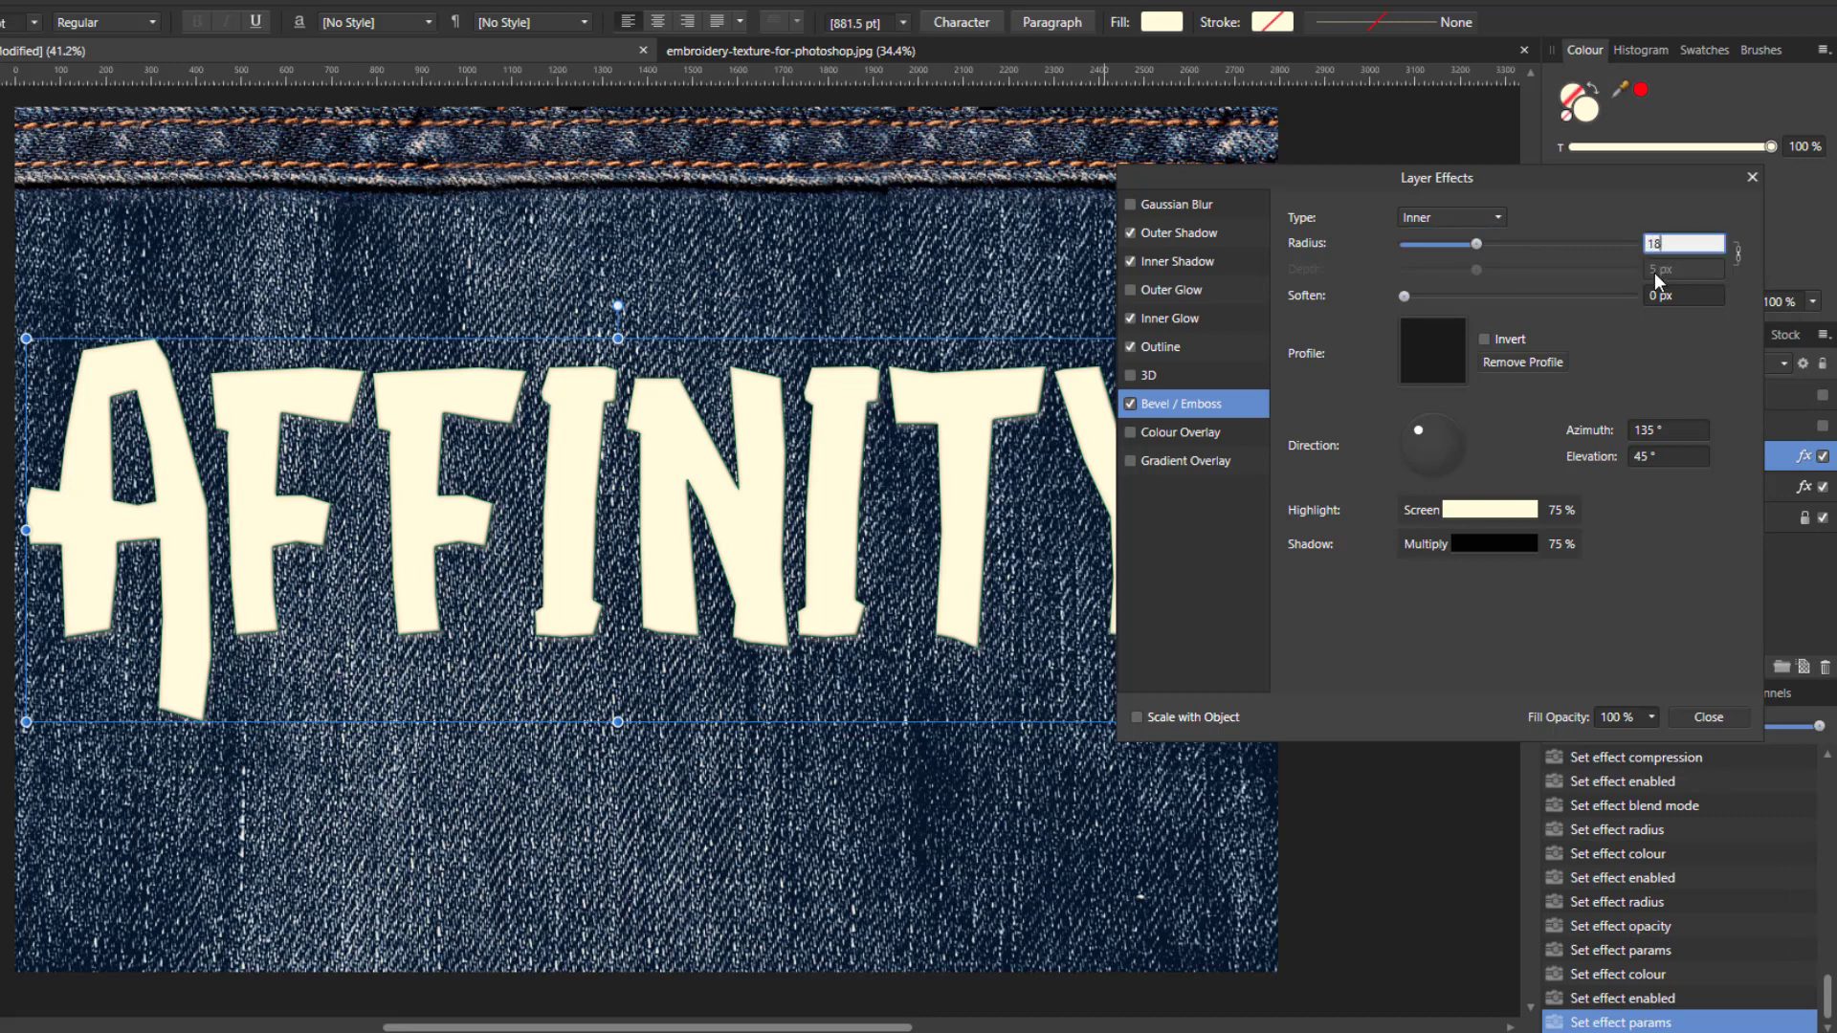
{"action": "key", "text": "Return"}
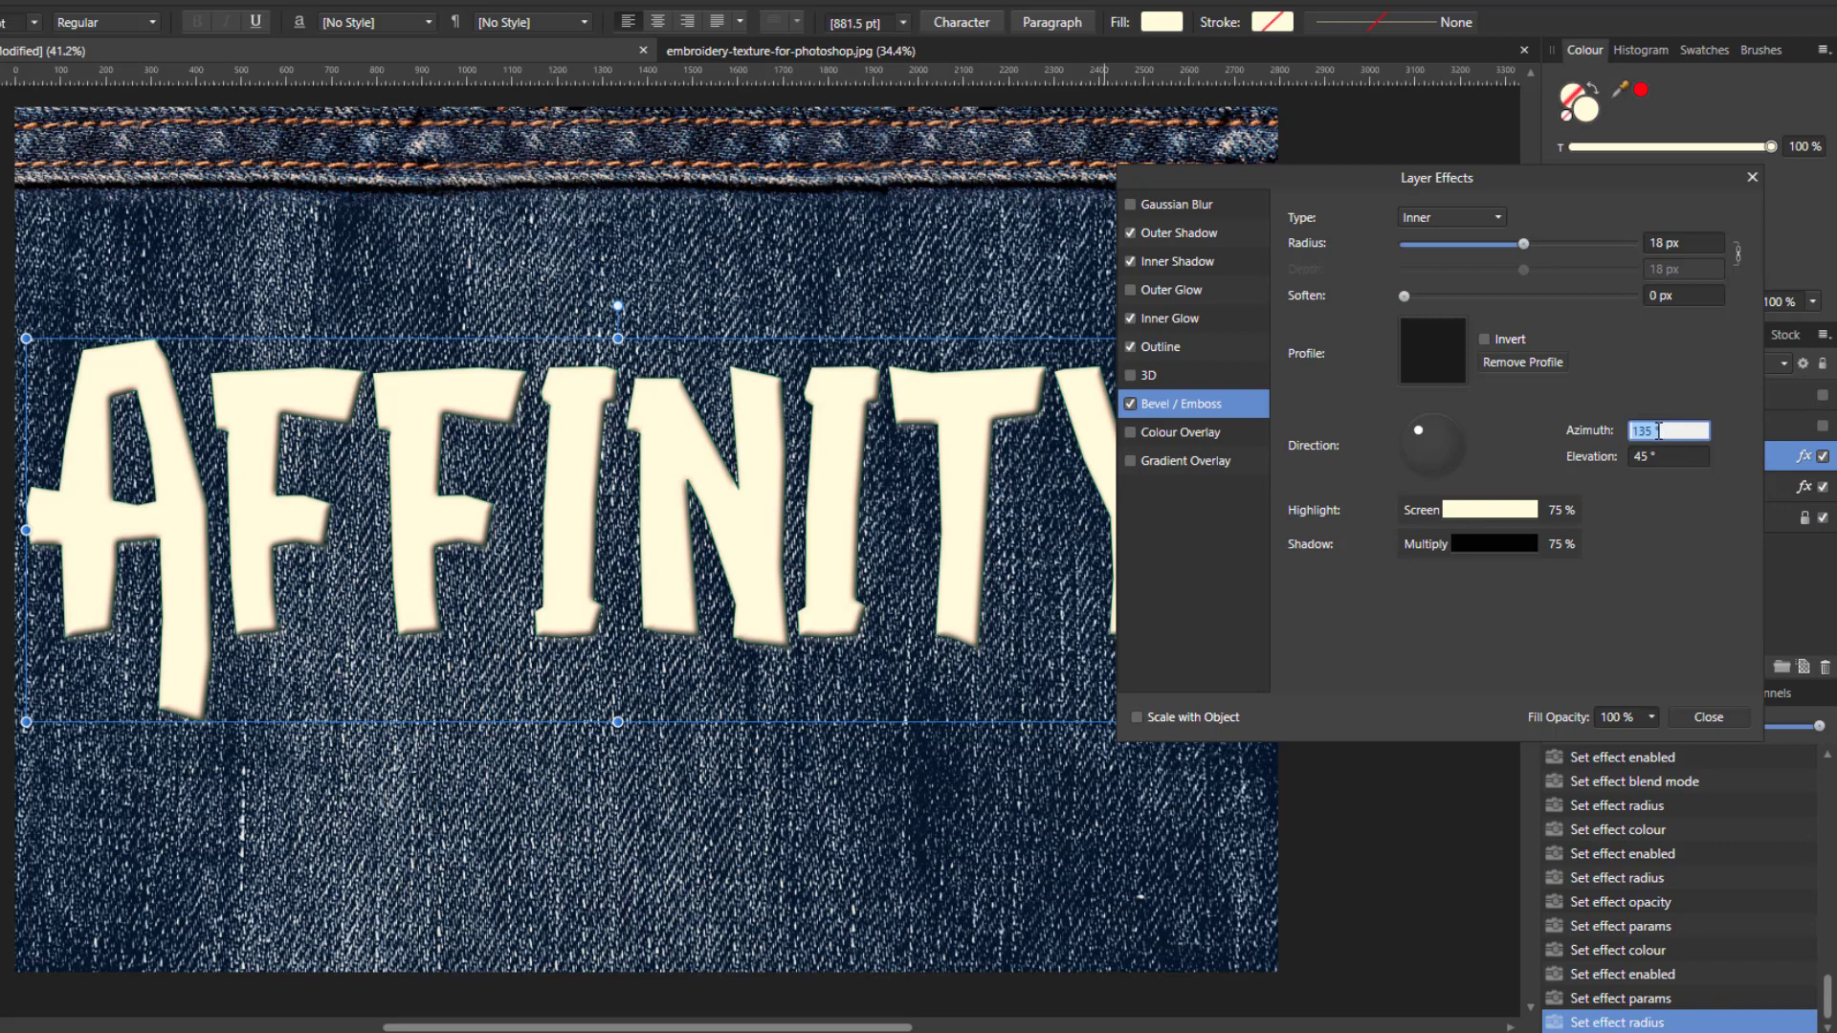
Step: Set the bevel's light direction to an azimuth of -60° and an elevation of 64°
{"action": "type", "text": "-60"}
{"action": "left_click", "coordinate": [1649, 457]}
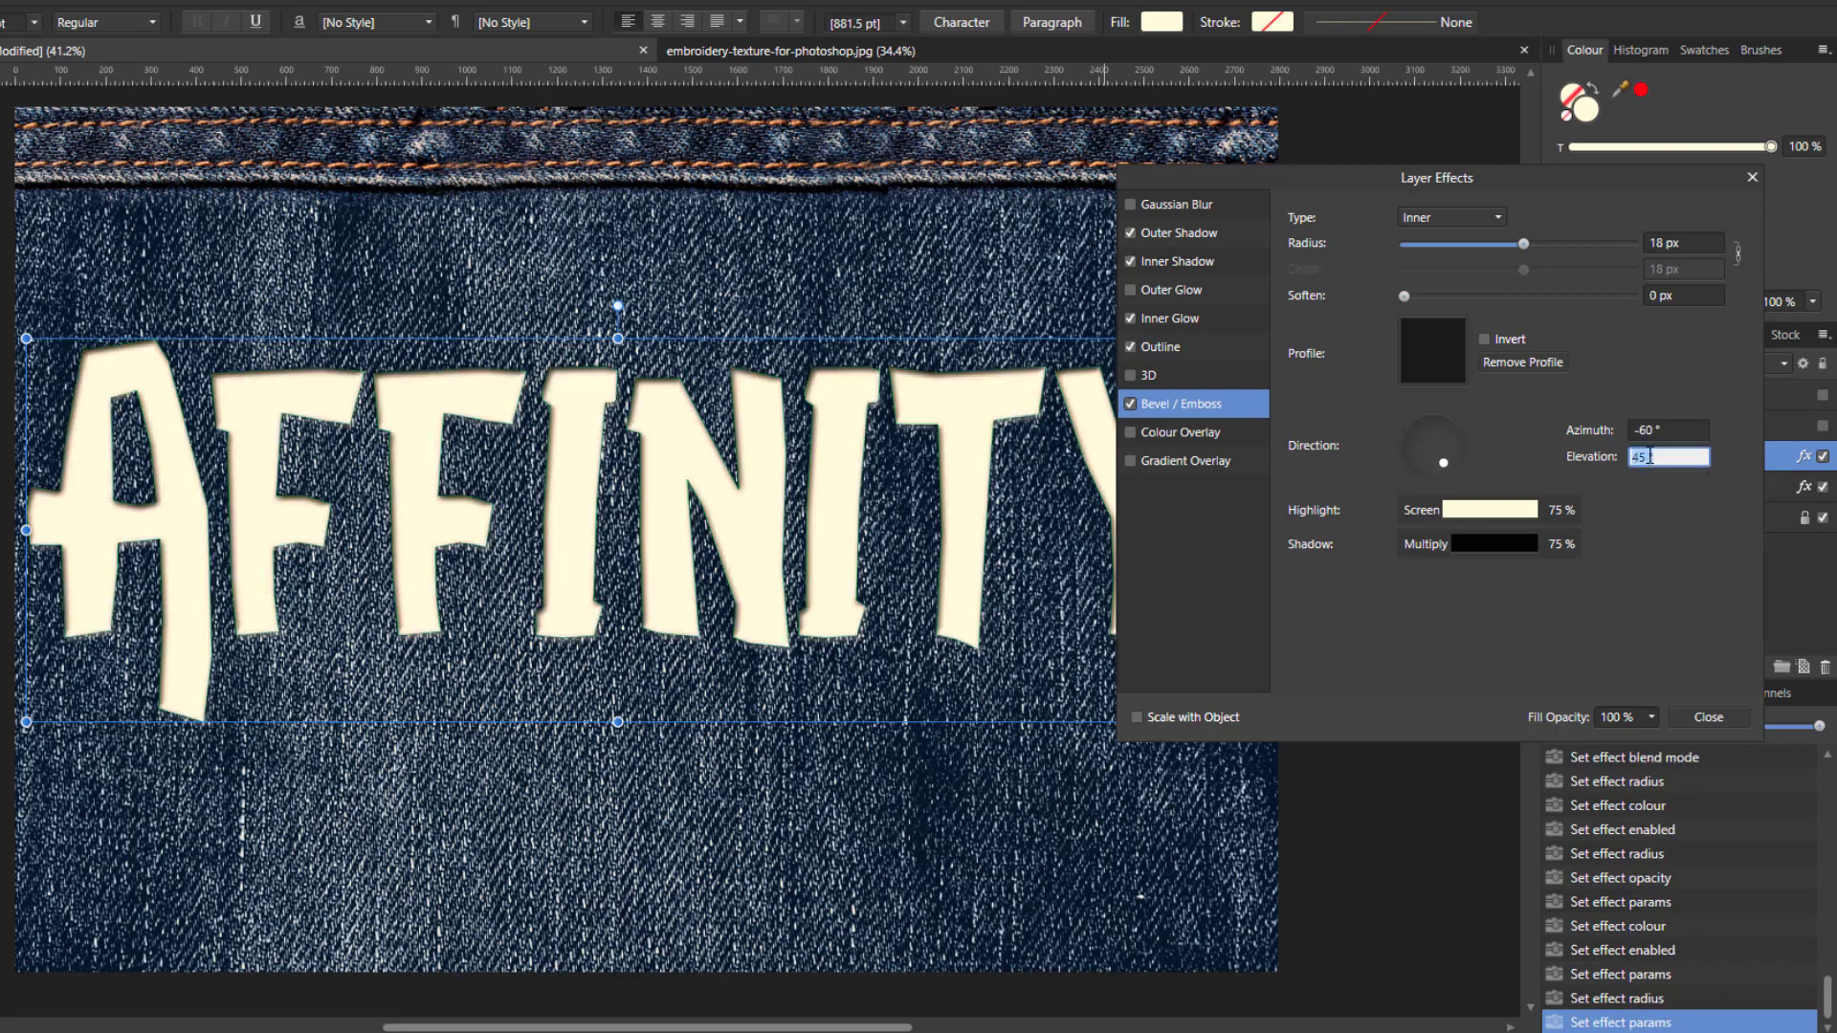
{"action": "type", "text": "64"}
{"action": "key", "text": "Return"}
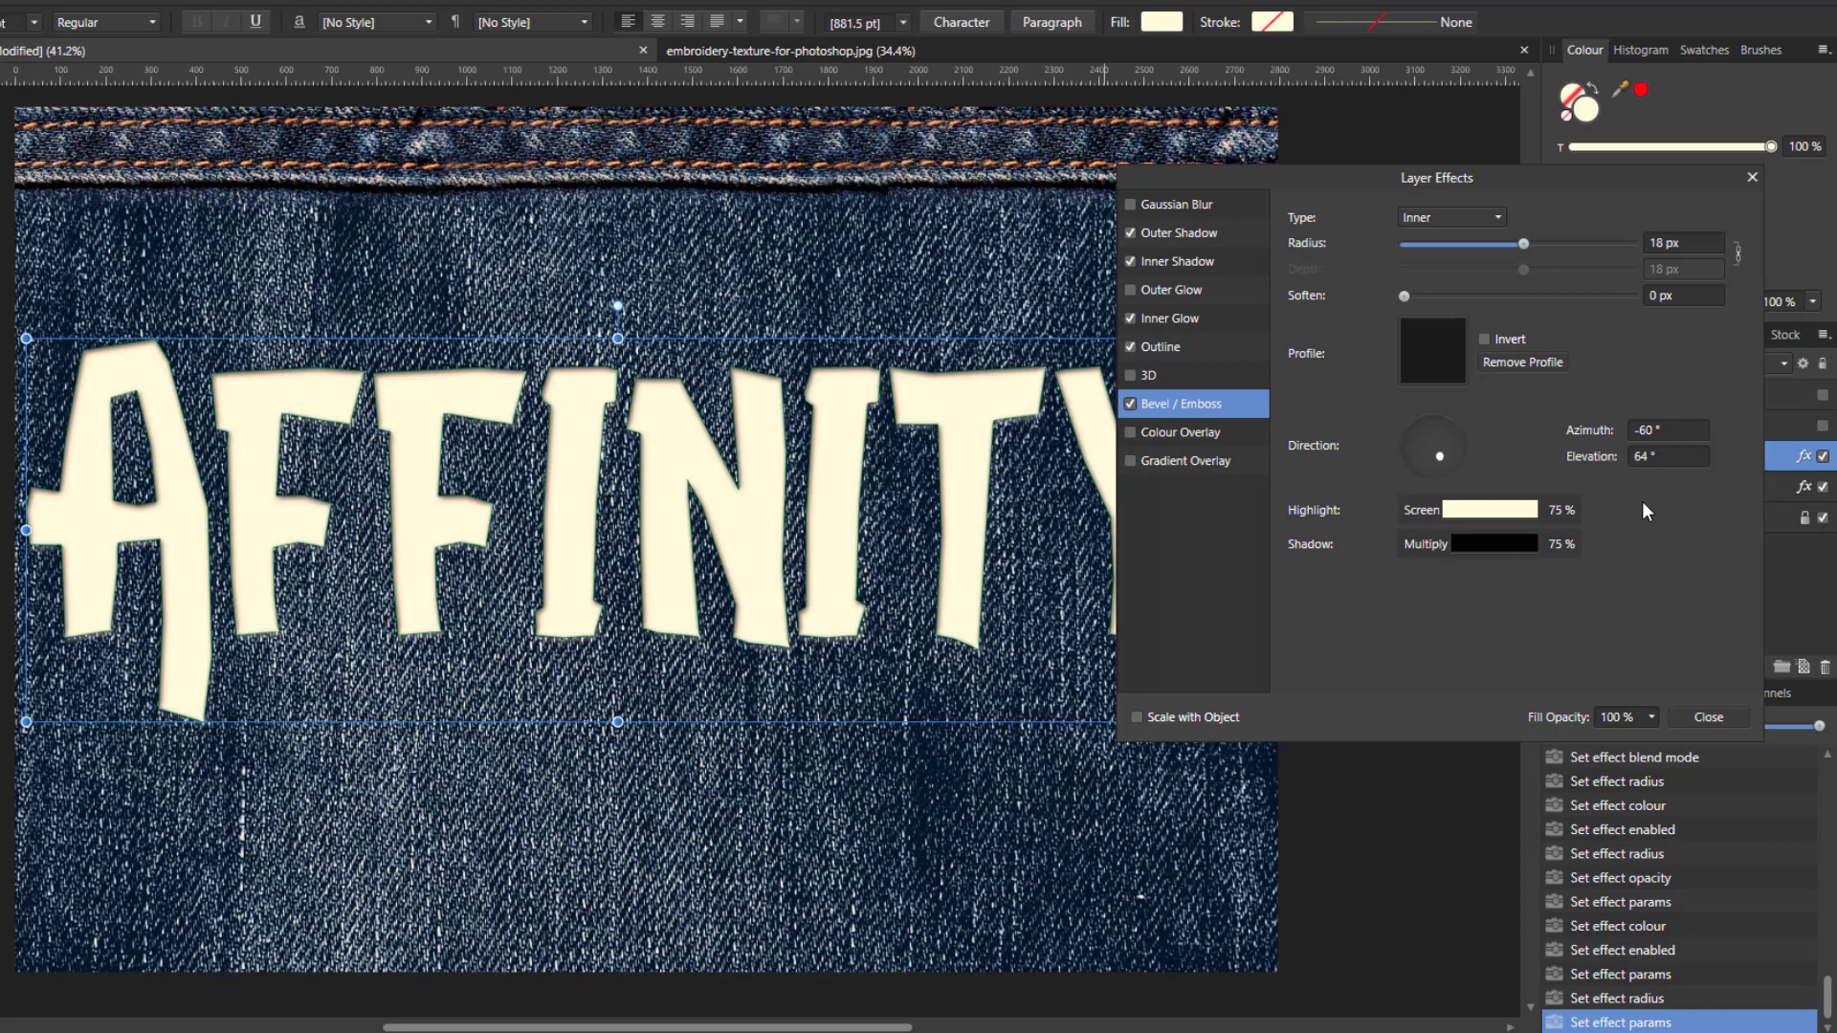
Step: Change the bevel highlight's blend mode to Overlay
{"action": "left_click", "coordinate": [1486, 511]}
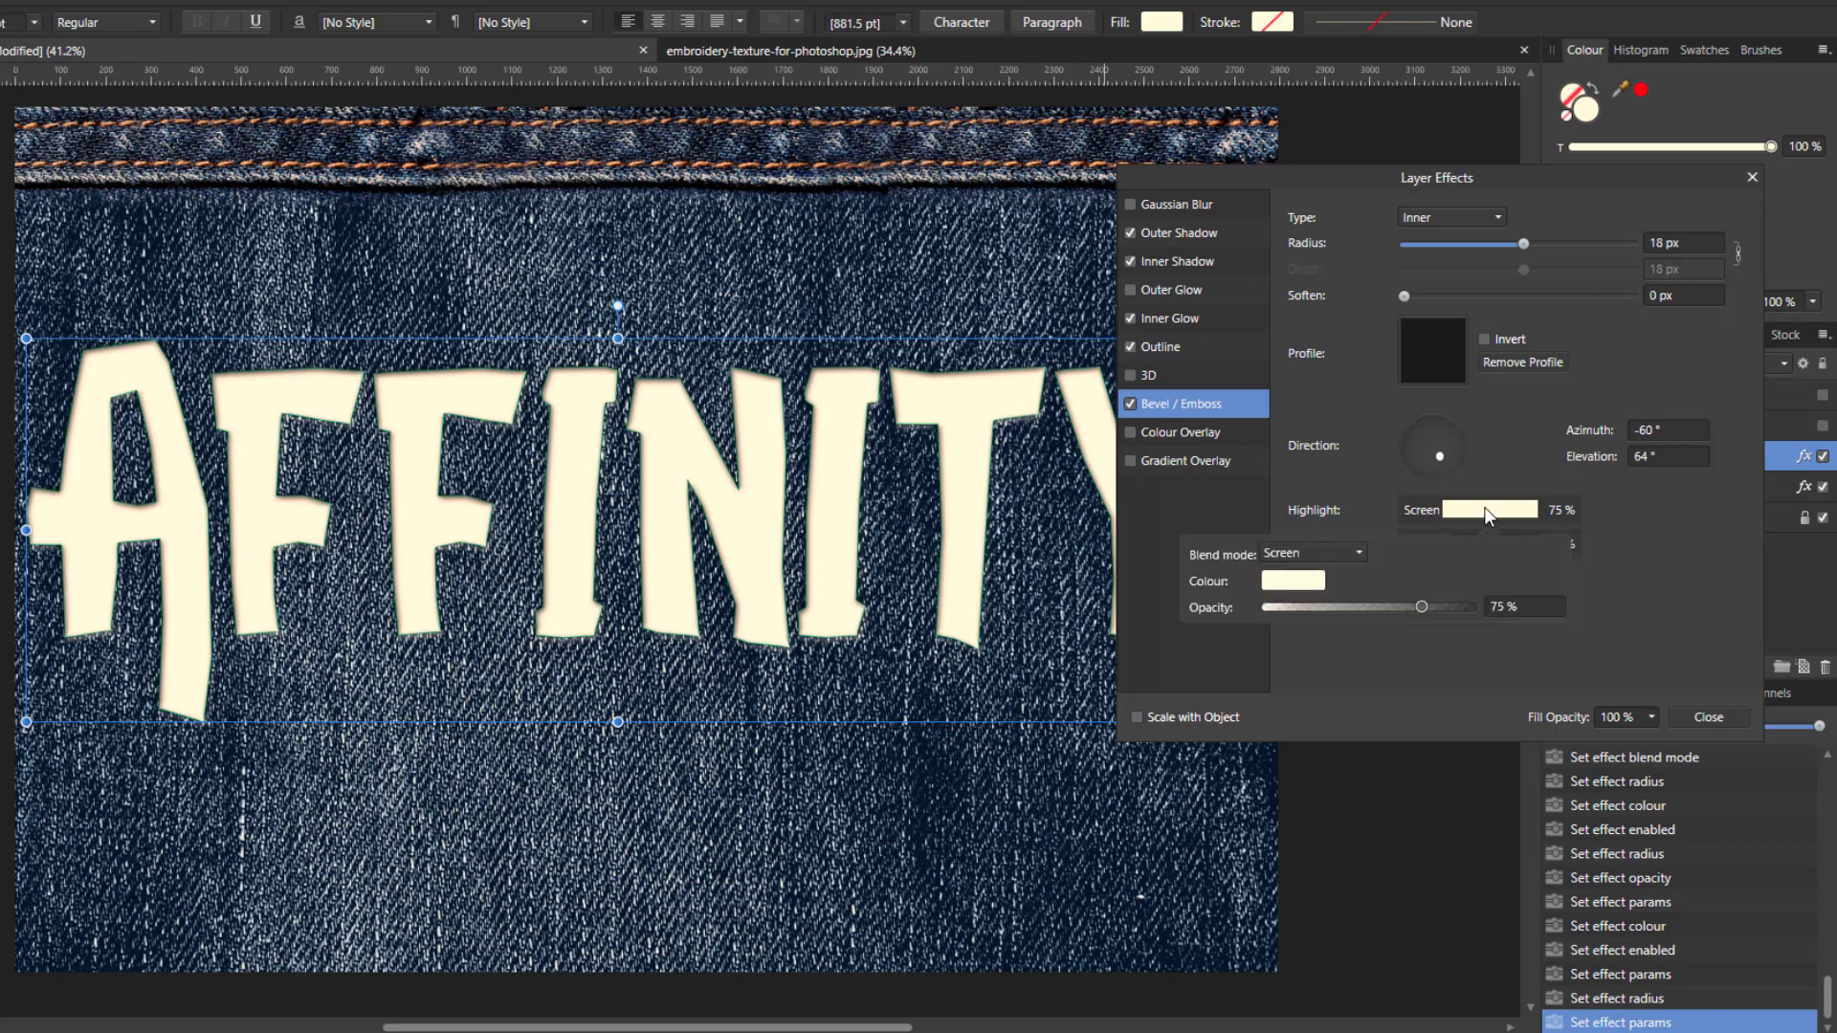
{"action": "left_click", "coordinate": [1360, 554]}
{"action": "left_click", "coordinate": [1297, 656]}
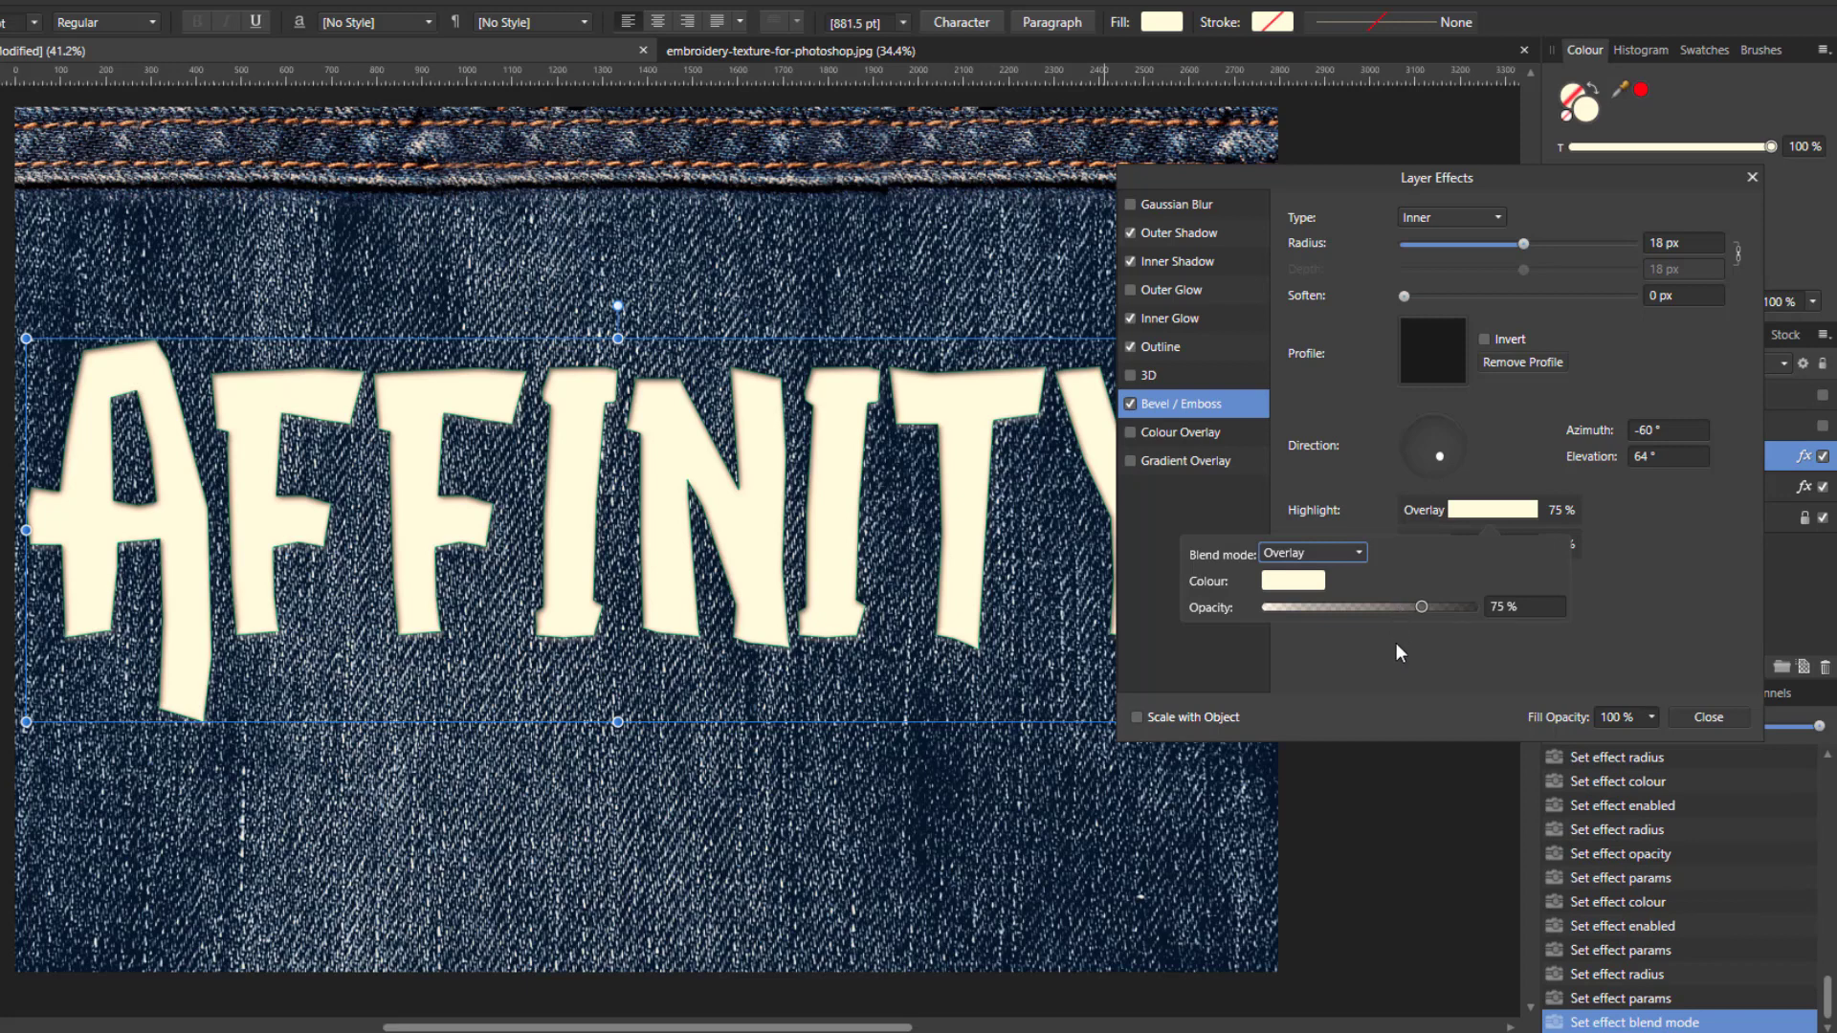
{"action": "left_click", "coordinate": [1641, 601]}
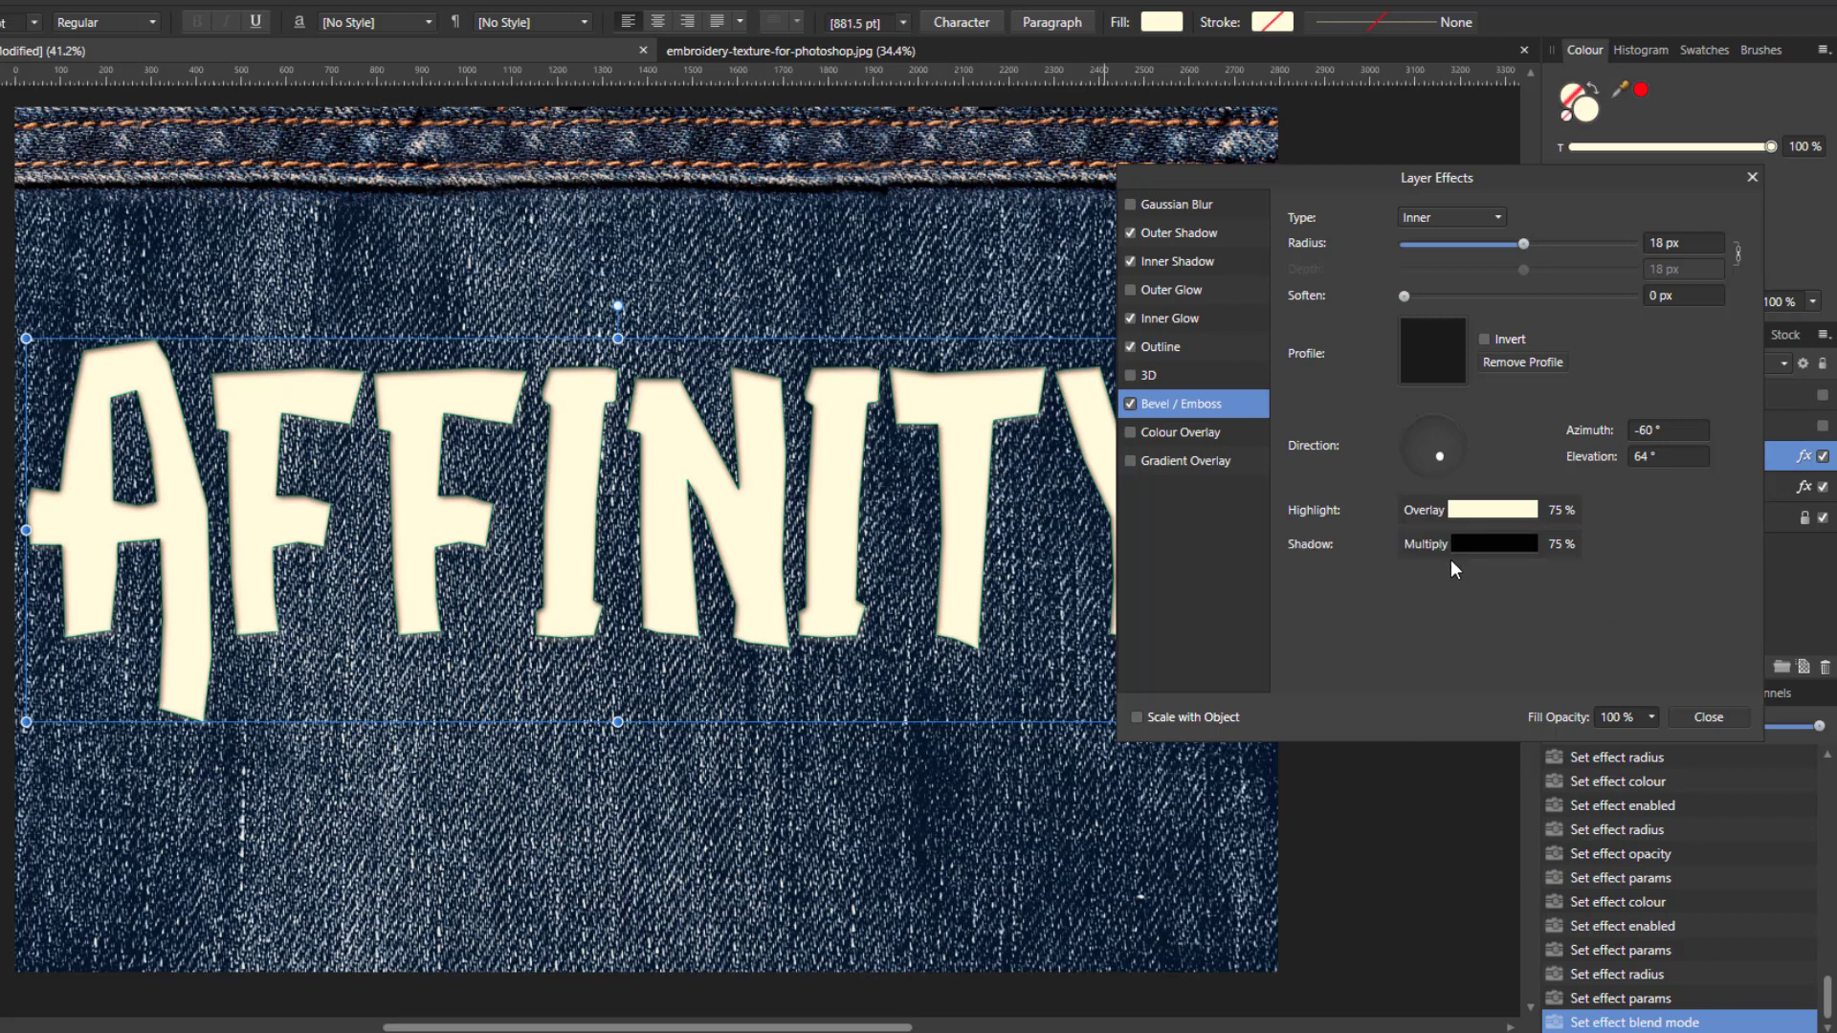
Step: Reduce the bevel shadow's opacity to 56% and finish editing the effects of text layer 2
{"action": "left_click", "coordinate": [1501, 542]}
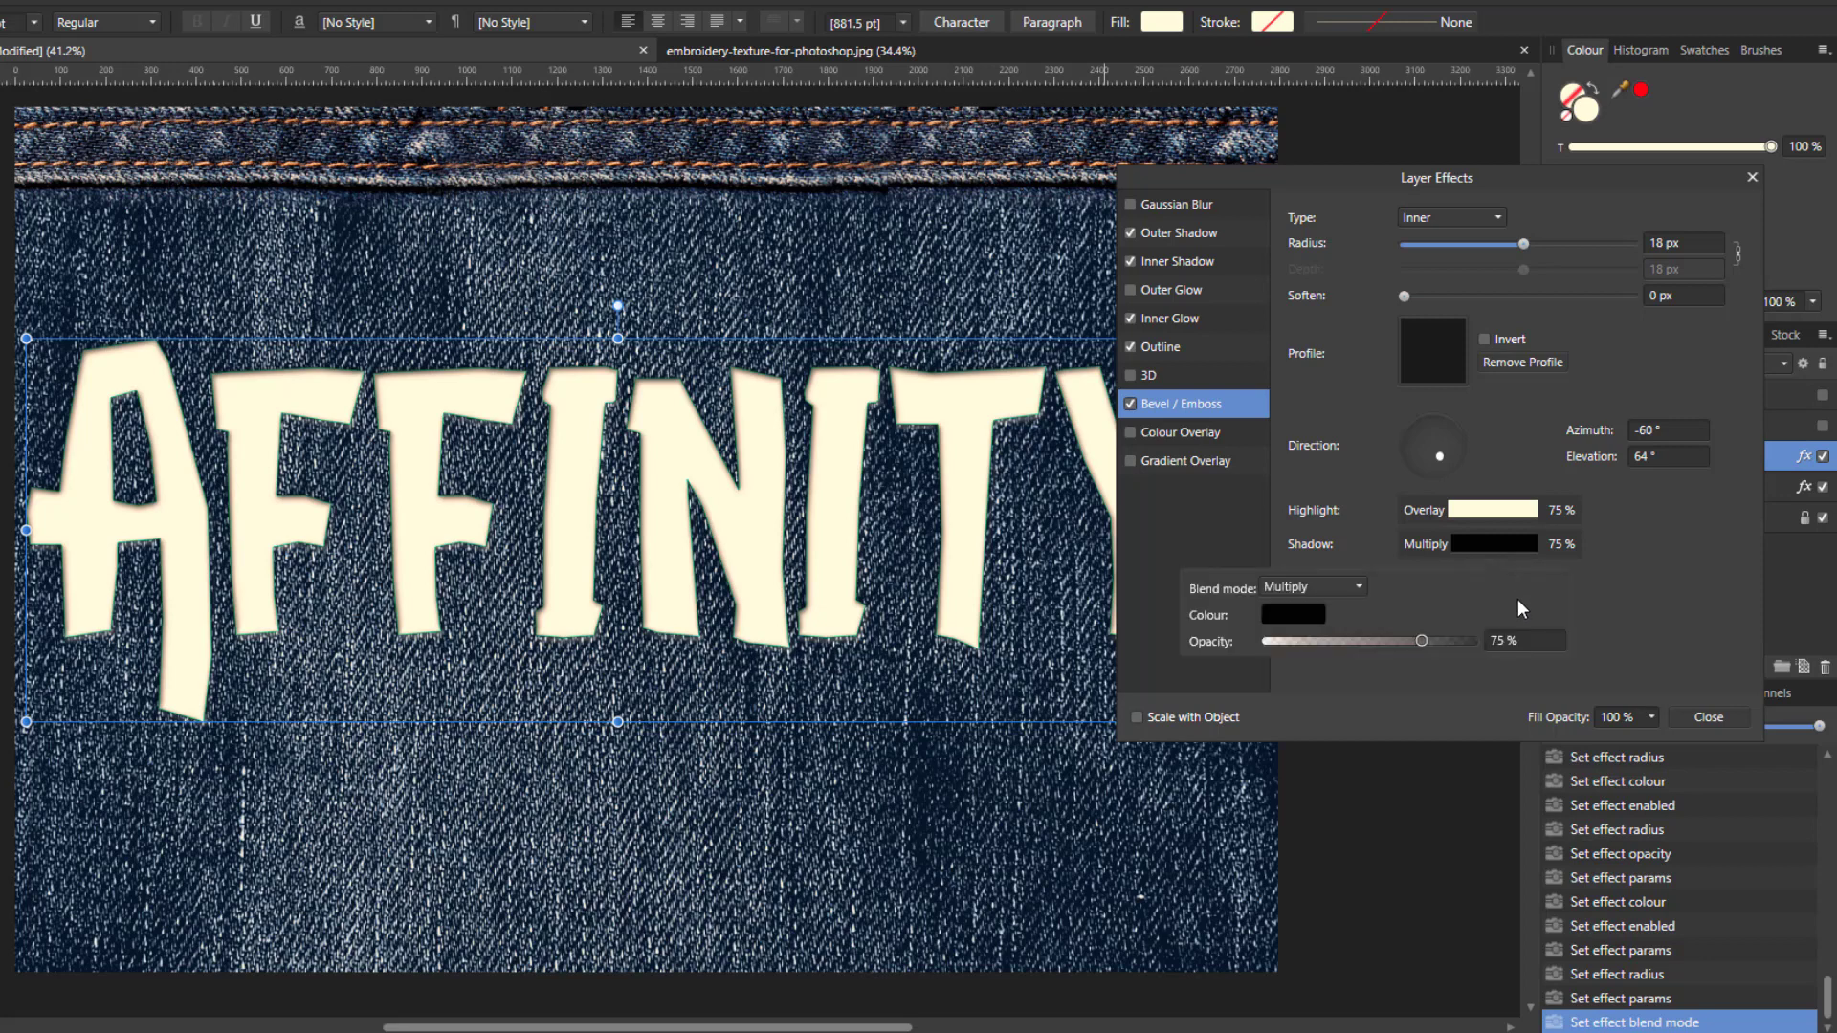
{"action": "left_click_drag", "start_coordinate": [1421, 635], "coordinate": [1381, 645]}
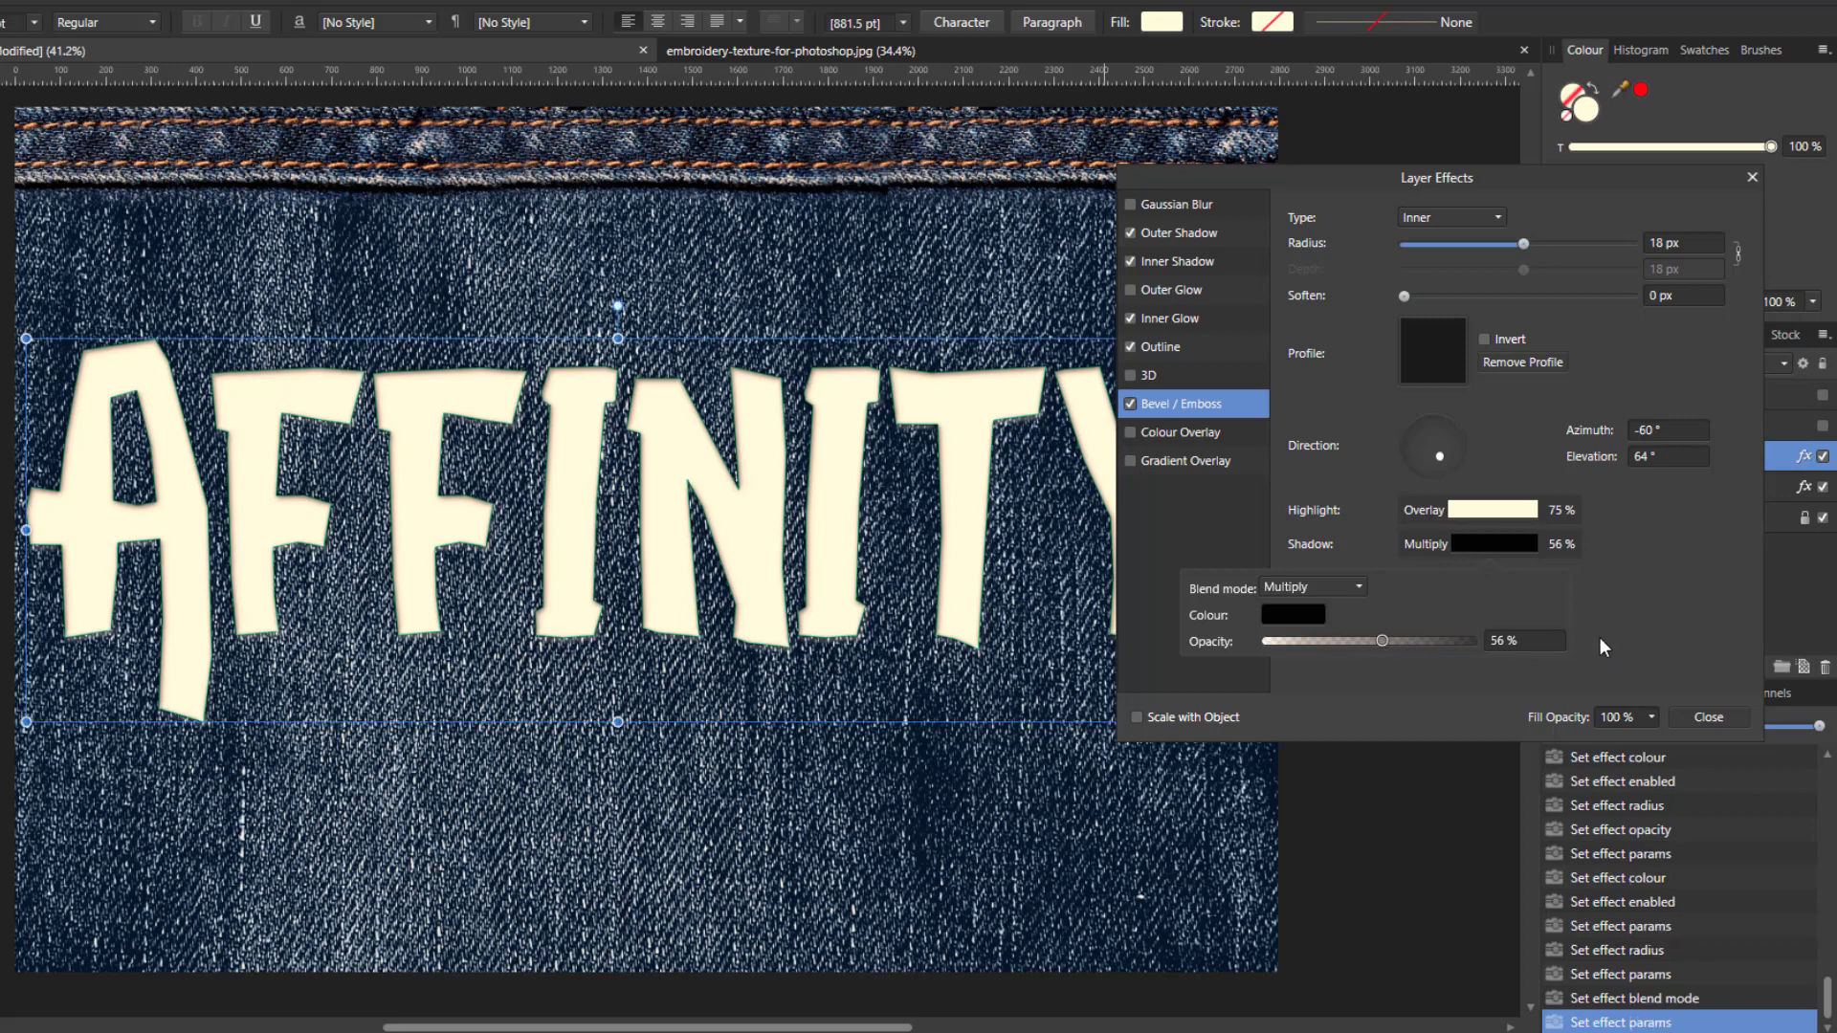
{"action": "left_click", "coordinate": [1619, 638]}
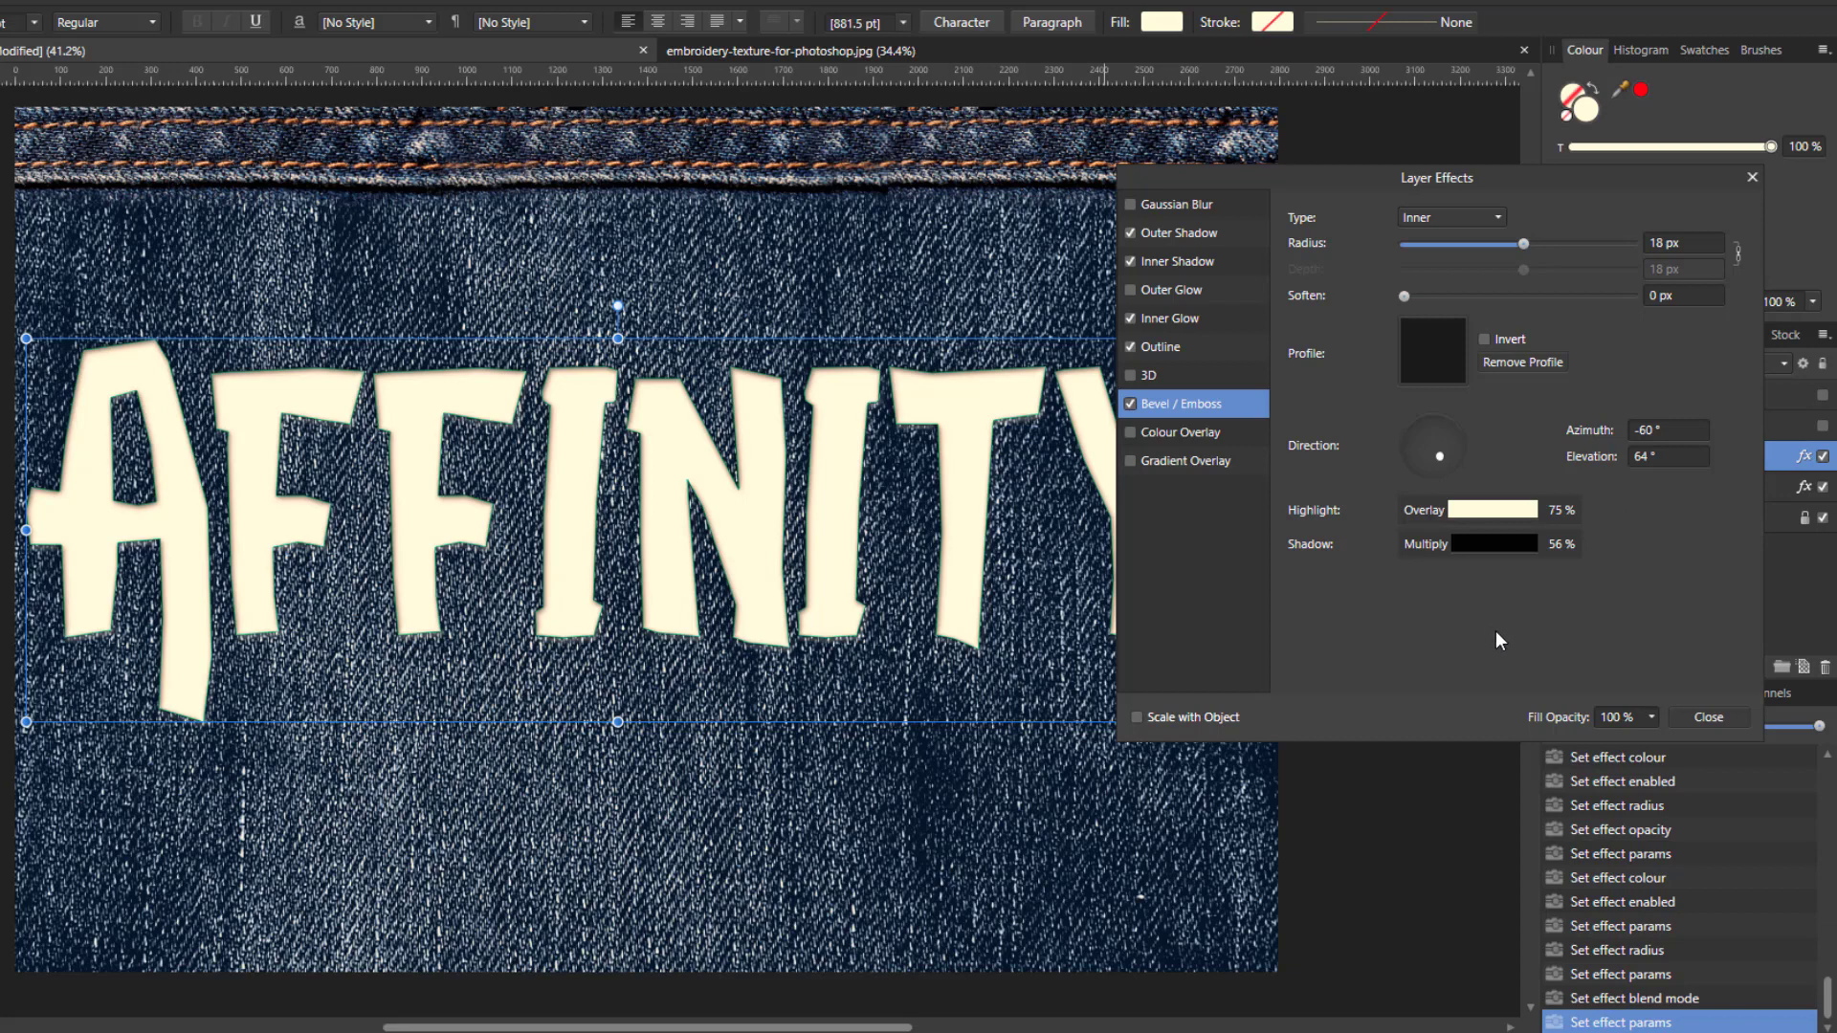
{"action": "left_click", "coordinate": [1709, 718]}
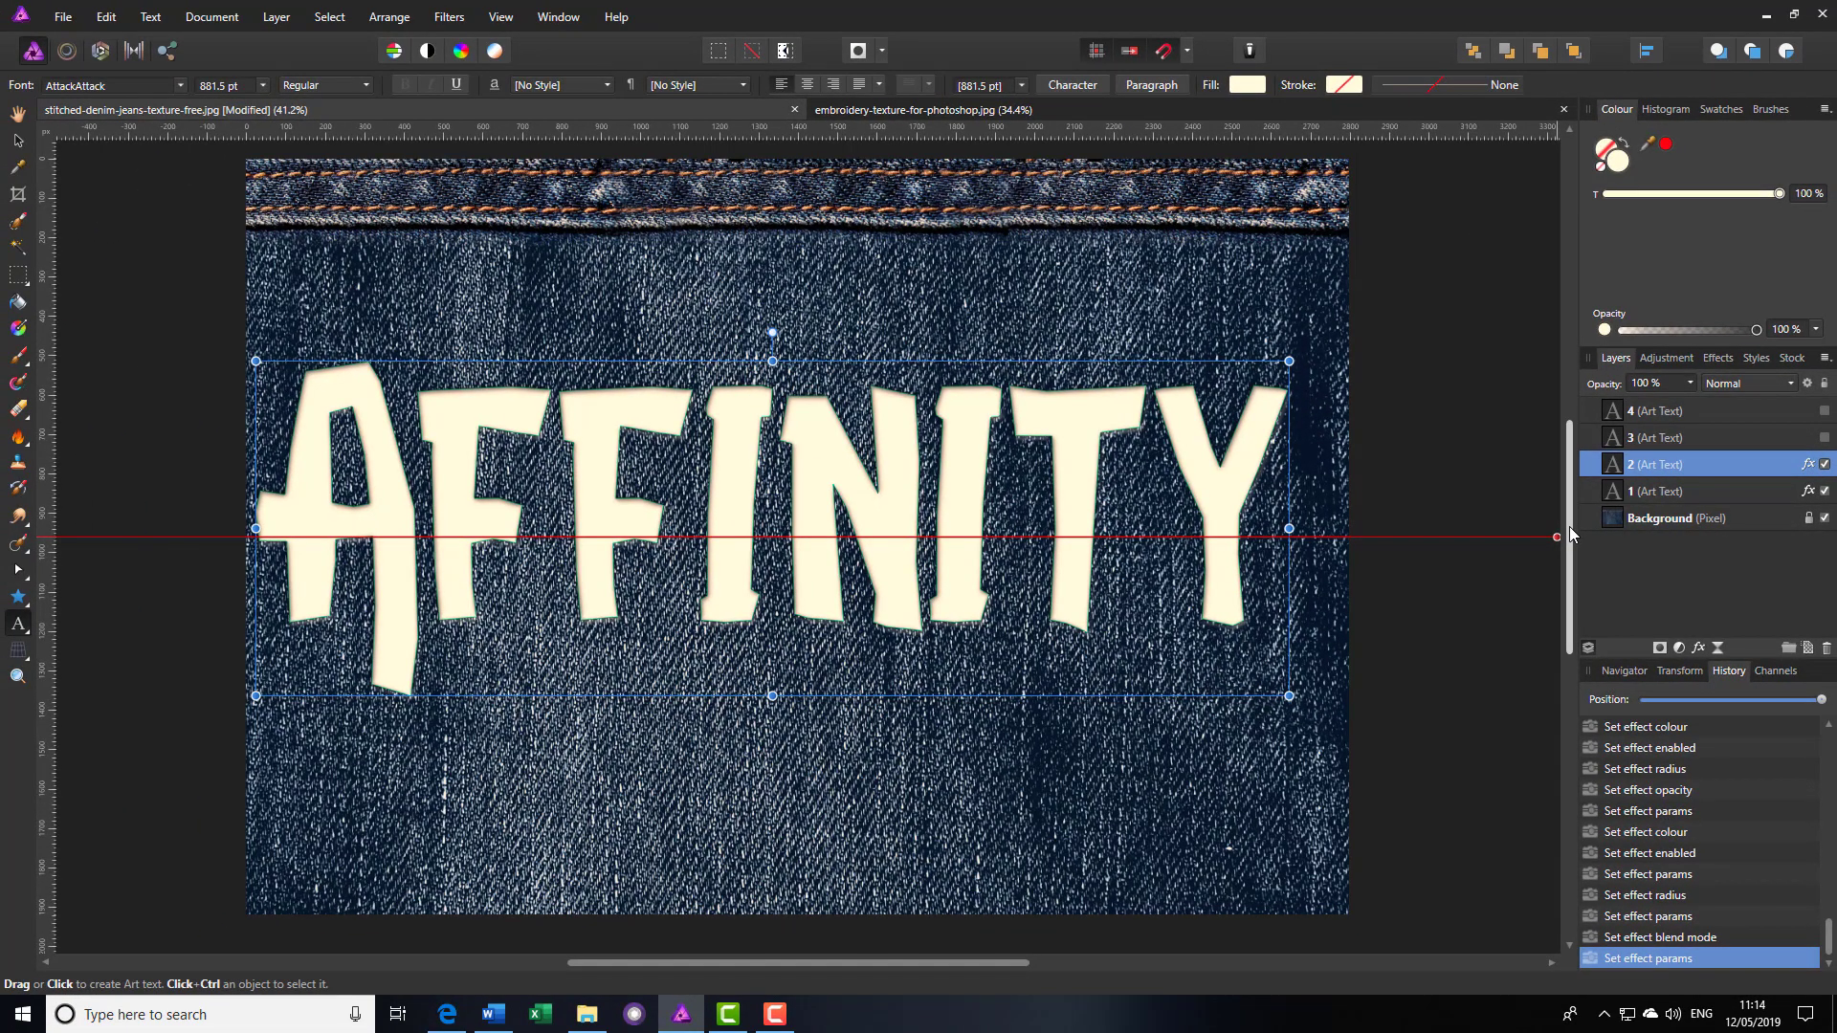
Step: Copy the Background layer of the embroidery-texture-for-photoshop.jpg document
{"action": "left_click", "coordinate": [1253, 111]}
{"action": "key", "text": "h"}
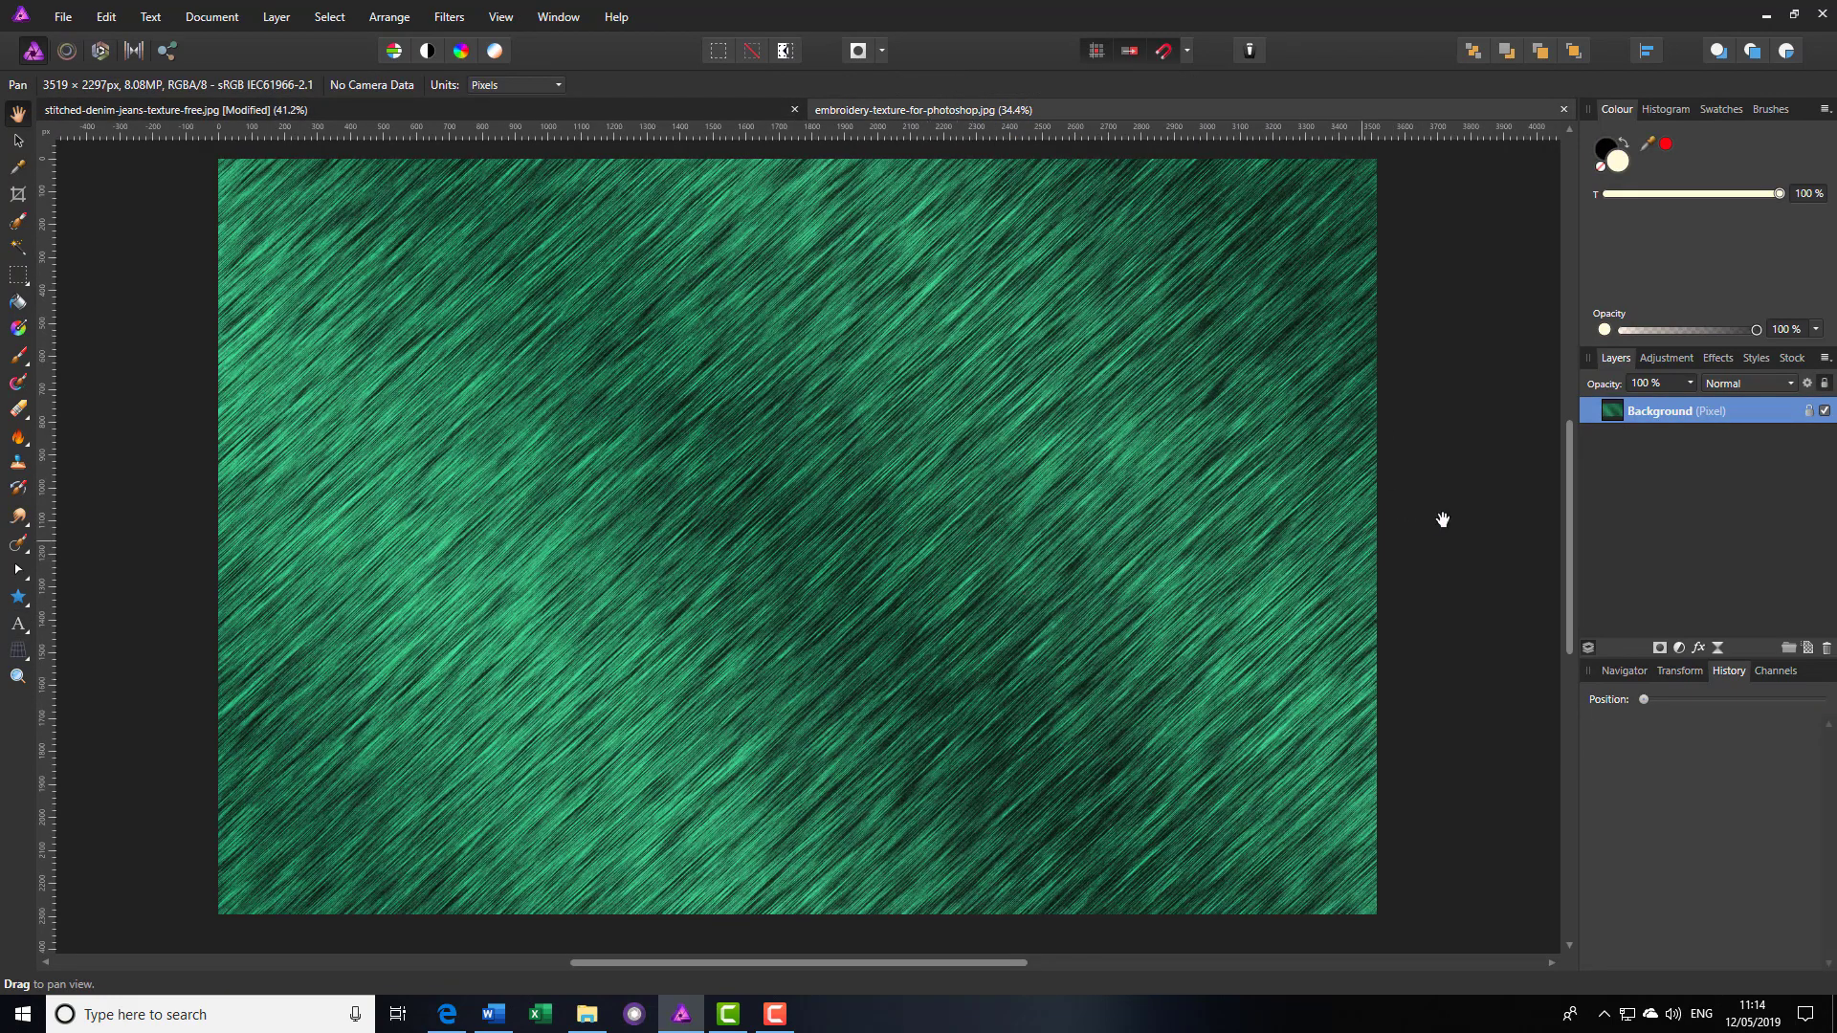
{"action": "right_click", "coordinate": [1695, 410]}
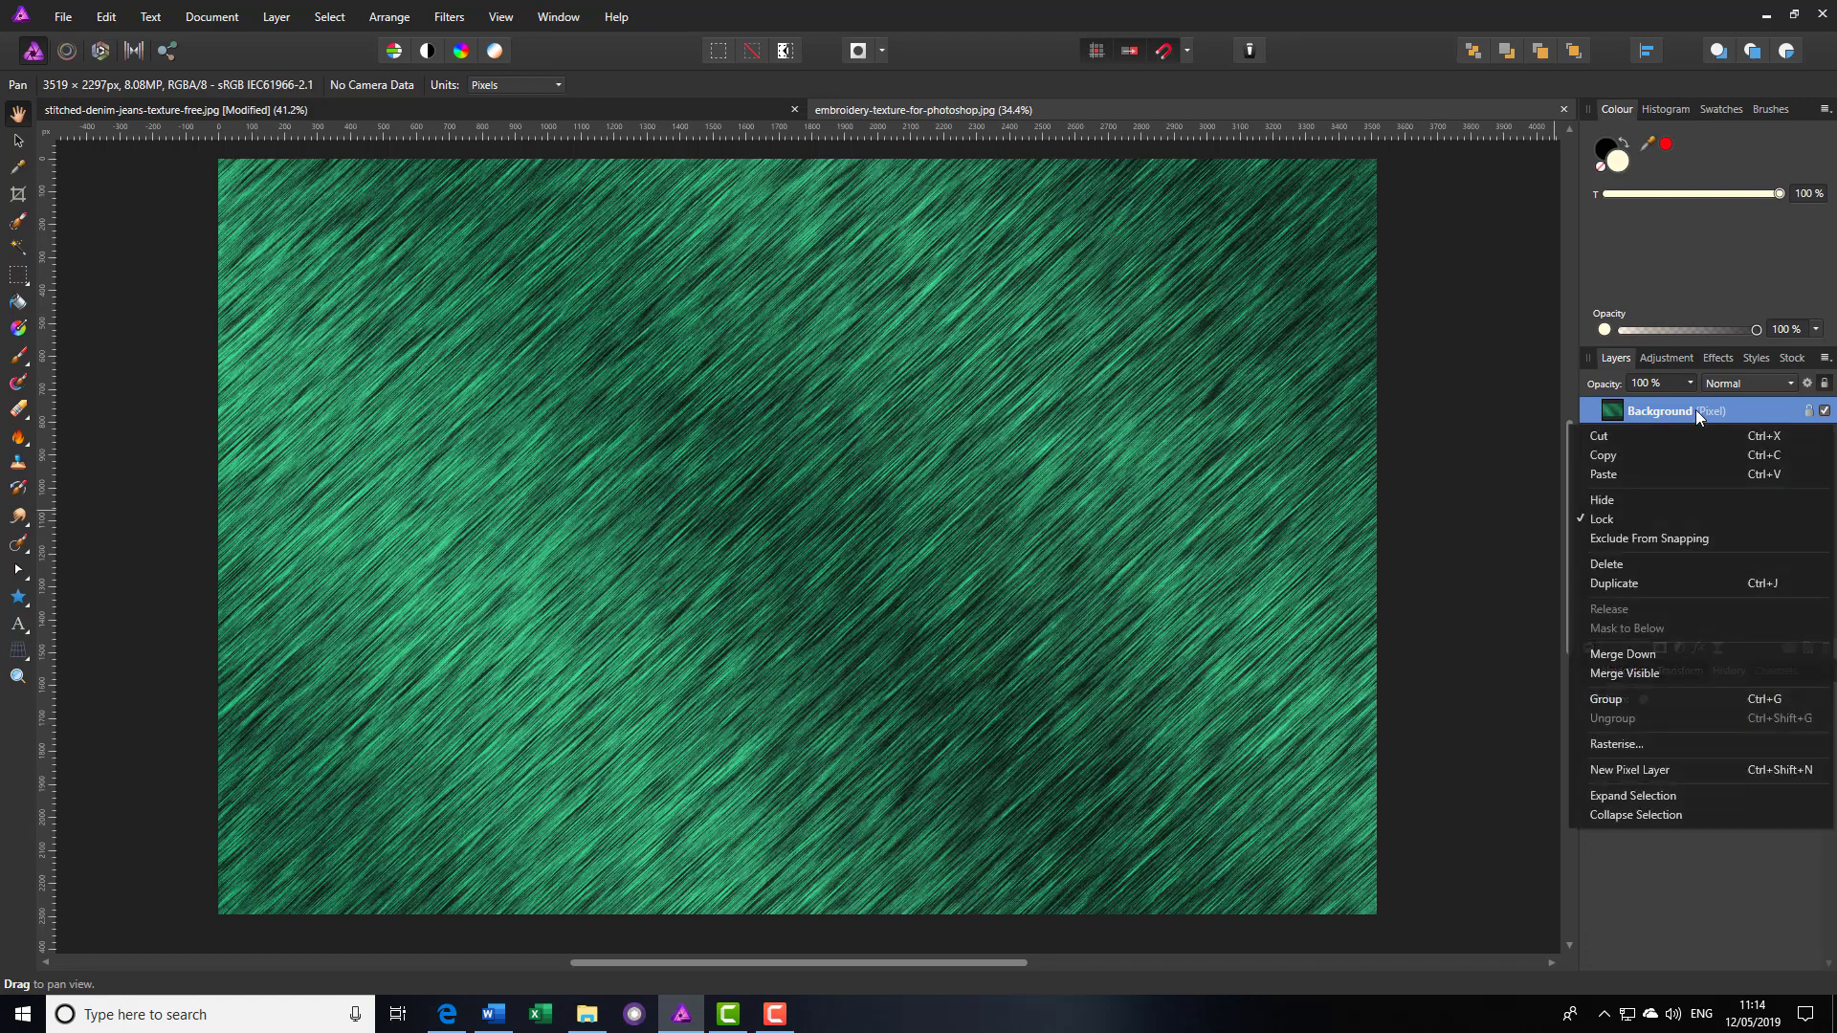
{"action": "left_click", "coordinate": [1613, 456]}
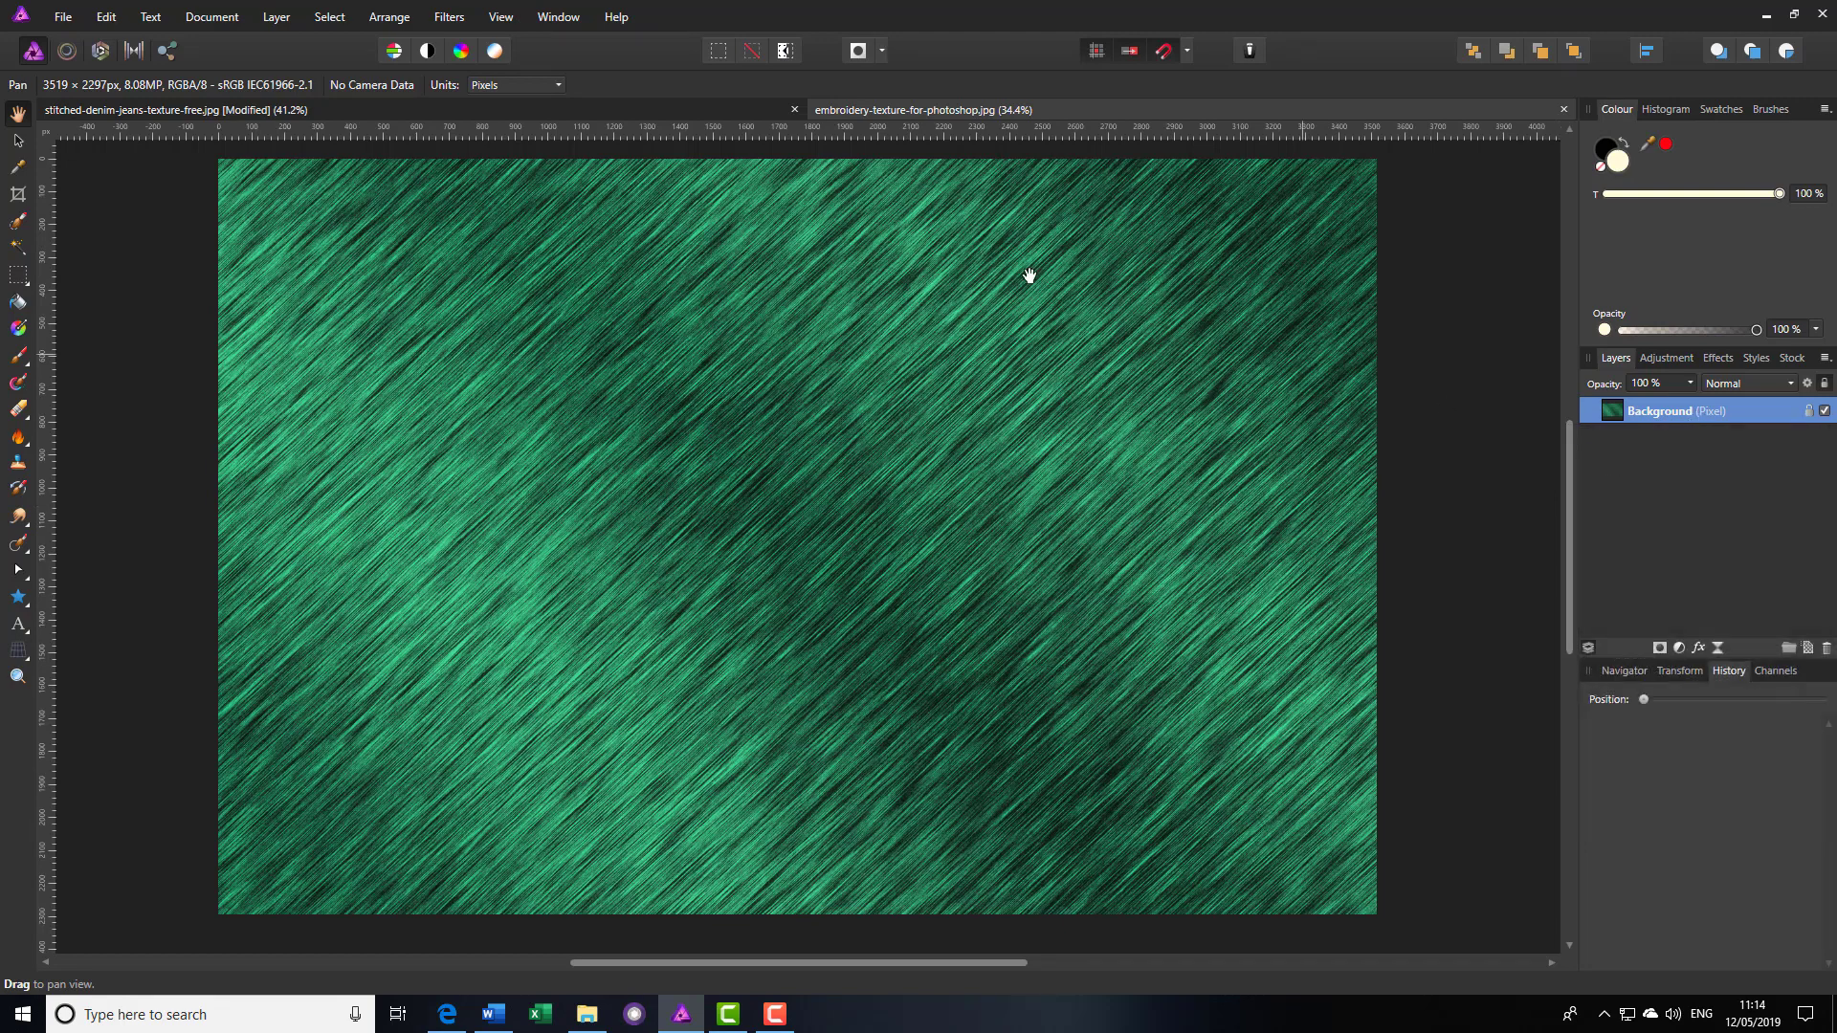
Step: Paste the embroidery texture into the stitched denim document and clip it inside text layer 2
{"action": "left_click", "coordinate": [748, 111]}
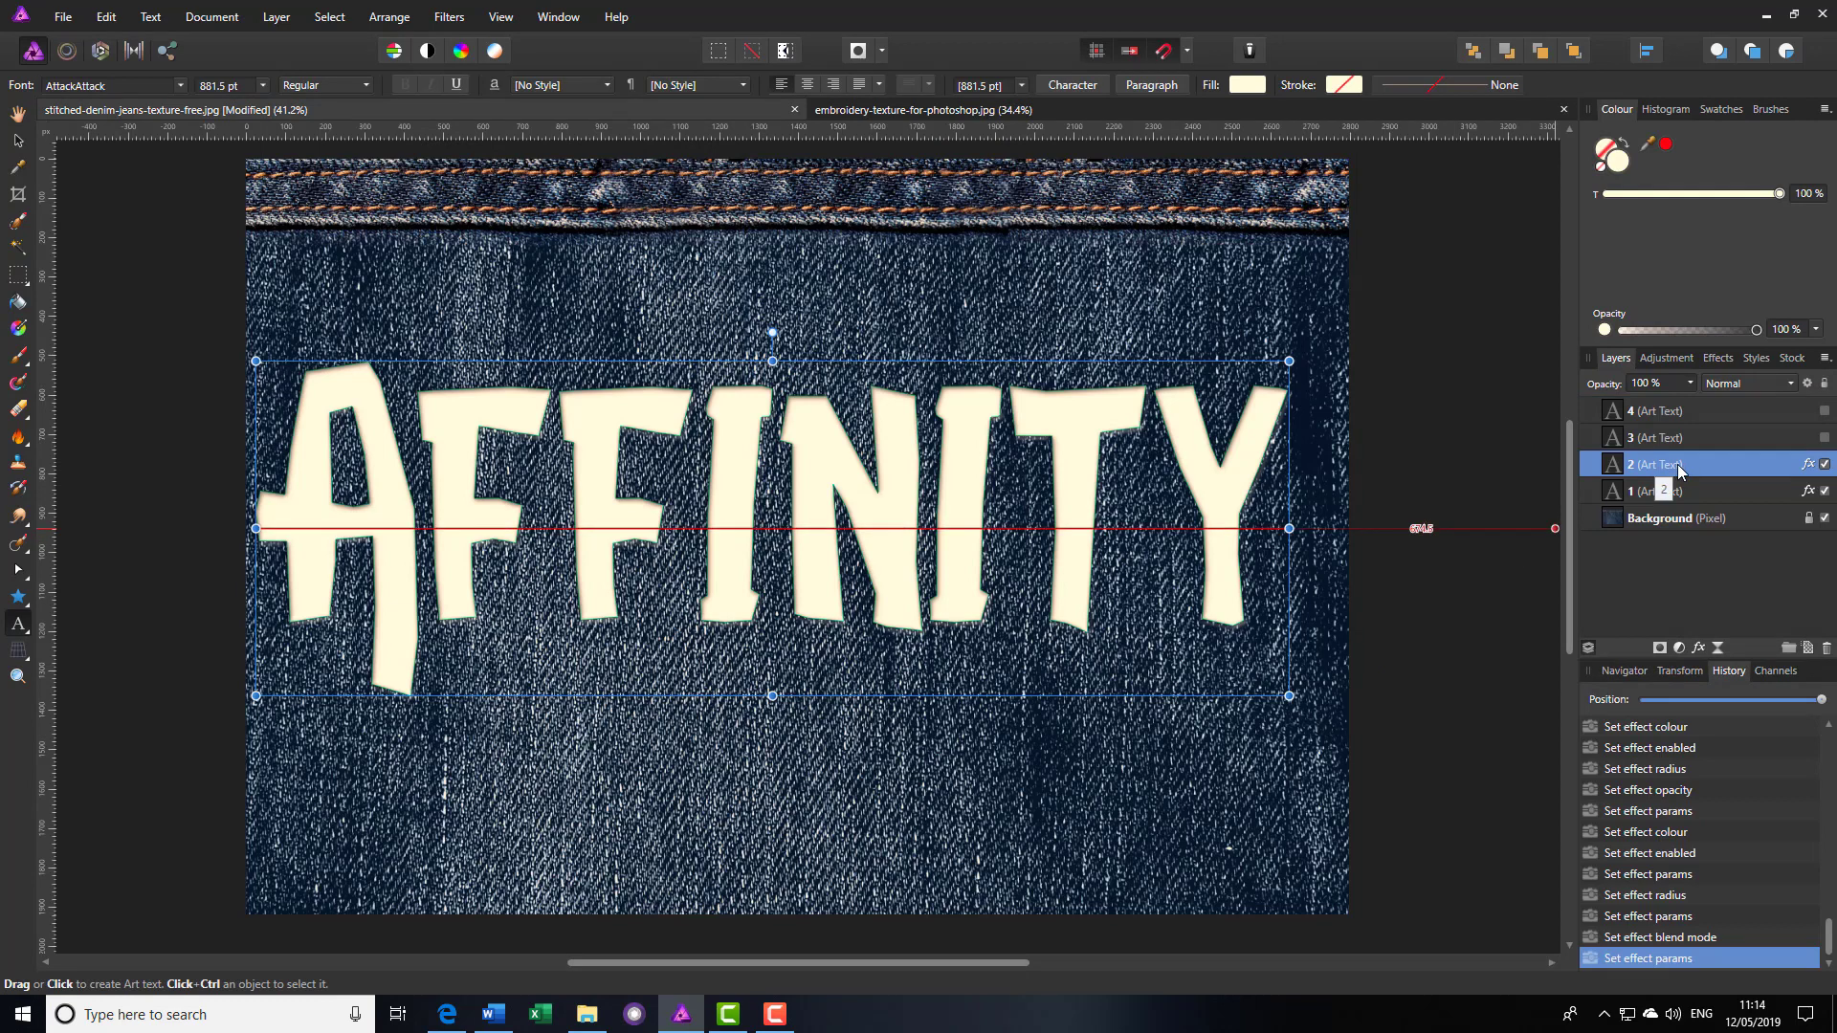
{"action": "left_click", "coordinate": [109, 23]}
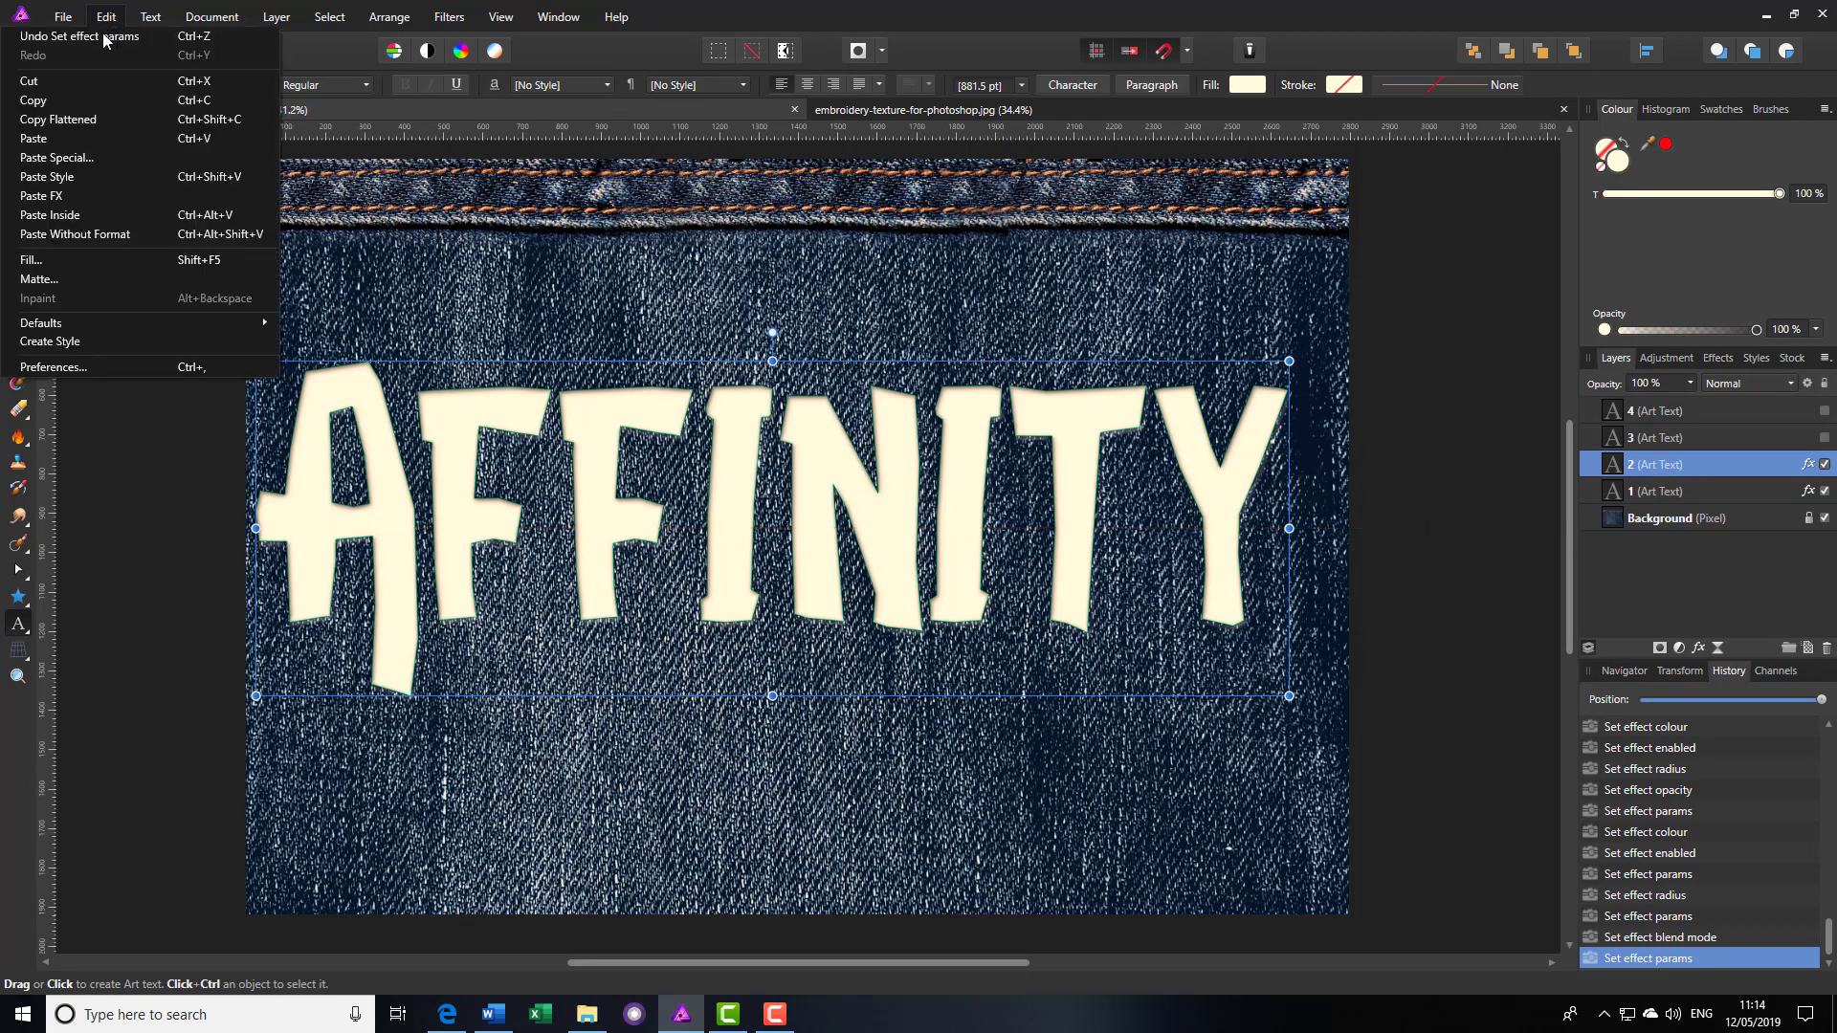
{"action": "left_click", "coordinate": [40, 142]}
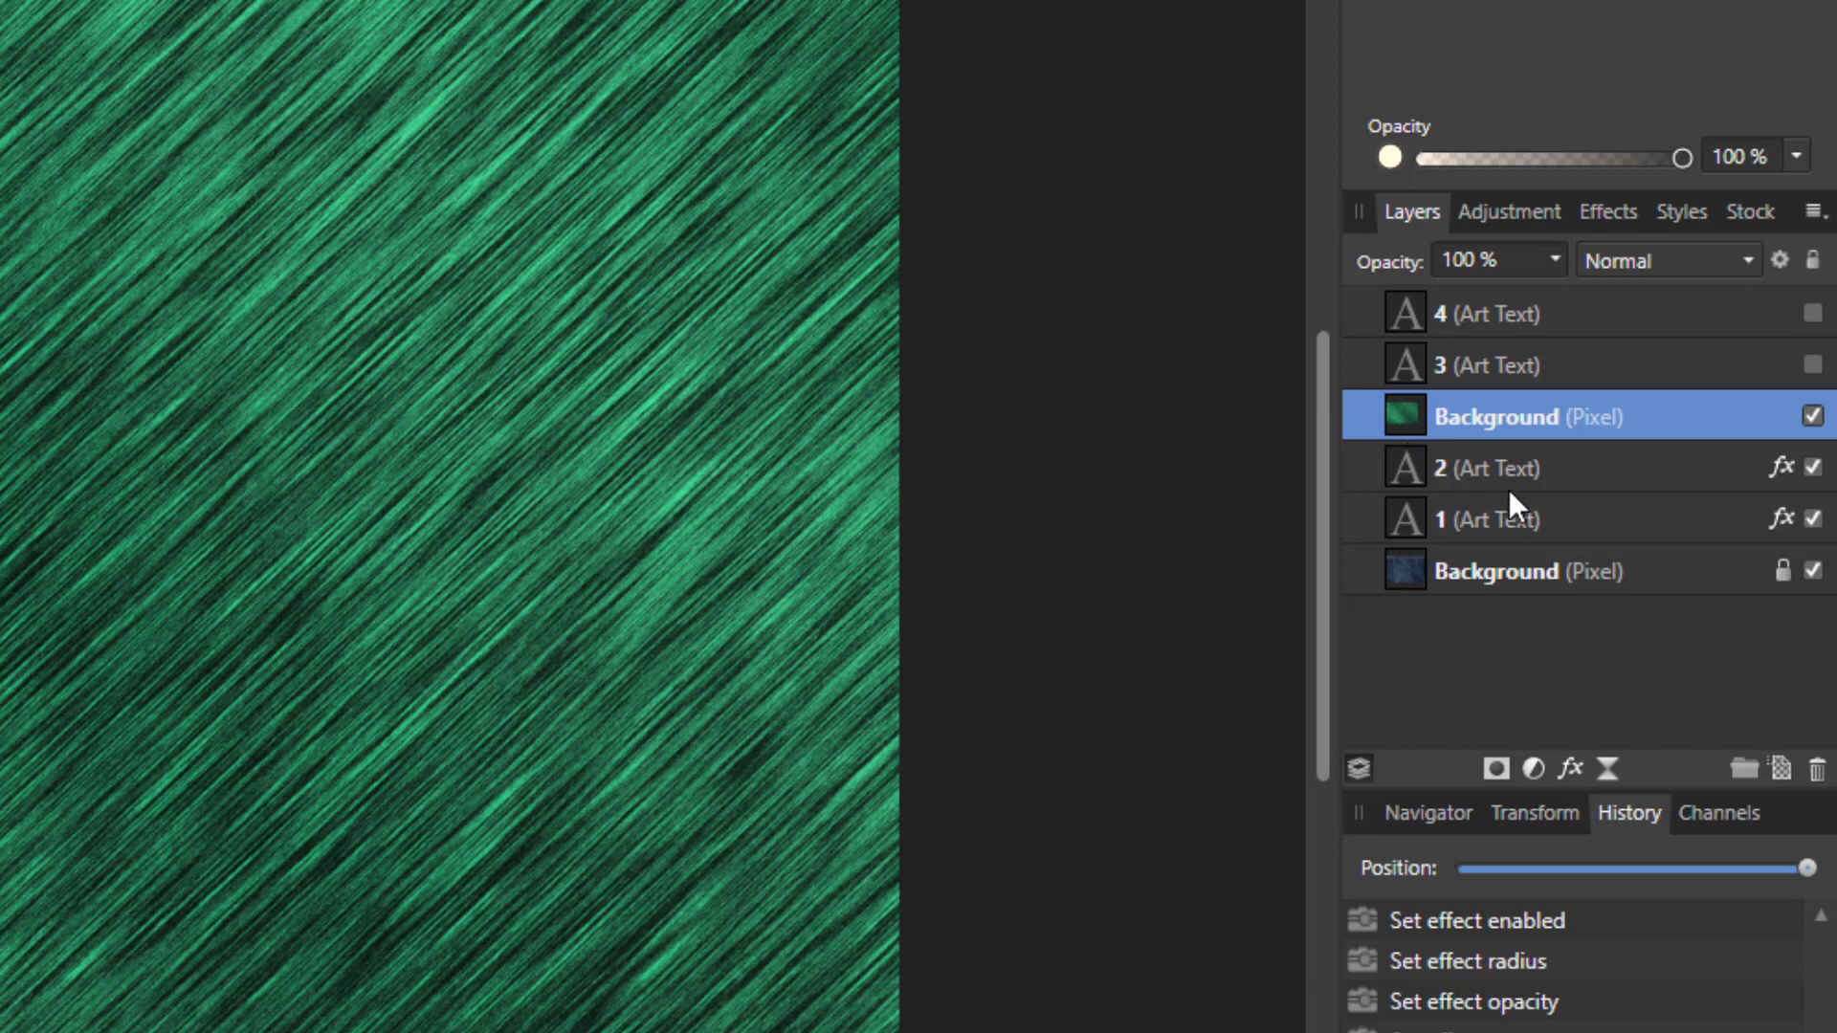
{"action": "mouse_move", "coordinate": [1470, 471]}
{"action": "left_mouse_down"}
{"action": "mouse_move", "coordinate": [1393, 413]}
{"action": "mouse_move", "coordinate": [1468, 479]}
{"action": "left_mouse_up"}
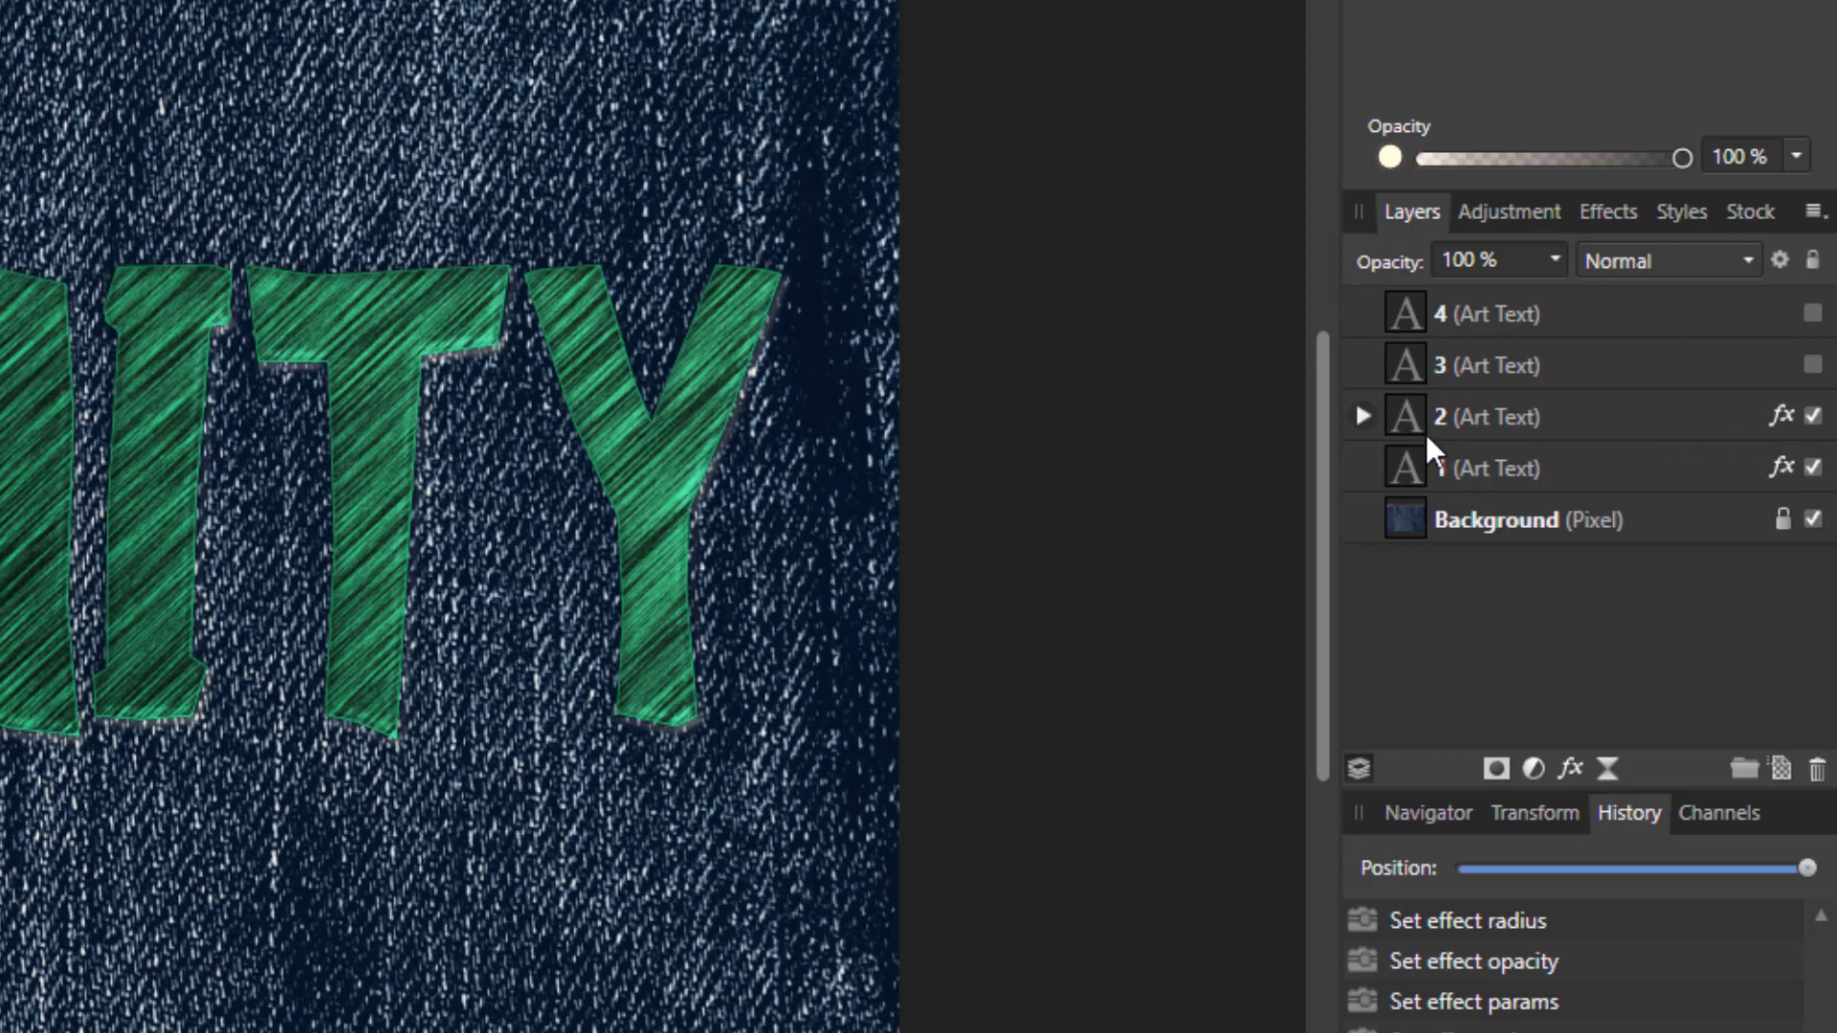
{"action": "left_click", "coordinate": [1364, 417]}
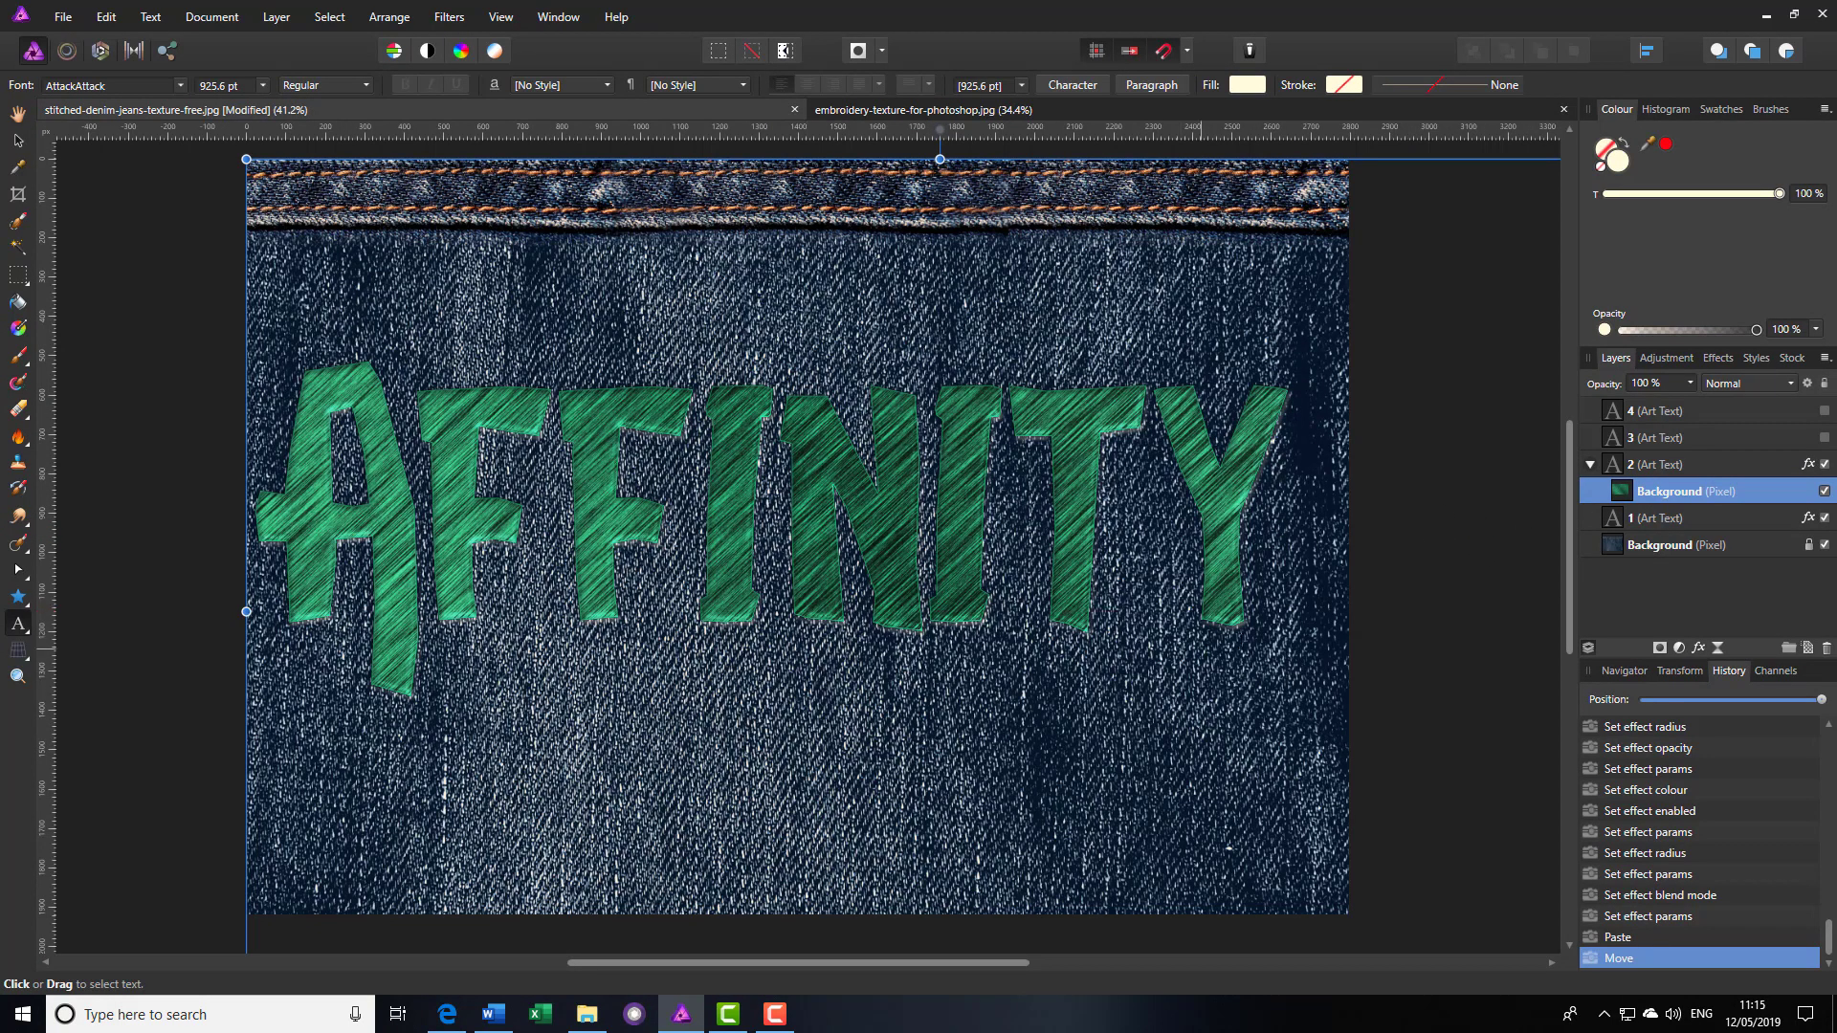
Step: Make text layer 3 visible and set its blend mode to Darken
{"action": "left_click", "coordinate": [1741, 436]}
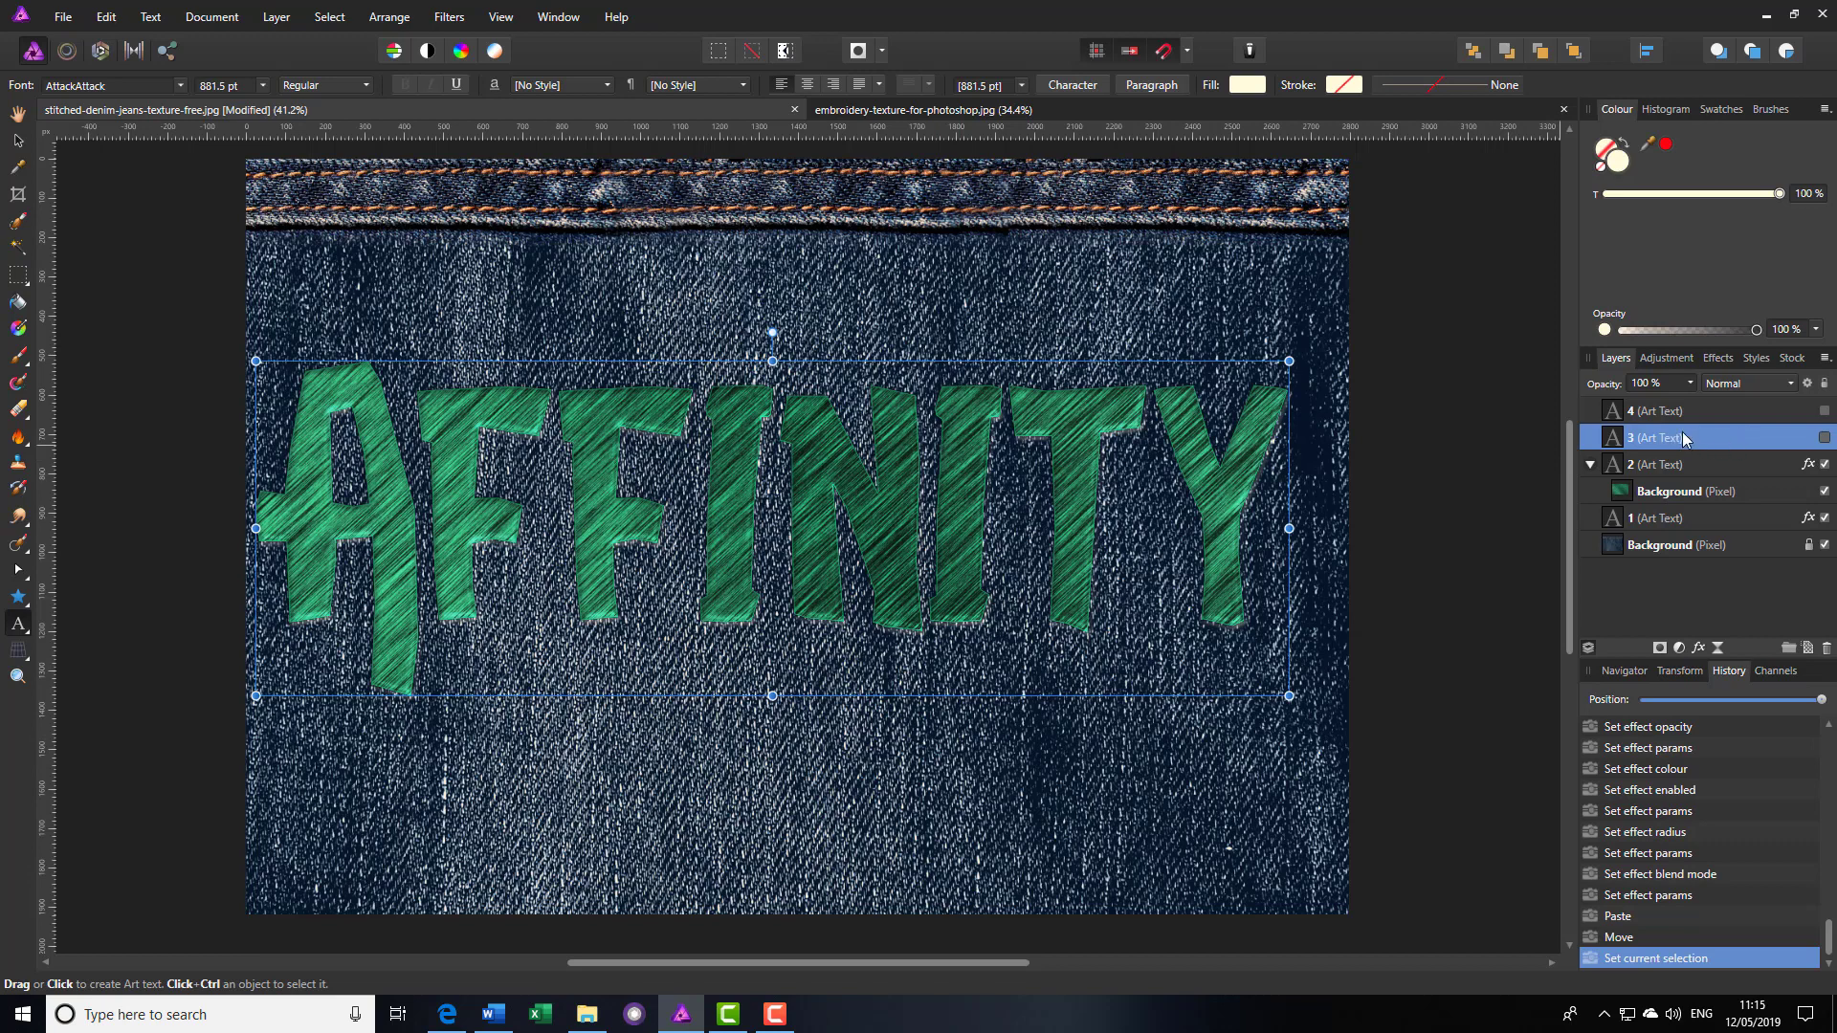
{"action": "left_click", "coordinate": [1824, 437]}
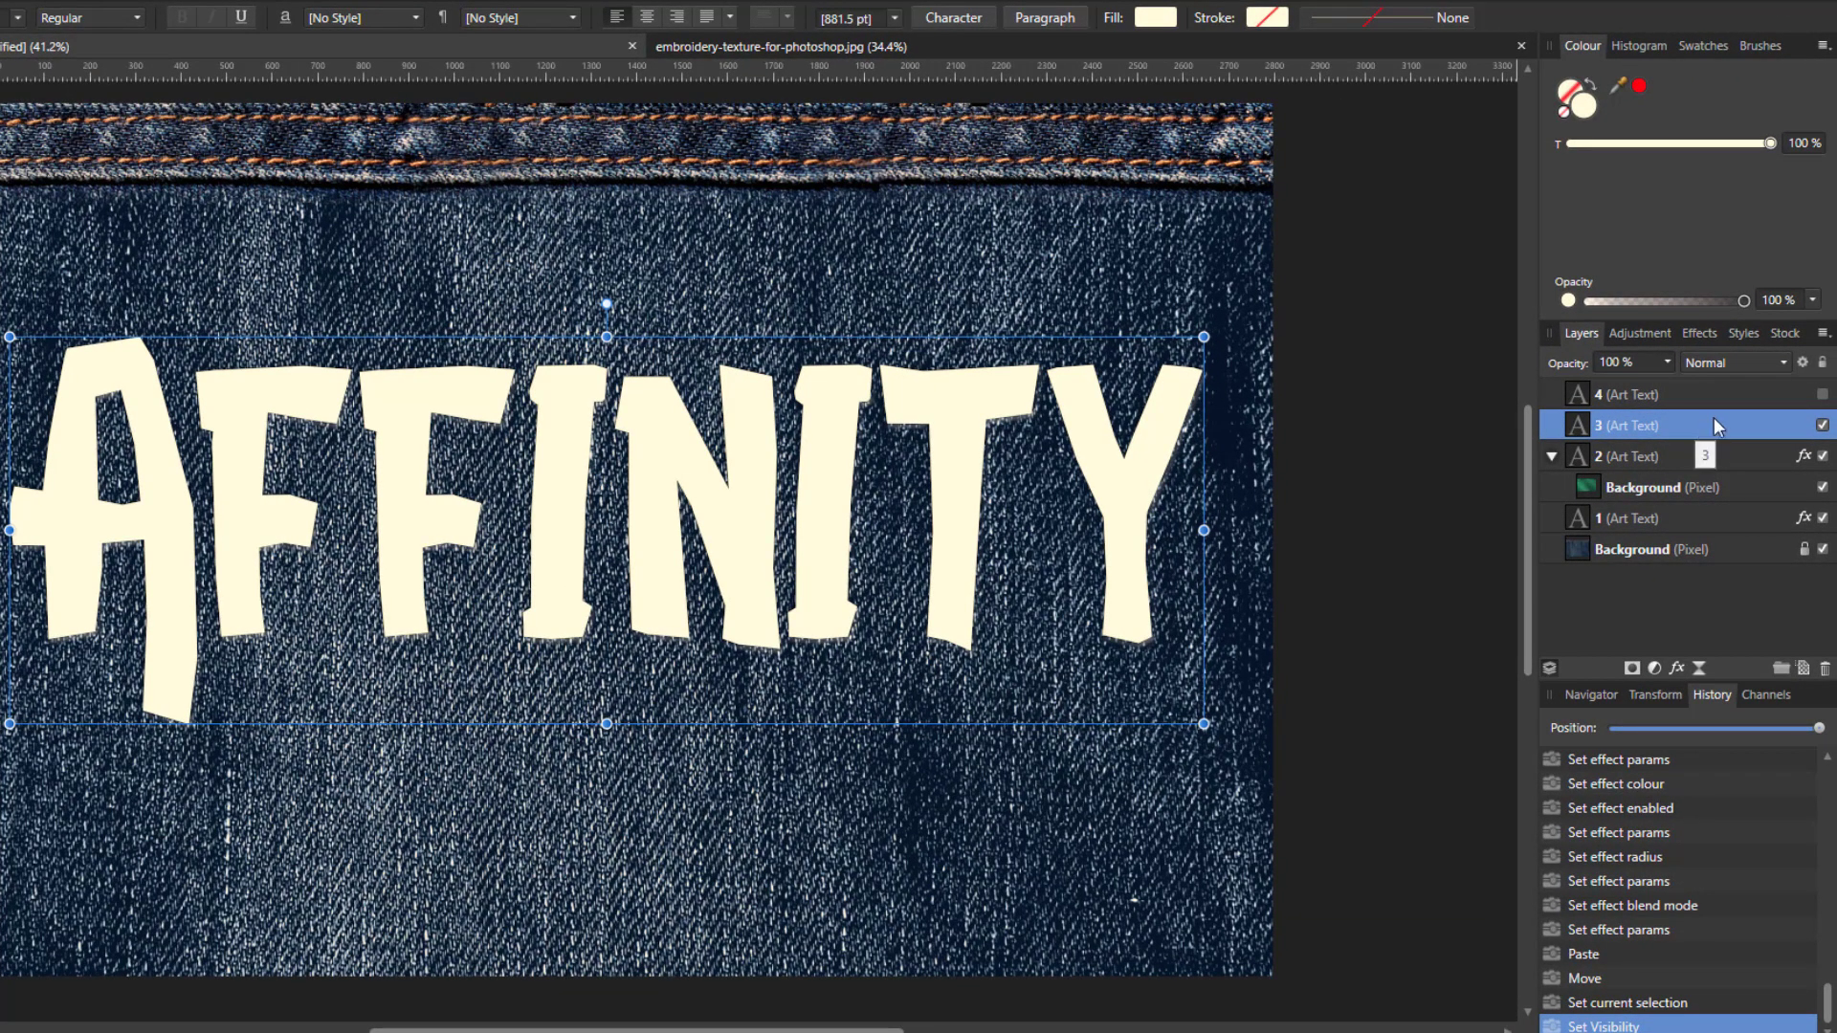
{"action": "left_click", "coordinate": [1783, 363]}
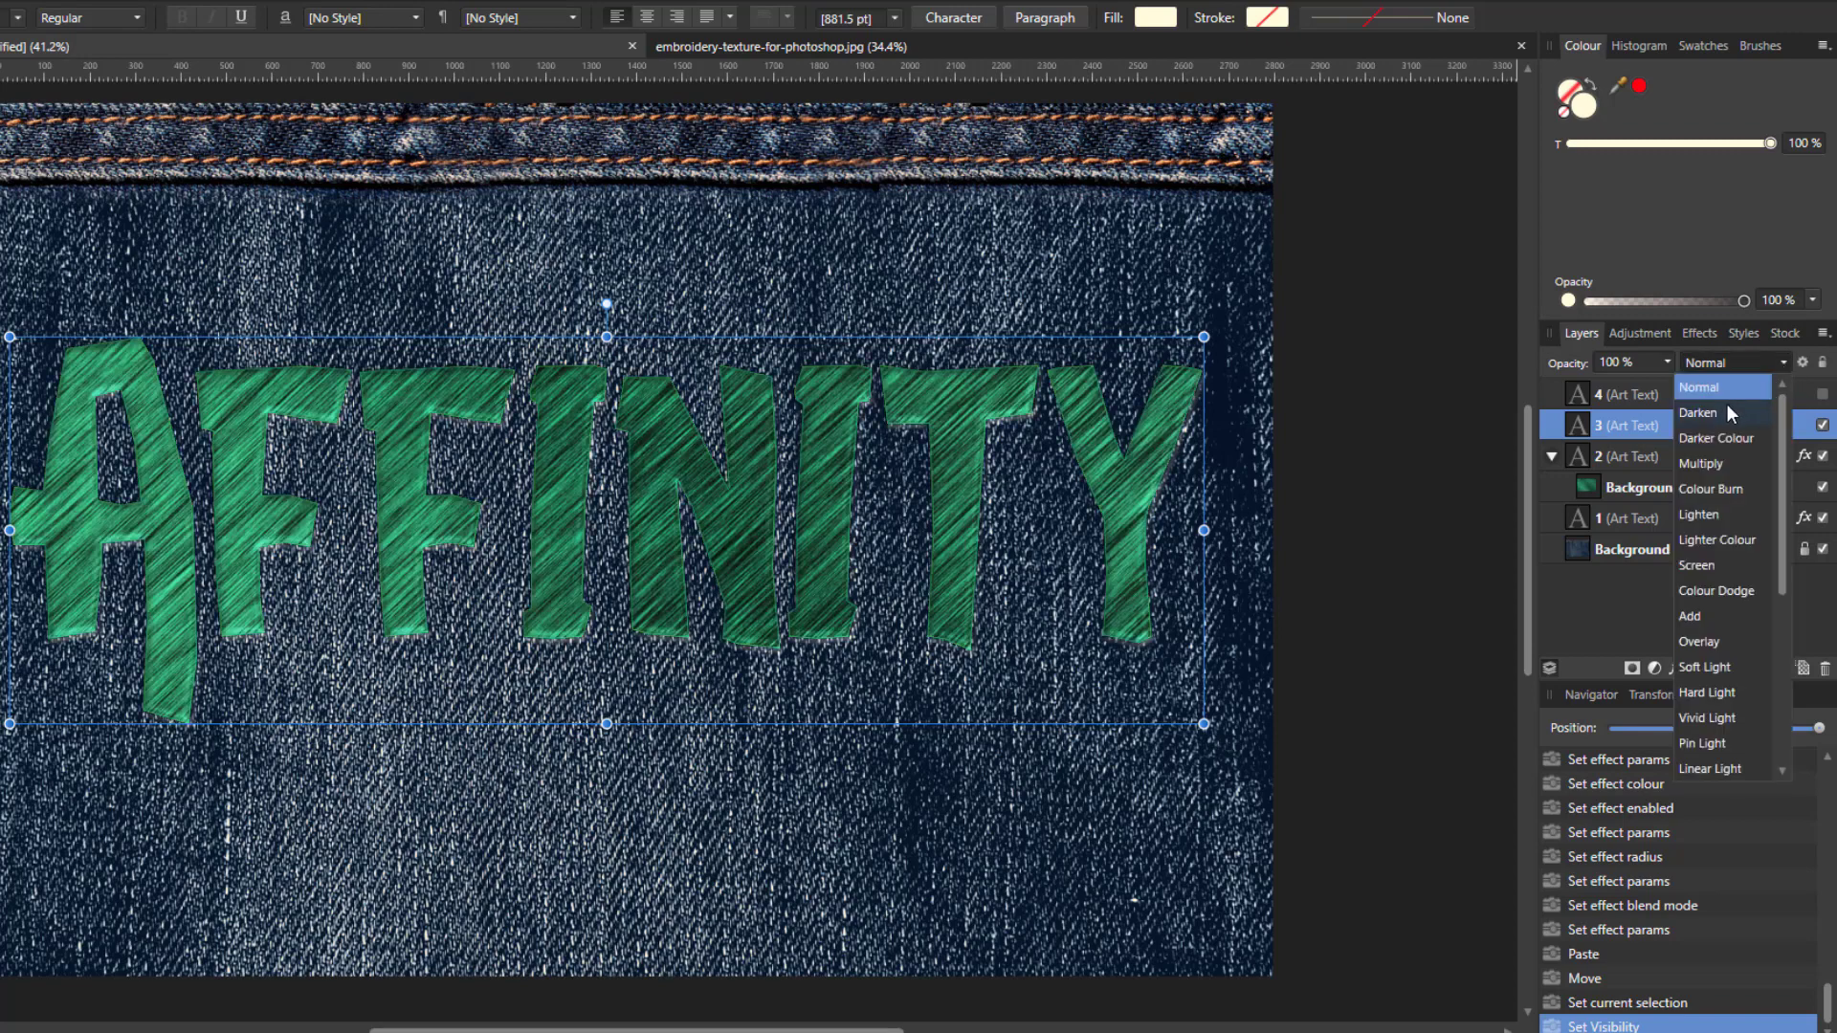
{"action": "left_click", "coordinate": [1711, 421]}
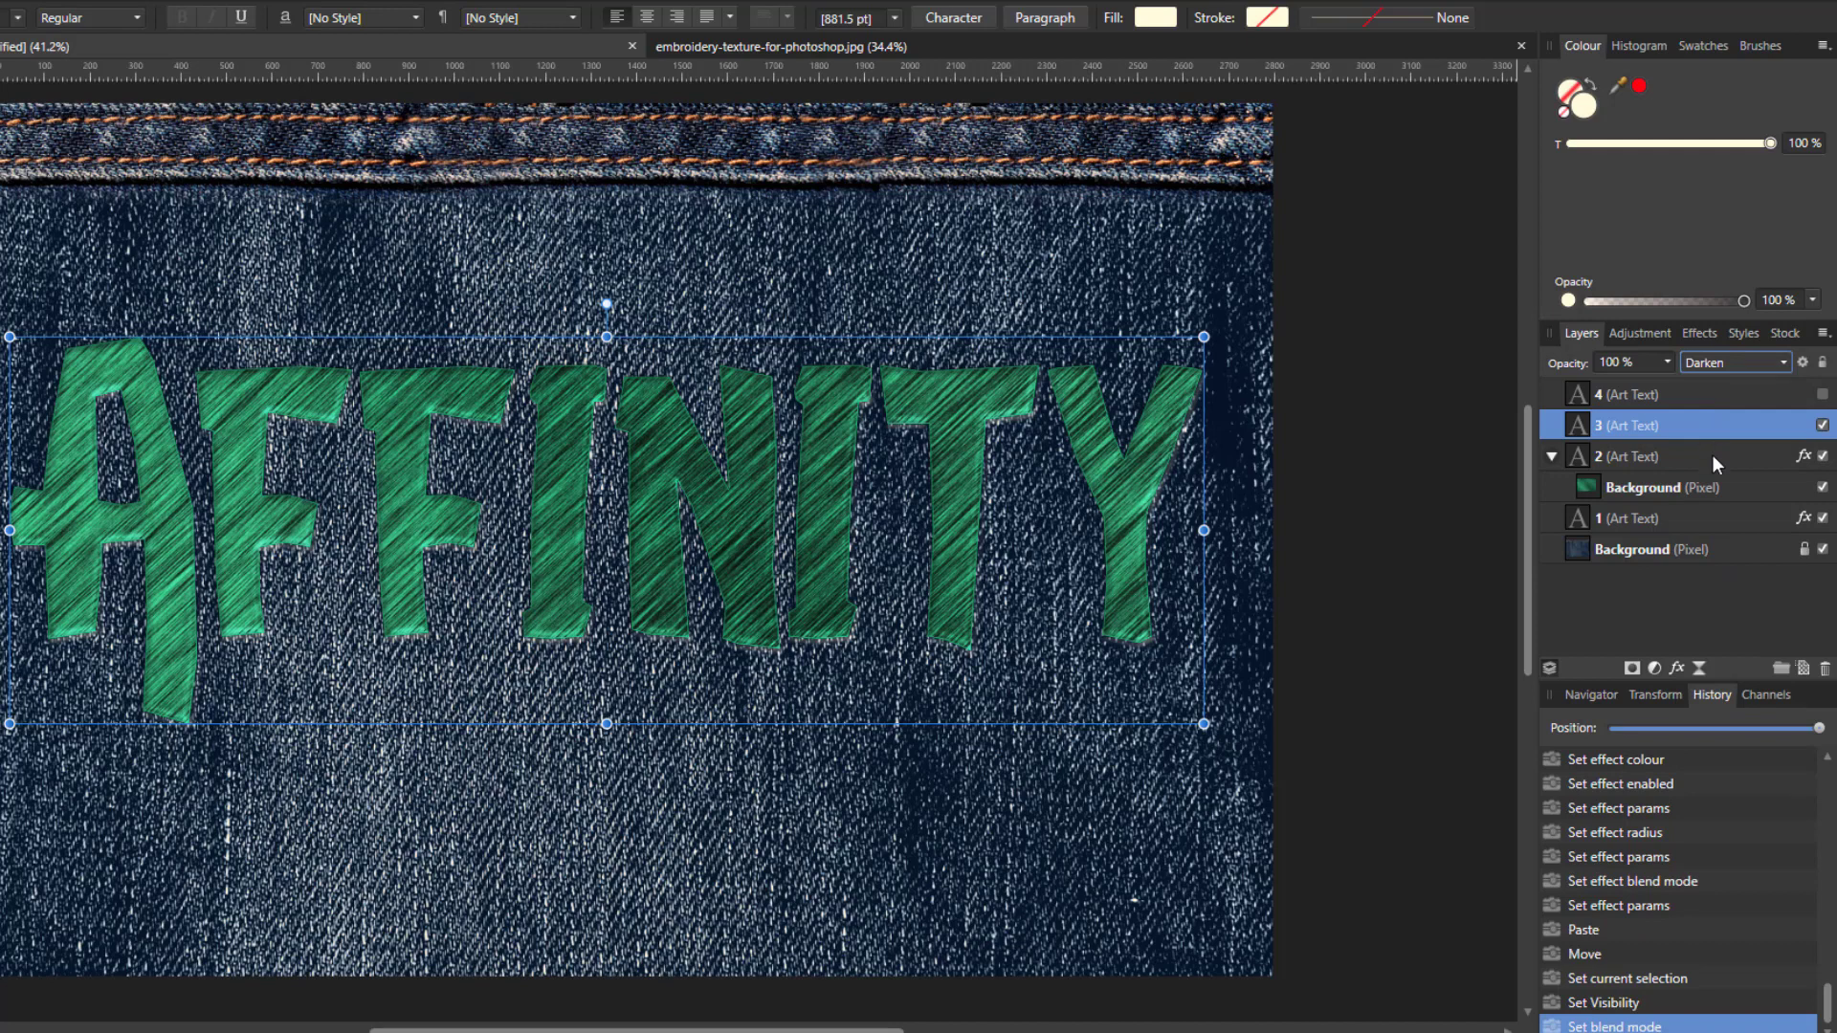
Step: Add an Inner Shadow effect to text layer 3 with Overlay blend mode and a 10 px radius
{"action": "left_click", "coordinate": [1677, 668]}
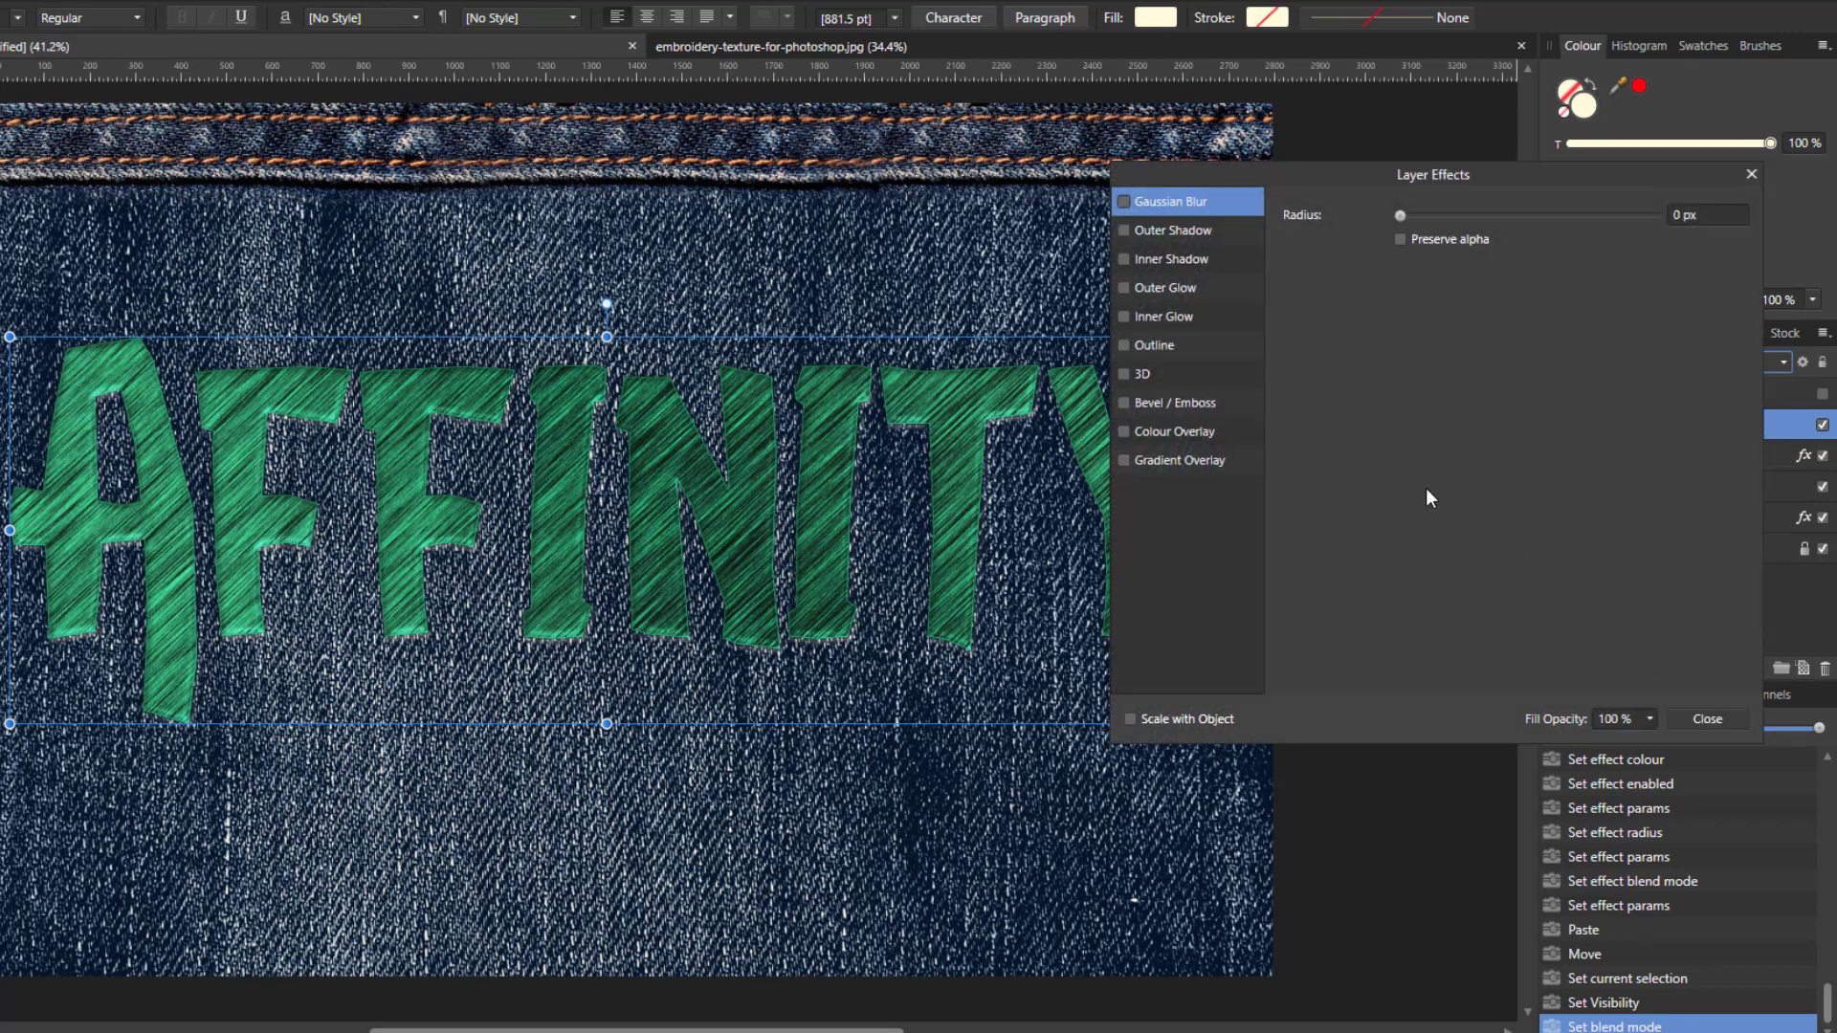
{"action": "left_click", "coordinate": [1124, 259]}
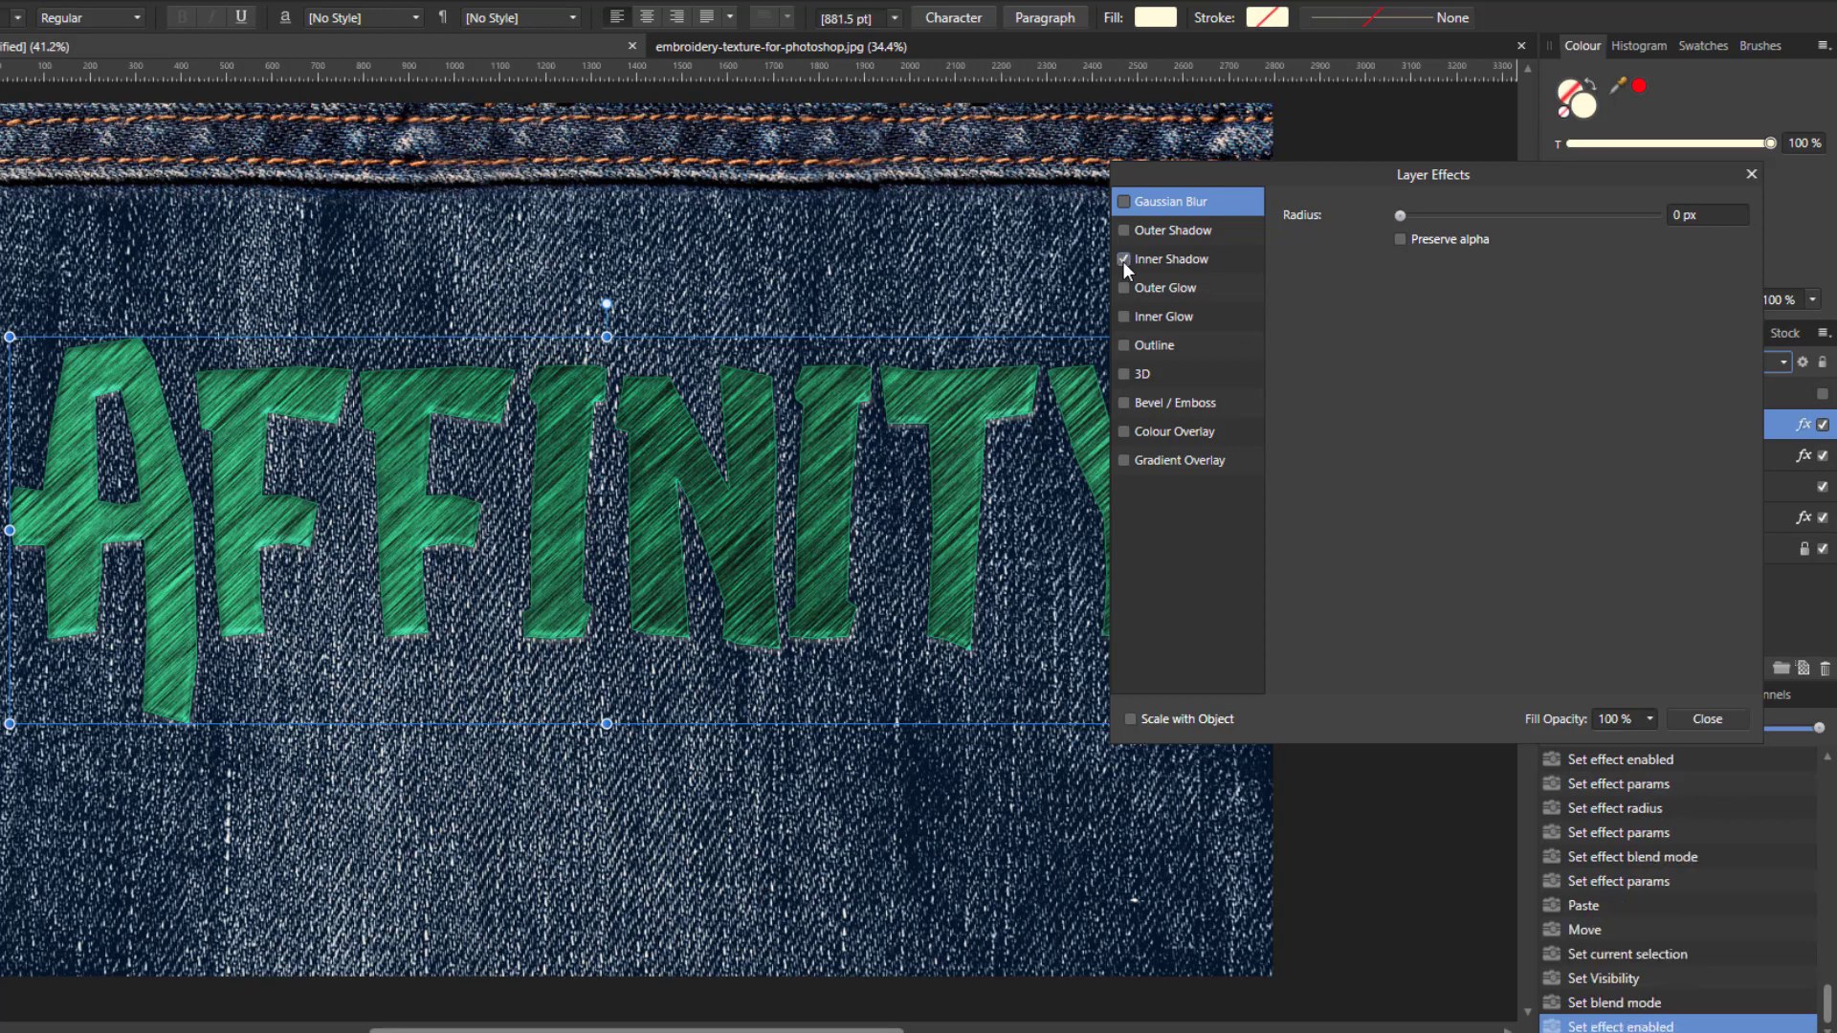
{"action": "left_click", "coordinate": [1204, 259]}
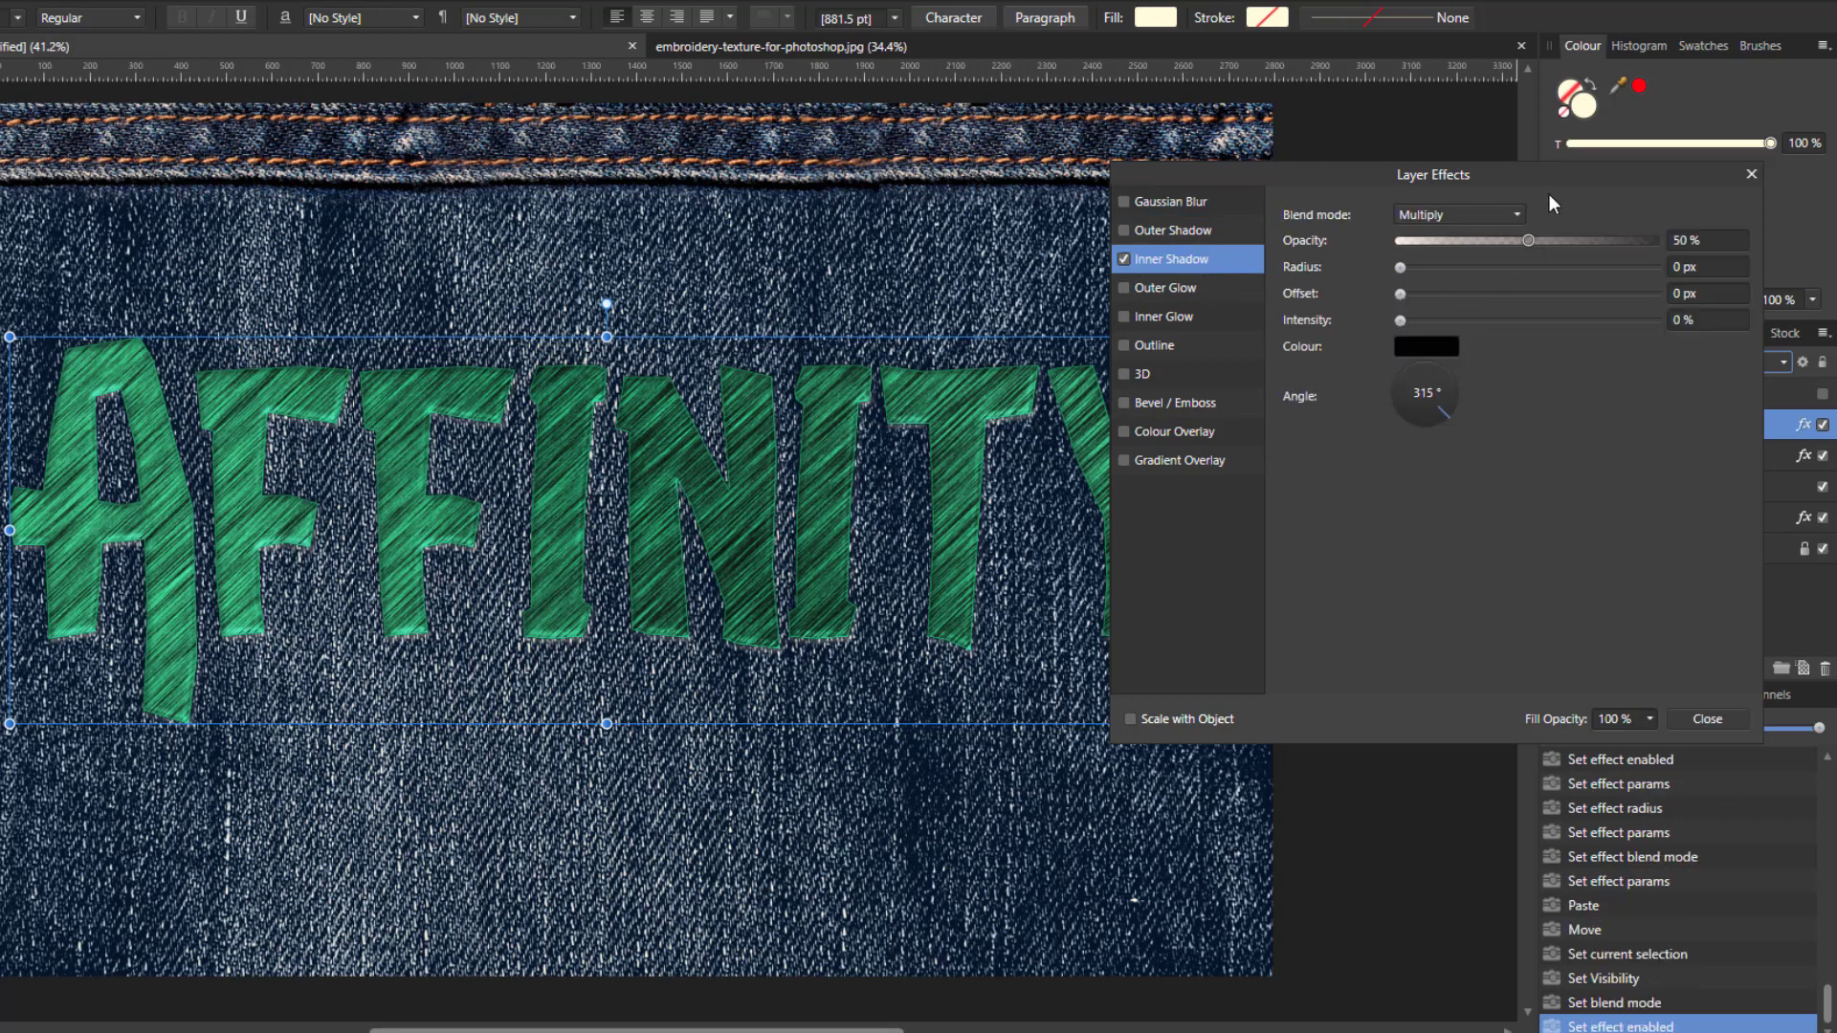
{"action": "left_click", "coordinate": [1519, 214]}
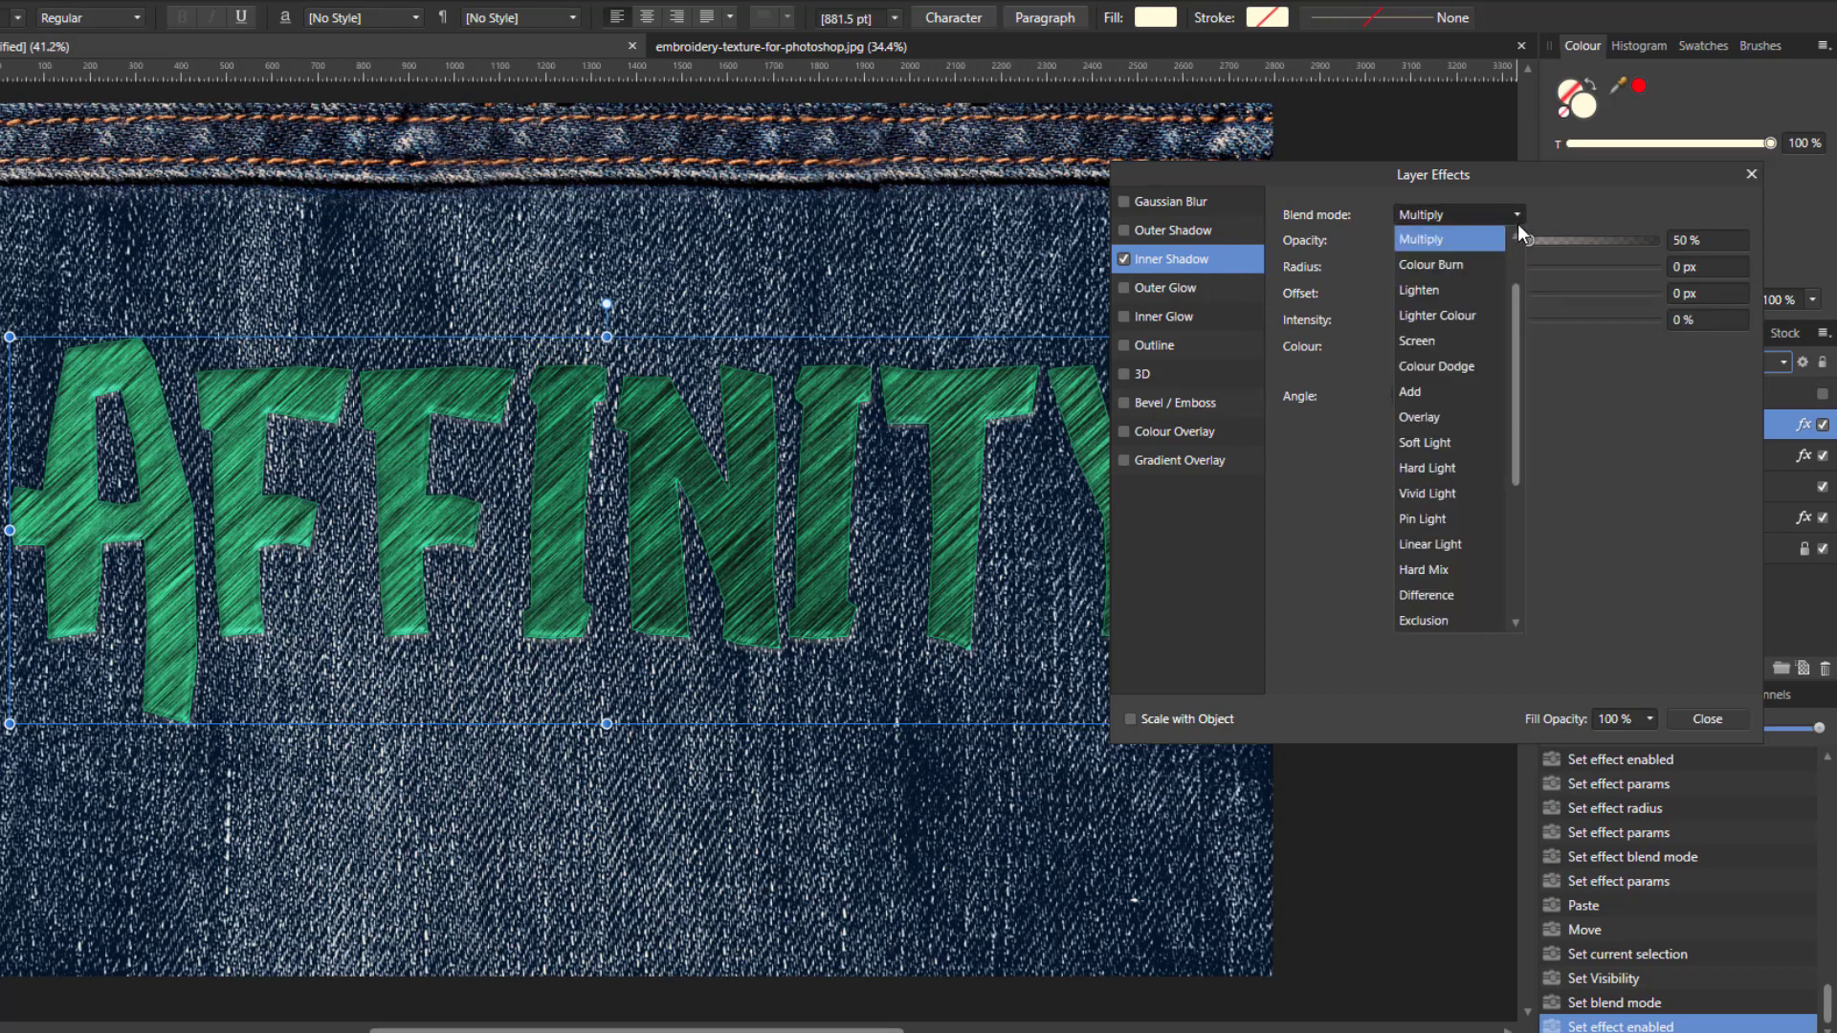
{"action": "left_click", "coordinate": [1420, 417]}
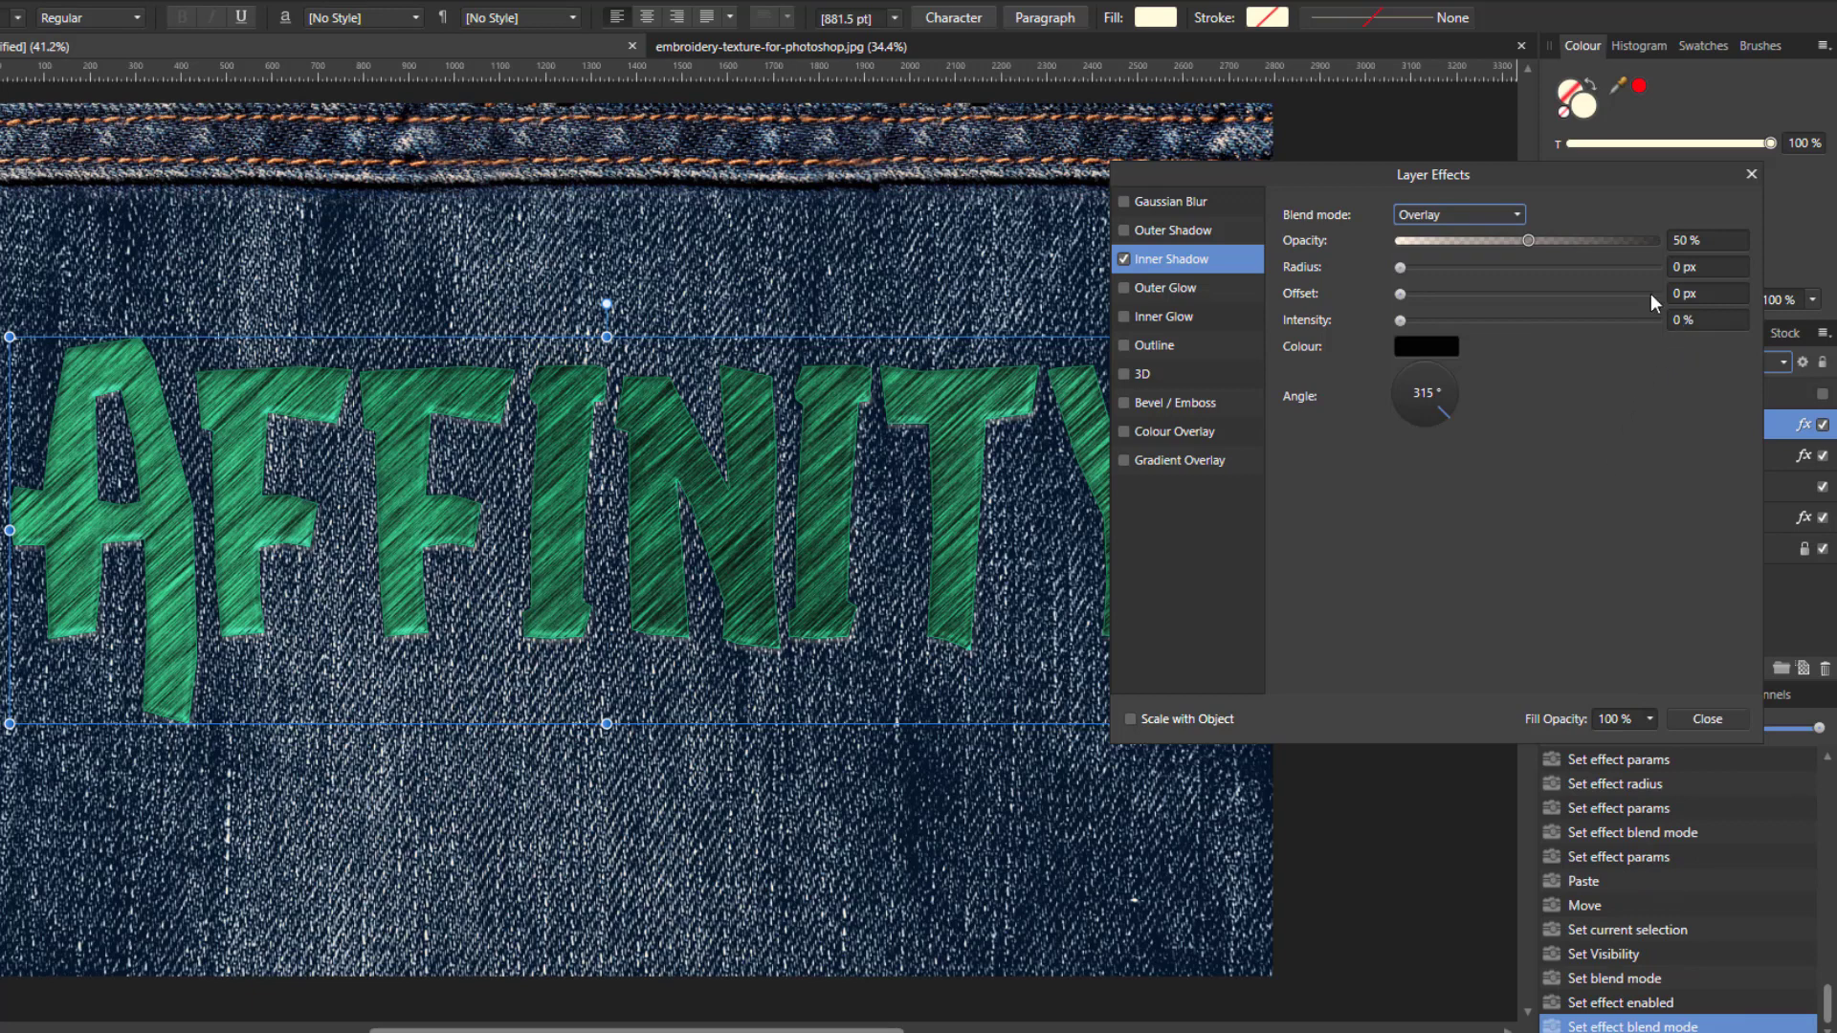
{"action": "left_click", "coordinate": [1709, 267]}
{"action": "type", "text": "10"}
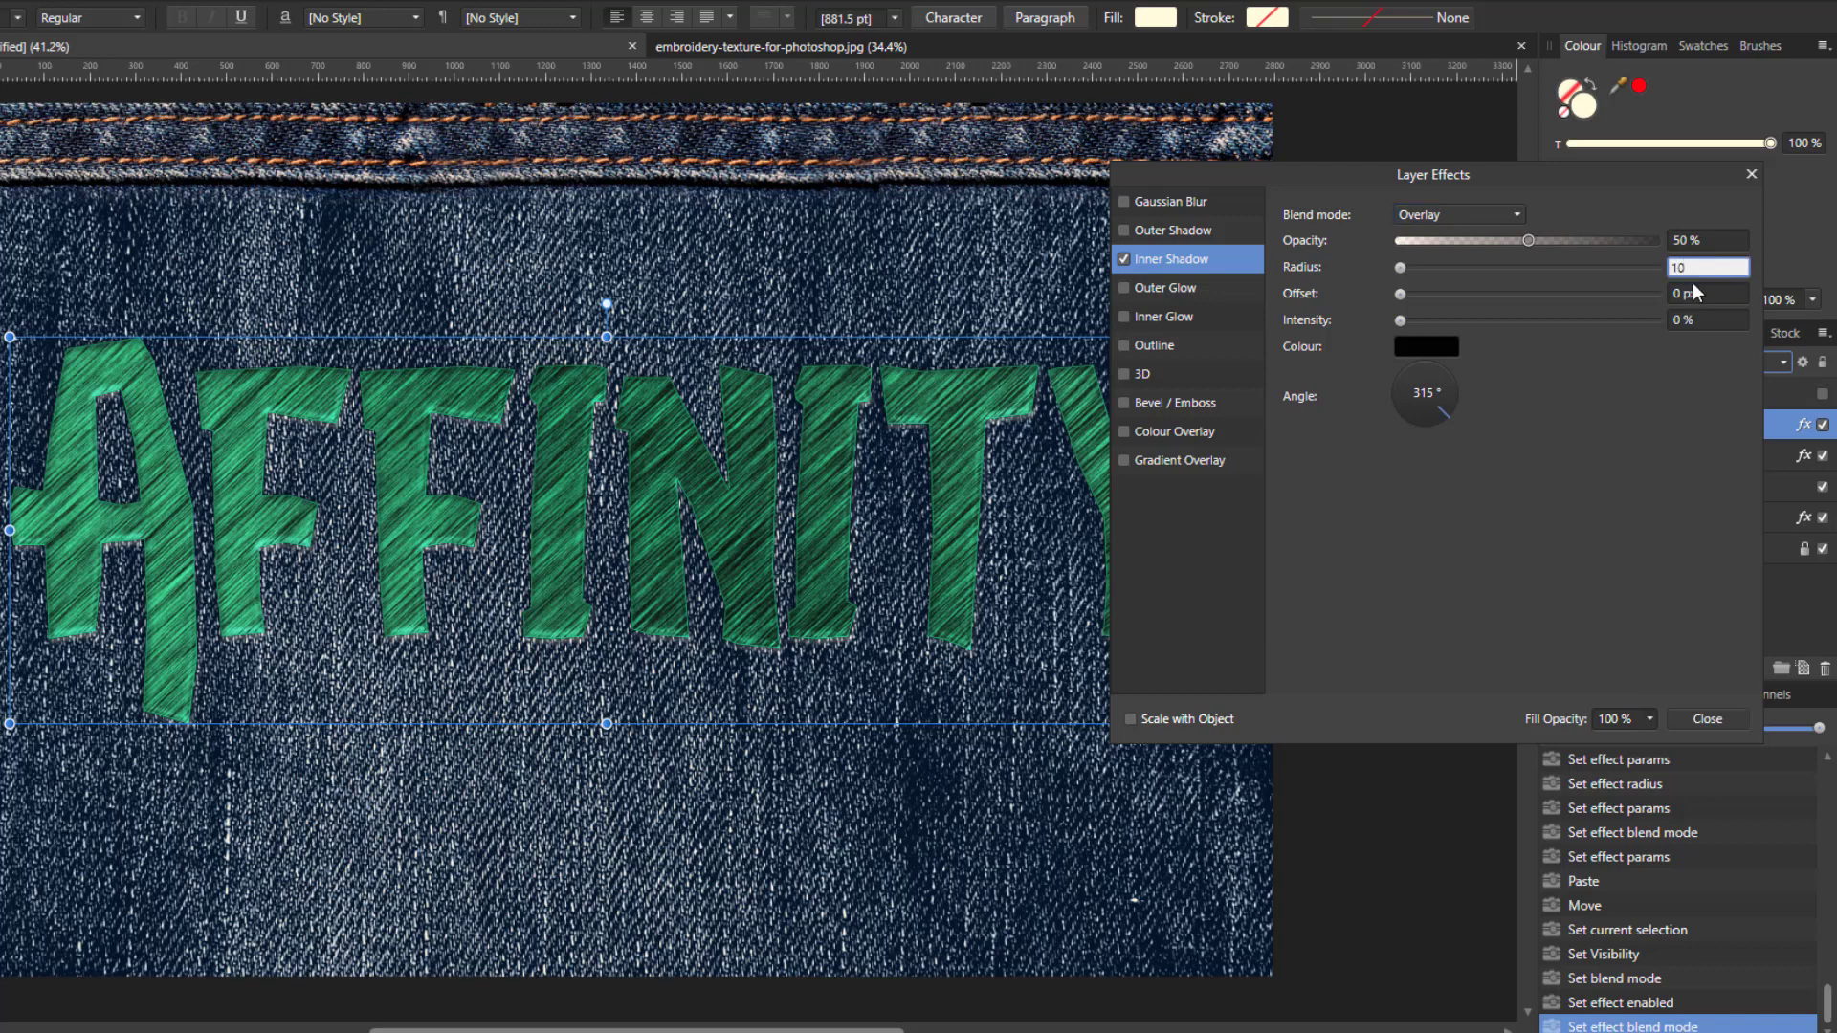
{"action": "key", "text": "Return"}
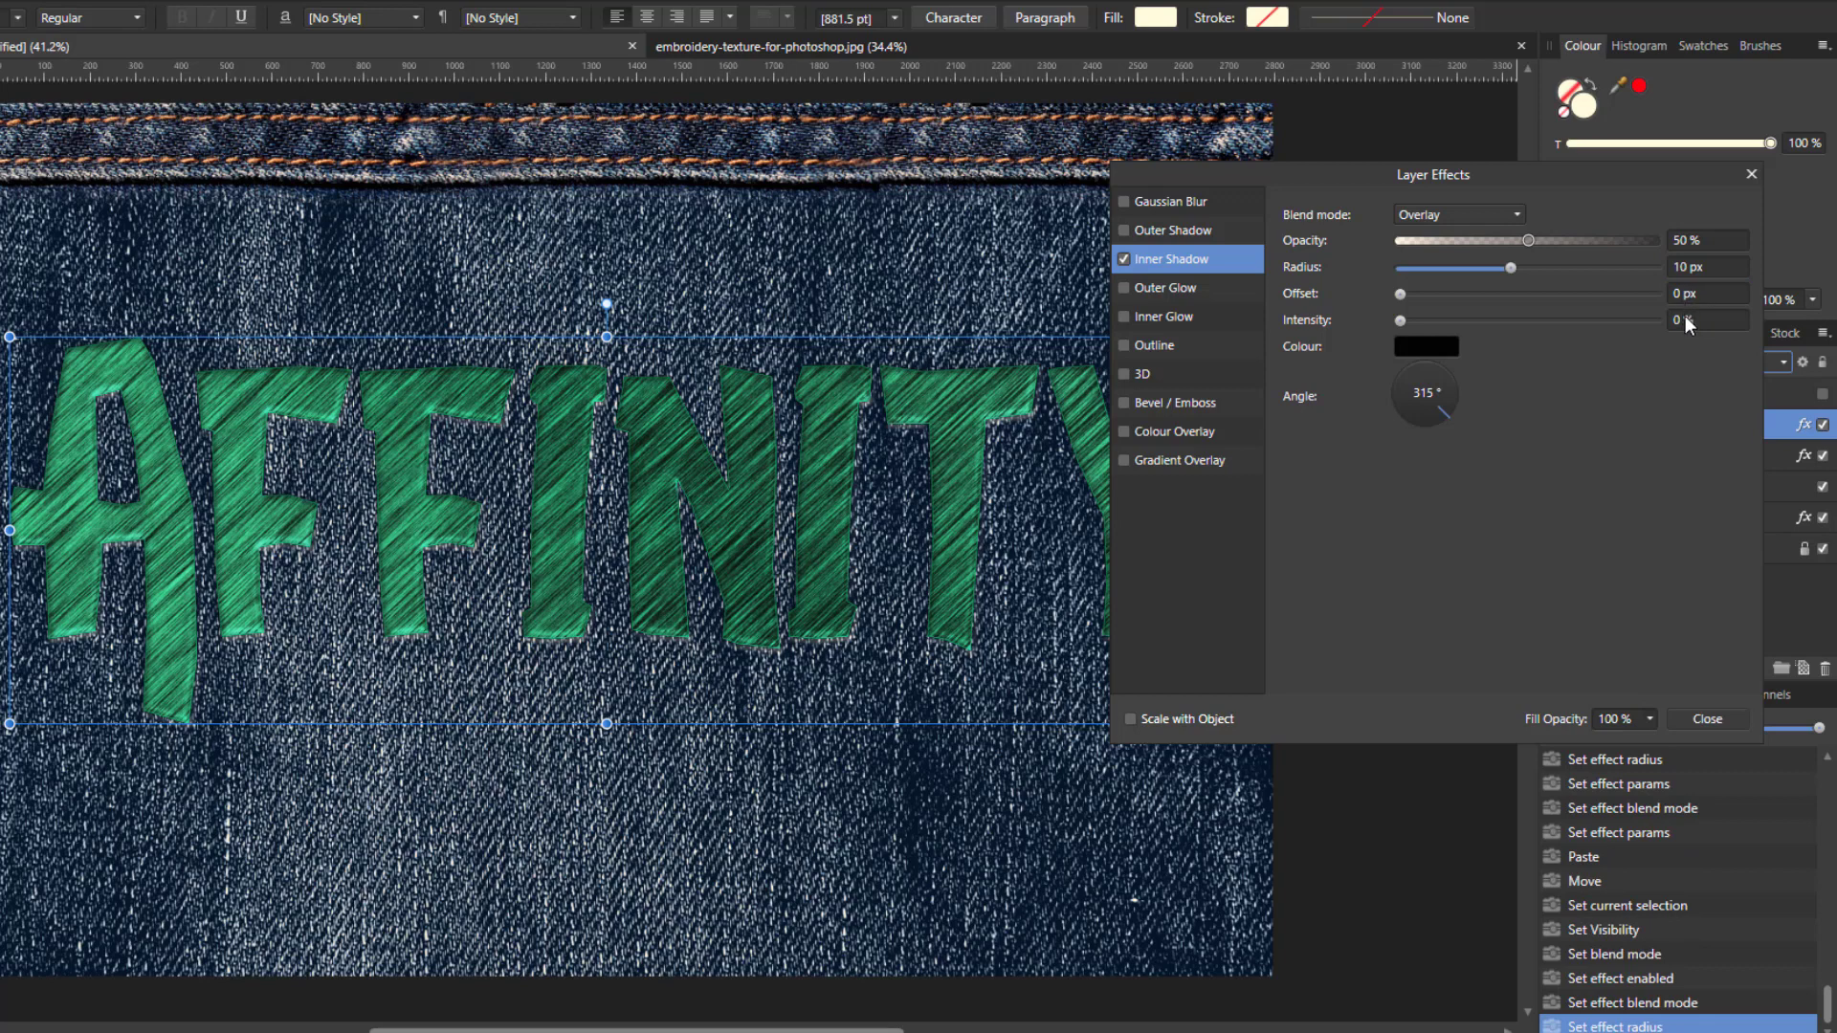
Step: Set the inner shadow's intensity to 9% and its angle to 290° on text layer 3
{"action": "left_click", "coordinate": [1688, 323]}
{"action": "key", "text": "Return"}
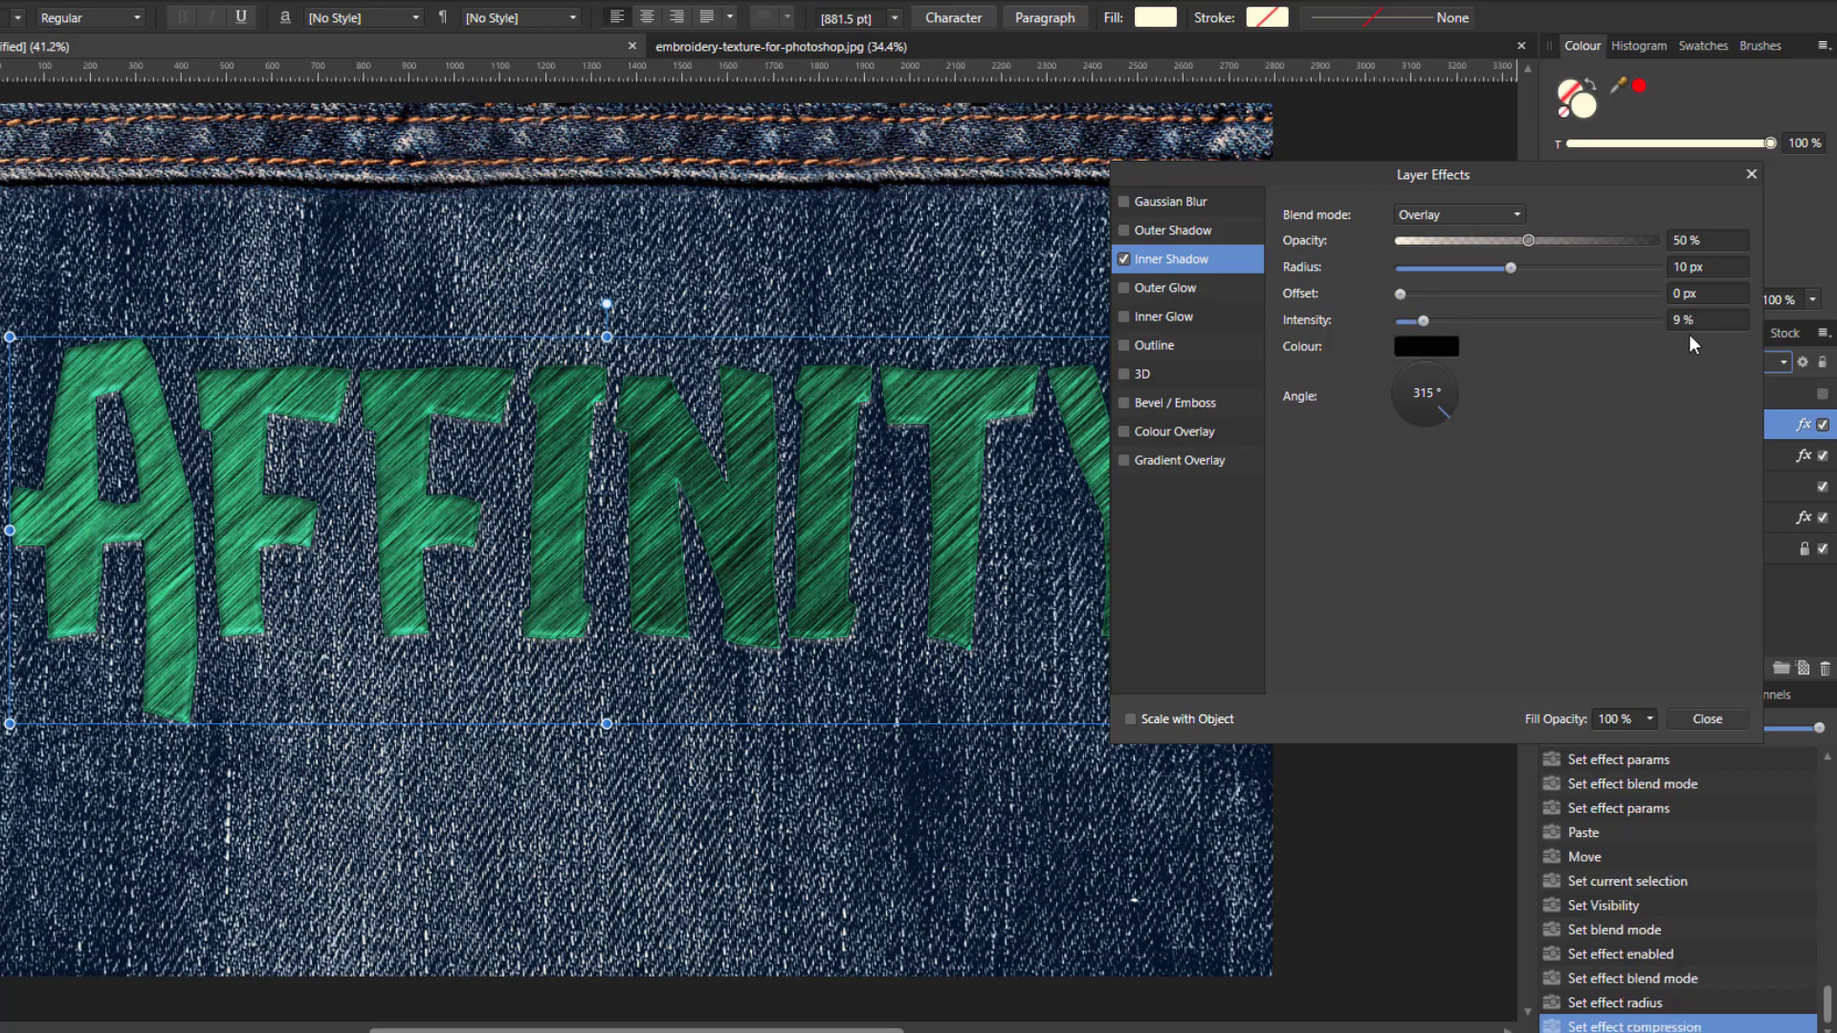
{"action": "left_click", "coordinate": [1426, 392]}
{"action": "key", "text": "Return"}
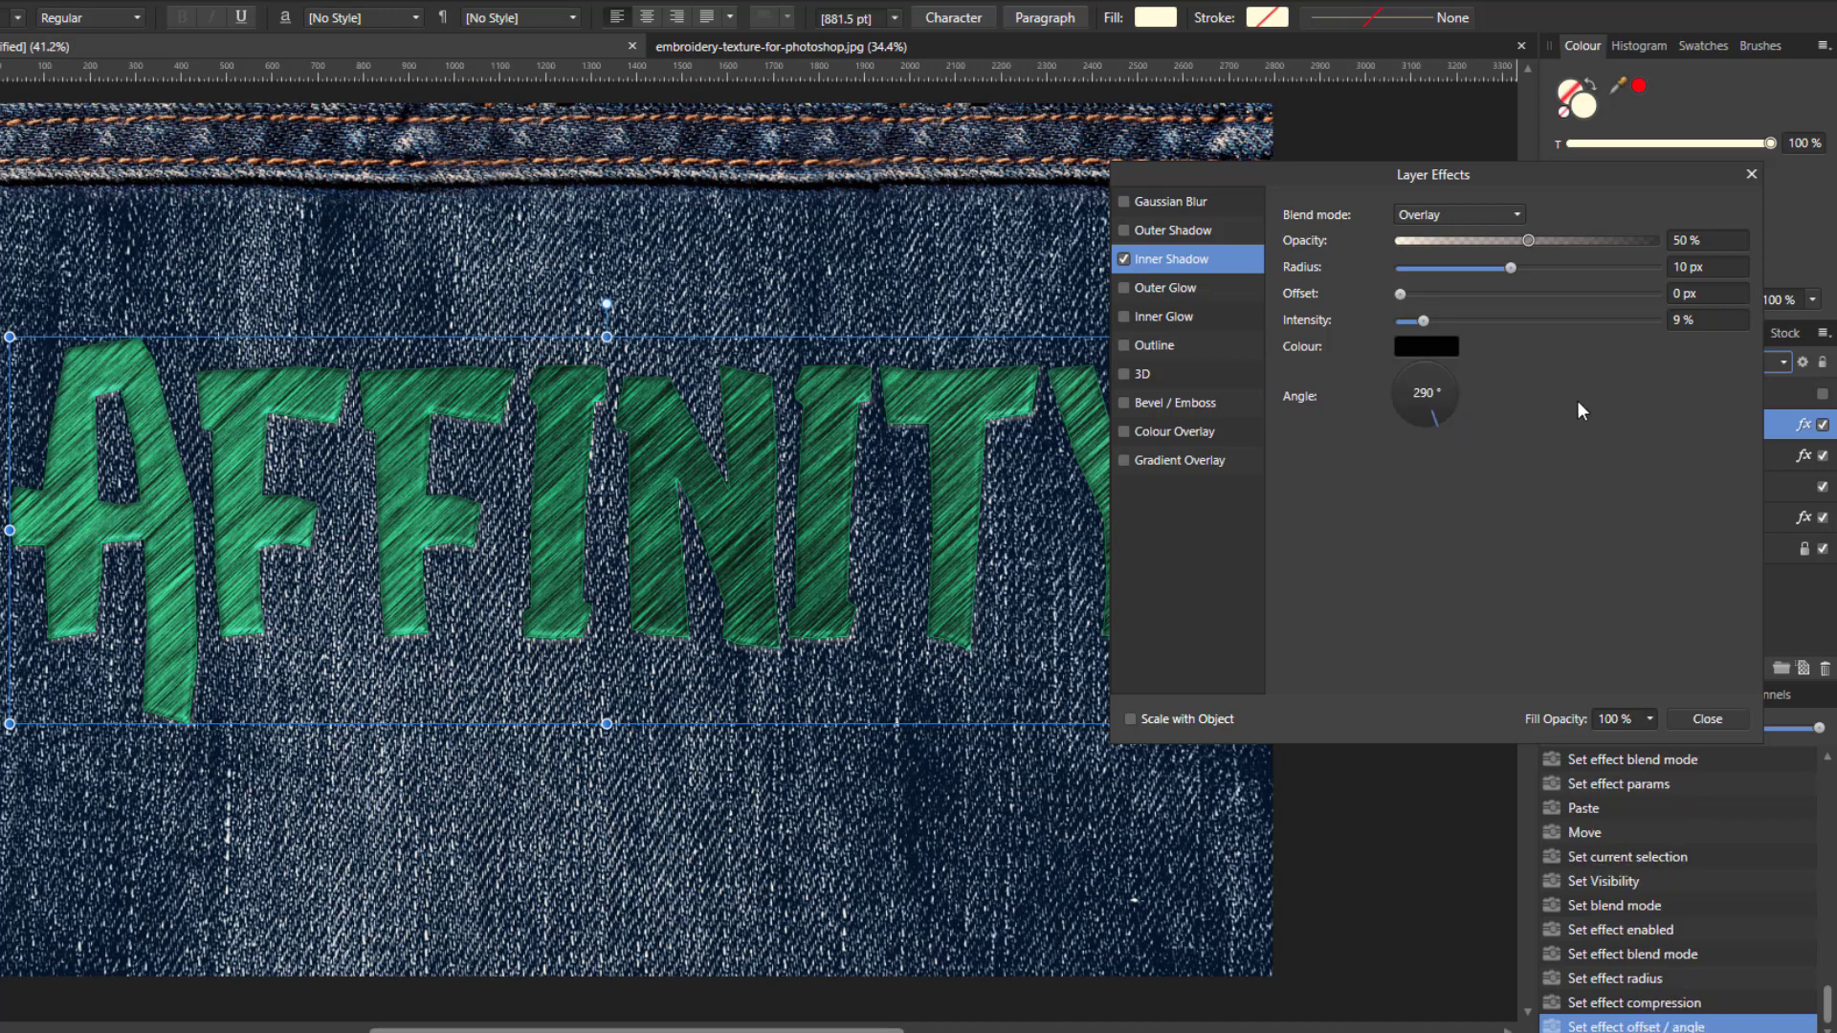
Step: Enable Bevel / Emboss on text layer 3, using the Inner type and softening it by 1 px
{"action": "left_click", "coordinate": [1123, 403]}
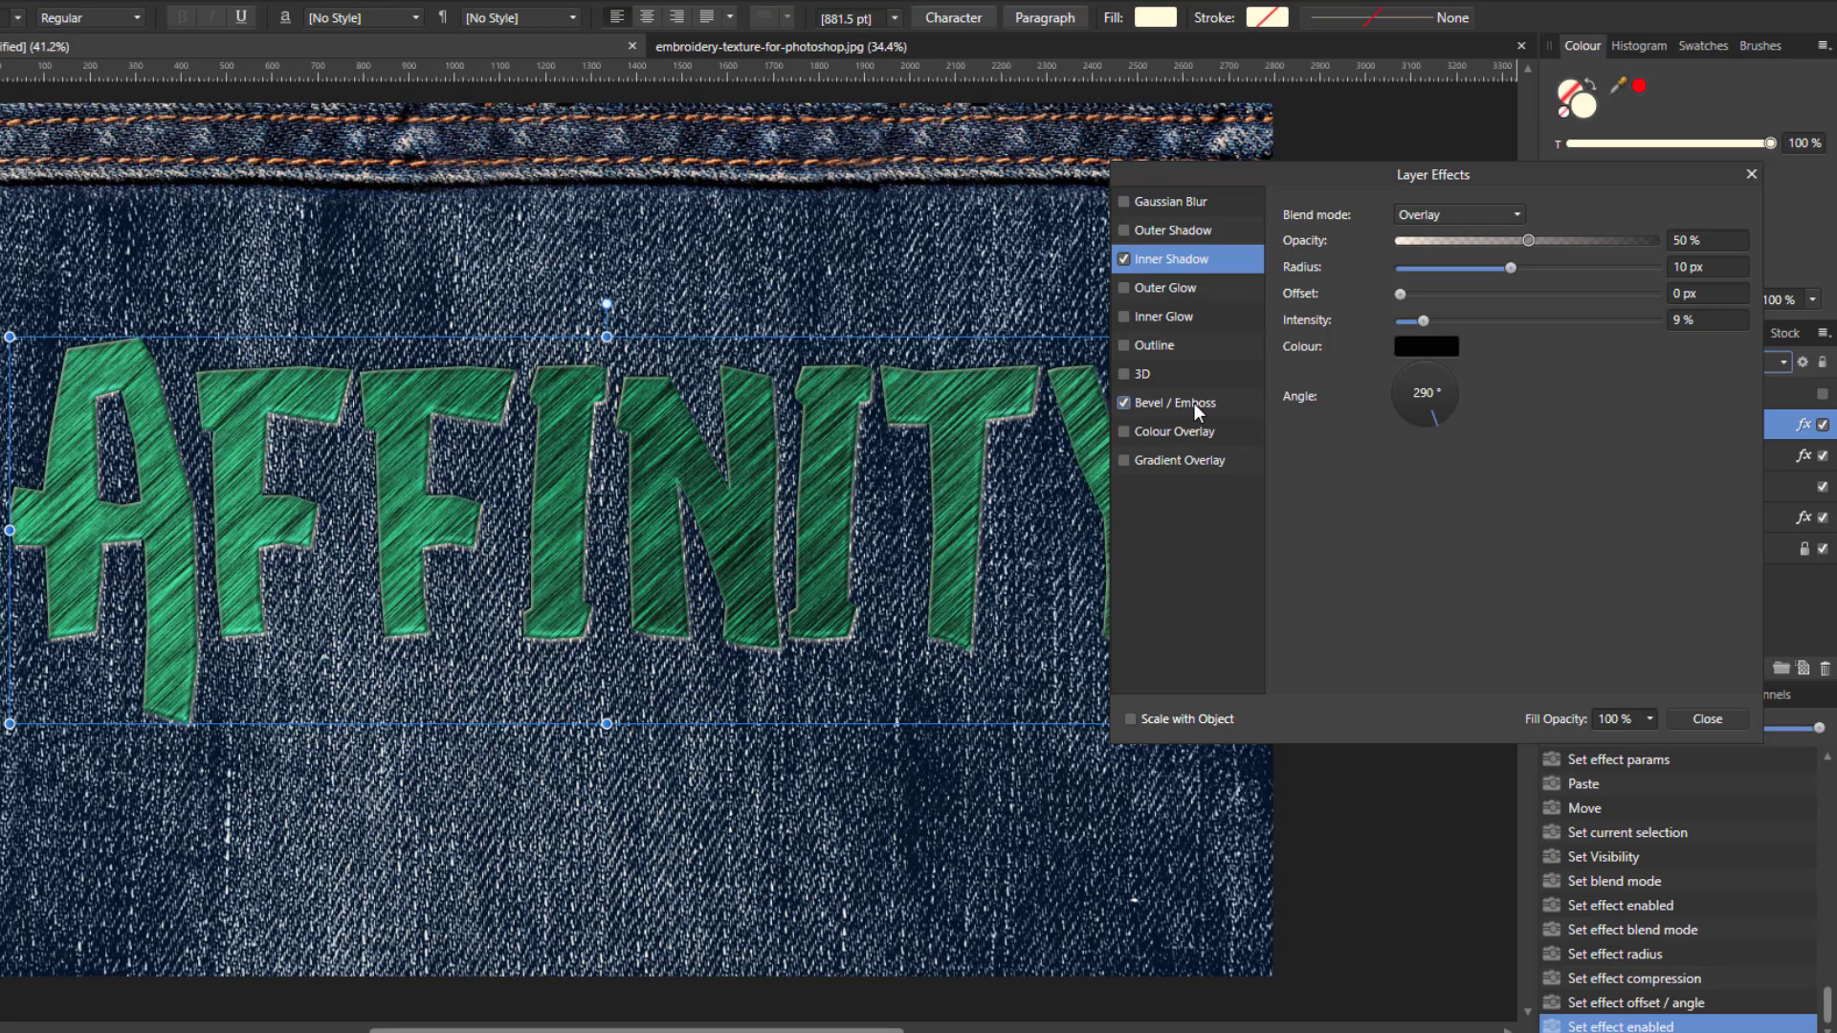
{"action": "left_click", "coordinate": [1194, 404]}
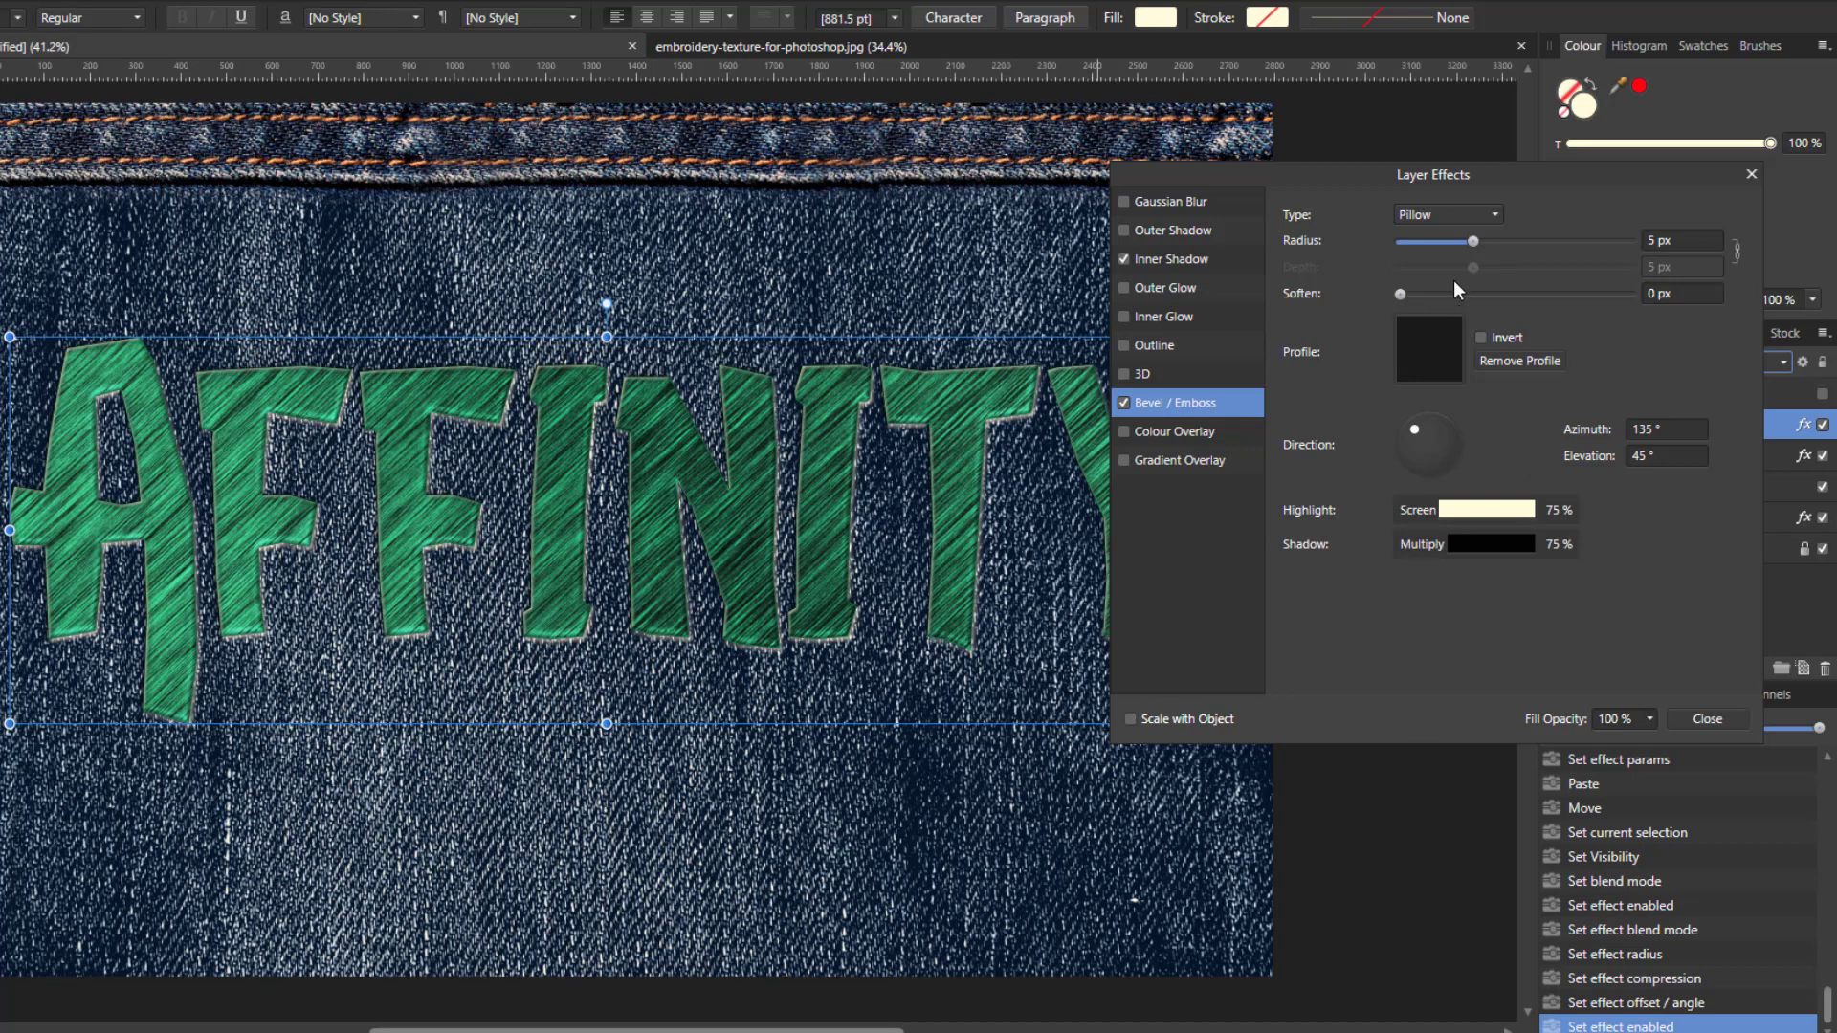
{"action": "left_click", "coordinate": [1498, 218]}
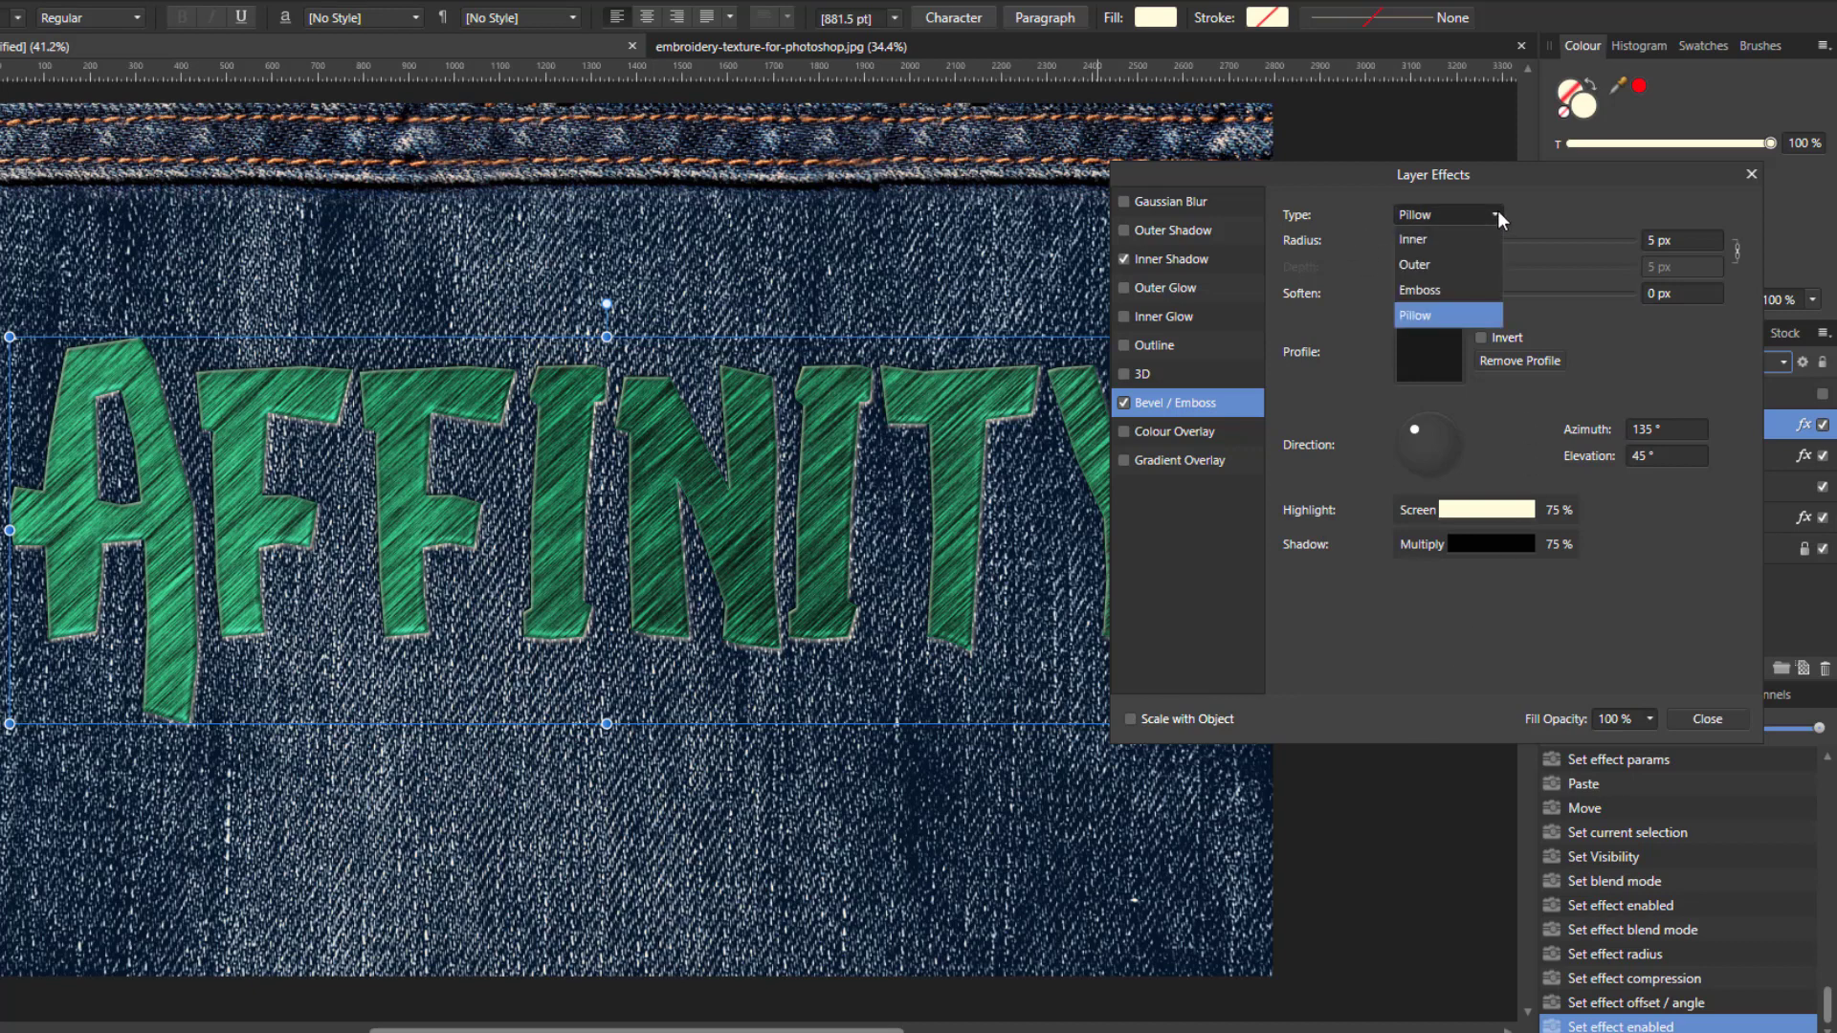
{"action": "left_click", "coordinate": [1432, 239]}
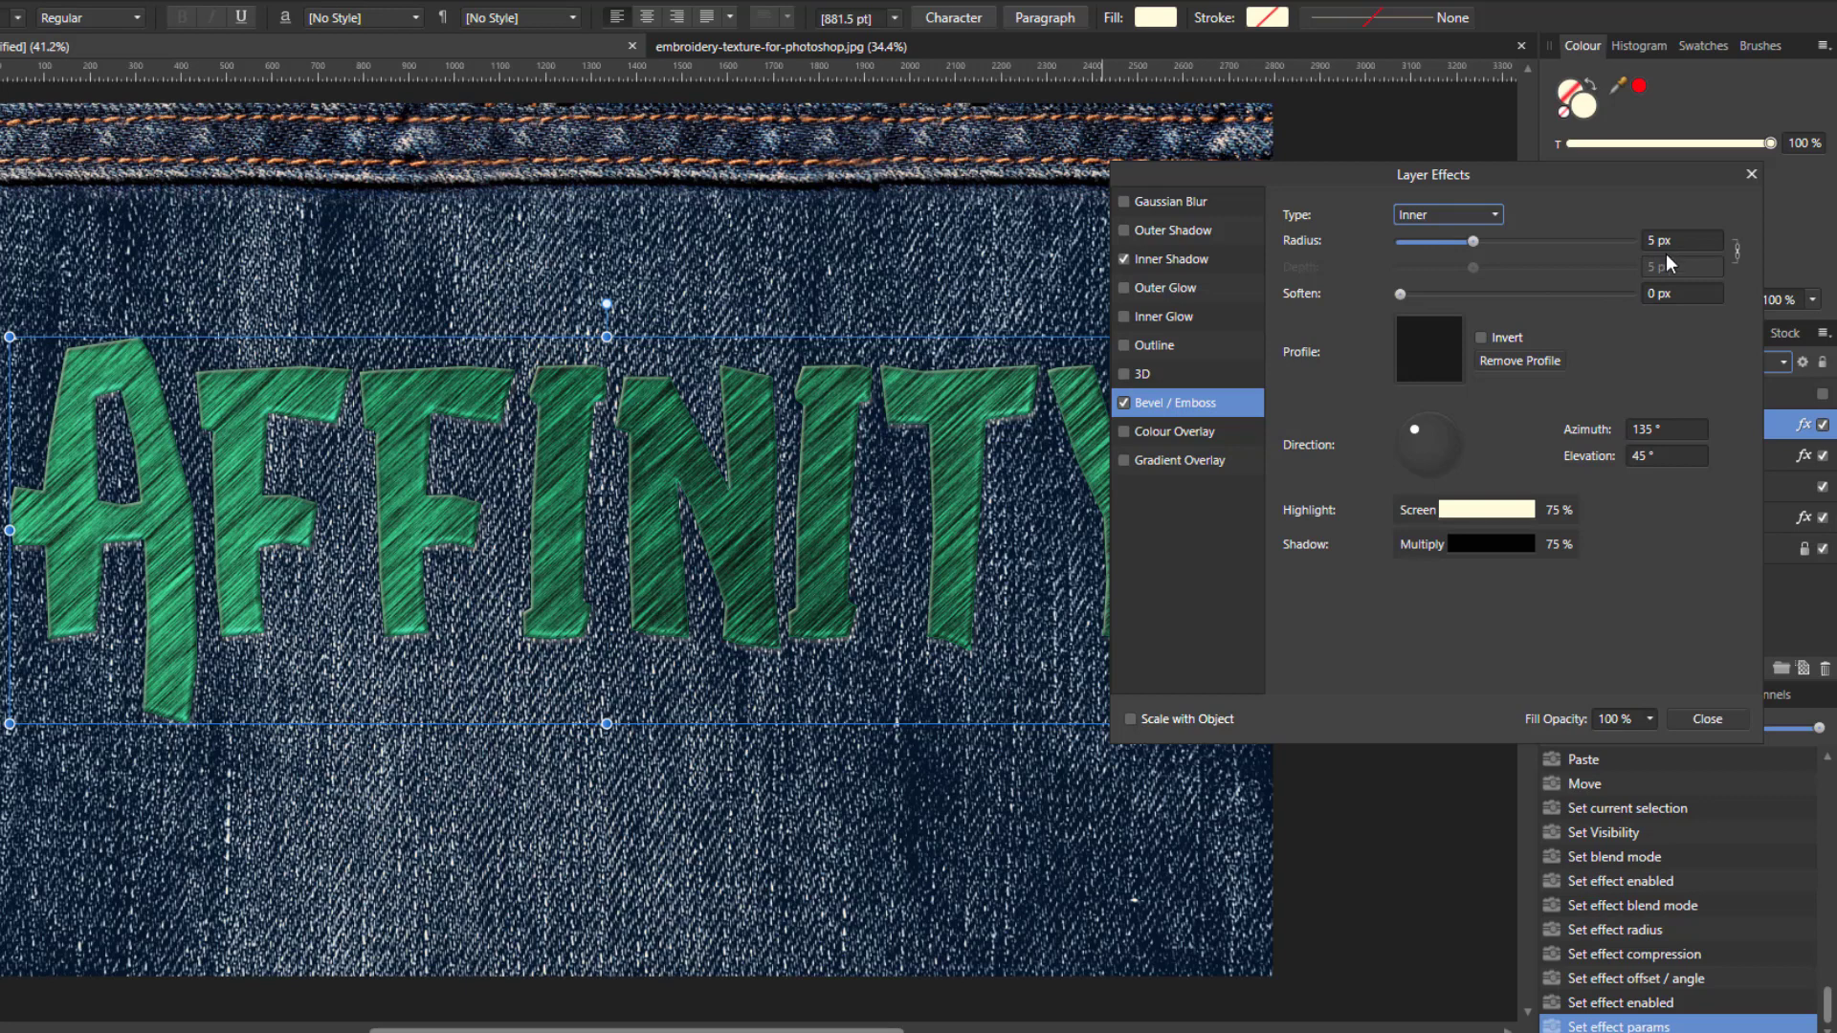
{"action": "left_click", "coordinate": [1662, 294]}
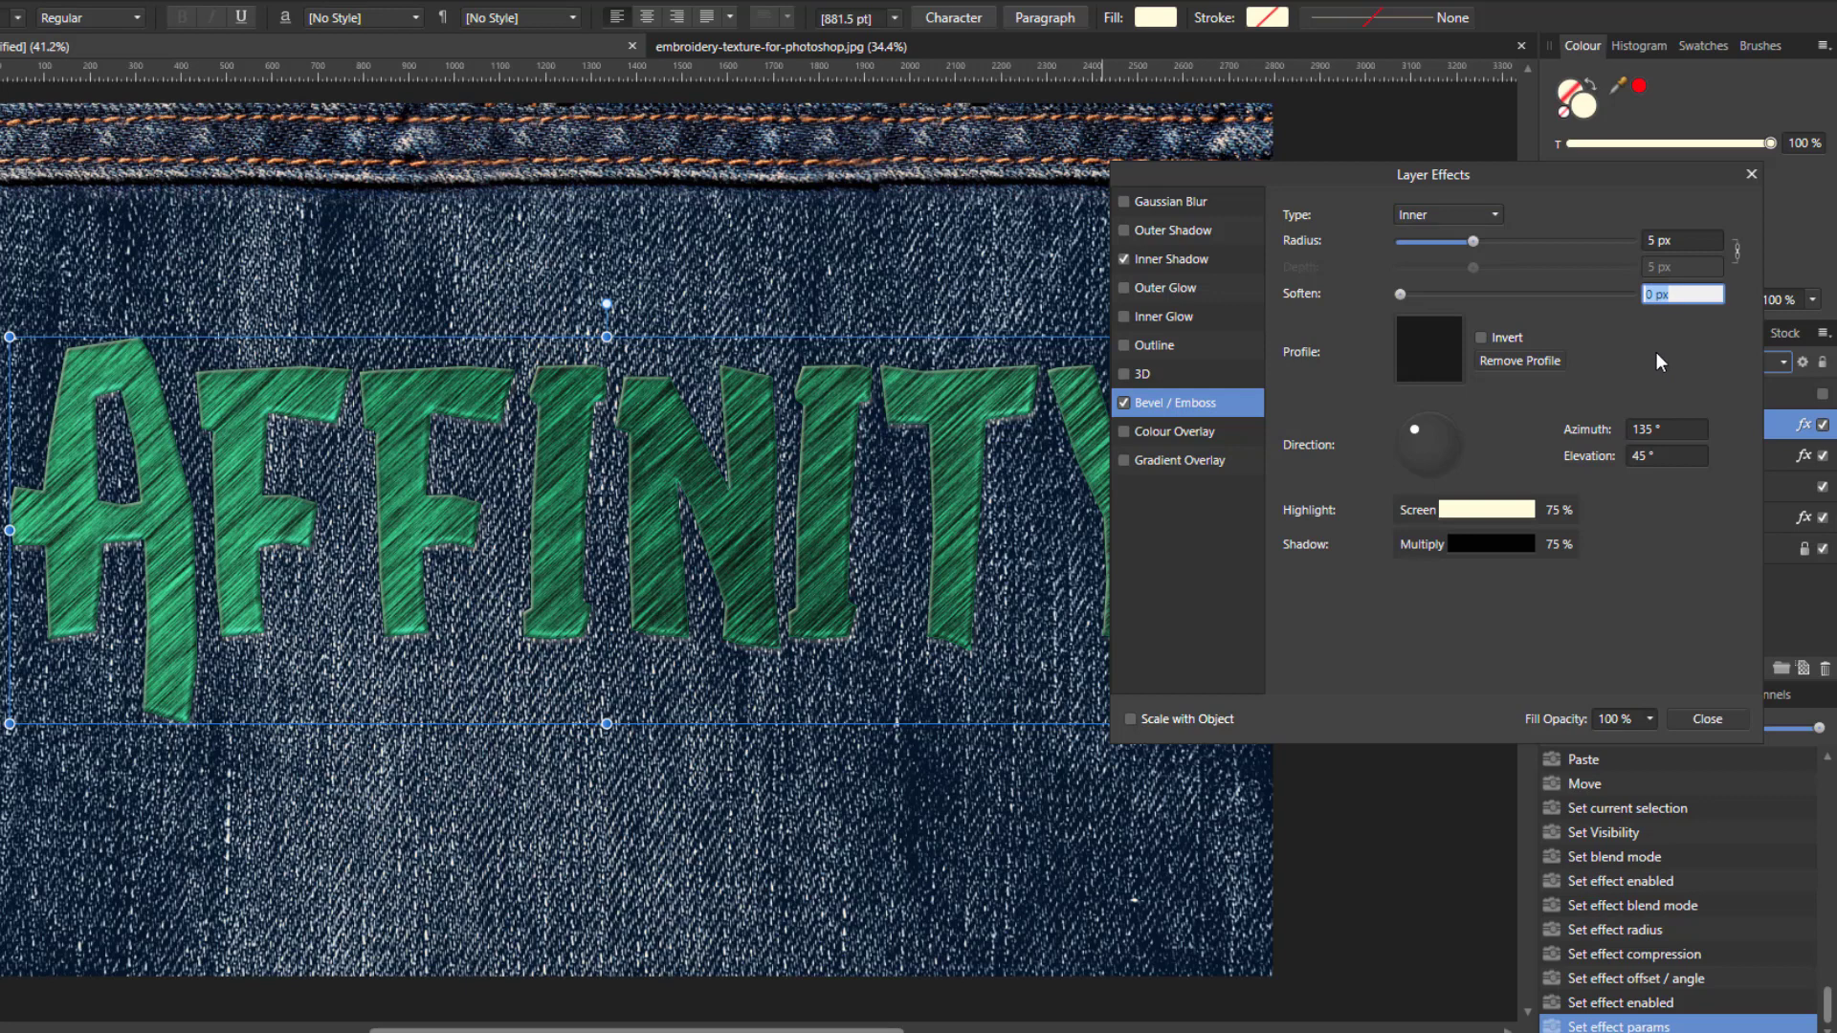
{"action": "type", "text": "1"}
{"action": "key", "text": "Return"}
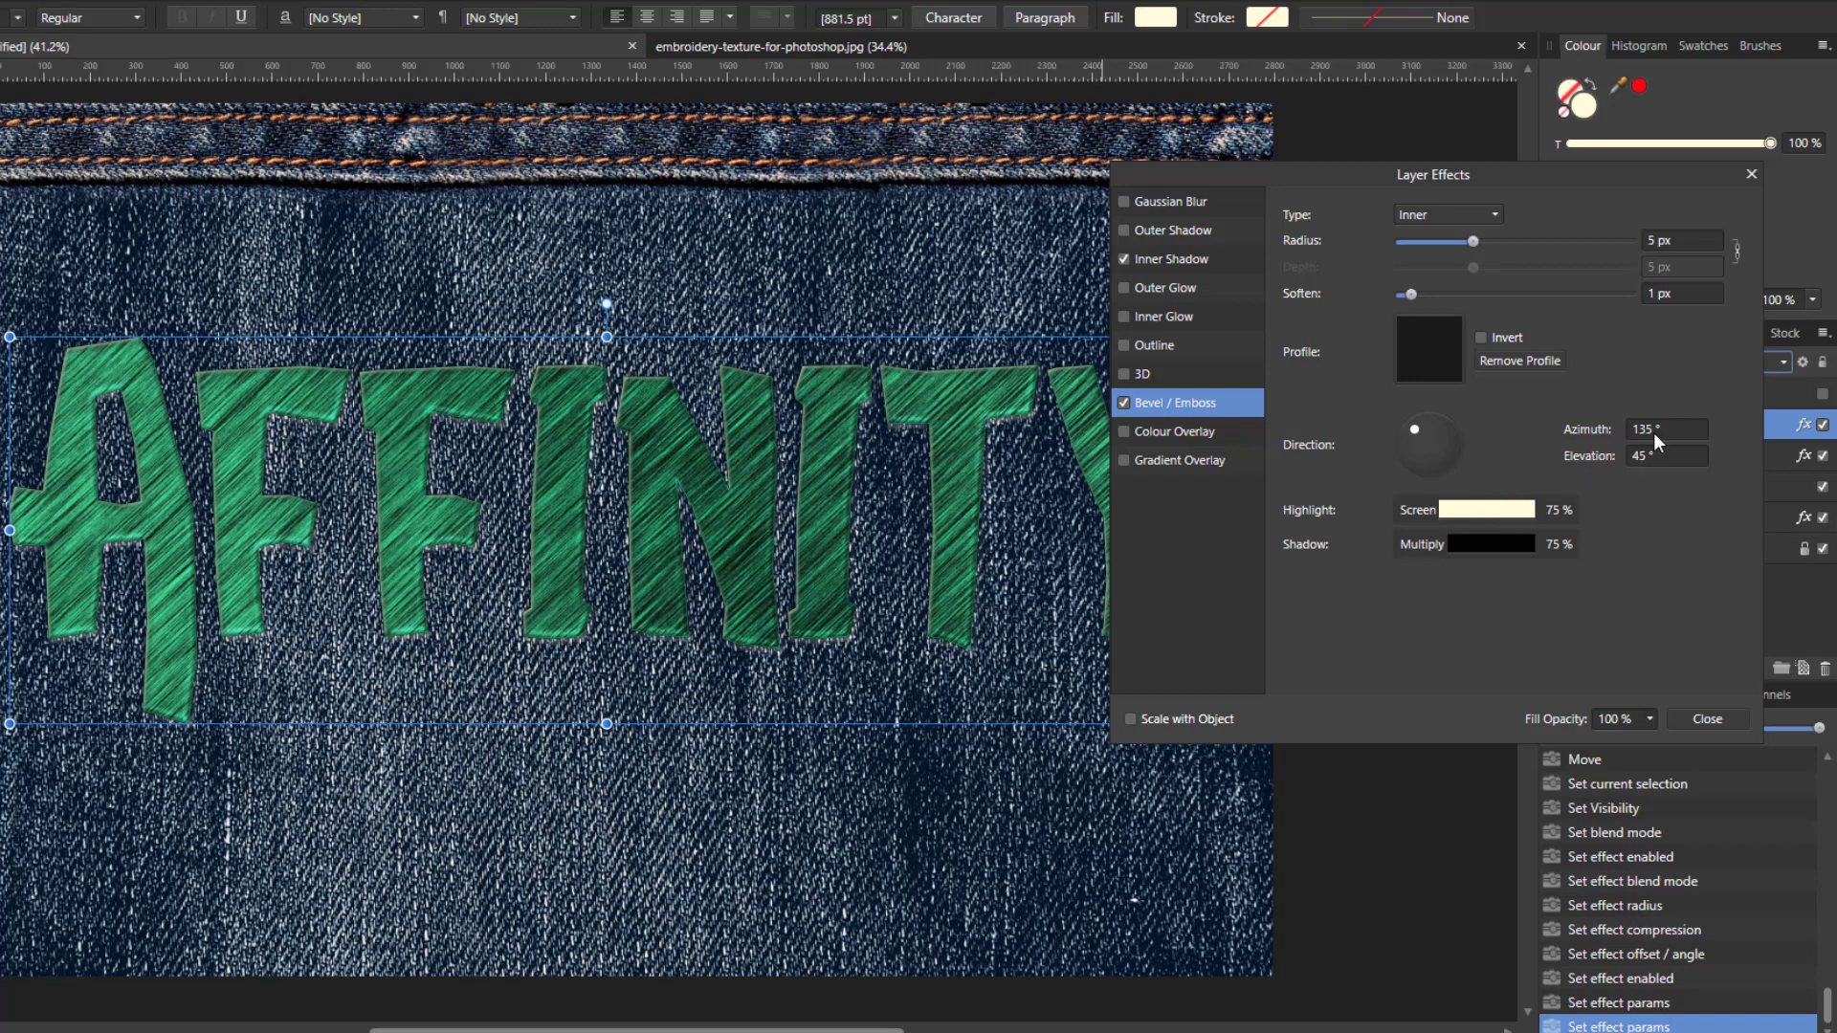
Step: Set the bevel's azimuth to -60° and elevation to 64°, and finish editing the effects of text layer 3
{"action": "type", "text": "-60"}
{"action": "key", "text": "Tab"}
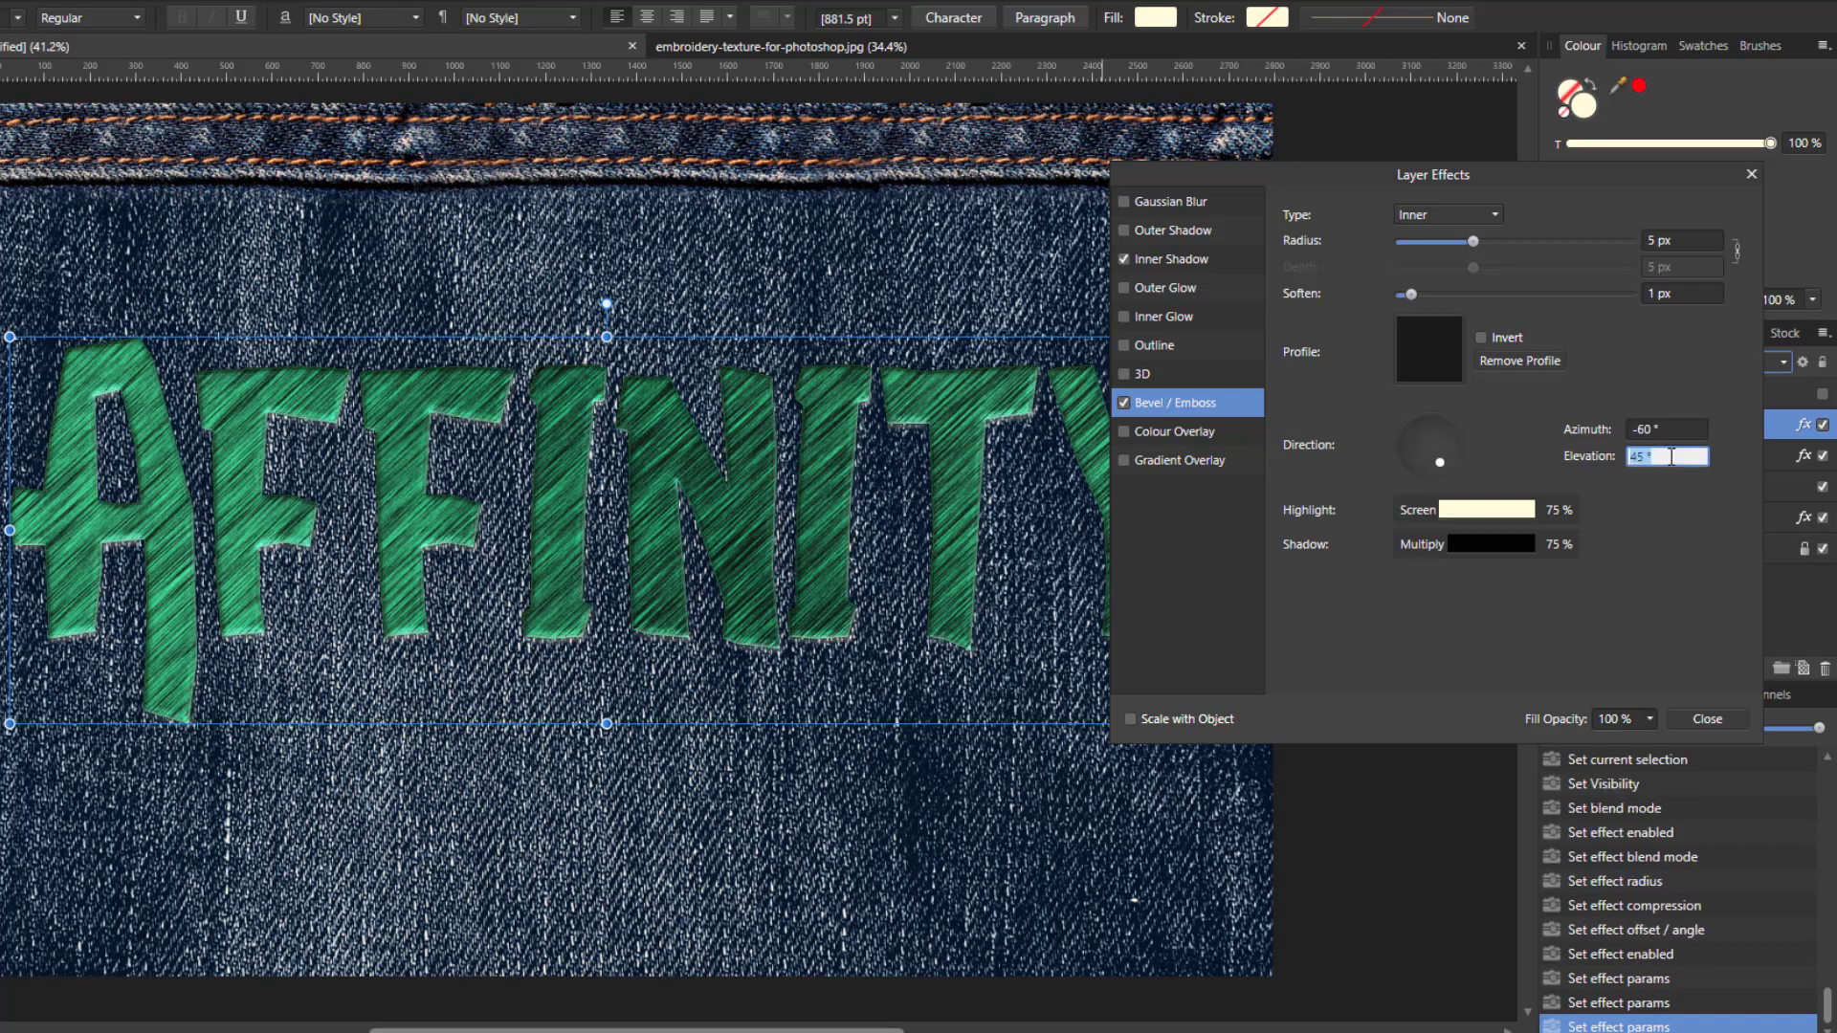
{"action": "type", "text": "64"}
{"action": "key", "text": "Return"}
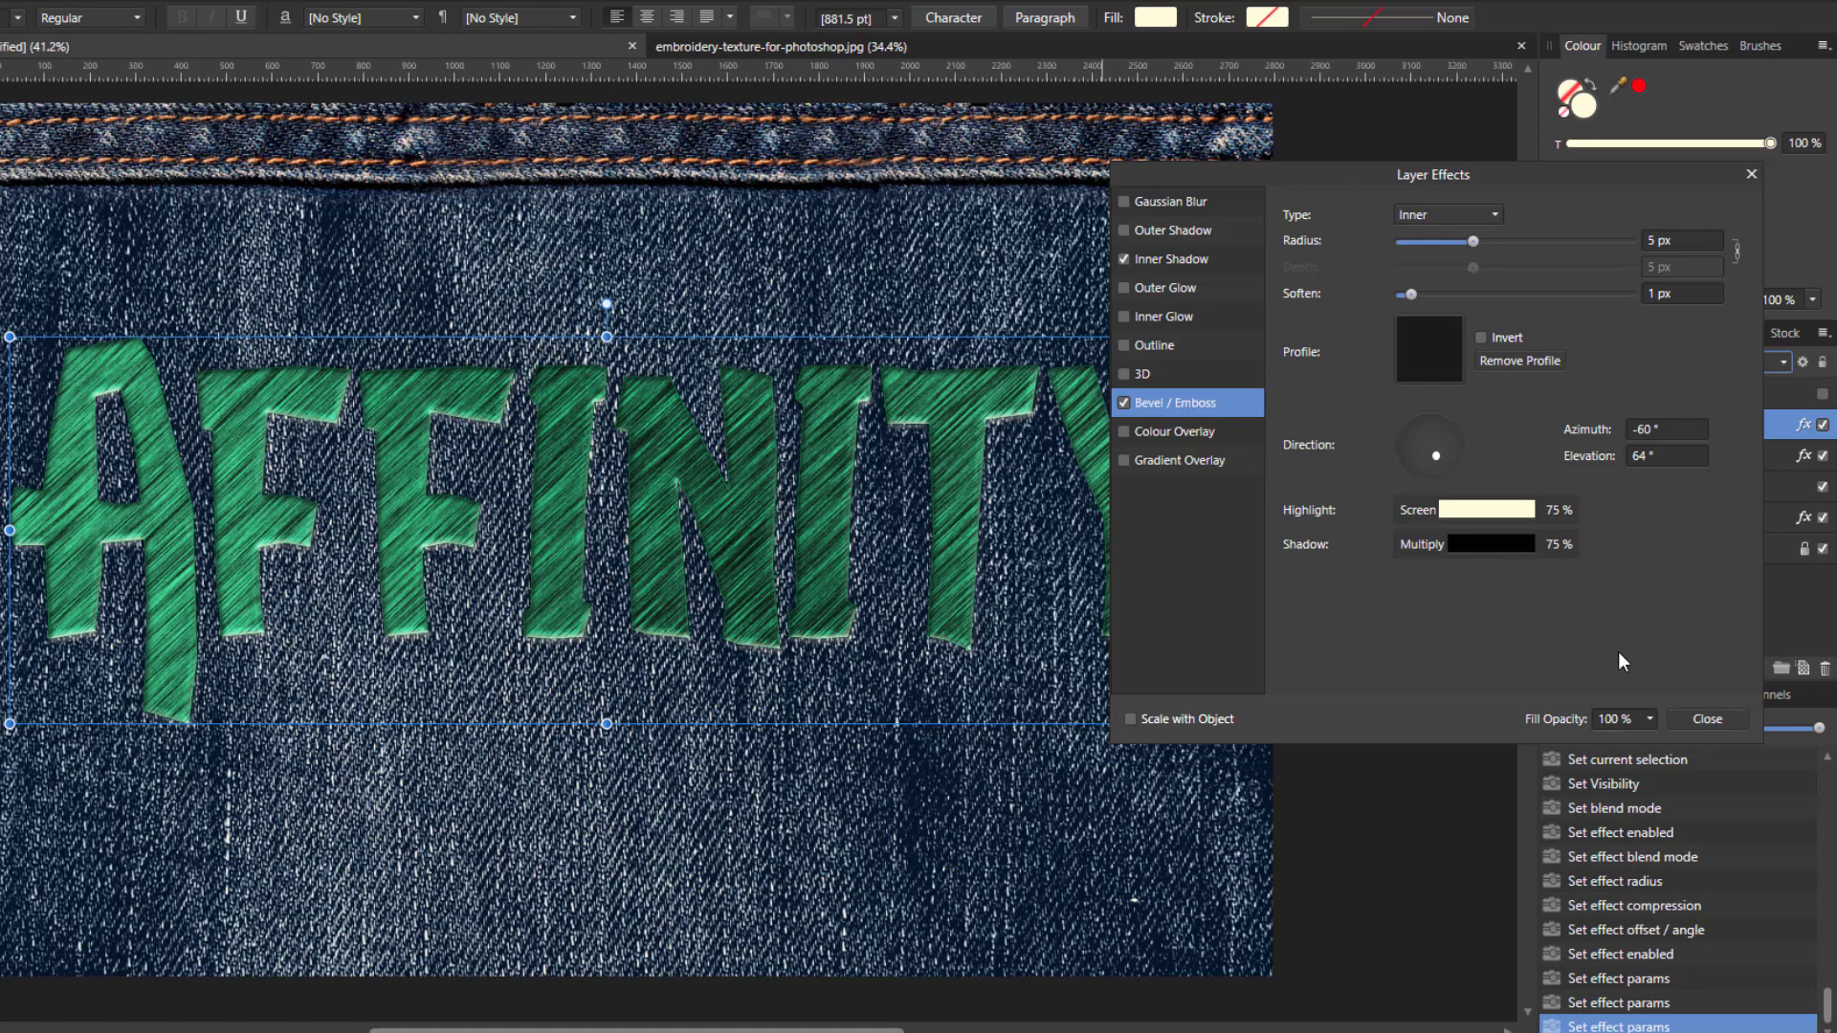
{"action": "left_click", "coordinate": [1711, 718]}
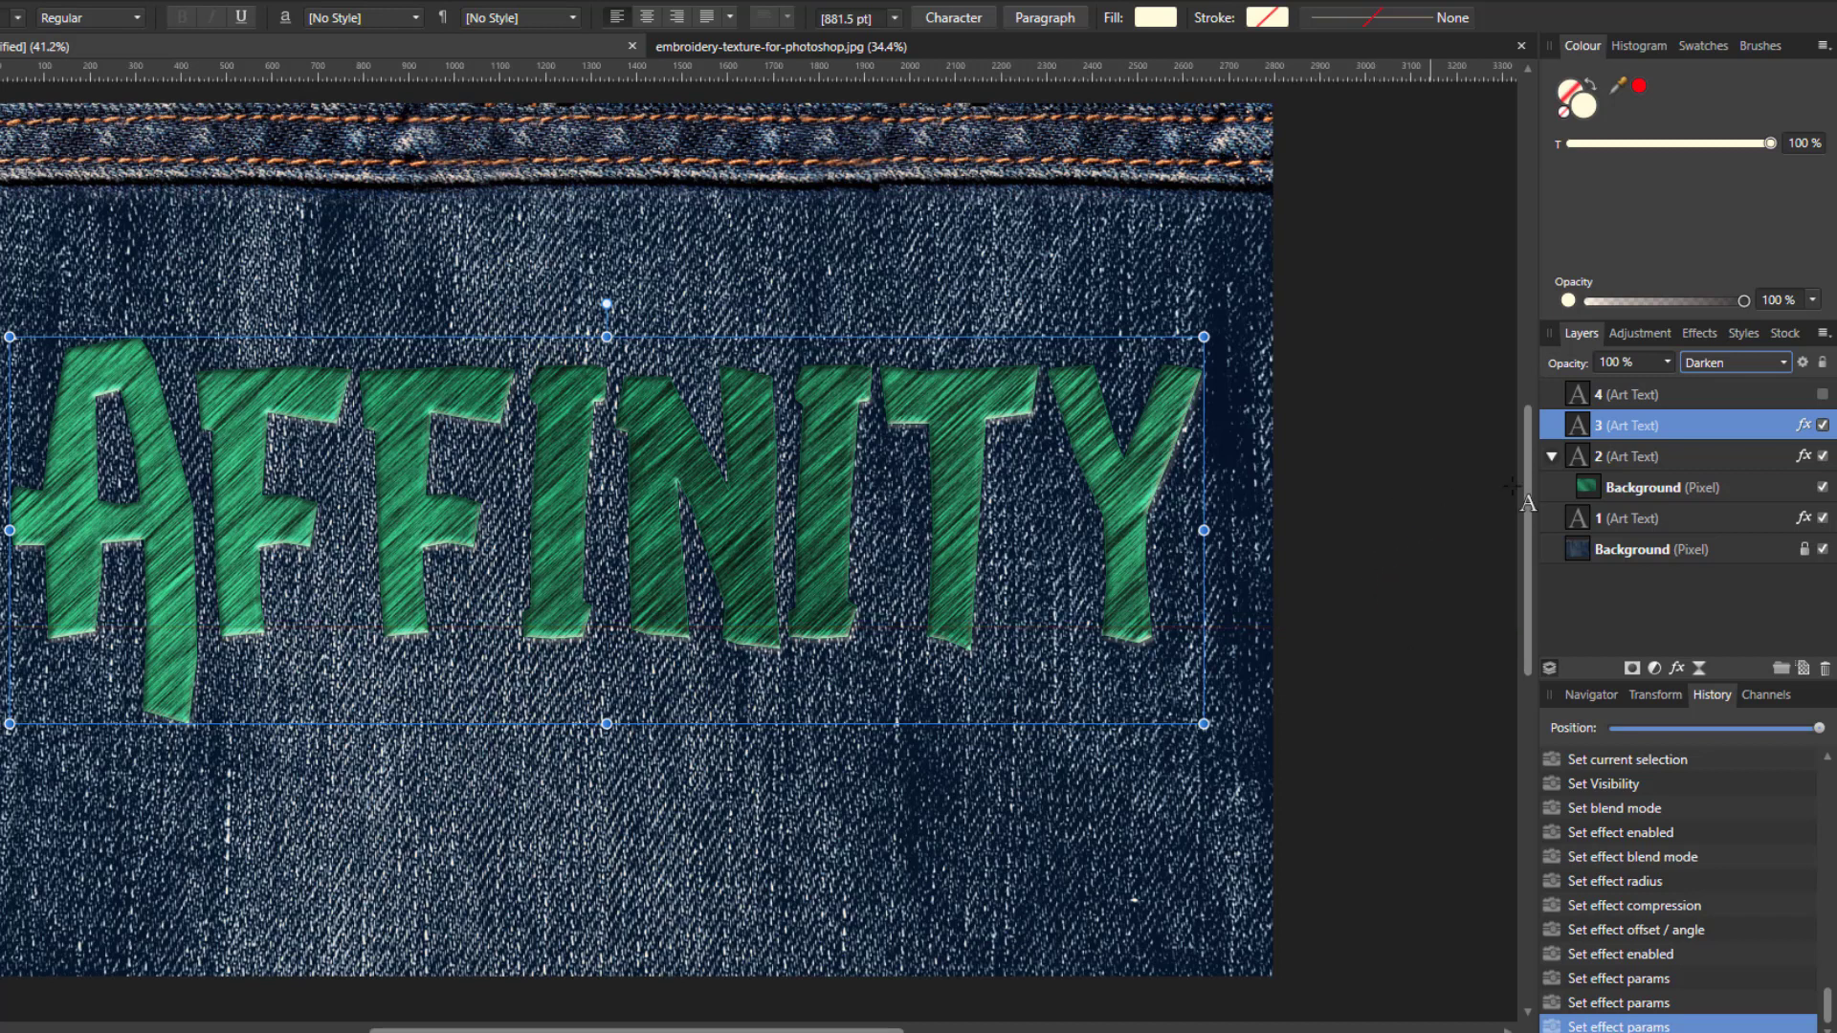
Step: Make text layer 4 visible and set its blend mode to Darken
{"action": "left_click", "coordinate": [1713, 393]}
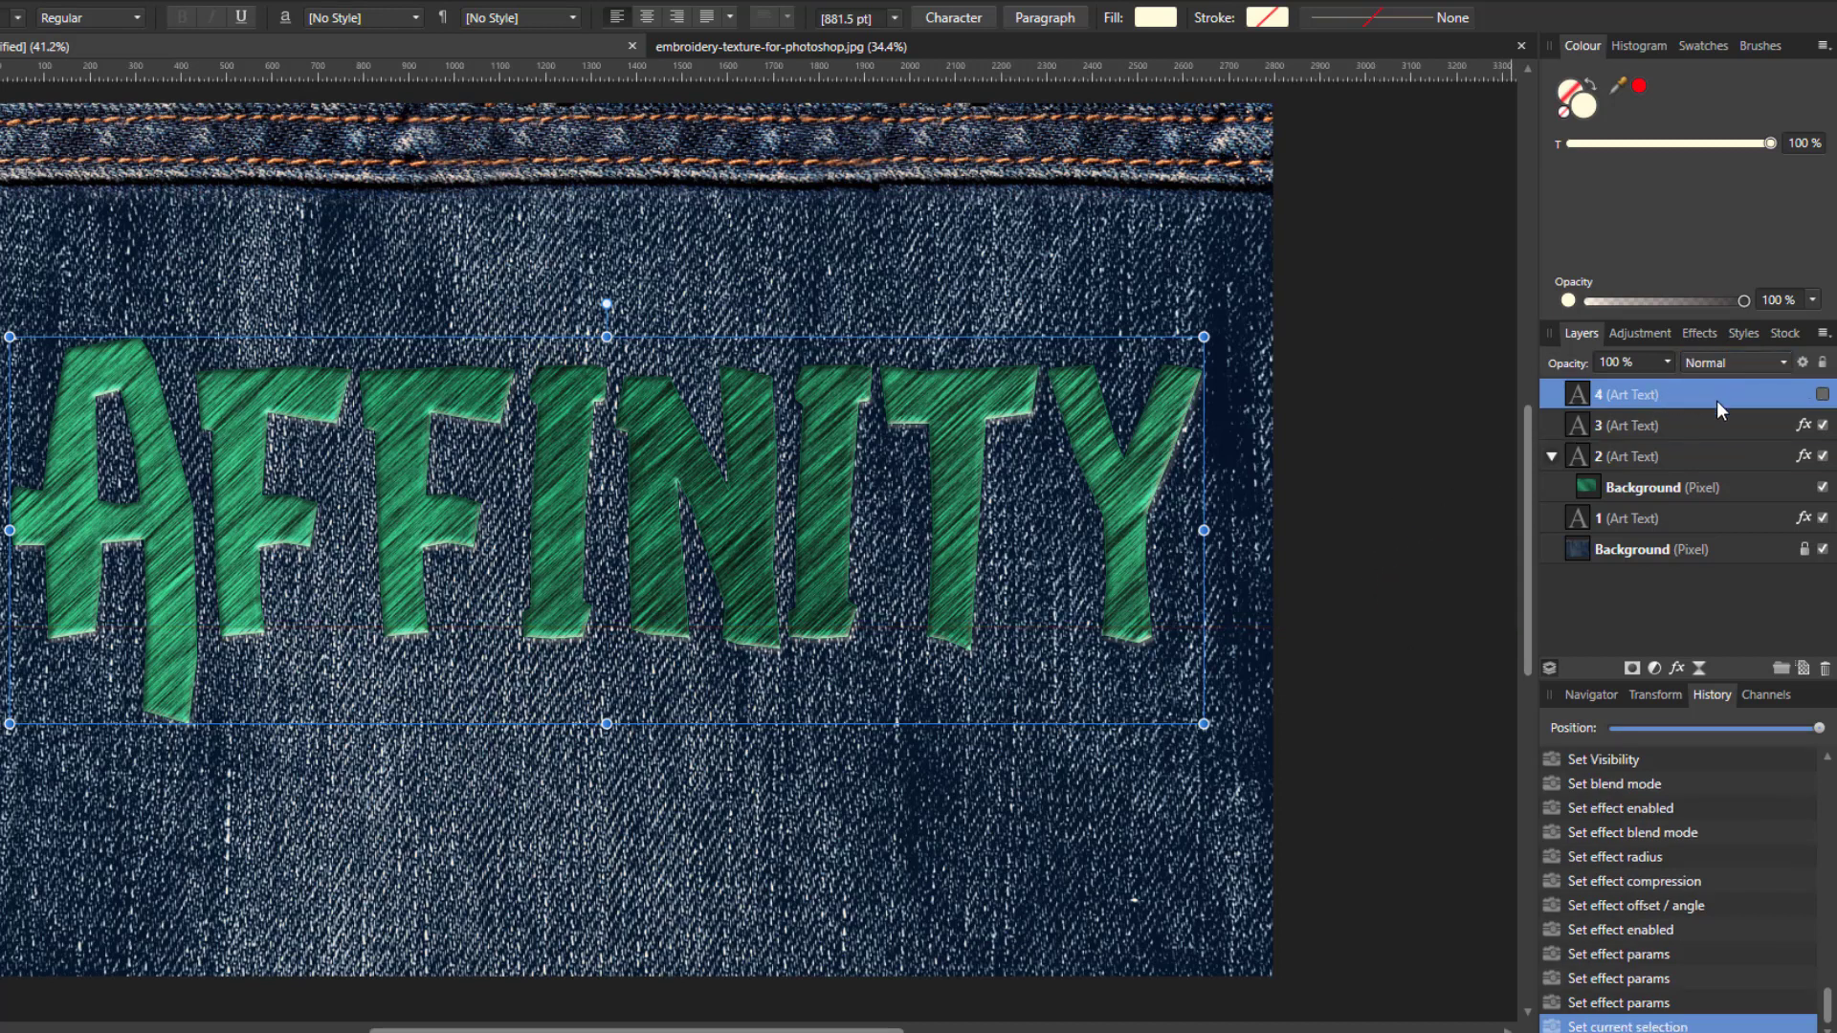
{"action": "left_click", "coordinate": [1823, 395]}
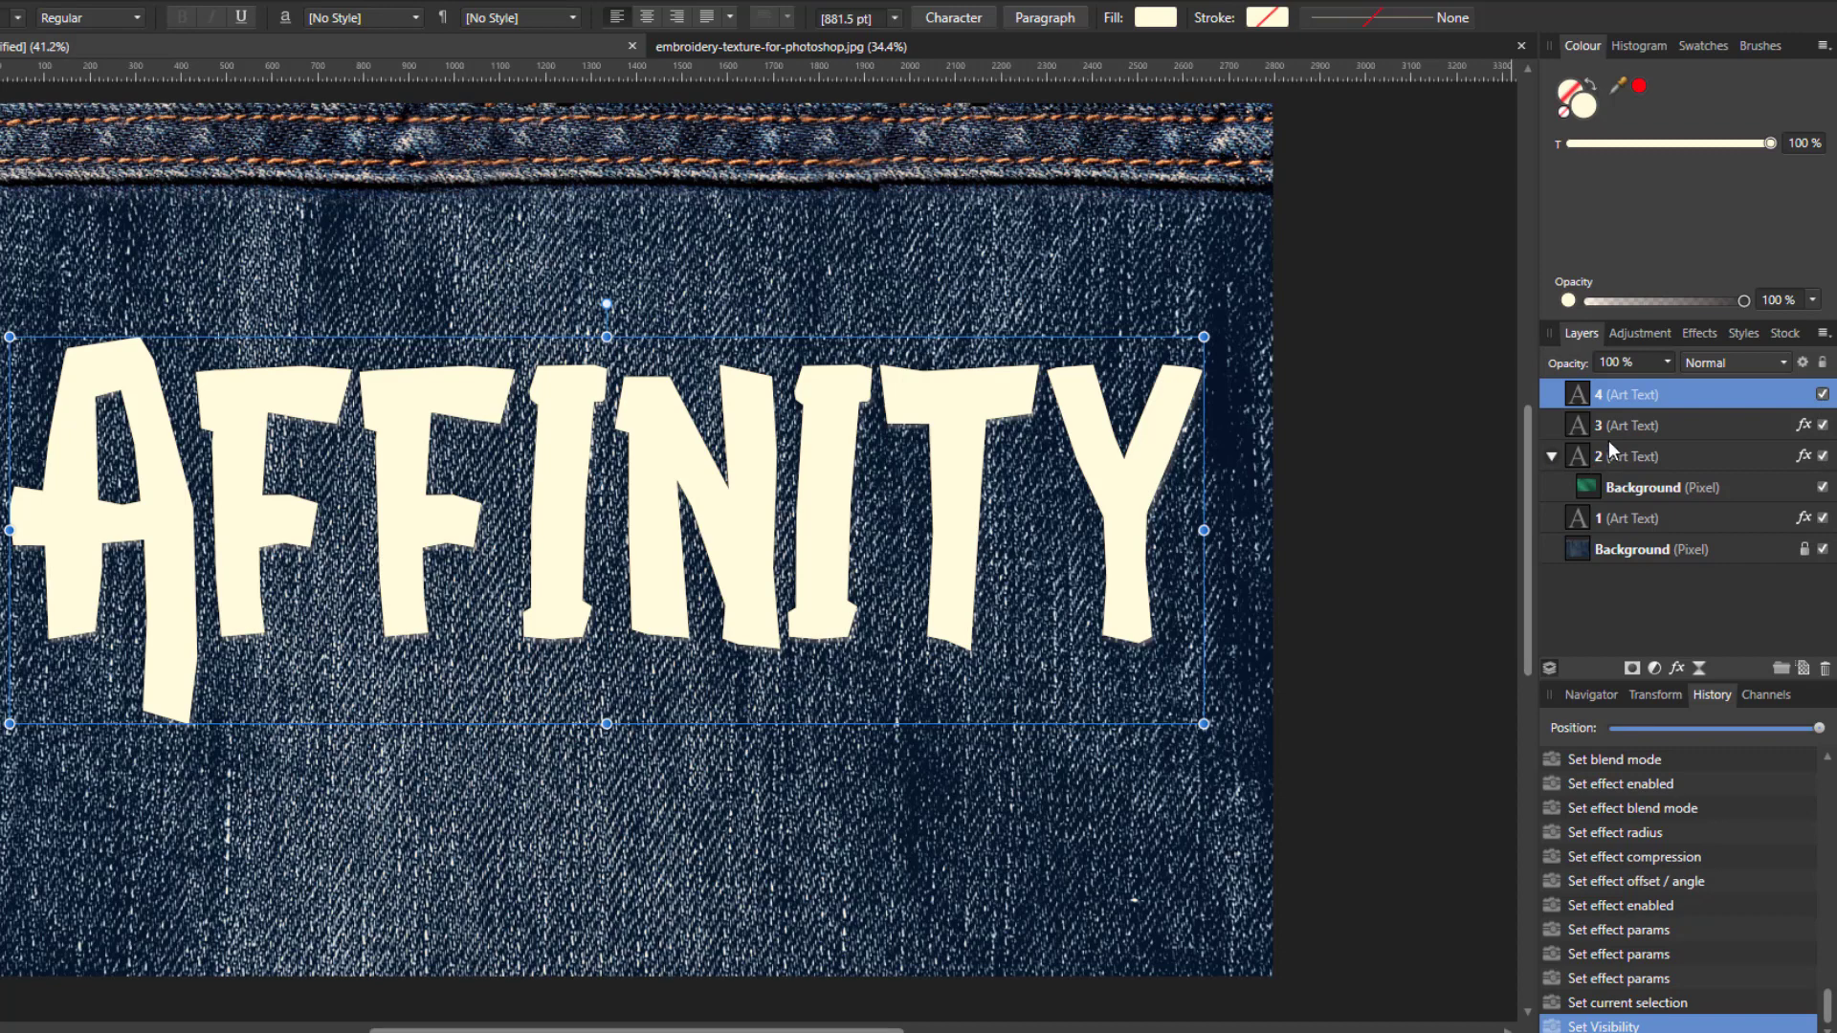
{"action": "left_click", "coordinate": [1783, 365]}
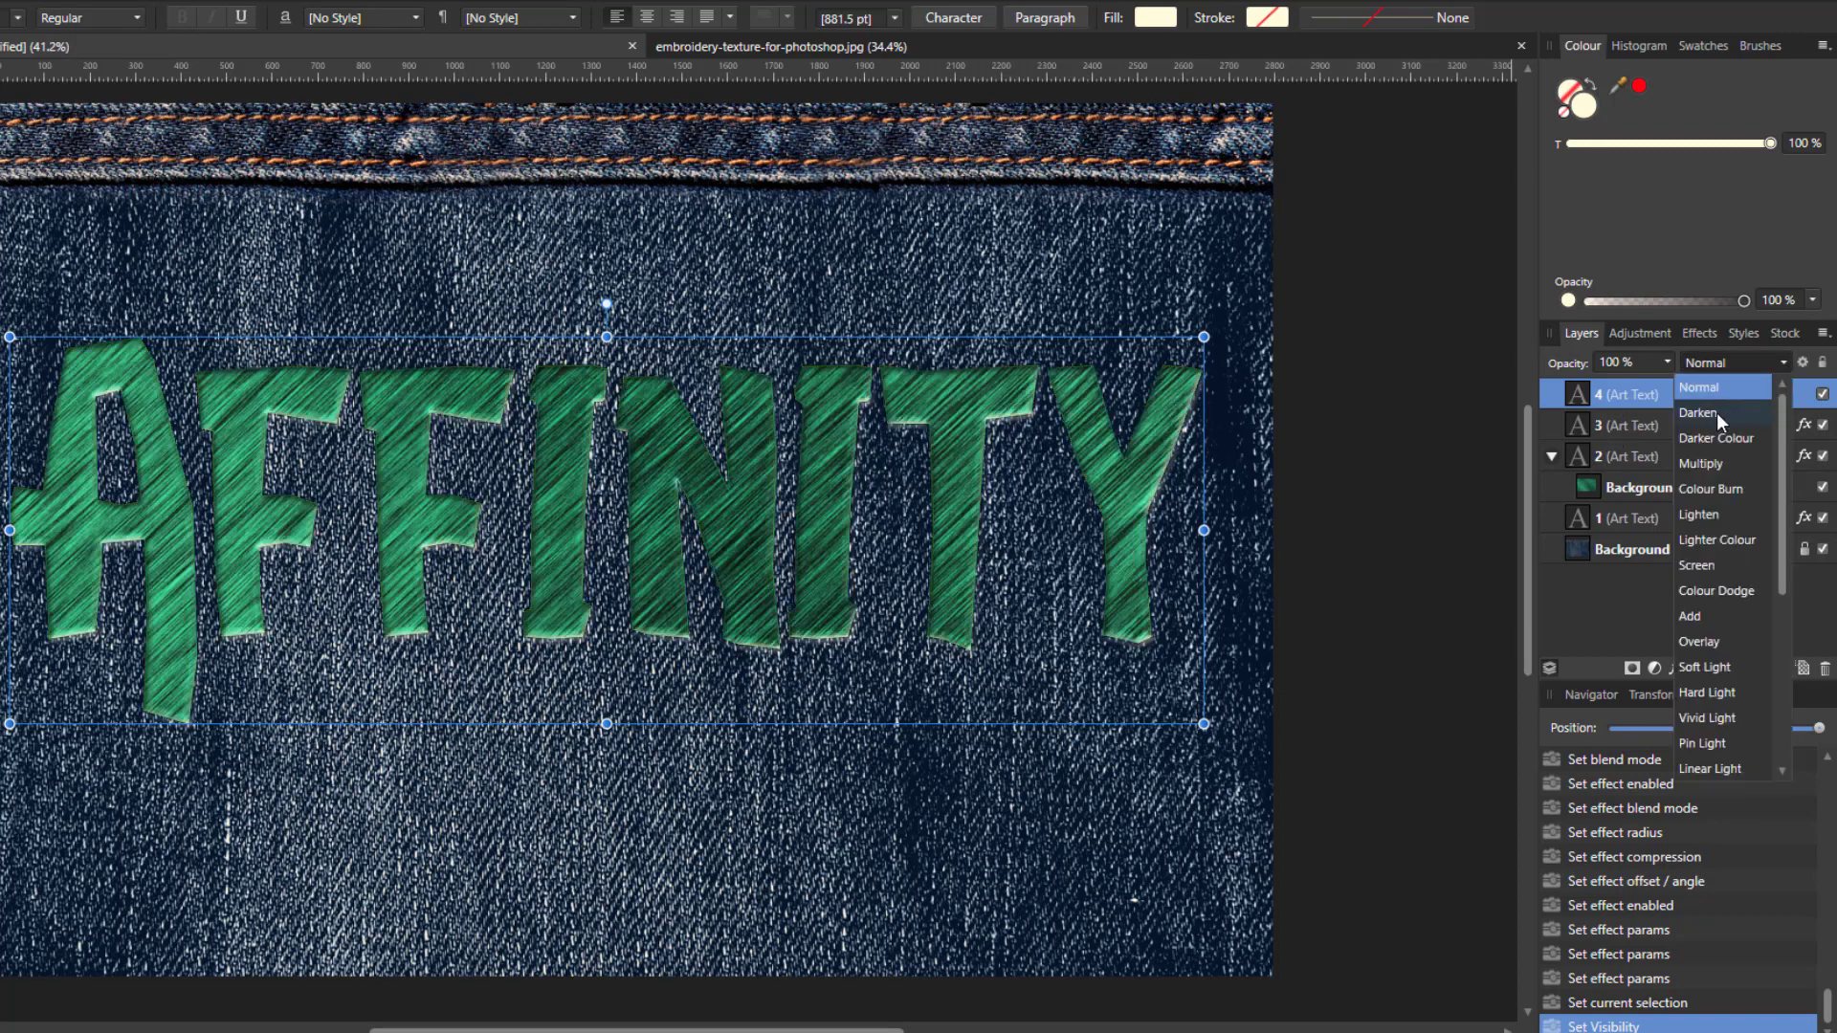
{"action": "left_click", "coordinate": [1714, 411]}
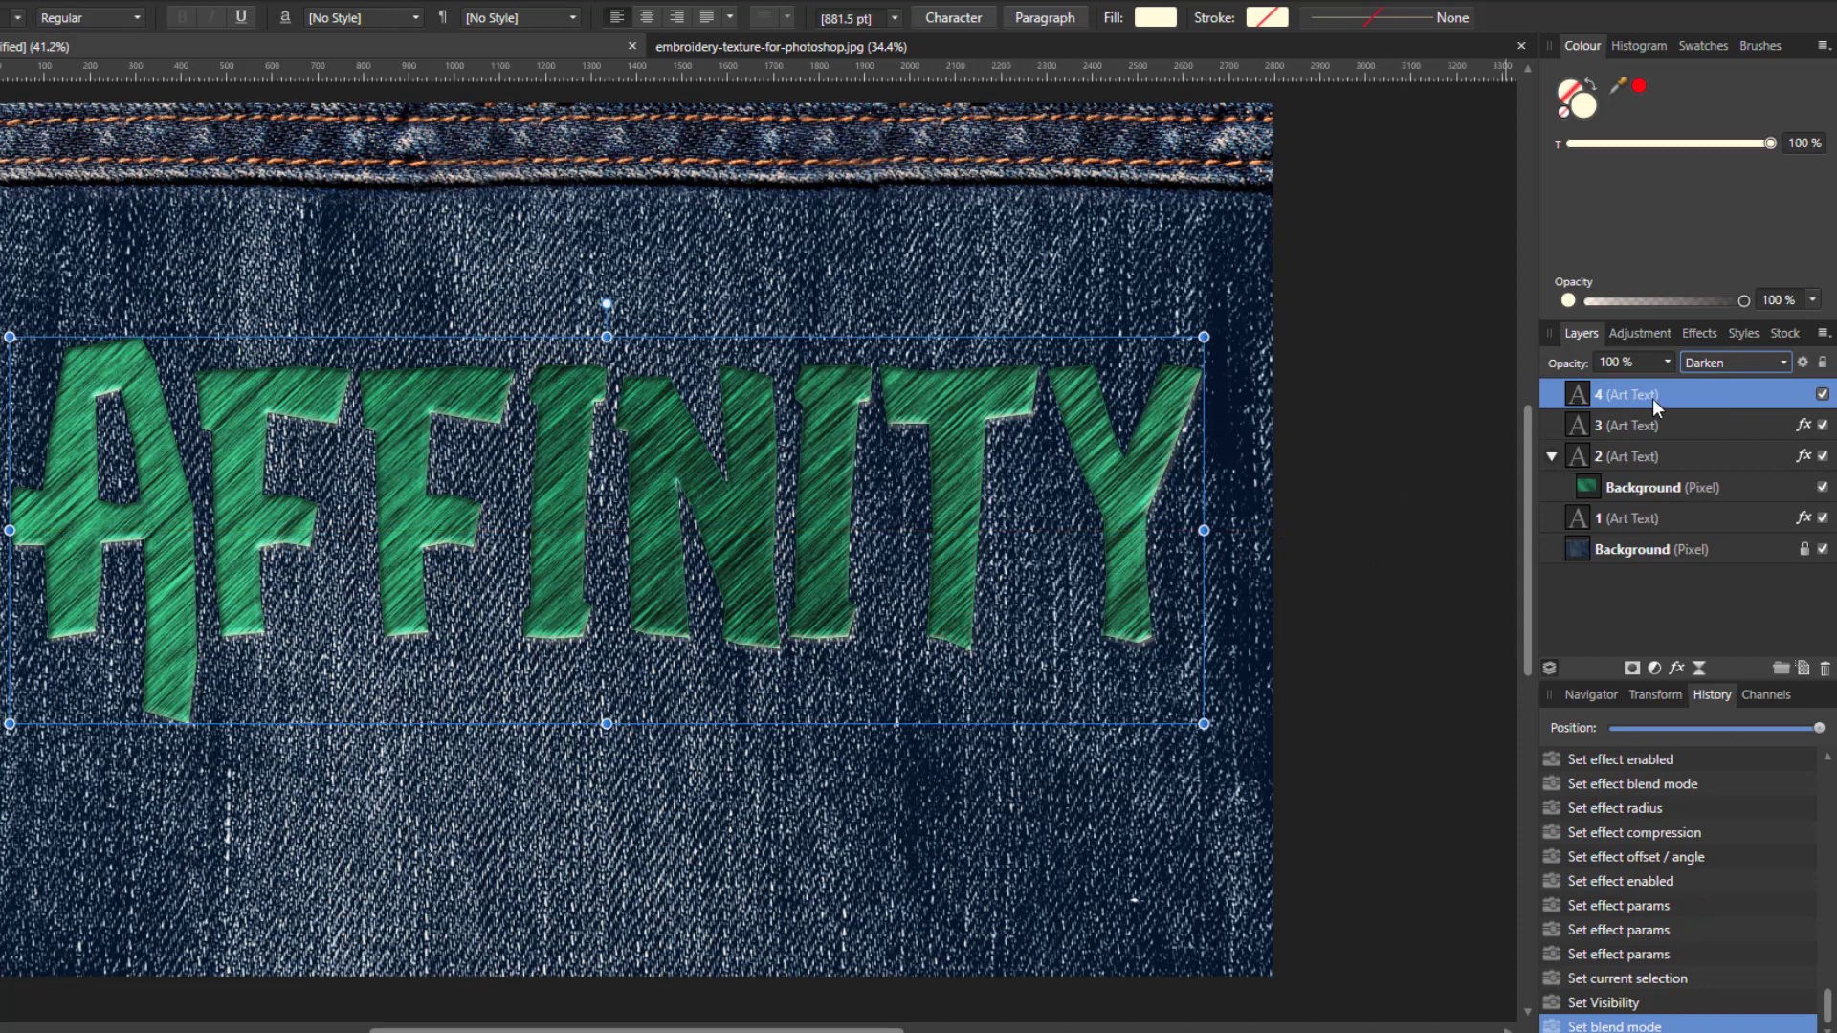
Step: Add an Outer Shadow effect to text layer 4 and raise its opacity to 74%
{"action": "left_click", "coordinate": [1678, 670]}
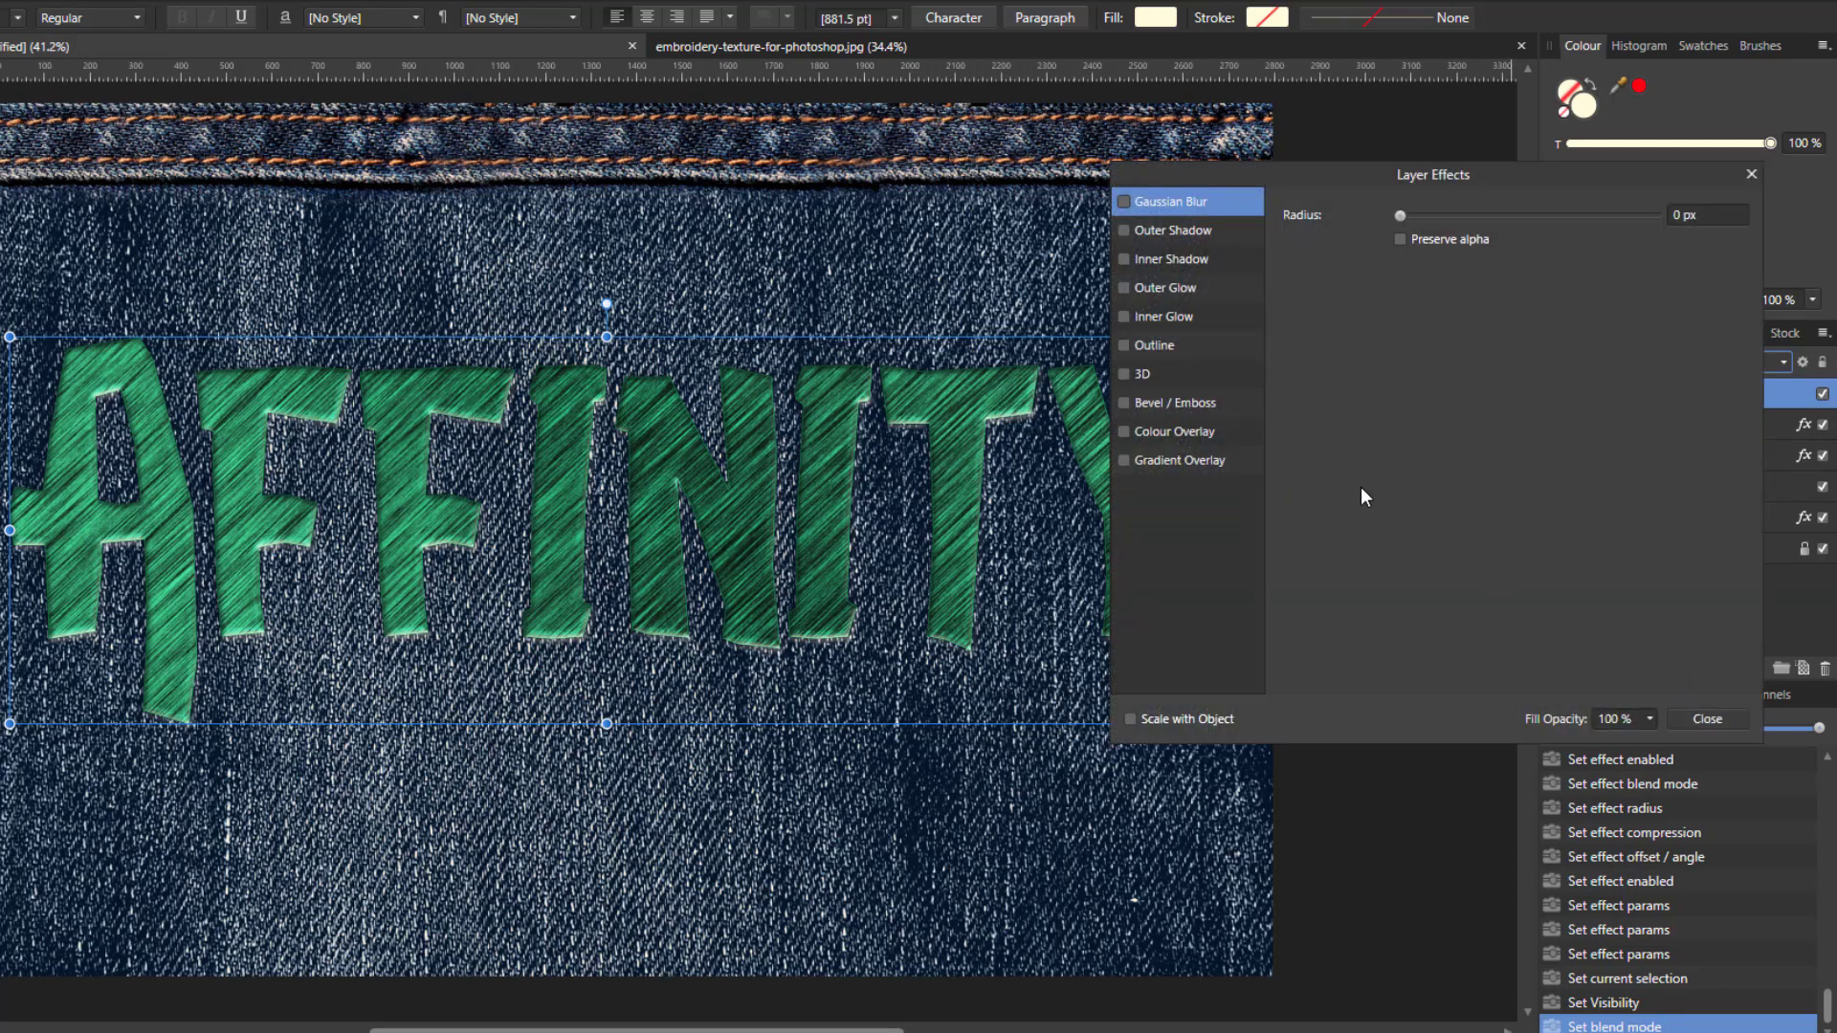
{"action": "left_click", "coordinate": [1125, 231]}
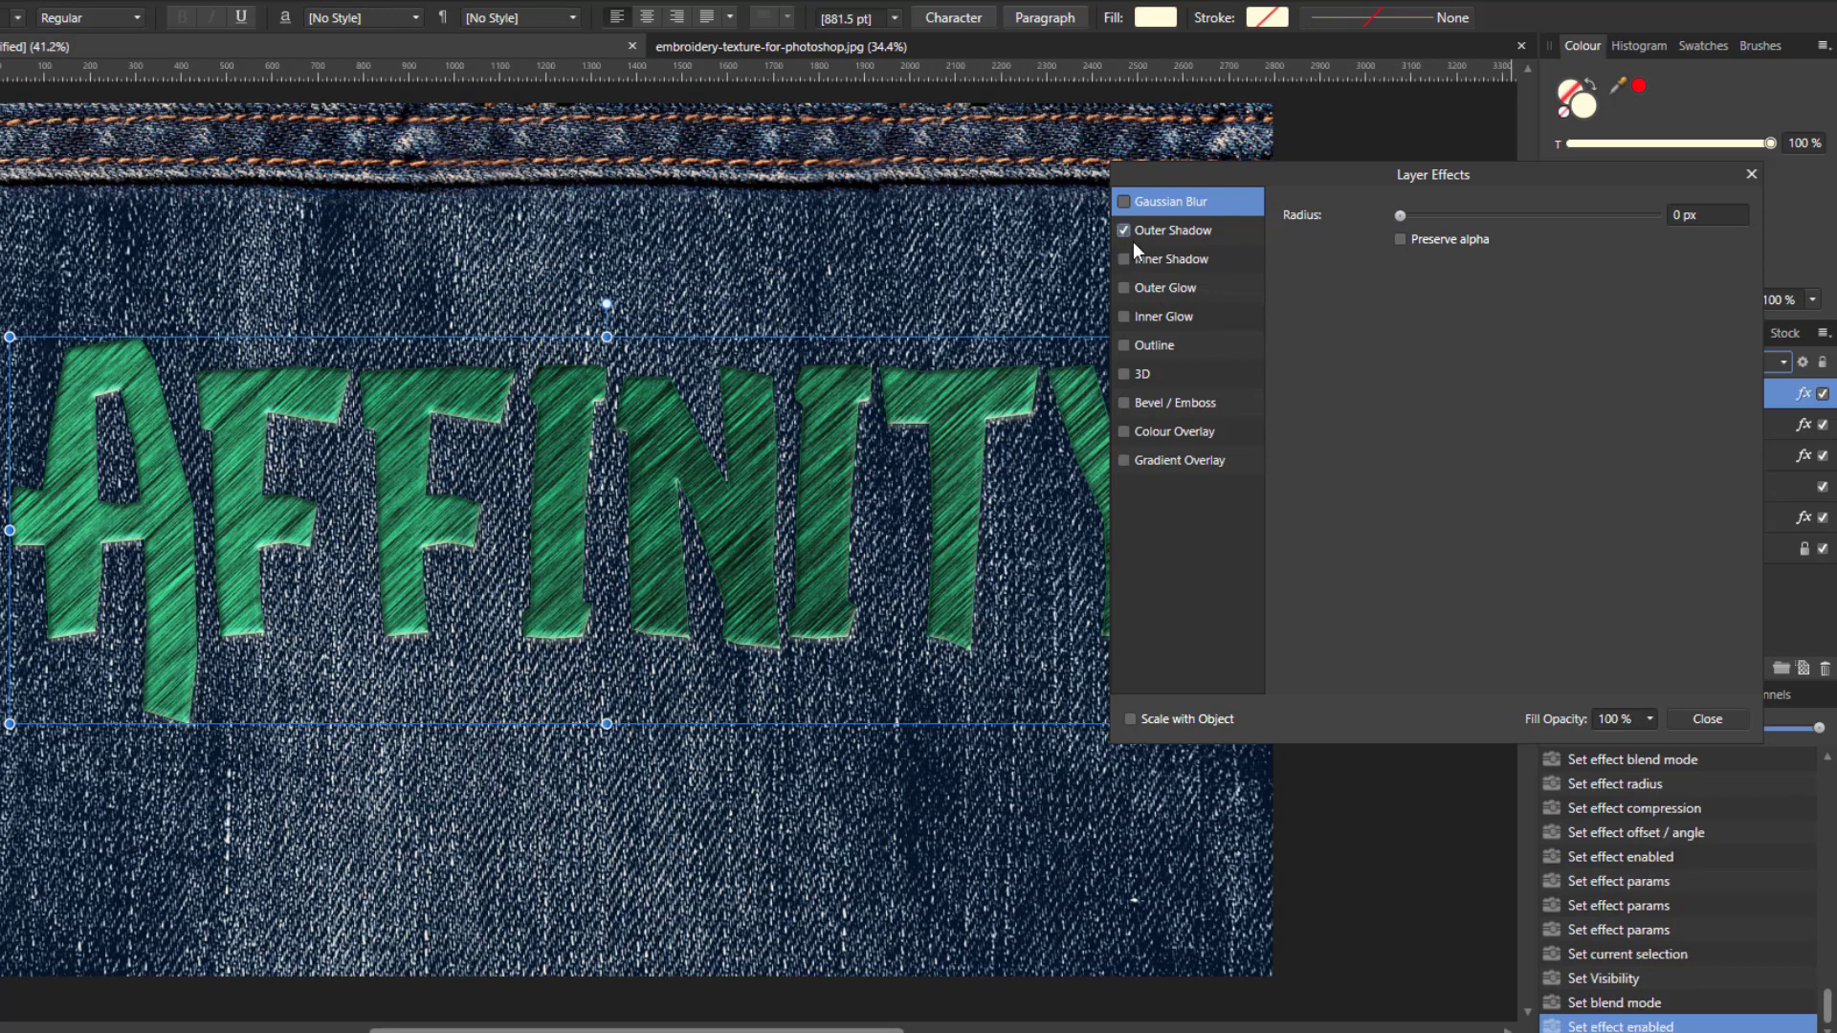
{"action": "left_click", "coordinate": [1219, 232]}
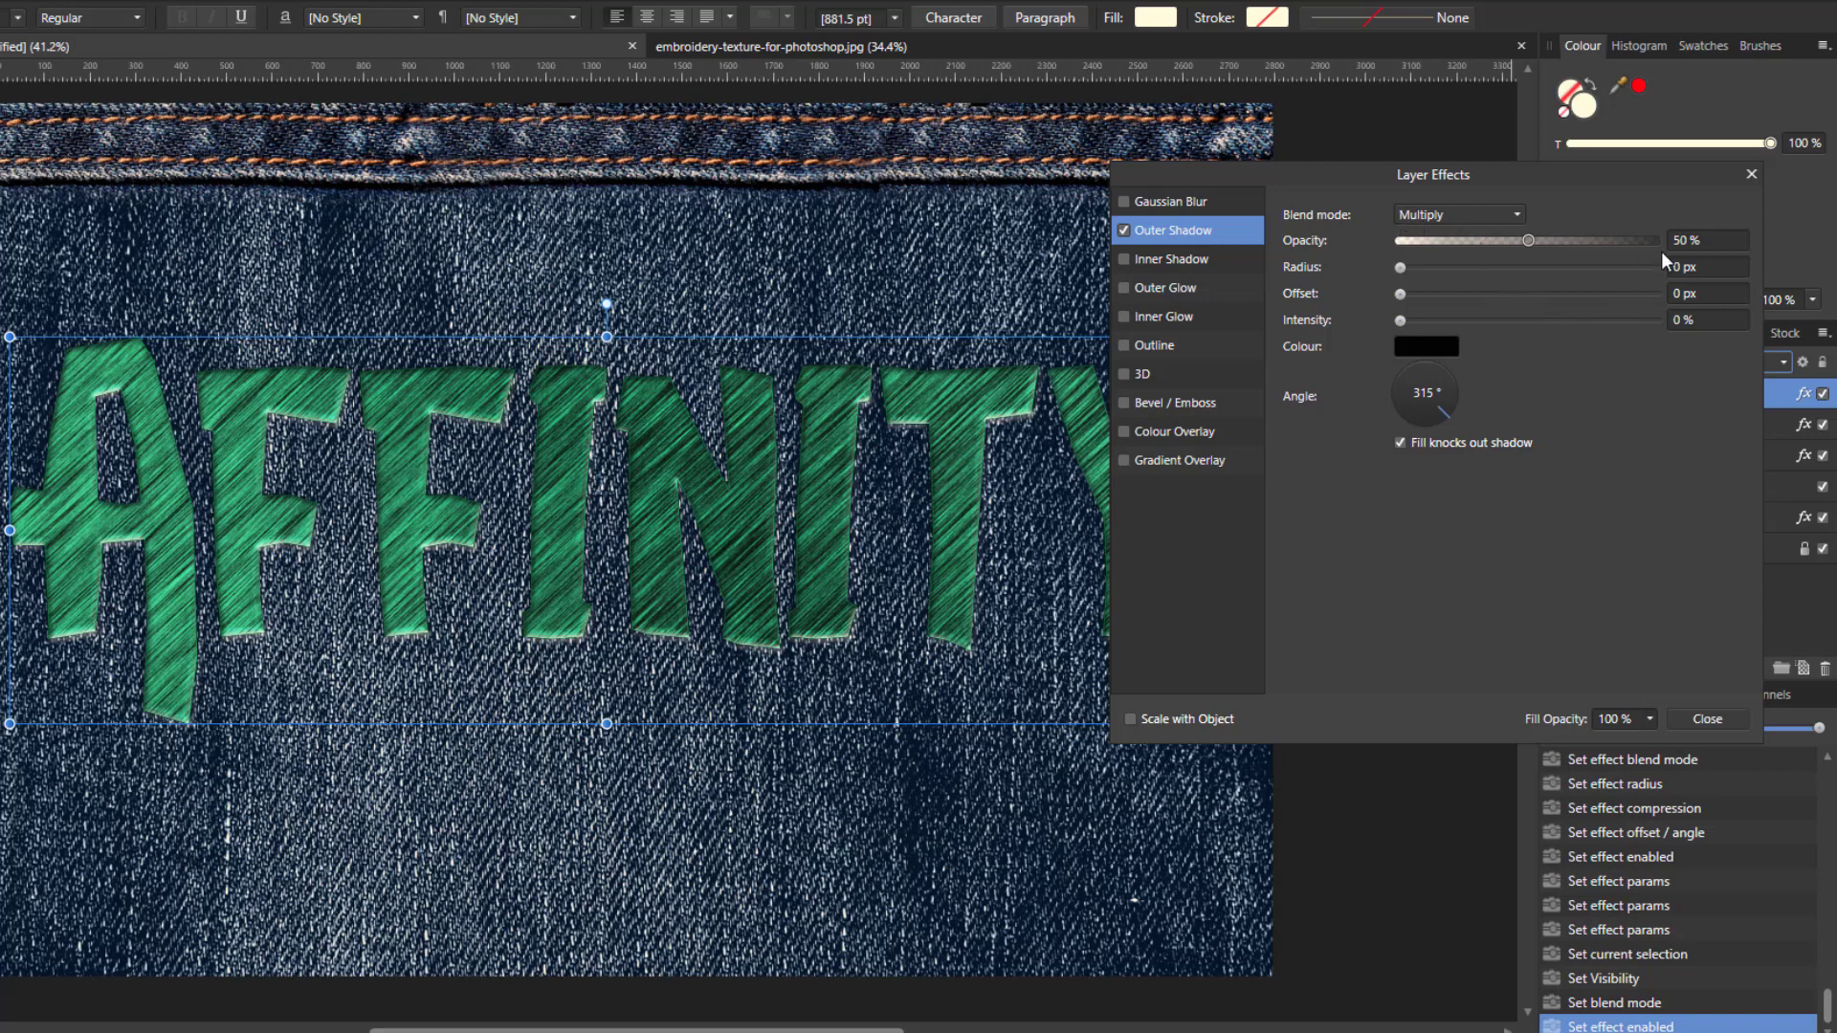
{"action": "left_click_drag", "start_coordinate": [1530, 241], "coordinate": [1549, 245]}
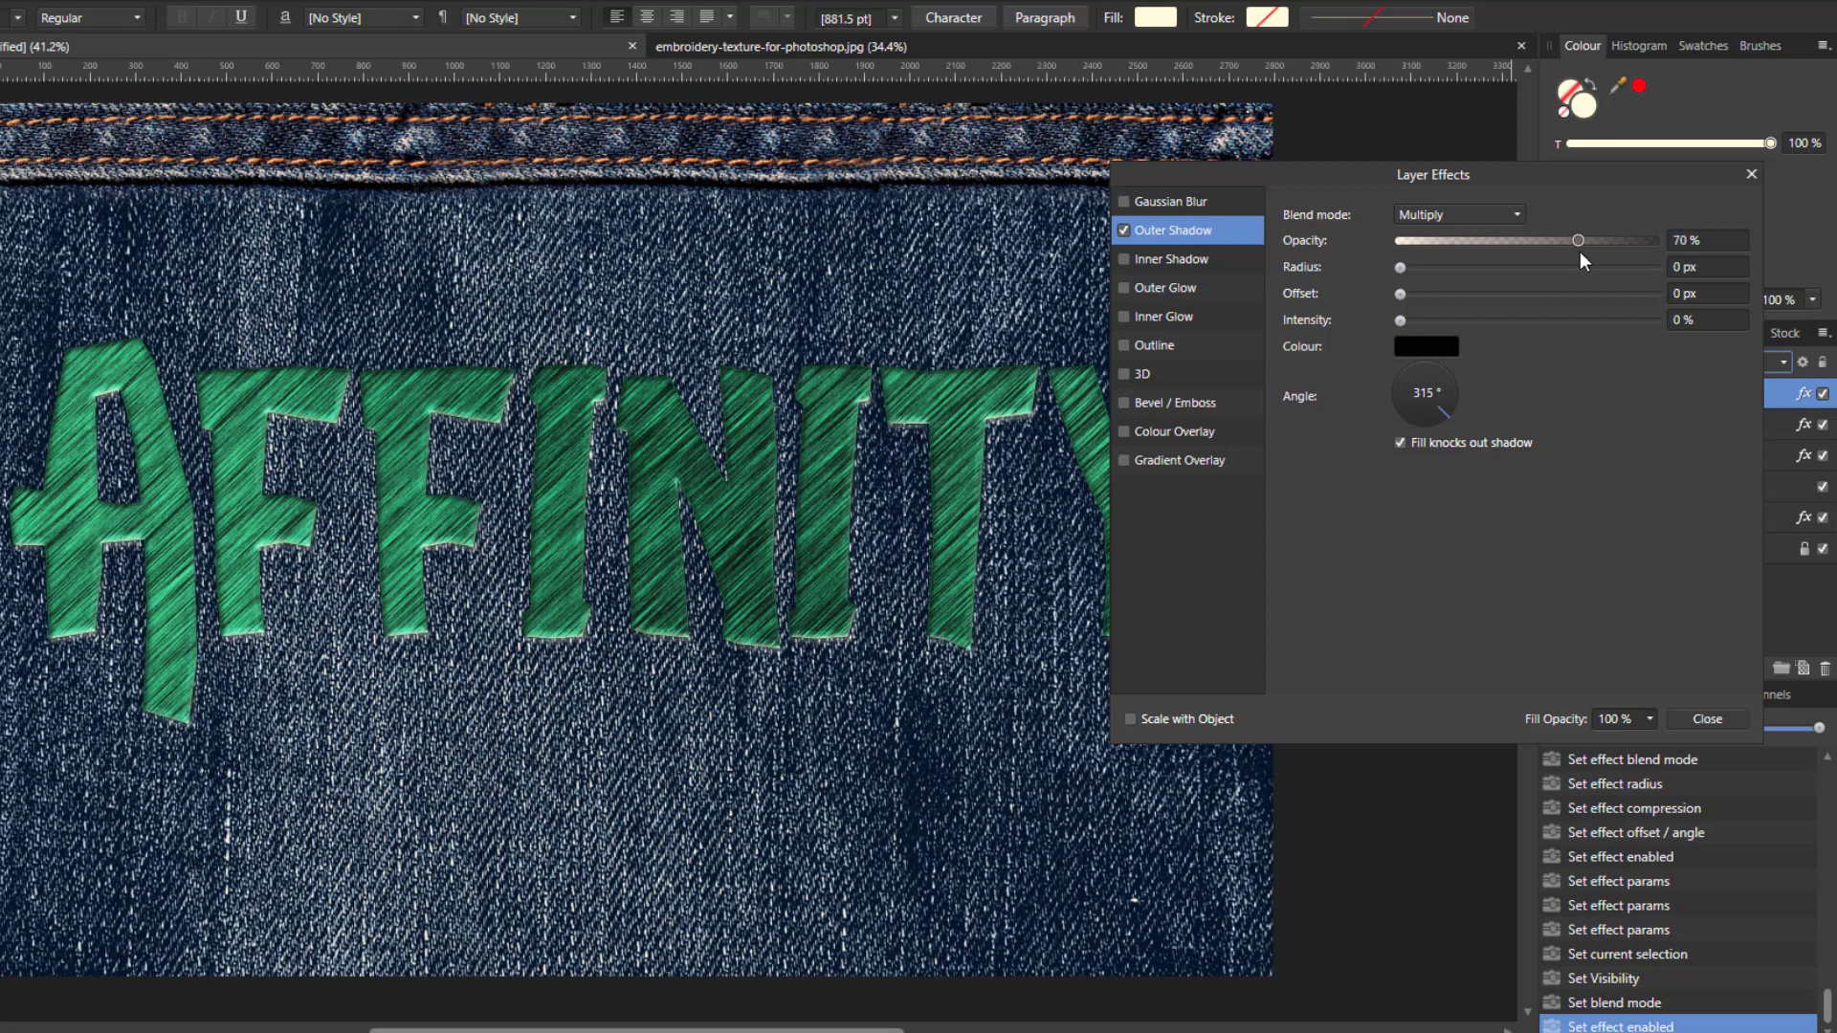
{"action": "left_click_drag", "start_coordinate": [1590, 249], "coordinate": [1592, 249]}
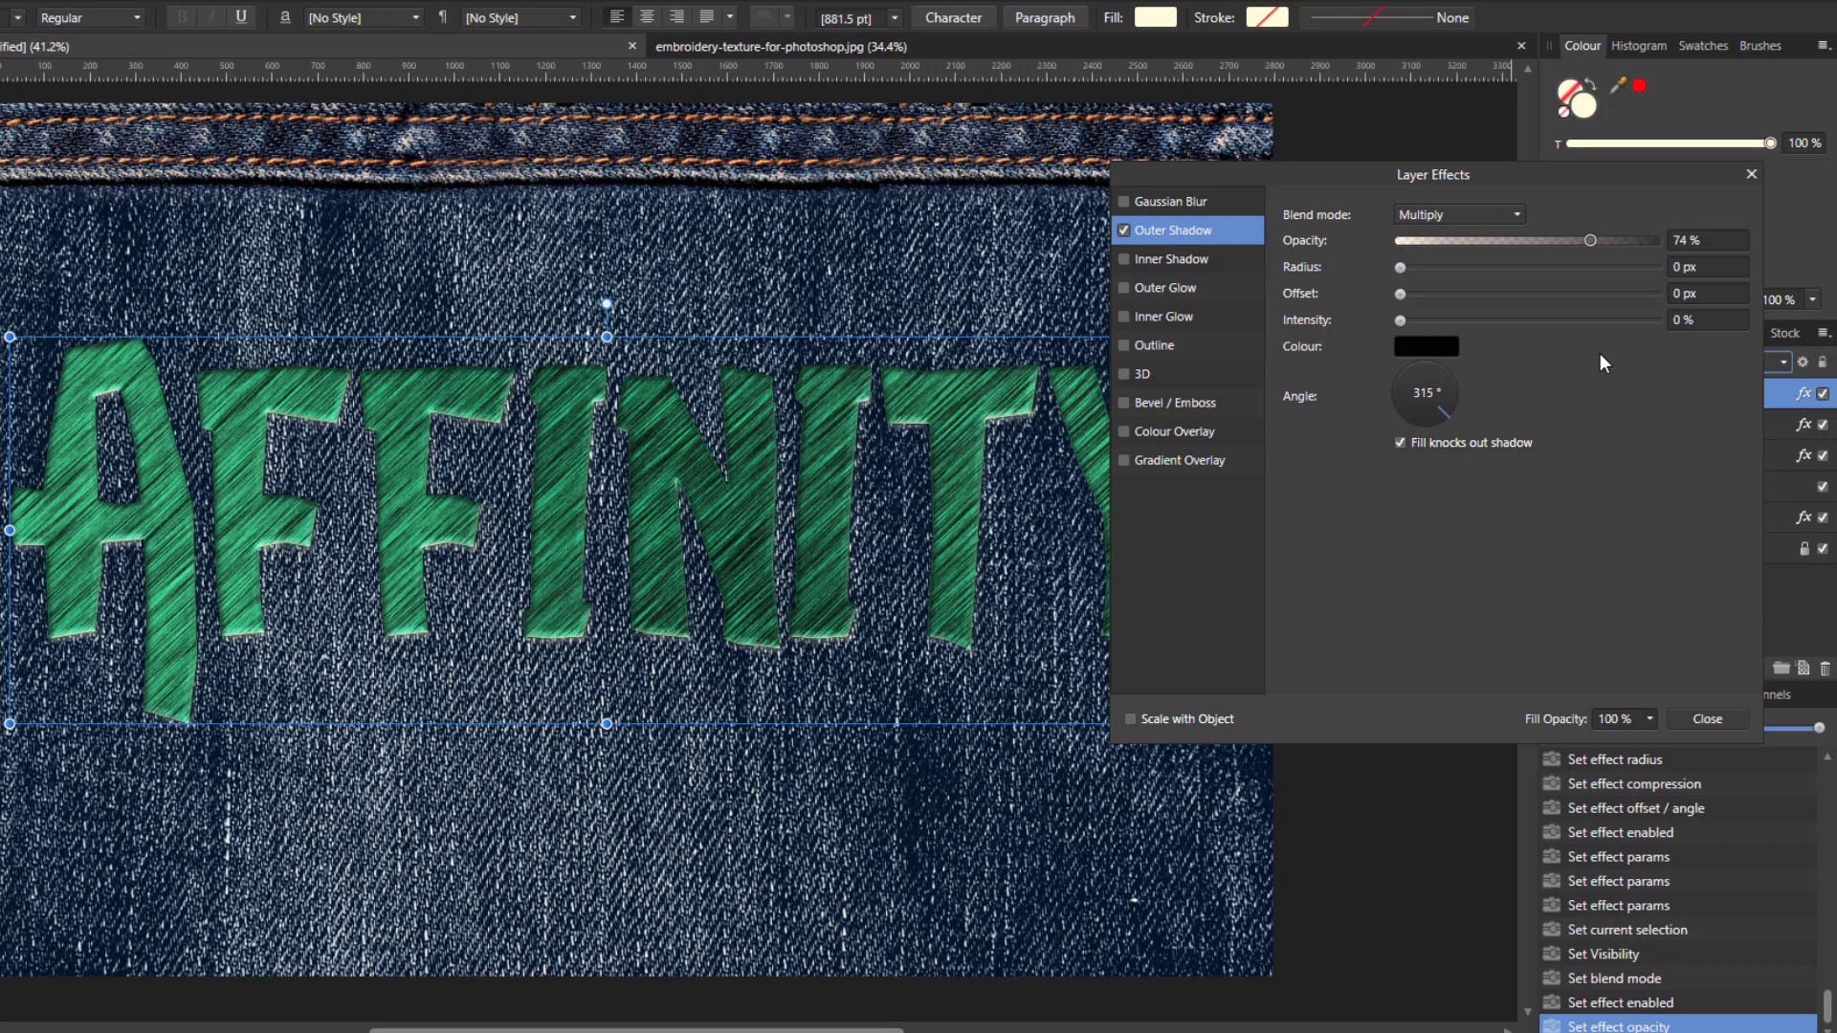
Step: Set the outer shadow of text layer 4 to a 2 px radius, 6% intensity and 135° angle
{"action": "left_click", "coordinate": [1678, 268]}
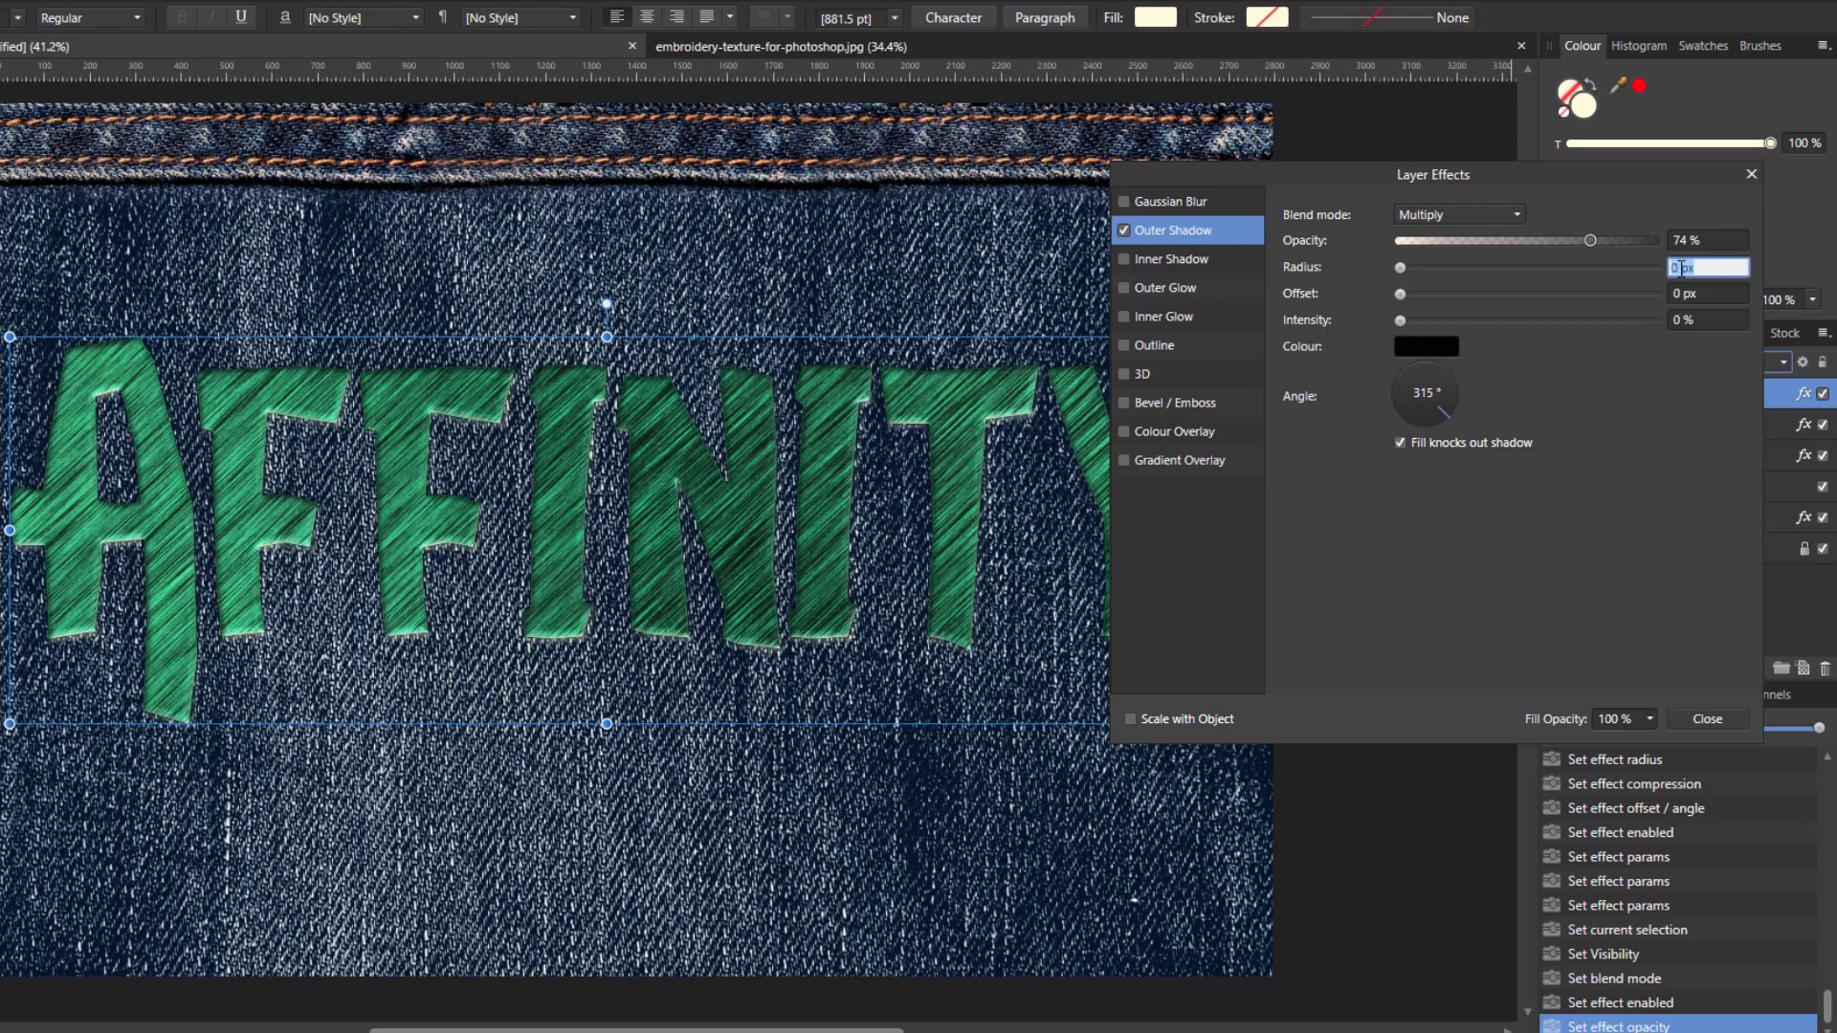
{"action": "type", "text": "2"}
{"action": "key", "text": "Return"}
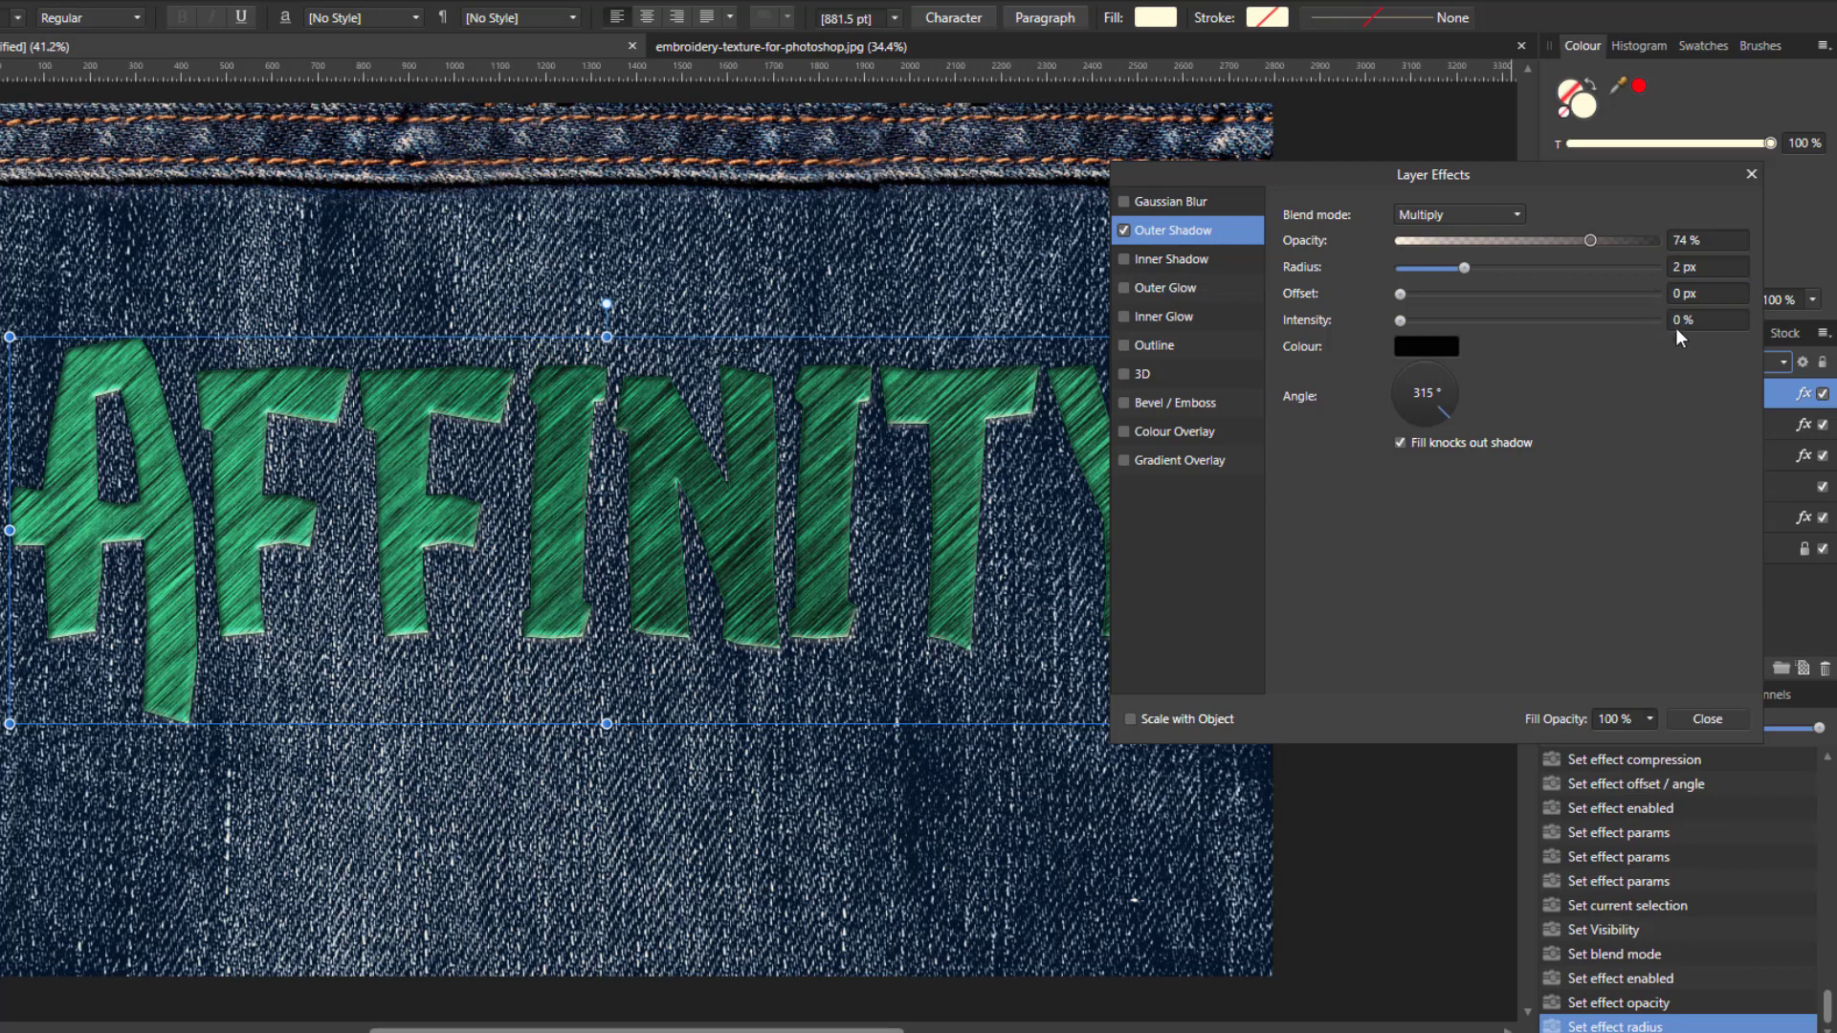
{"action": "left_click", "coordinate": [1676, 322]}
{"action": "type", "text": "6"}
{"action": "key", "text": "Return"}
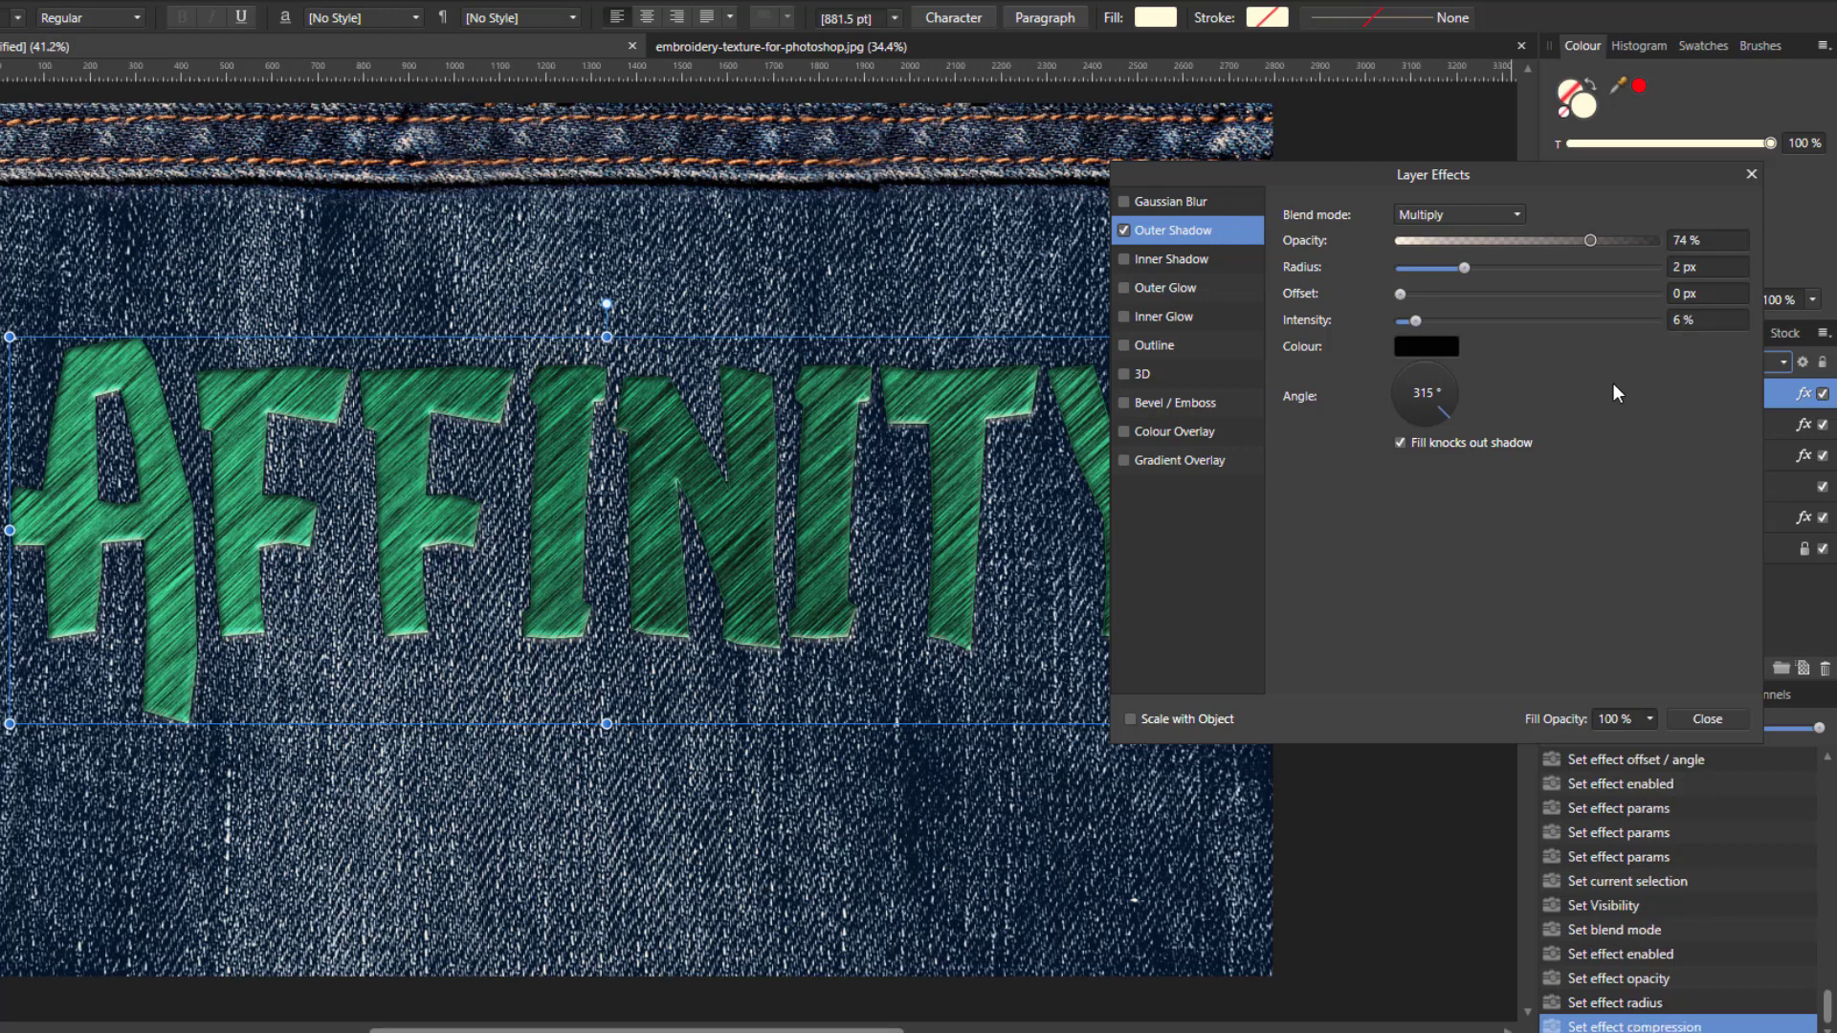
{"action": "left_click", "coordinate": [1411, 377]}
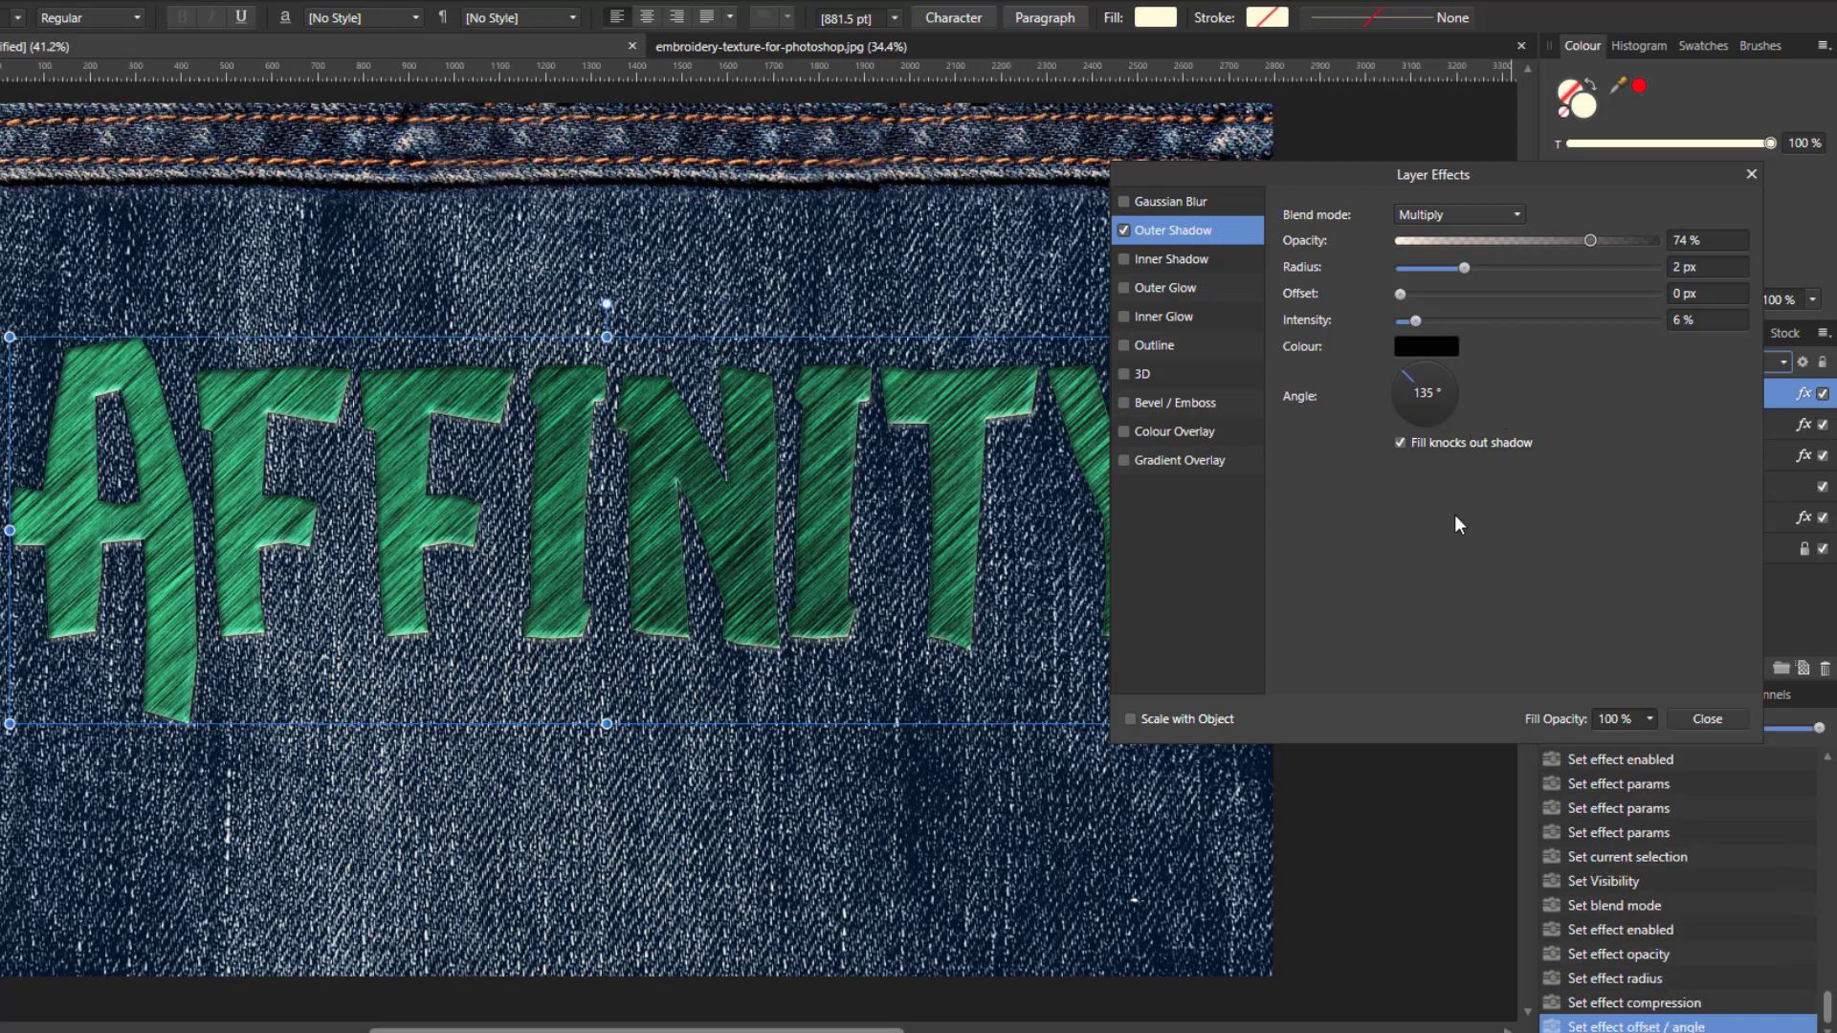
Step: Add an Inner Shadow effect to text layer 4 and raise its opacity to 74%
{"action": "left_click", "coordinate": [1124, 258]}
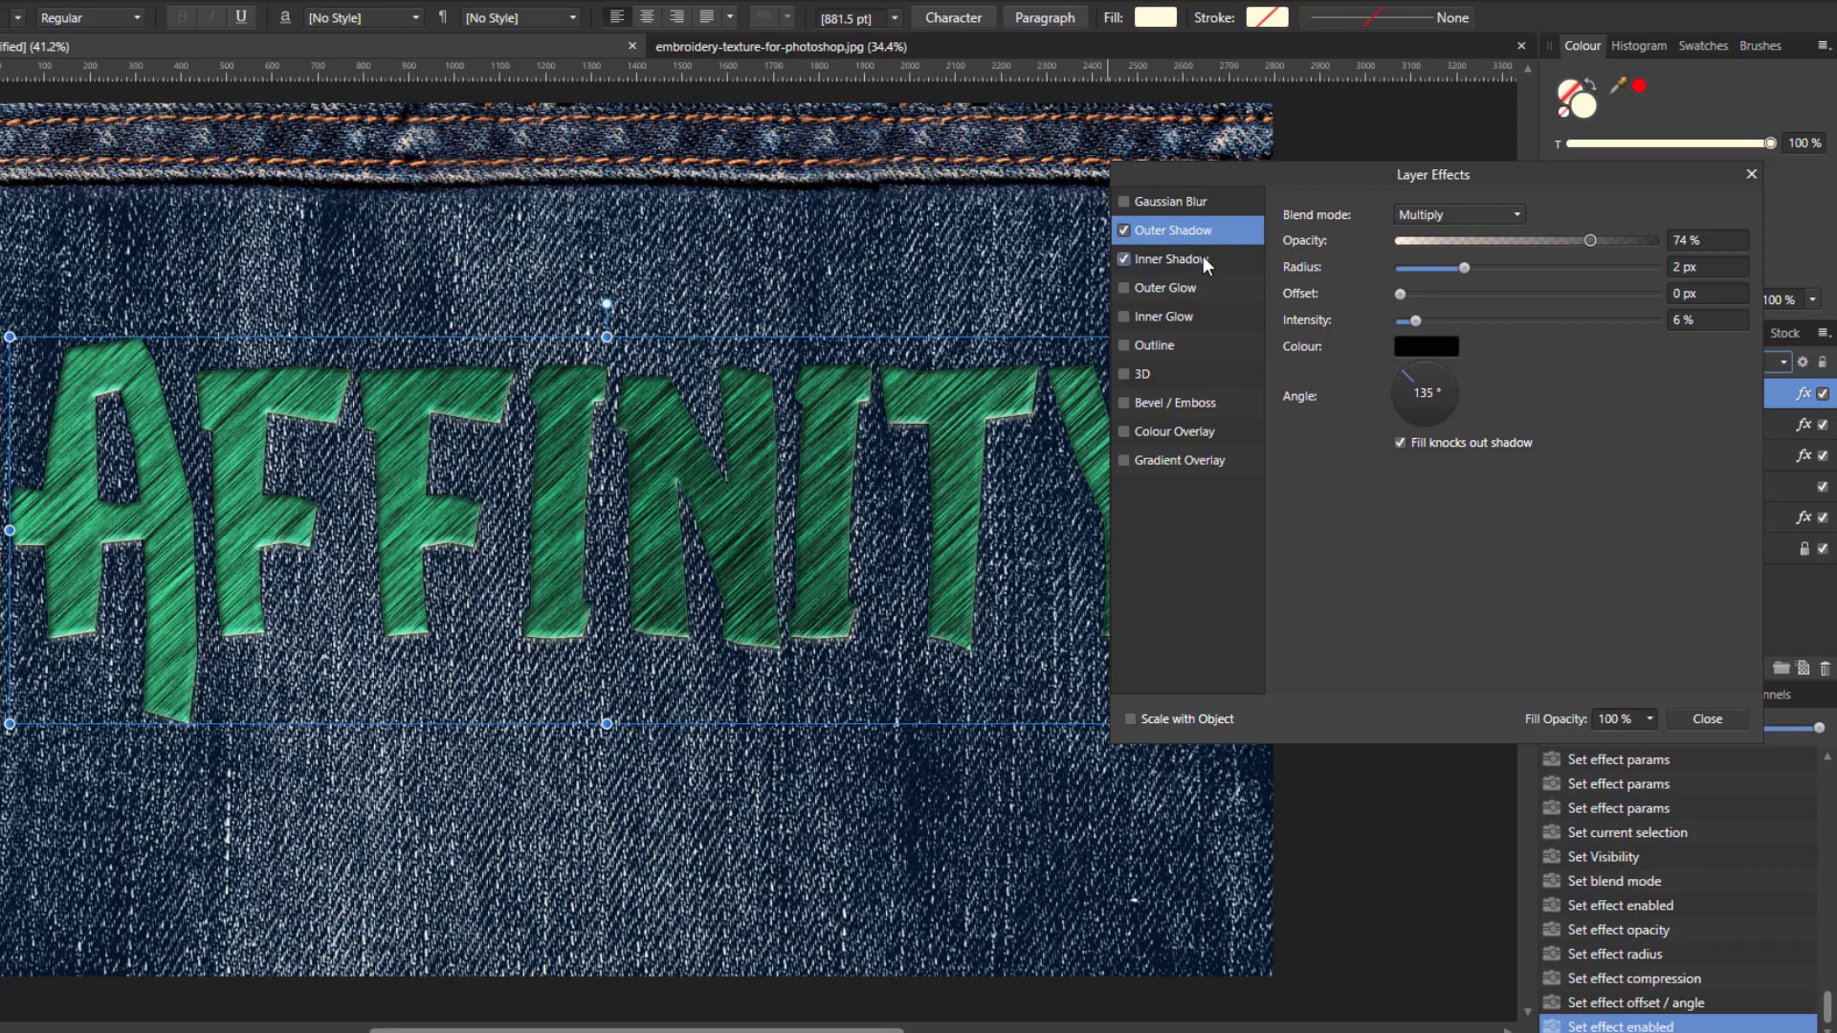
{"action": "left_click", "coordinate": [1202, 255]}
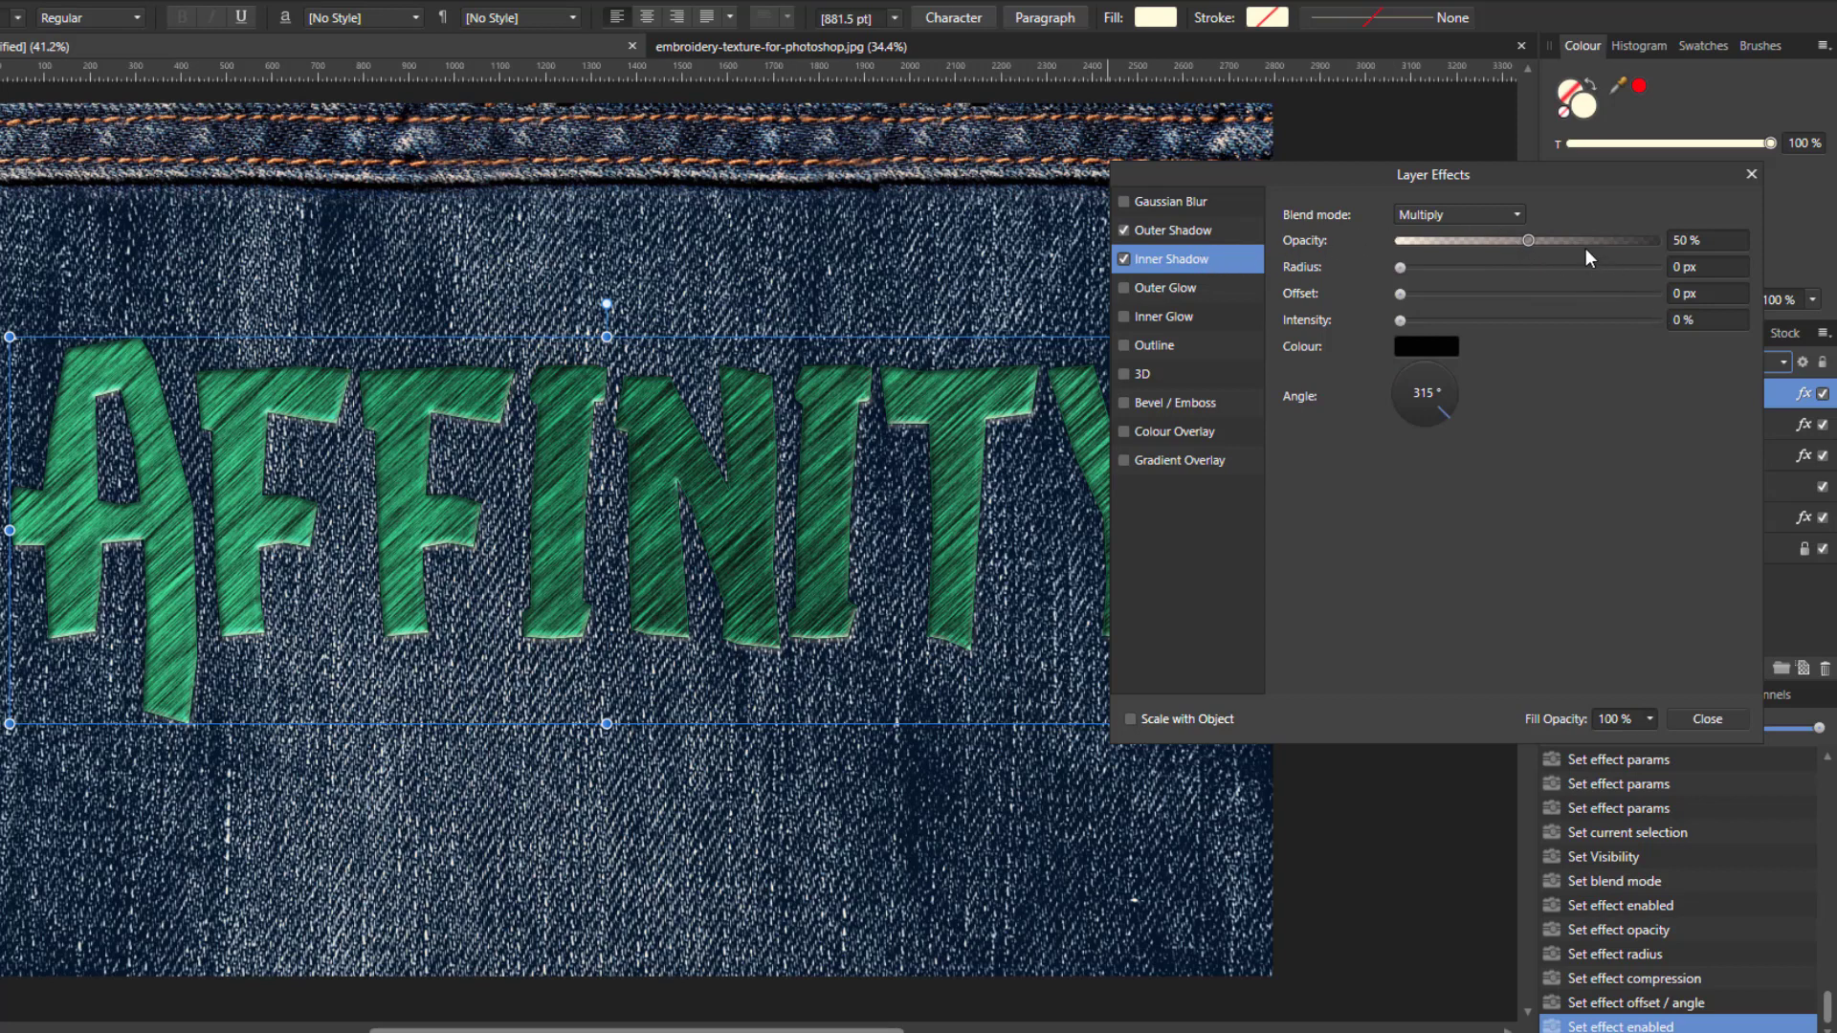
{"action": "left_click_drag", "start_coordinate": [1528, 242], "coordinate": [1588, 249]}
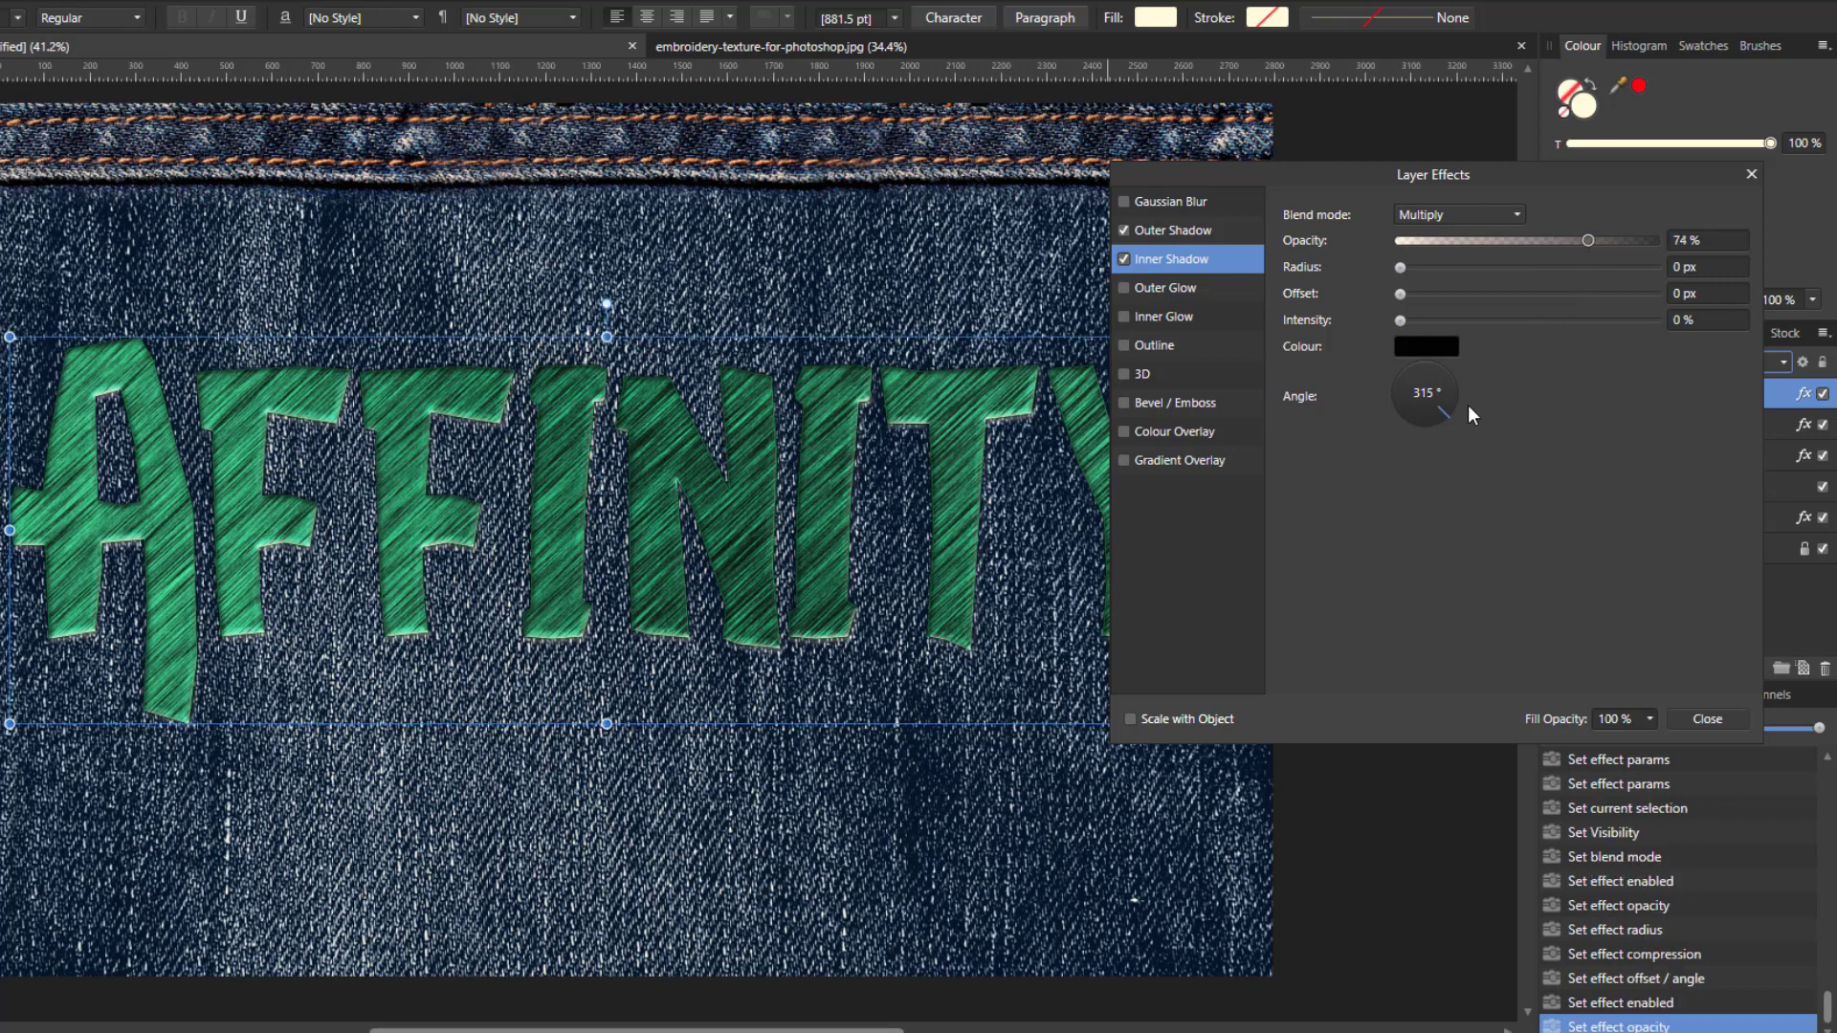
Step: Set the inner shadow to a 75 px radius, 33 px offset, 34% intensity and 135° angle, and finish editing the effects of text layer 4
{"action": "left_click", "coordinate": [1685, 267]}
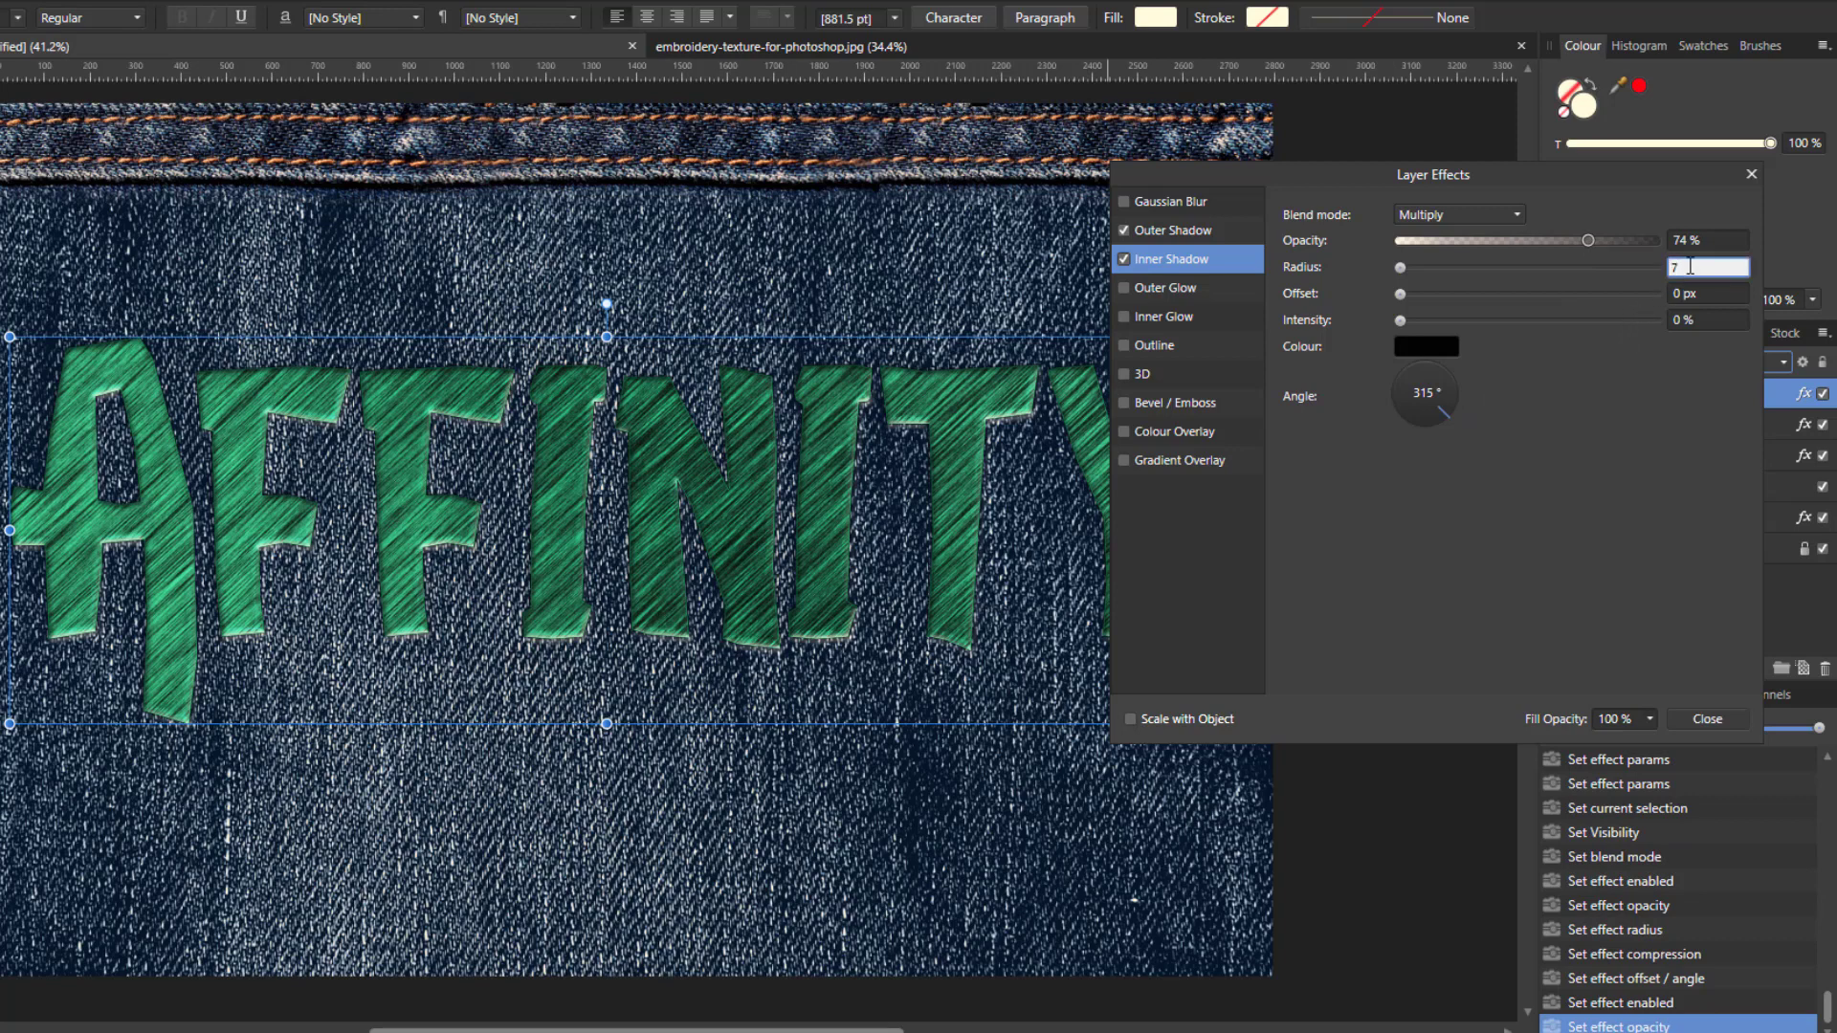
{"action": "type", "text": "5"}
{"action": "left_click", "coordinate": [1692, 295]}
{"action": "type", "text": "33"}
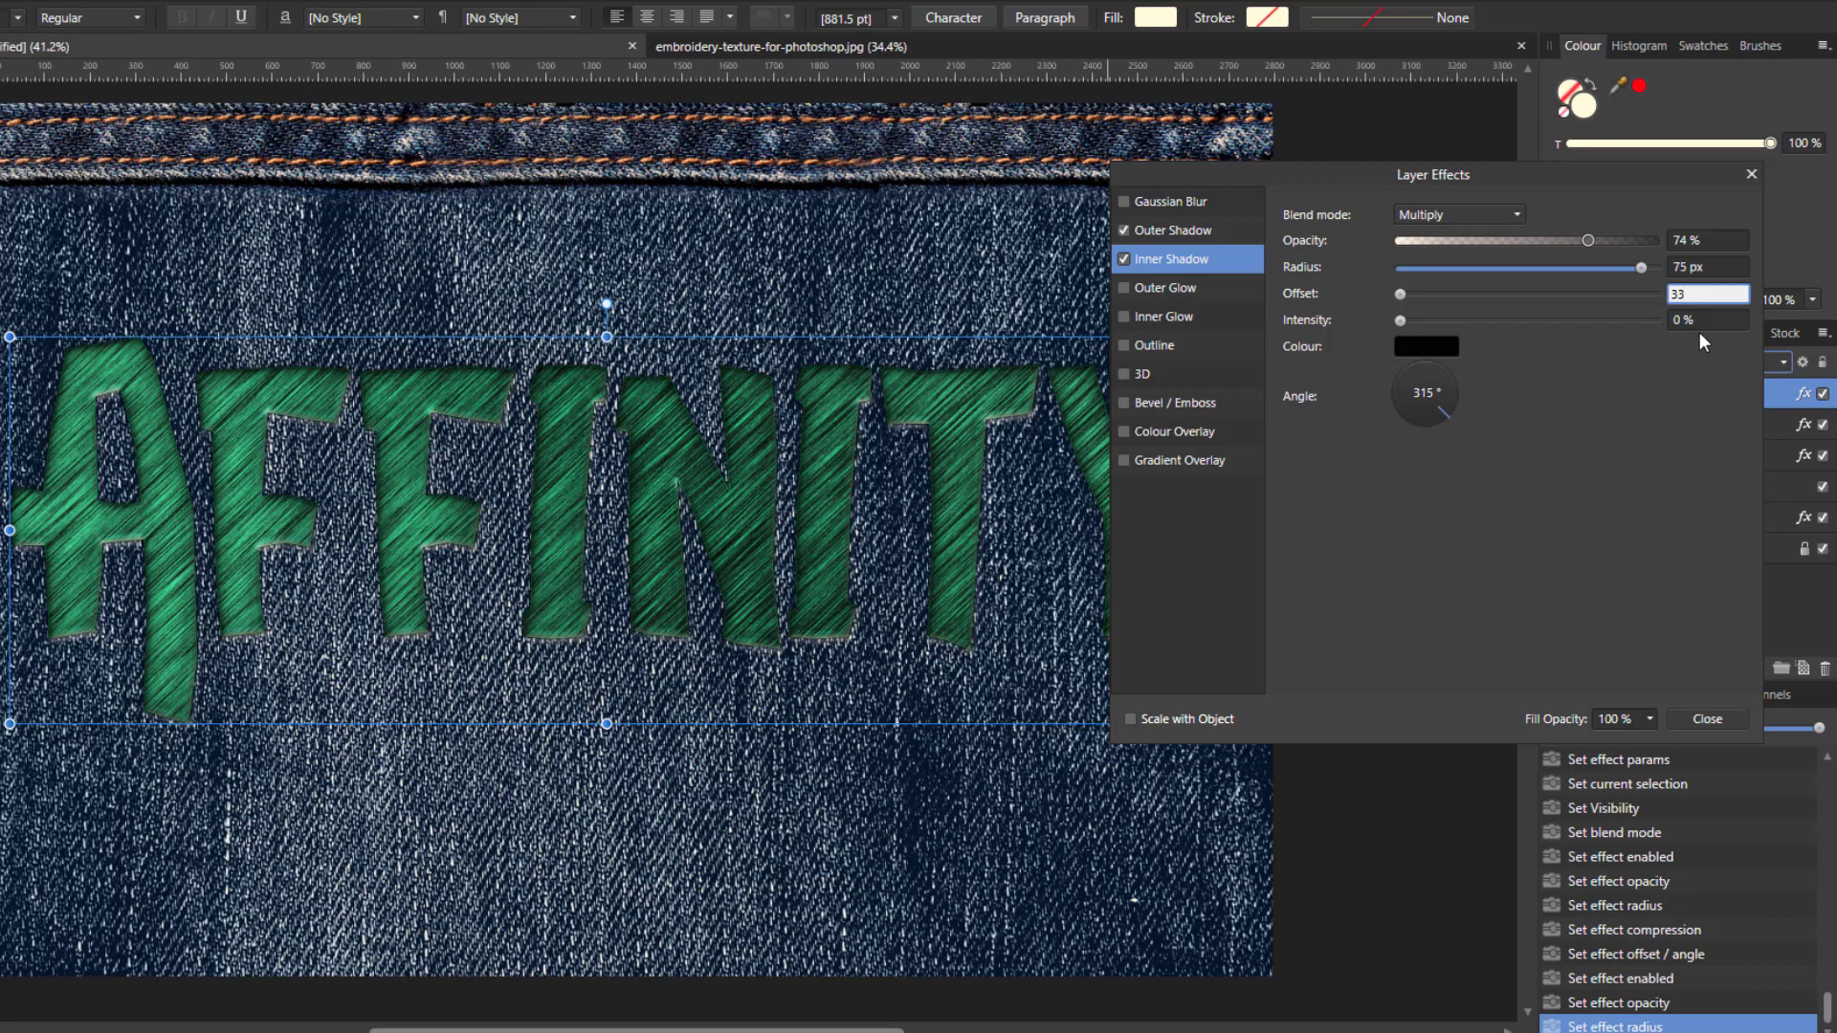
{"action": "left_click", "coordinate": [1689, 320]}
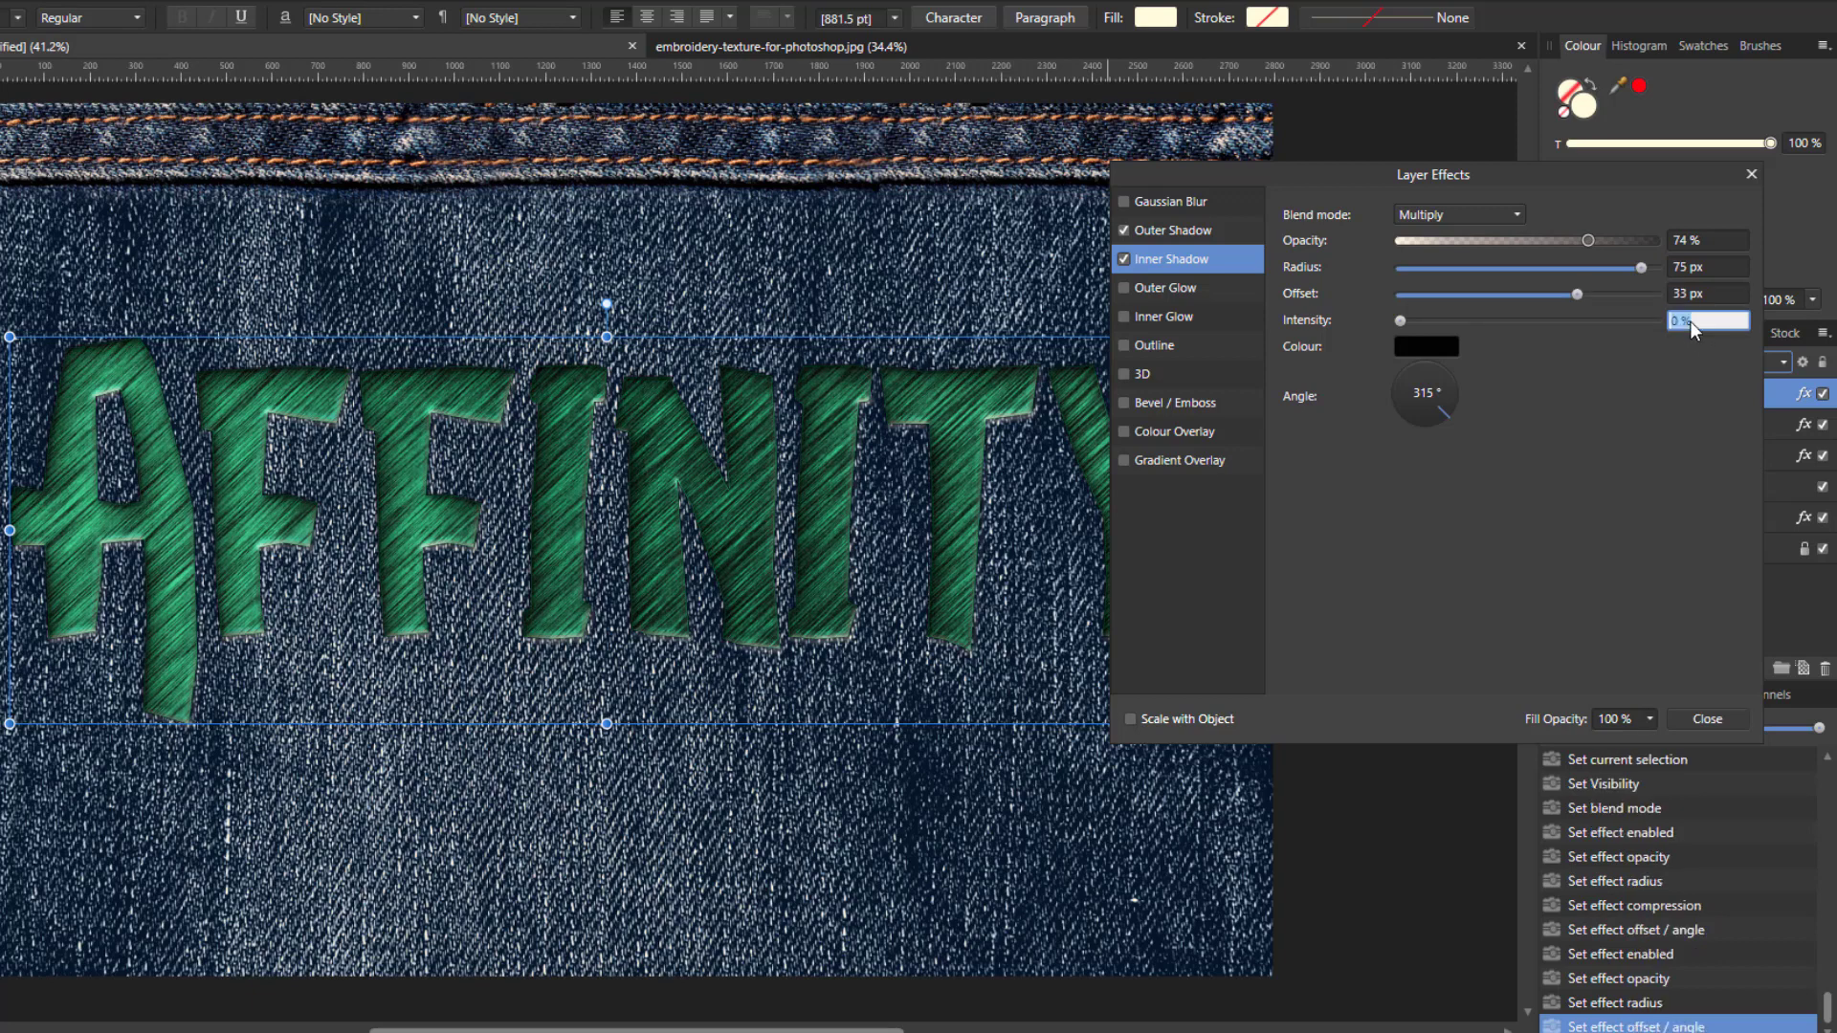
{"action": "type", "text": "34"}
{"action": "key", "text": "Return"}
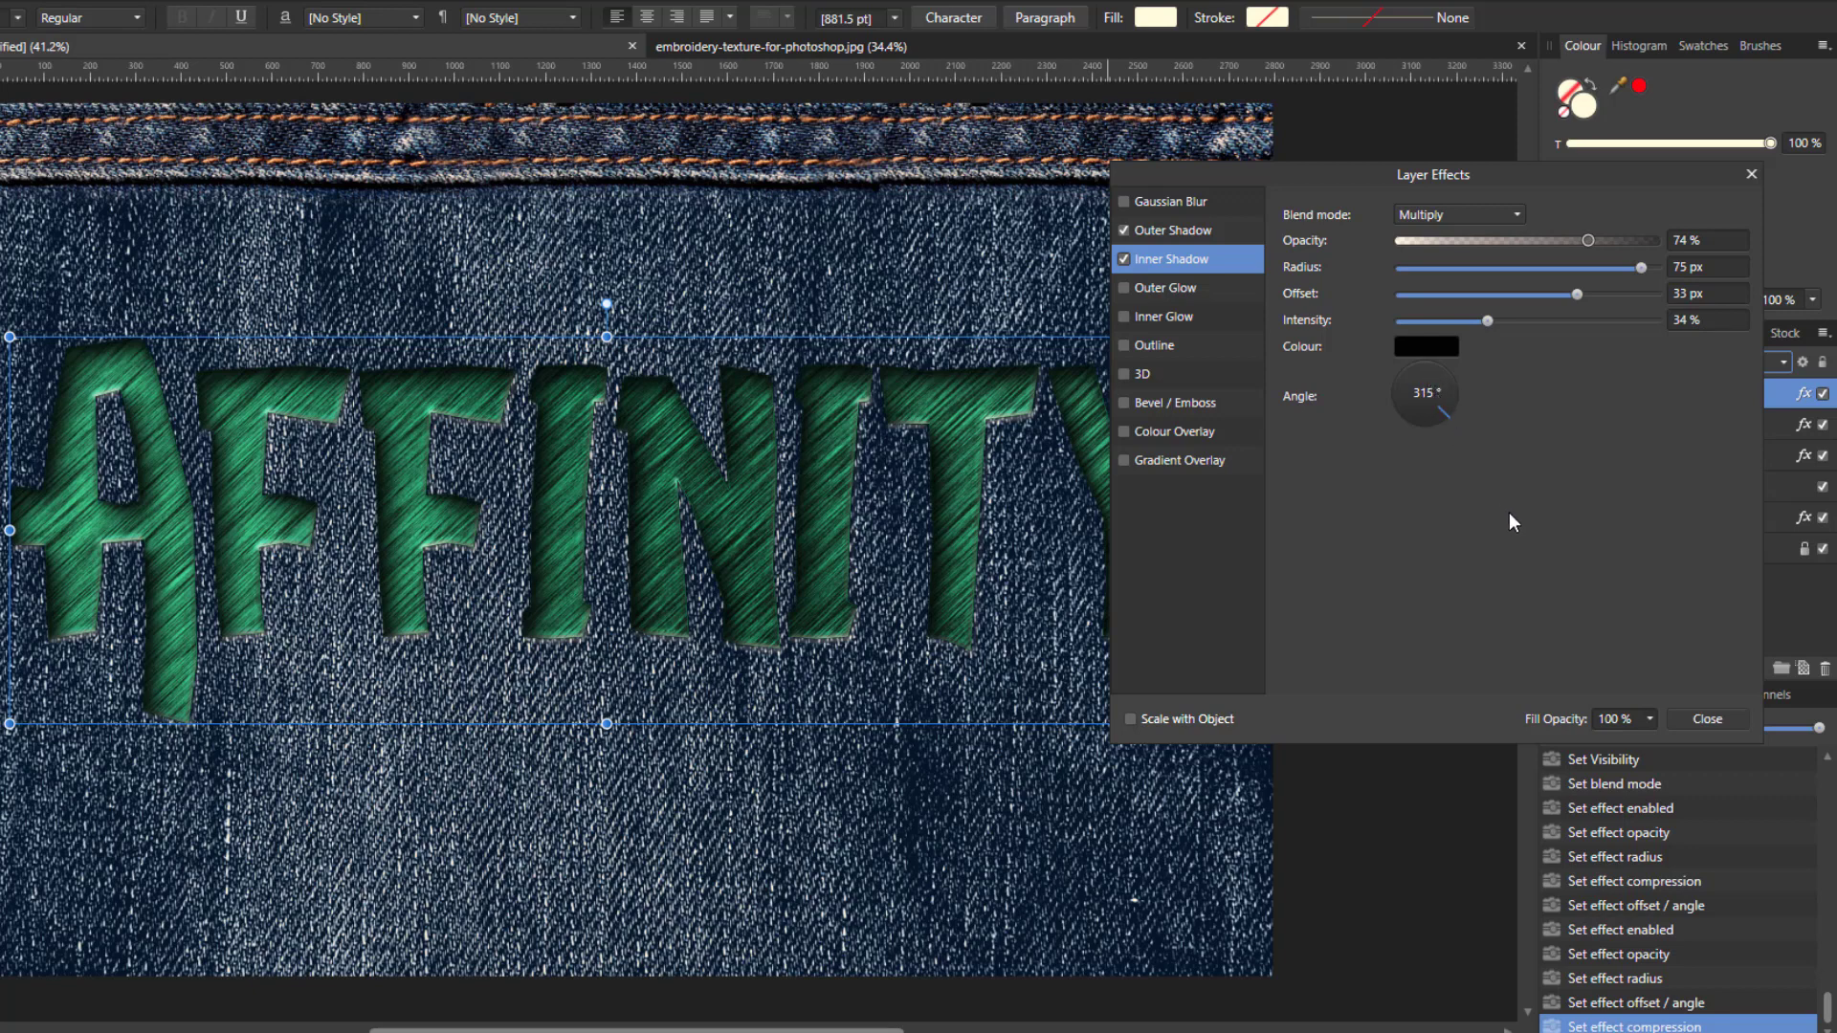
{"action": "left_click", "coordinate": [1405, 374]}
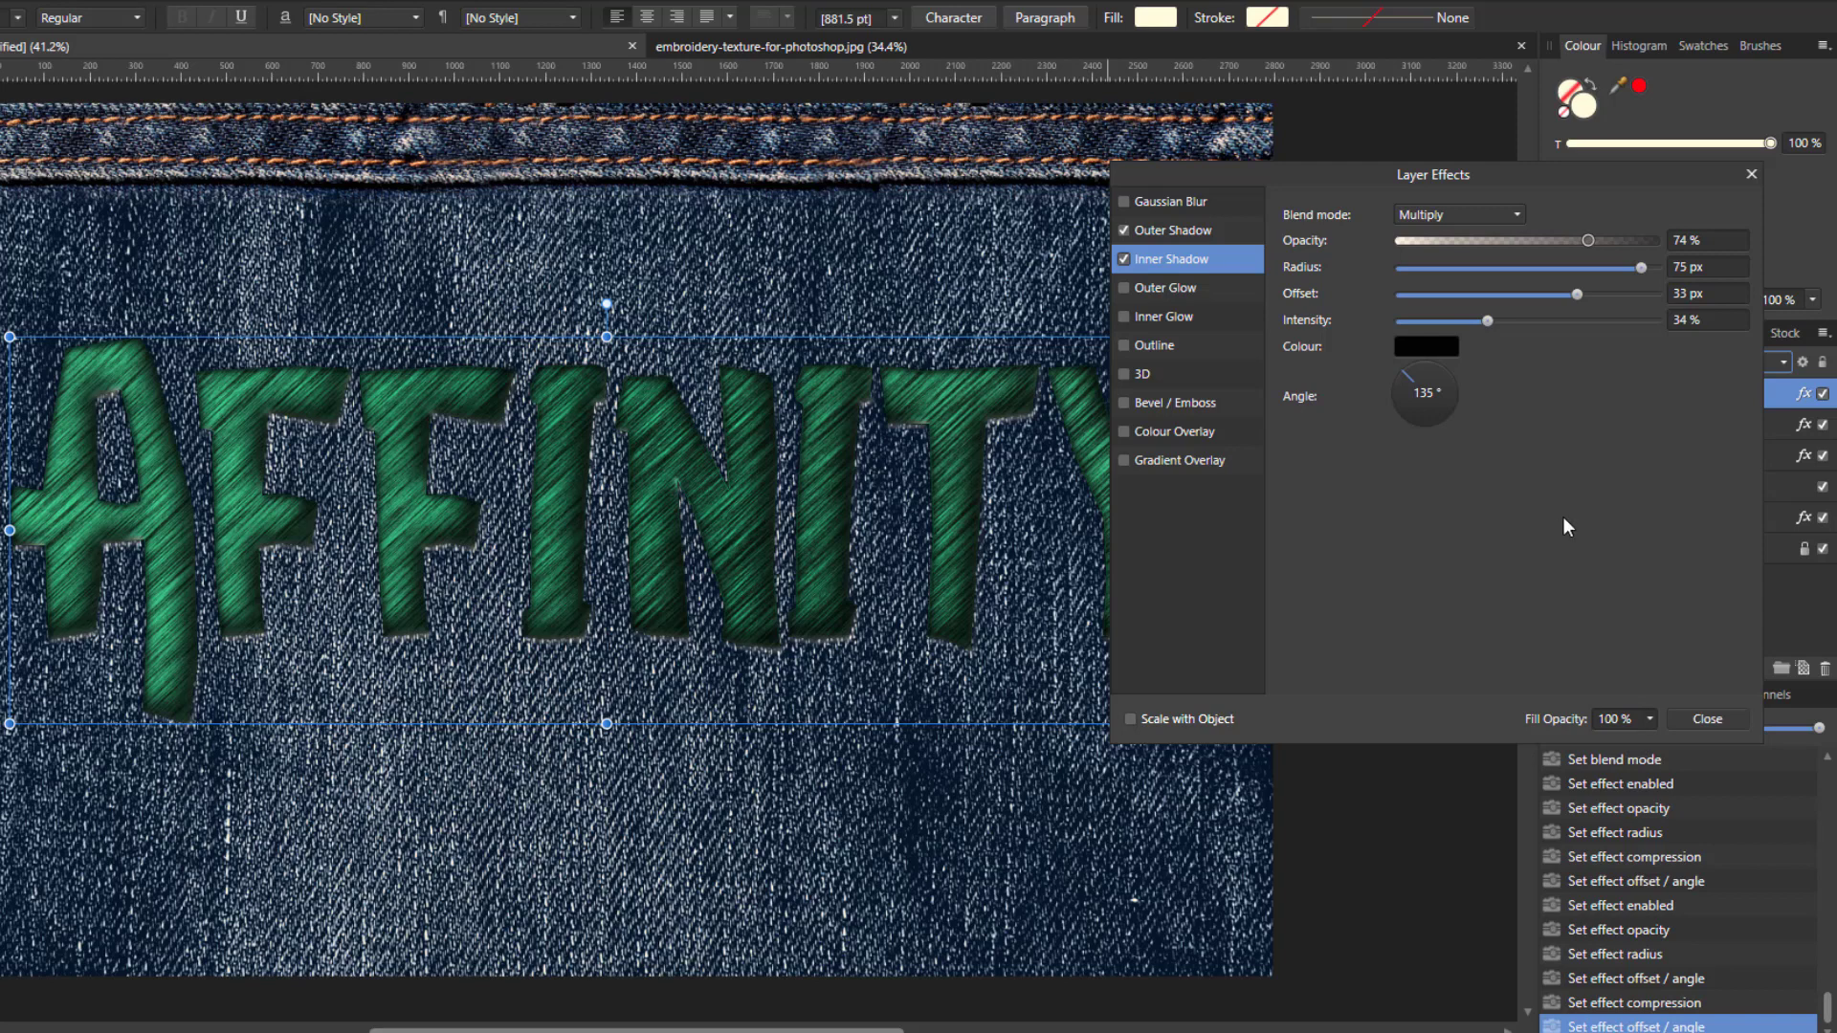
{"action": "left_click", "coordinate": [1708, 720]}
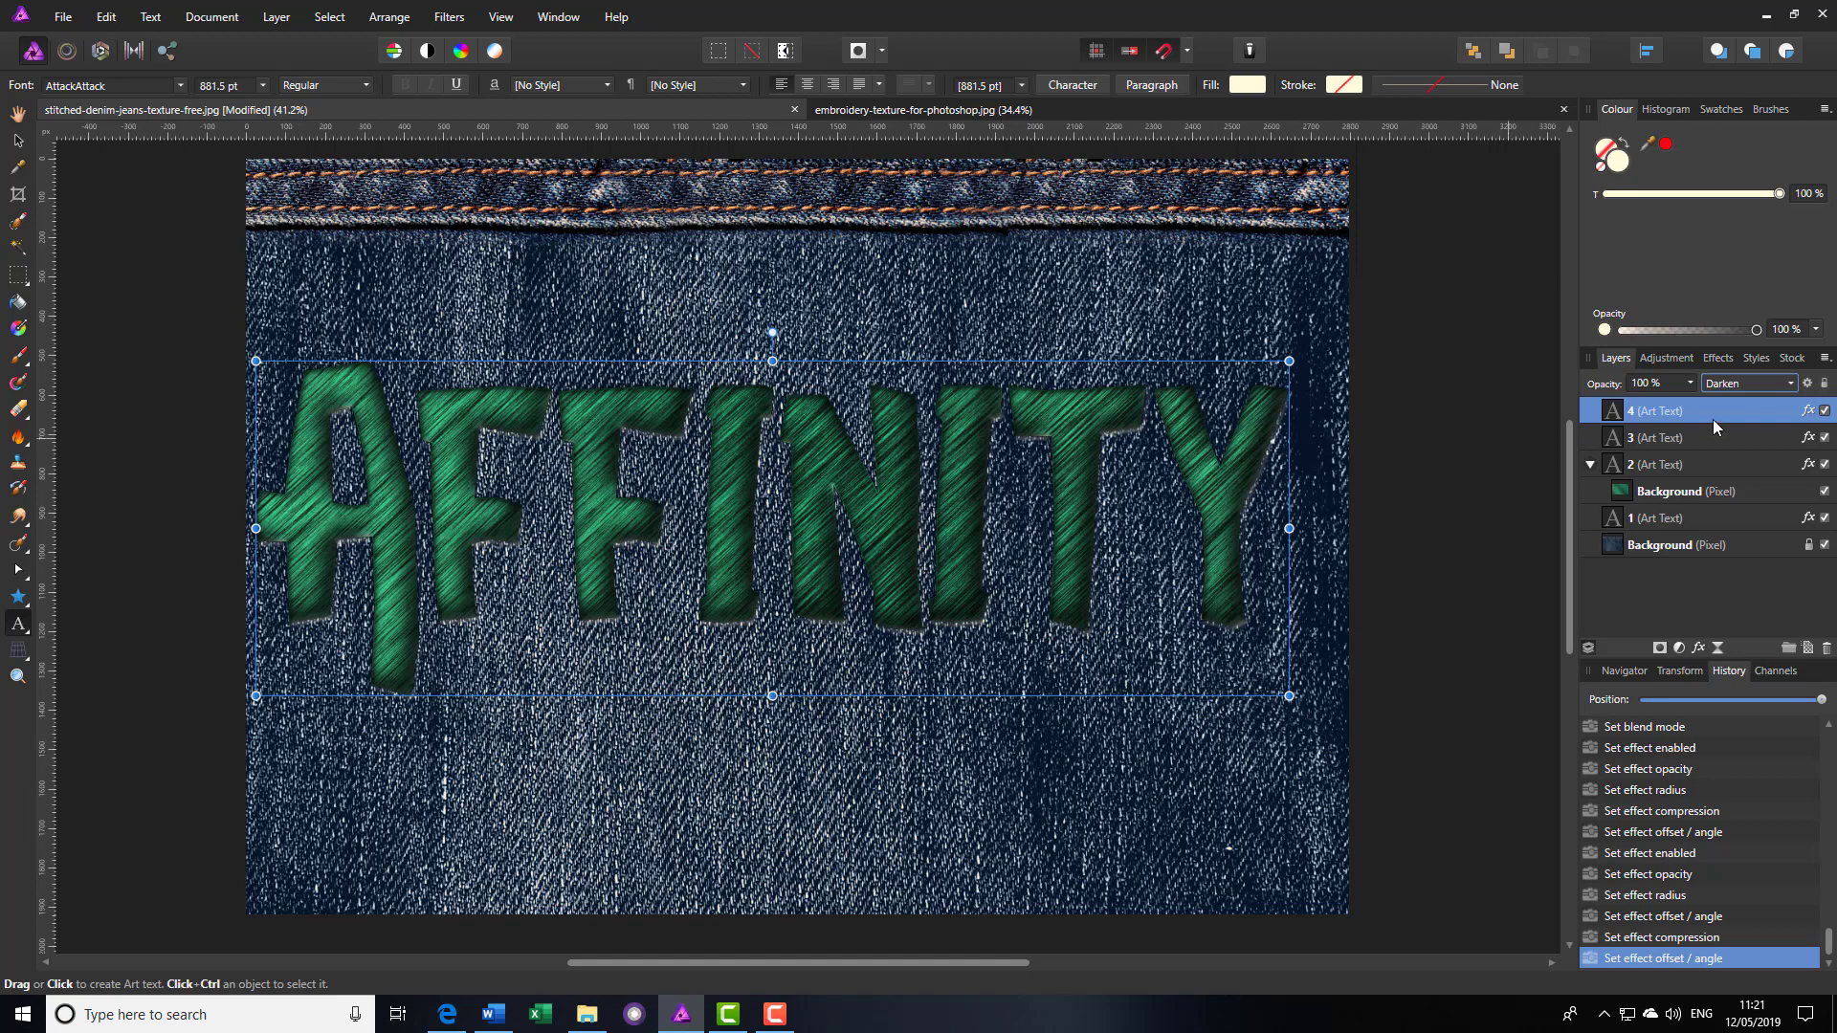
Step: Merge the visible layers into a new pixel layer and start the Perspective tool on it with the grid hidden
{"action": "right_click", "coordinate": [1667, 410]}
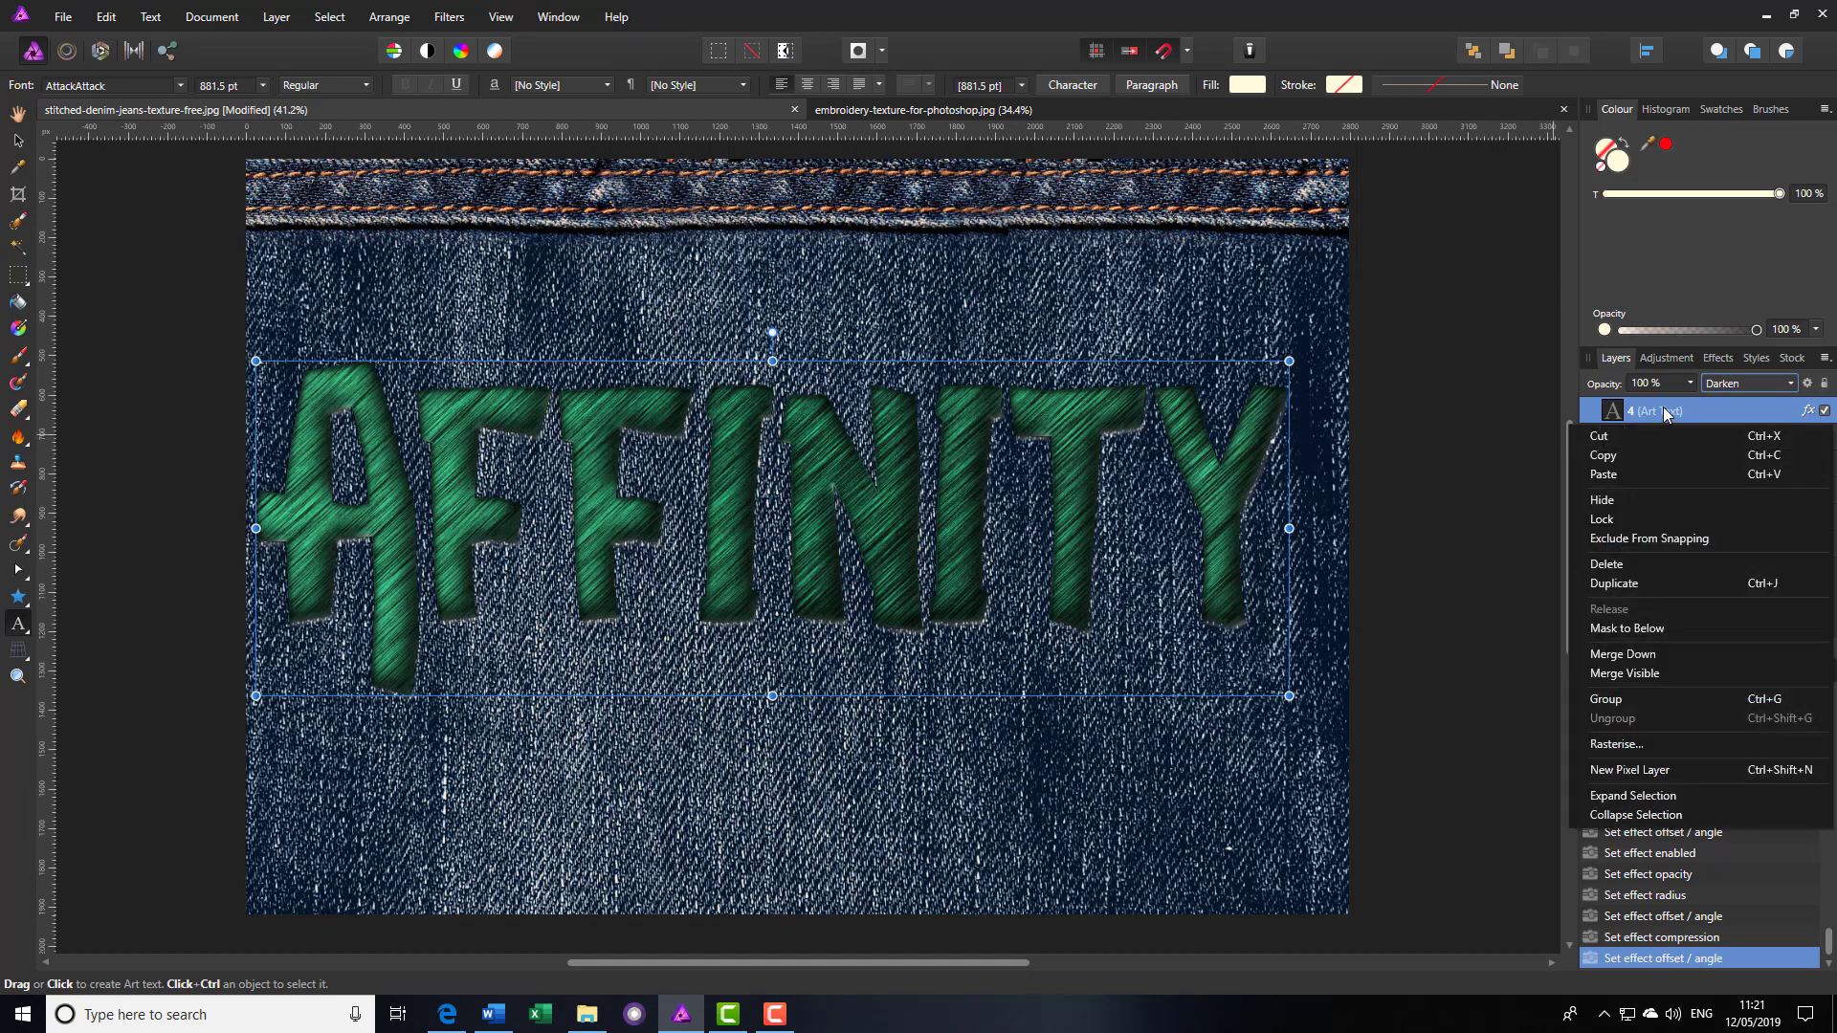
{"action": "left_click", "coordinate": [1625, 675]}
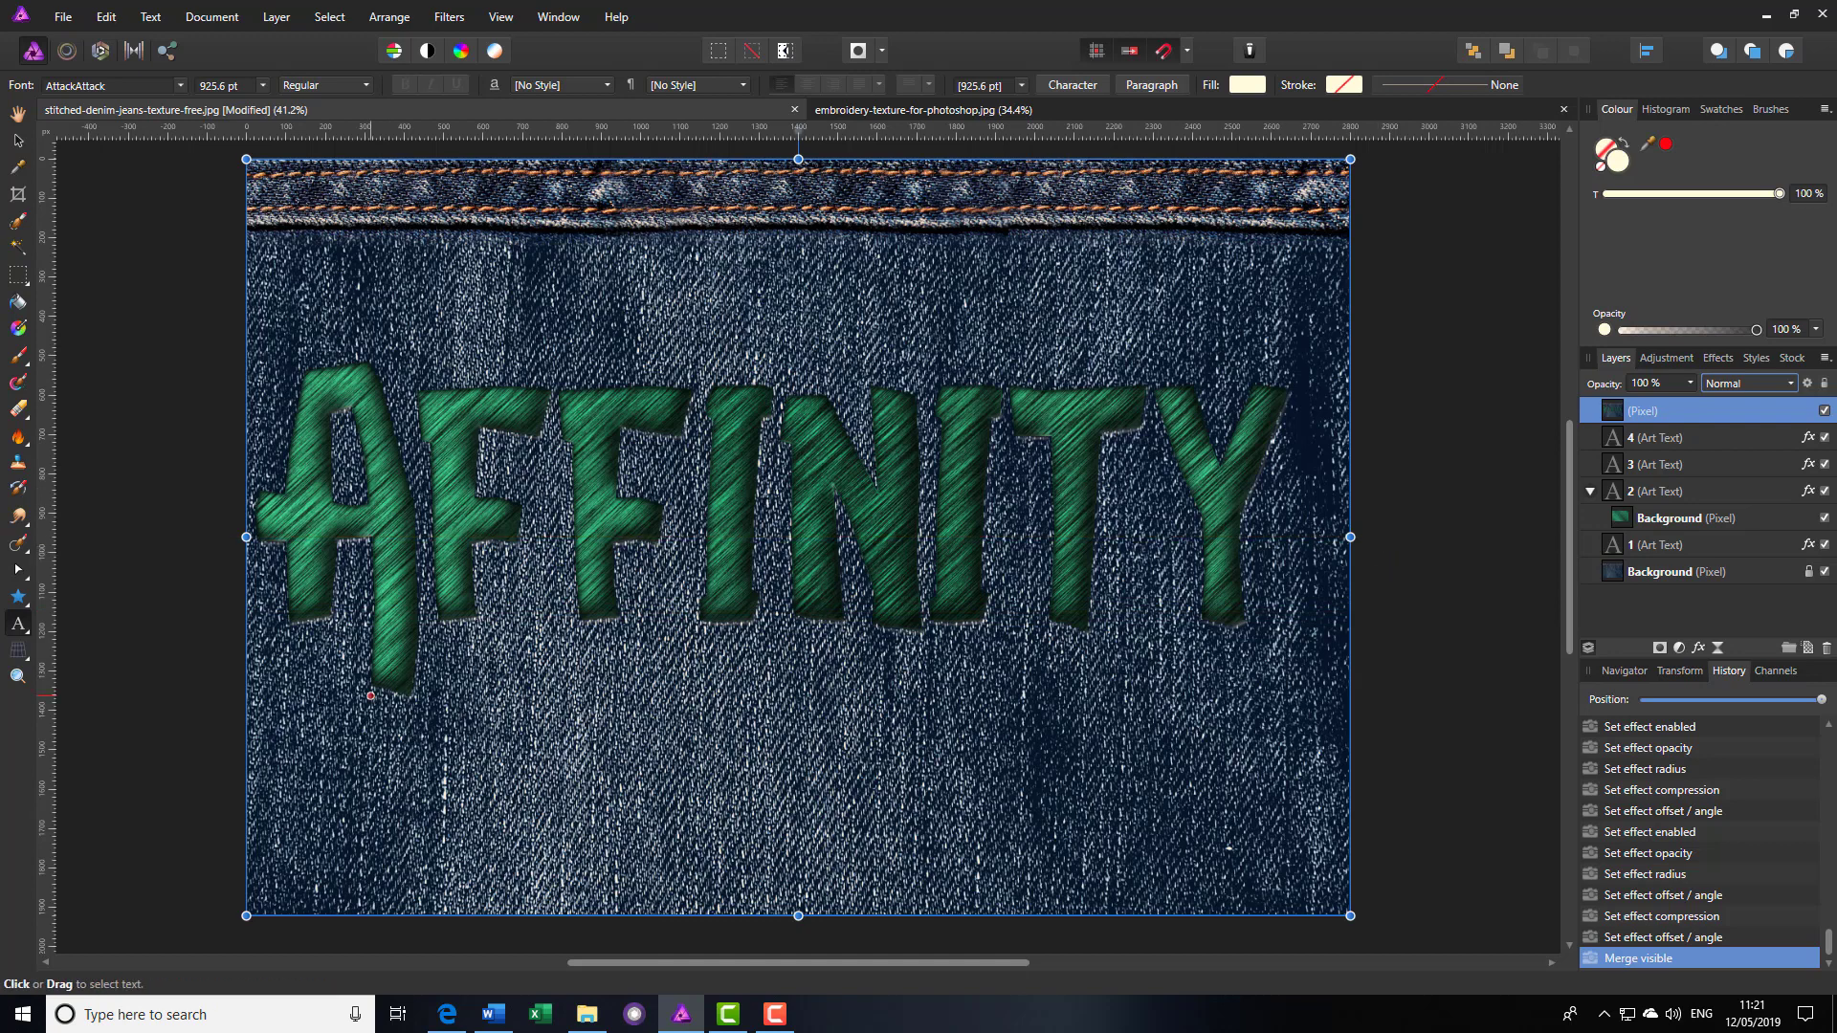
{"action": "left_click", "coordinate": [27, 663]}
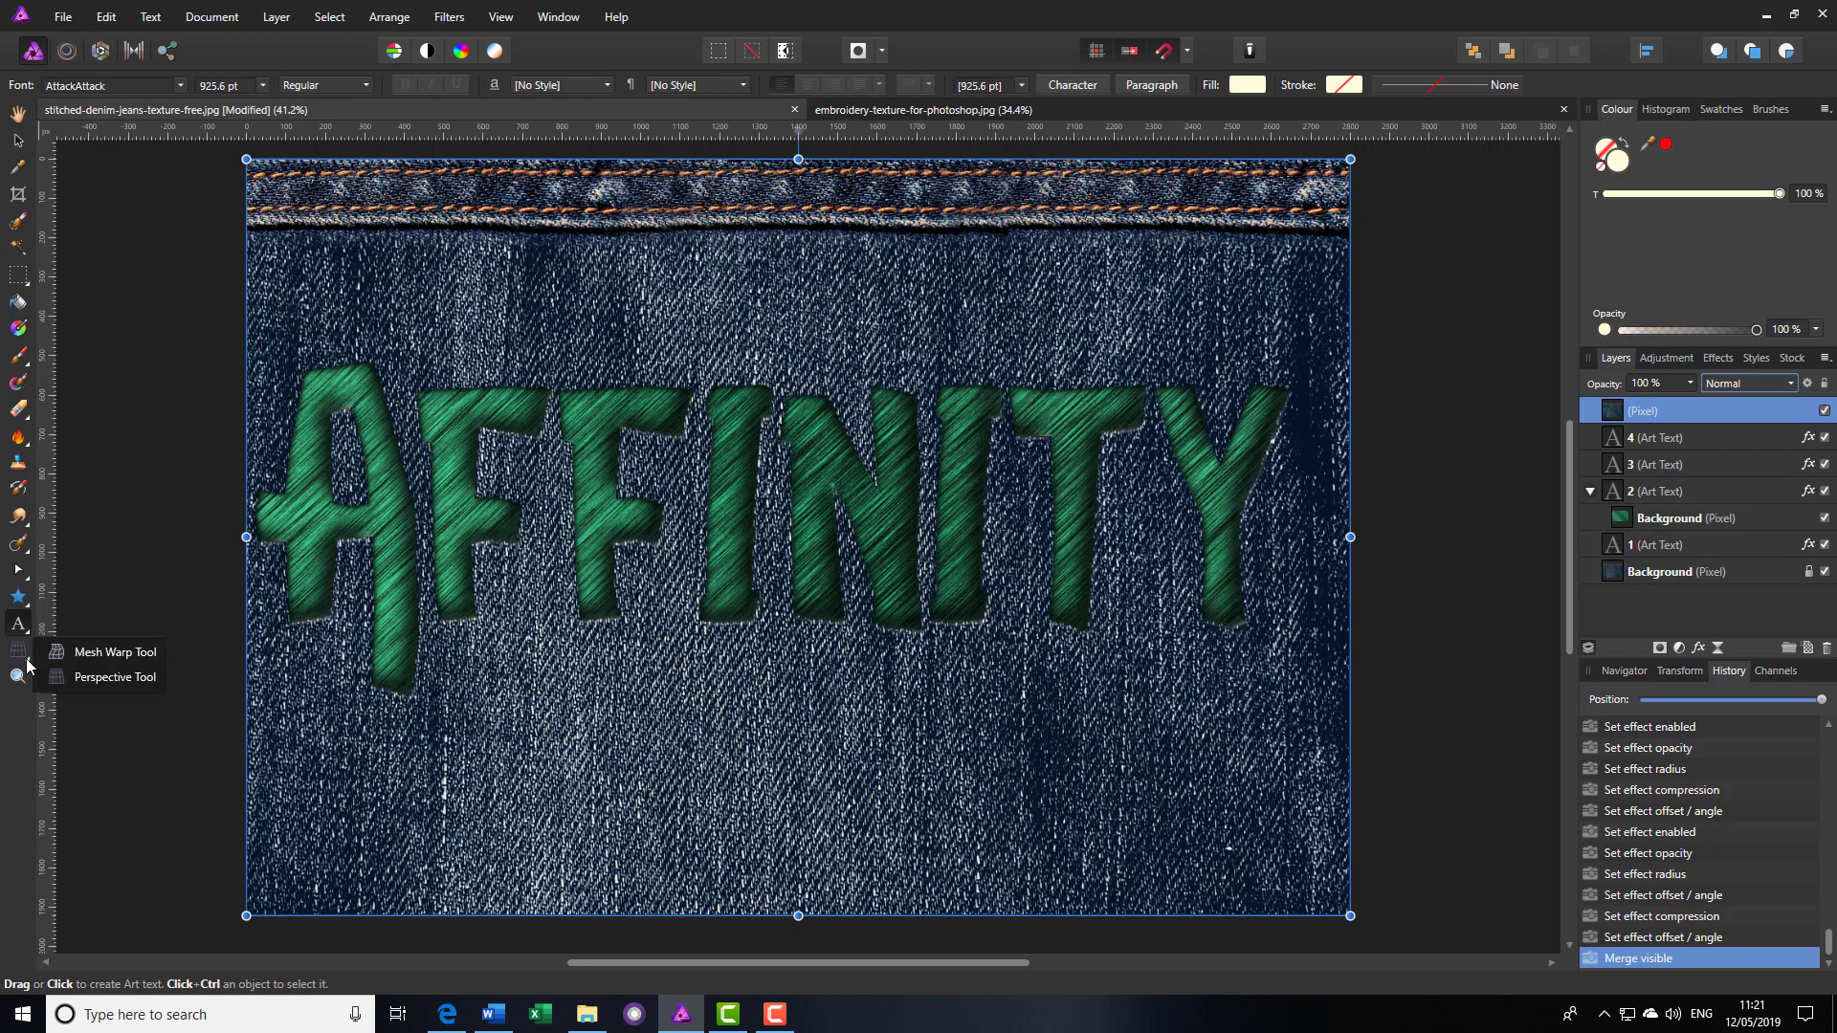
{"action": "left_click", "coordinate": [69, 677]}
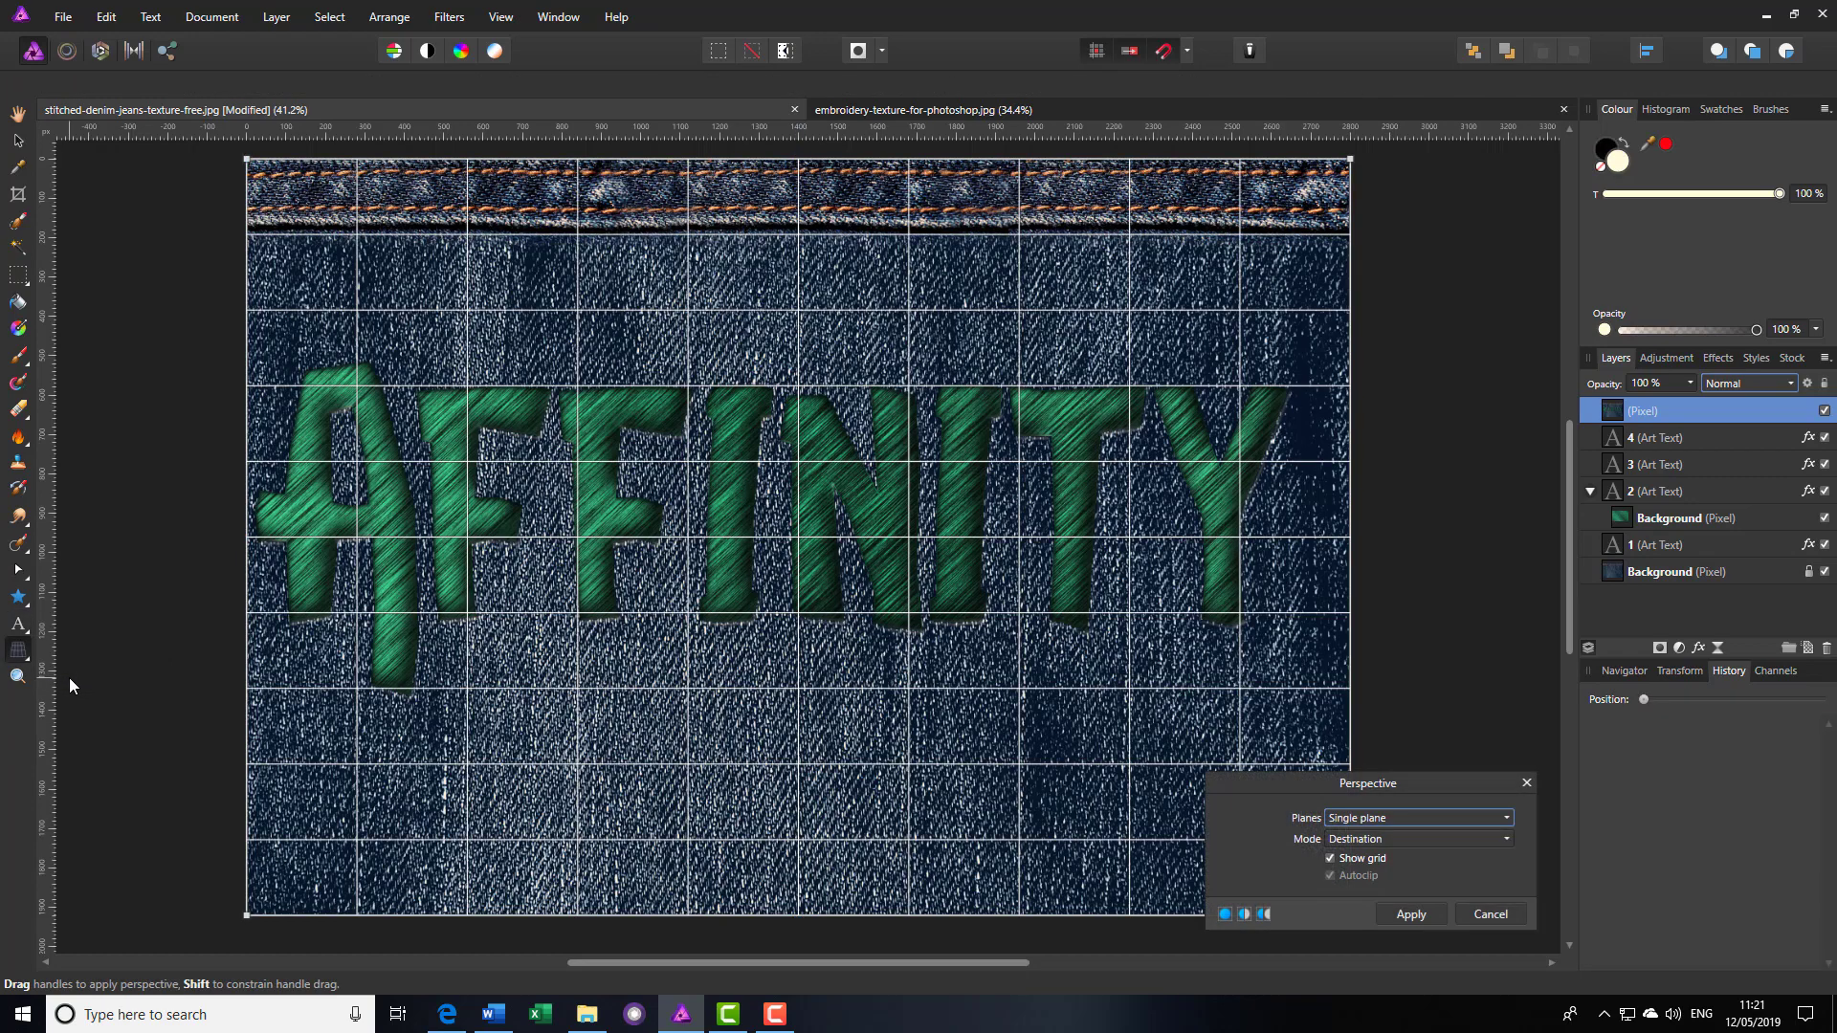
{"action": "scroll", "coordinate": [1445, 590], "scroll_direction": "down", "scroll_amount": 2}
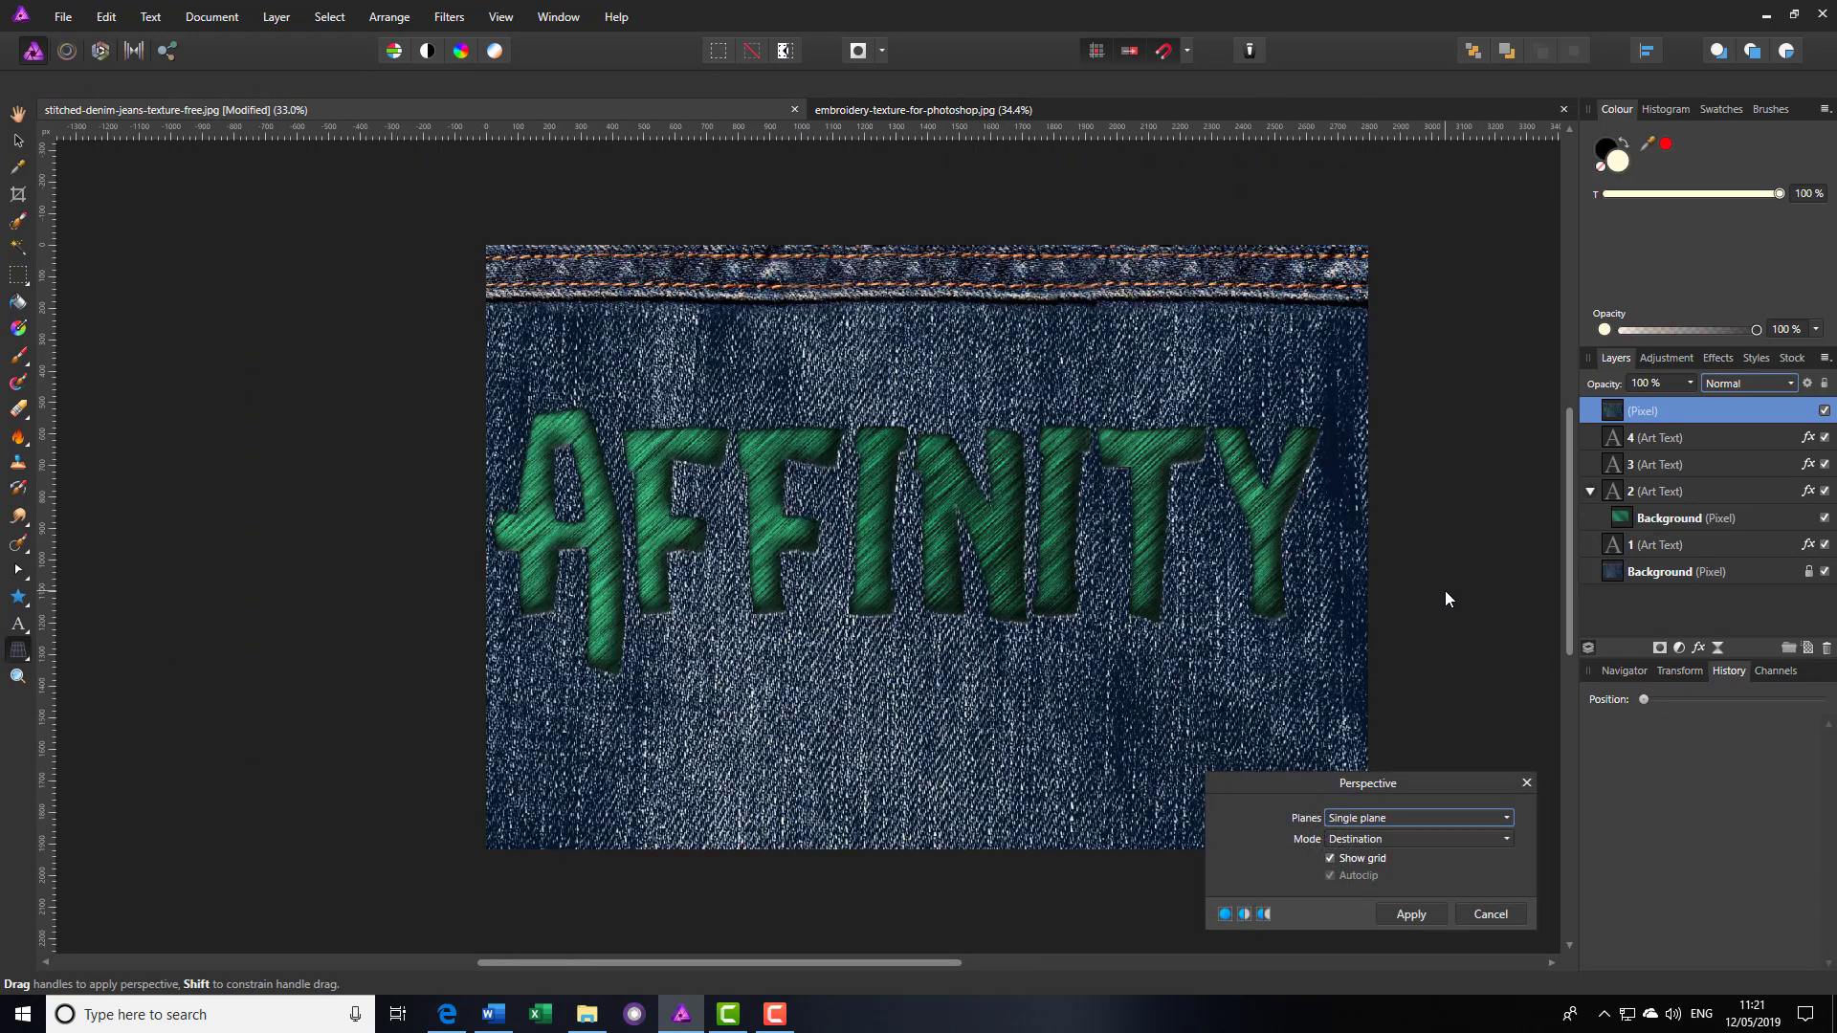
{"action": "scroll", "coordinate": [1445, 589], "scroll_direction": "down", "scroll_amount": 1}
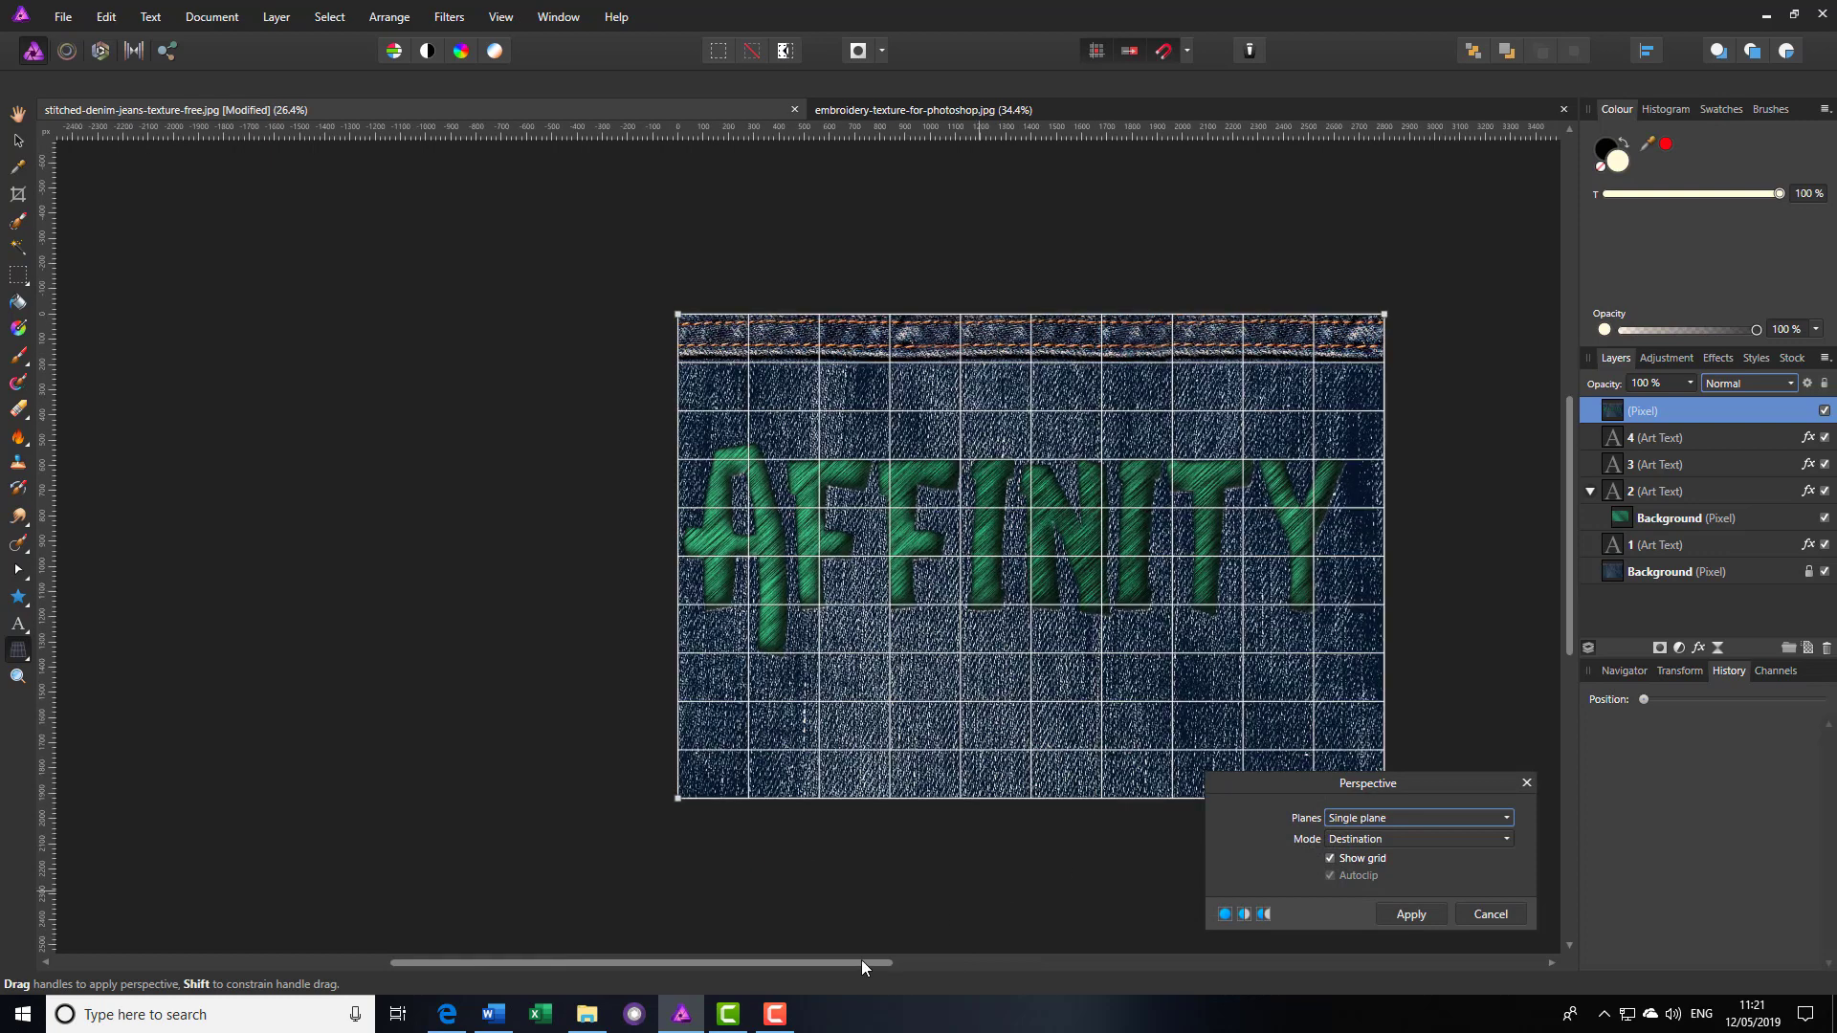
{"action": "left_click_drag", "start_coordinate": [870, 962], "coordinate": [1020, 953]}
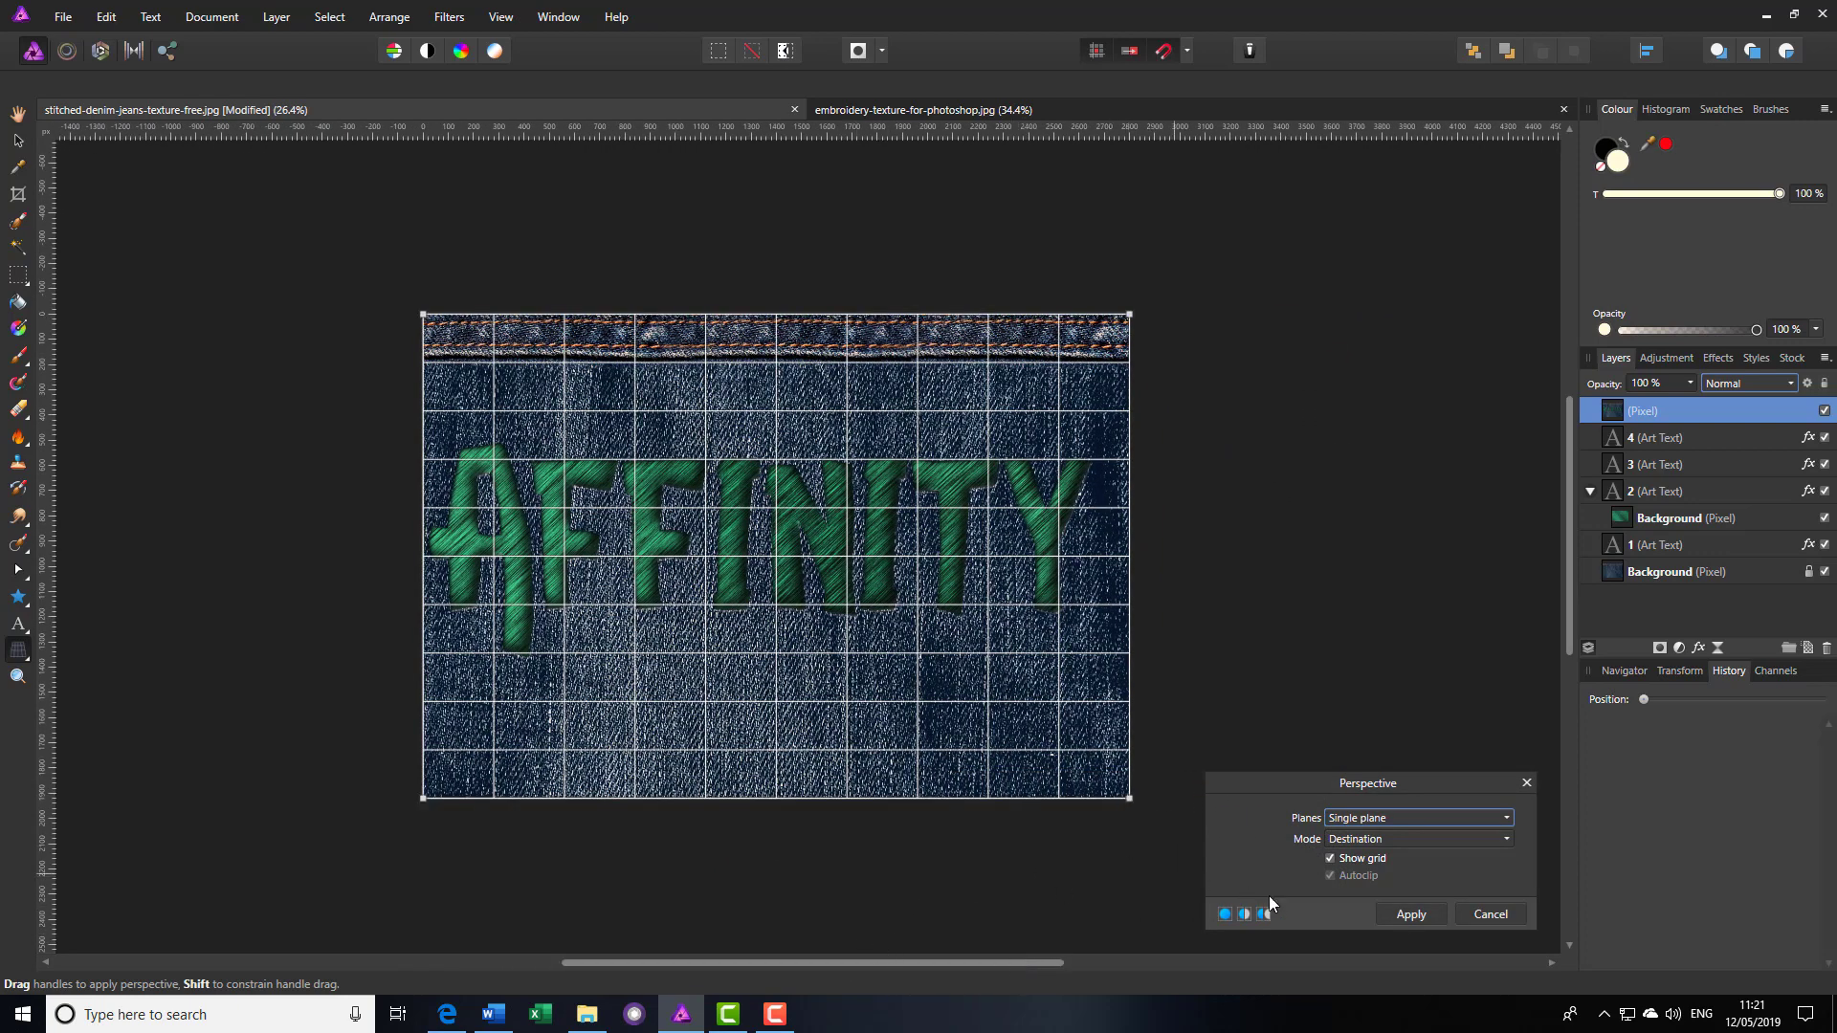
{"action": "left_click", "coordinate": [1330, 861]}
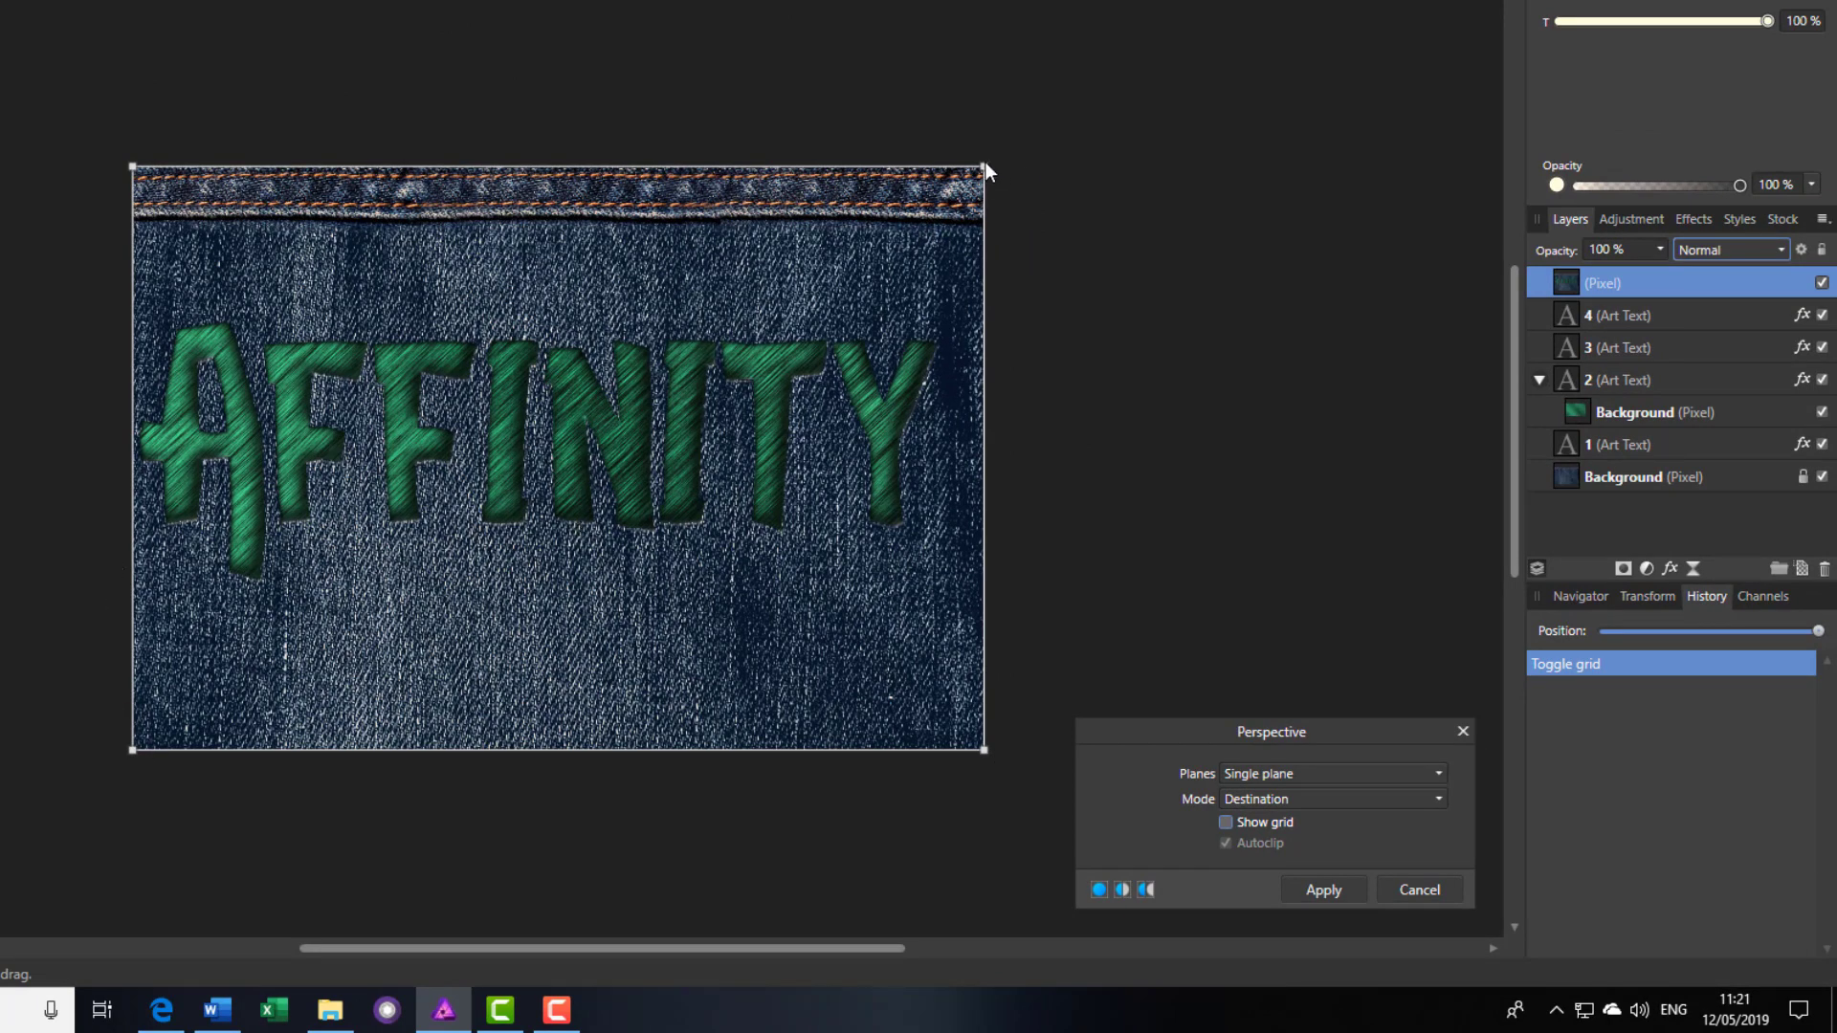
Step: Shift both upper corners of the merged layer rightward, pull its lower corners outward and down, and apply the perspective
{"action": "left_click_drag", "start_coordinate": [986, 164], "coordinate": [1029, 167]}
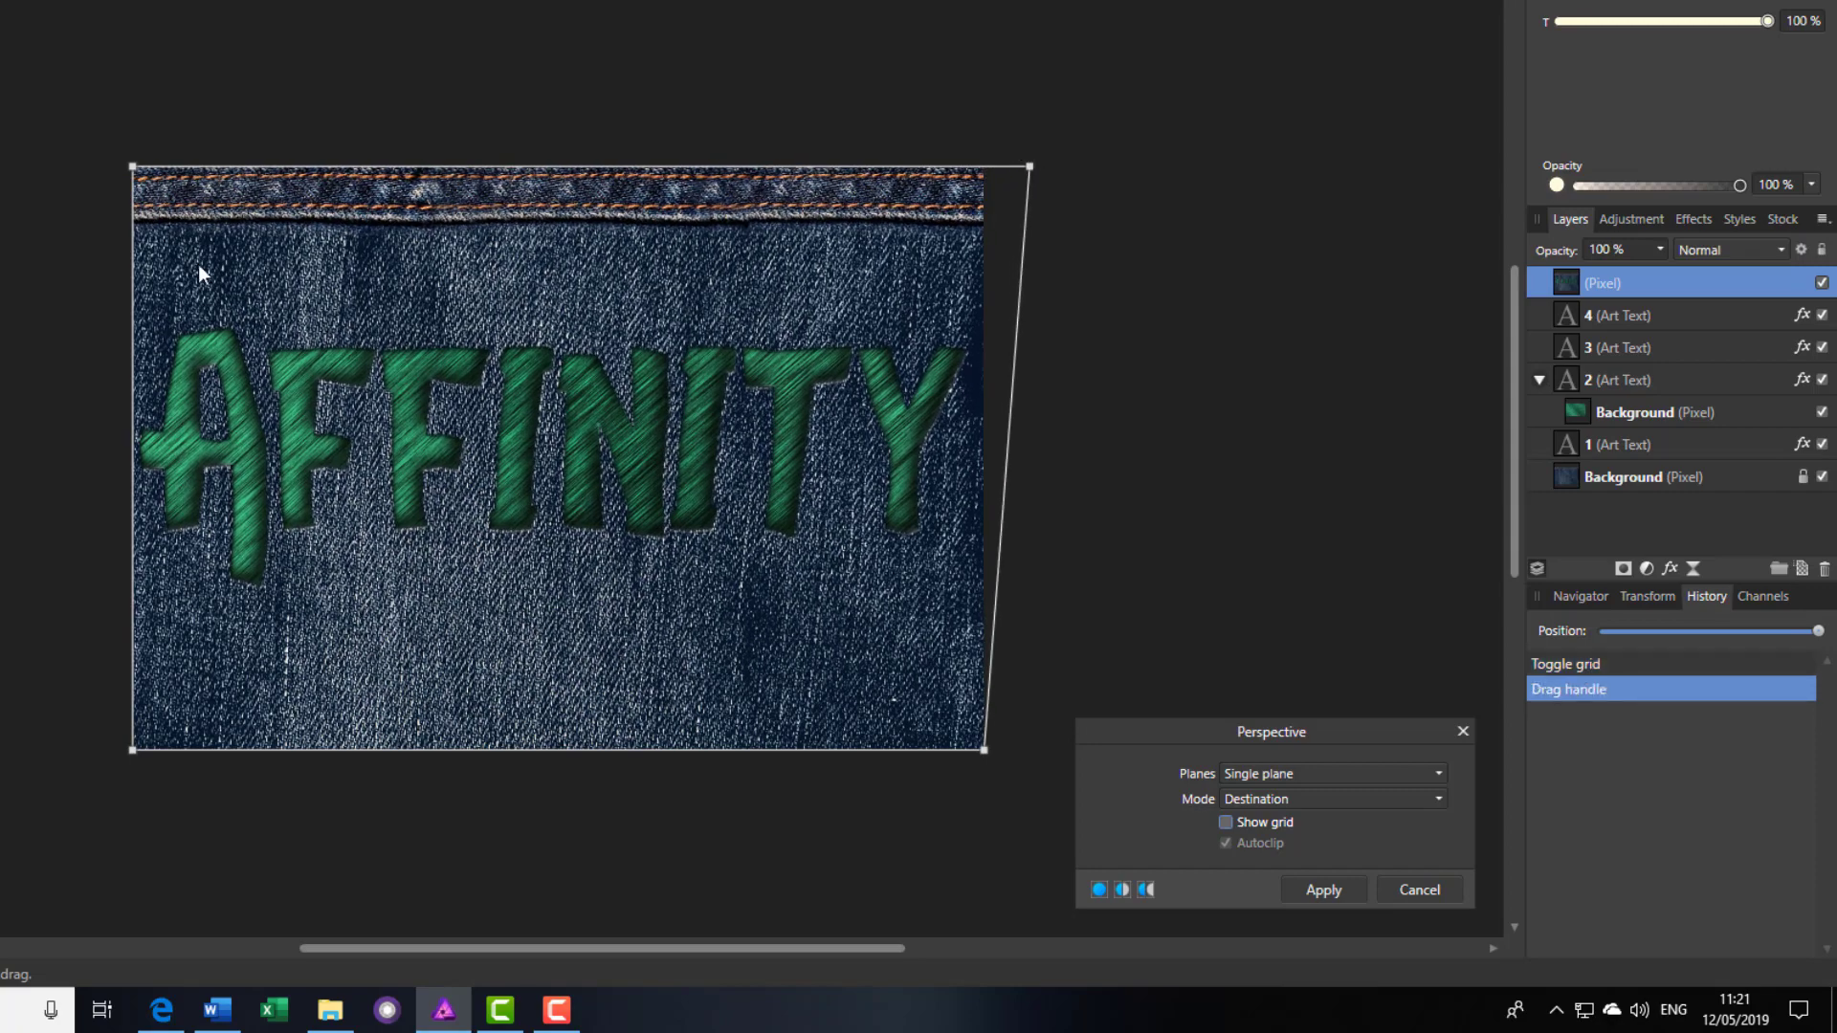
{"action": "left_click_drag", "start_coordinate": [134, 169], "coordinate": [169, 166]}
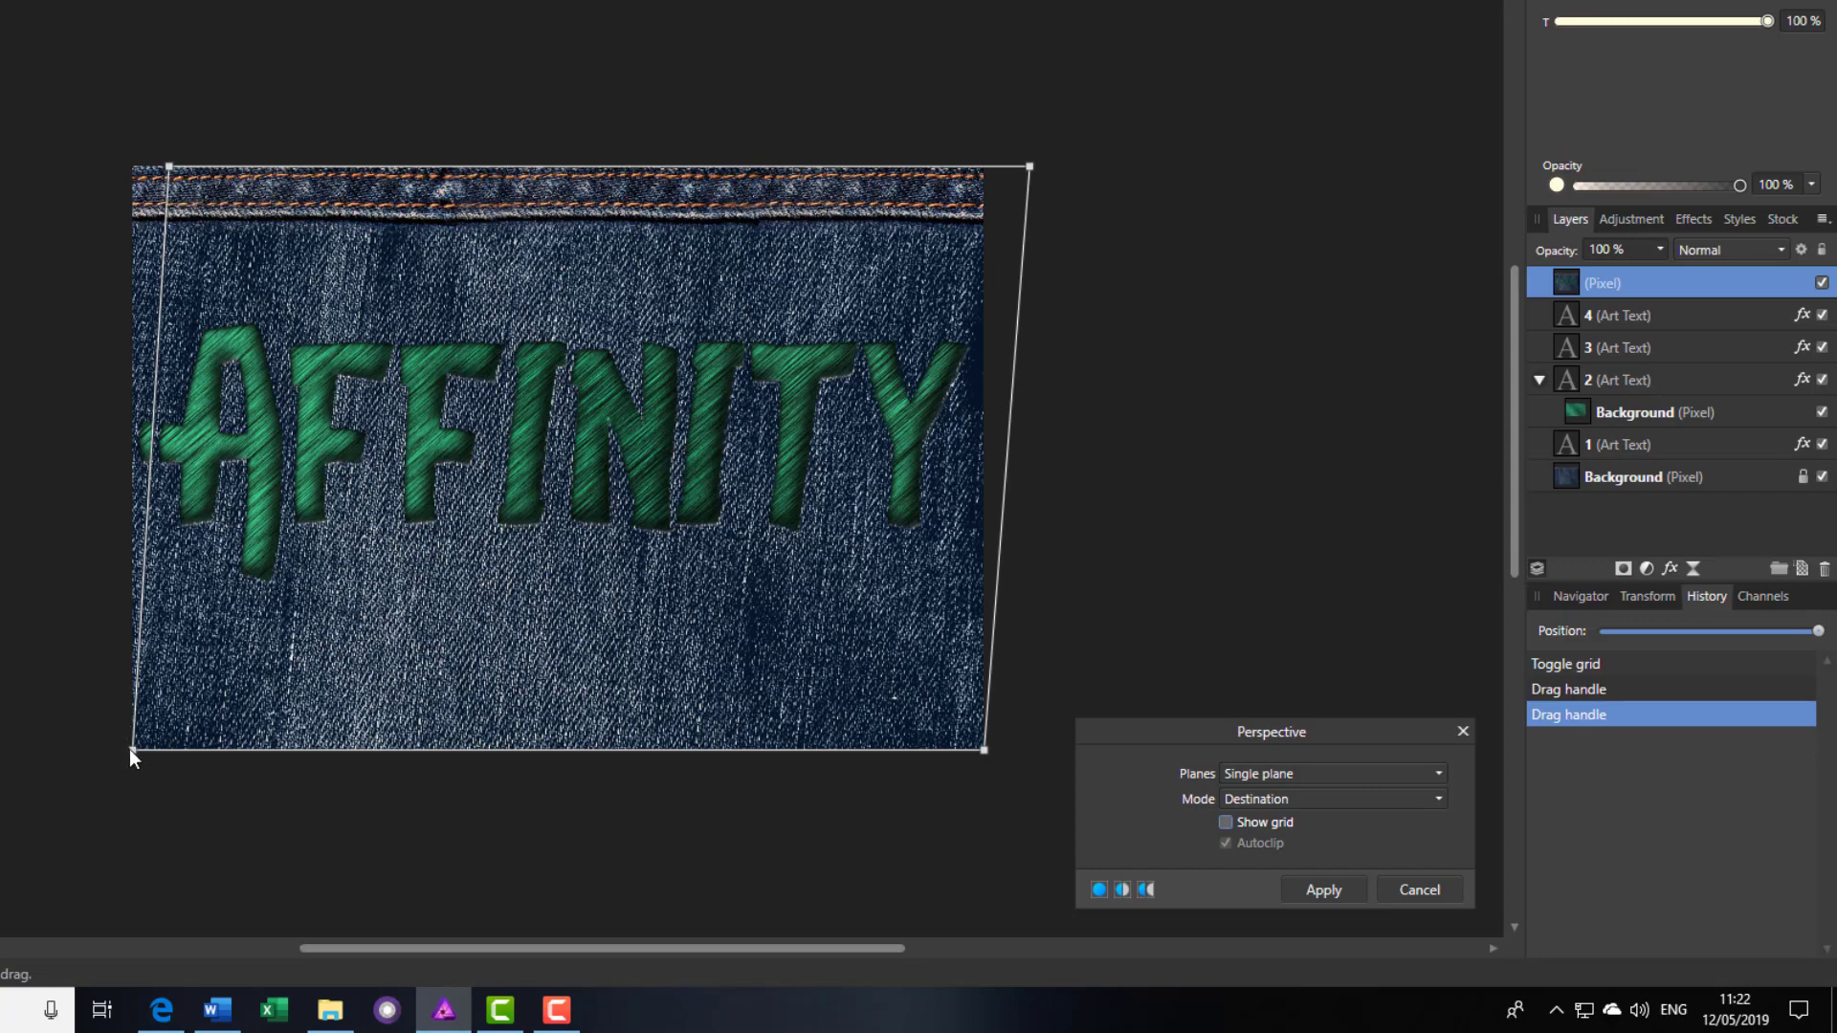
{"action": "left_click_drag", "start_coordinate": [131, 750], "coordinate": [85, 771]}
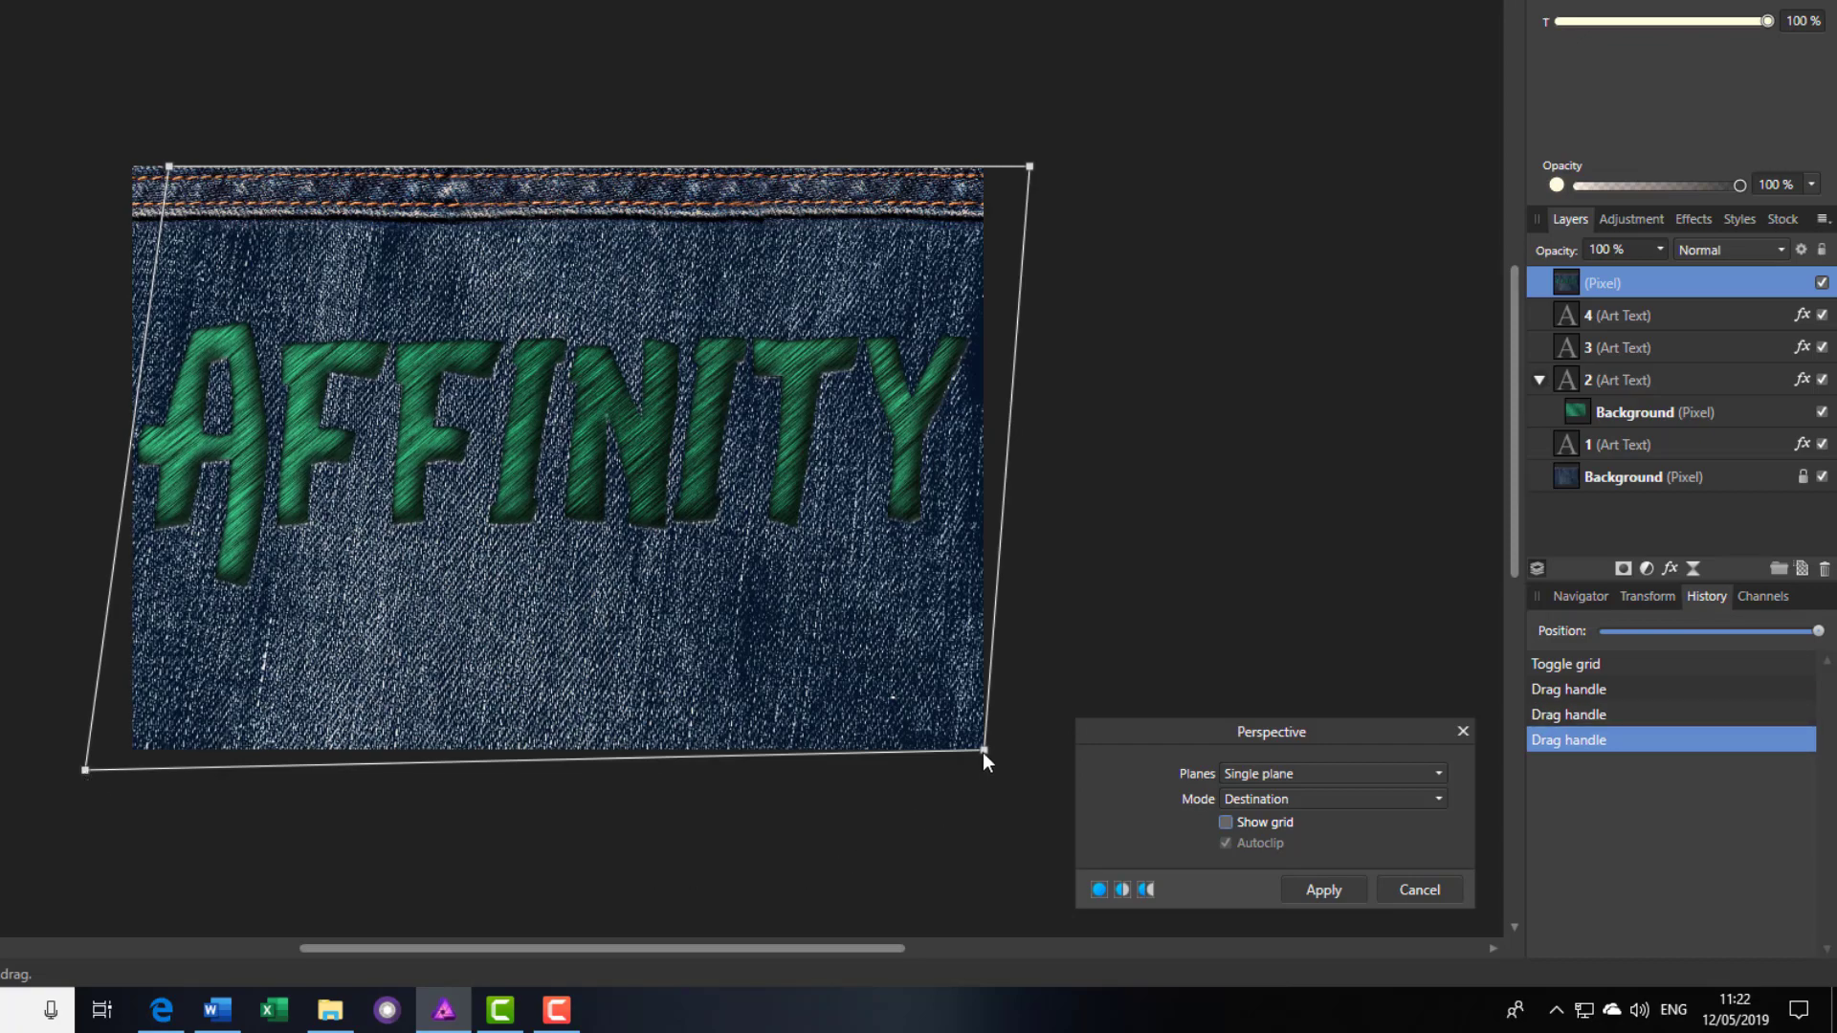
{"action": "left_click_drag", "start_coordinate": [984, 752], "coordinate": [1009, 841]}
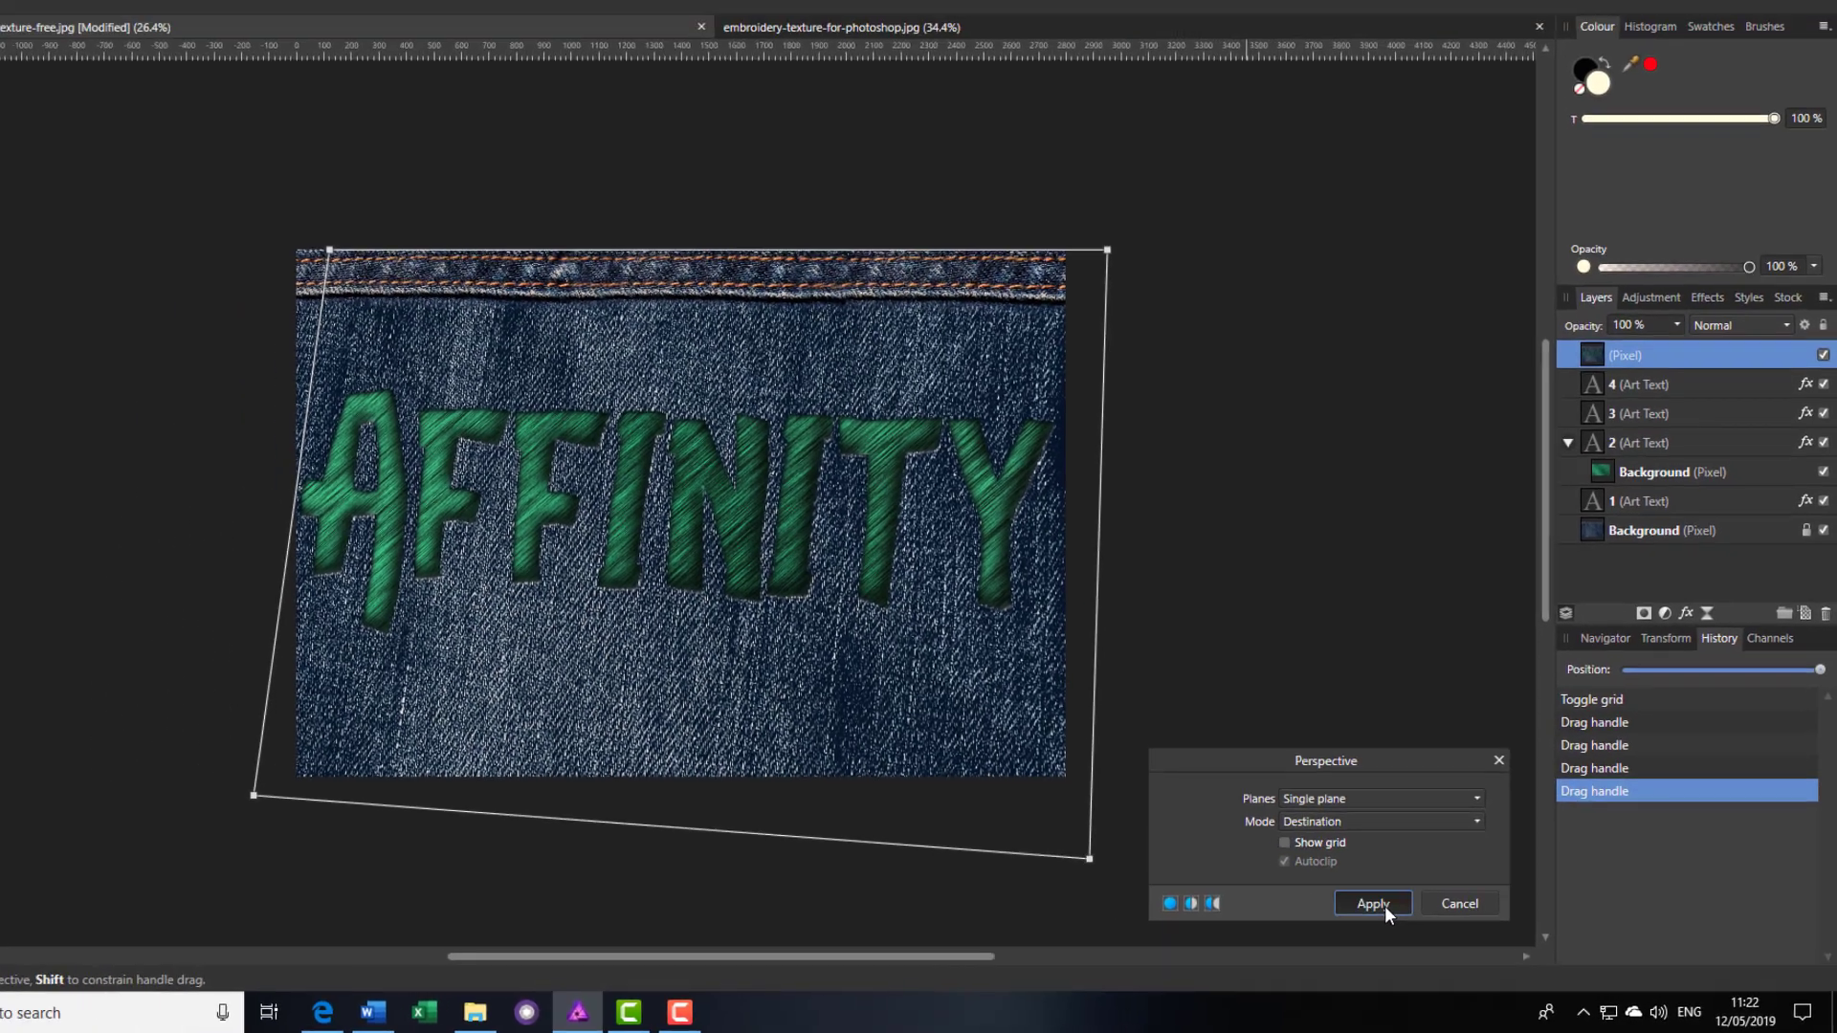
{"action": "left_click", "coordinate": [1335, 893]}
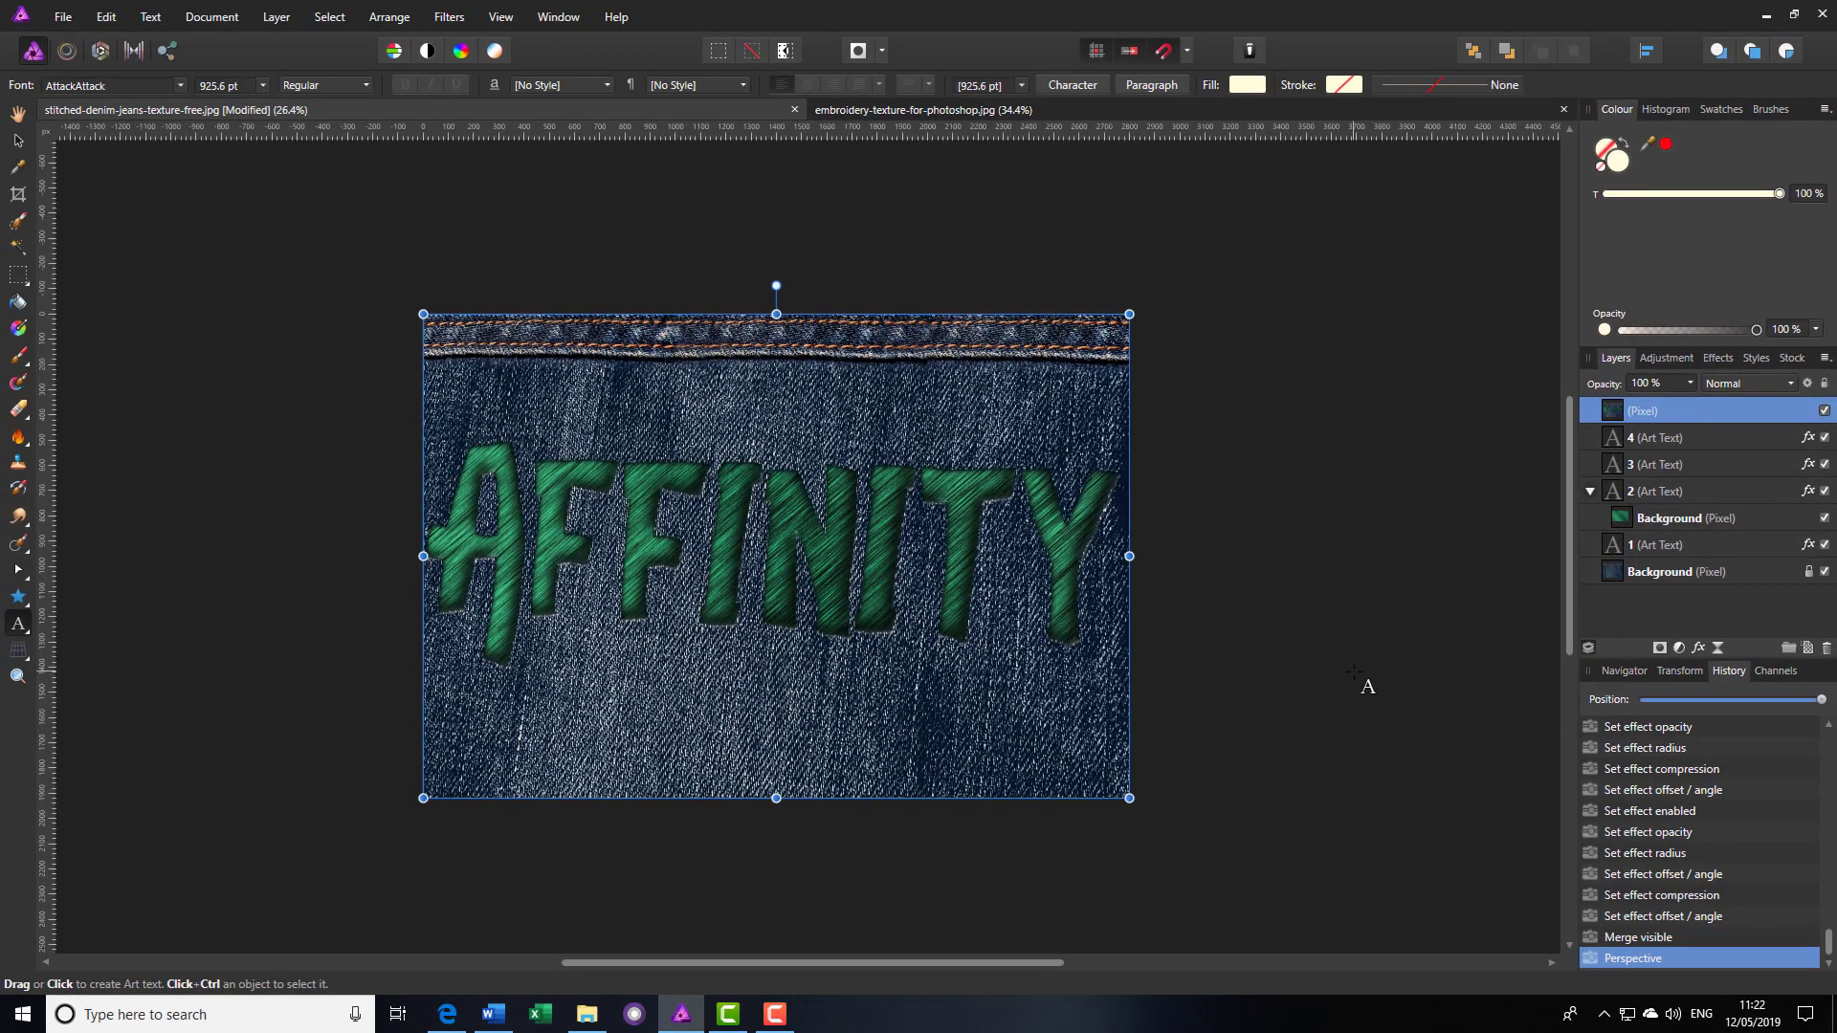
{"action": "key", "text": "ctrl+0"}
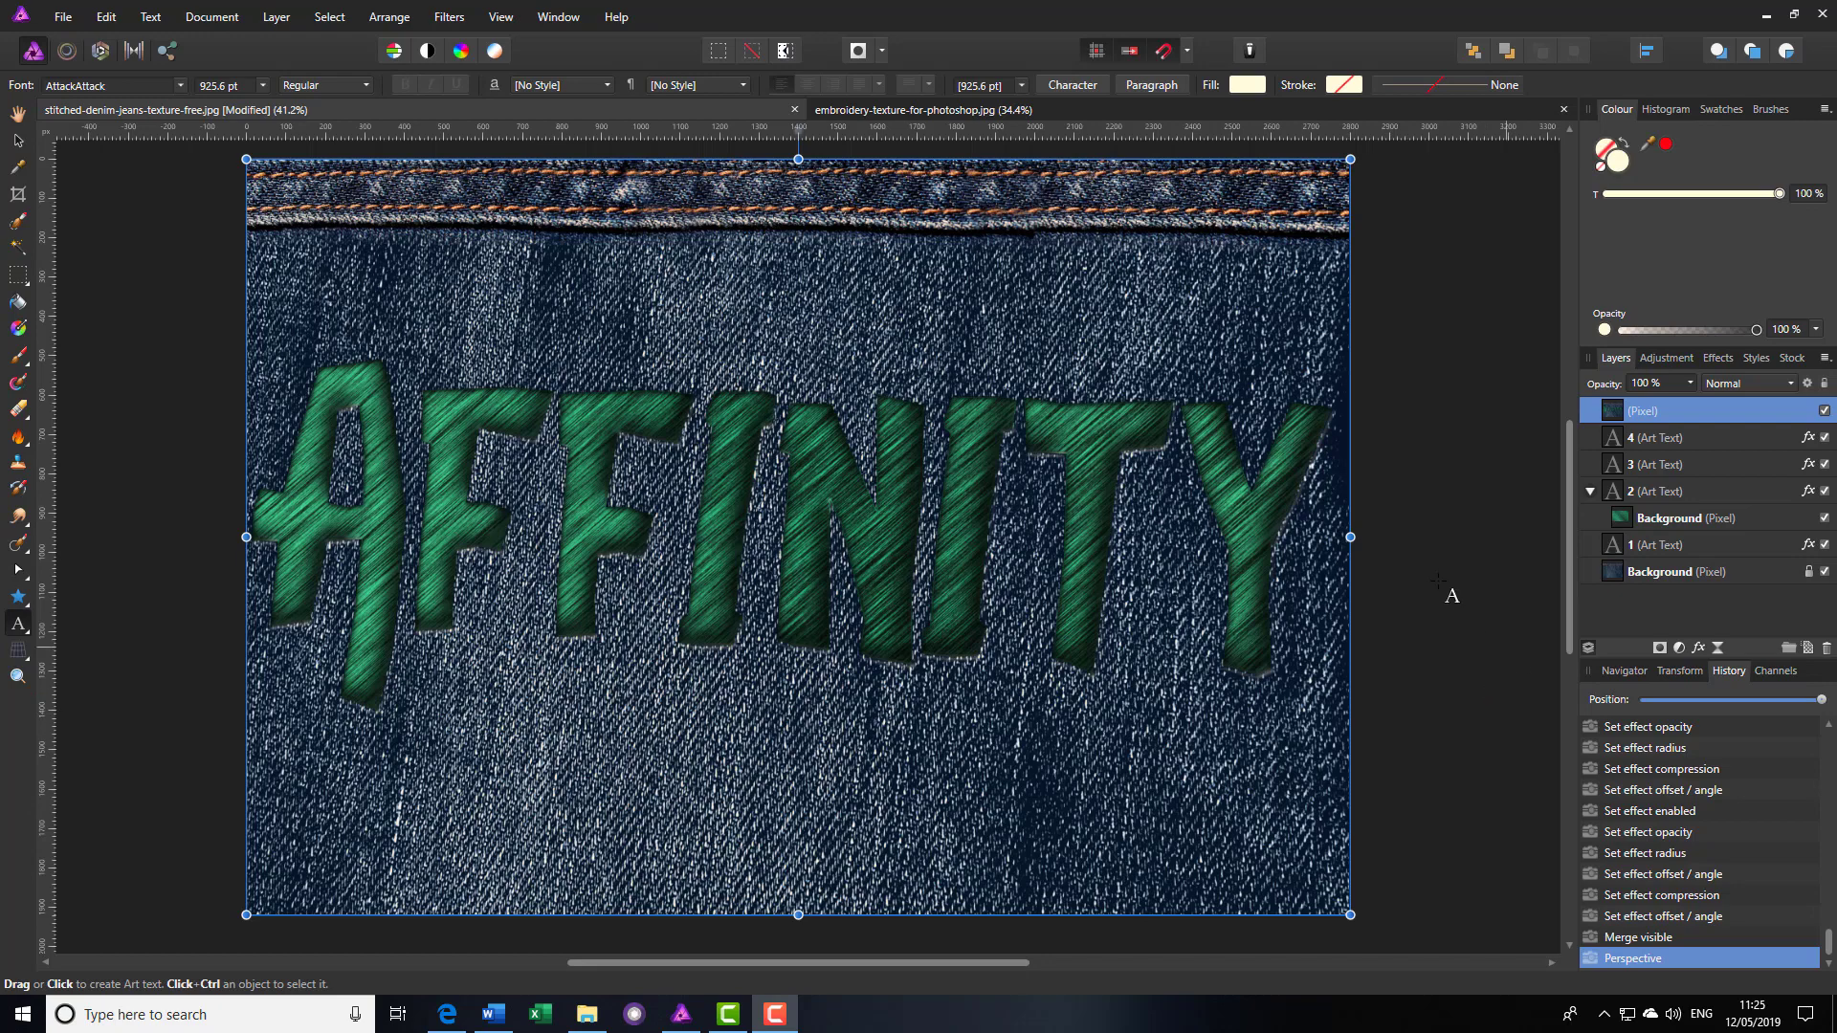
Step: Hide the merged pixel layer and compare with the embroidery texture document before returning to the denim document
{"action": "left_click", "coordinate": [1825, 411]}
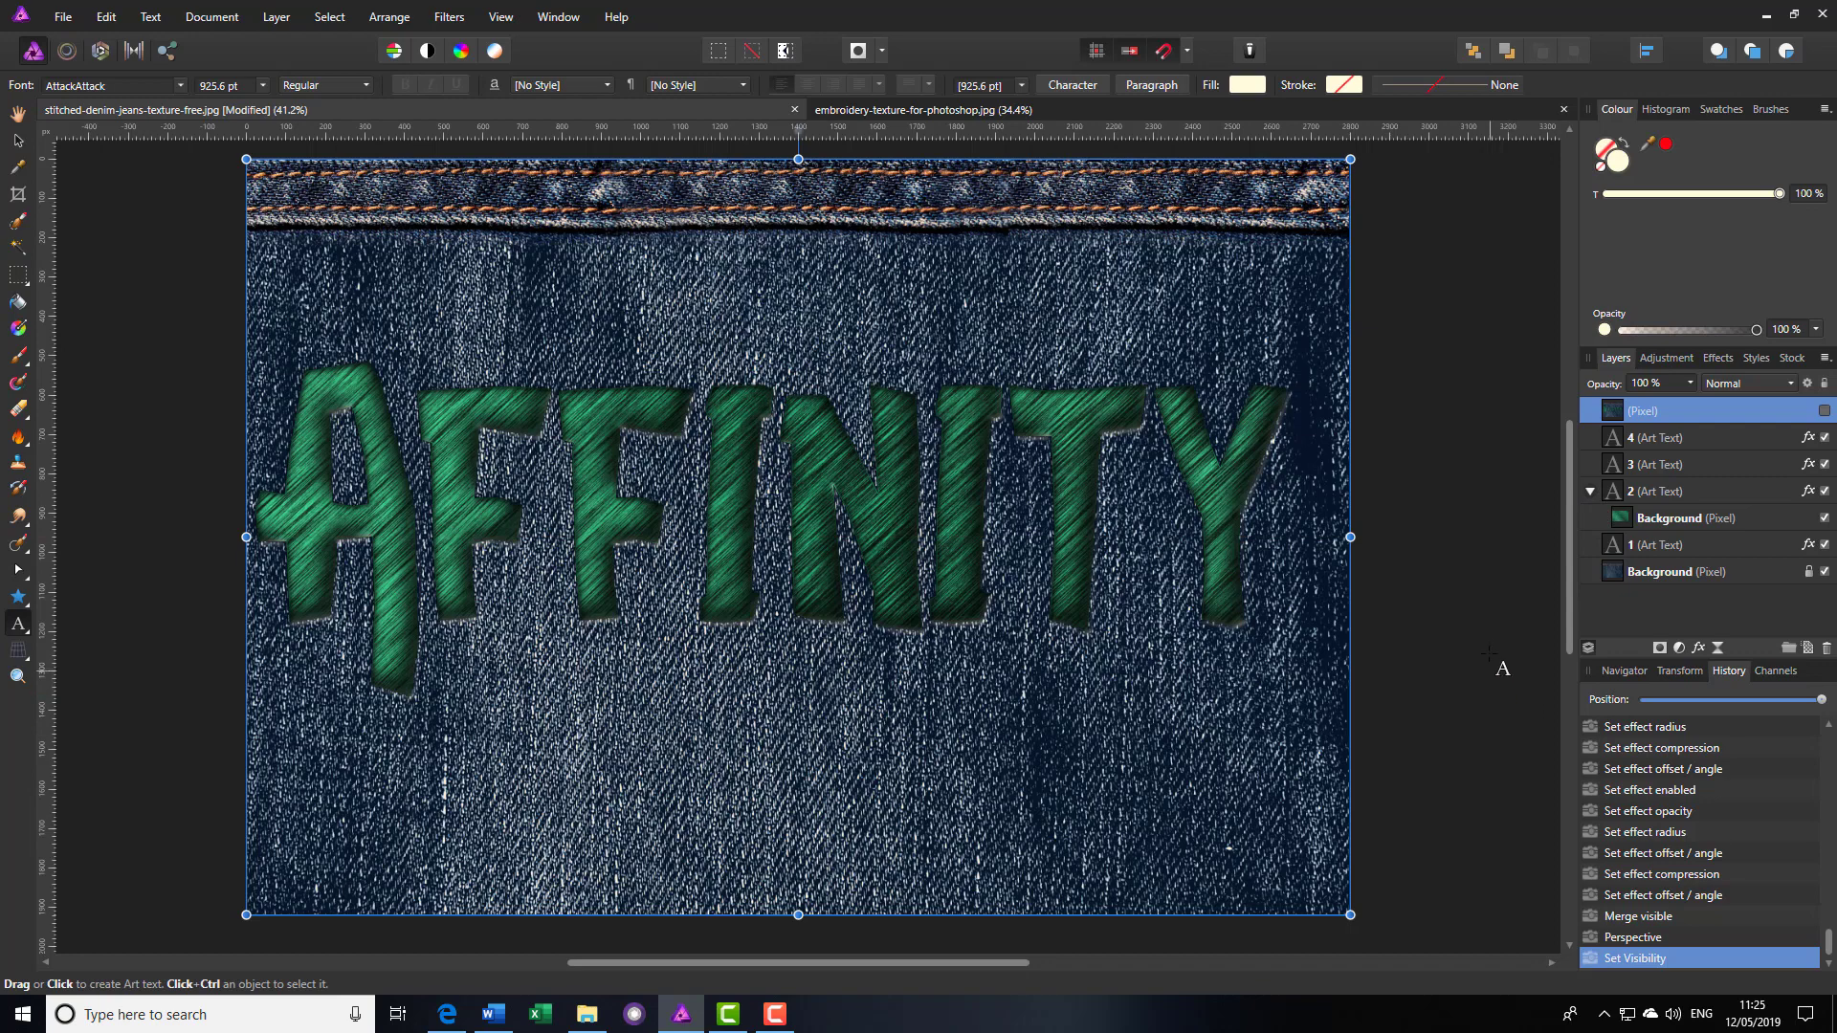
{"action": "left_click", "coordinate": [1398, 111]}
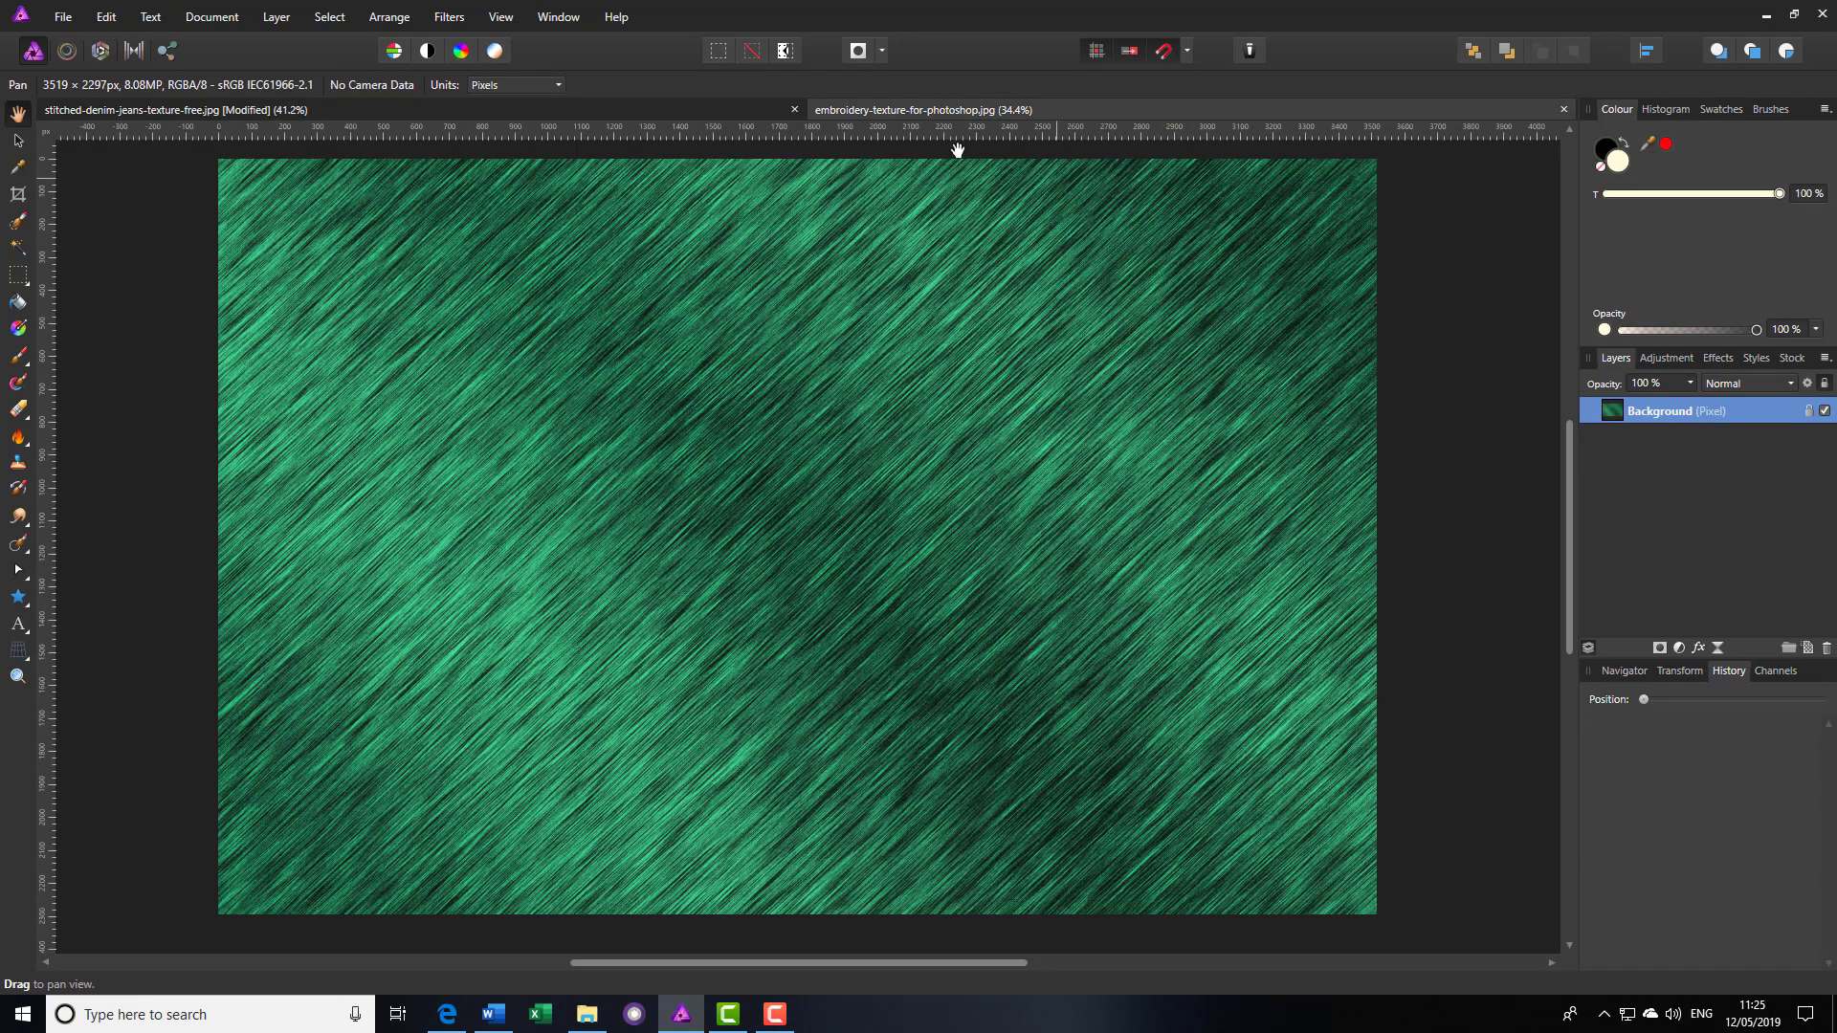
{"action": "left_click", "coordinate": [721, 107]}
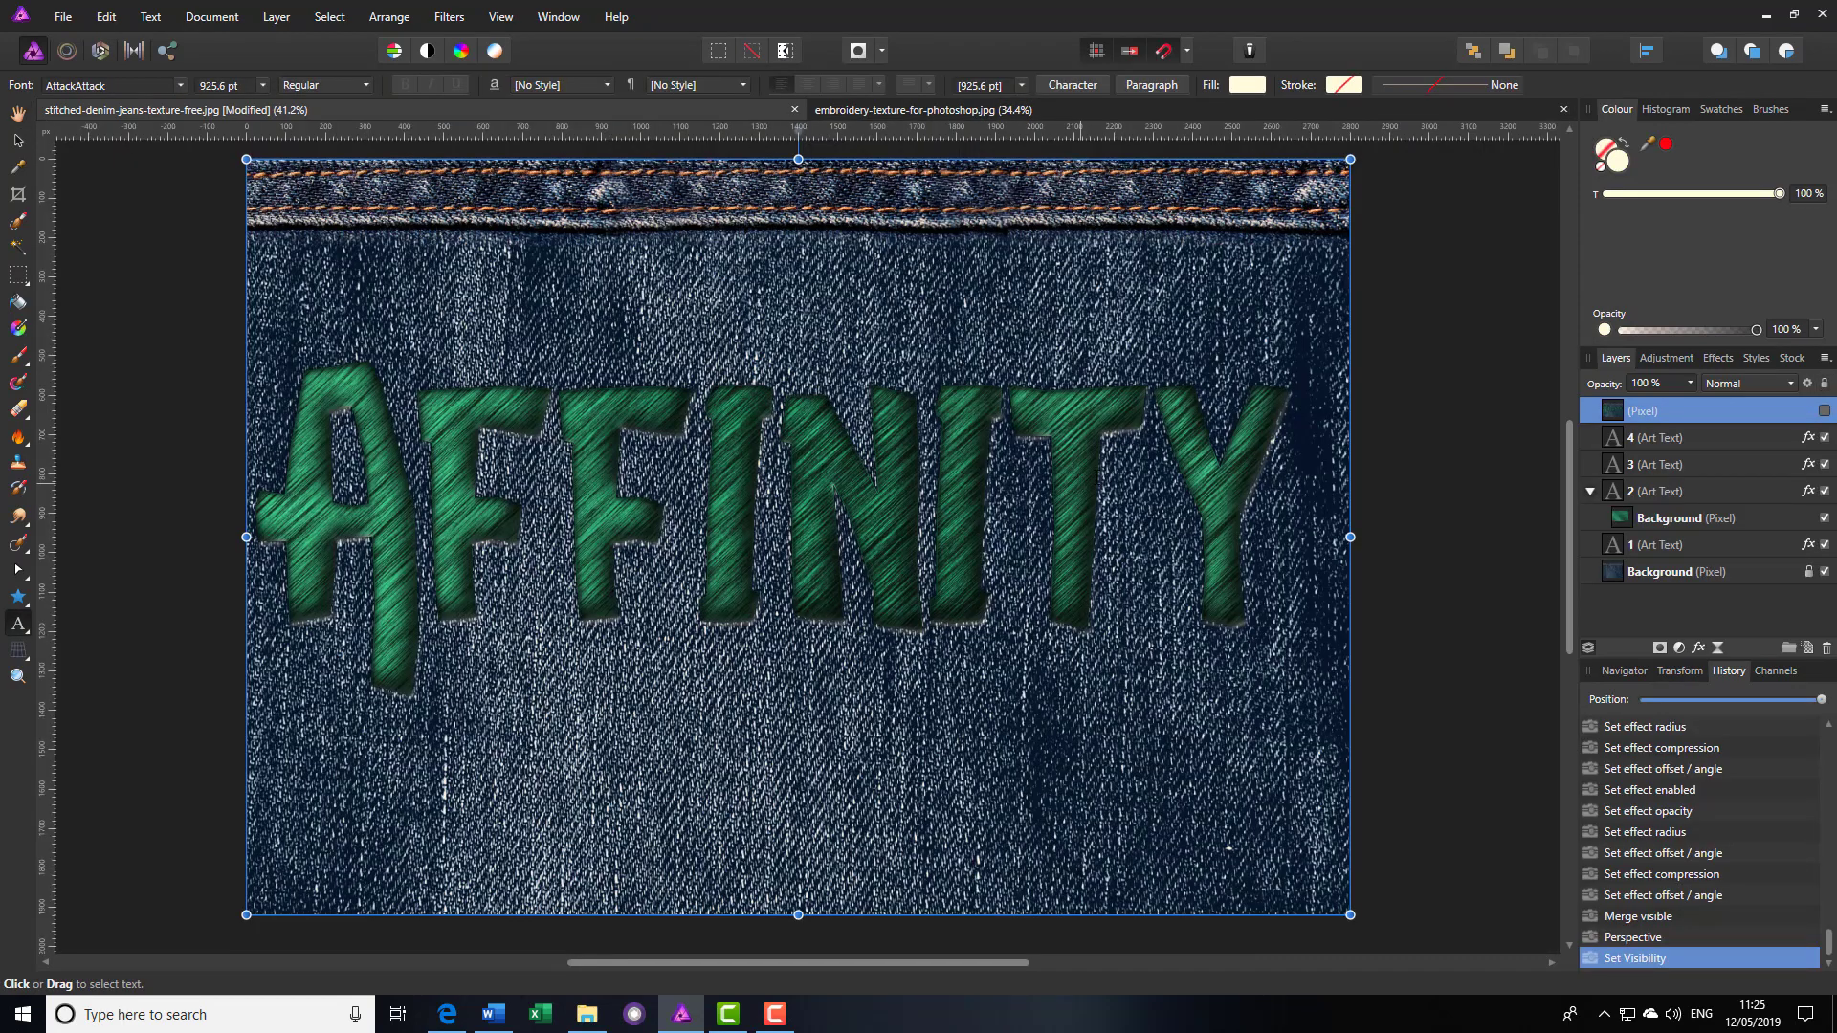
Step: Add a Recolour adjustment above the embroidery texture inside text layer 2, with hue 64.6° and saturation 61%
{"action": "left_click", "coordinate": [1644, 518]}
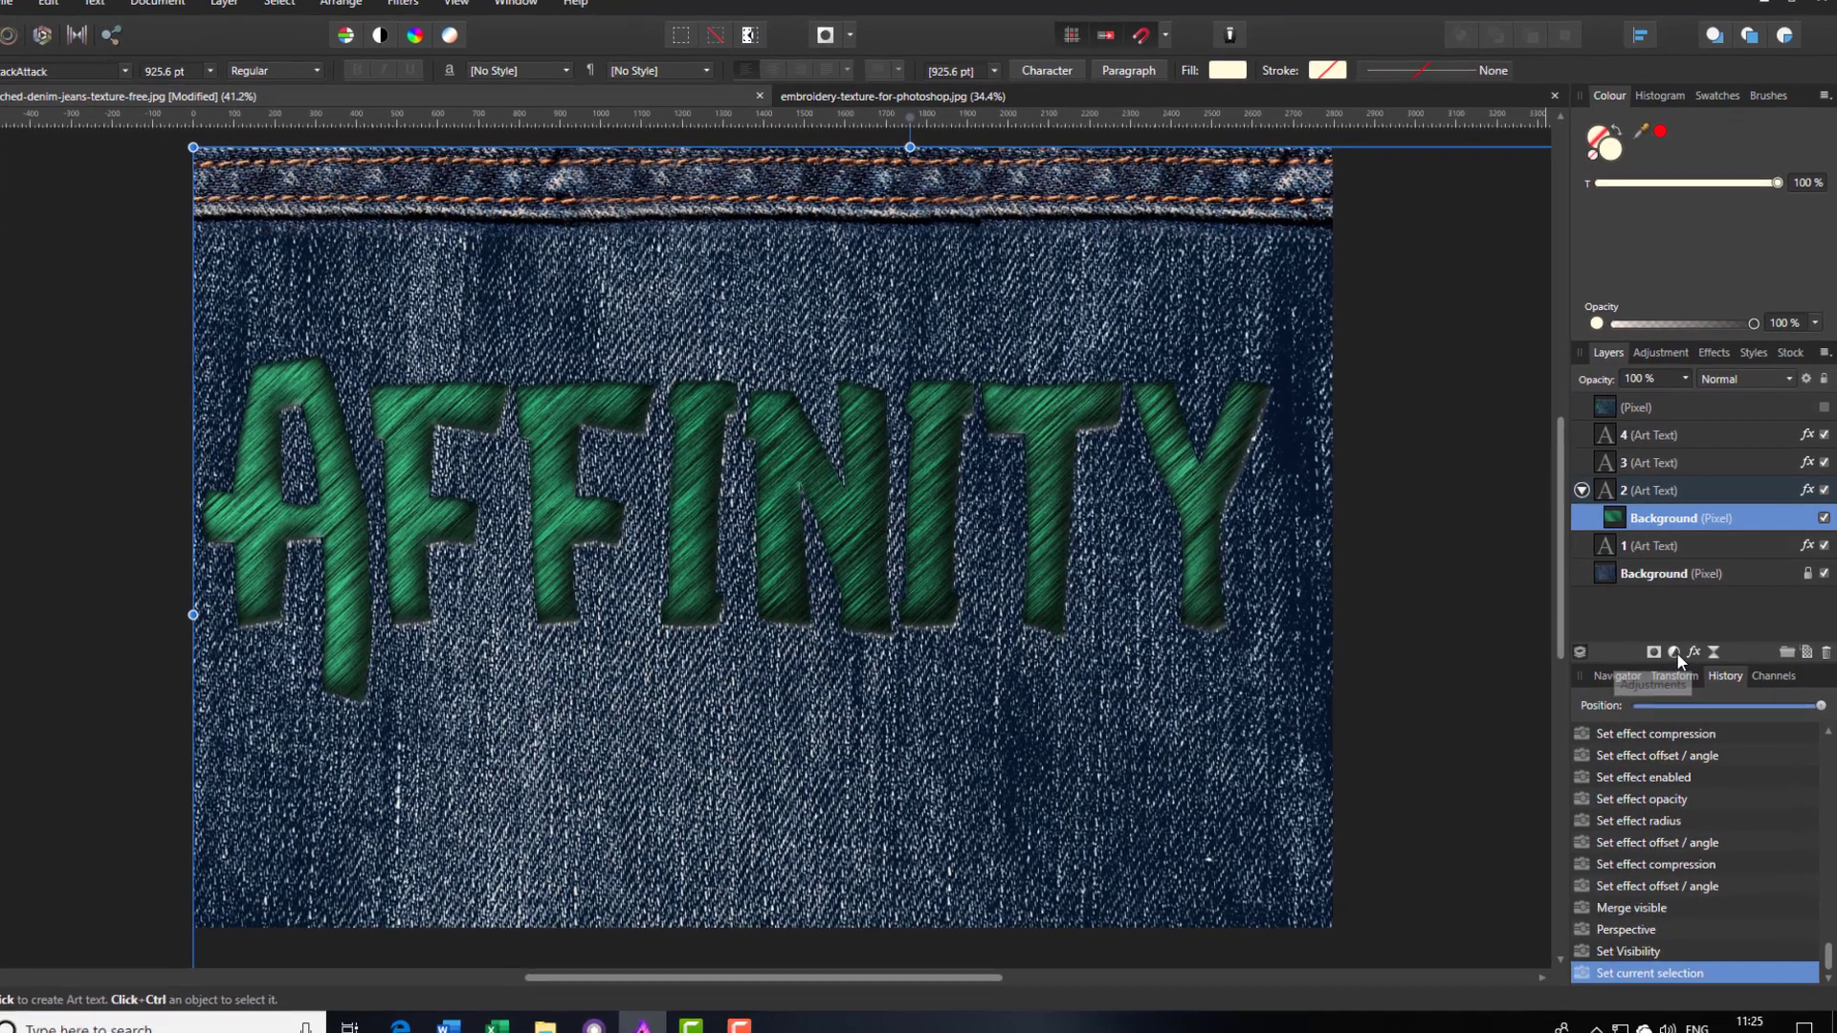
{"action": "left_click", "coordinate": [1679, 649]}
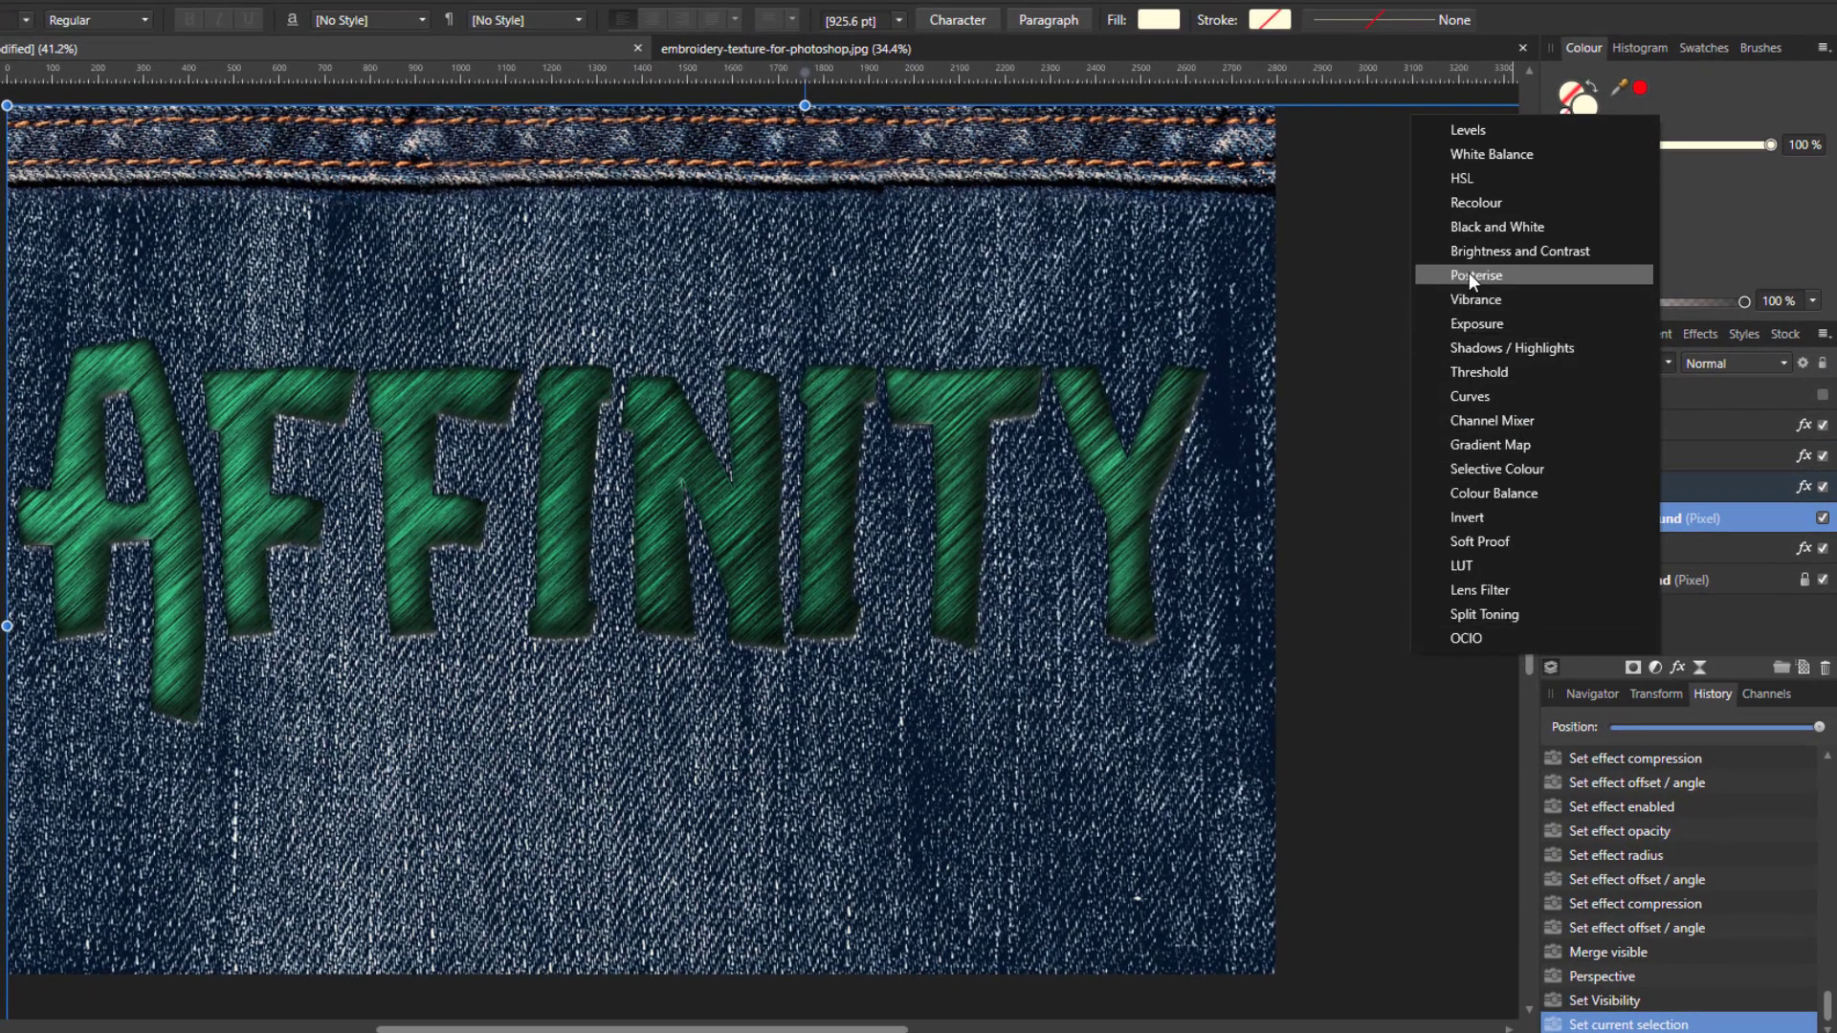
{"action": "left_click", "coordinate": [1469, 204]}
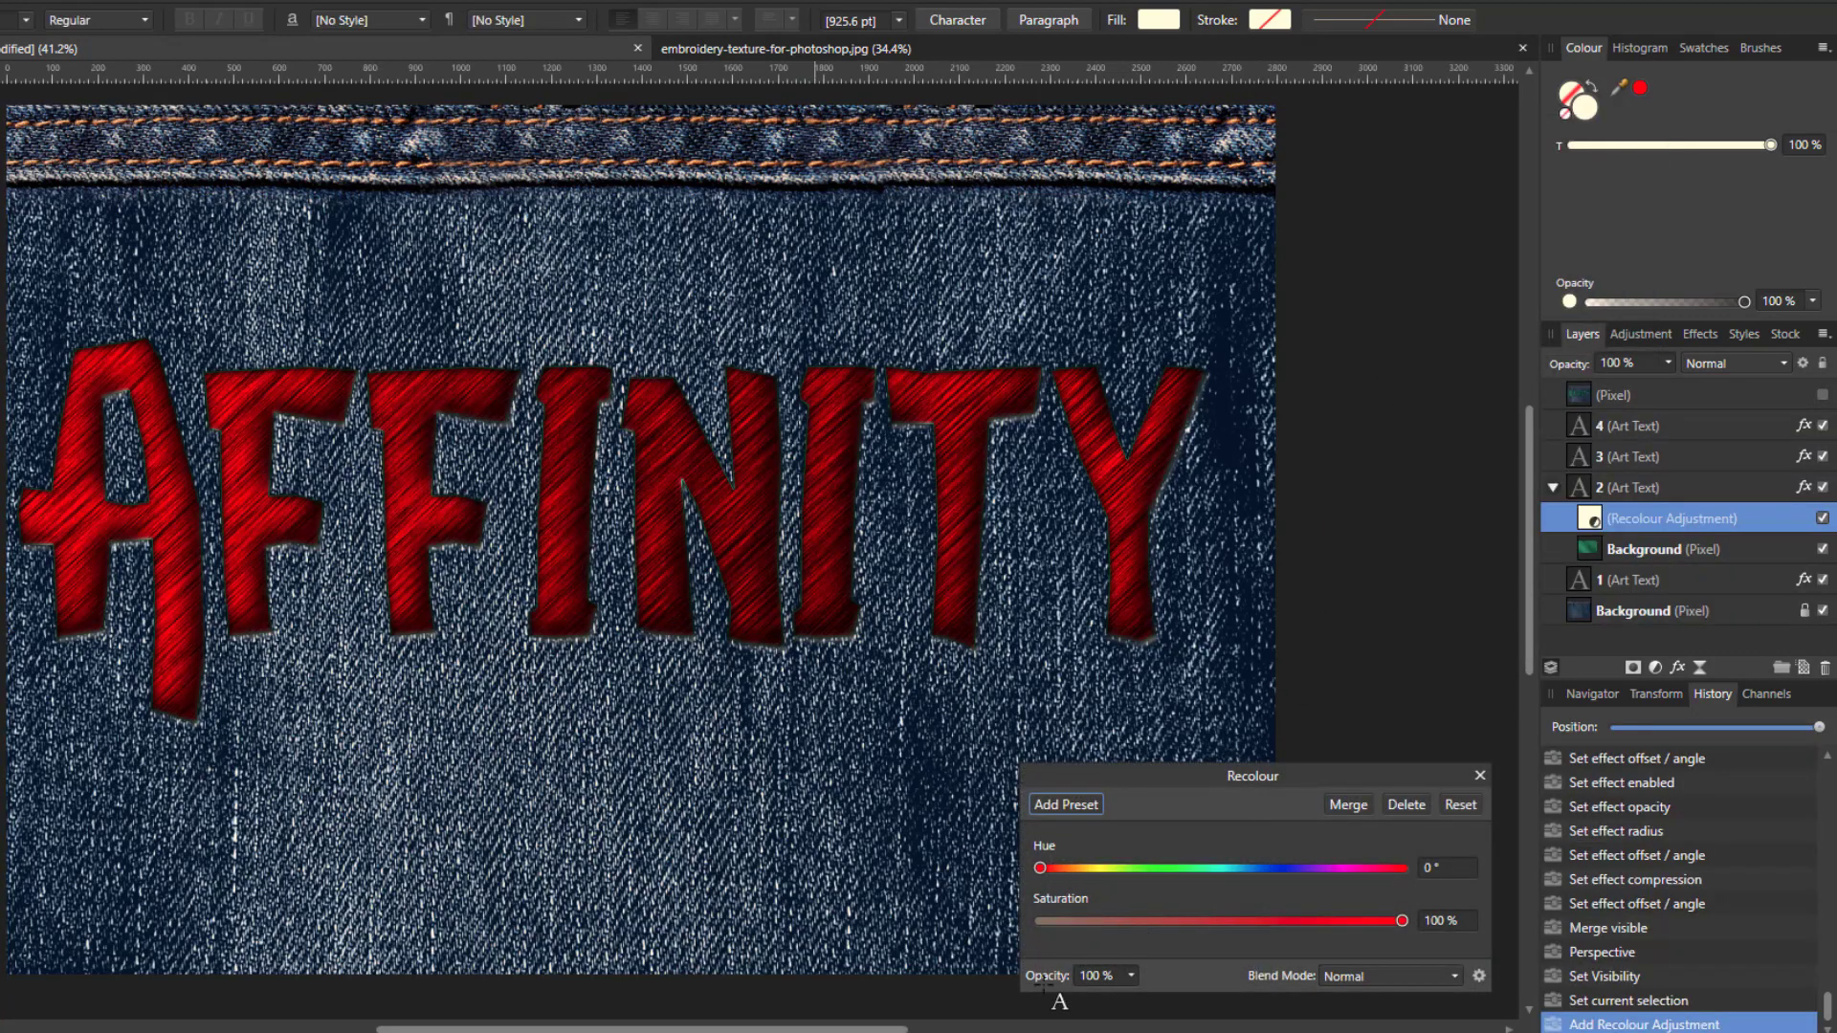
{"action": "left_click_drag", "start_coordinate": [1045, 869], "coordinate": [1089, 869]}
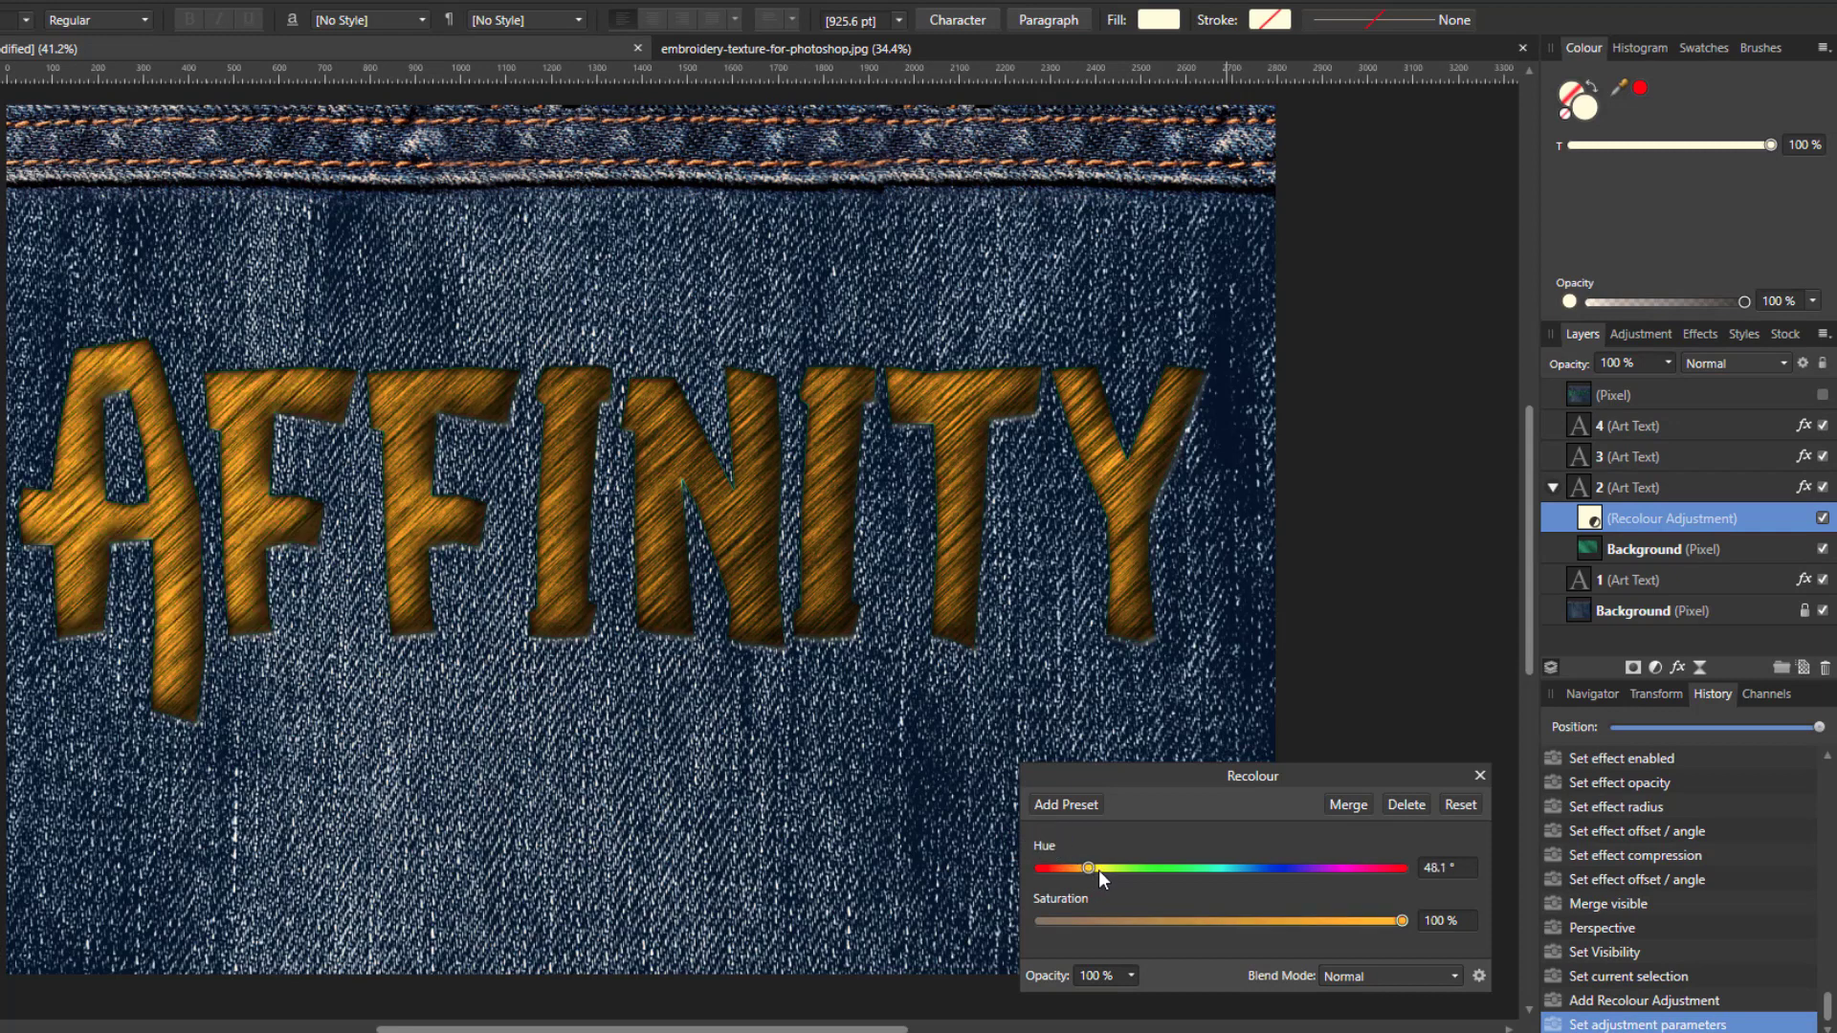
{"action": "left_click_drag", "start_coordinate": [1093, 871], "coordinate": [1104, 872]}
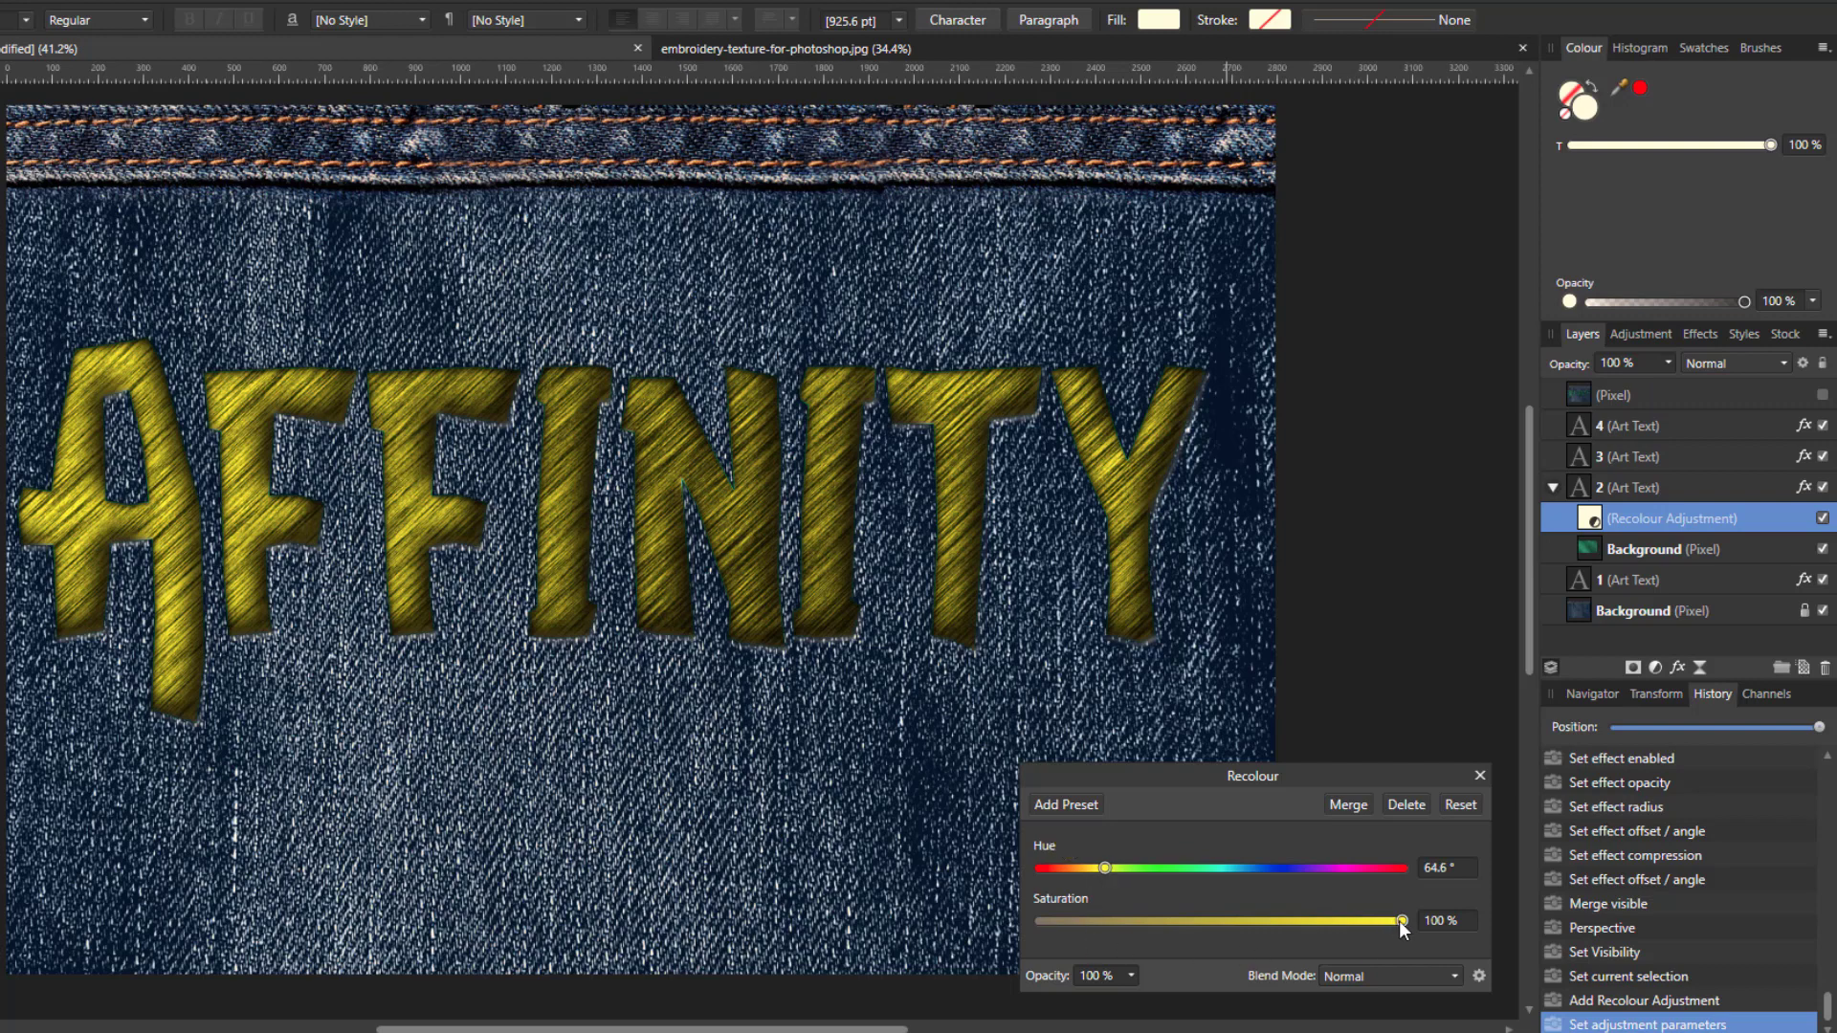
{"action": "left_click_drag", "start_coordinate": [1393, 920], "coordinate": [1260, 928]}
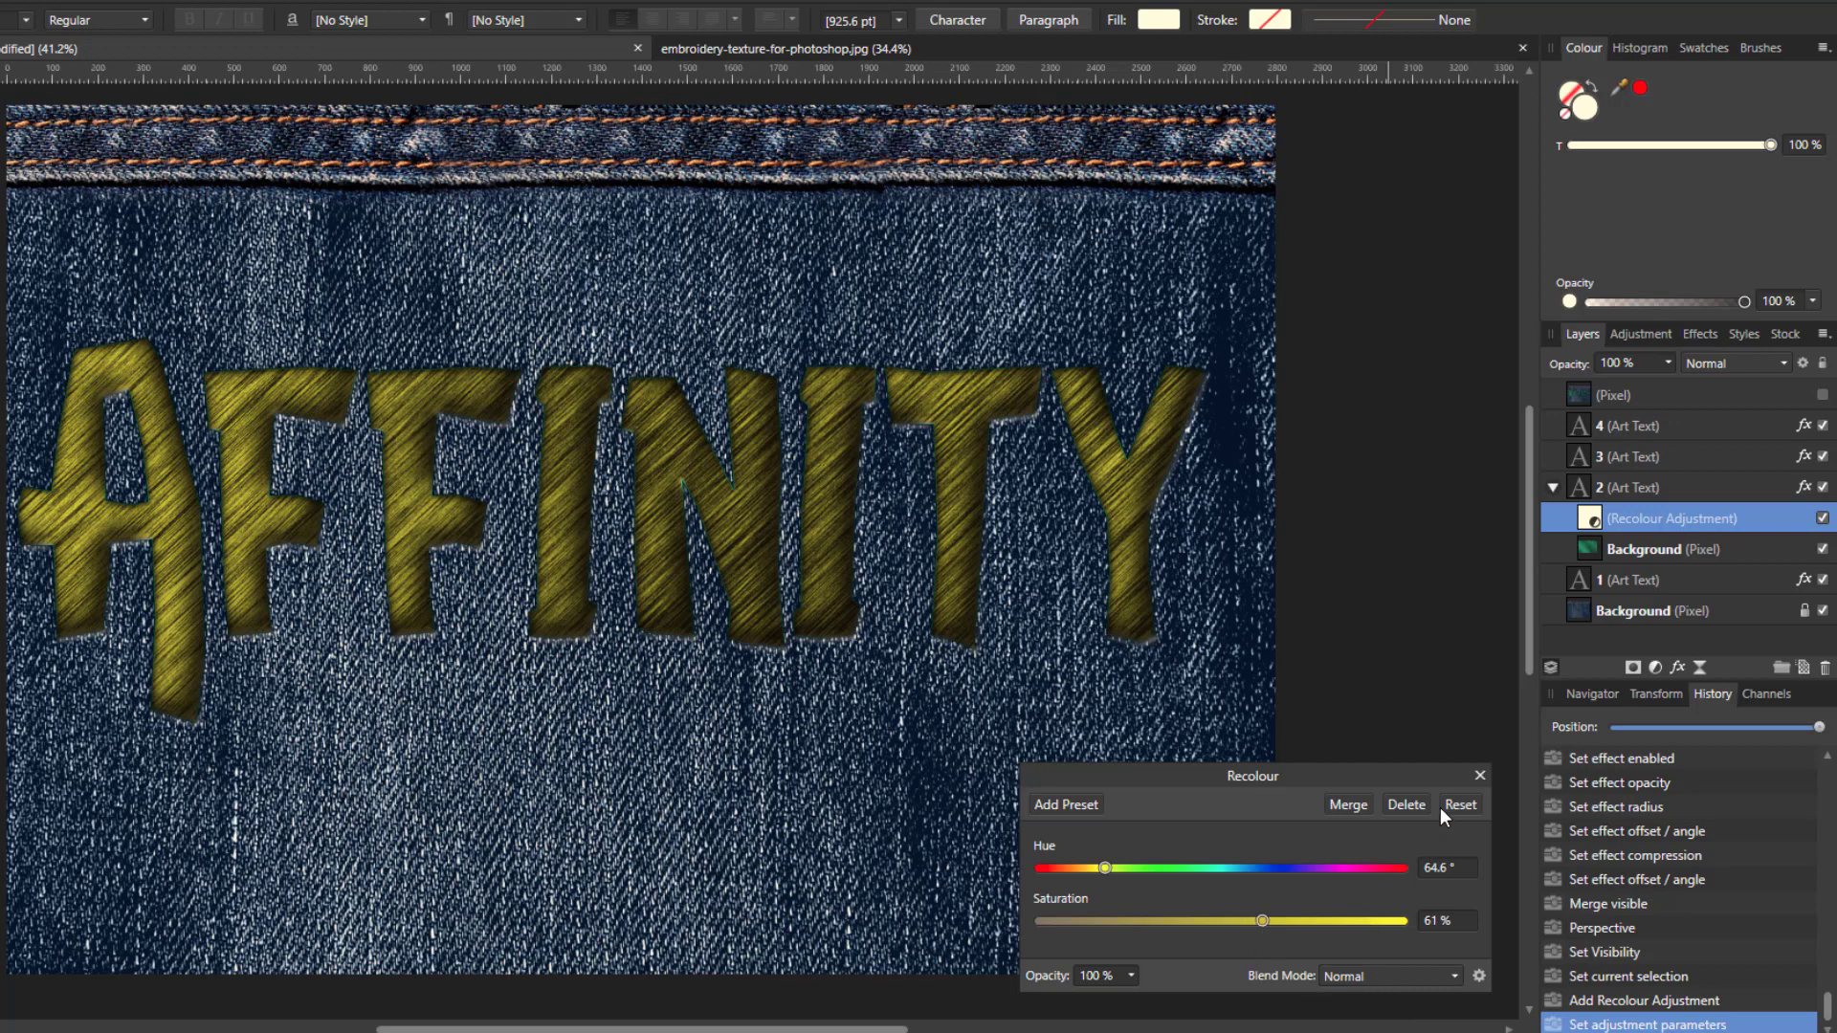
{"action": "left_click", "coordinate": [1480, 776]}
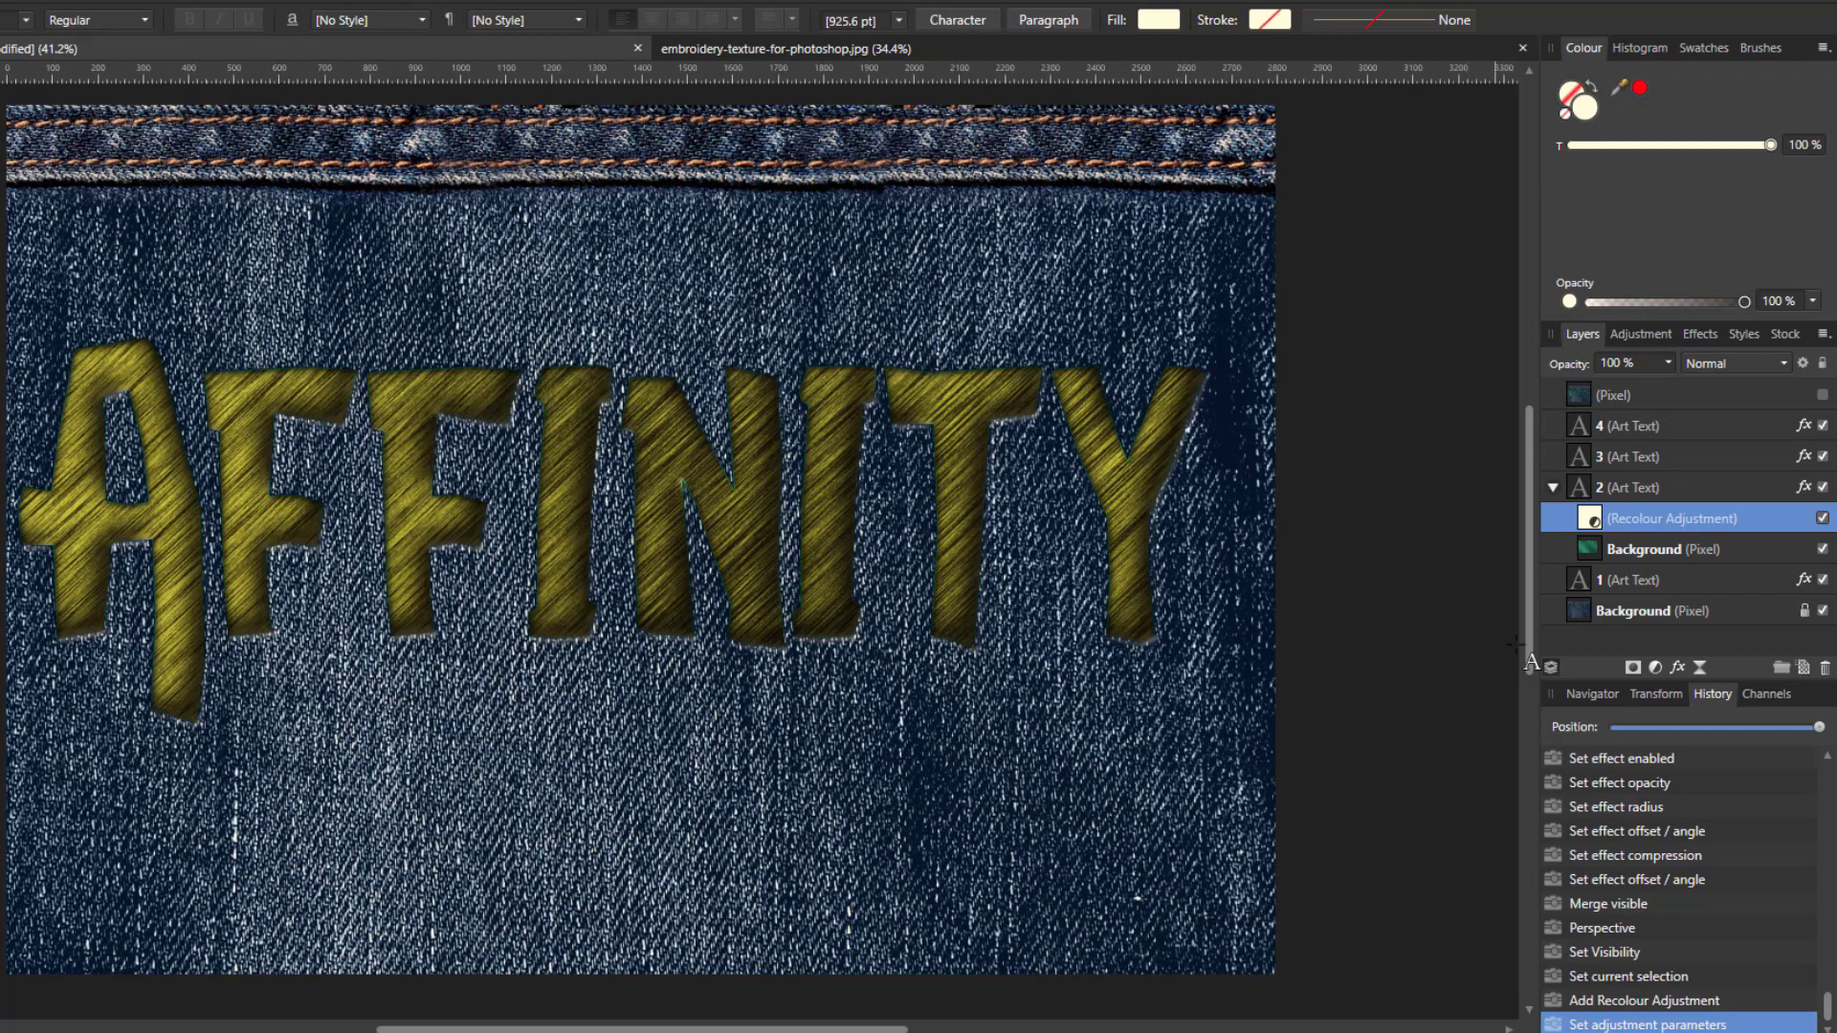
Step: Select text layer 4
{"action": "left_click", "coordinate": [1702, 426]}
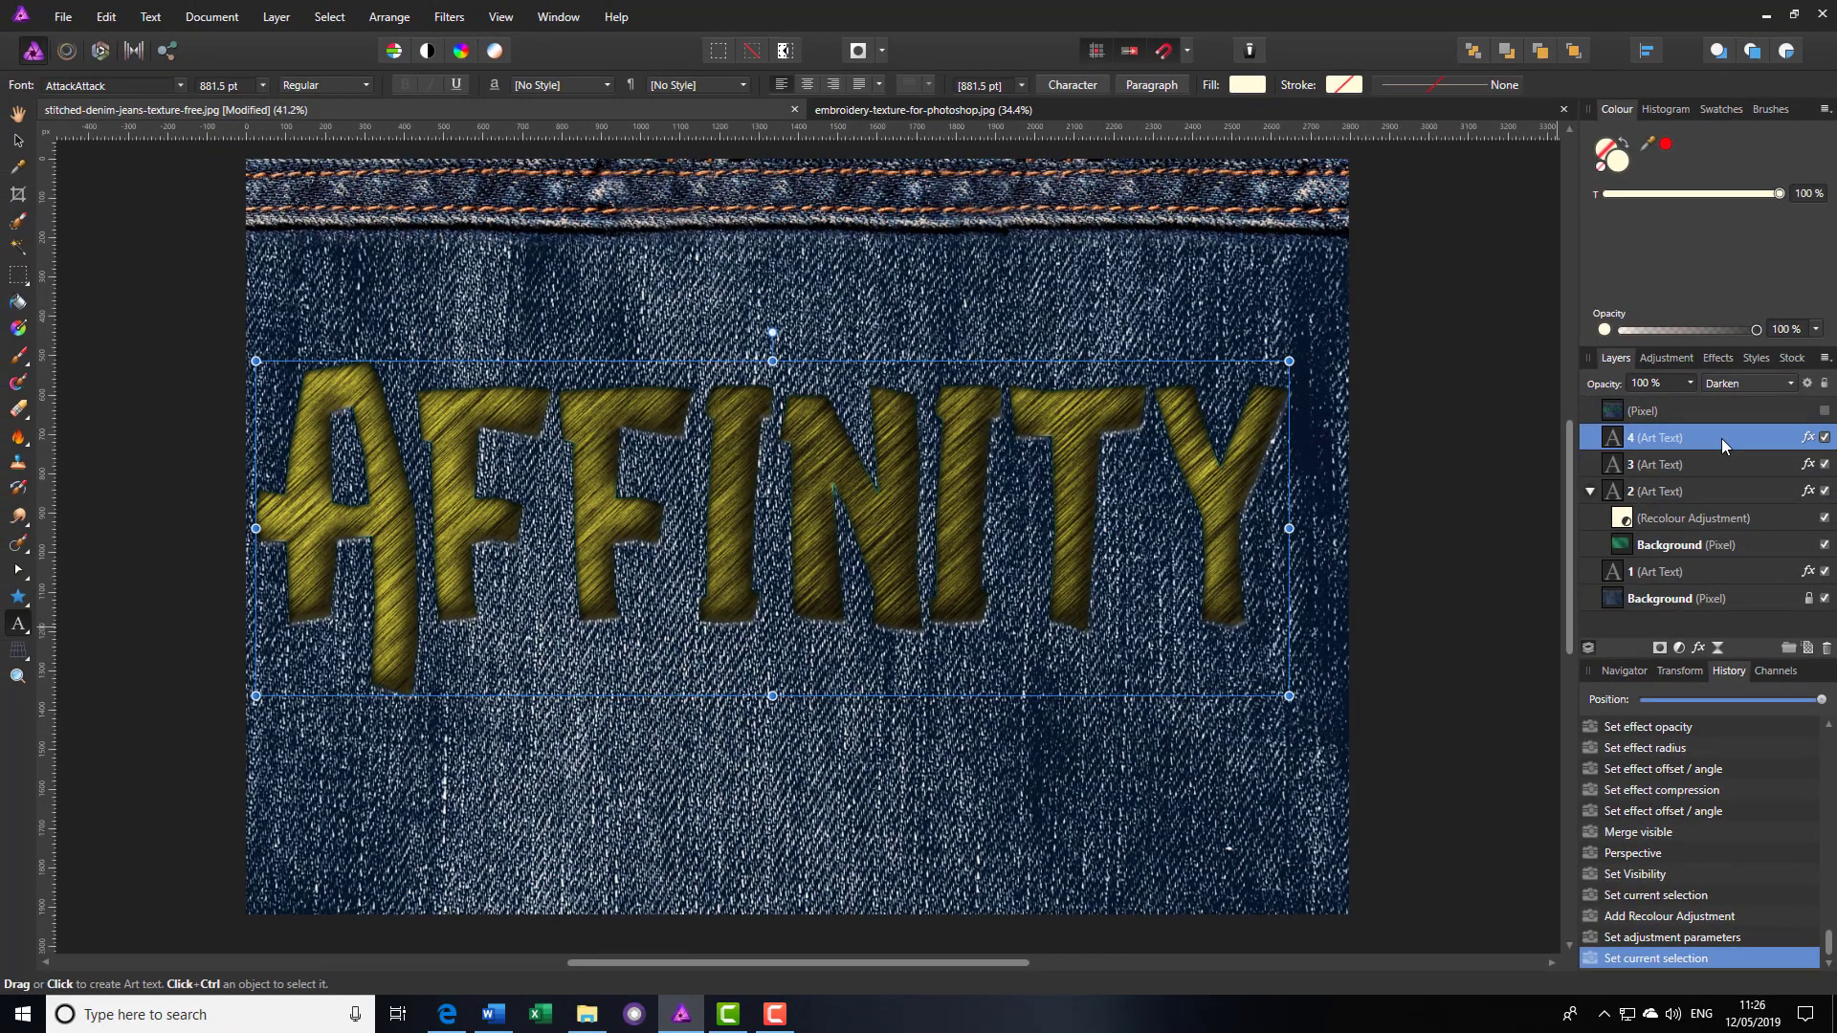